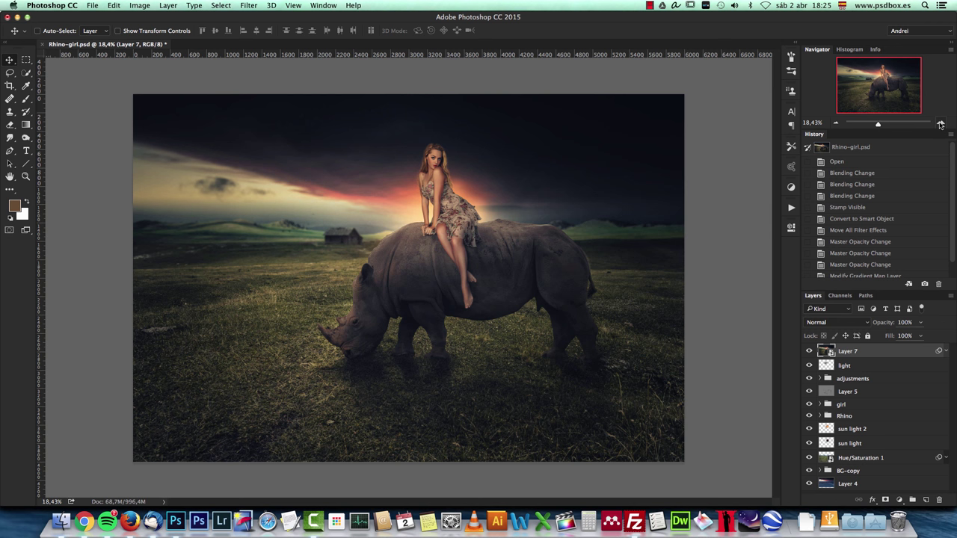
# Examine the finished rhino composite, both close up on the girl and as a whole image.
pyautogui.click(941, 124)
pyautogui.moveTo(651, 189); pyautogui.dragTo(666, 195)
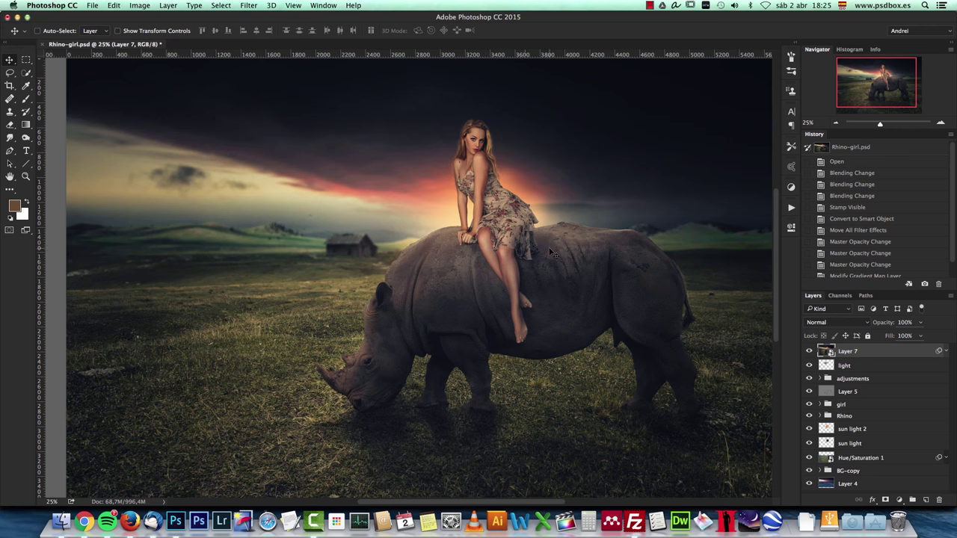
pyautogui.moveTo(551, 254); pyautogui.dragTo(486, 283)
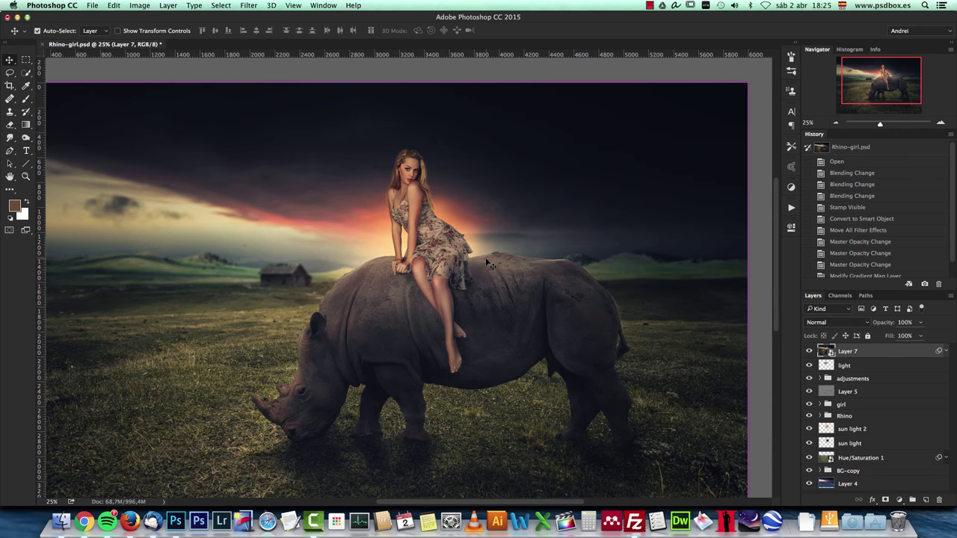
pyautogui.press('super+plus')
pyautogui.press('super+plus')
pyautogui.press('super+plus')
pyautogui.press('super+plus')
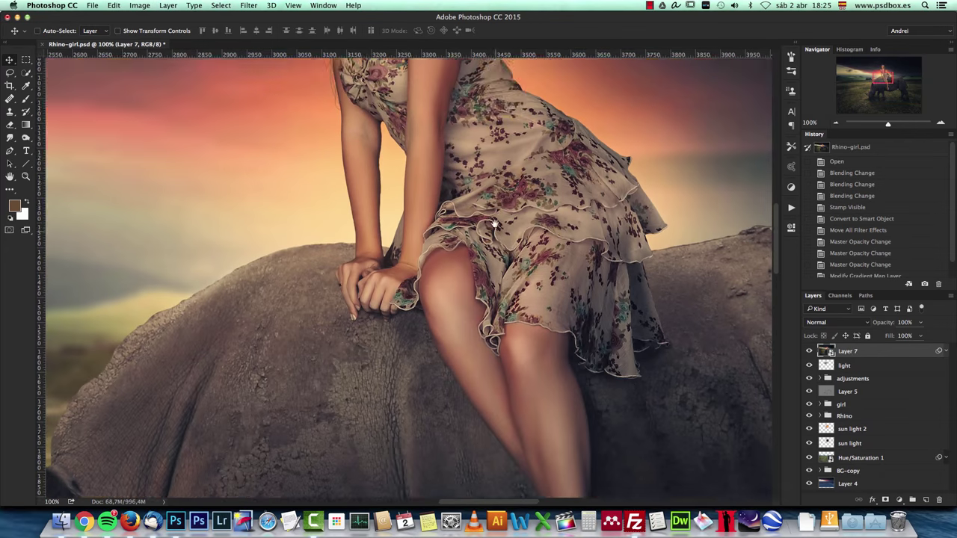
pyautogui.scroll(10, 493, 223)
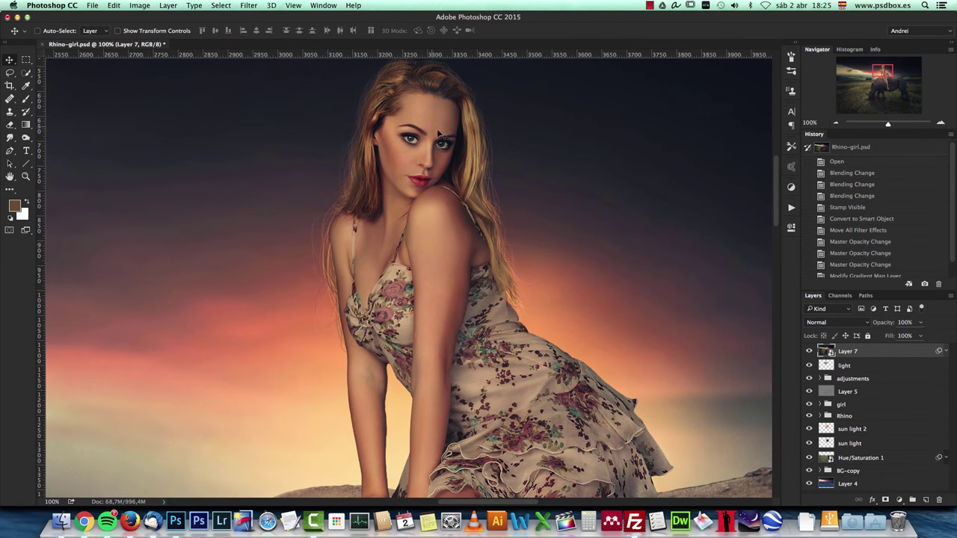
pyautogui.click(838, 123)
pyautogui.click(838, 123)
pyautogui.click(838, 123)
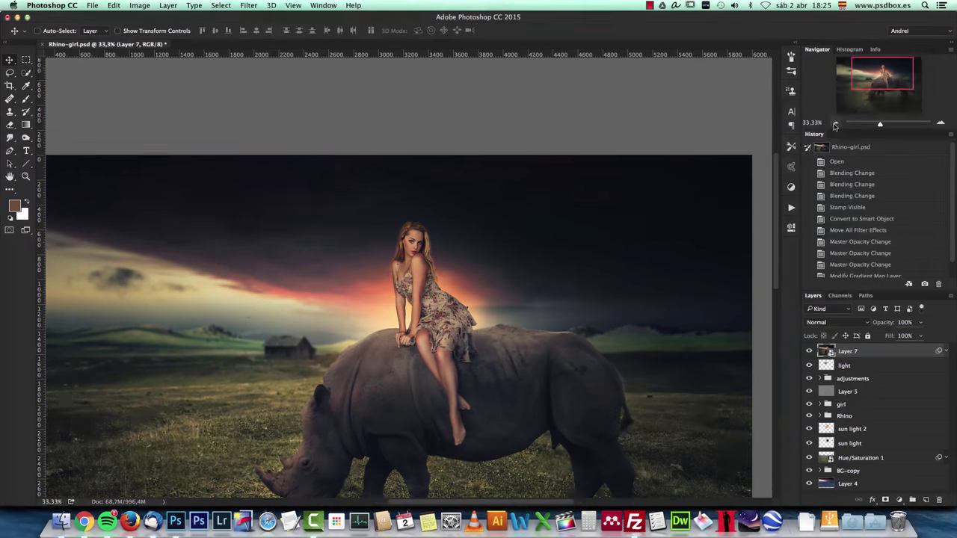
pyautogui.click(835, 124)
pyautogui.moveTo(523, 281); pyautogui.dragTo(570, 153)
pyautogui.scroll(-3, 554, 178)
pyautogui.scroll(2, 553, 180)
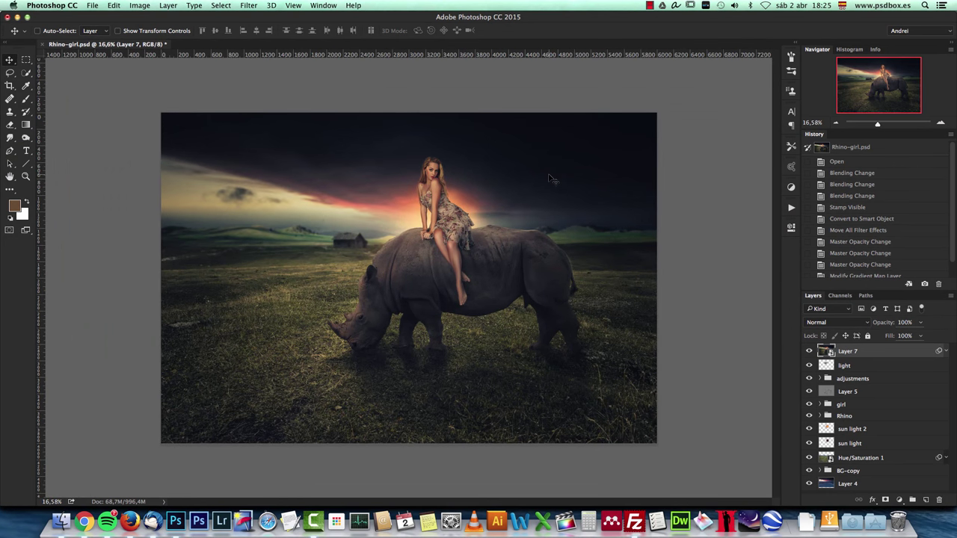
pyautogui.press('super')
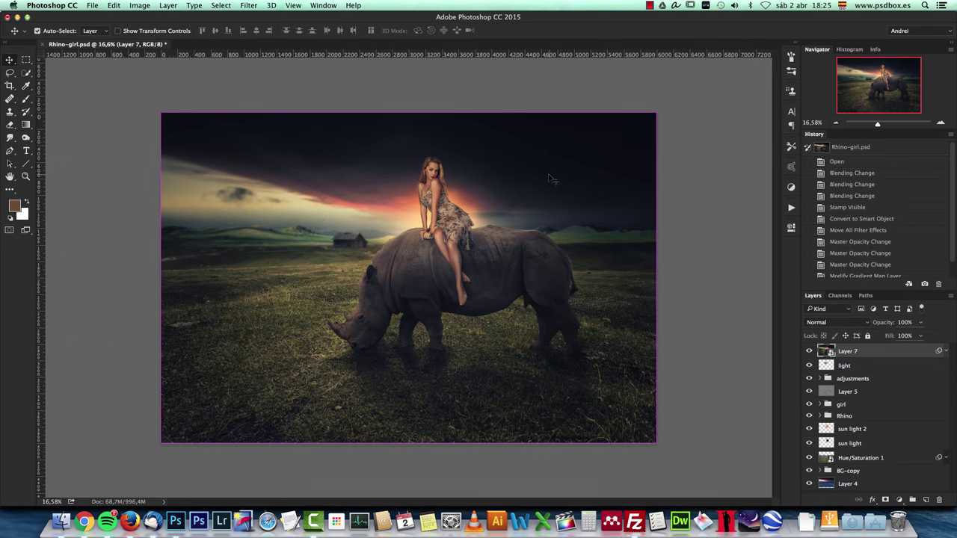
pyautogui.press('super+o')
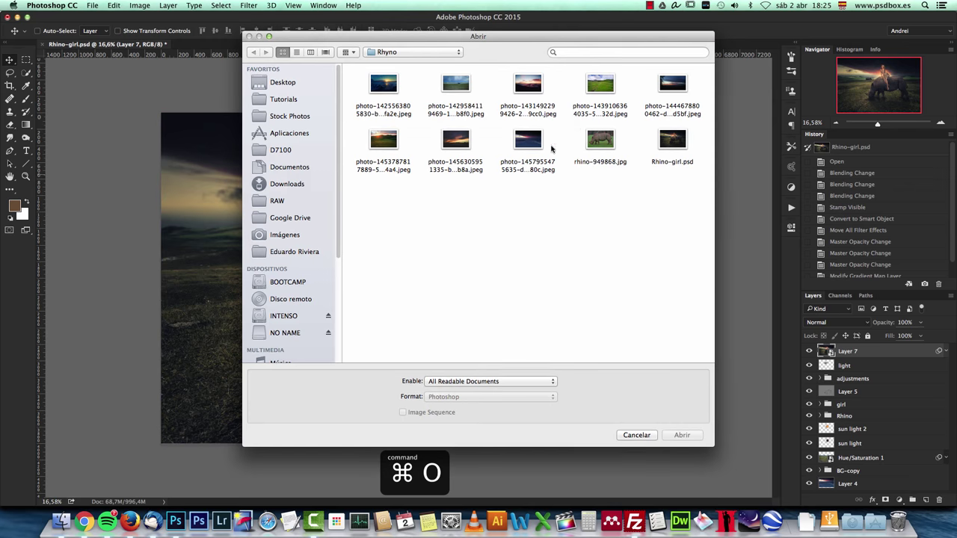
pyautogui.moveTo(559, 45); pyautogui.dragTo(545, 43)
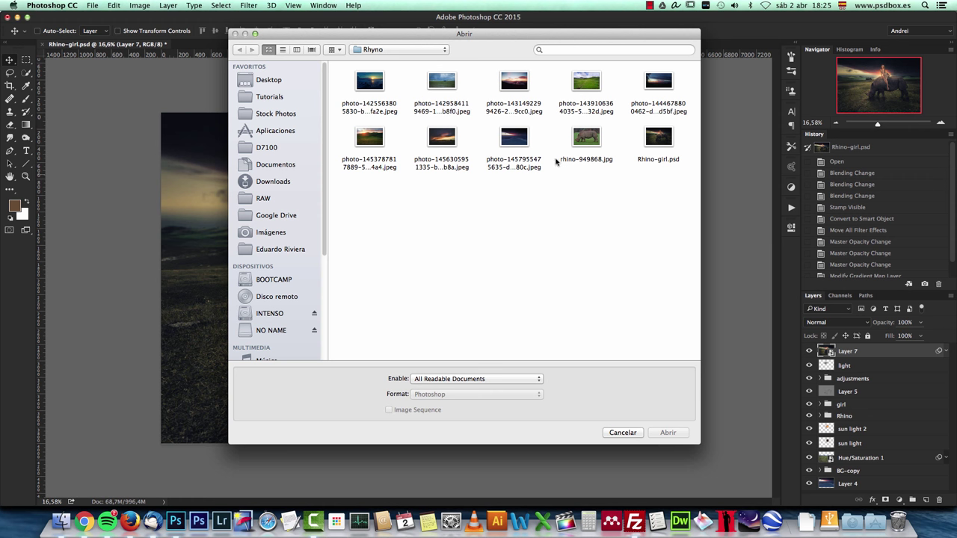
pyautogui.click(572, 96)
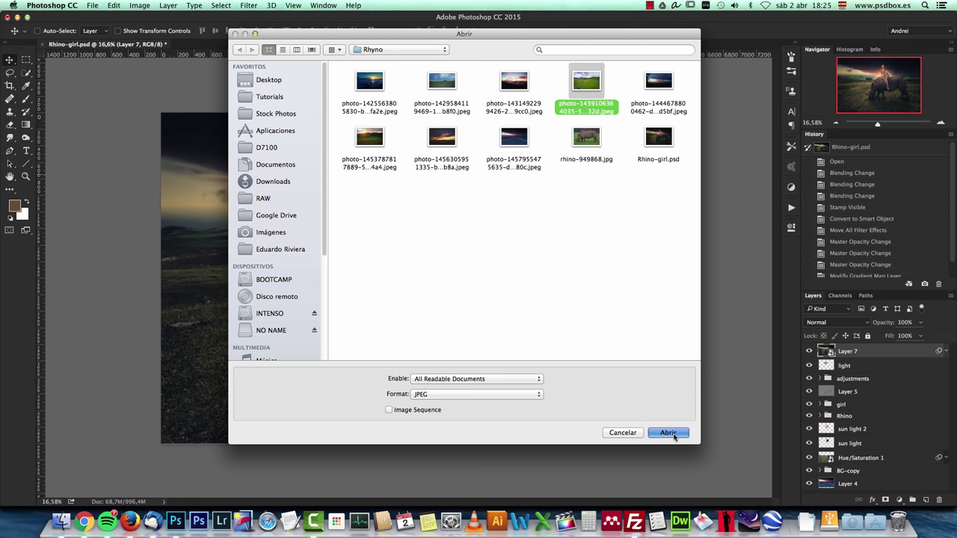
pyautogui.click(668, 433)
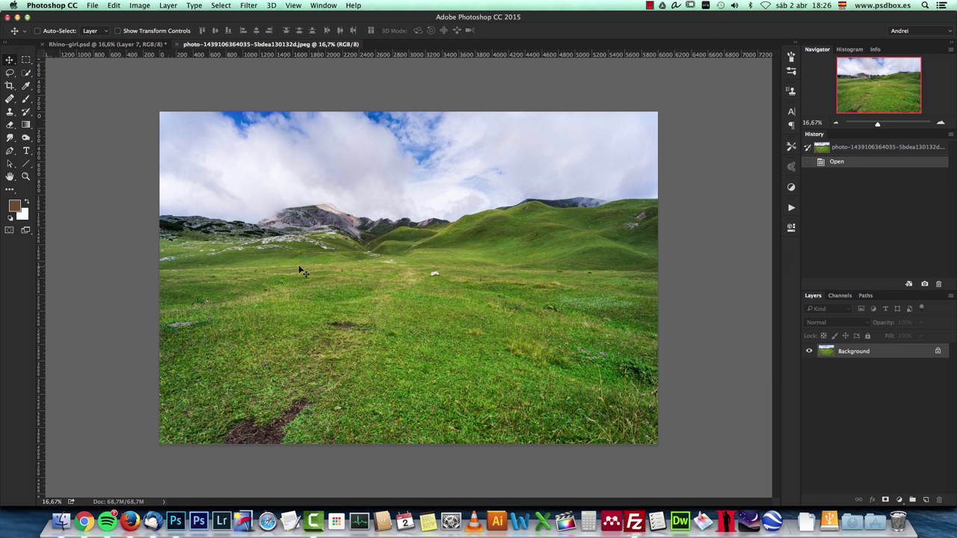
pyautogui.press('super+o')
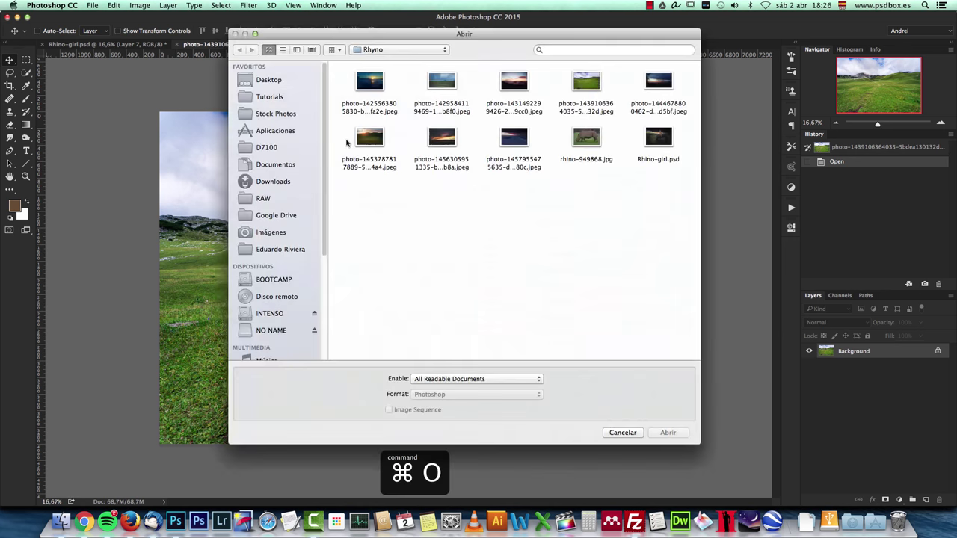
pyautogui.click(443, 81)
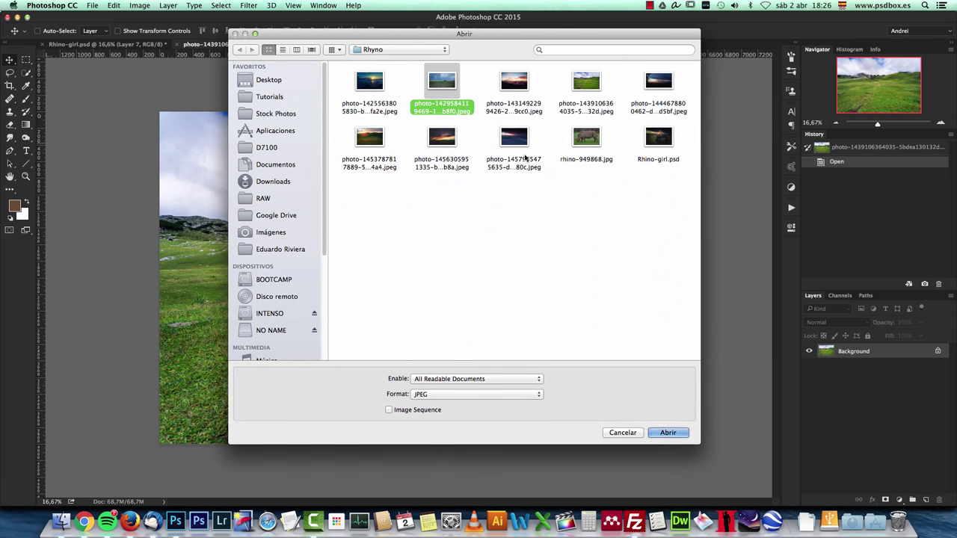
pyautogui.click(669, 433)
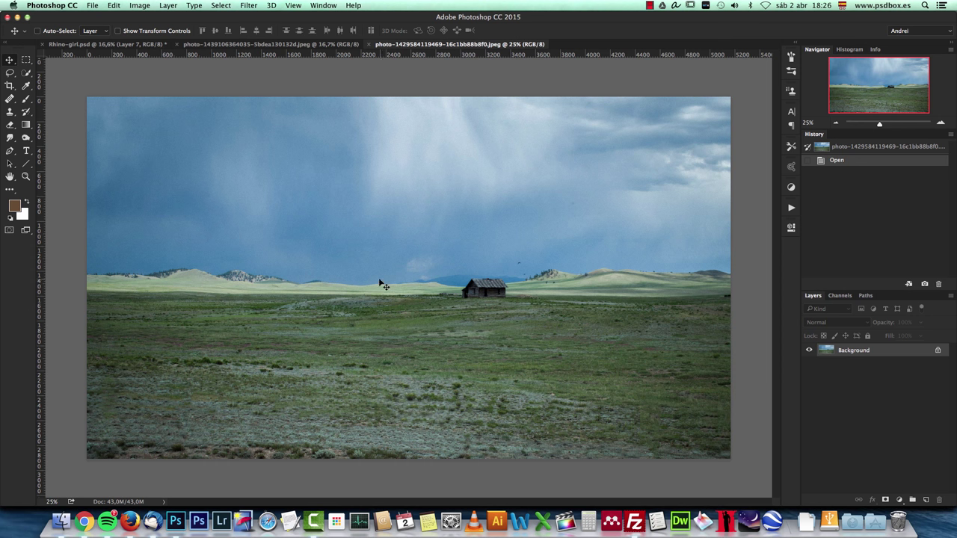
# Copy the entire cabin photo, close it, and paste it into the green meadow document.
pyautogui.press('super+a')
pyautogui.press('super+c')
pyautogui.press('super+w')
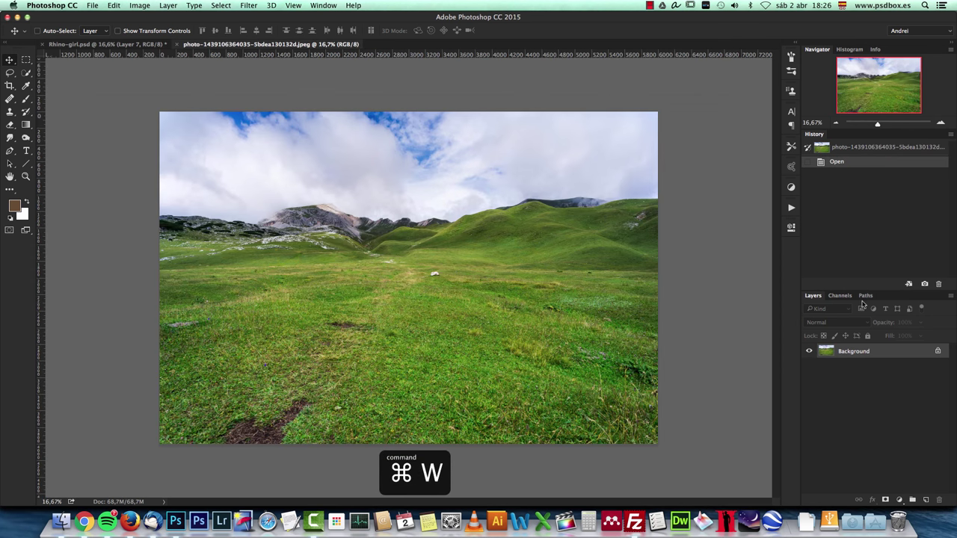
pyautogui.press('super+v')
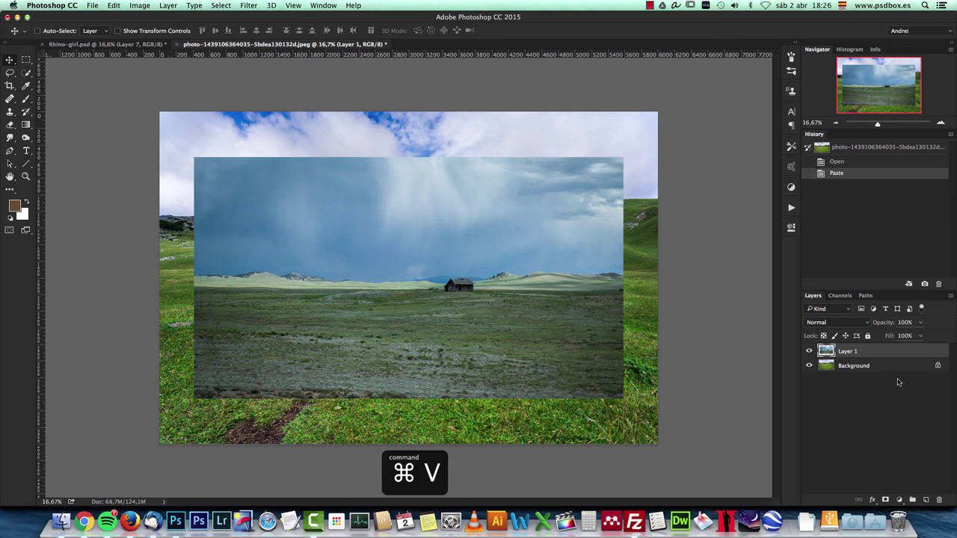
# Convert the meadow background to a regular layer named "field 1" and rename the pasted cabin layer "field 2".
pyautogui.keyDown('alt'); pyautogui.doubleClick(902, 366); pyautogui.keyUp('alt')
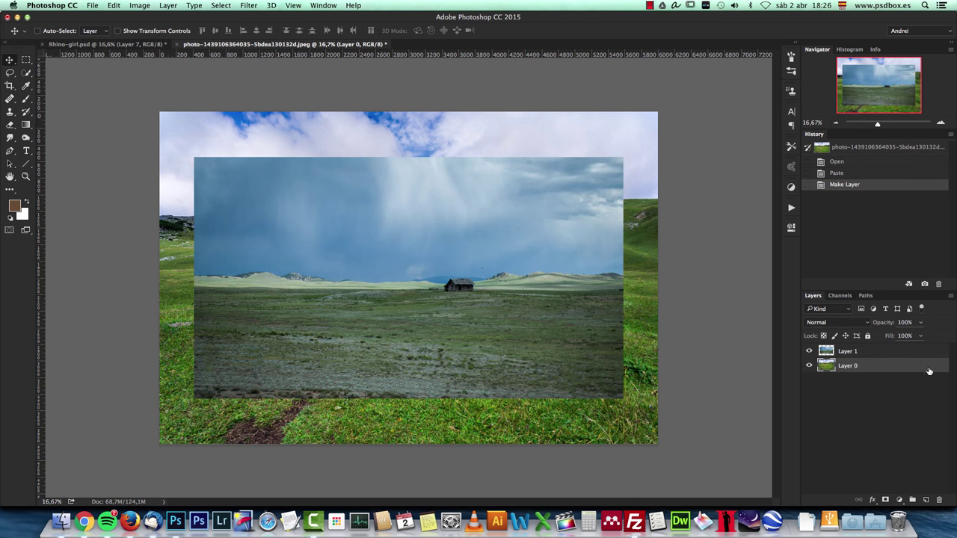
pyautogui.doubleClick(852, 366)
pyautogui.write('field 1')
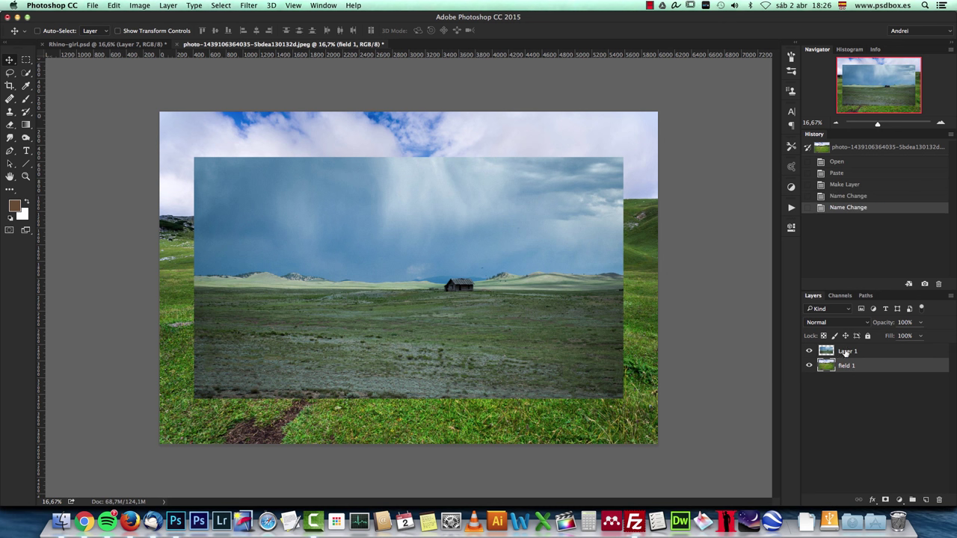
pyautogui.hotkey('shift', 'Tab')
pyautogui.write('field 2')
pyautogui.press('Return')
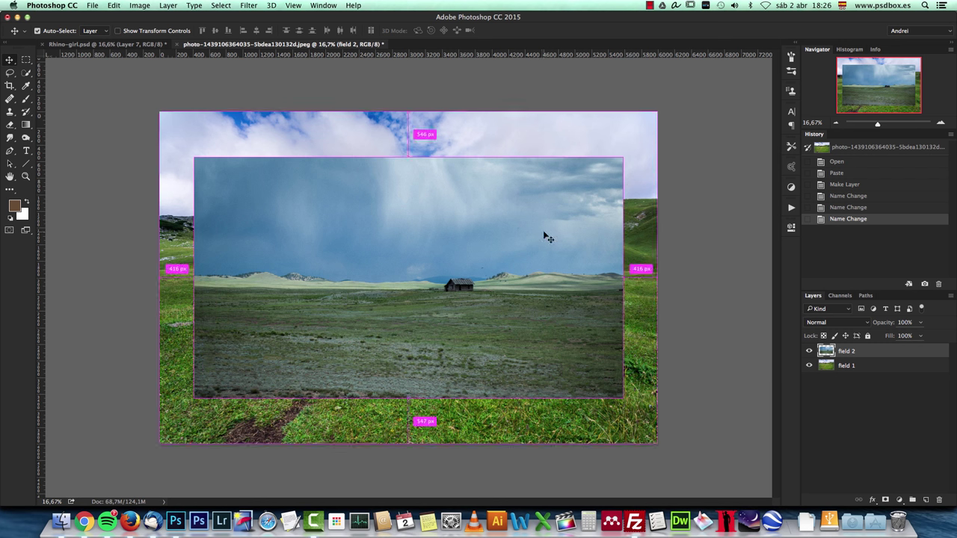
# Move the field 2 layer straight up until its upper edge meets the top of the canvas.
pyautogui.press('super+t')
pyautogui.press('Escape')
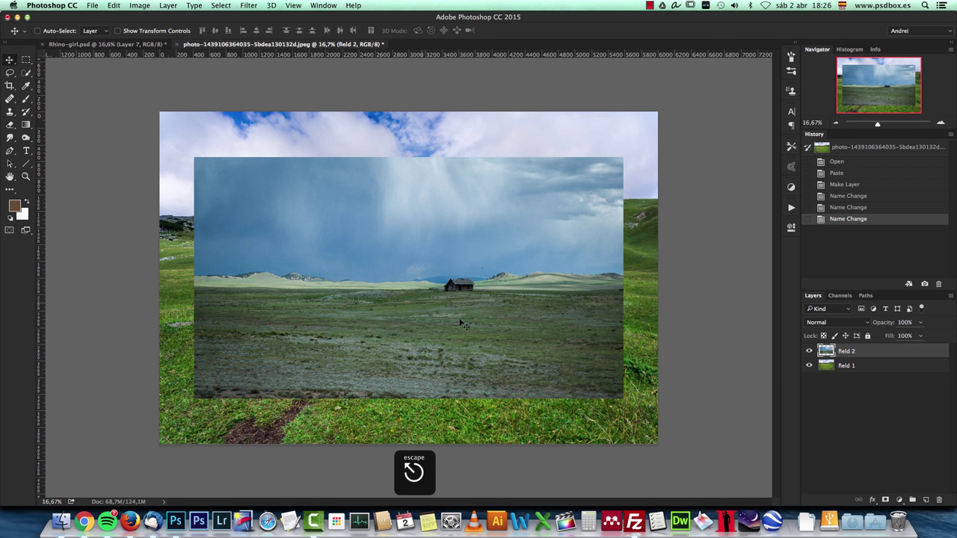
pyautogui.moveTo(463, 298); pyautogui.dragTo(462, 252)
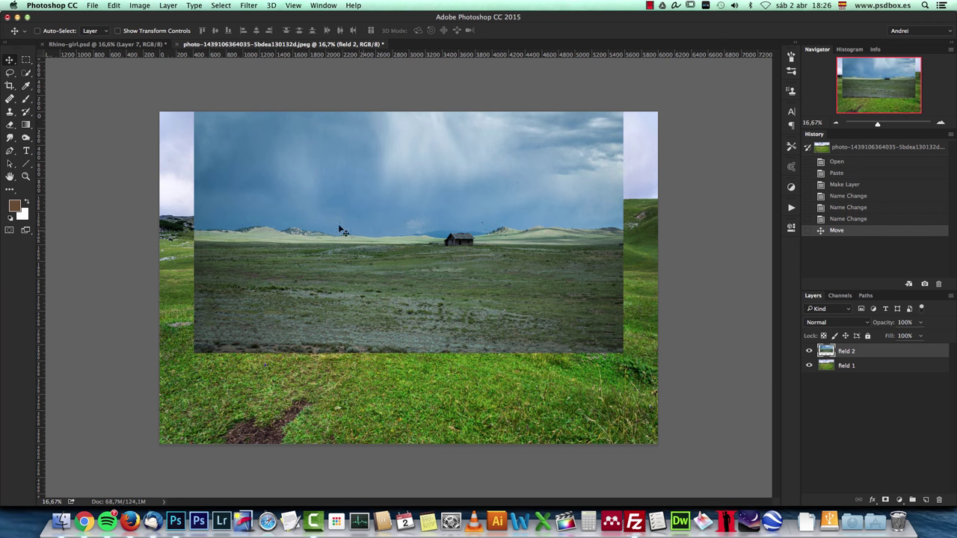
# Flip field 2 horizontally, scale it proportionally to about 120%, and position it to span the upper canvas width.
pyautogui.press('super+t')
pyautogui.rightClick(358, 225)
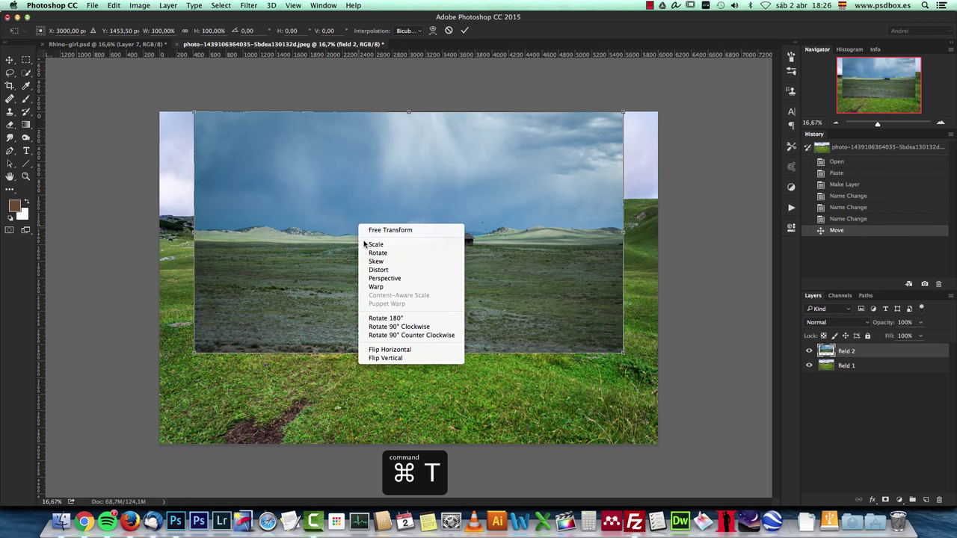
pyautogui.click(415, 349)
pyautogui.moveTo(436, 266); pyautogui.dragTo(394, 262)
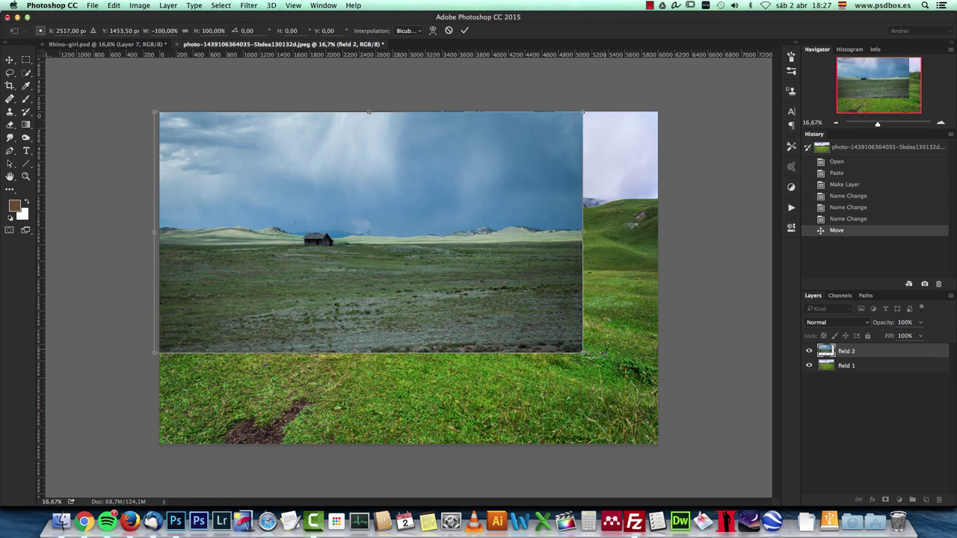
pyautogui.moveTo(583, 352); pyautogui.dragTo(667, 400)
pyautogui.moveTo(589, 387); pyautogui.dragTo(580, 323)
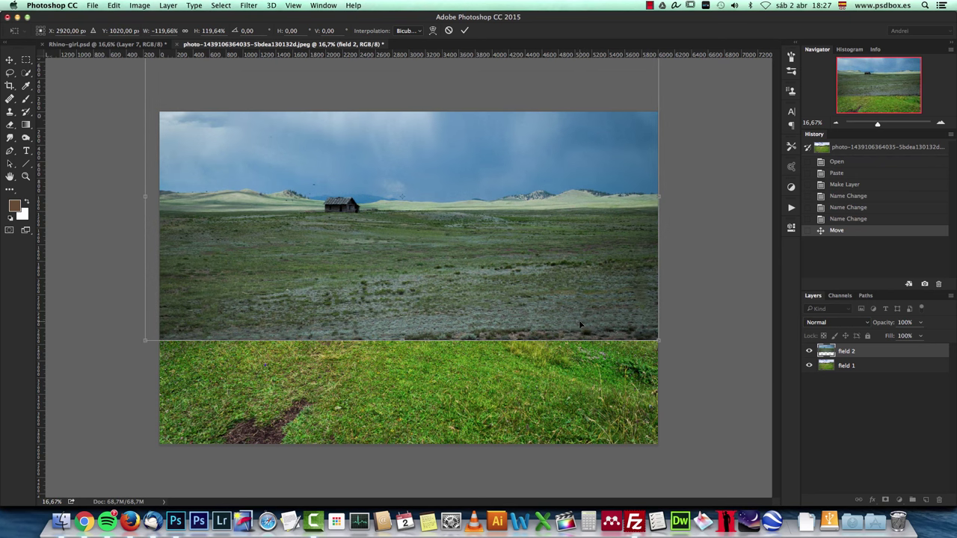
pyautogui.press('Return')
# Check the cabin's detail at close range and add a layer mask to field 2.
pyautogui.press('super+1')
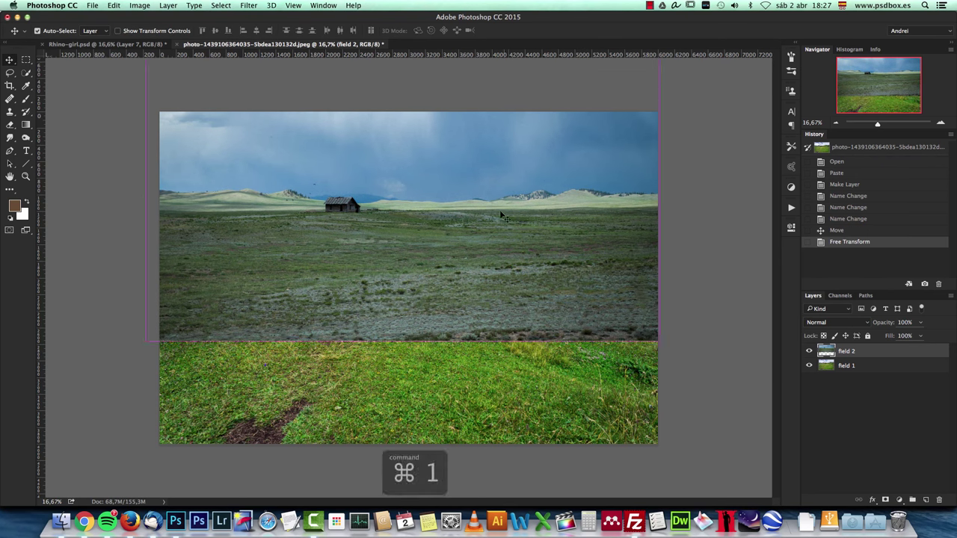
pyautogui.moveTo(879, 81); pyautogui.dragTo(868, 68)
pyautogui.scroll(-1, 503, 189)
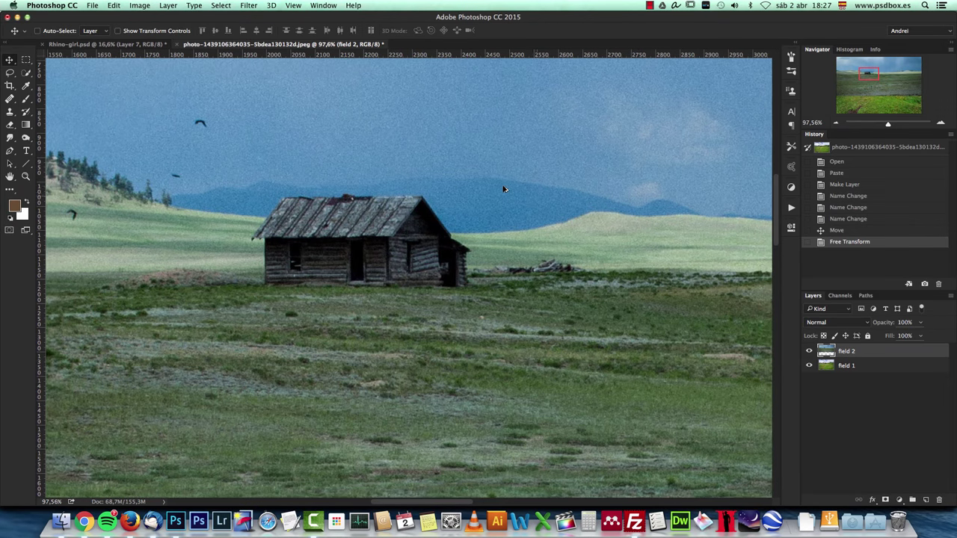
pyautogui.scroll(-10, 443, 192)
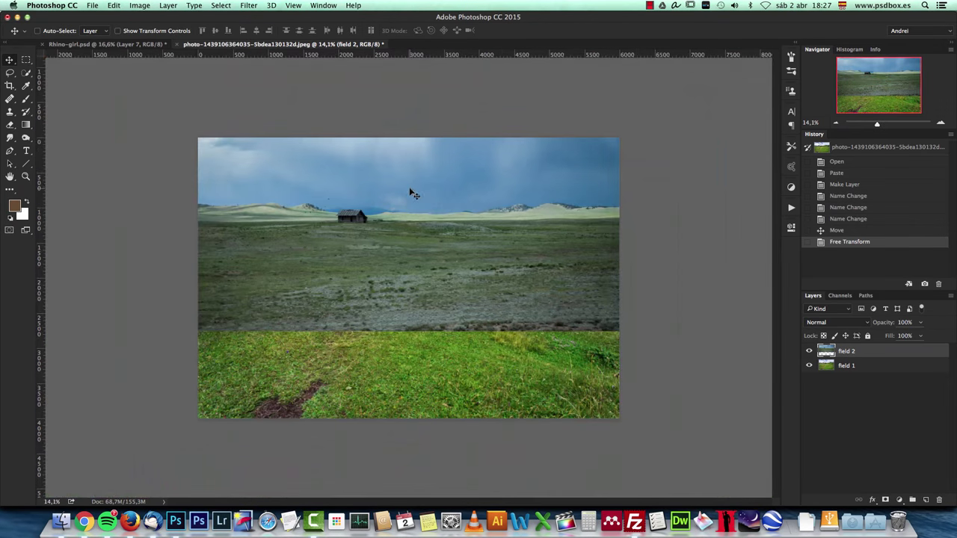
pyautogui.scroll(1, 410, 191)
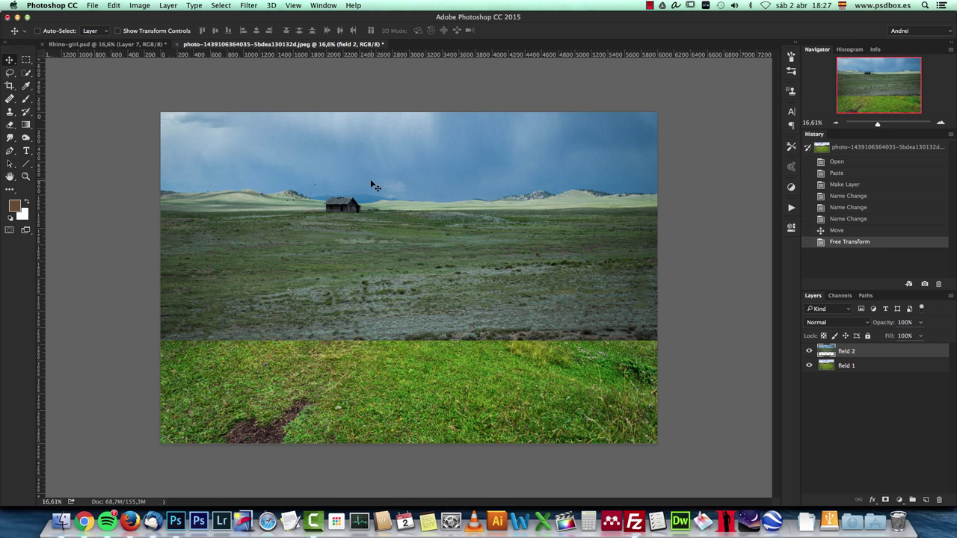
pyautogui.click(886, 500)
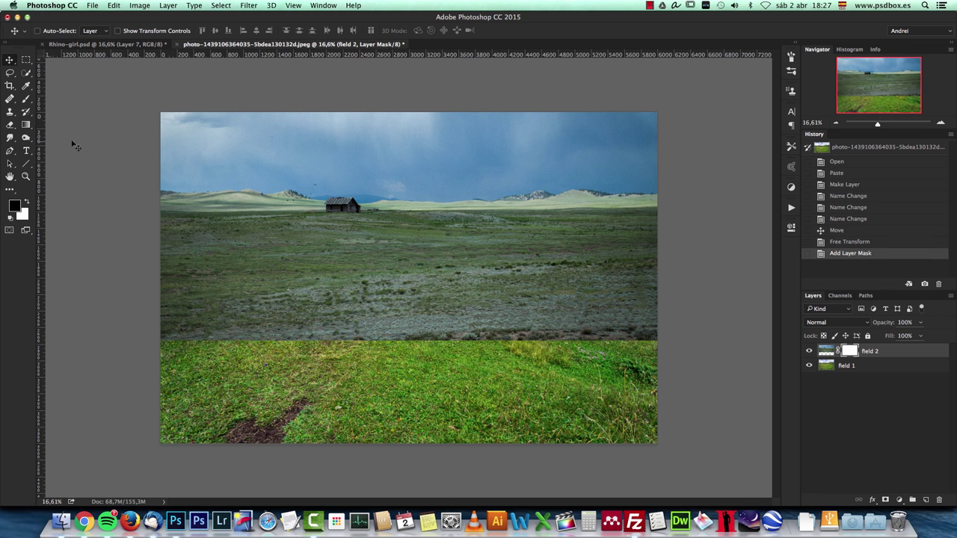
# Apply a reversed Black, White linear gradient to field 2's mask, blending its lower ground into the field 1 grass below the cabin.
pyautogui.click(26, 125)
pyautogui.click(50, 31)
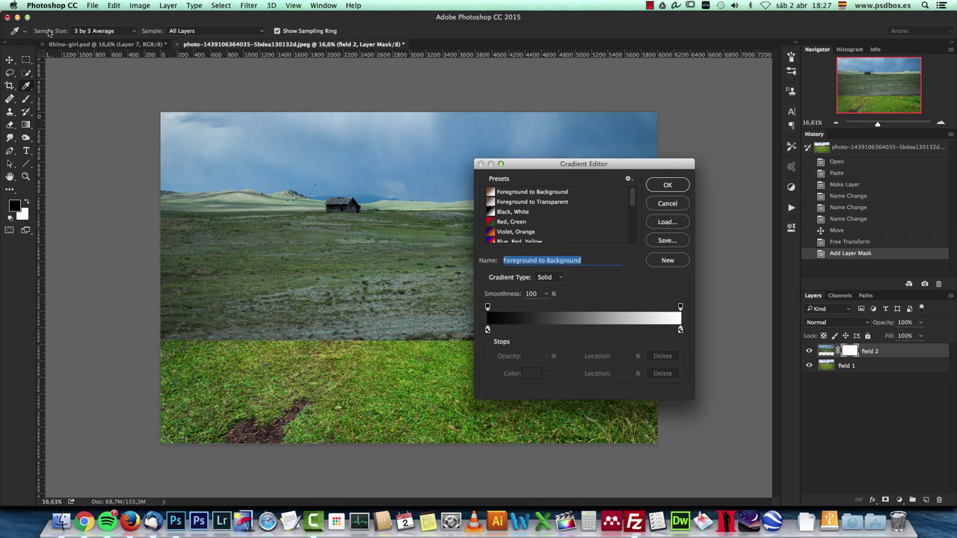
pyautogui.click(506, 212)
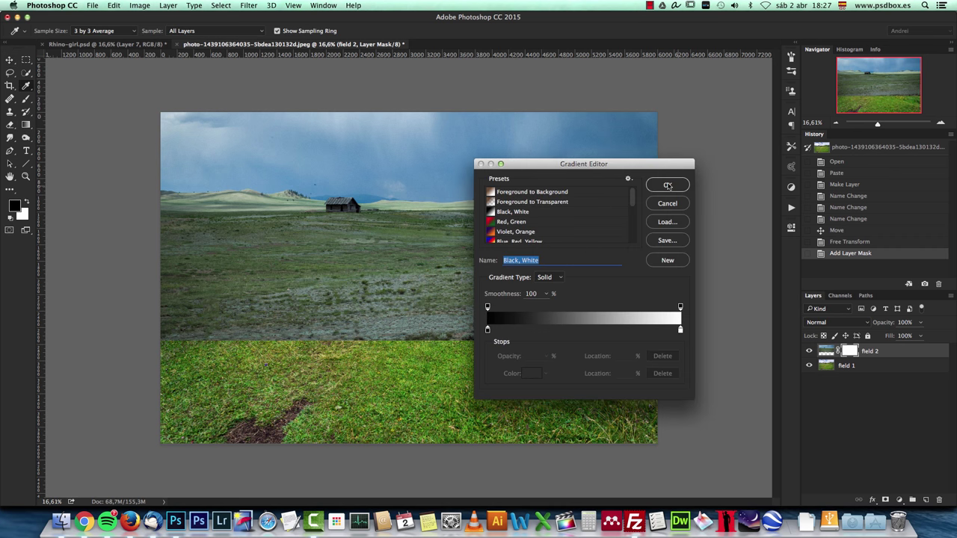
pyautogui.click(663, 184)
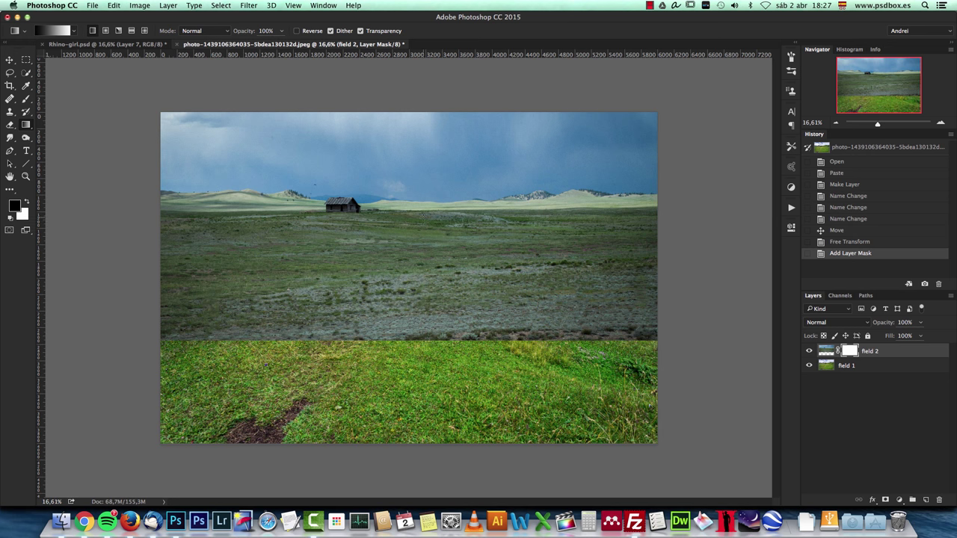
pyautogui.click(299, 32)
pyautogui.moveTo(410, 273); pyautogui.dragTo(407, 288)
pyautogui.press('super+z')
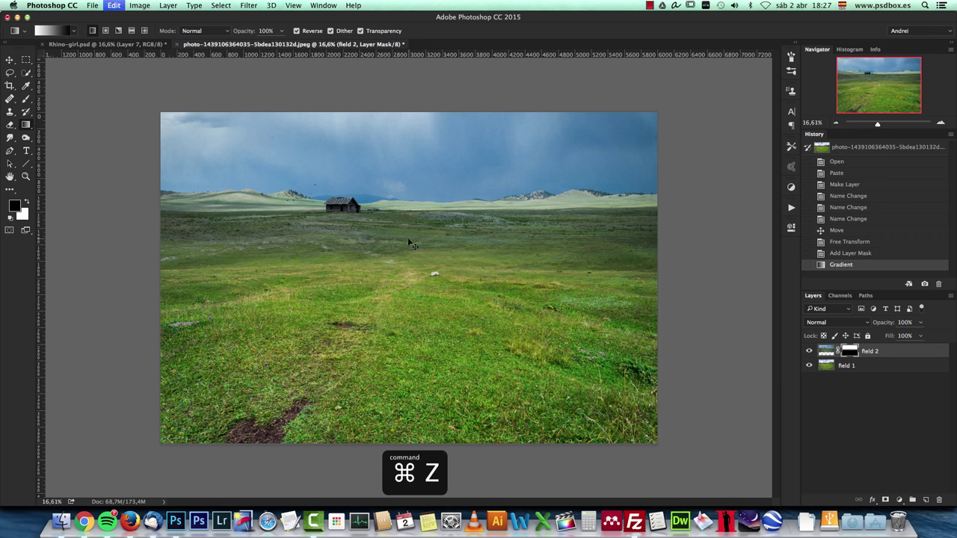
pyautogui.press('super+z')
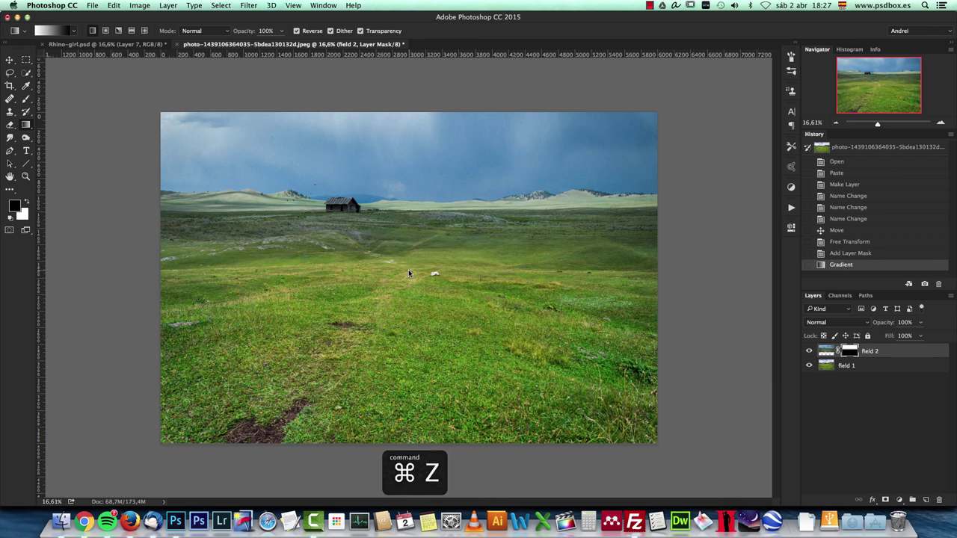
# Move the masked field 2 layer down, lowering the cabin and horizon toward the middle of the canvas.
pyautogui.press('v')
pyautogui.moveTo(401, 237); pyautogui.dragTo(401, 263)
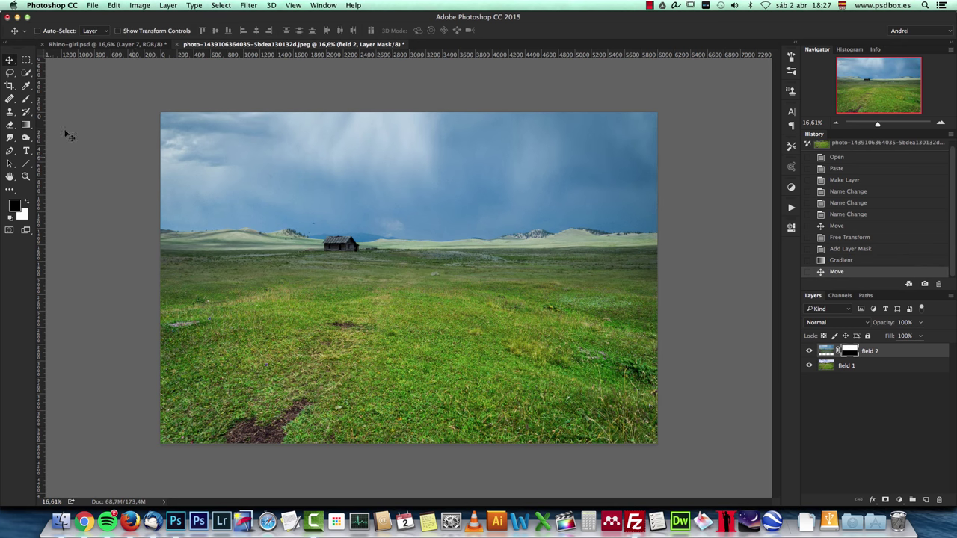
# Redraw the reversed linear gradient on field 2's mask to blend its ground more gradually into the field 1 grass below the cabin.
pyautogui.click(27, 125)
pyautogui.moveTo(409, 259)
pyautogui.mouseDown()
pyautogui.moveTo(411, 278)
pyautogui.moveTo(379, 319)
pyautogui.mouseUp()
pyautogui.hotkey('ctrl', 'z')
pyautogui.hotkey('ctrl', 'z')
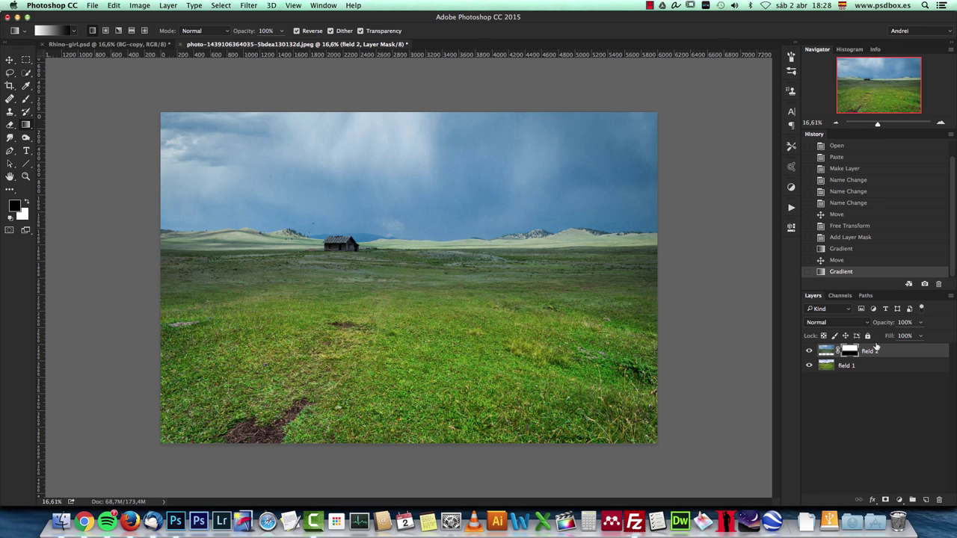
# Move the field 2 layer up slightly, raising the cabin and horizon above the foreground grass.
pyautogui.click(825, 350)
pyautogui.press('v')
pyautogui.moveTo(380, 240); pyautogui.dragTo(365, 221)
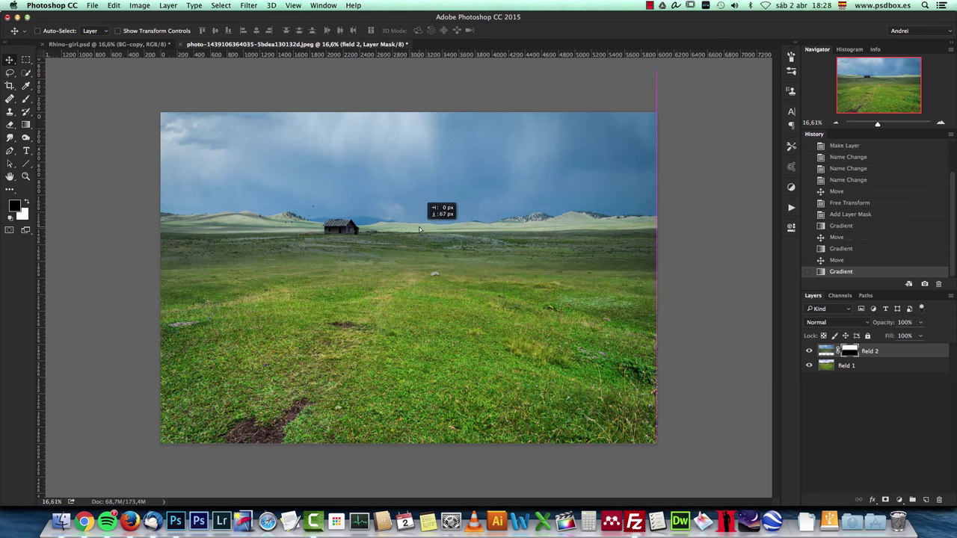
pyautogui.moveTo(421, 226); pyautogui.dragTo(419, 229)
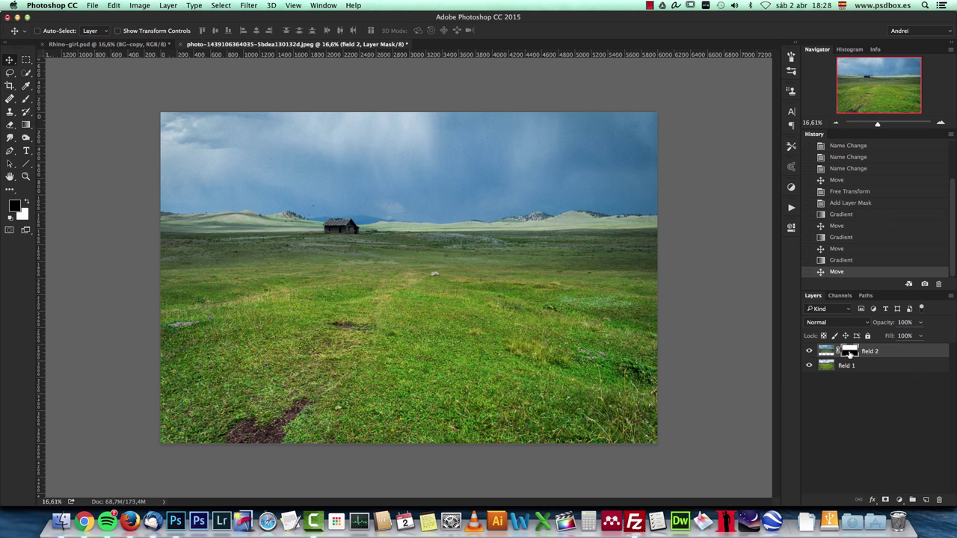
pyautogui.scroll(2, 470, 225)
pyautogui.click(27, 73)
pyautogui.moveTo(173, 130)
pyautogui.mouseDown()
pyautogui.moveTo(240, 159)
pyautogui.moveTo(393, 151)
pyautogui.mouseUp()
pyautogui.press('super+d')
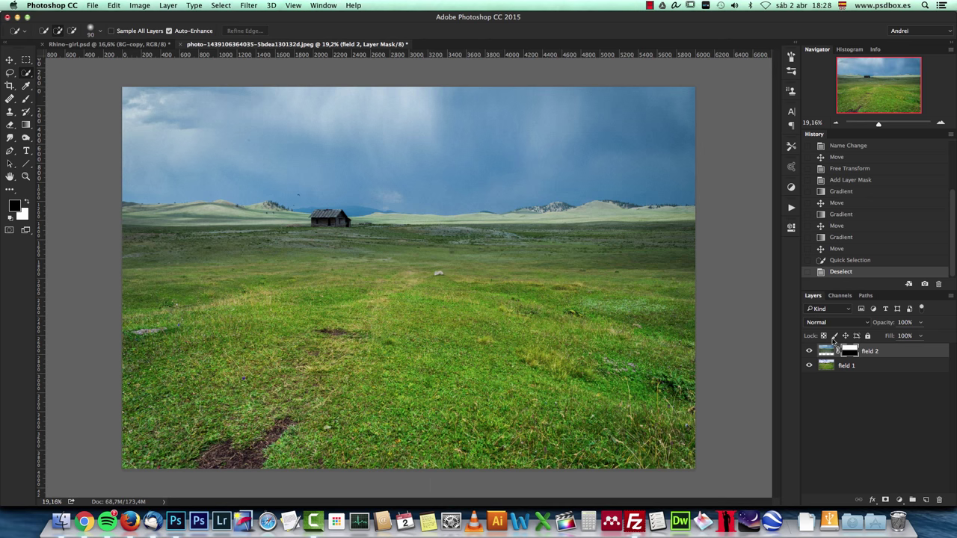
pyautogui.press('g')
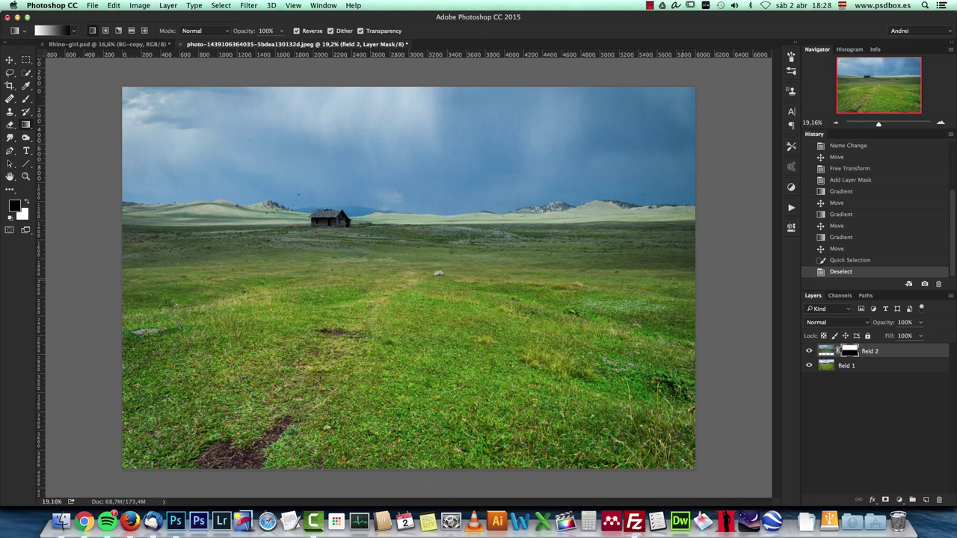
pyautogui.press('super+o')
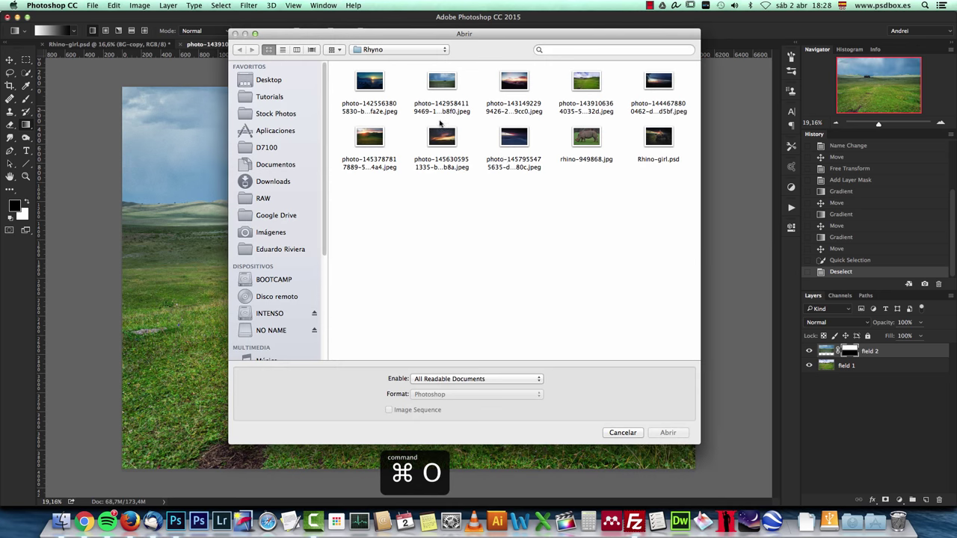
pyautogui.click(516, 137)
pyautogui.press('space')
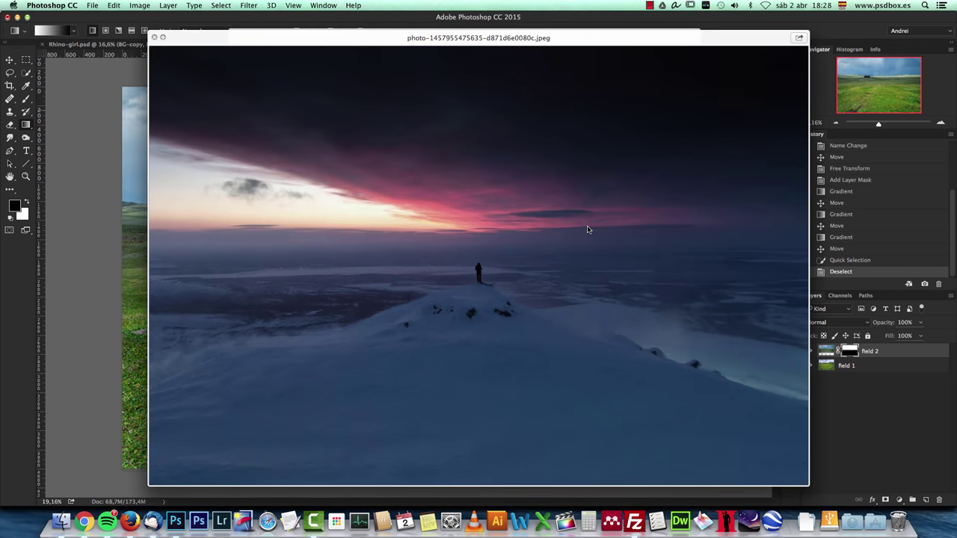
pyautogui.press('space')
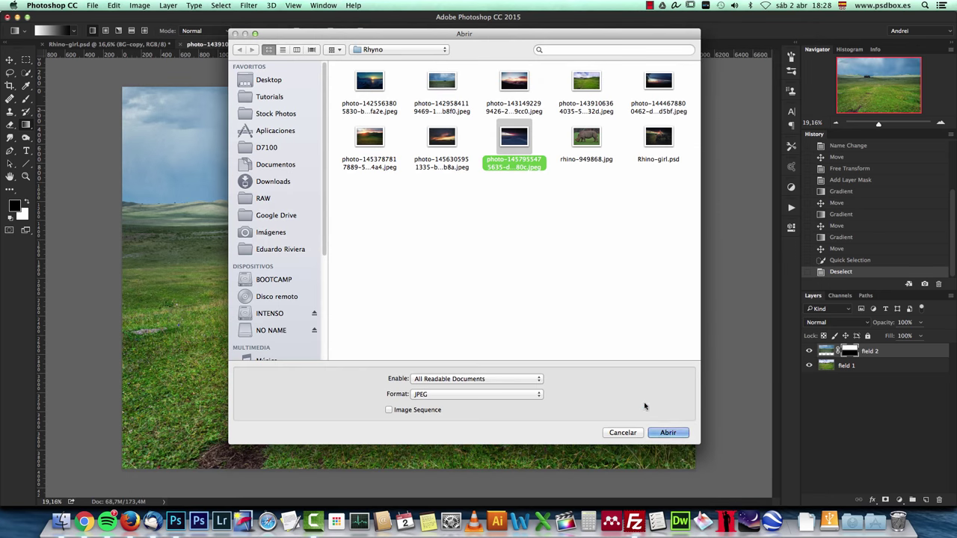
pyautogui.click(671, 434)
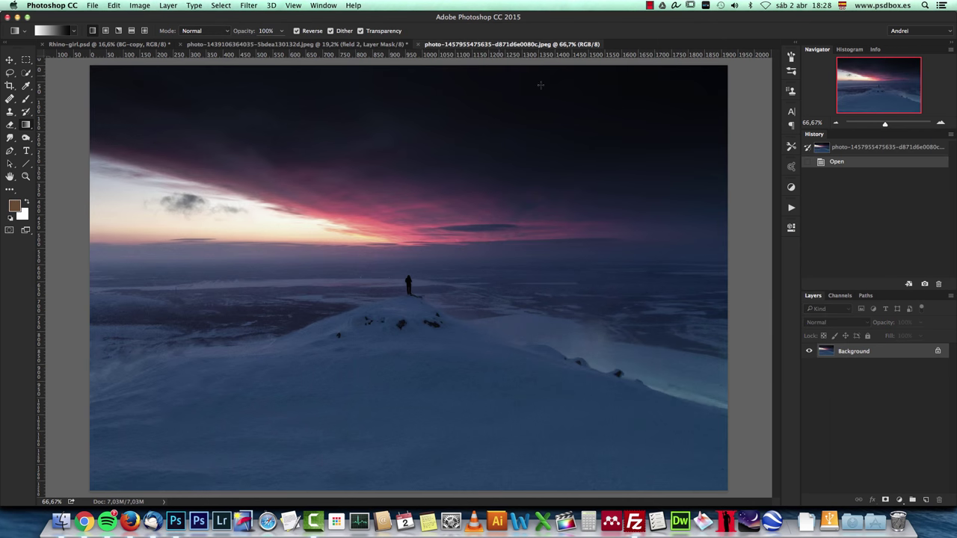
# Copy the entire sunset photo, close its document, and paste it onto a new layer beneath field 1 in the landscape document.
pyautogui.press('super+a')
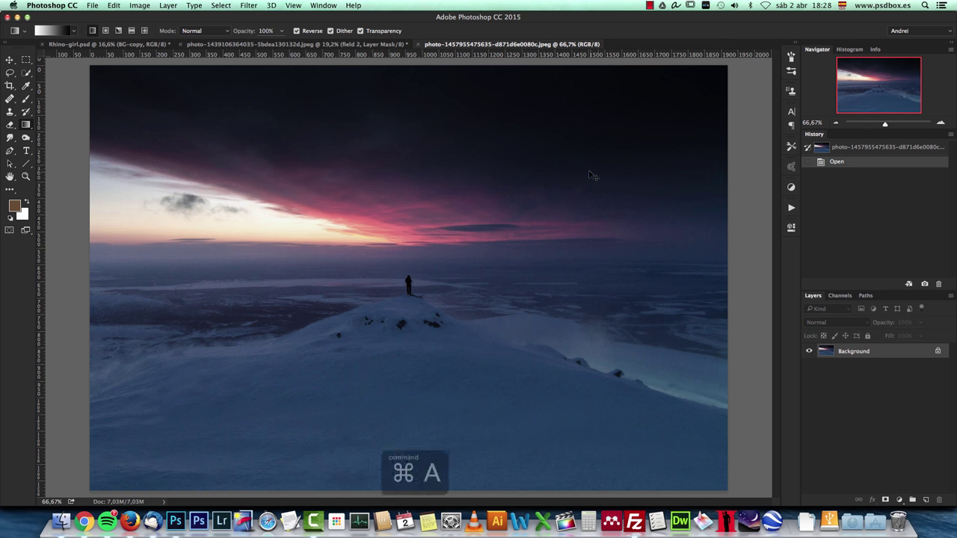
pyautogui.press('super+c')
pyautogui.press('super+w')
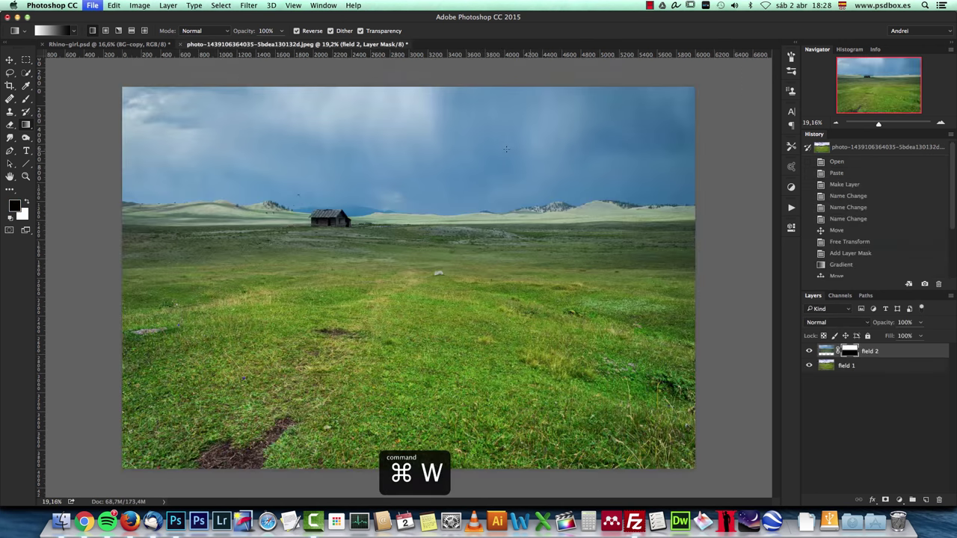
pyautogui.click(887, 368)
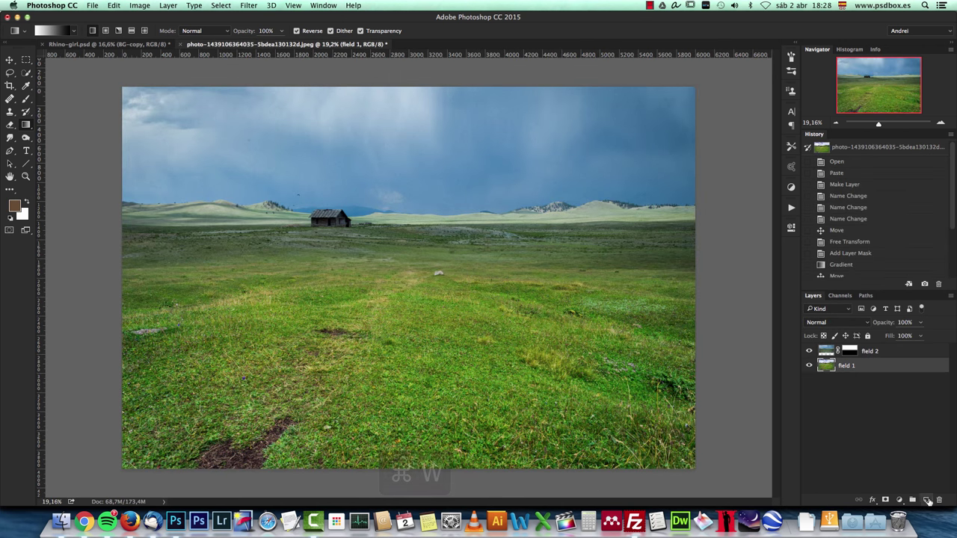
pyautogui.keyDown('super'); pyautogui.click(926, 500); pyautogui.keyUp('super')
pyautogui.press('super+v')
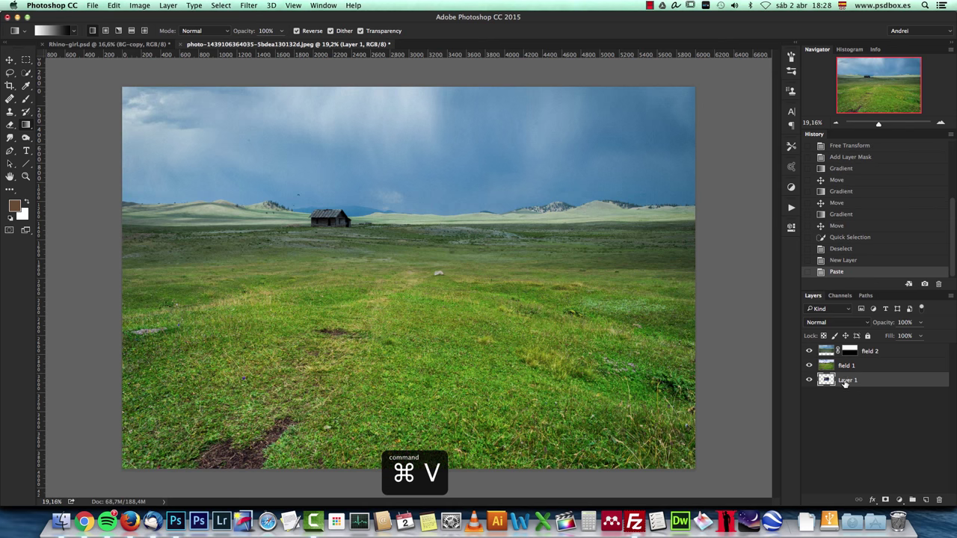
# Check the pasted sunset with both field layers temporarily hidden, and enlarge it proportionally to cover the canvas.
pyautogui.click(808, 351)
pyautogui.click(808, 366)
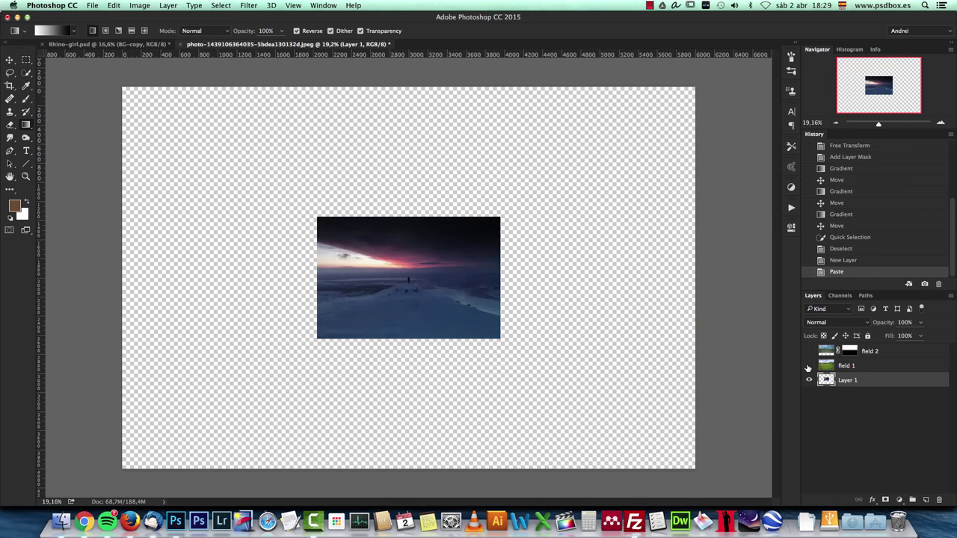
pyautogui.click(808, 366)
pyautogui.click(808, 351)
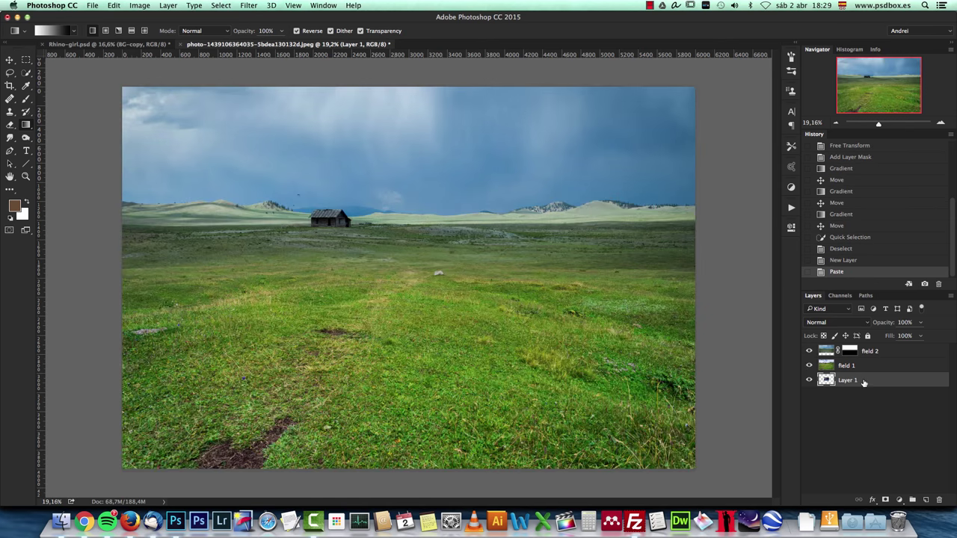
pyautogui.press('super+t')
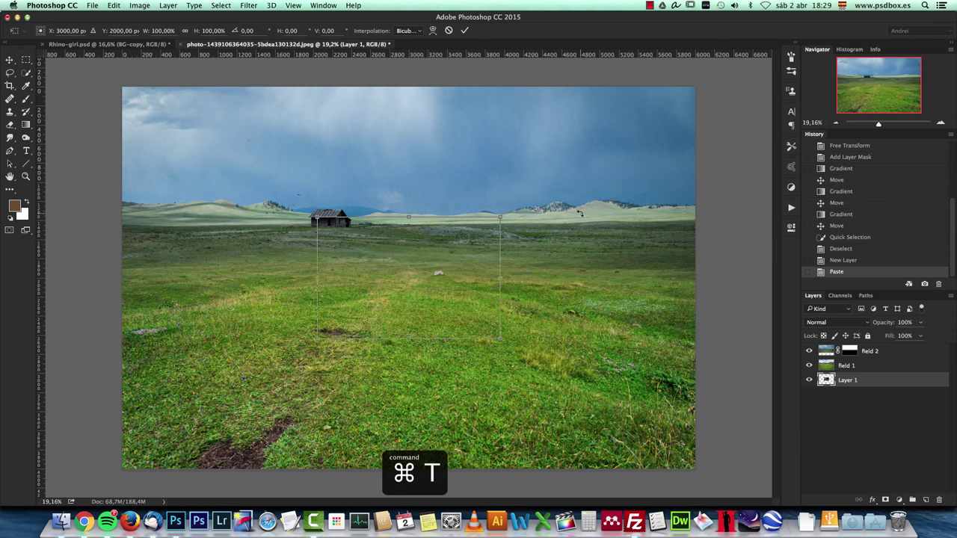
pyautogui.moveTo(503, 214); pyautogui.dragTo(724, 123)
pyautogui.press('Return')
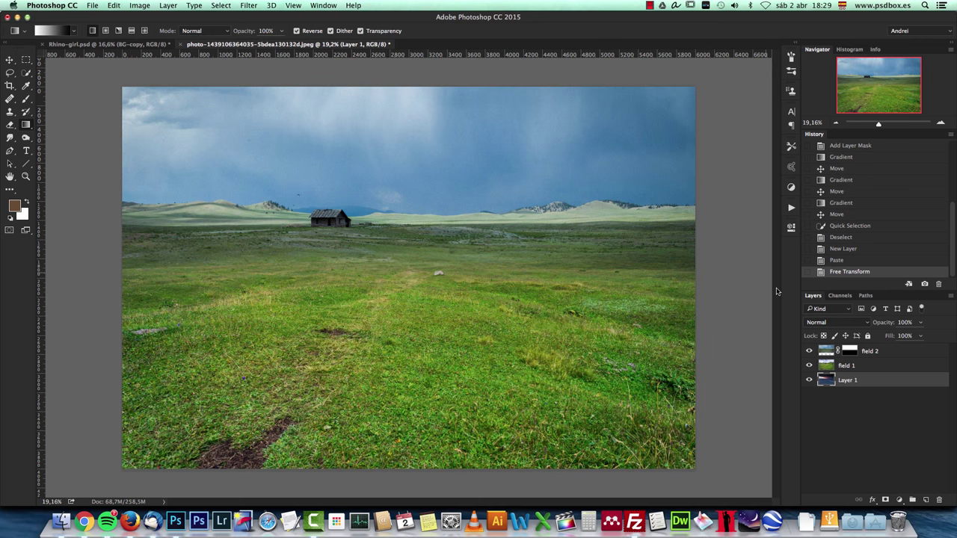
# Examine the enlarged sunset layer on its own at 100% for image quality, and show both field layers again.
pyautogui.keyDown('alt'); pyautogui.click(808, 380); pyautogui.keyUp('alt')
pyautogui.press('super+1')
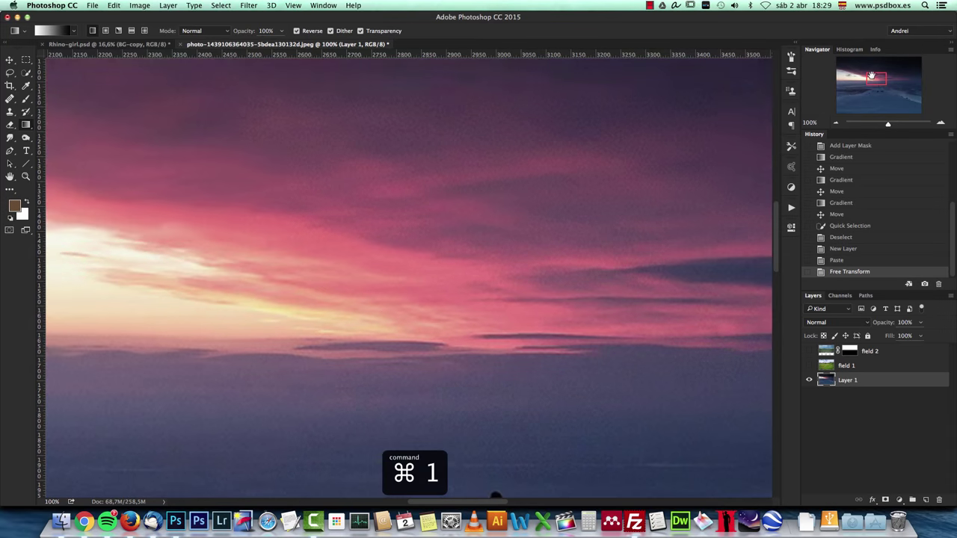
pyautogui.scroll(-3, 477, 204)
pyautogui.scroll(-1, 480, 207)
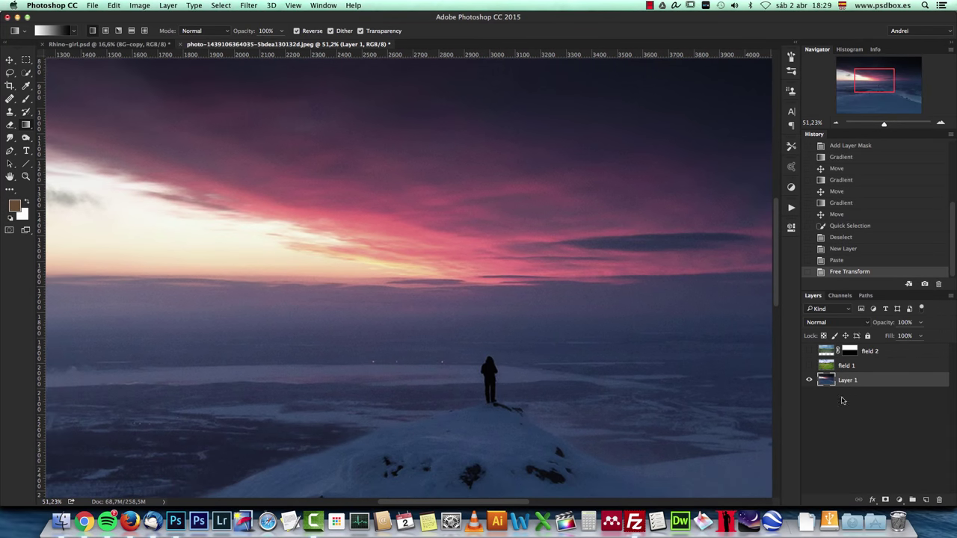
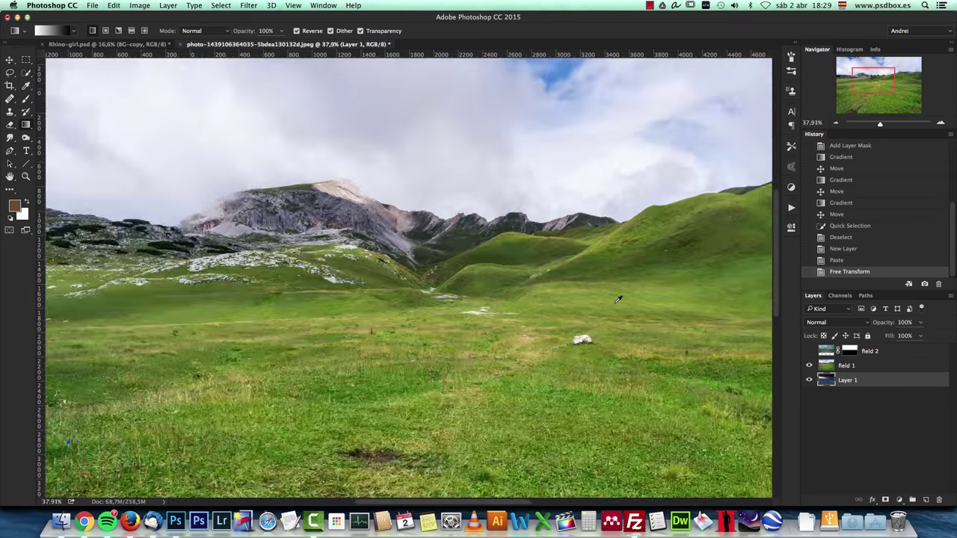
pyautogui.click(808, 351)
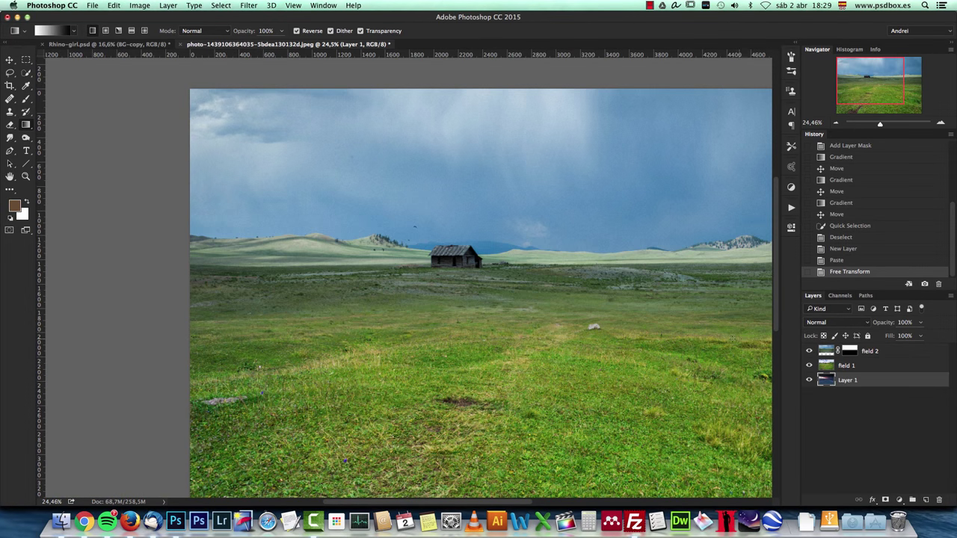
pyautogui.press('super+0')
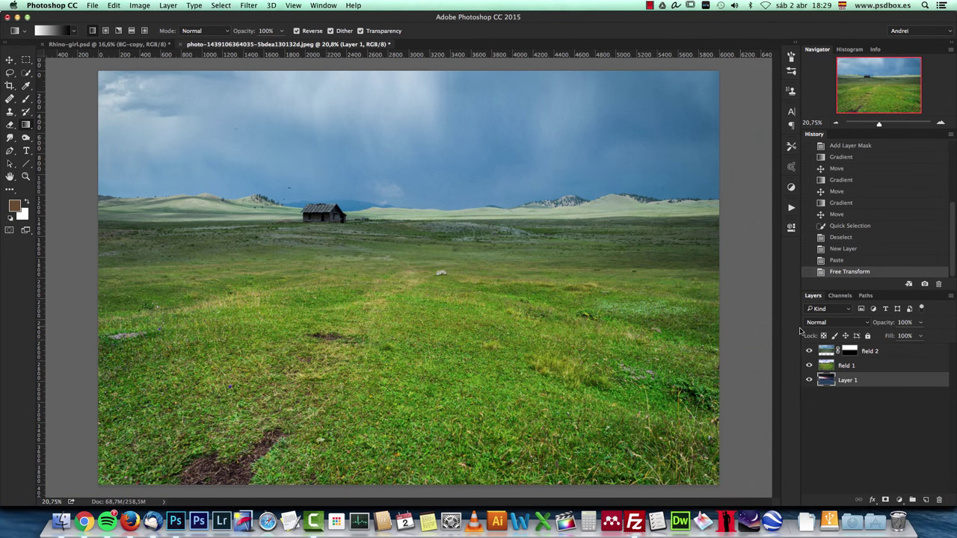
# Group the field 1 and field 2 layers and add a layer mask to the group.
pyautogui.click(858, 369)
pyautogui.scroll(-2, 359, 165)
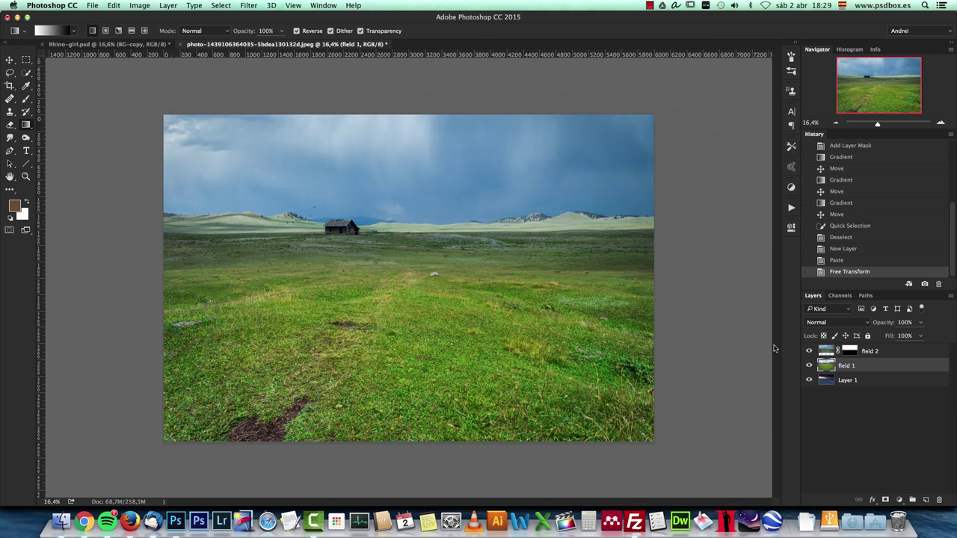
pyautogui.keyDown('shift'); pyautogui.click(890, 352); pyautogui.keyUp('shift')
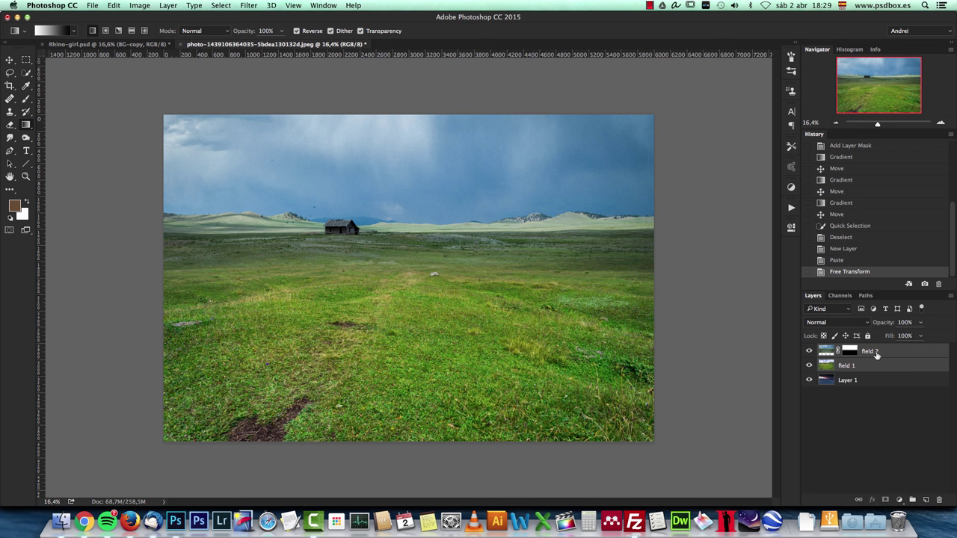
pyautogui.press('super+g')
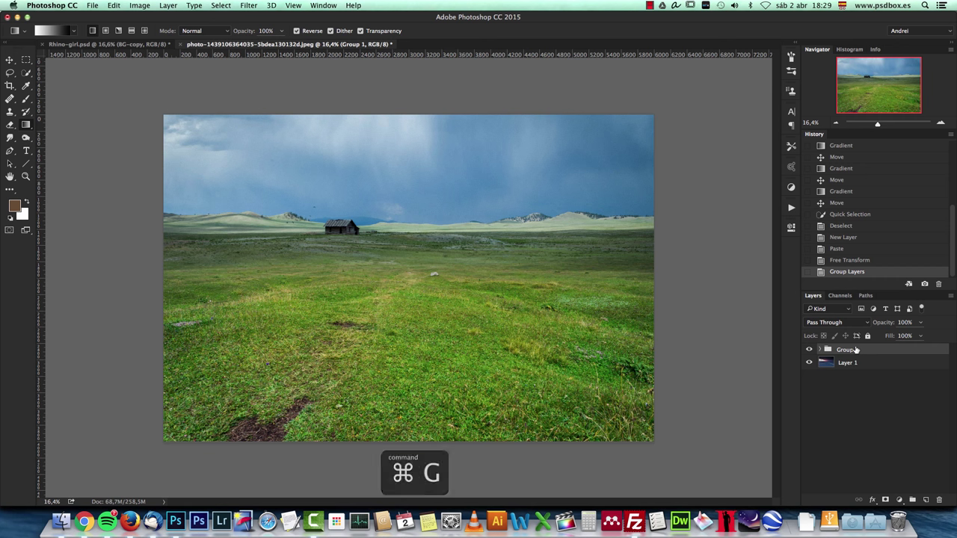
pyautogui.click(808, 350)
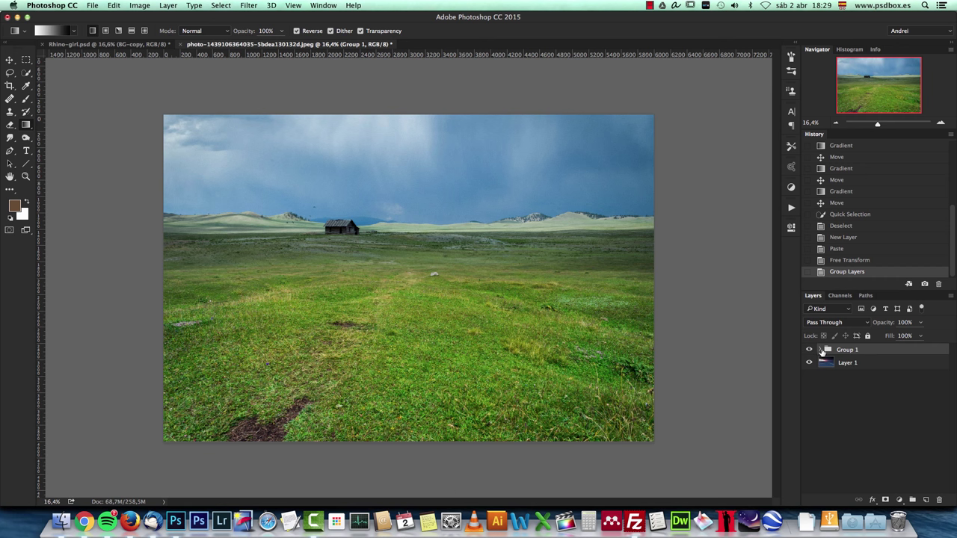
pyautogui.click(820, 350)
pyautogui.click(819, 350)
pyautogui.click(886, 499)
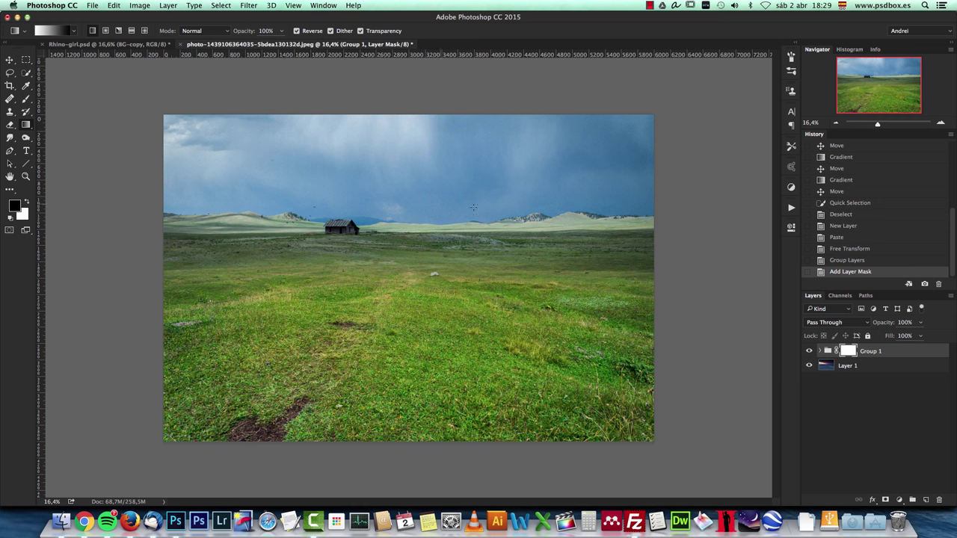
# Try a gradient on the group's mask to fade its upper sky into the sunset, and inspect the layers inside the group.
pyautogui.moveTo(442, 193); pyautogui.dragTo(438, 165)
pyautogui.press('super+z')
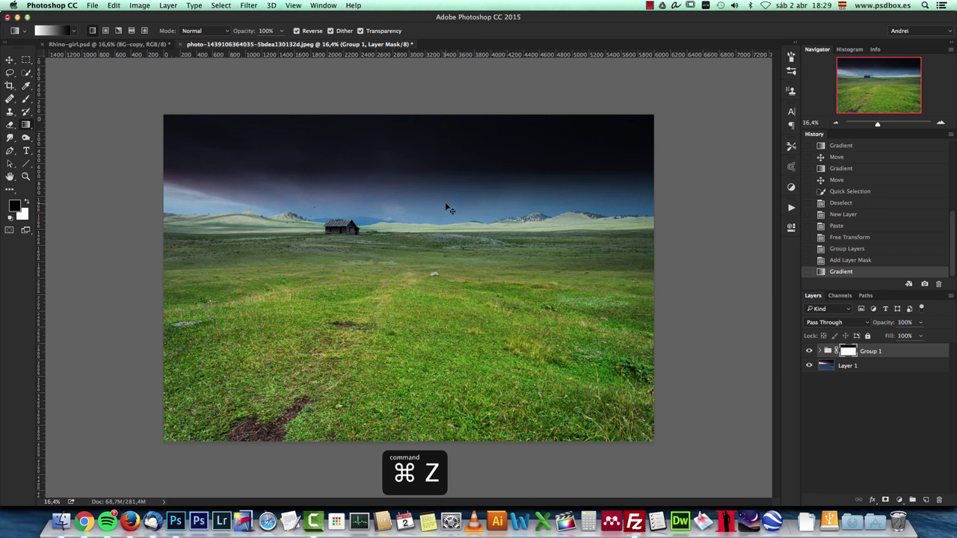
pyautogui.click(820, 352)
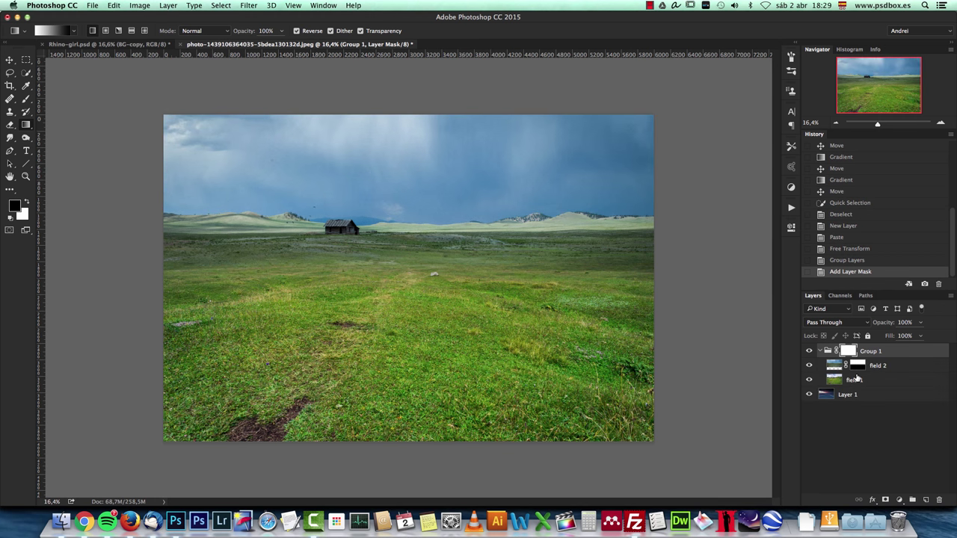
pyautogui.click(855, 379)
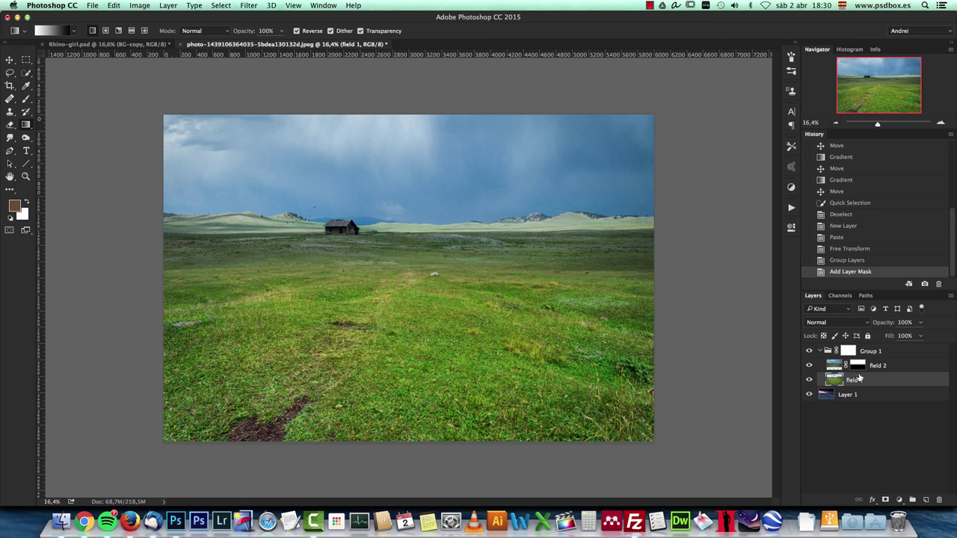
pyautogui.click(820, 350)
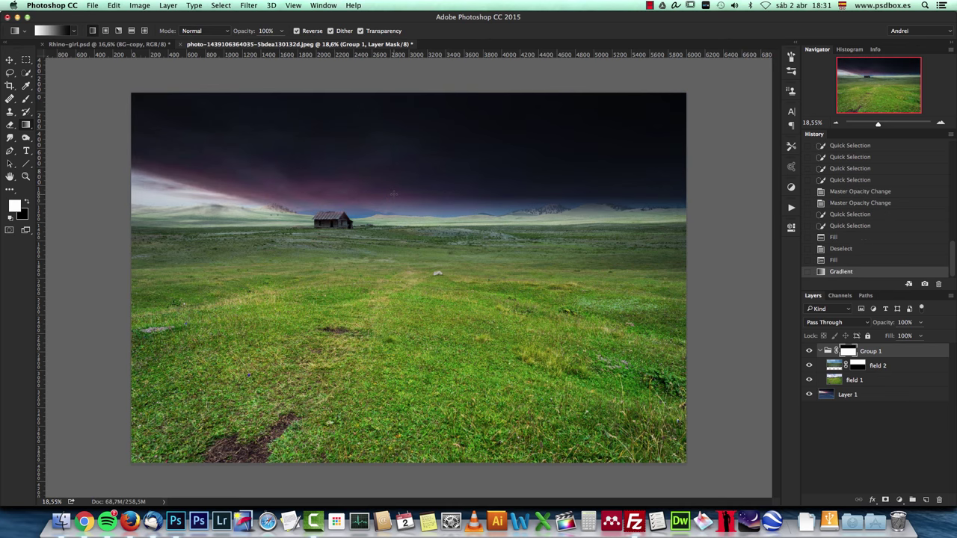
# Redo the gradient on Group 1's mask so the sunset sky fades into the blue just above the hills.
pyautogui.press('super+z')
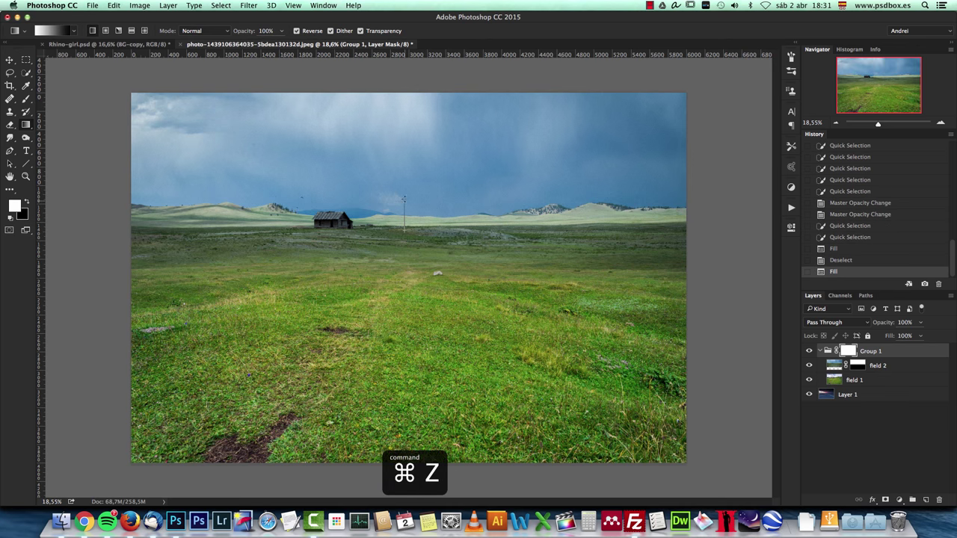
pyautogui.press('super+z')
pyautogui.press('super+z')
pyautogui.press('super+z')
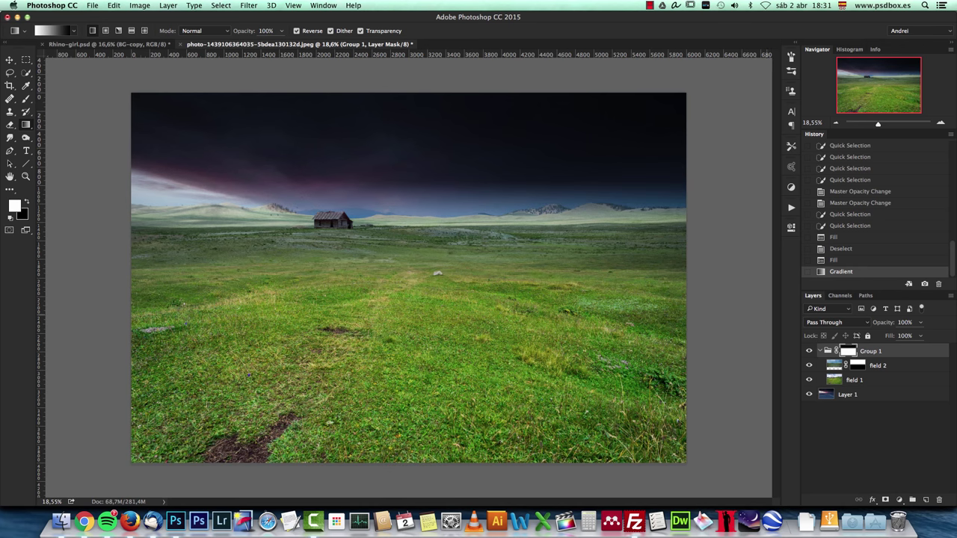
pyautogui.press('b')
pyautogui.rightClick(551, 166)
pyautogui.moveTo(617, 193); pyautogui.dragTo(622, 190)
pyautogui.press('Return')
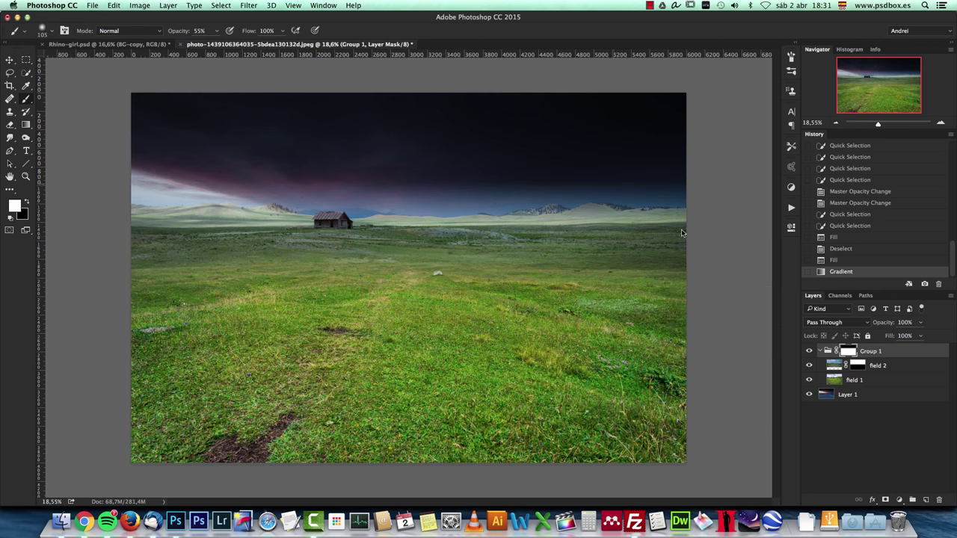
# Move the sunset layer up so its glow sits just above the hills, and compare field 2 with its mask briefly disabled.
pyautogui.click(894, 393)
pyautogui.press('v')
pyautogui.moveTo(512, 323); pyautogui.dragTo(505, 271)
pyautogui.moveTo(556, 224); pyautogui.dragTo(560, 146)
pyautogui.moveTo(576, 180); pyautogui.dragTo(534, 242)
pyautogui.keyDown('shift'); pyautogui.click(857, 365); pyautogui.keyUp('shift')
pyautogui.keyDown('shift'); pyautogui.click(856, 364); pyautogui.keyUp('shift')
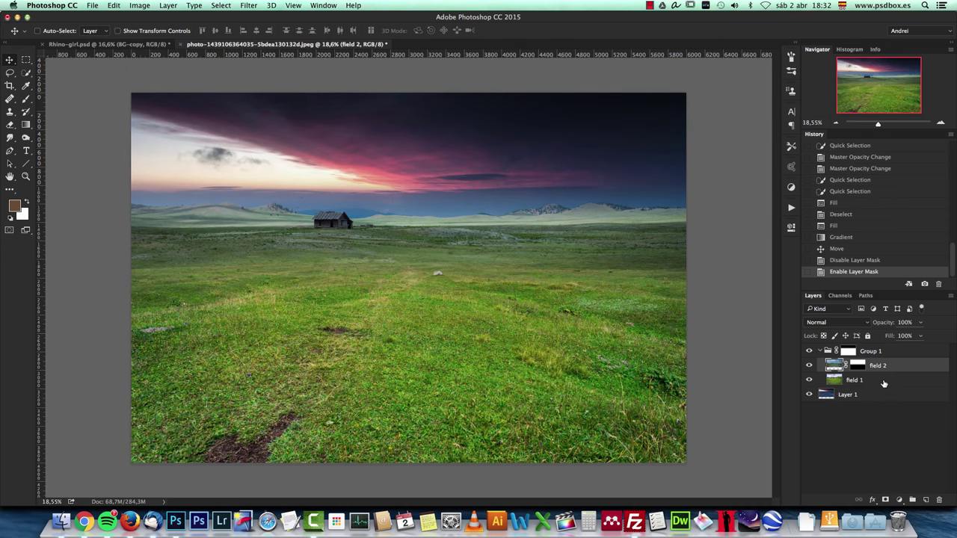
# Add a Hue/Saturation adjustment layer above field 1 and clip it to that layer.
pyautogui.click(881, 380)
pyautogui.click(809, 380)
pyautogui.click(808, 380)
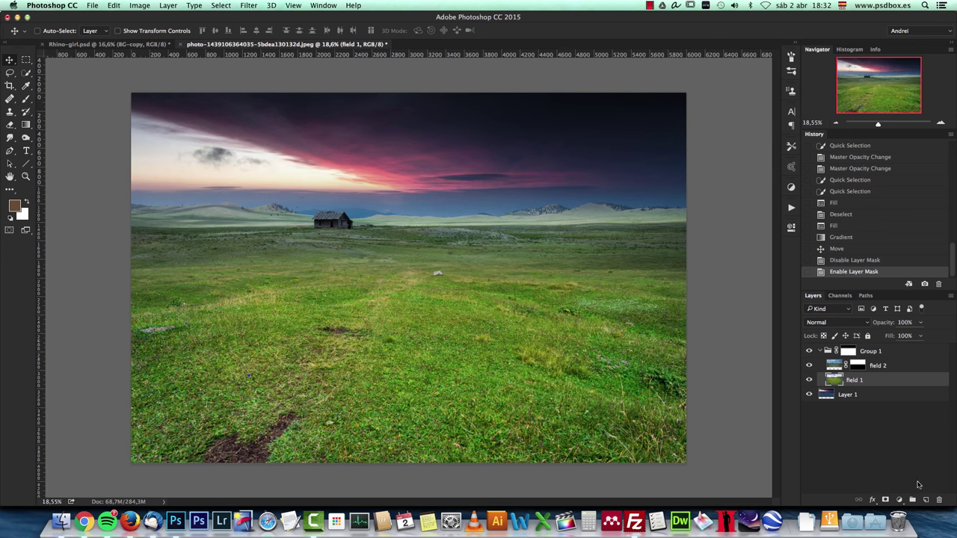
pyautogui.click(899, 500)
pyautogui.click(889, 393)
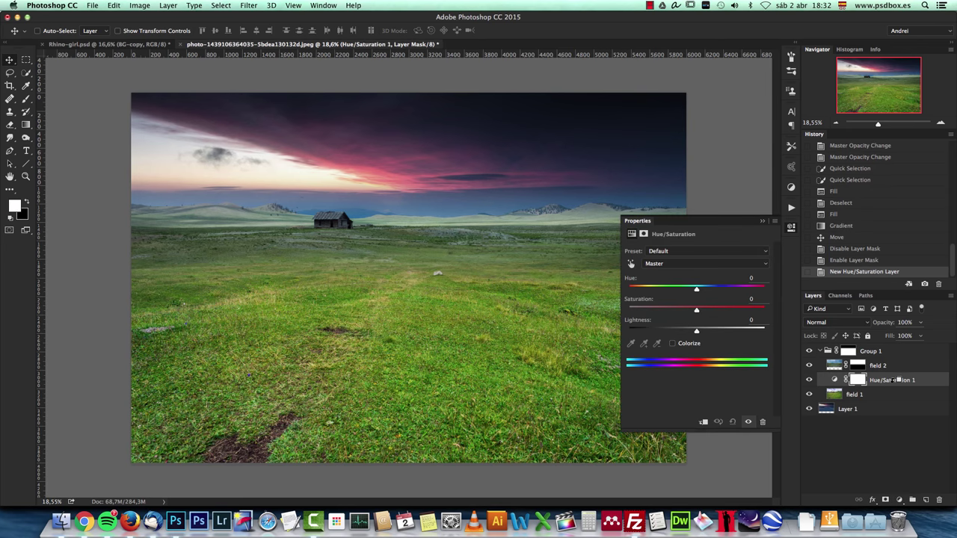
pyautogui.press('super+alt+g')
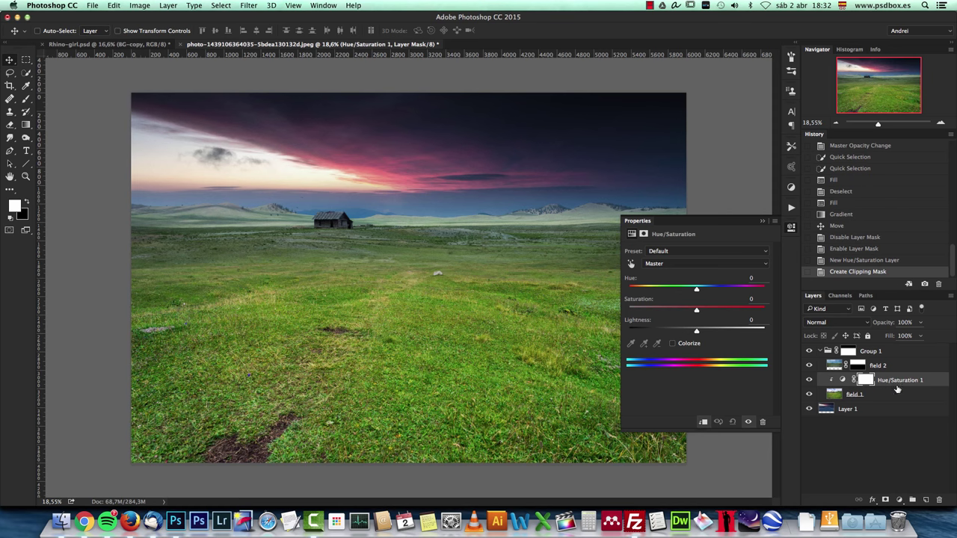
# Rename the bottom sunset layer as sky.
pyautogui.doubleClick(849, 409)
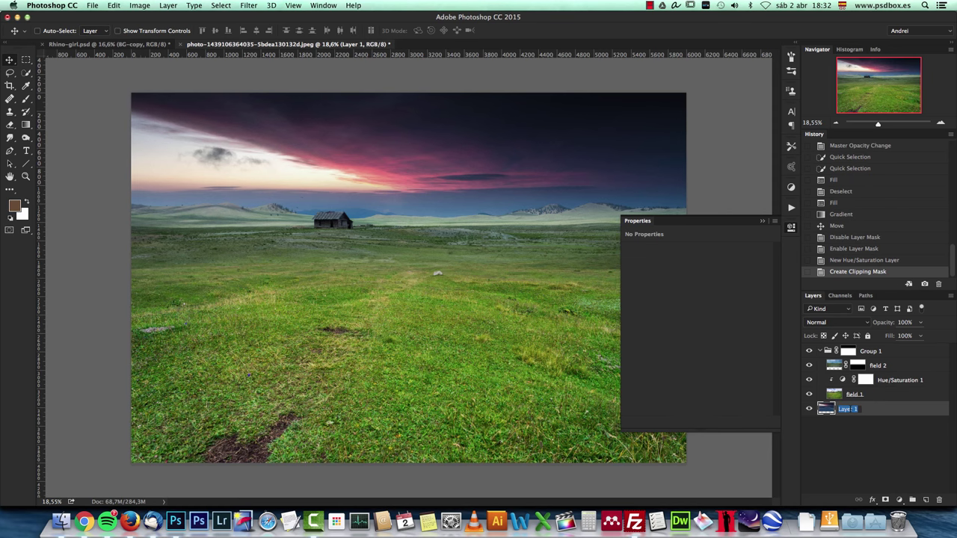
pyautogui.write('sky')
pyautogui.press('Return')
# Set the saturation of field 1's clipped Hue/Saturation adjustment to -50.
pyautogui.click(842, 380)
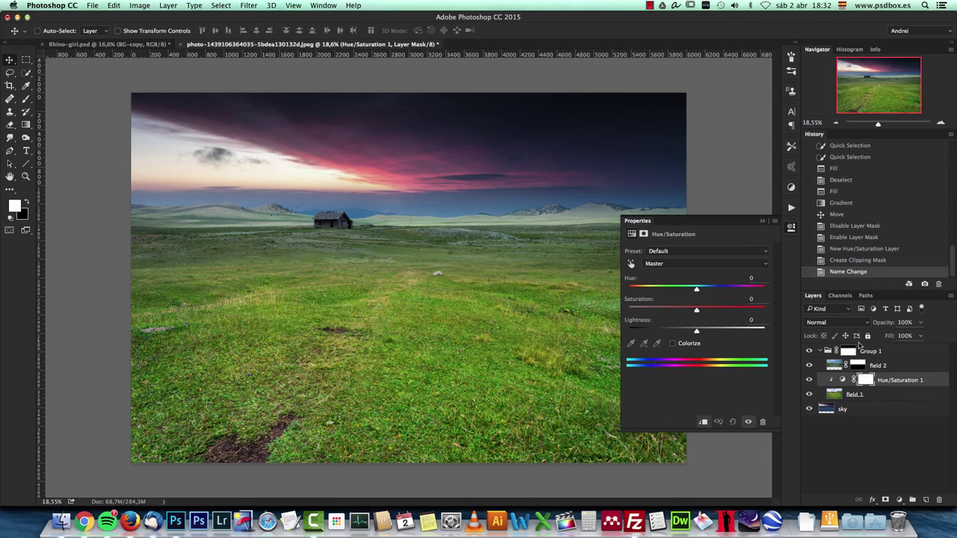
pyautogui.write('-50')
pyautogui.press('Return')
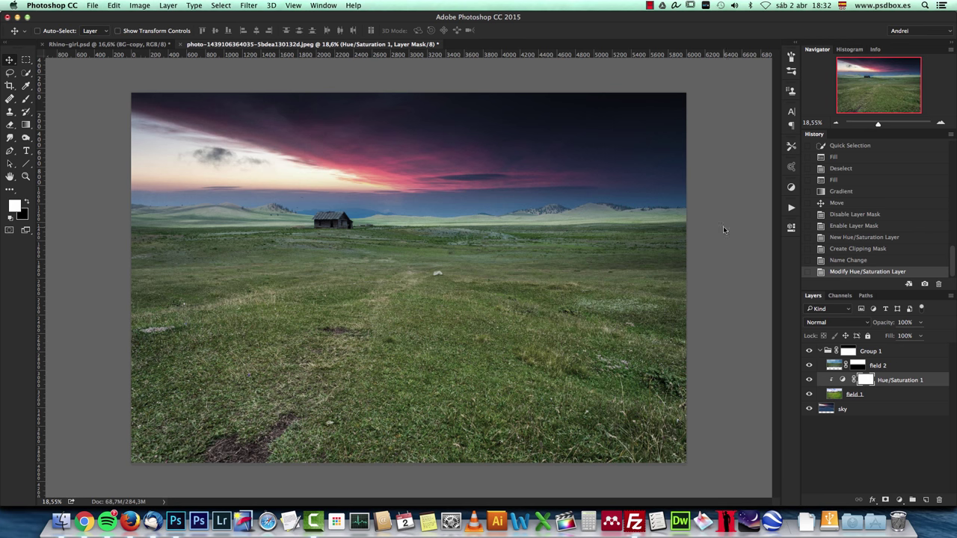
# Briefly toggle field 2's visibility to check which part of the landscape it contributes.
pyautogui.click(889, 409)
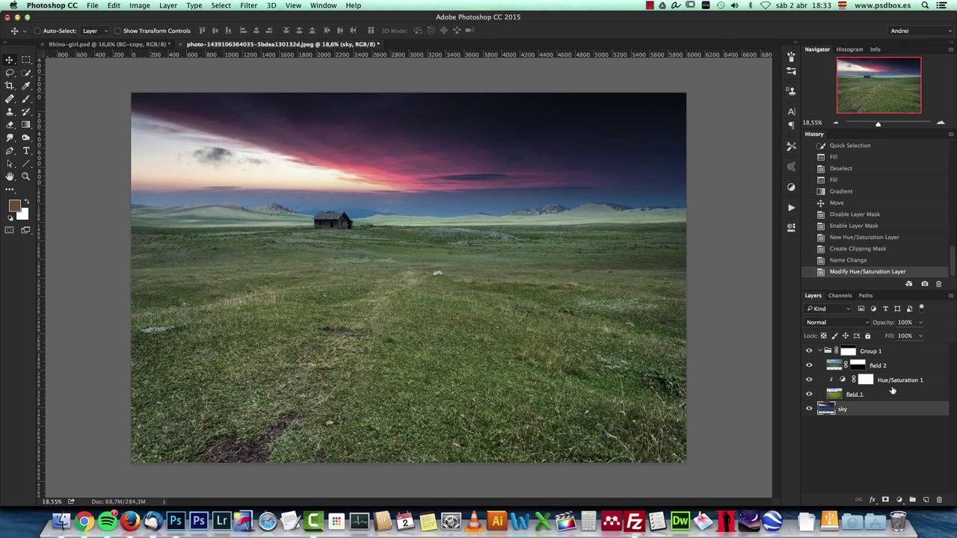
pyautogui.click(910, 367)
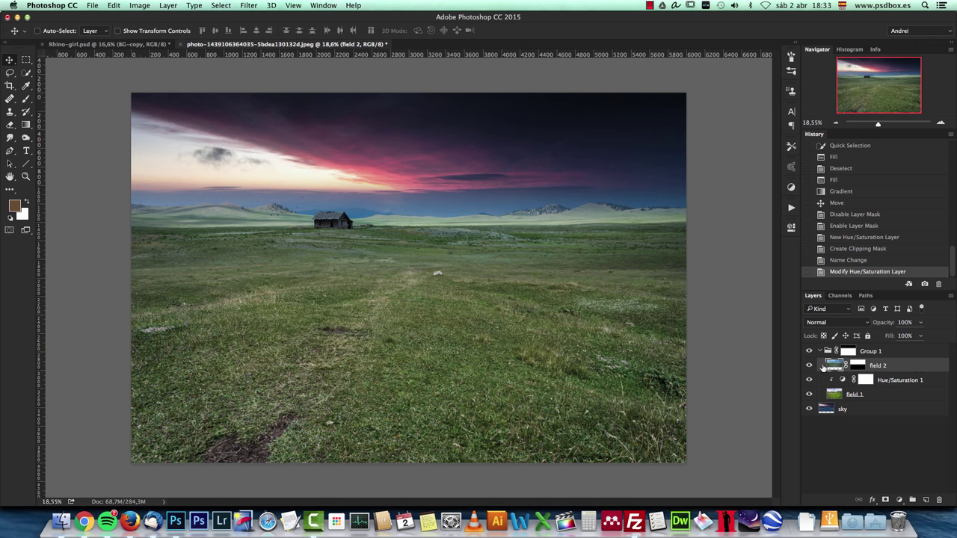
pyautogui.doubleClick(920, 367)
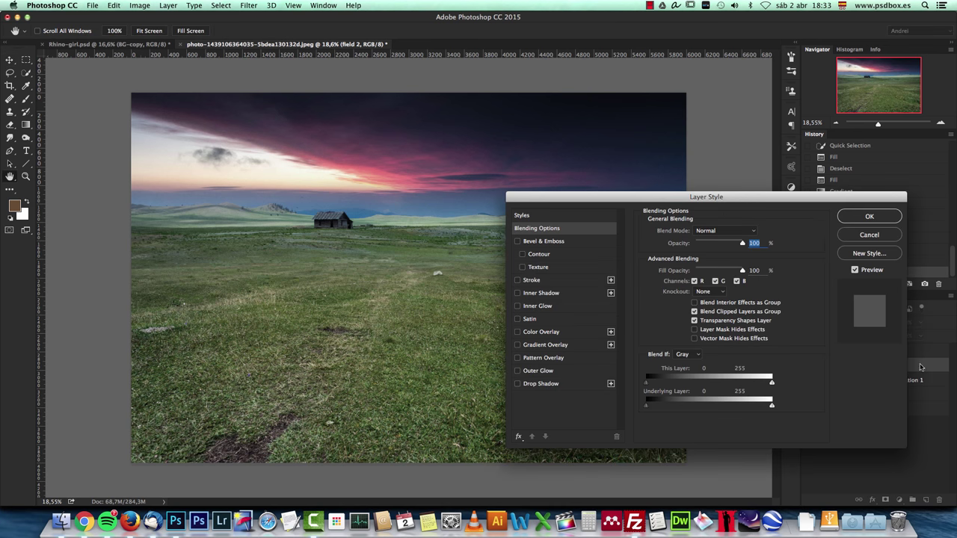
pyautogui.click(861, 235)
pyautogui.click(809, 364)
pyautogui.click(808, 365)
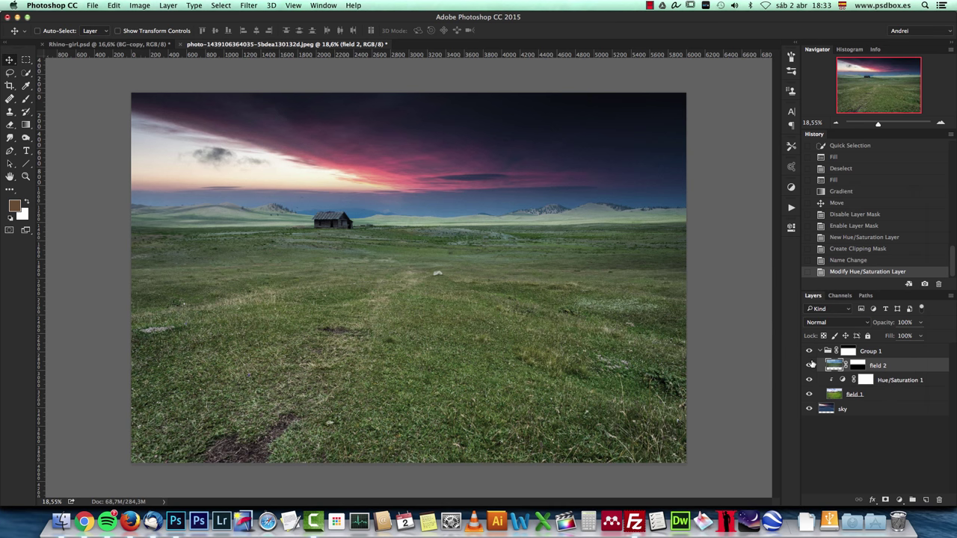
# Add a Gradient Overlay to field 2 with the Foreground to Transparent preset.
pyautogui.doubleClick(908, 364)
pyautogui.click(556, 348)
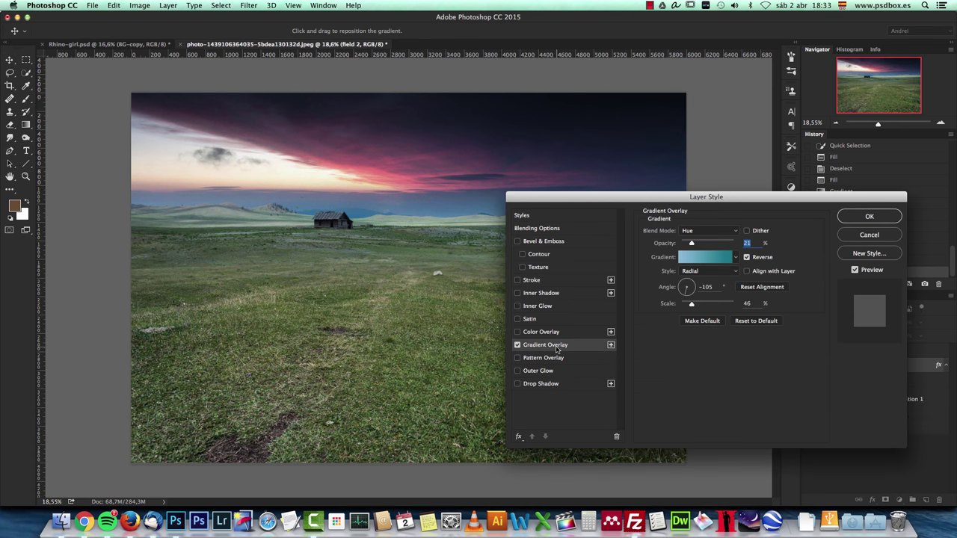
pyautogui.click(710, 267)
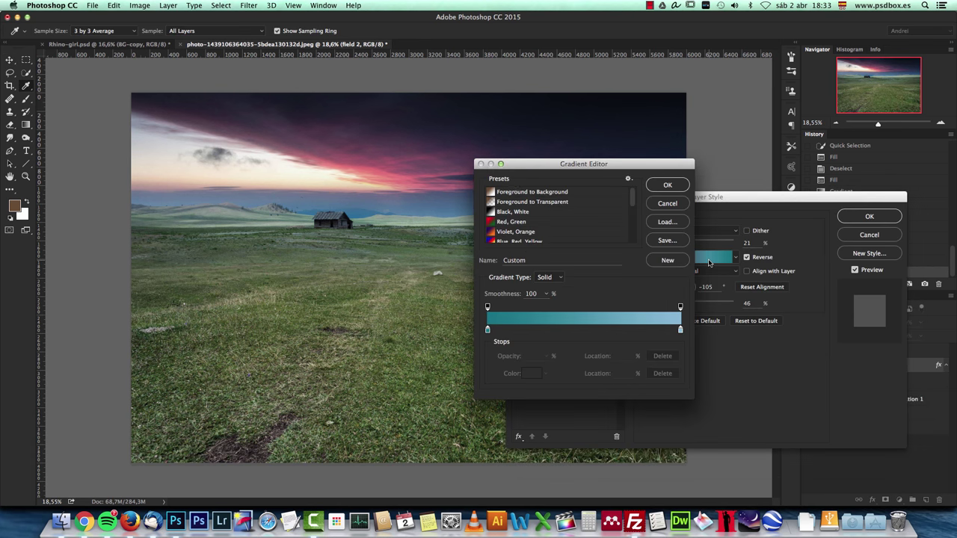
pyautogui.click(491, 203)
pyautogui.click(668, 185)
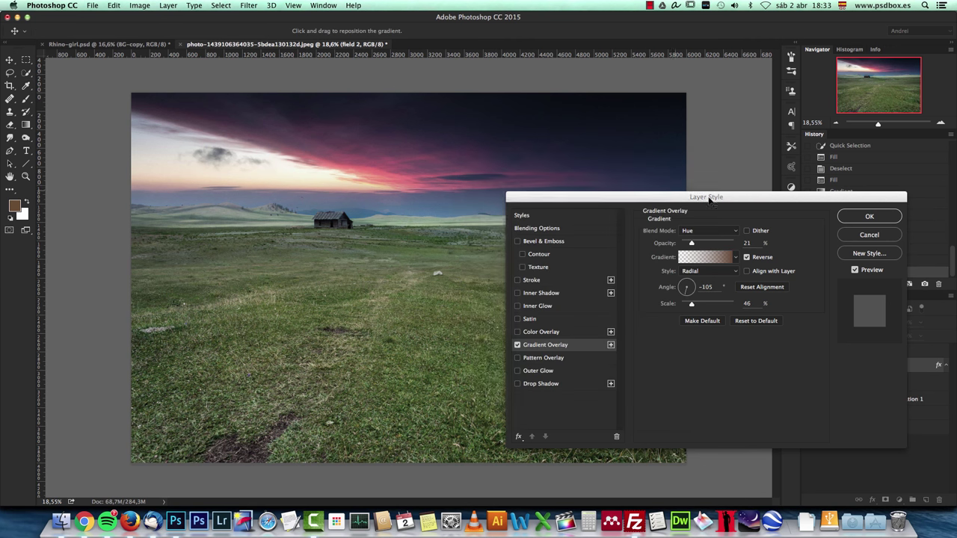
pyautogui.click(869, 216)
# Reset the foreground colour to black and reapply the Foreground to Transparent preset in field 2's Gradient Overlay.
pyautogui.click(12, 217)
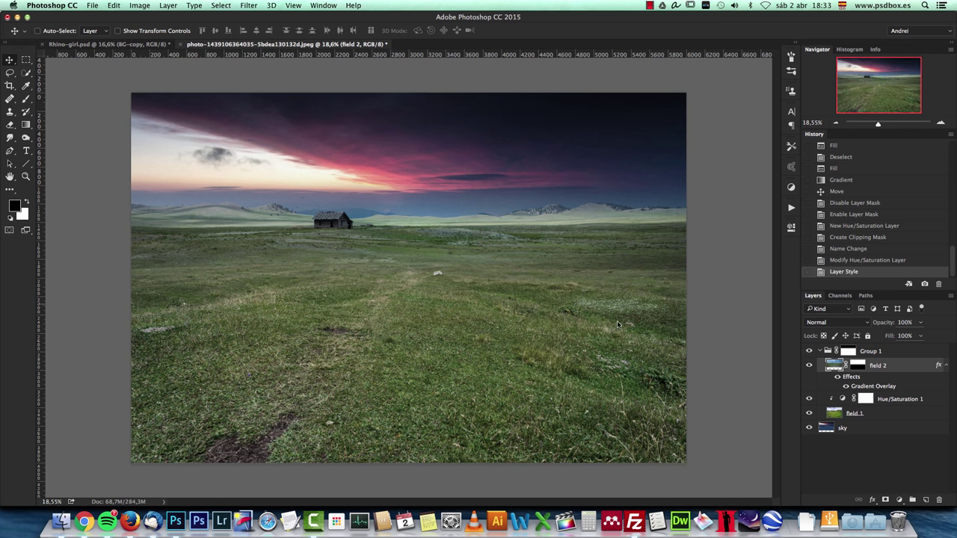
pyautogui.doubleClick(872, 386)
pyautogui.click(705, 256)
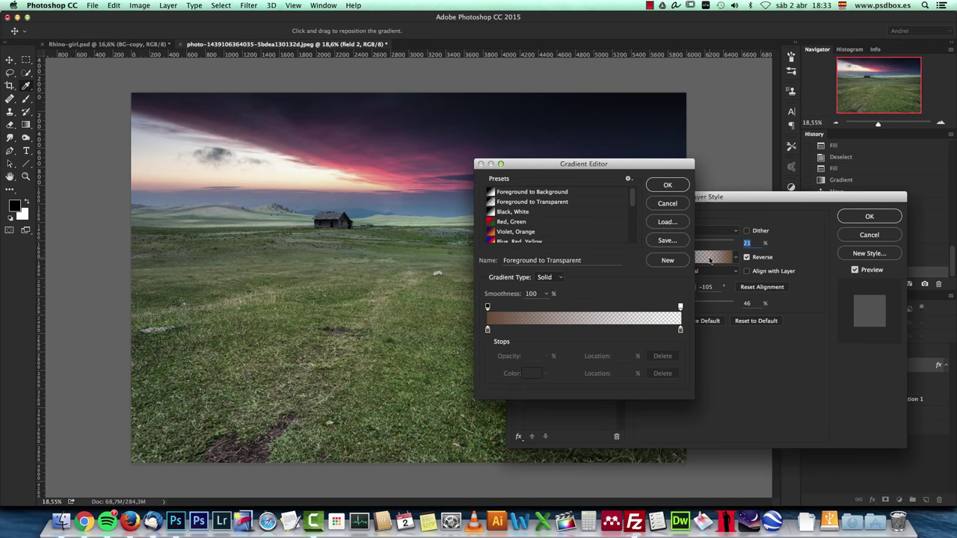
pyautogui.click(502, 202)
pyautogui.click(668, 185)
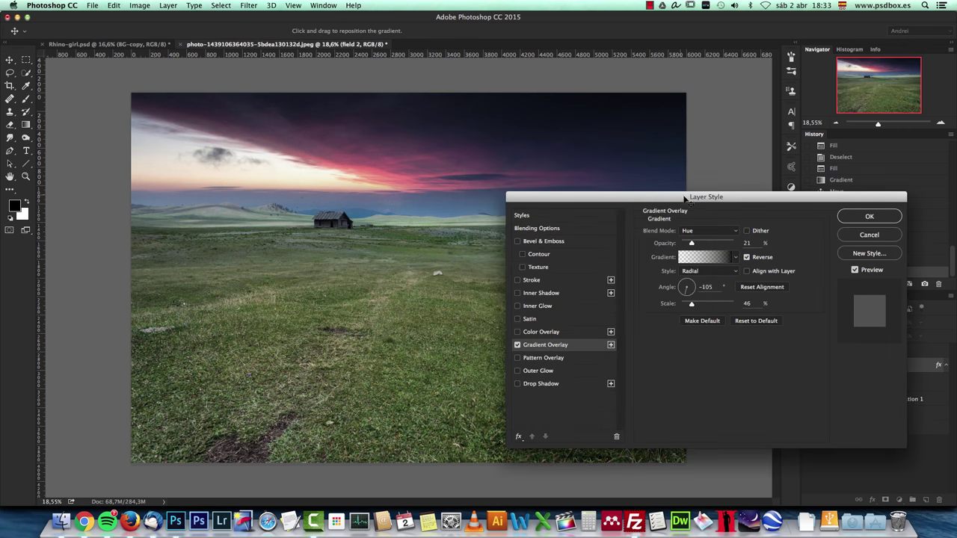
# Set the Gradient Overlay's angle to 0°, its blend mode to Normal and its opacity to 100%.
pyautogui.doubleClick(705, 287)
pyautogui.write('0')
pyautogui.moveTo(684, 198); pyautogui.dragTo(757, 226)
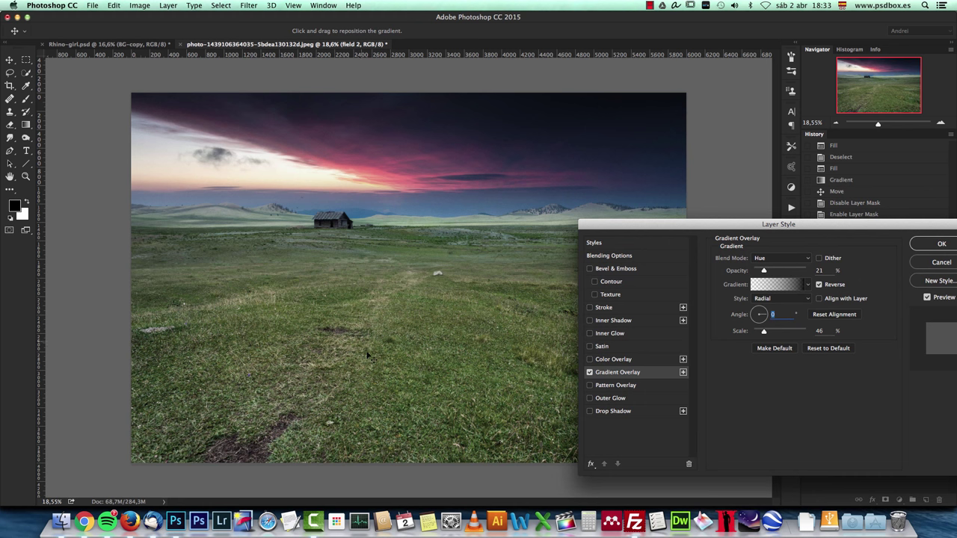
pyautogui.moveTo(829, 231); pyautogui.dragTo(715, 209)
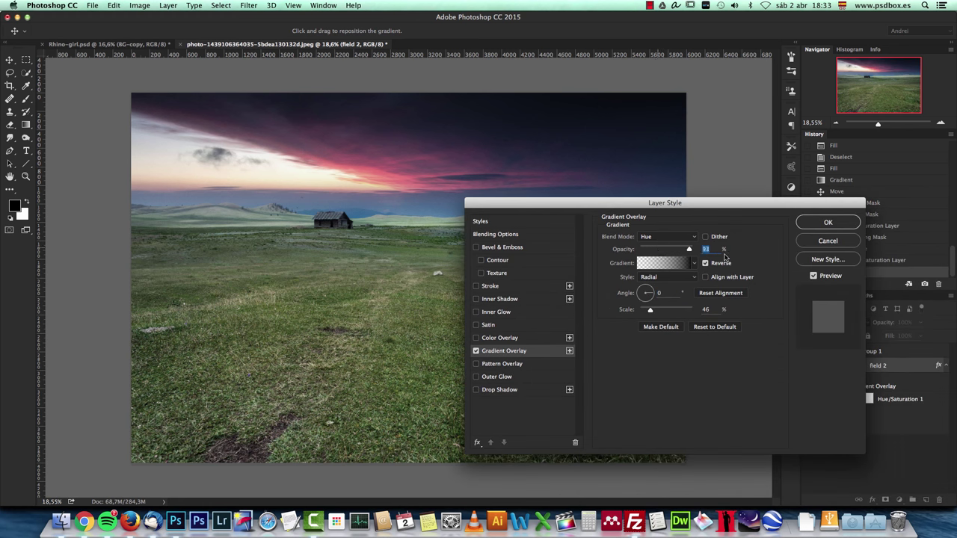
pyautogui.click(666, 236)
pyautogui.click(652, 22)
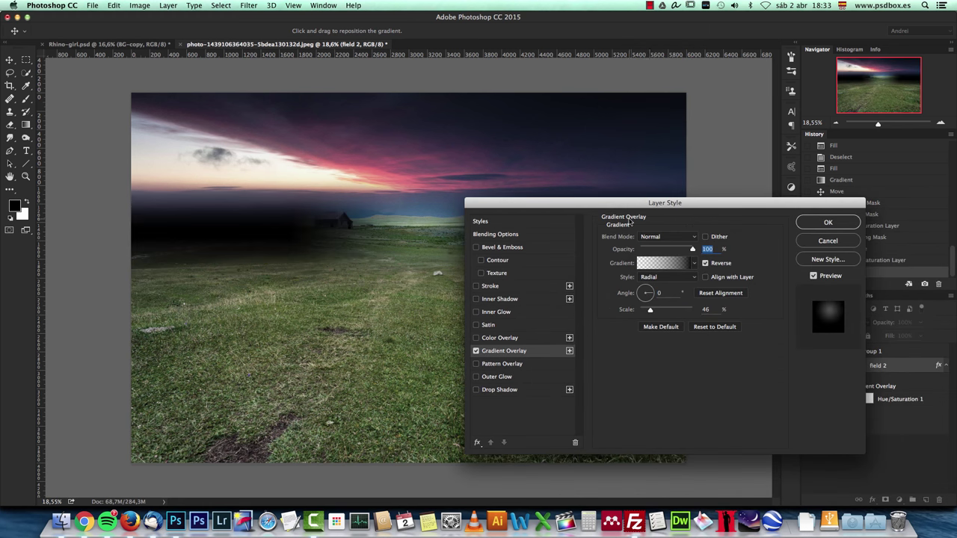
pyautogui.moveTo(632, 203); pyautogui.dragTo(622, 333)
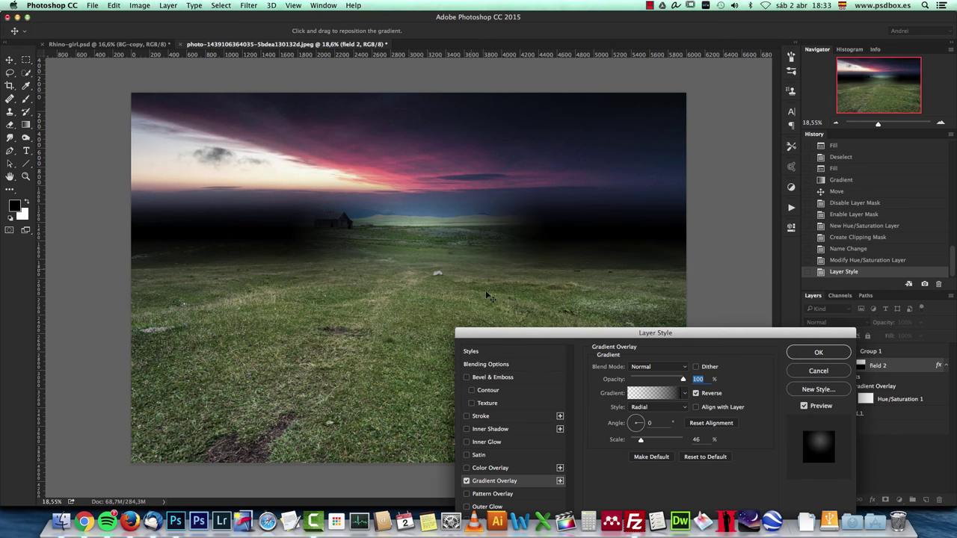
# Change the overlay gradient to Reflected at 115% scale and reposition it so both sides of the hills darken.
pyautogui.click(672, 408)
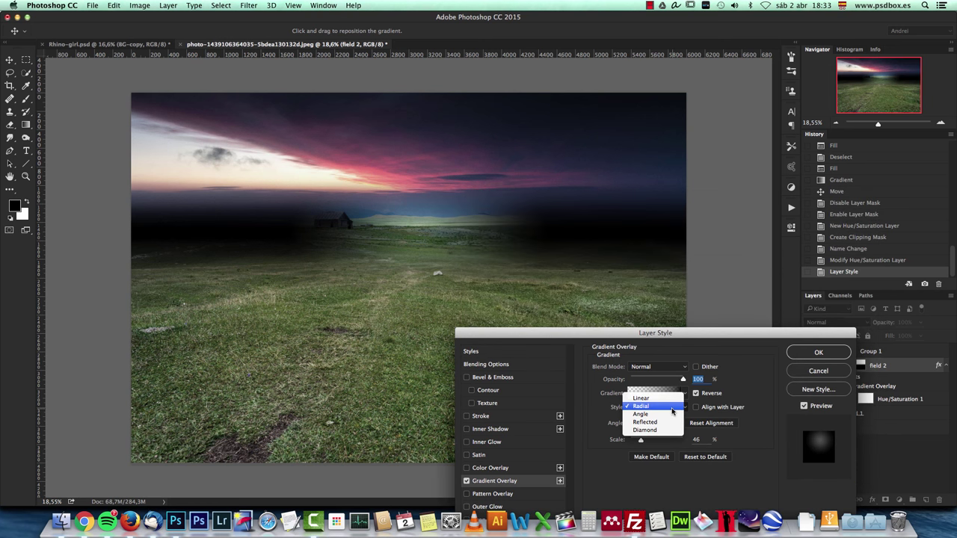
pyautogui.click(659, 422)
pyautogui.moveTo(448, 254)
pyautogui.mouseDown()
pyautogui.moveTo(310, 257)
pyautogui.moveTo(627, 257)
pyautogui.moveTo(385, 260)
pyautogui.moveTo(463, 262)
pyautogui.mouseUp()
pyautogui.moveTo(641, 443); pyautogui.dragTo(669, 441)
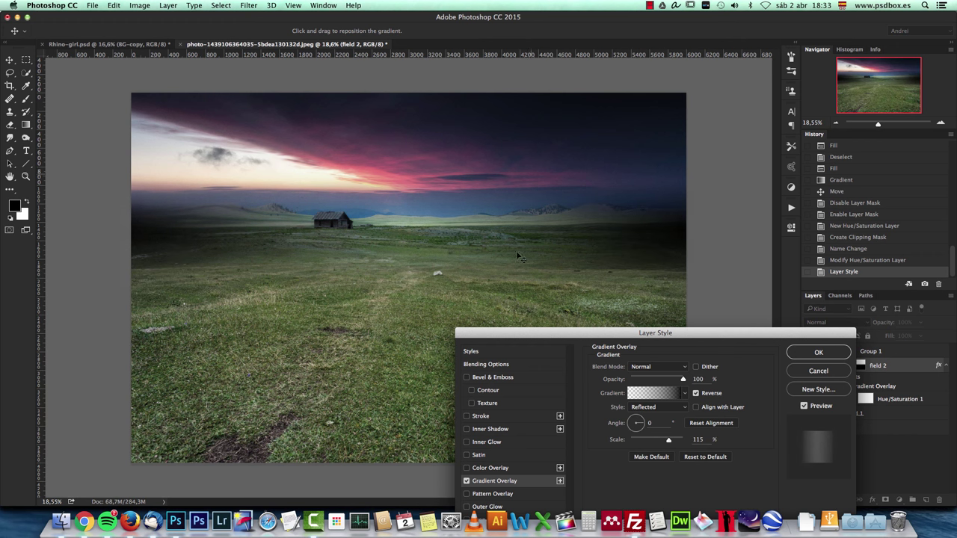
pyautogui.moveTo(526, 197); pyautogui.dragTo(492, 232)
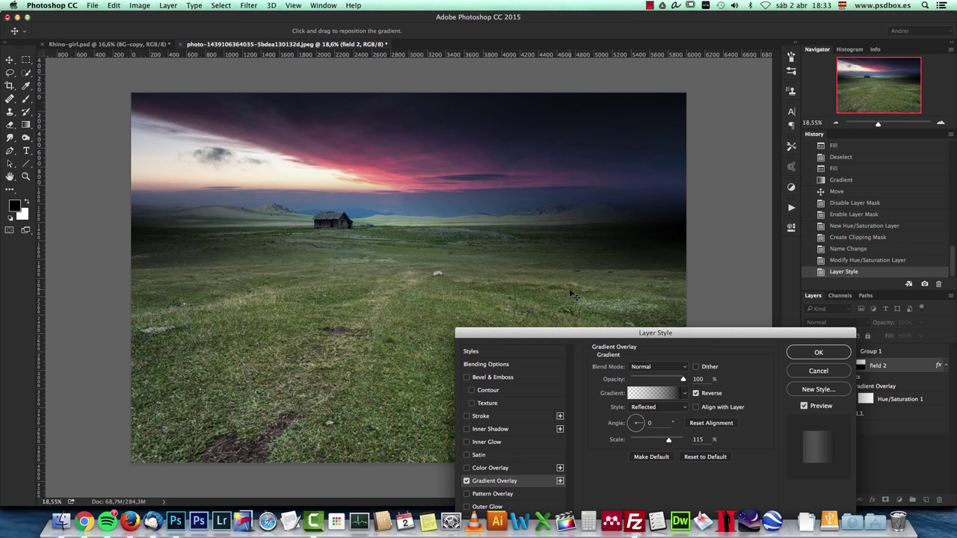
# Try Soft Light for the Gradient Overlay, and set its blend mode to Multiply.
pyautogui.click(657, 366)
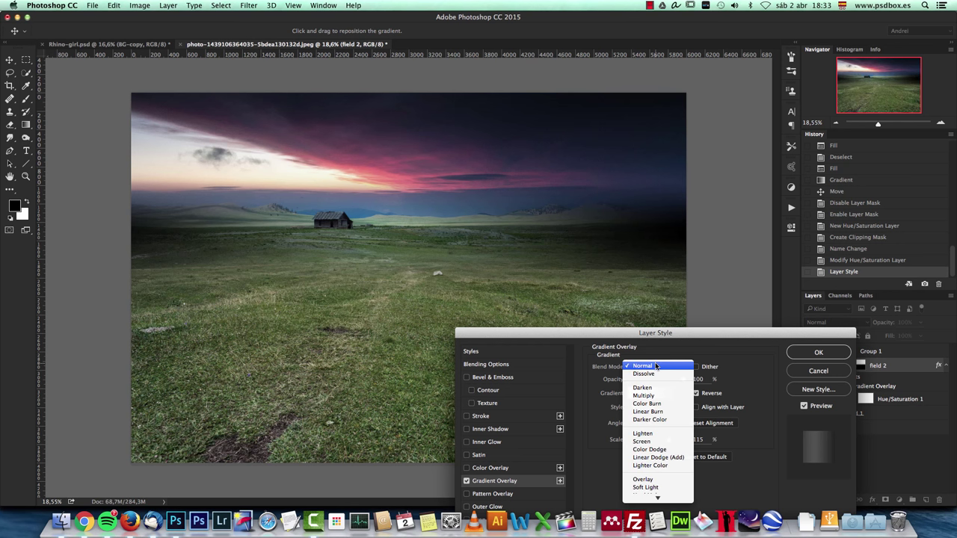
pyautogui.click(662, 487)
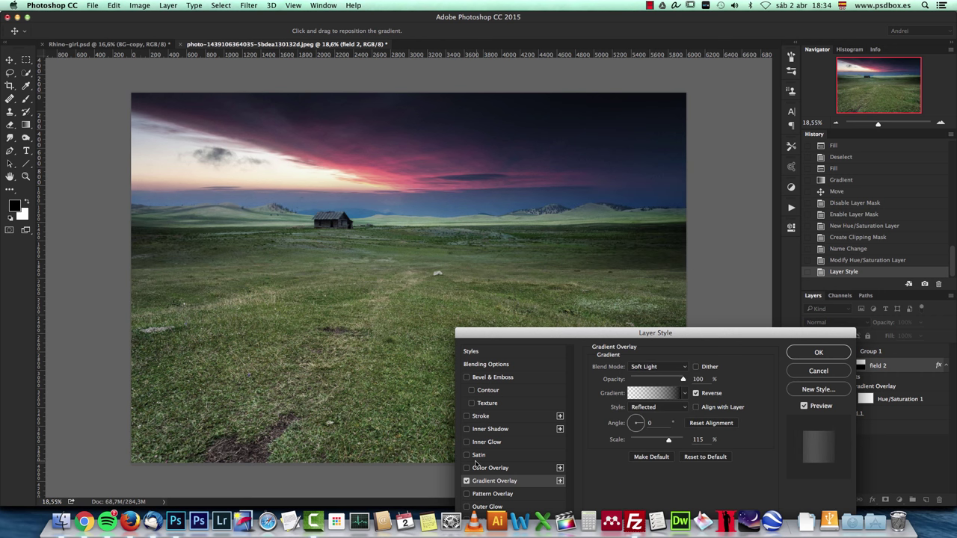
pyautogui.click(657, 367)
pyautogui.click(647, 275)
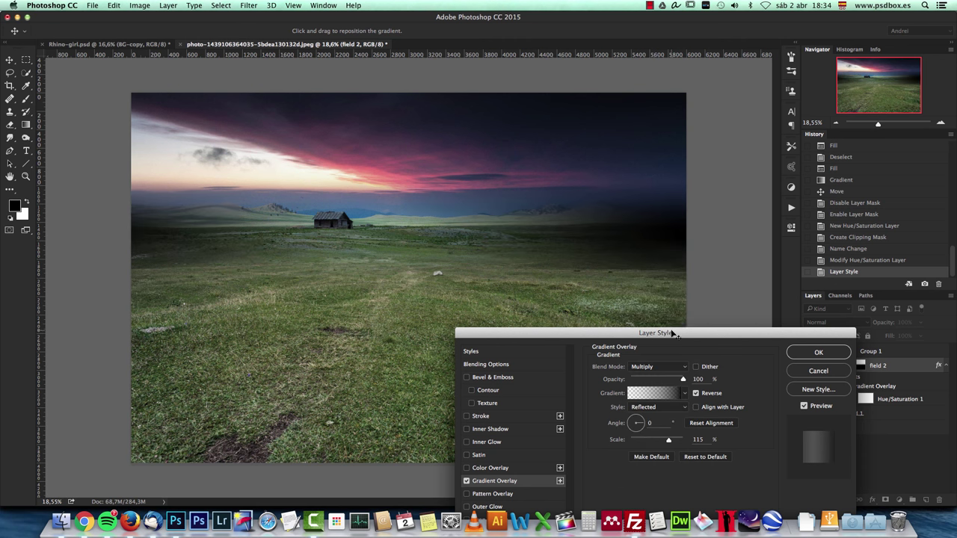
# Soften the Gradient Overlay by setting its opacity to 57% and its scale to 150%.
pyautogui.moveTo(682, 379); pyautogui.dragTo(654, 379)
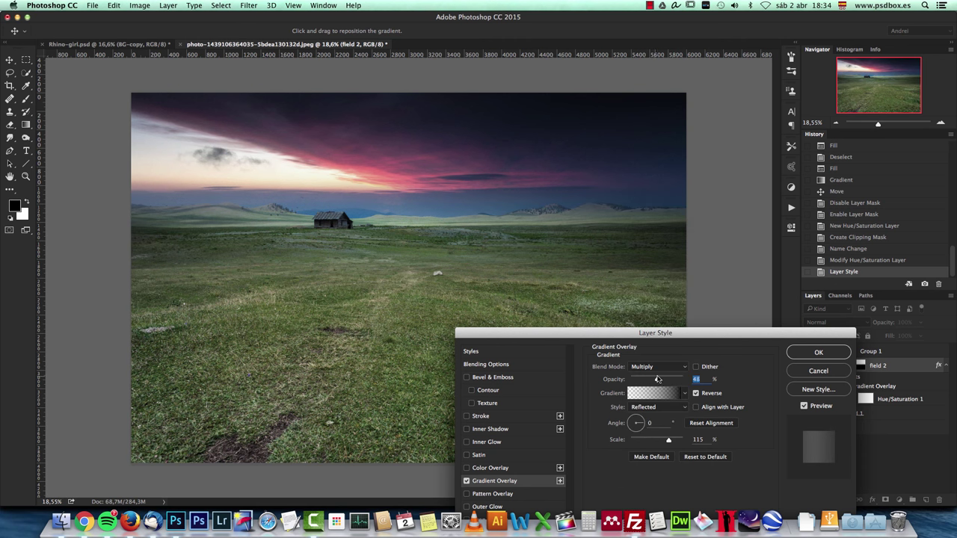
pyautogui.moveTo(671, 439); pyautogui.dragTo(678, 442)
pyautogui.click(570, 241)
# Compare the image with the Gradient Overlay off and on, shift the gradient to brighten the sunset side, and apply it.
pyautogui.moveTo(684, 333); pyautogui.dragTo(832, 240)
pyautogui.click(615, 387)
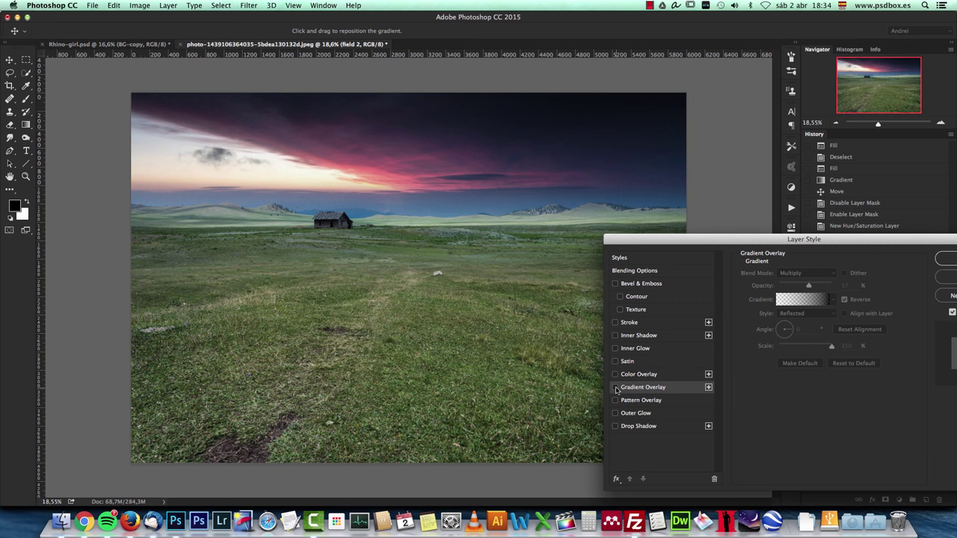
pyautogui.click(615, 387)
pyautogui.moveTo(668, 241); pyautogui.dragTo(550, 308)
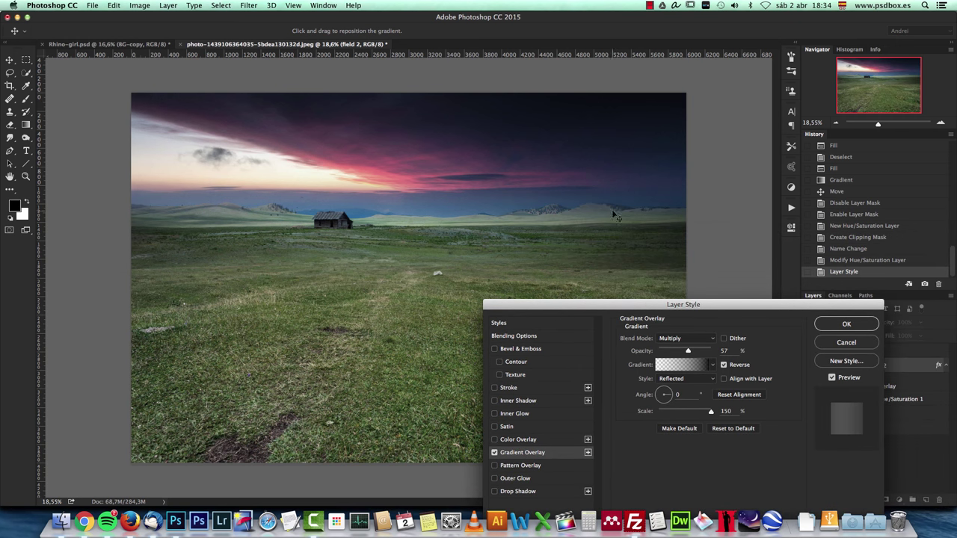
pyautogui.moveTo(222, 243); pyautogui.dragTo(164, 242)
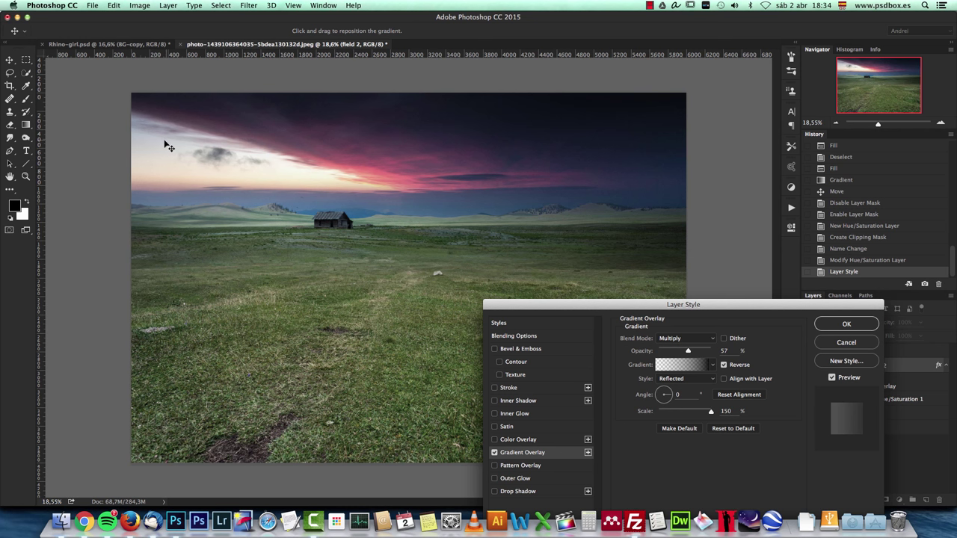
pyautogui.click(846, 324)
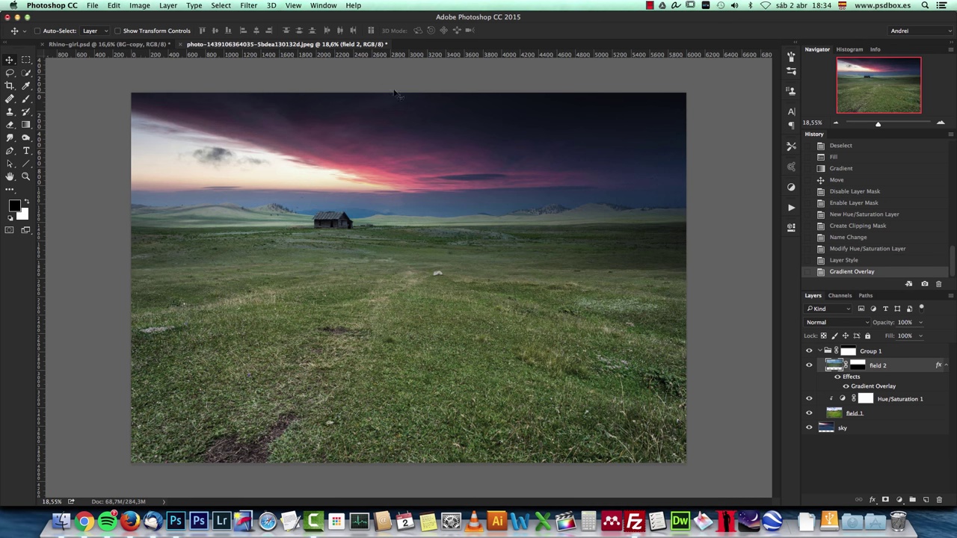
# Collapse Group 1 and stamp all visible layers into a new merged layer on top.
pyautogui.click(820, 351)
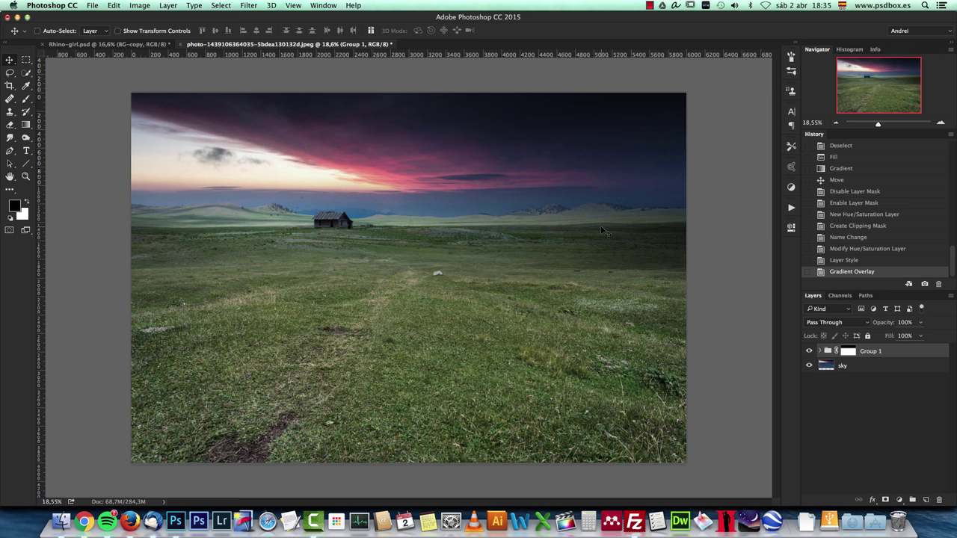
pyautogui.press('alt+shift+super+e')
pyautogui.press('super')
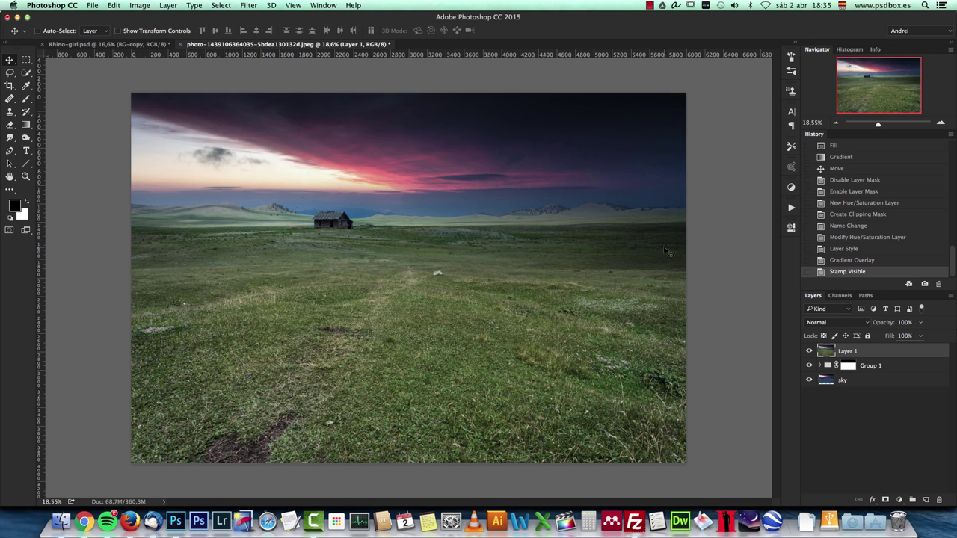
pyautogui.press('super+a')
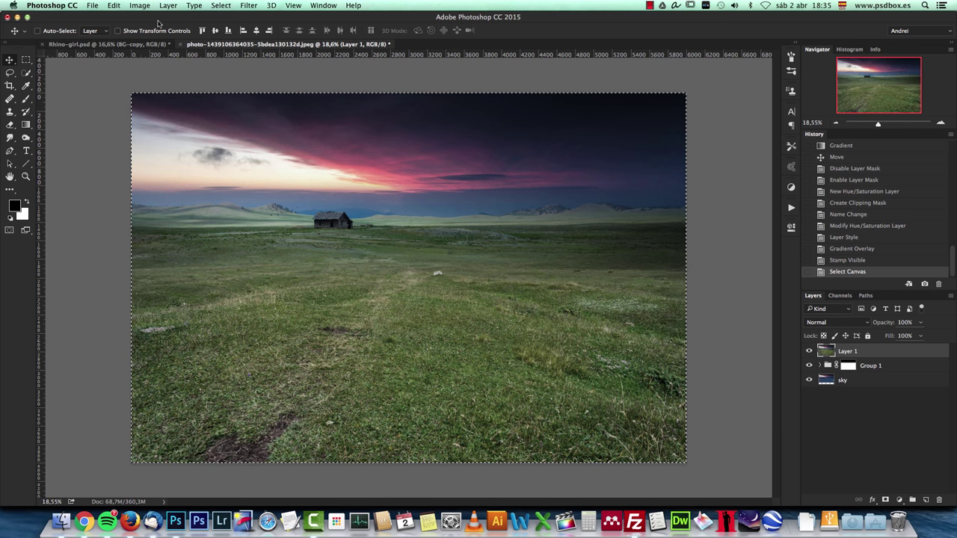
pyautogui.click(115, 7)
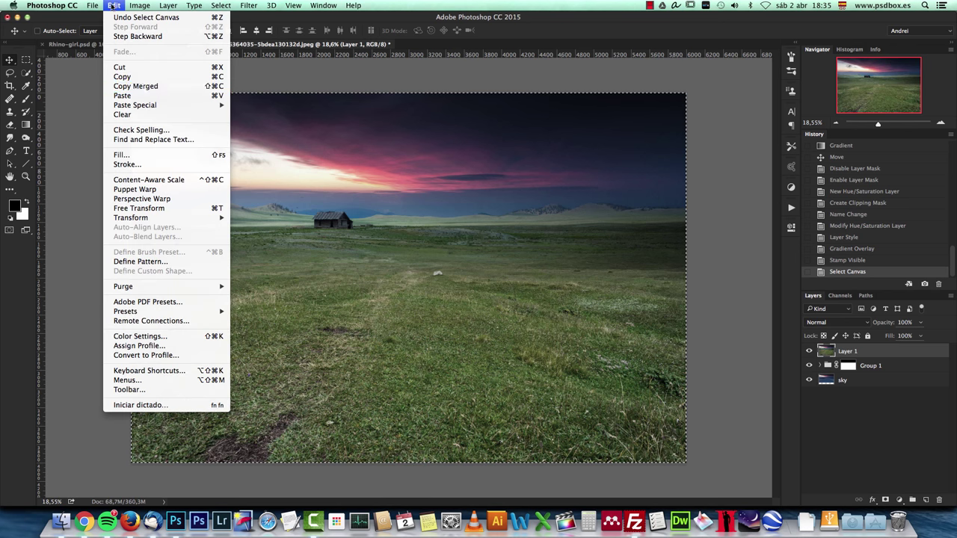
pyautogui.click(135, 85)
pyautogui.click(140, 5)
pyautogui.click(900, 359)
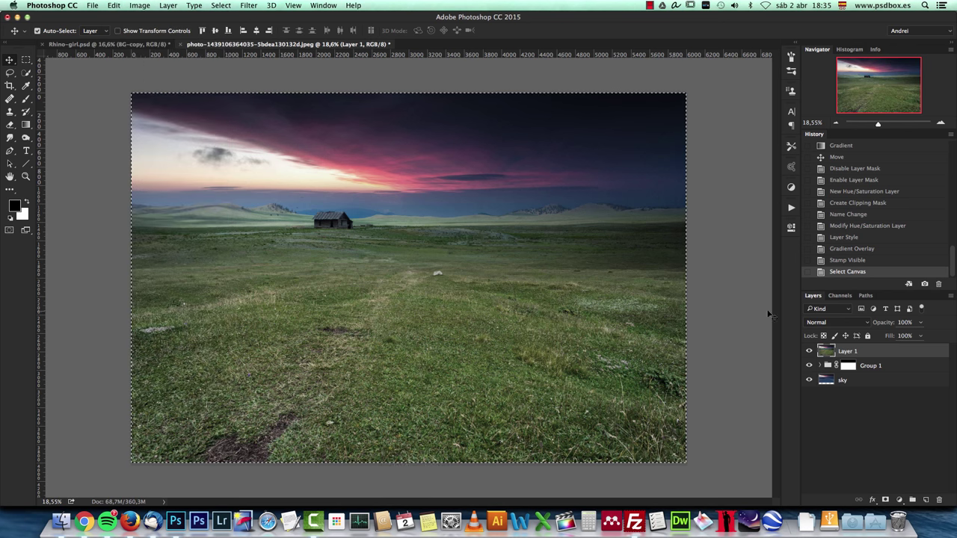
pyautogui.press('super+d')
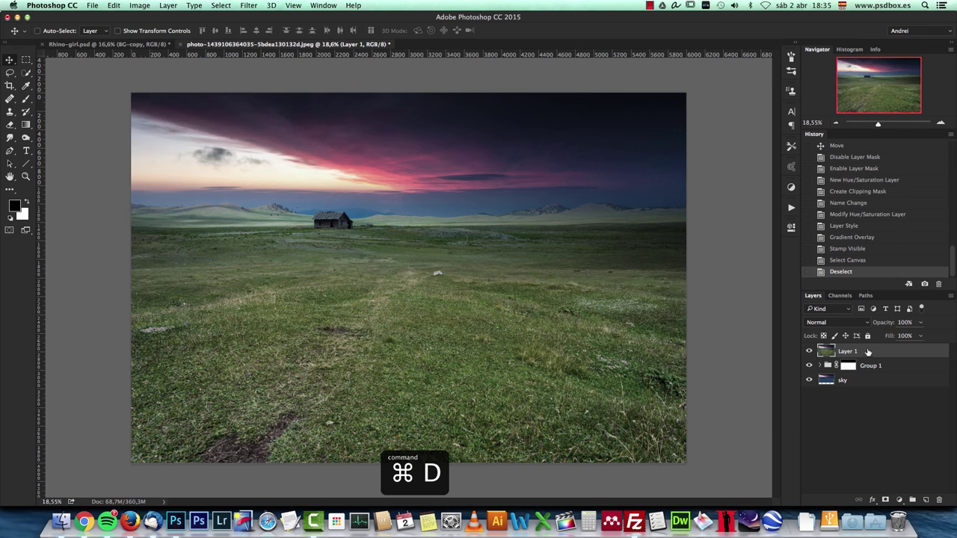
# Convert Layer 1 to a Smart Object and start an Iris Blur on it.
pyautogui.rightClick(906, 351)
pyautogui.click(838, 208)
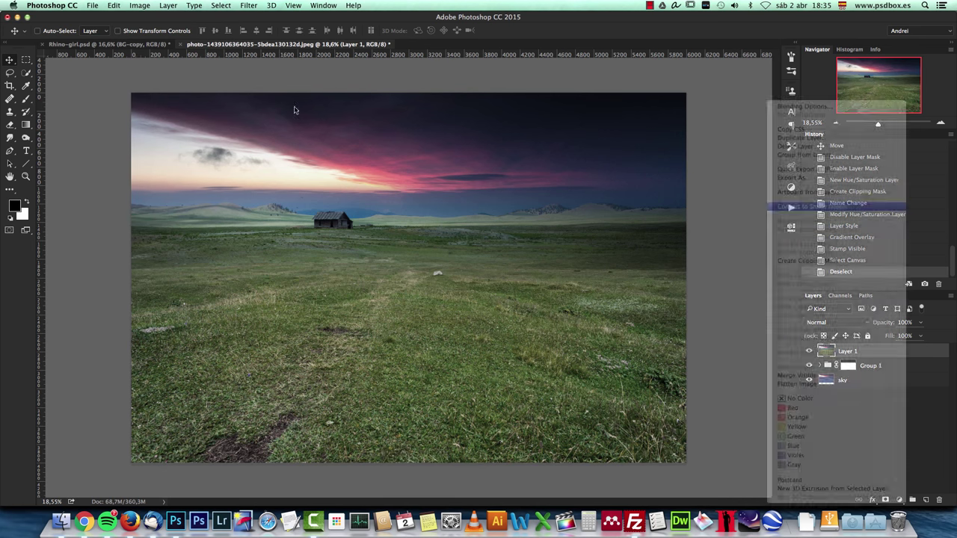
pyautogui.click(249, 6)
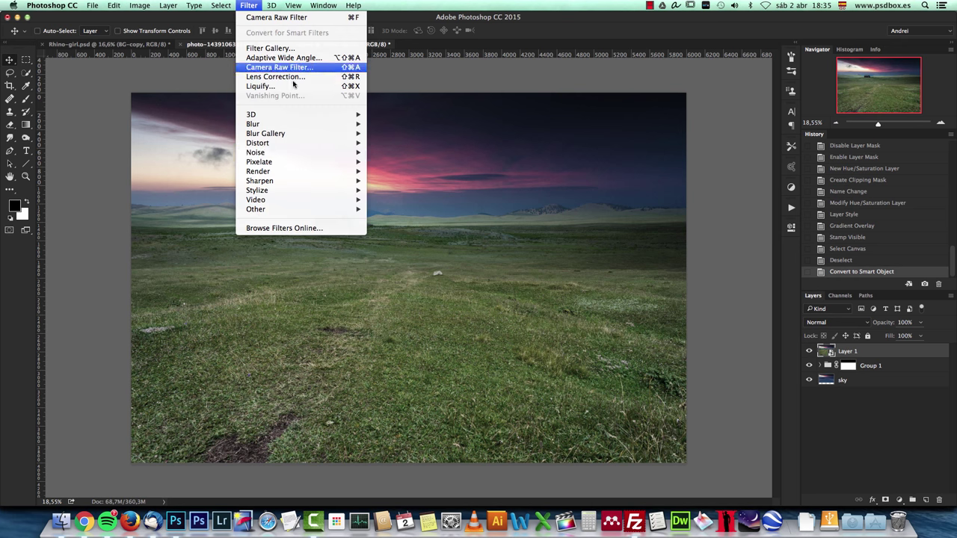
pyautogui.moveTo(298, 137)
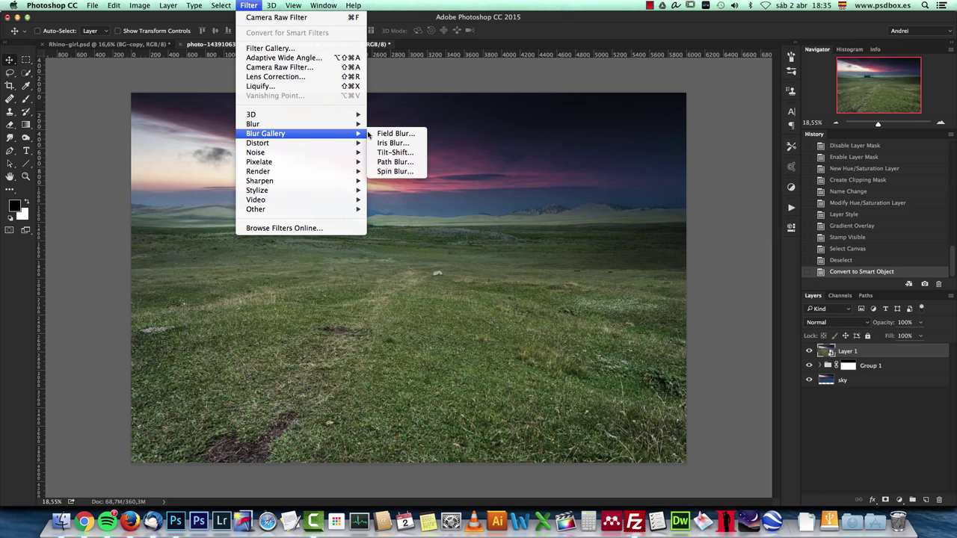
pyautogui.click(393, 143)
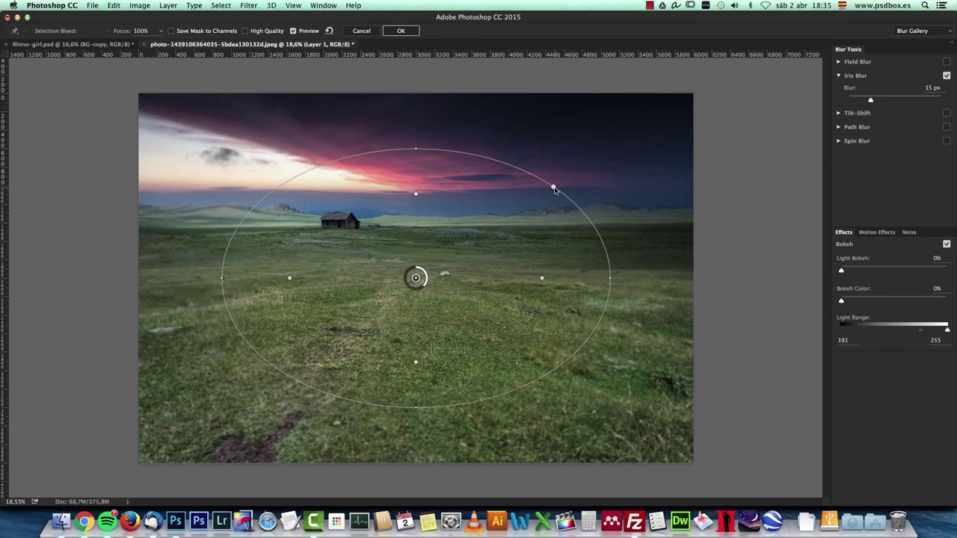
# Reshape the blur iris into a rounded rectangle and enlarge it past all four edges of the image.
pyautogui.moveTo(554, 189); pyautogui.dragTo(568, 101)
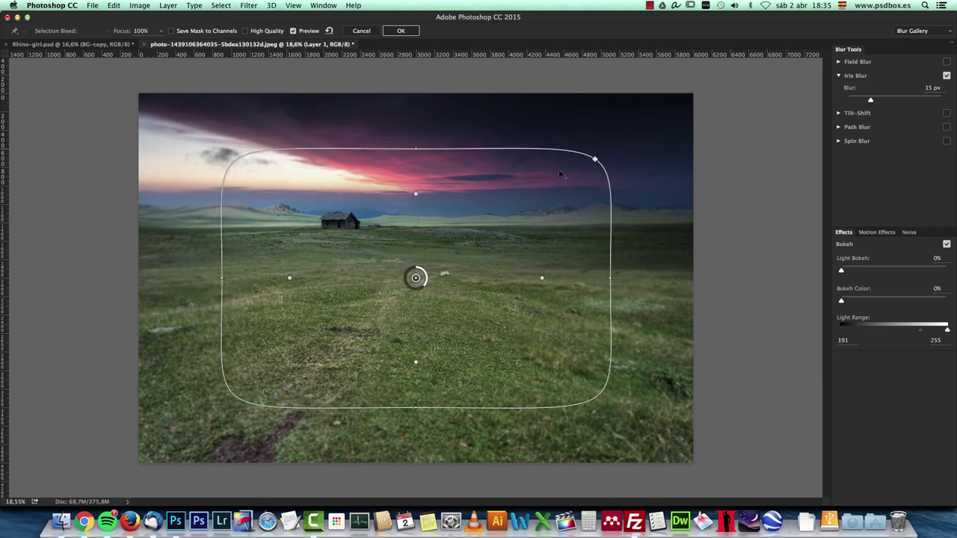
pyautogui.moveTo(610, 278); pyautogui.dragTo(804, 277)
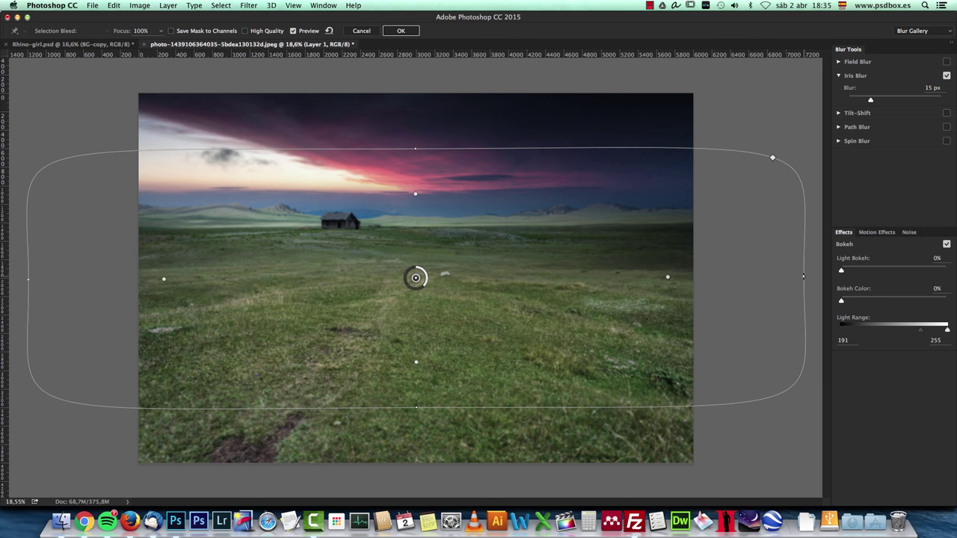
pyautogui.scroll(-5, 462, 248)
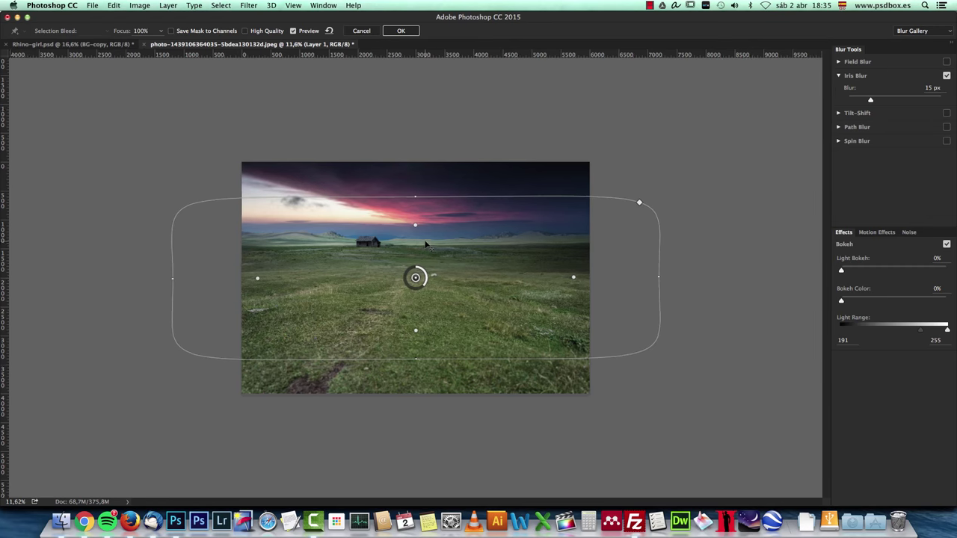
pyautogui.scroll(3, 437, 255)
pyautogui.scroll(-5, 430, 250)
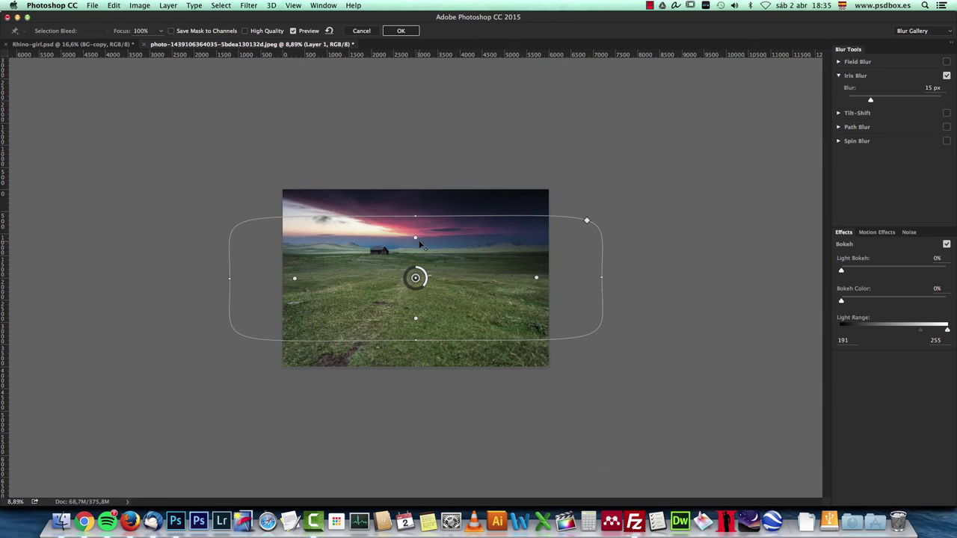
pyautogui.moveTo(417, 216); pyautogui.dragTo(416, 182)
pyautogui.scroll(2, 429, 271)
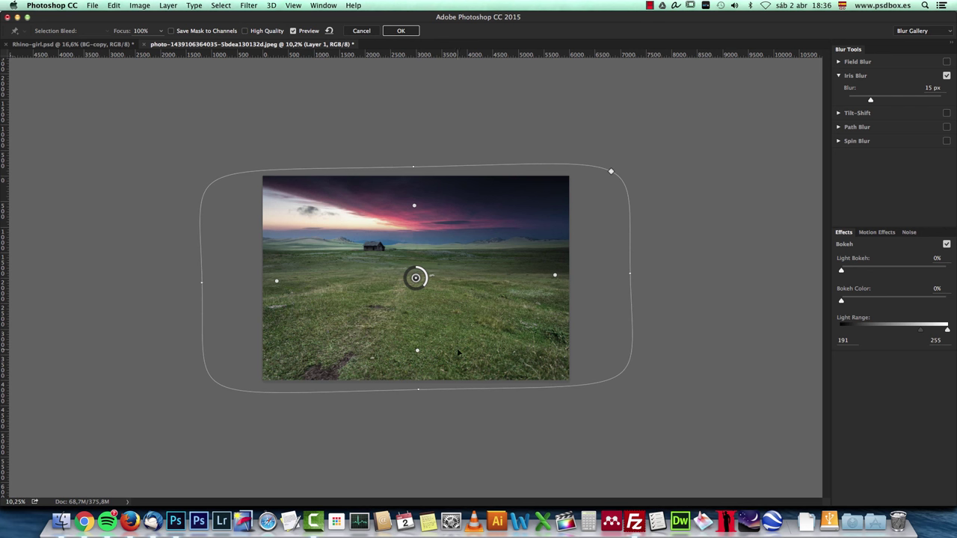
# Pull the iris's side feather points inward and move its centre down to the foreground grass, putting its upper edge at the hut.
pyautogui.moveTo(278, 284); pyautogui.dragTo(308, 290)
pyautogui.moveTo(416, 279); pyautogui.dragTo(416, 359)
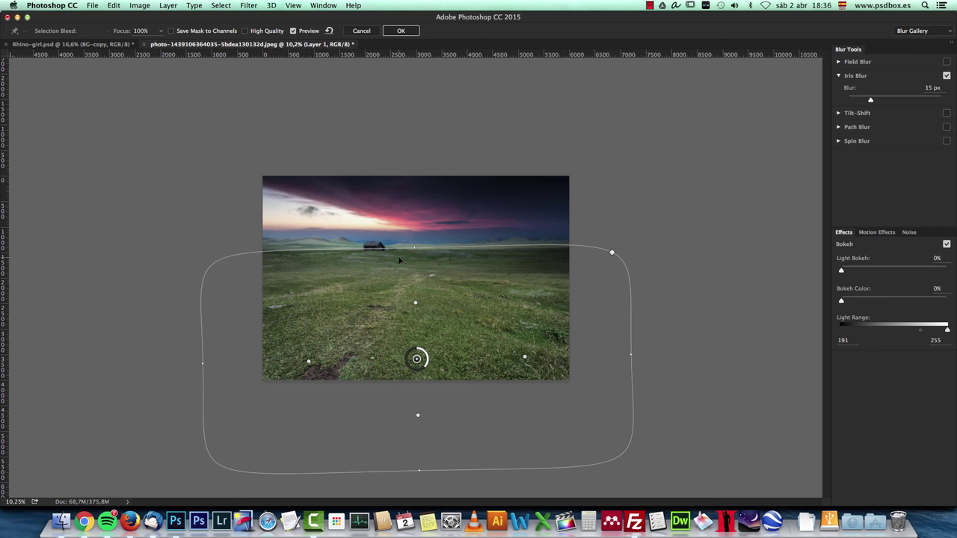
pyautogui.scroll(1, 394, 225)
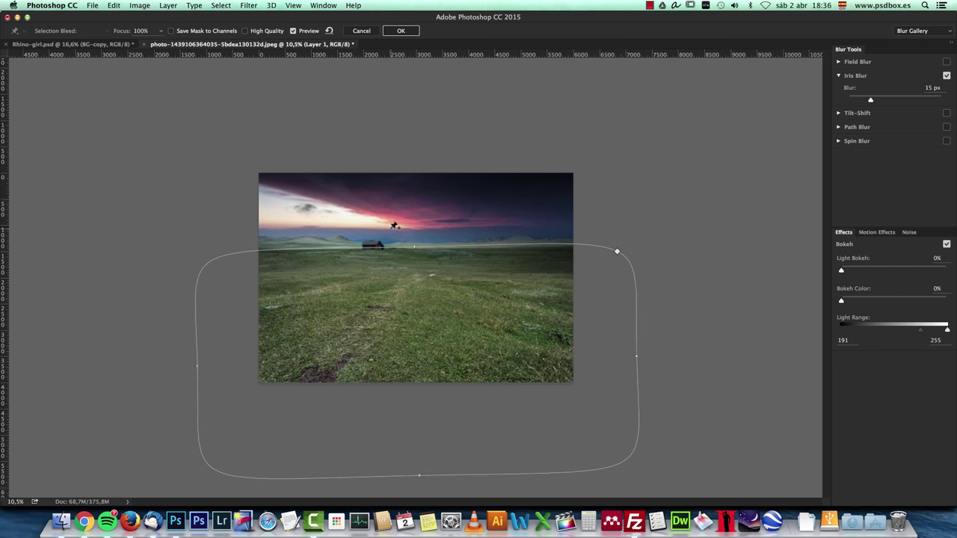
pyautogui.scroll(5, 394, 225)
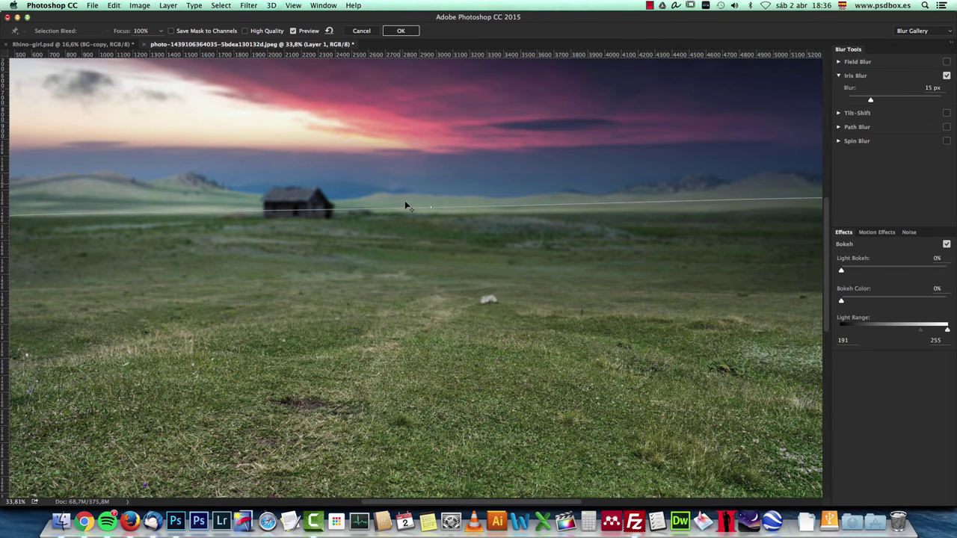
pyautogui.scroll(-2, 415, 241)
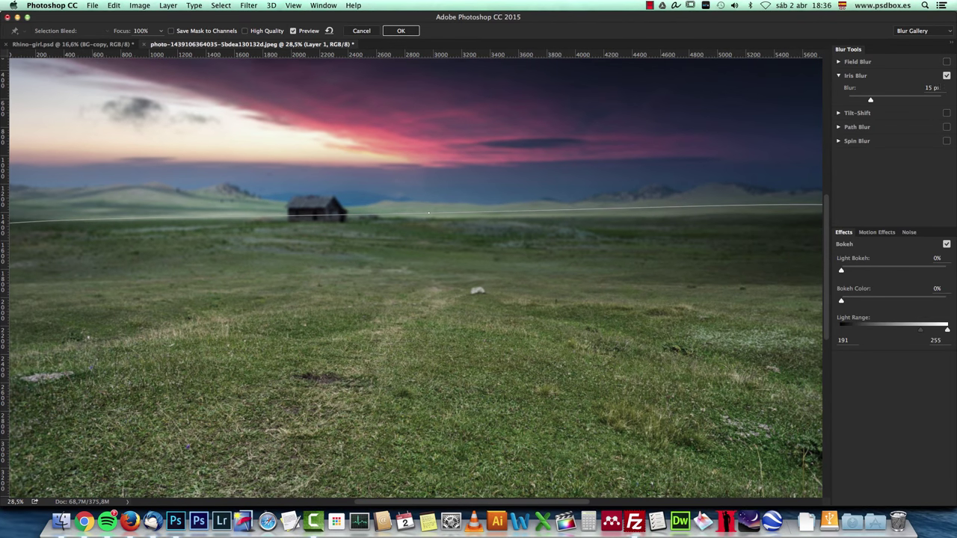
# Set the Iris Blur amount to 20 px and raise the iris's upper edge to just above the distant hills.
pyautogui.click(933, 87)
pyautogui.write('20')
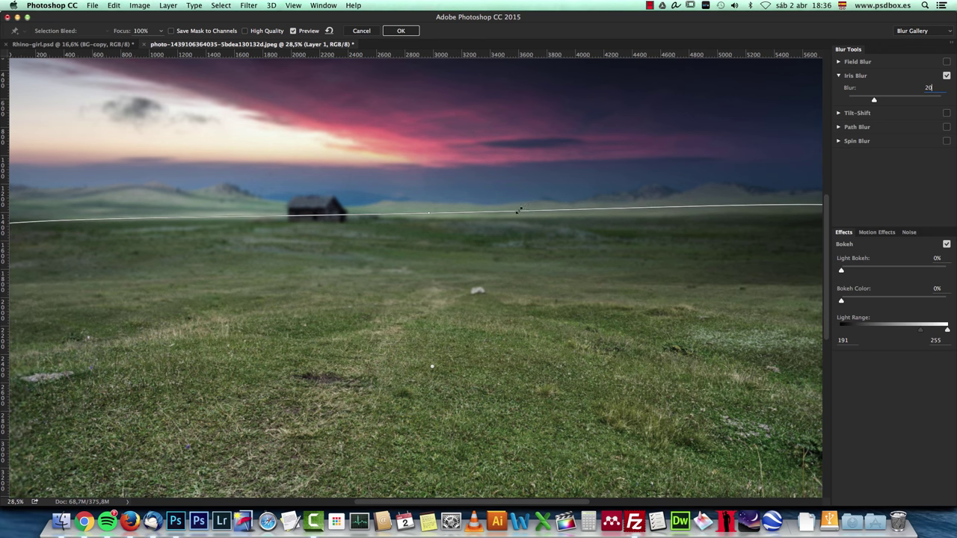
pyautogui.scroll(-4, 519, 210)
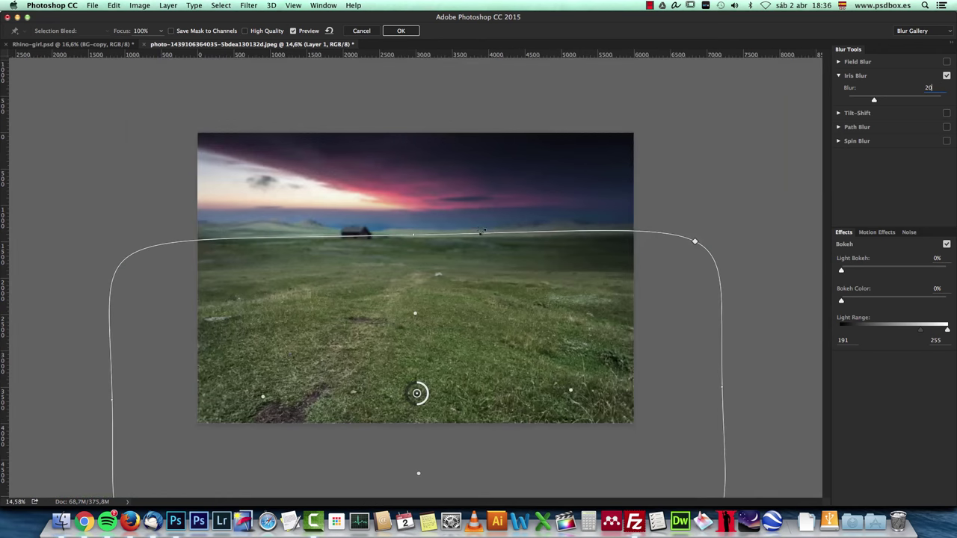
pyautogui.moveTo(414, 218); pyautogui.dragTo(417, 210)
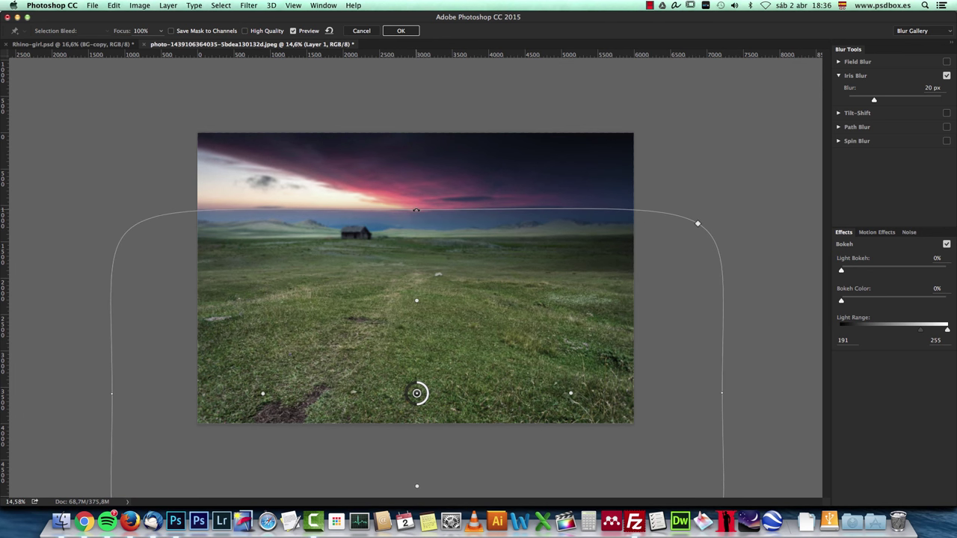
pyautogui.moveTo(570, 393); pyautogui.dragTo(557, 395)
pyautogui.scroll(3, 436, 343)
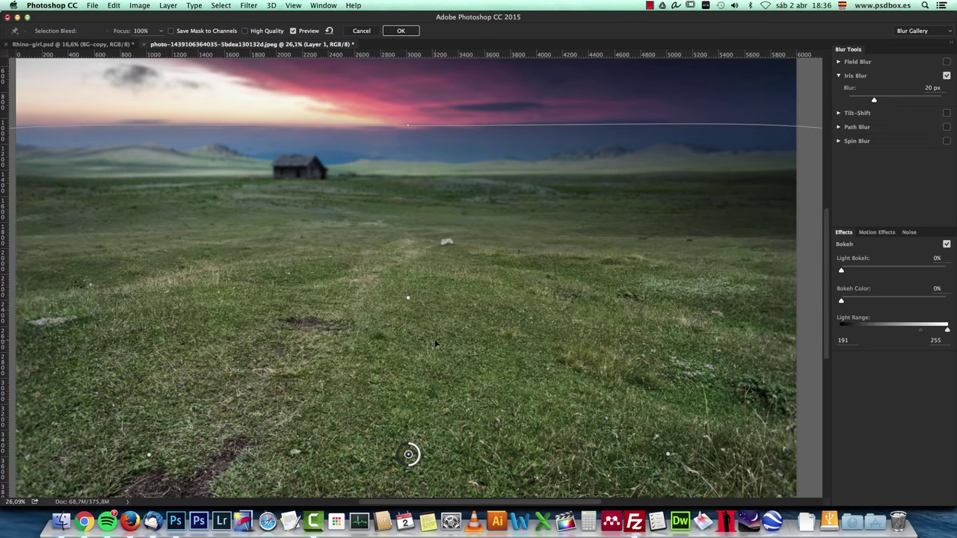
# Lower the iris's upper feather point, and widen the iris with its side feather points spread out close to the image edges.
pyautogui.moveTo(408, 298); pyautogui.dragTo(408, 333)
pyautogui.scroll(-3, 411, 329)
pyautogui.hscroll(-5, 269, 356)
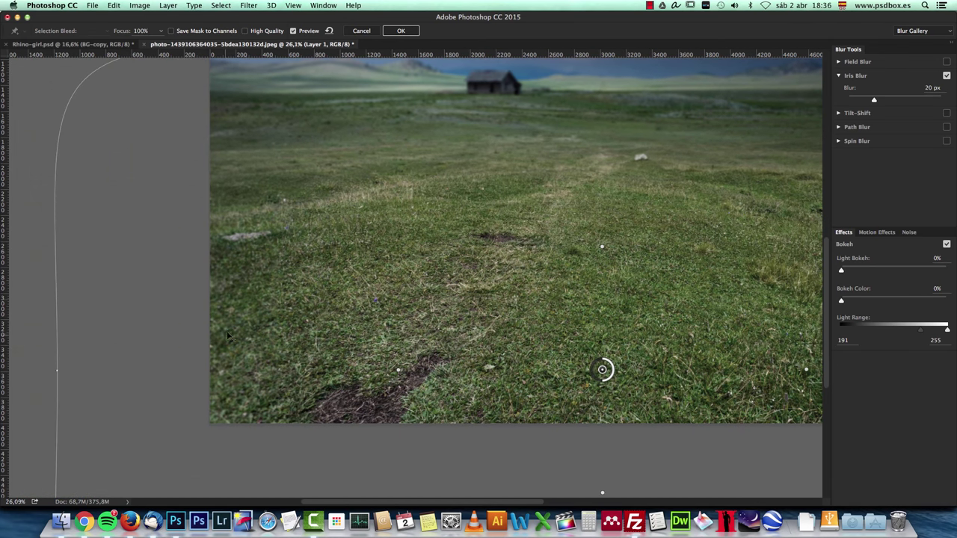
pyautogui.scroll(-5, 217, 349)
pyautogui.scroll(1, 258, 397)
pyautogui.moveTo(514, 315); pyautogui.dragTo(556, 314)
pyautogui.scroll(2, 363, 324)
pyautogui.moveTo(317, 349); pyautogui.dragTo(295, 347)
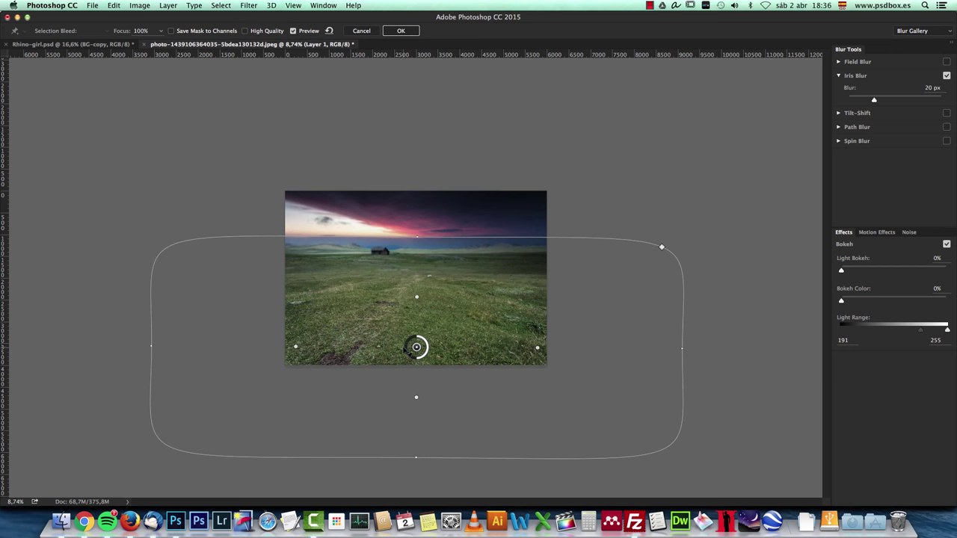
# Raise the iris's upper edge into the sky above the sunset, and apply the Iris Blur with High Quality enabled.
pyautogui.scroll(3, 458, 337)
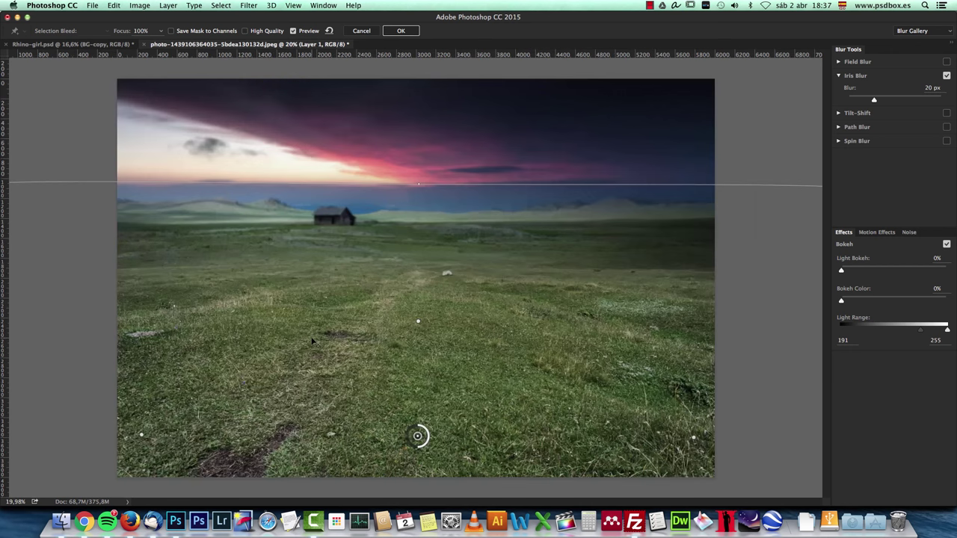
pyautogui.scroll(1, 426, 286)
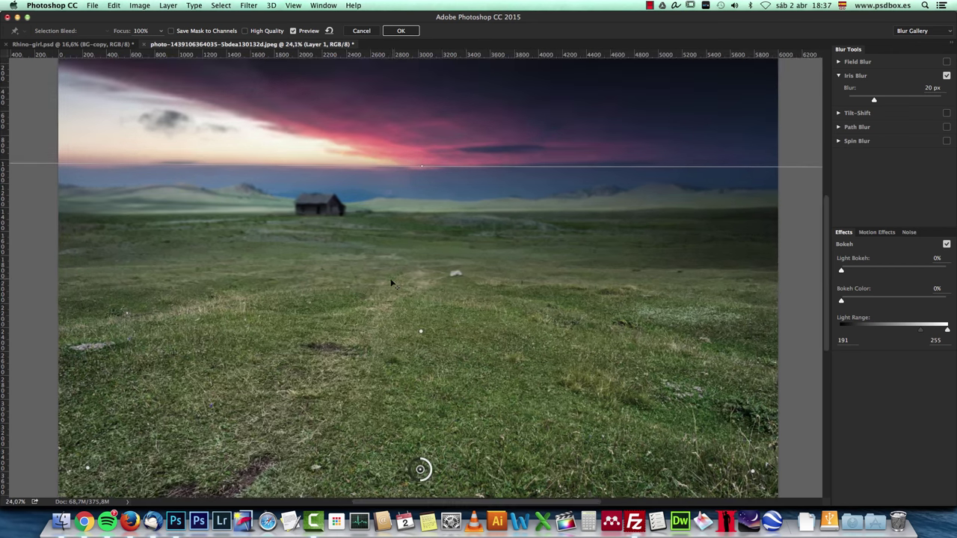
pyautogui.moveTo(419, 162); pyautogui.dragTo(419, 116)
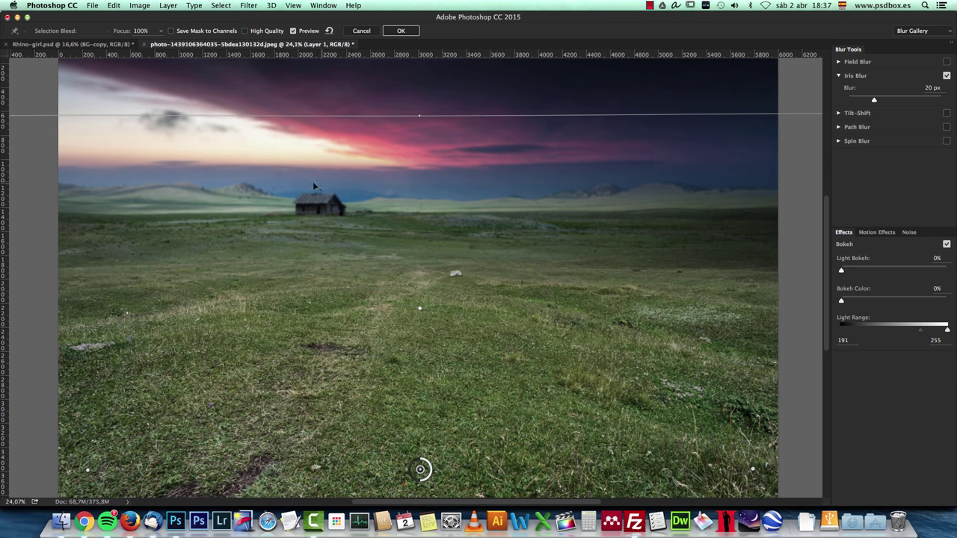
pyautogui.scroll(3, 352, 216)
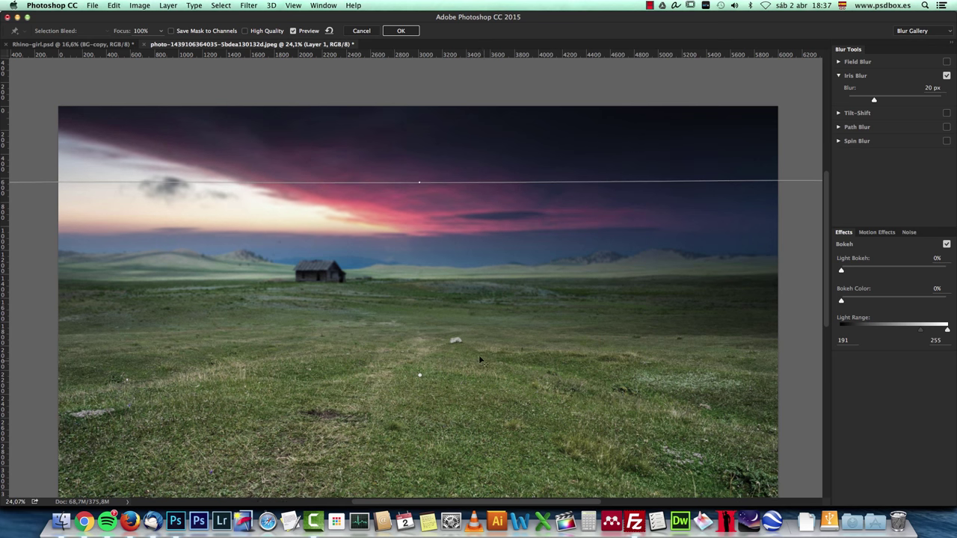
pyautogui.scroll(-5, 420, 385)
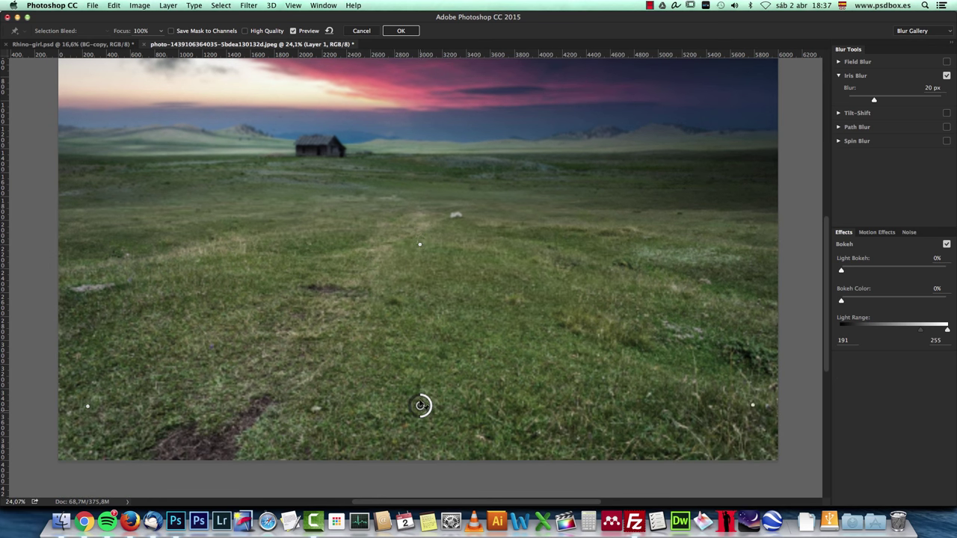
pyautogui.scroll(2, 432, 243)
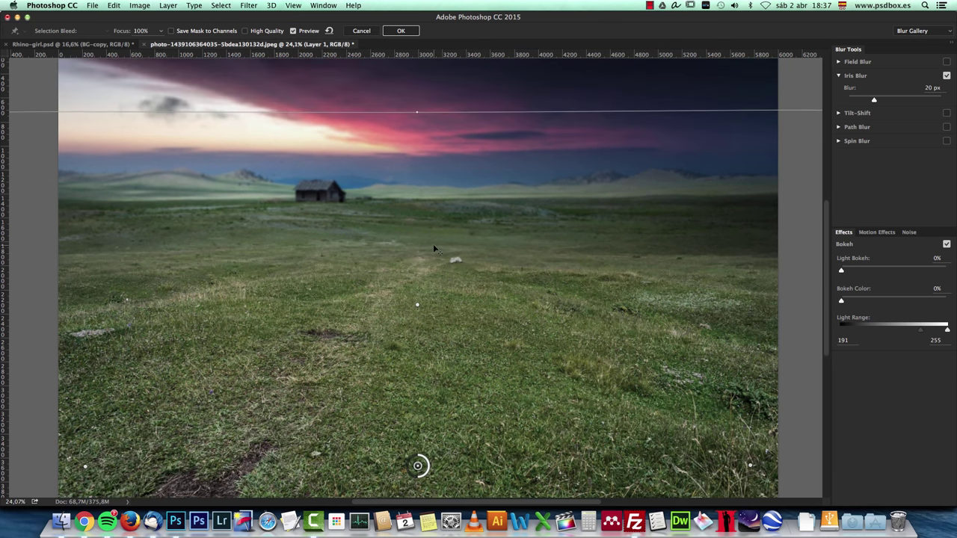
pyautogui.scroll(1, 426, 230)
pyautogui.scroll(1, 426, 231)
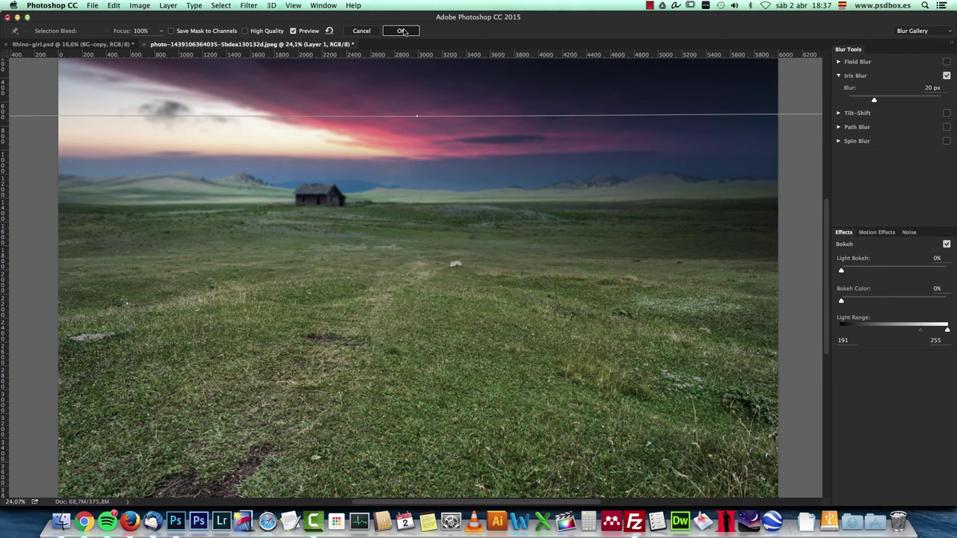
pyautogui.click(244, 31)
pyautogui.click(402, 31)
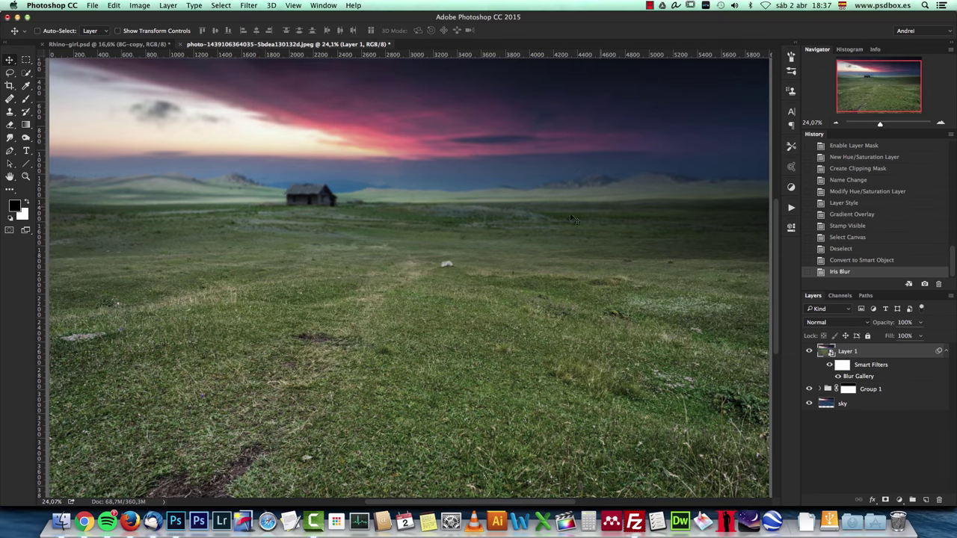
# Collapse the smart filters of Layer 1 and switch to the Rhino-girl.psd document.
pyautogui.scroll(2, 424, 243)
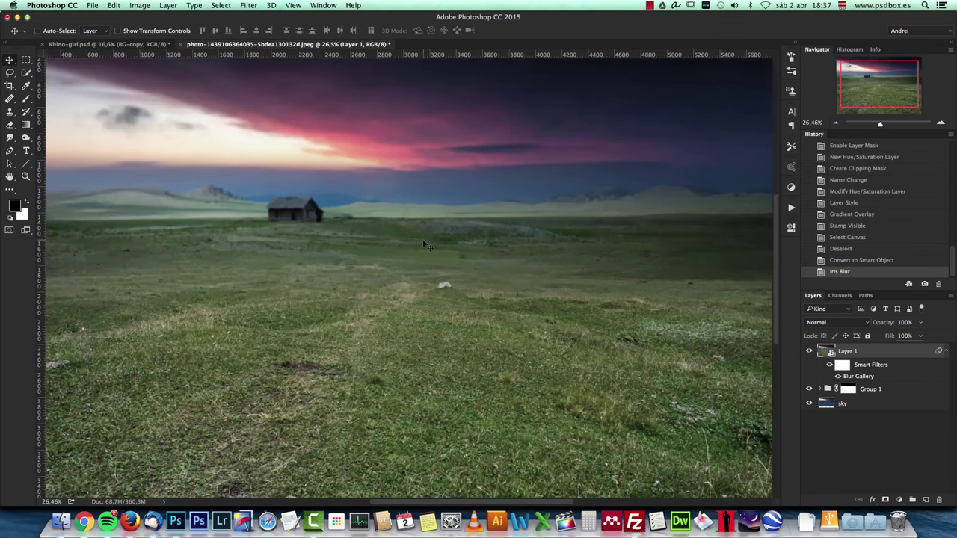
pyautogui.scroll(-1, 422, 239)
pyautogui.click(946, 352)
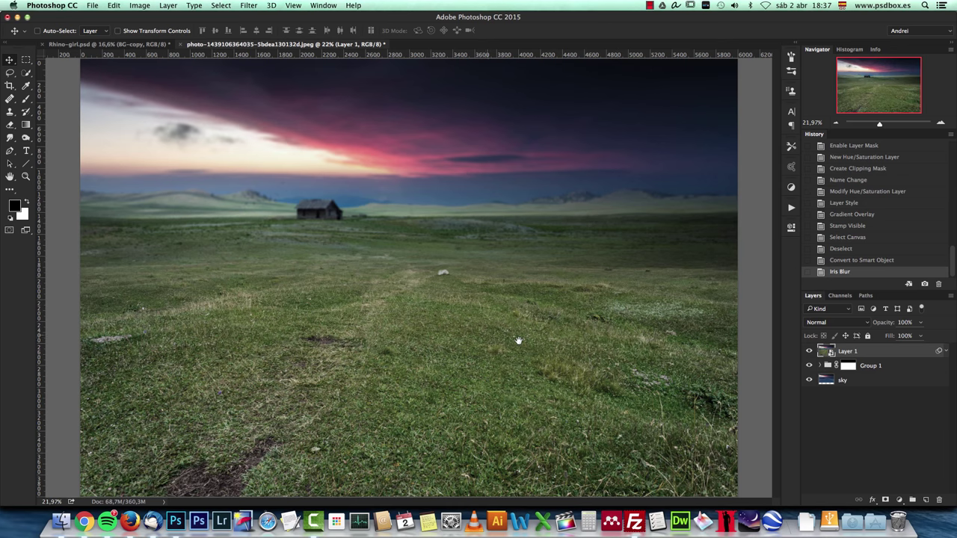
pyautogui.scroll(-1, 505, 324)
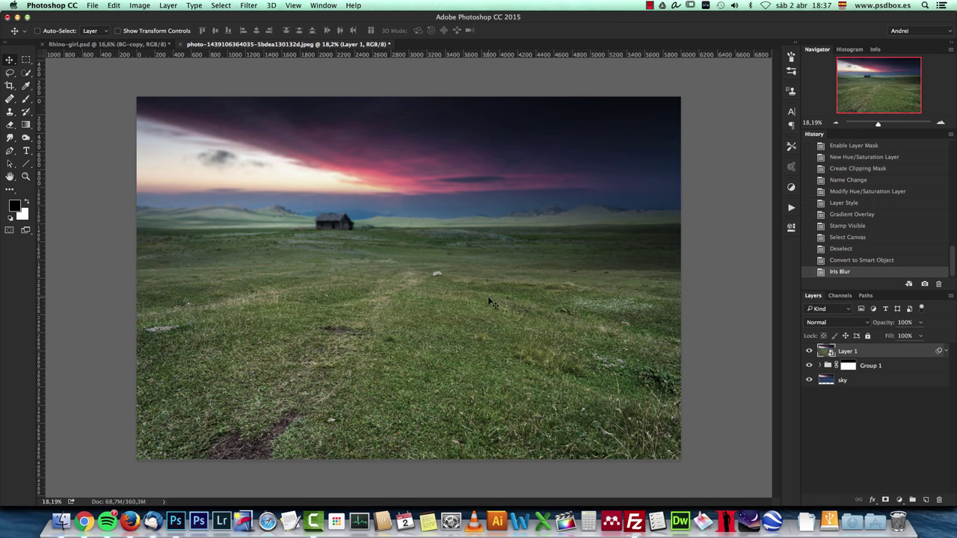
pyautogui.click(144, 44)
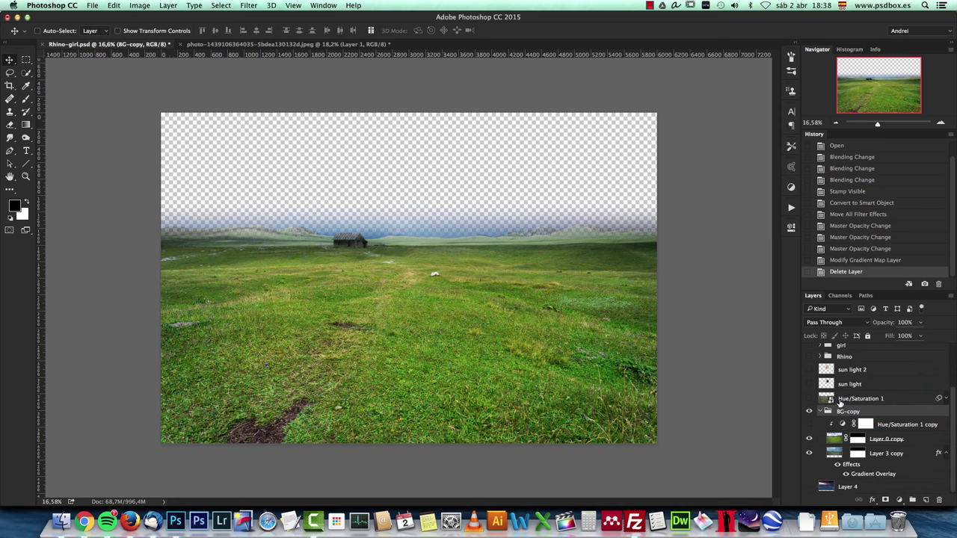
# Open the rhino smart object from the Rhino group and compare its image with the layer mask off and on.
pyautogui.click(821, 357)
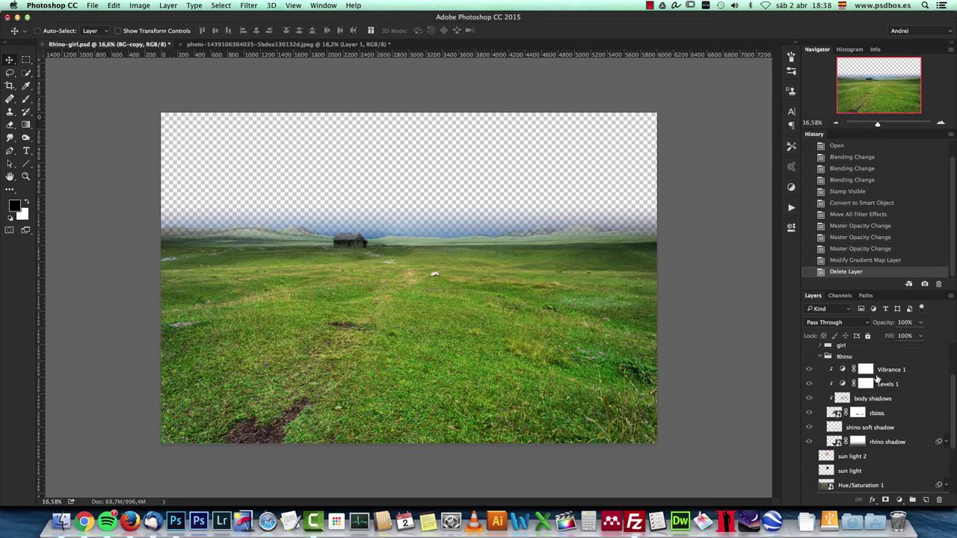
pyautogui.scroll(-2, 832, 419)
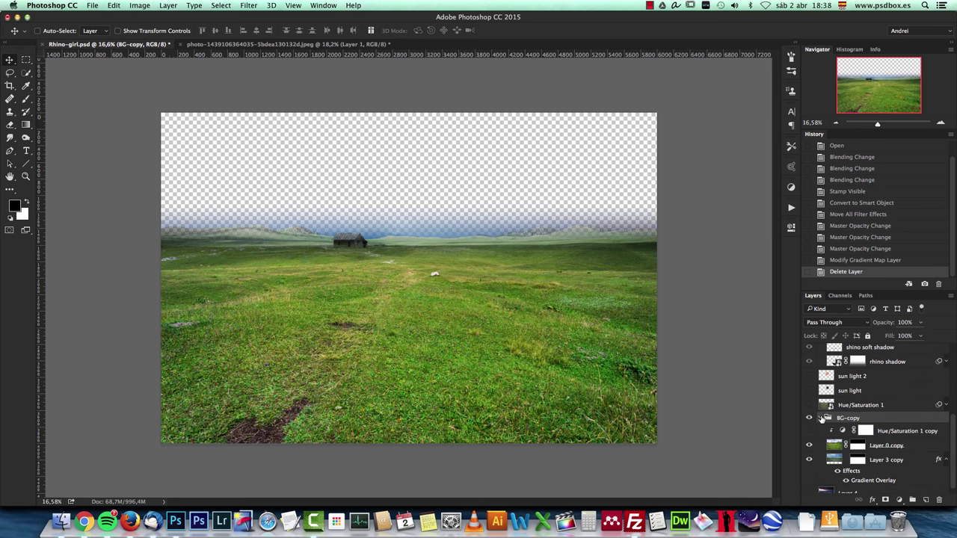
pyautogui.scroll(2, 834, 396)
pyautogui.scroll(-2, 835, 365)
pyautogui.scroll(2, 834, 366)
pyautogui.click(835, 366)
pyautogui.doubleClick(835, 366)
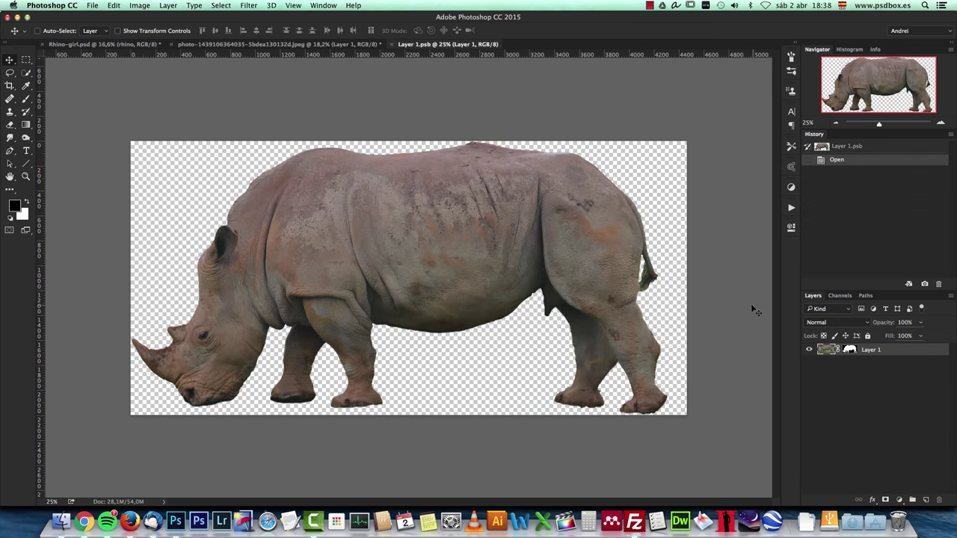
pyautogui.keyDown('shift'); pyautogui.click(849, 350); pyautogui.keyUp('shift')
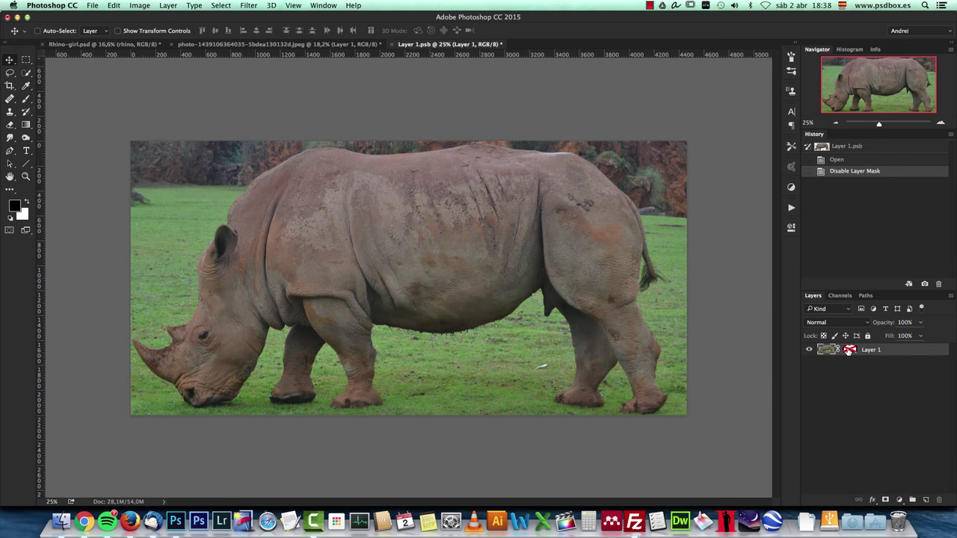
pyautogui.keyDown('shift'); pyautogui.click(849, 349); pyautogui.keyUp('shift')
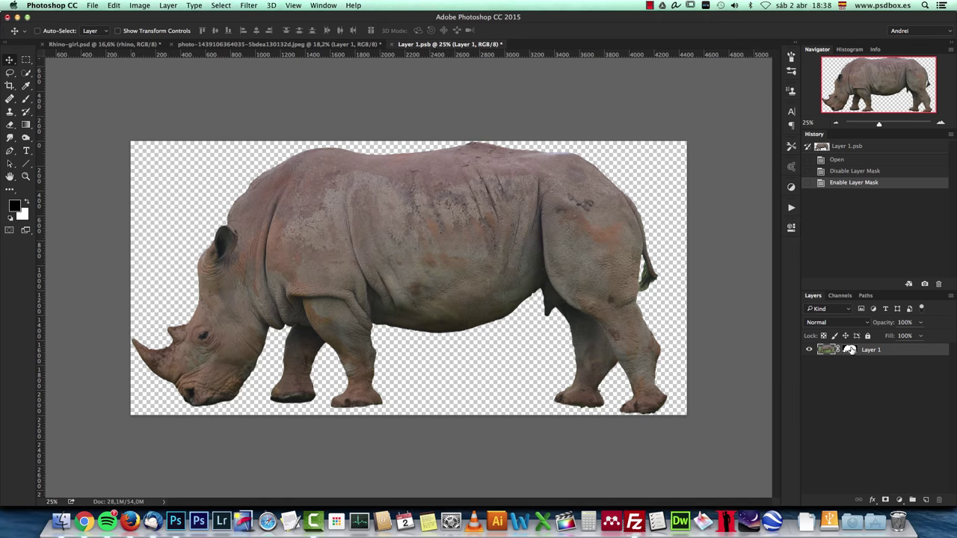
# Refine the rhino's layer mask with Feather 2 px, Contrast 25% and Shift Edge -33%, output to the layer mask.
pyautogui.hotkey('ctrl', '1')
pyautogui.scroll(10, 554, 147)
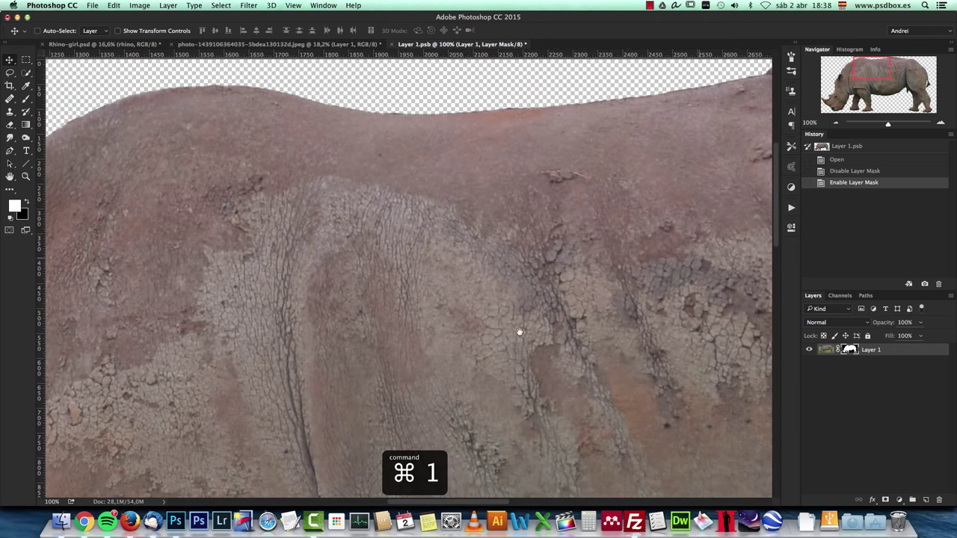
pyautogui.scroll(4, 519, 332)
pyautogui.rightClick(852, 348)
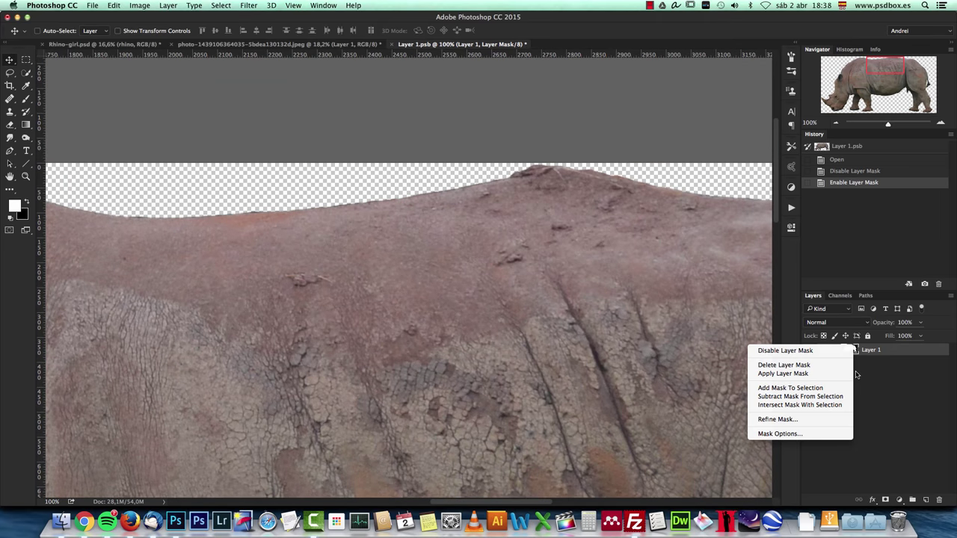
pyautogui.click(782, 420)
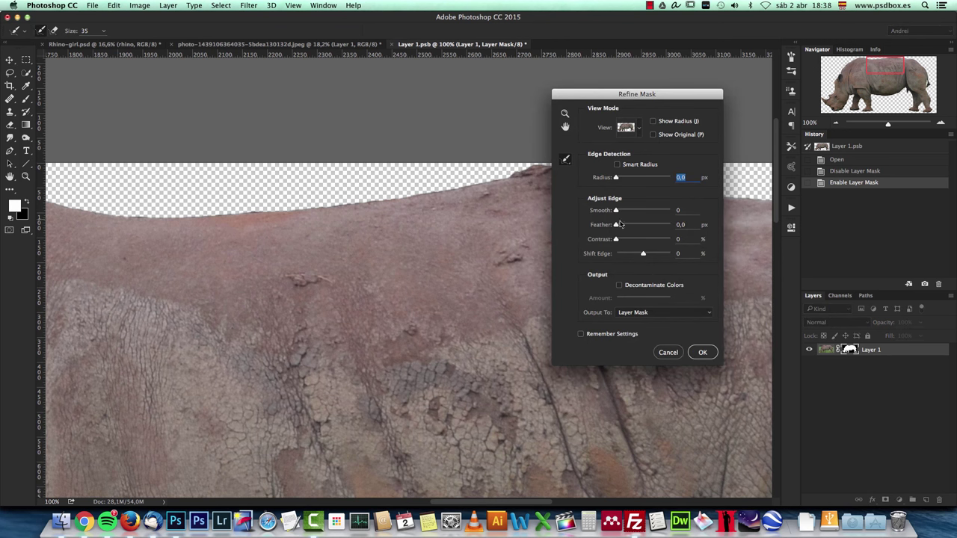
pyautogui.moveTo(642, 253); pyautogui.dragTo(627, 240)
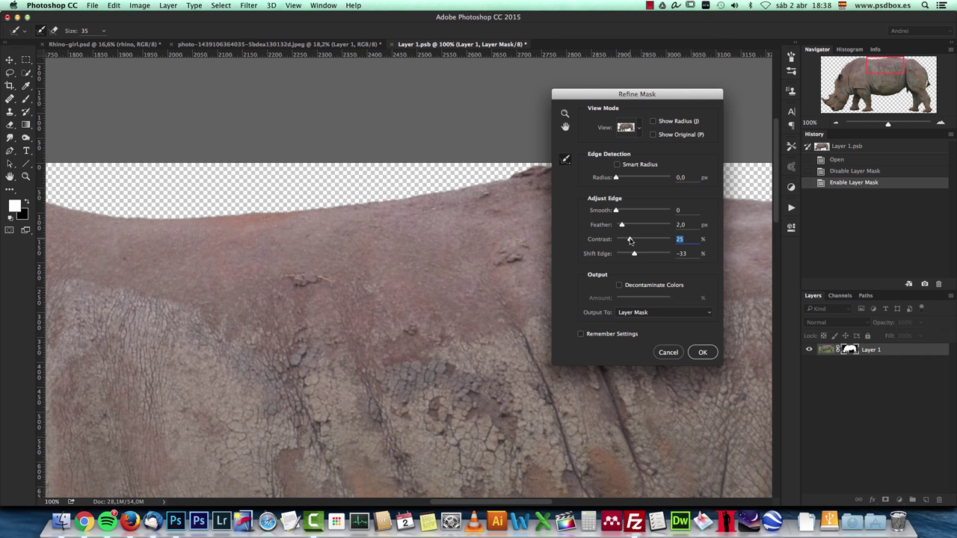
pyautogui.click(706, 352)
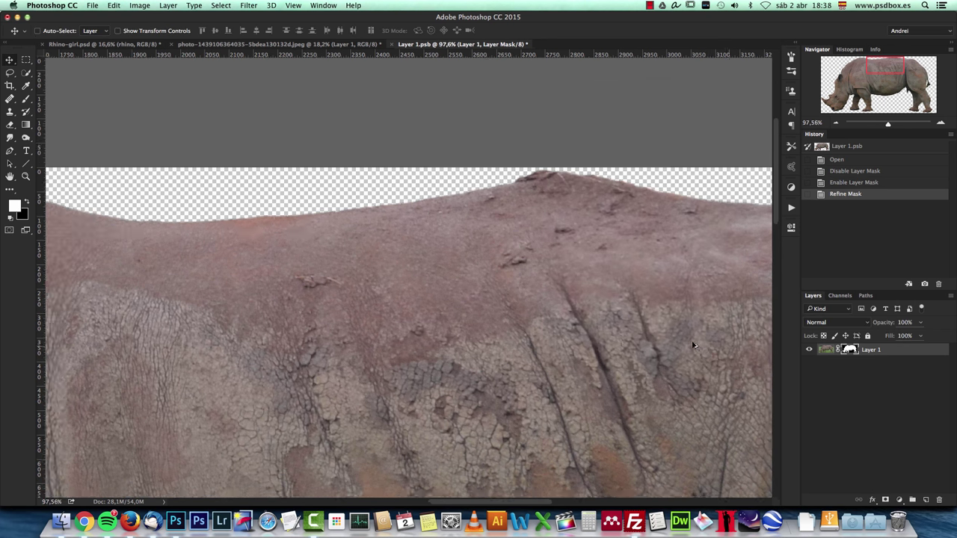
# Copy the masked rhino layer into the field-and-sunset document, place it over the grass and name the layer rhino.
pyautogui.press('super+0')
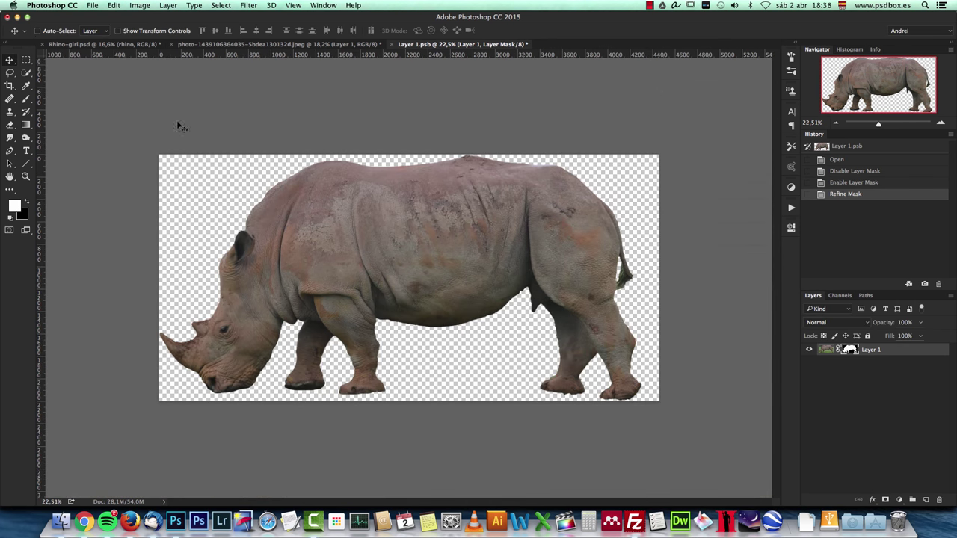
pyautogui.click(243, 33)
pyautogui.moveTo(256, 47); pyautogui.dragTo(485, 253)
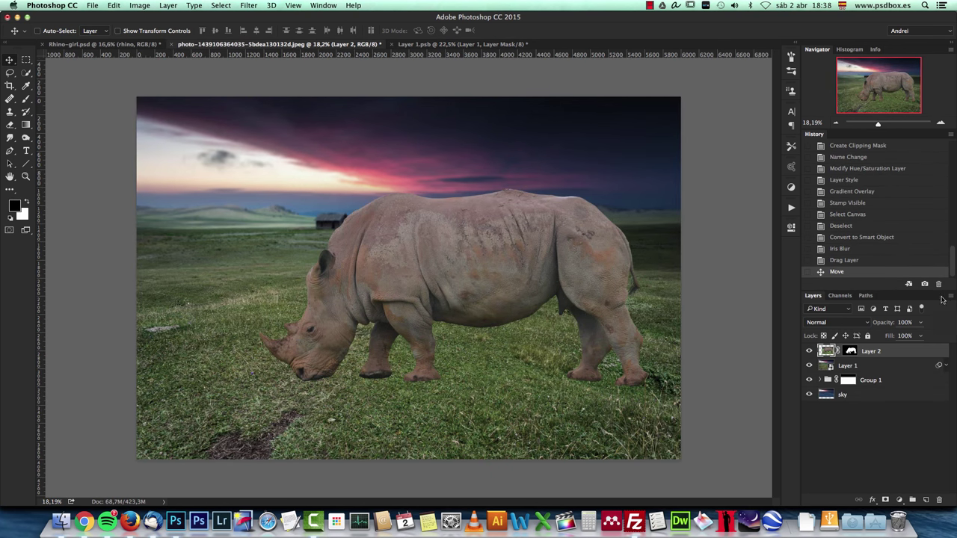
pyautogui.doubleClick(869, 352)
pyautogui.write('rhino')
pyautogui.press('Return')
# Convert the rhino layer to a Smart Object.
pyautogui.press('super+t')
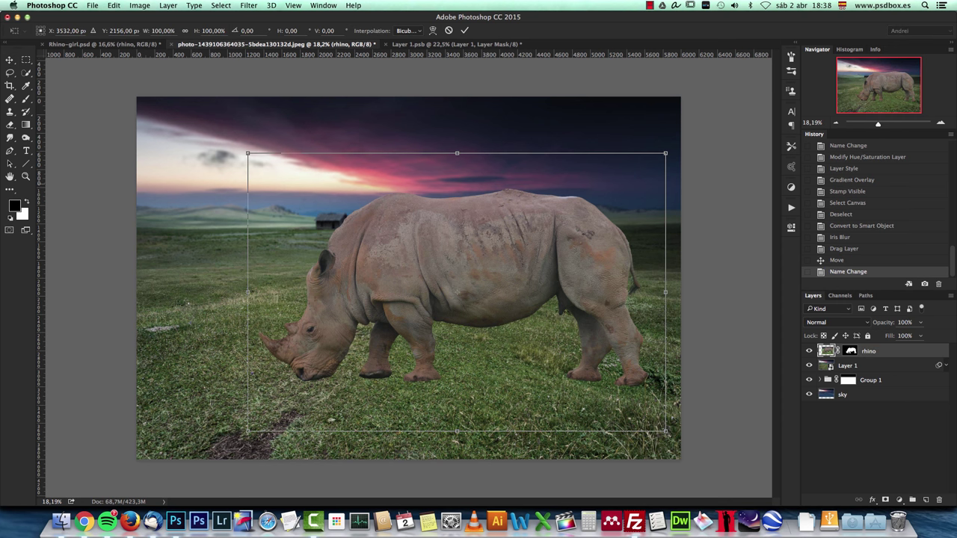
pyautogui.press('Escape')
pyautogui.rightClick(867, 351)
pyautogui.click(817, 207)
# Scale the rhino proportionally to about 75% and place it on the grass right of the hut.
pyautogui.press('super+t')
pyautogui.moveTo(645, 188); pyautogui.dragTo(553, 238)
pyautogui.moveTo(475, 292); pyautogui.dragTo(550, 276)
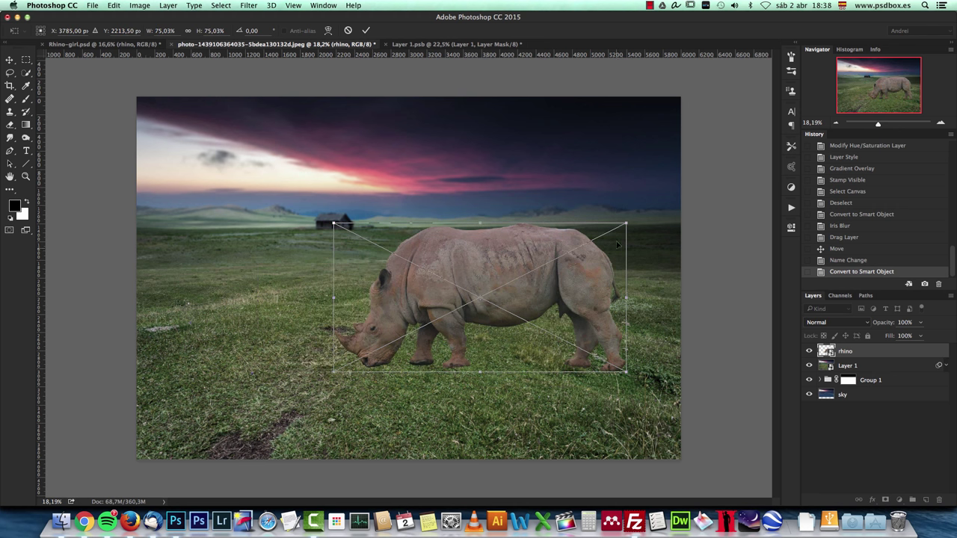
pyautogui.press('Return')
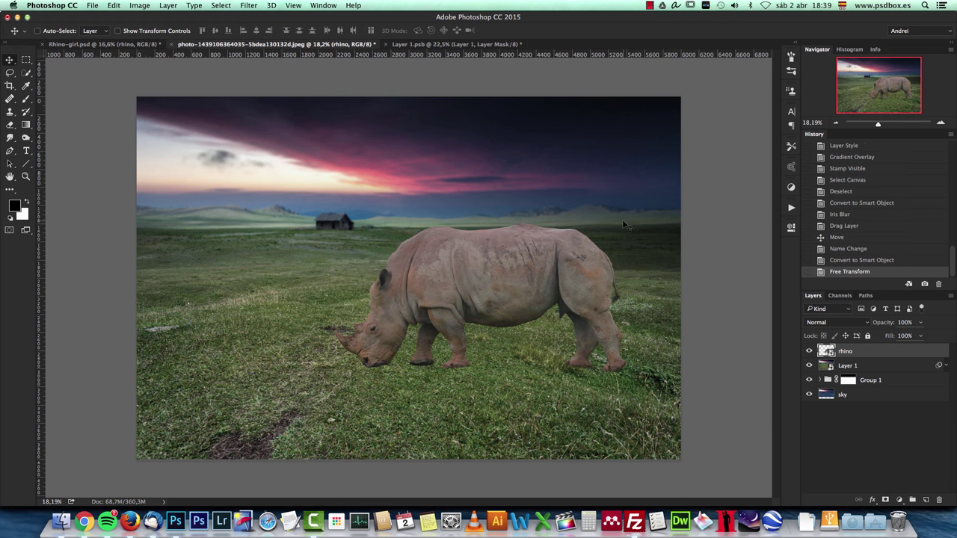
# Inspect the scaled rhino at full size and check its retained Free Transform scale values.
pyautogui.press('super+1')
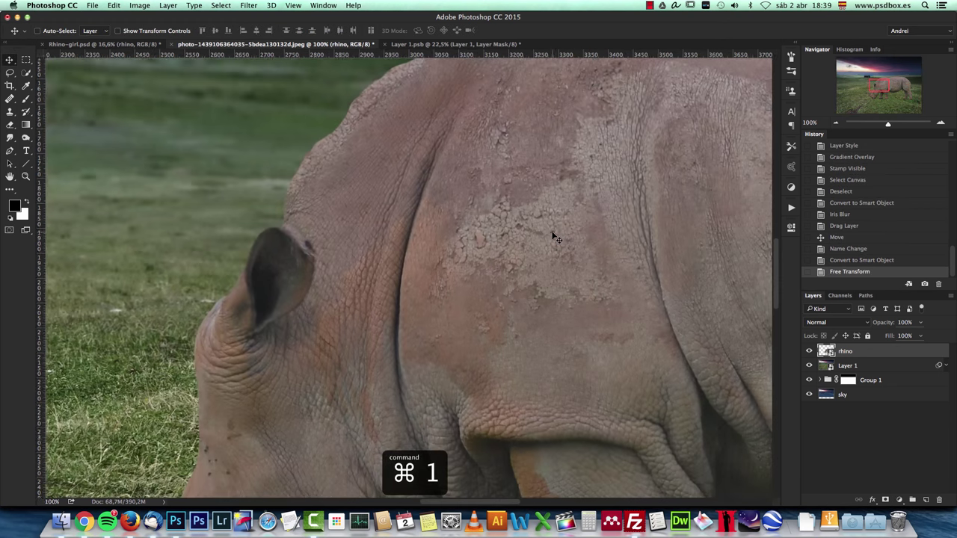
pyautogui.scroll(-3, 553, 238)
pyautogui.press('super+t')
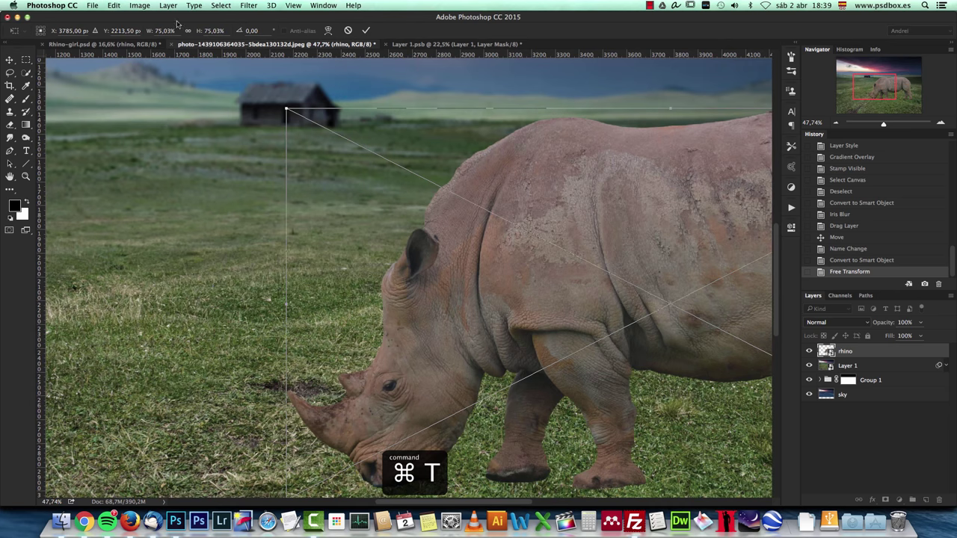
pyautogui.moveTo(566, 209); pyautogui.dragTo(478, 202)
pyautogui.press('Escape')
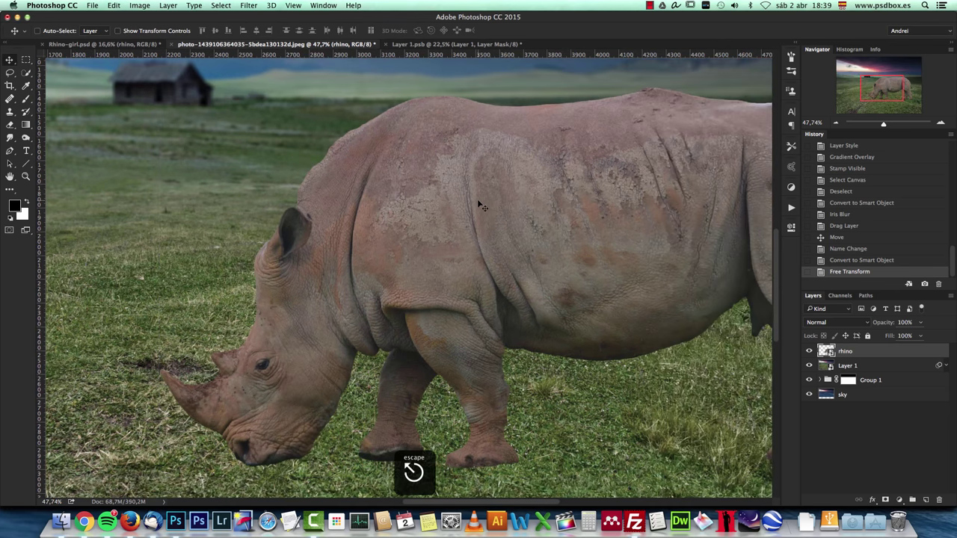
# Shift the rhino slightly to the left on the field and check how its feet sit on the grass.
pyautogui.hscroll(5, 477, 199)
pyautogui.scroll(-3, 490, 209)
pyautogui.moveTo(545, 251); pyautogui.dragTo(523, 249)
pyautogui.scroll(-2, 526, 245)
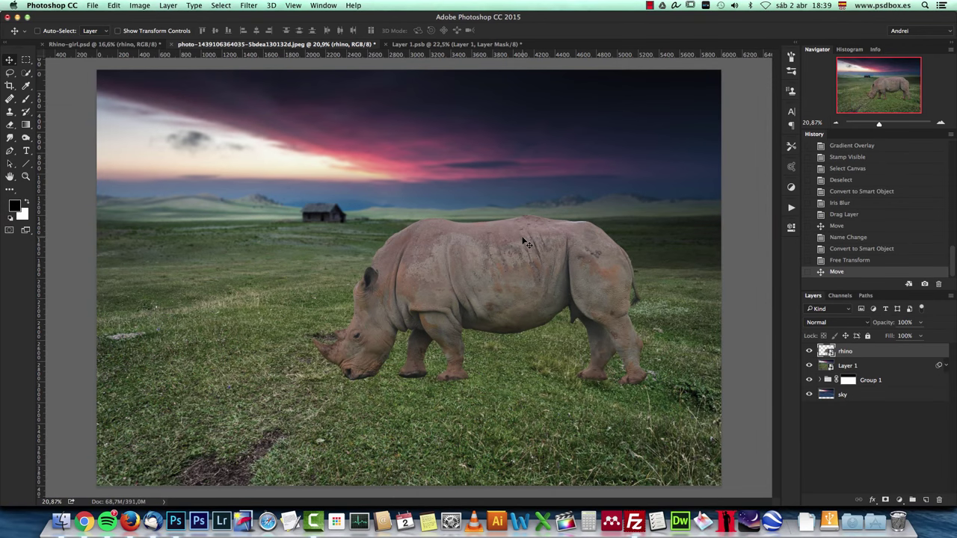
pyautogui.scroll(3, 468, 393)
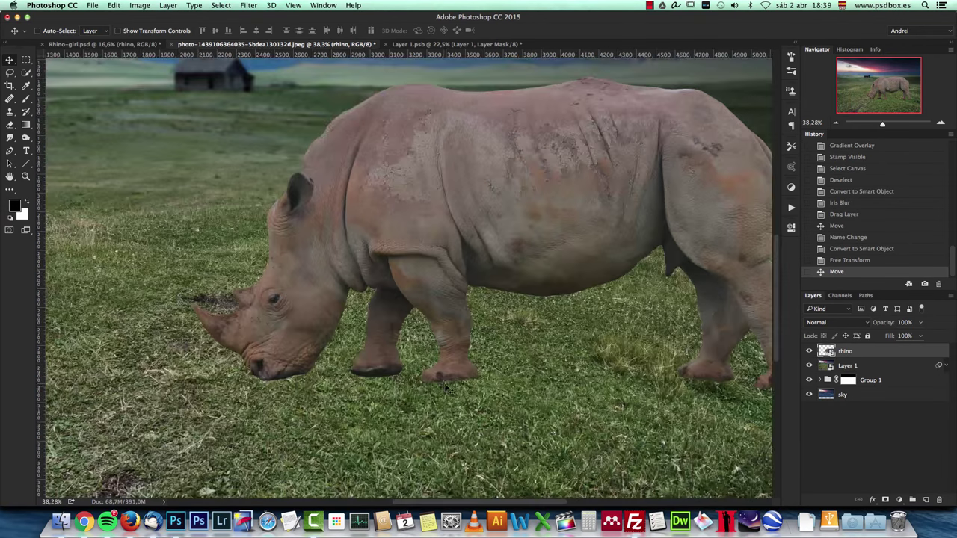
pyautogui.scroll(-1, 566, 385)
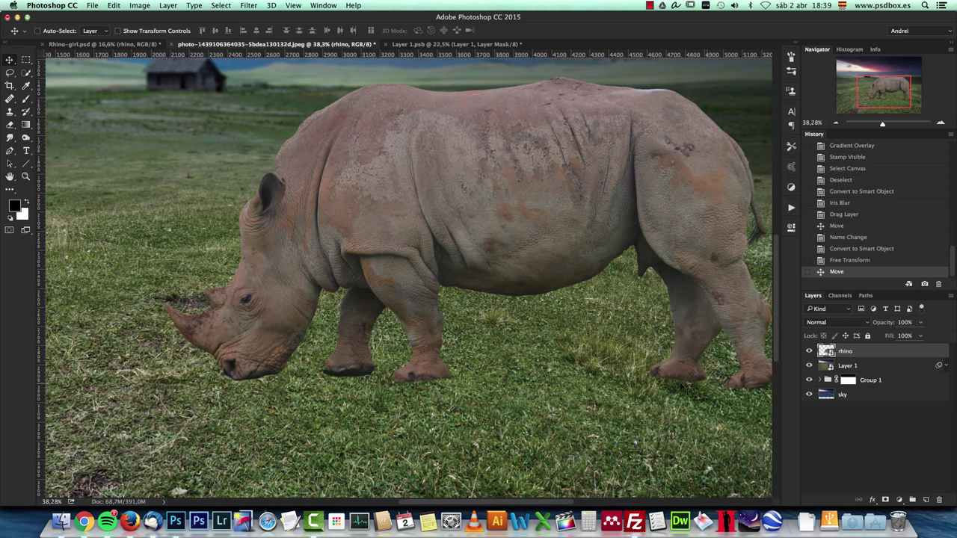
pyautogui.scroll(-2, 606, 373)
pyautogui.scroll(-1, 612, 340)
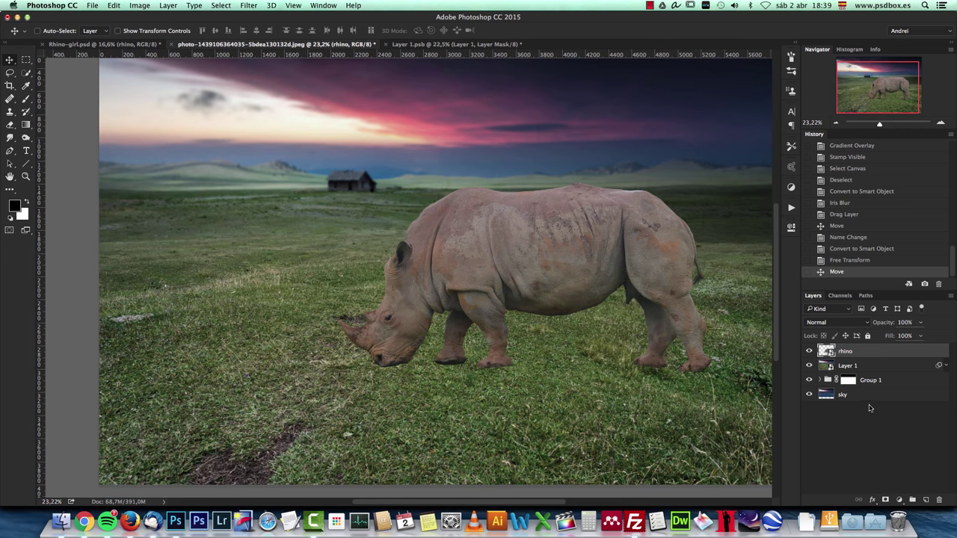
# Put the rhino layer into a new group and name the group rhino.
pyautogui.press('super+g')
pyautogui.doubleClick(848, 350)
pyautogui.write('rhino')
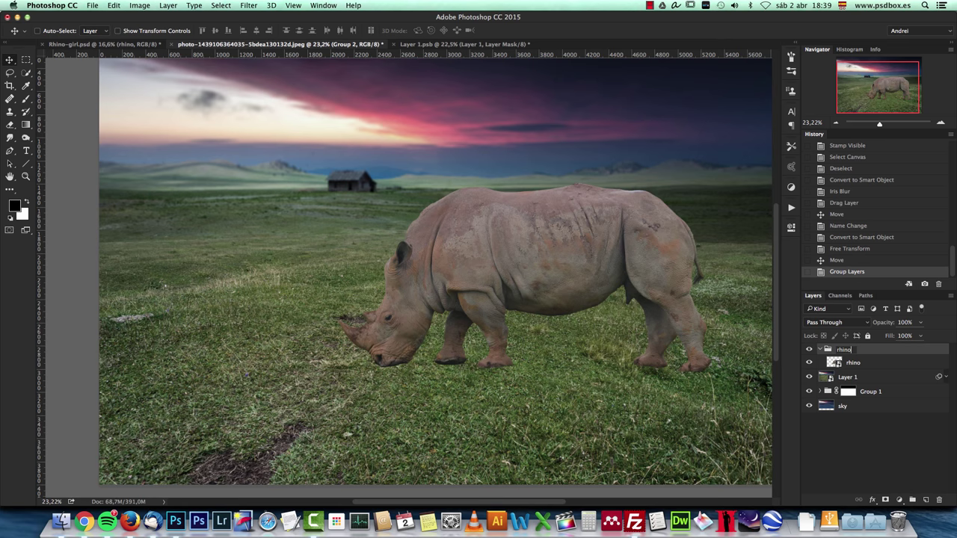
pyautogui.press('Return')
# Add a Vibrance adjustment clipped to the rhino layer, with Vibrance -34 and Saturation -10.
pyautogui.click(890, 365)
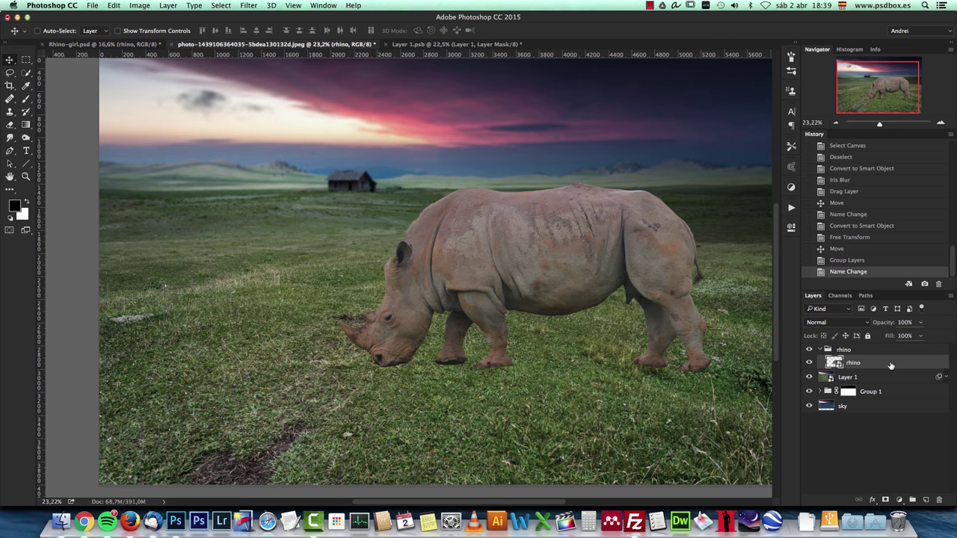
pyautogui.click(899, 500)
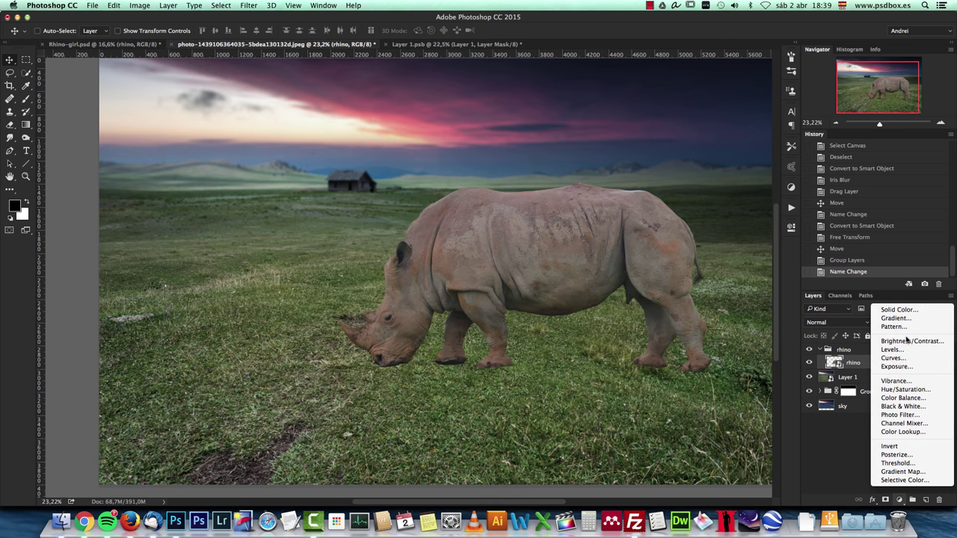
pyautogui.click(895, 381)
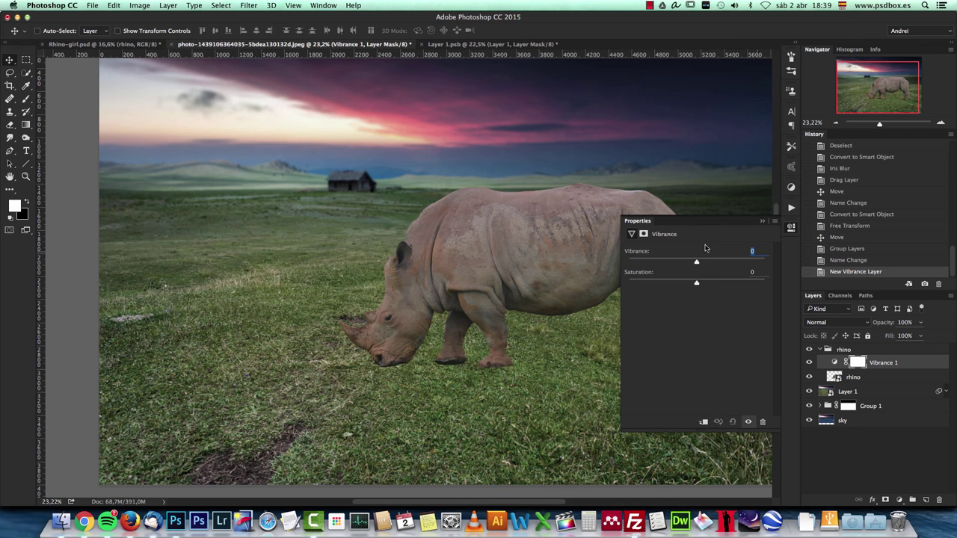
pyautogui.write('-34')
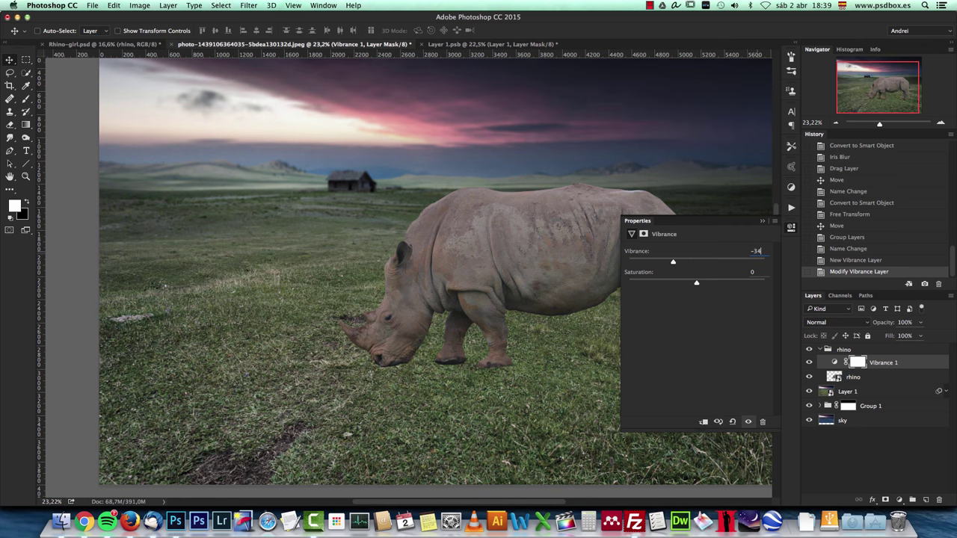
pyautogui.keyDown('alt'); pyautogui.click(909, 369); pyautogui.keyUp('alt')
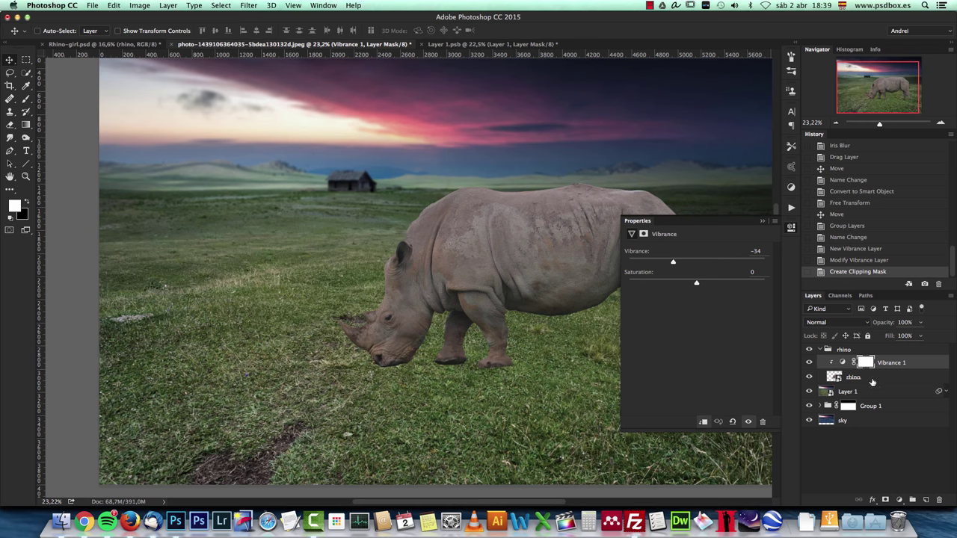
pyautogui.click(751, 272)
pyautogui.write('-10')
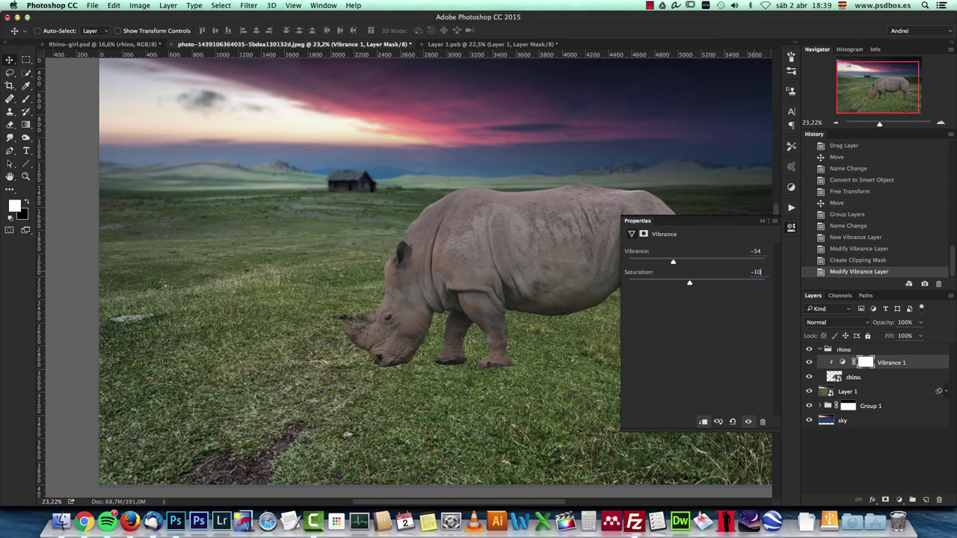
pyautogui.click(762, 221)
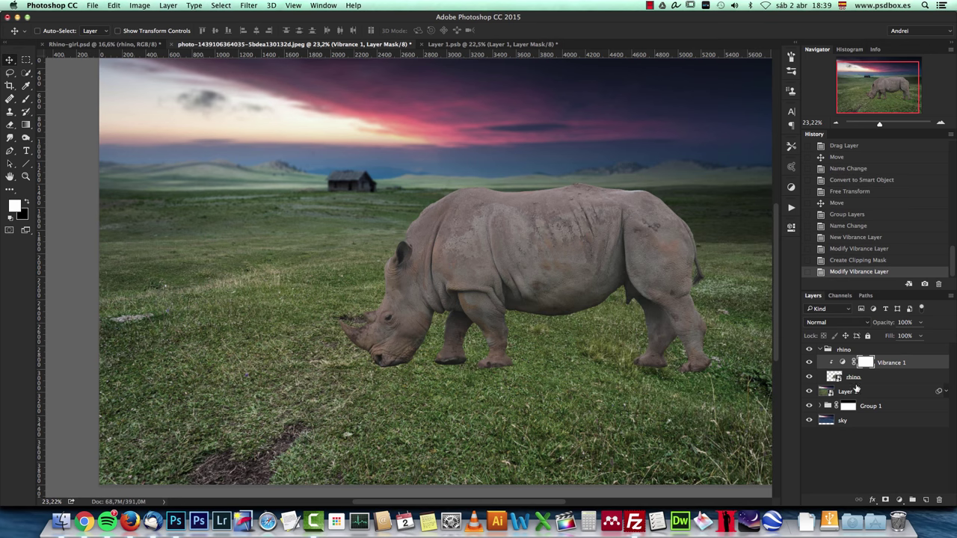
# Add a clipped Levels adjustment above the rhino's Vibrance layer, with black input level 12 and white input level 251.
pyautogui.click(899, 500)
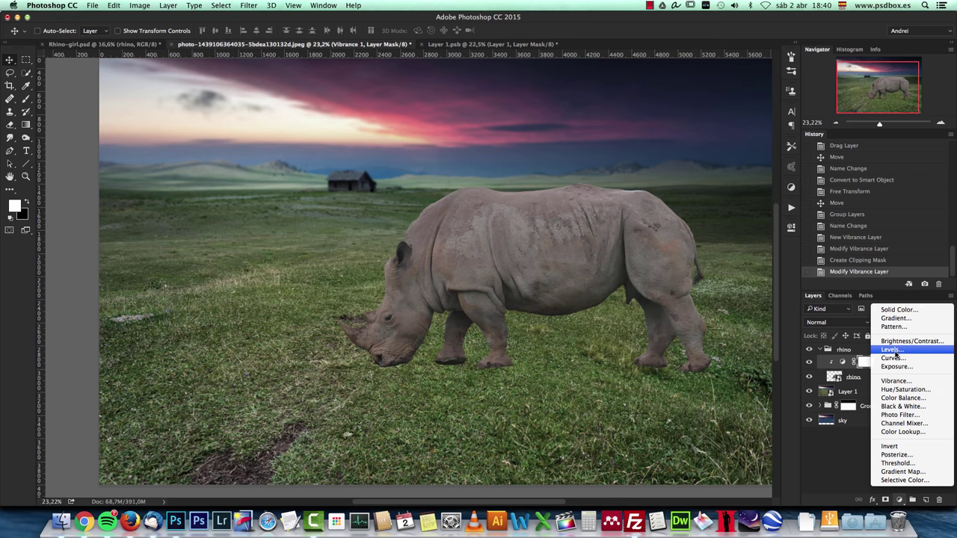
pyautogui.click(896, 351)
pyautogui.keyDown('alt'); pyautogui.click(904, 370); pyautogui.keyUp('alt')
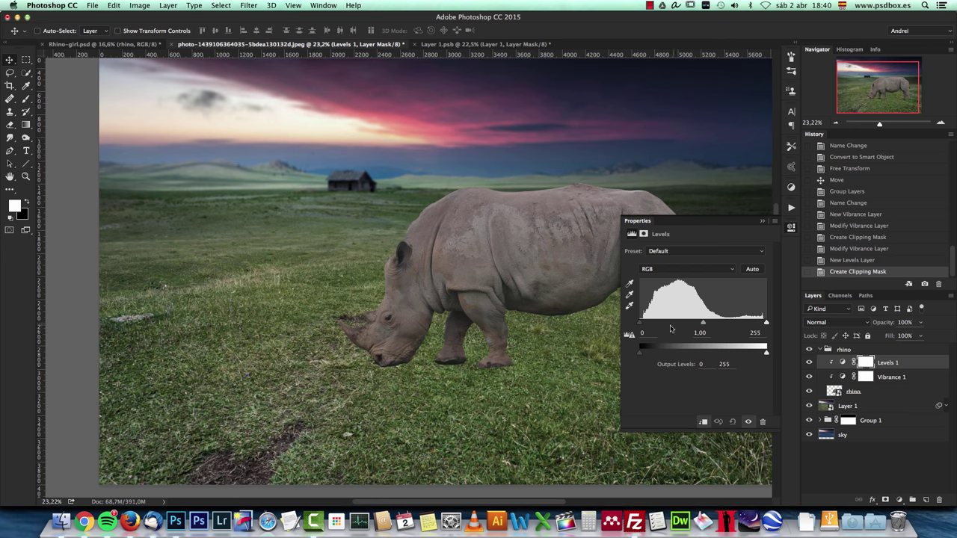
pyautogui.write('12')
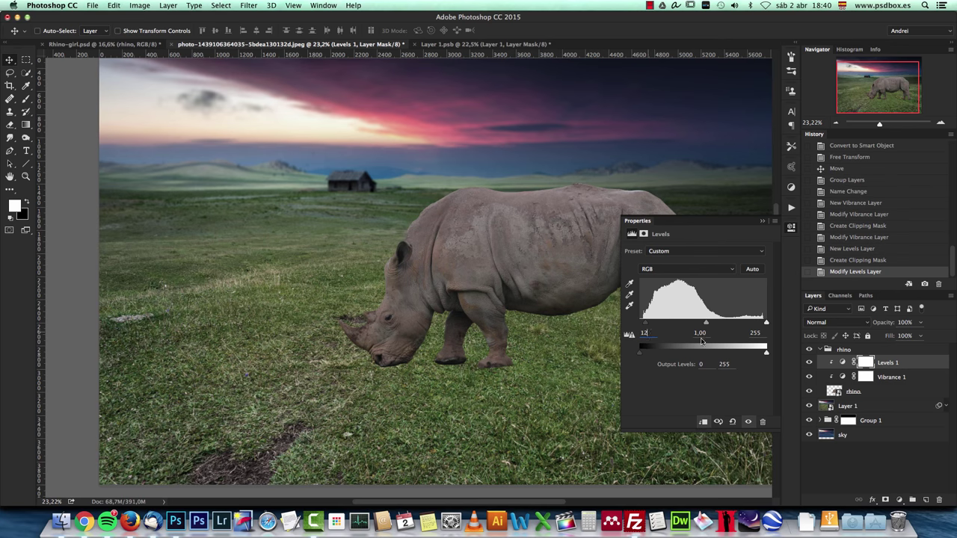
pyautogui.click(757, 334)
pyautogui.write('251')
pyautogui.moveTo(766, 324); pyautogui.dragTo(768, 324)
pyautogui.keyDown('alt'); pyautogui.click(766, 324); pyautogui.keyUp('alt')
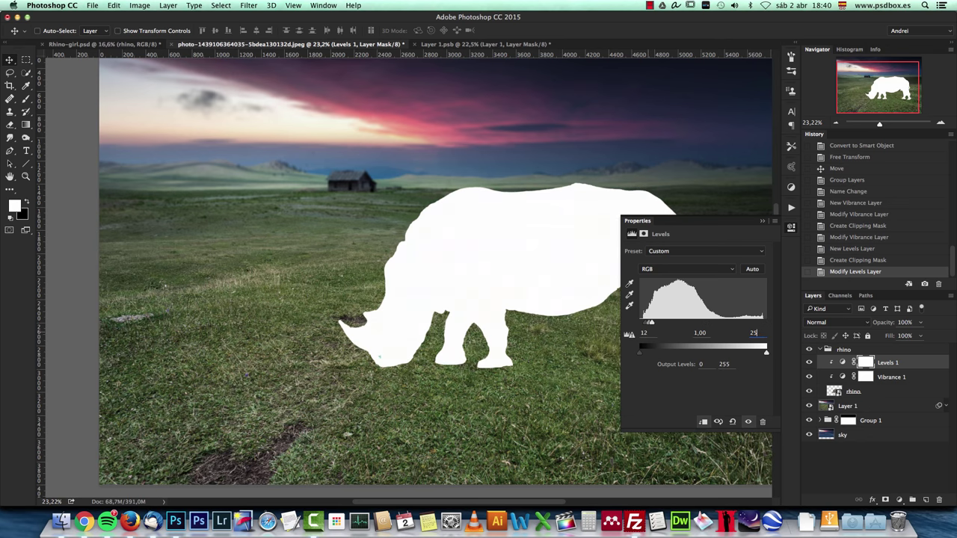
pyautogui.click(763, 221)
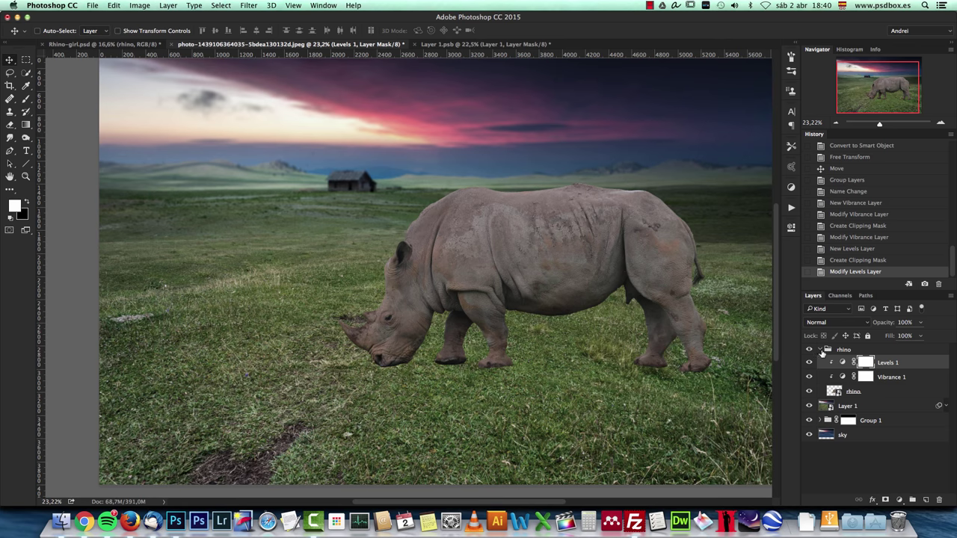
# Add a layer mask to the rhino layer.
pyautogui.click(870, 393)
pyautogui.click(885, 499)
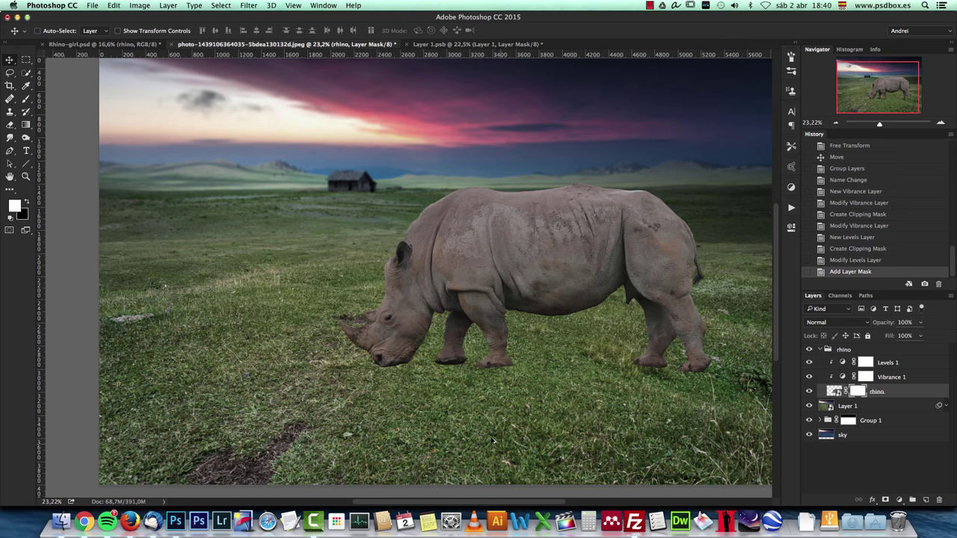
pyautogui.scroll(1, 518, 381)
pyautogui.scroll(10, 518, 380)
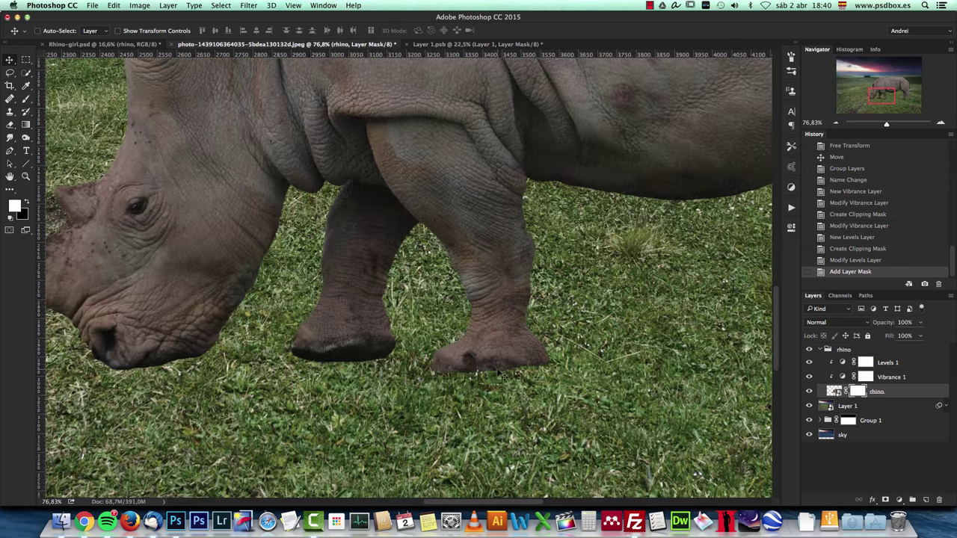
pyautogui.hscroll(3, 467, 373)
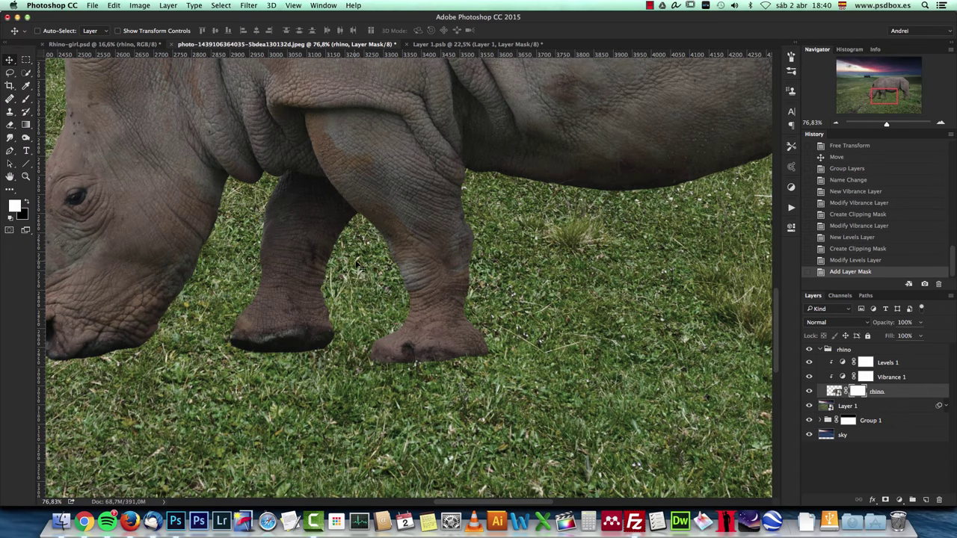
# Set up the Grass brush at 134 px with black as the foreground colour and 100% opacity.
pyautogui.click(26, 99)
pyautogui.rightClick(390, 232)
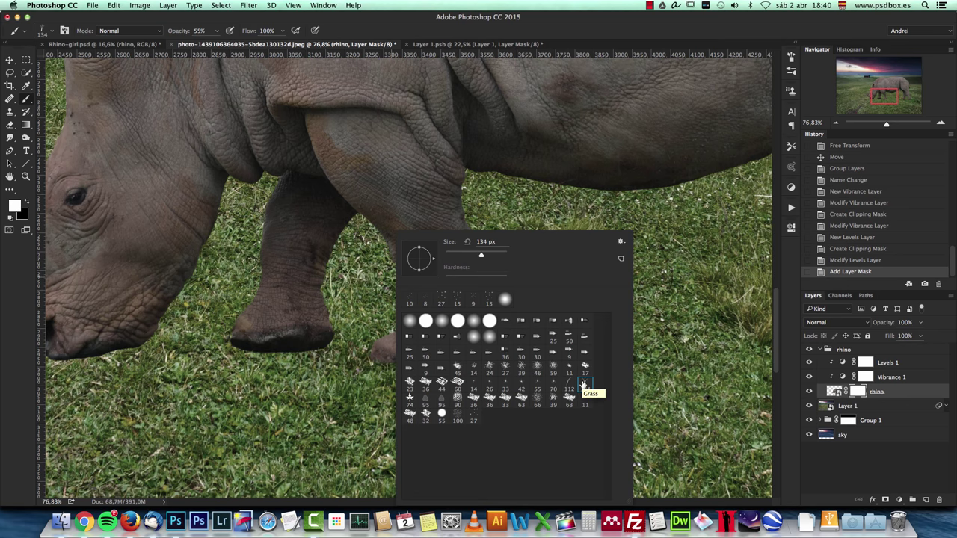
pyautogui.click(583, 384)
pyautogui.click(791, 58)
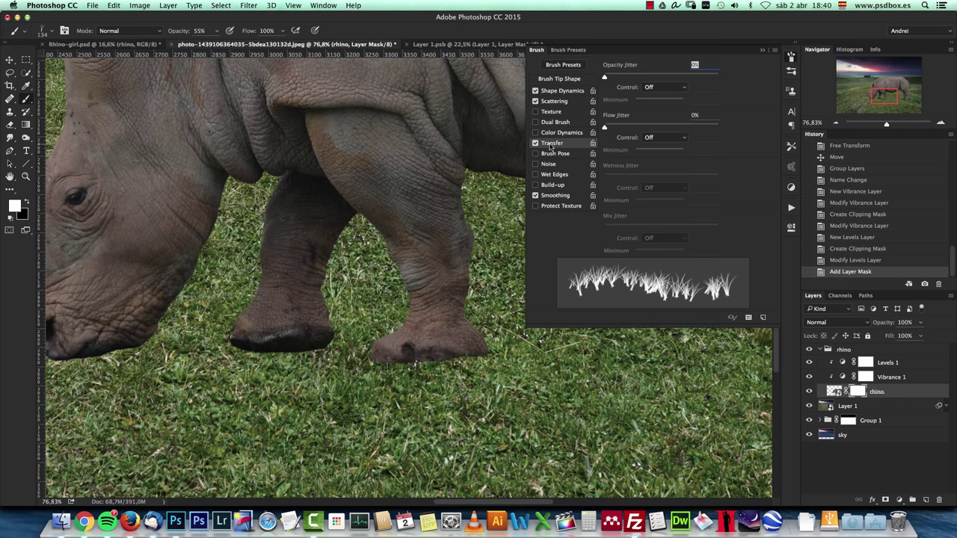
pyautogui.click(763, 50)
pyautogui.click(27, 202)
pyautogui.moveTo(224, 44)
pyautogui.mouseDown()
pyautogui.moveTo(256, 47)
pyautogui.moveTo(238, 45)
pyautogui.mouseUp()
pyautogui.press('0')
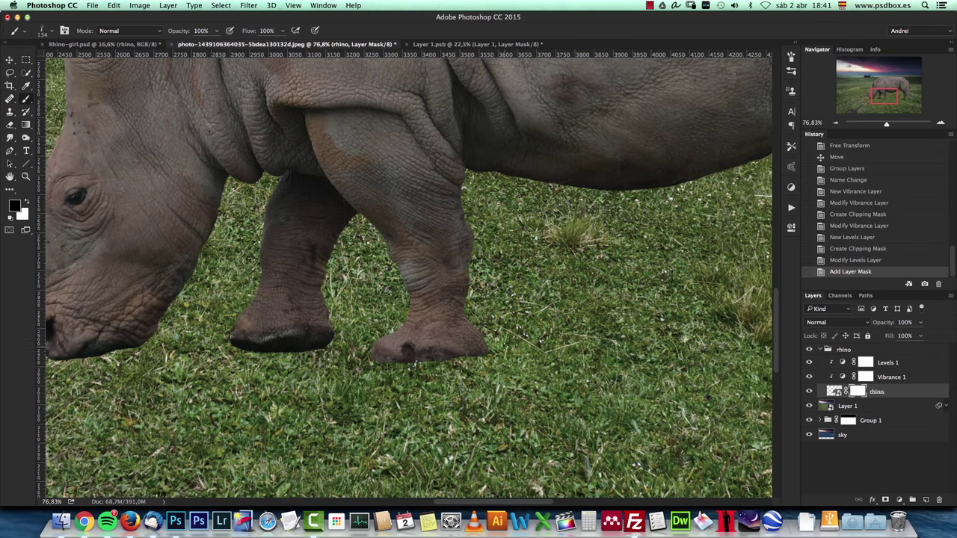
# Paint grass blades on the rhino's mask along the soles of both front feet to sink them into the field.
pyautogui.moveTo(456, 364)
pyautogui.mouseDown()
pyautogui.moveTo(389, 365)
pyautogui.moveTo(461, 369)
pyautogui.moveTo(419, 378)
pyautogui.moveTo(351, 360)
pyautogui.moveTo(246, 365)
pyautogui.moveTo(317, 363)
pyautogui.moveTo(270, 346)
pyautogui.mouseUp()
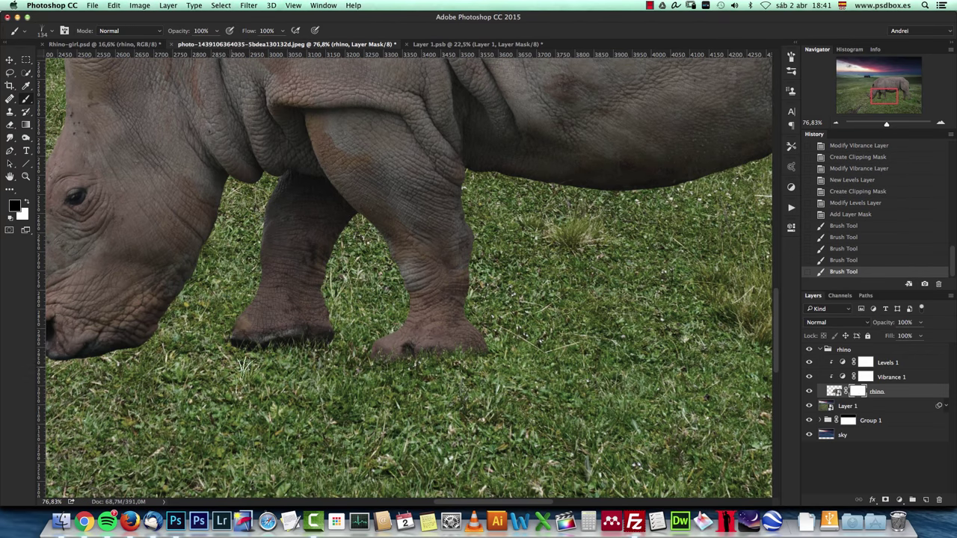
pyautogui.click(227, 366)
pyautogui.click(322, 342)
# Mask the soles of both hind feet with grass-shaped strokes and undo the last stroke.
pyautogui.hscroll(10, 641, 309)
pyautogui.moveTo(598, 338); pyautogui.dragTo(490, 318)
pyautogui.moveTo(476, 339)
pyautogui.mouseDown()
pyautogui.moveTo(502, 326)
pyautogui.moveTo(419, 332)
pyautogui.moveTo(513, 331)
pyautogui.moveTo(494, 328)
pyautogui.mouseUp()
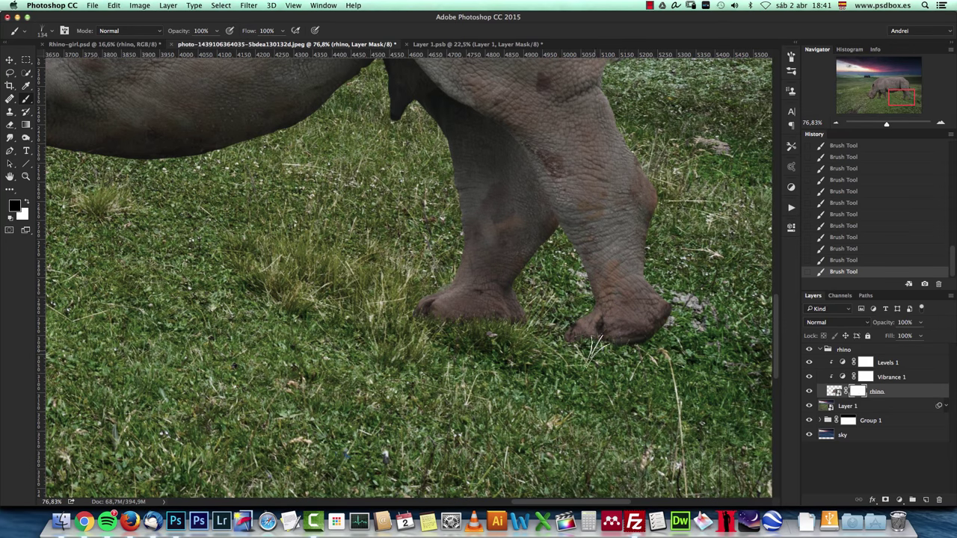
pyautogui.moveTo(617, 335); pyautogui.dragTo(639, 344)
pyautogui.press('super+z')
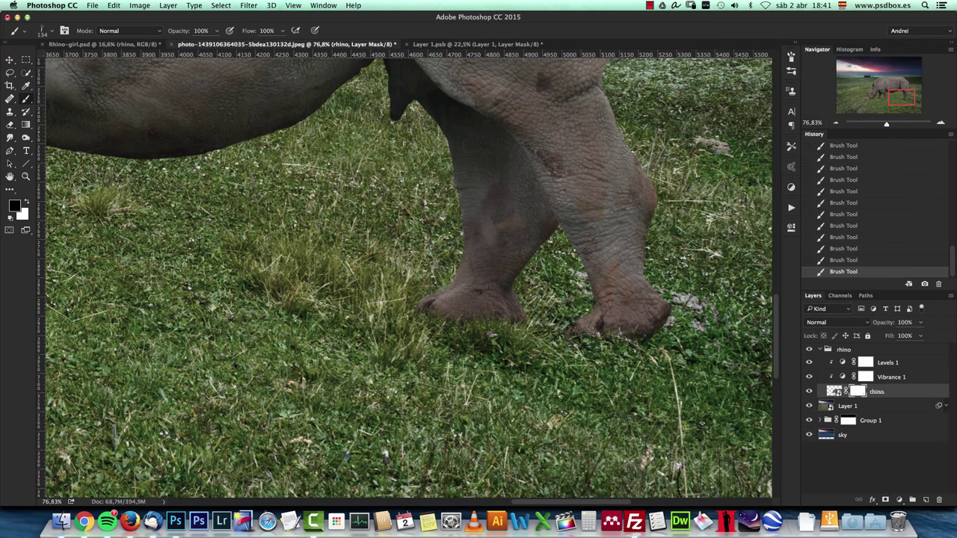
pyautogui.hscroll(-2, 628, 351)
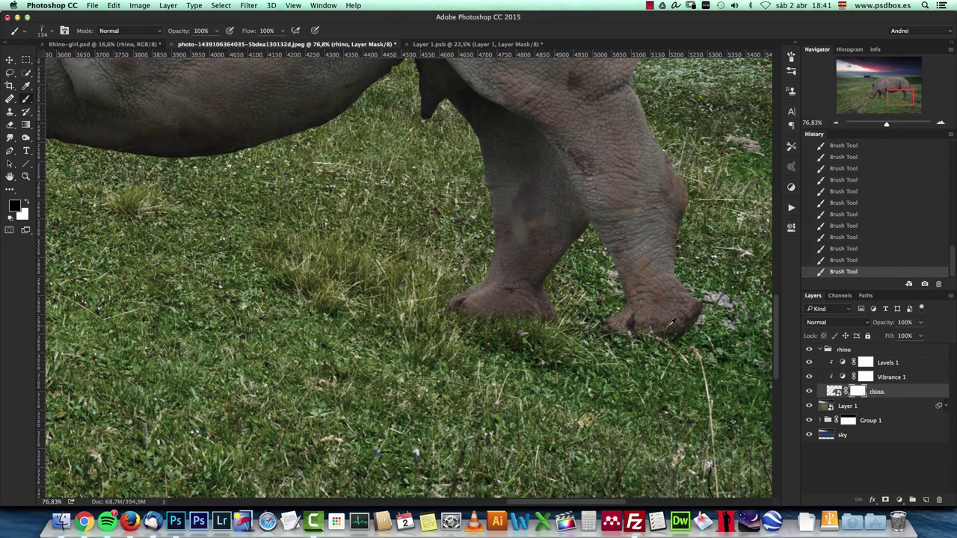
pyautogui.press('alt+super+z')
# Enlarge the Grass brush to 150 px and mask the underside of the rhino's muzzle where it meets the grass.
pyautogui.hscroll(-15, 439, 330)
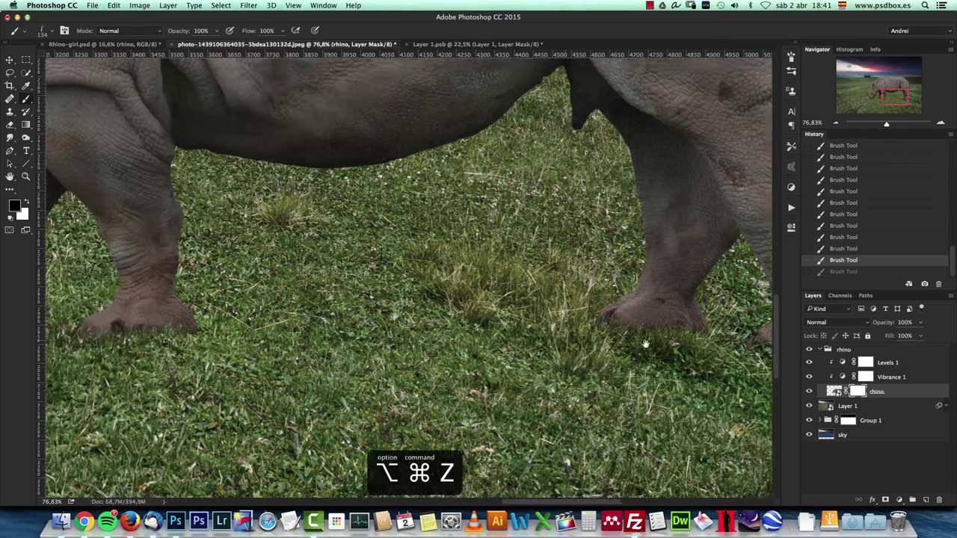
pyautogui.hscroll(-15, 473, 355)
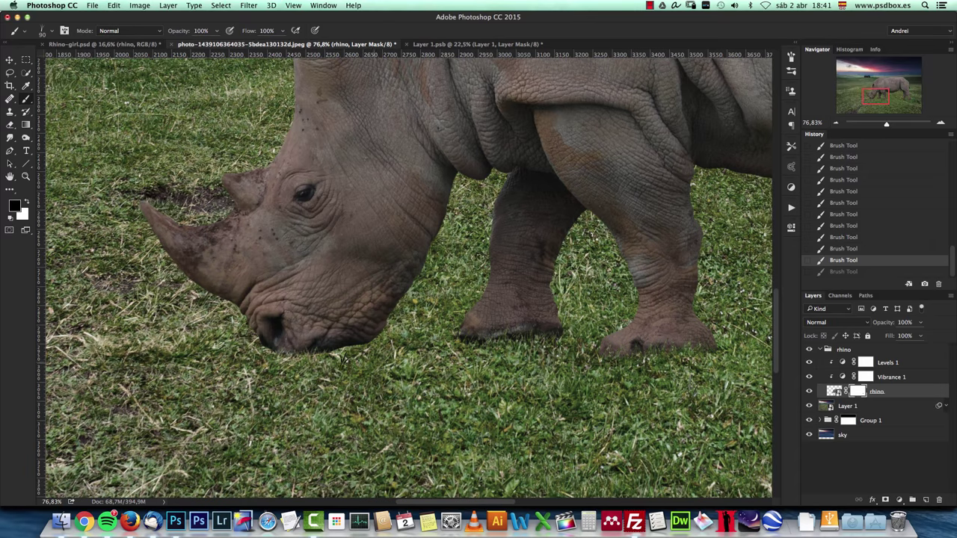
pyautogui.press(']')
pyautogui.press(']')
pyautogui.press(']')
pyautogui.click(347, 364)
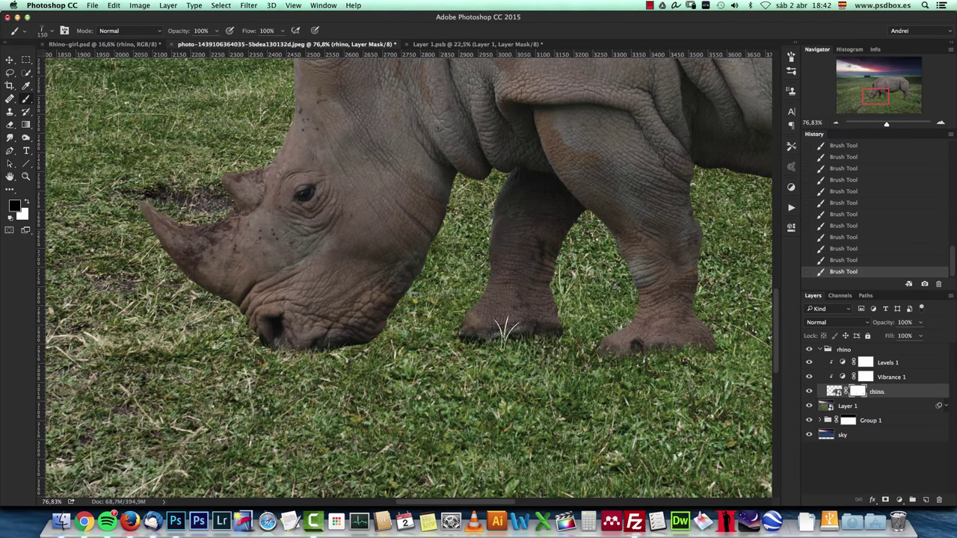
# Duplicate the rhino layer beneath the original without its mask and rasterize the copy.
pyautogui.click(836, 123)
pyautogui.click(837, 122)
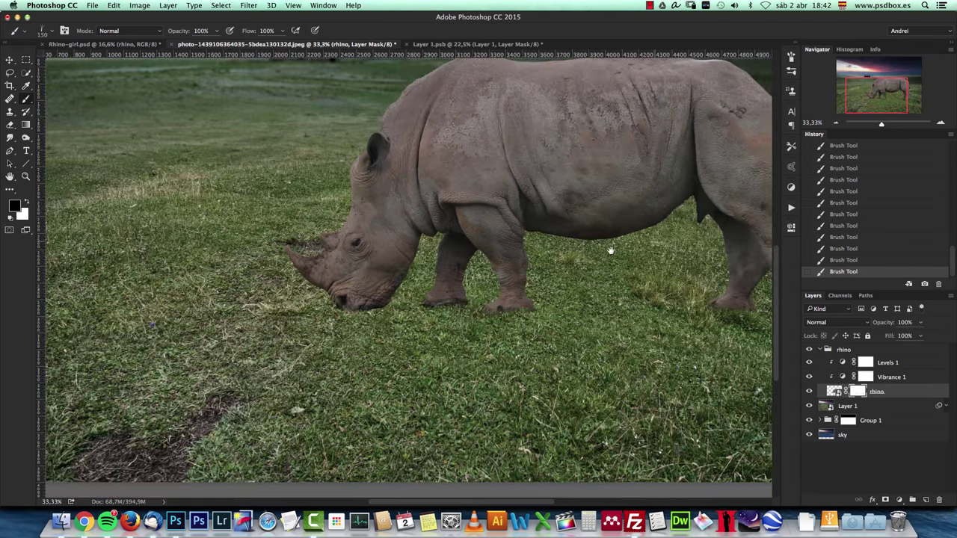
pyautogui.moveTo(610, 251); pyautogui.dragTo(511, 275)
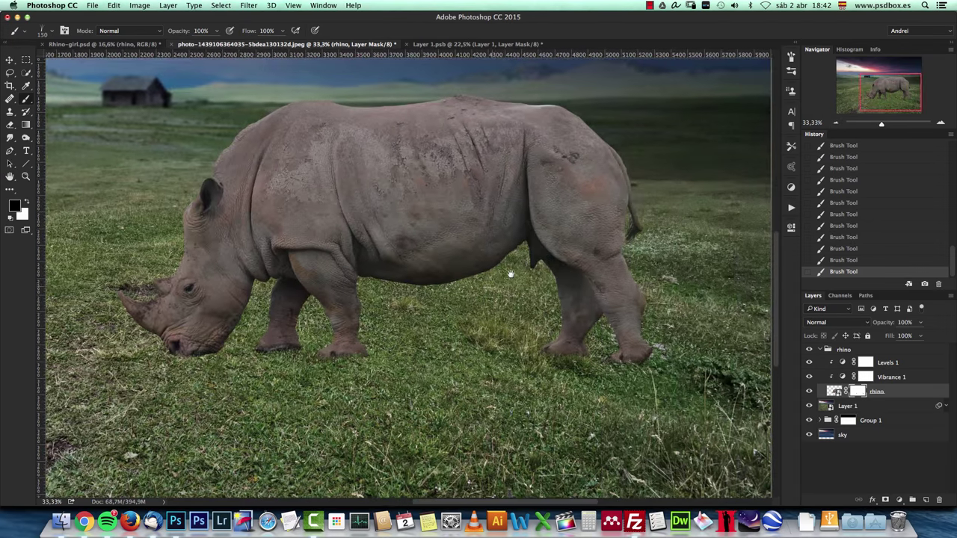
pyautogui.click(836, 124)
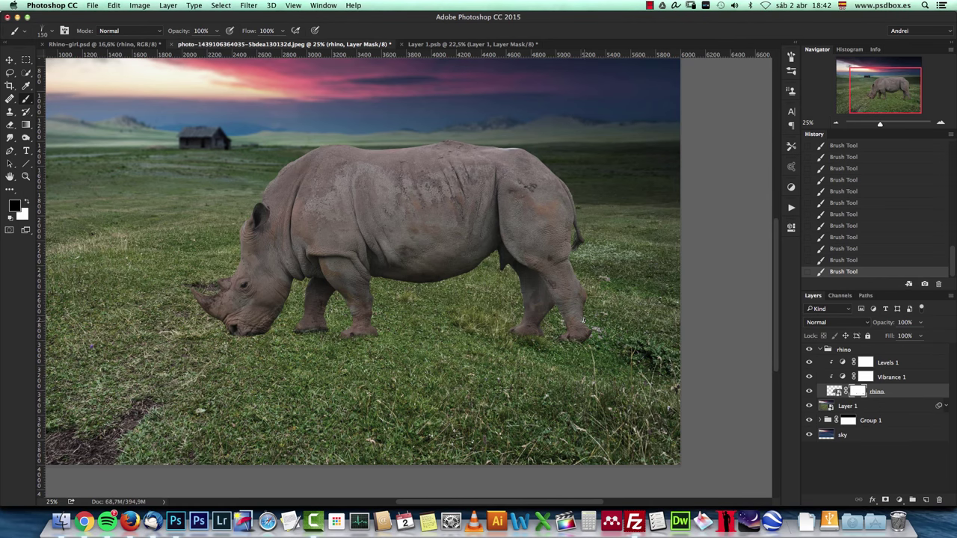
pyautogui.click(833, 390)
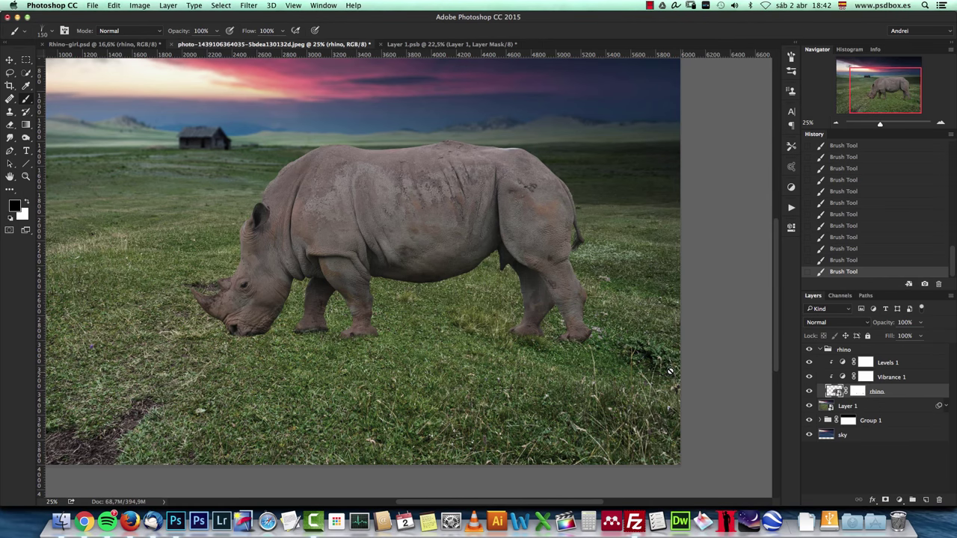
pyautogui.click(26, 60)
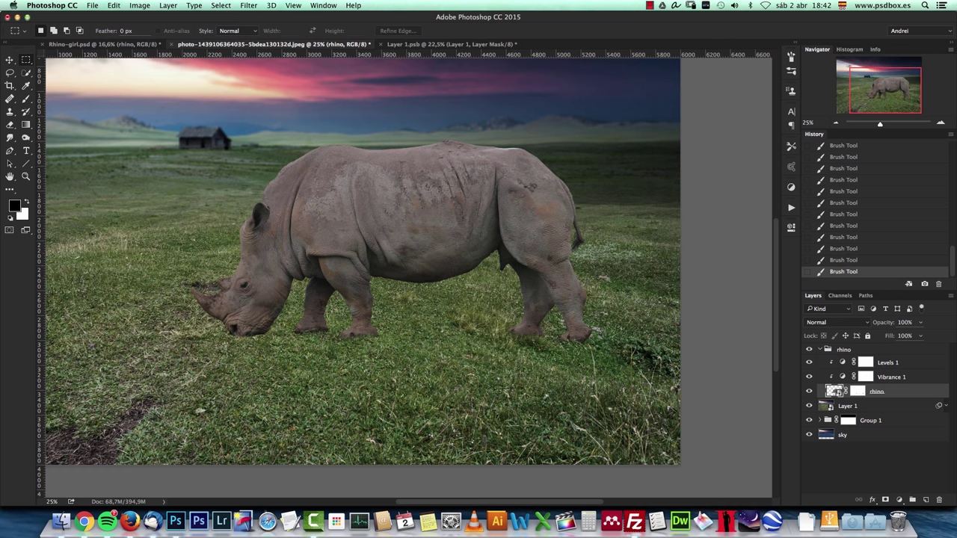
pyautogui.press('super+minus')
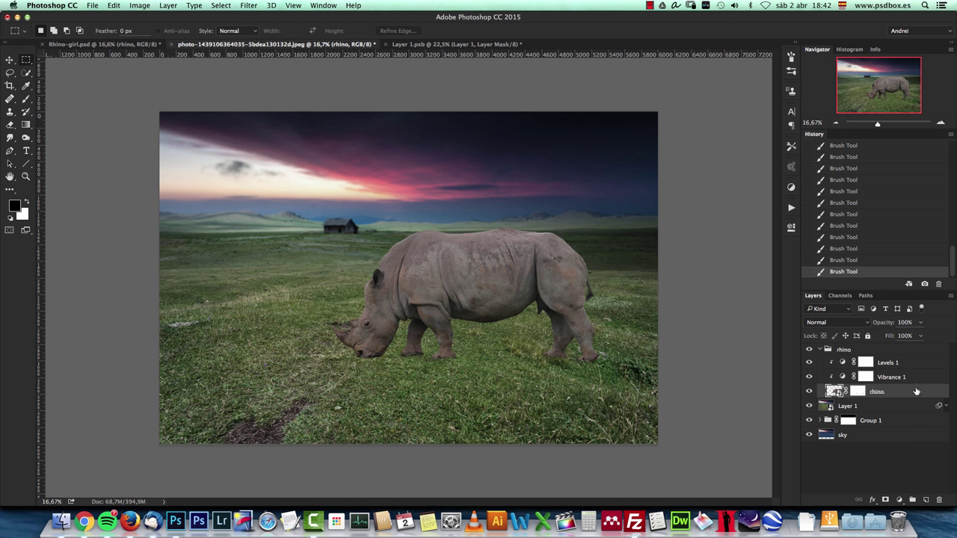
pyautogui.moveTo(912, 397); pyautogui.dragTo(938, 499)
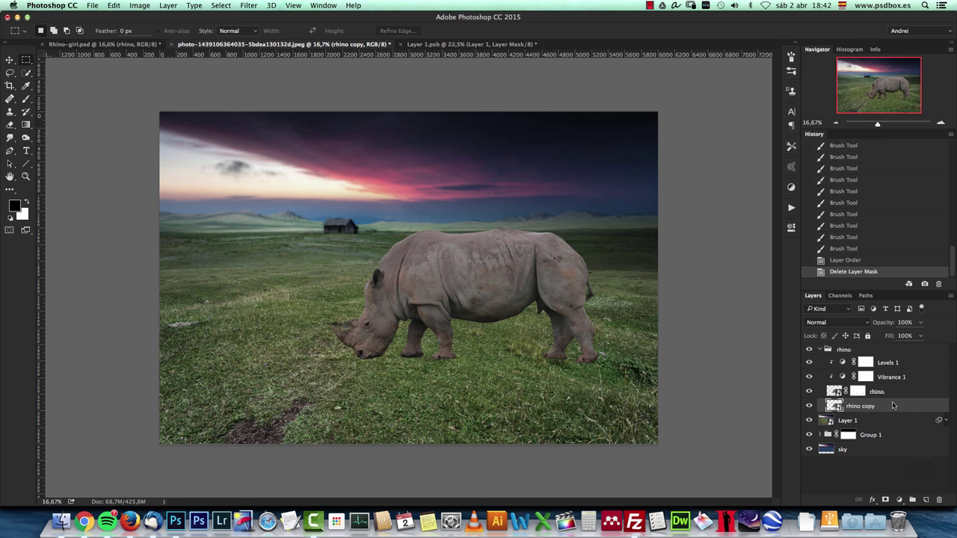
pyautogui.rightClick(891, 405)
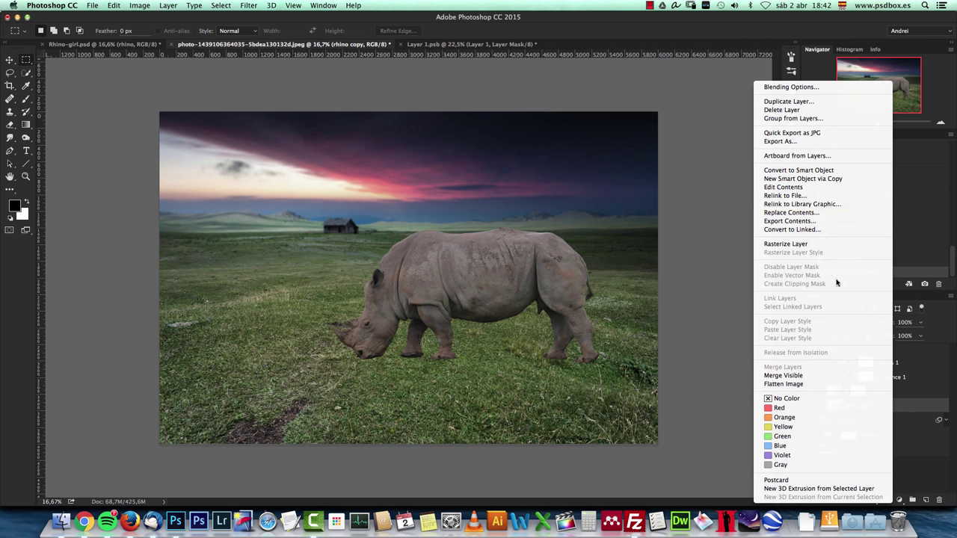
pyautogui.click(785, 244)
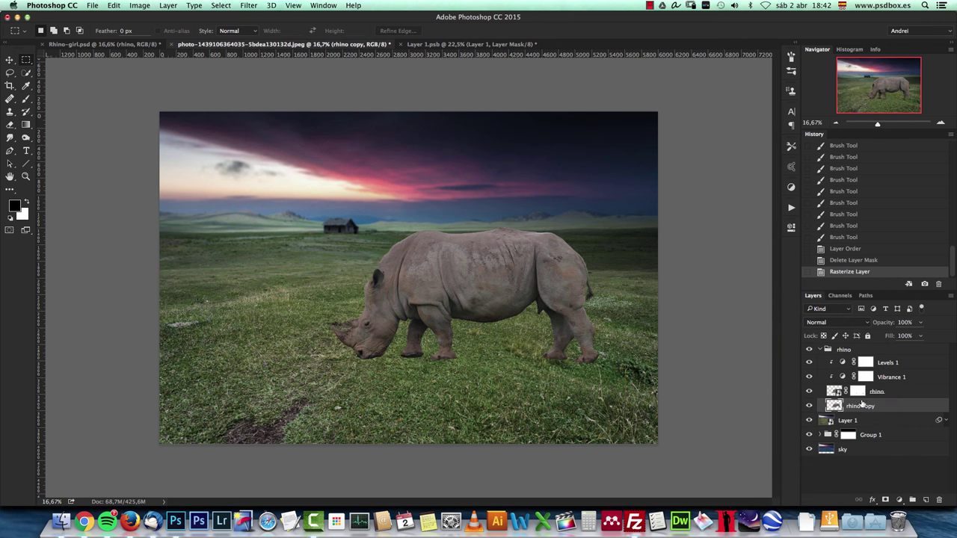
pyautogui.press('v')
pyautogui.moveTo(501, 294); pyautogui.dragTo(366, 275)
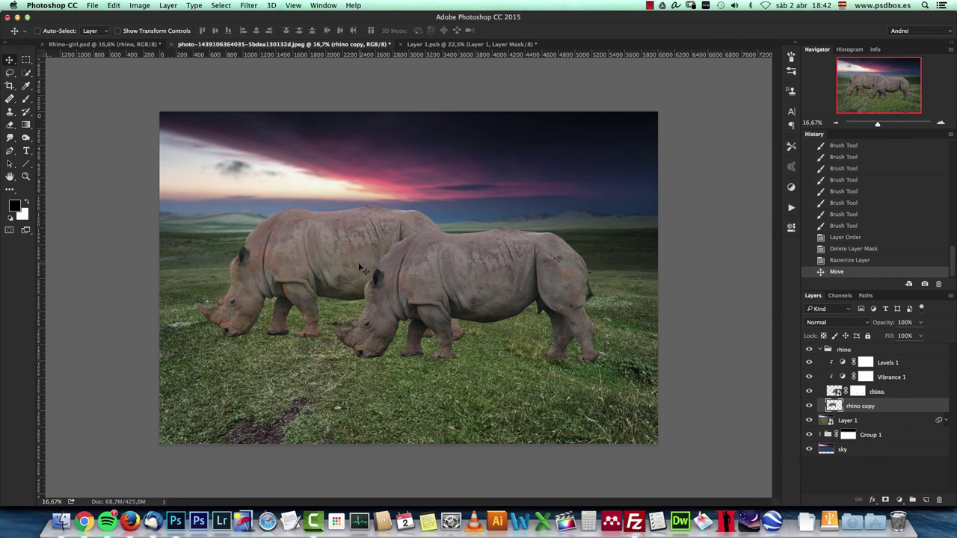
pyautogui.press('super+z')
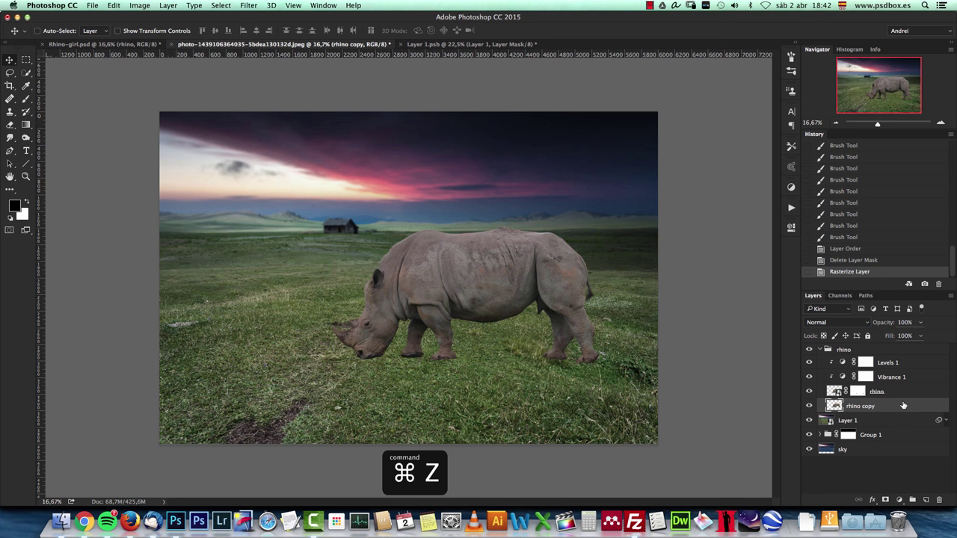
# Flip the rhino copy vertically and place it directly below the original with their feet touching.
pyautogui.press('super')
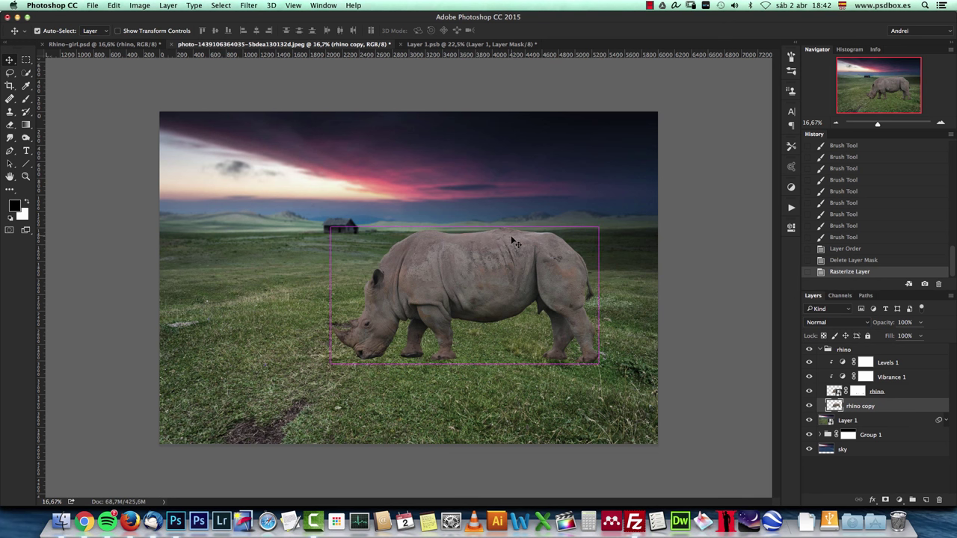
pyautogui.press('super+t')
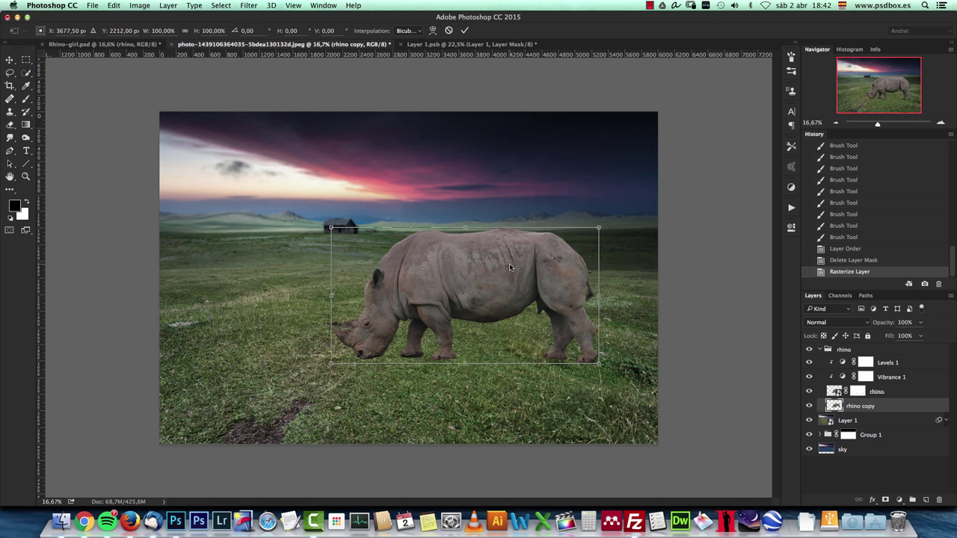
pyautogui.rightClick(509, 266)
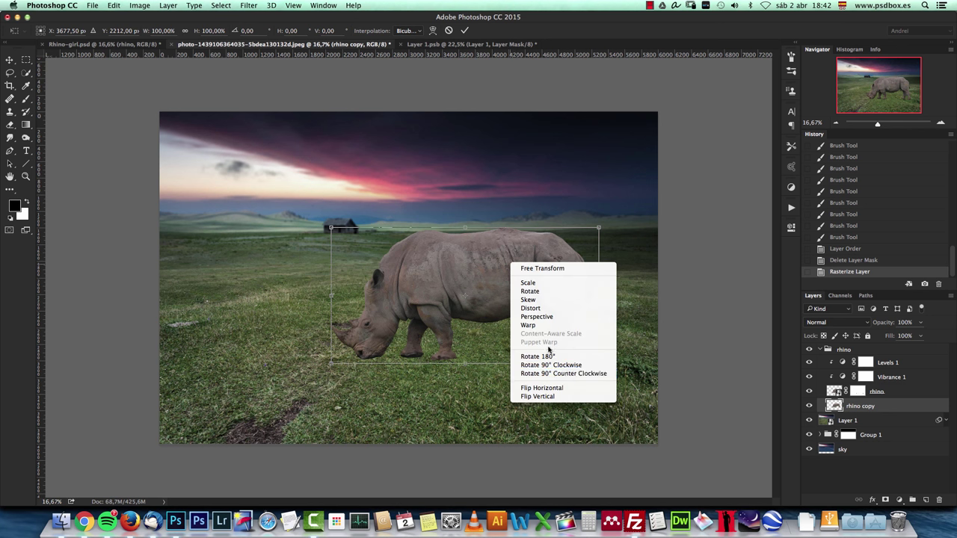
pyautogui.click(547, 397)
pyautogui.moveTo(514, 270); pyautogui.dragTo(492, 390)
pyautogui.press('Return')
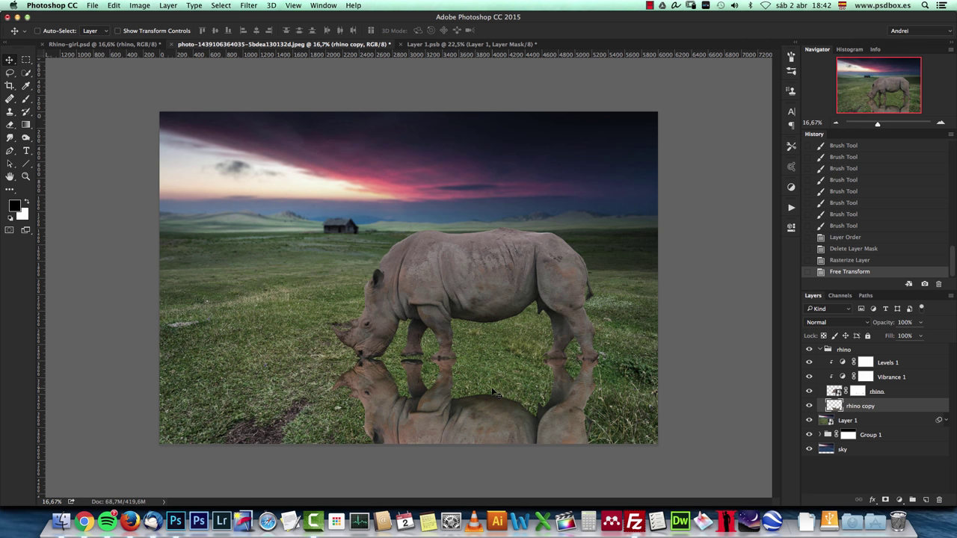
# Turn the flipped rhino copy solid black with Hue/Saturation, setting Lightness to -100.
pyautogui.press('super+u')
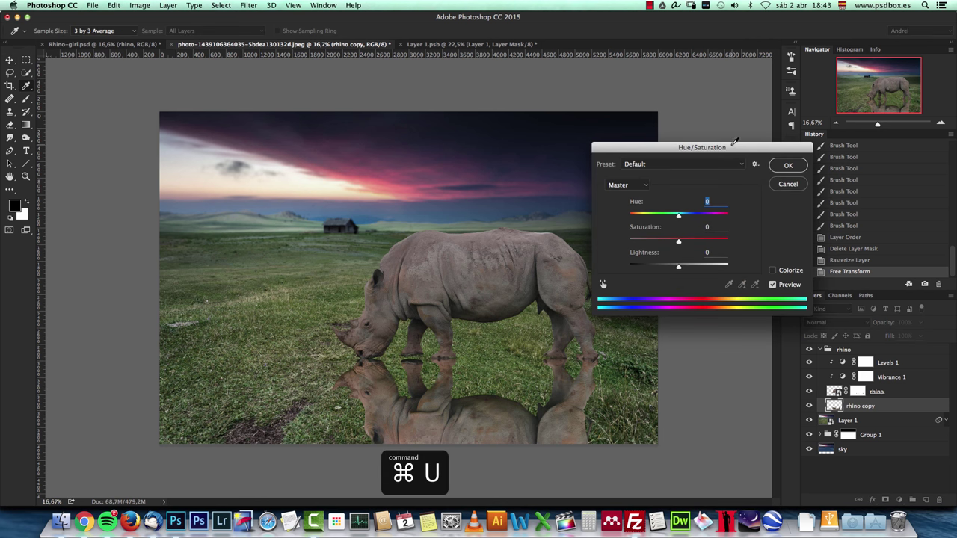
pyautogui.moveTo(734, 143); pyautogui.dragTo(747, 78)
pyautogui.moveTo(690, 203); pyautogui.dragTo(624, 207)
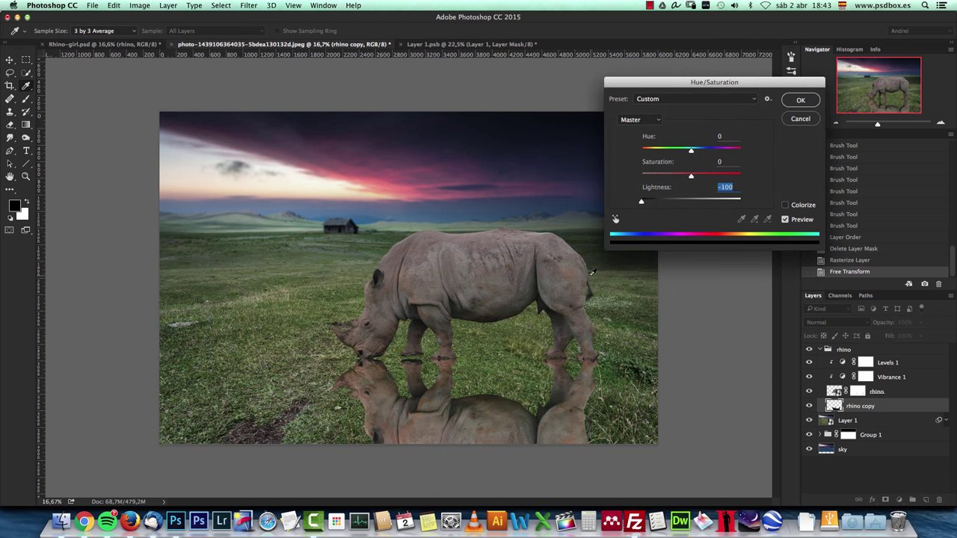
pyautogui.click(800, 101)
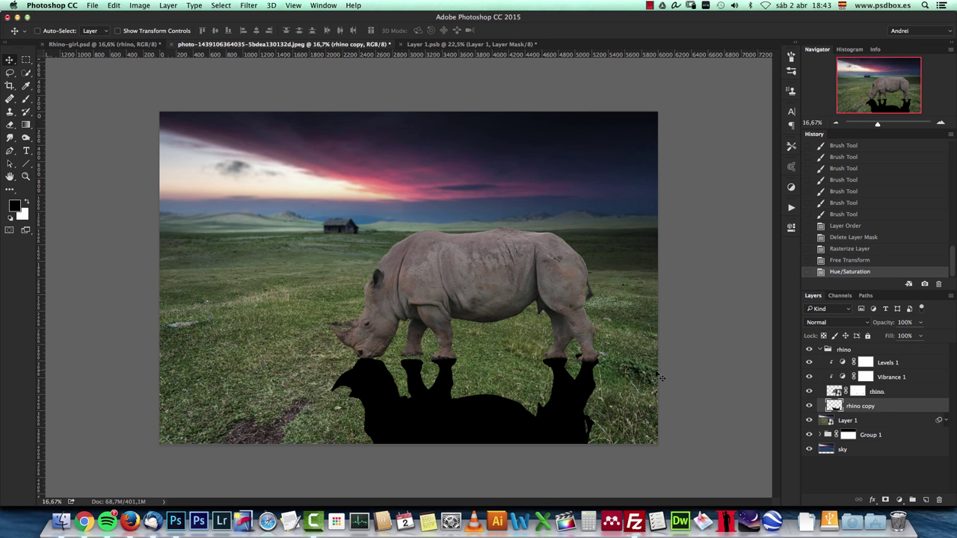
# Shorten the black rhino copy and skew its lower edge to the right to form a slanted cast shadow.
pyautogui.press('super+t')
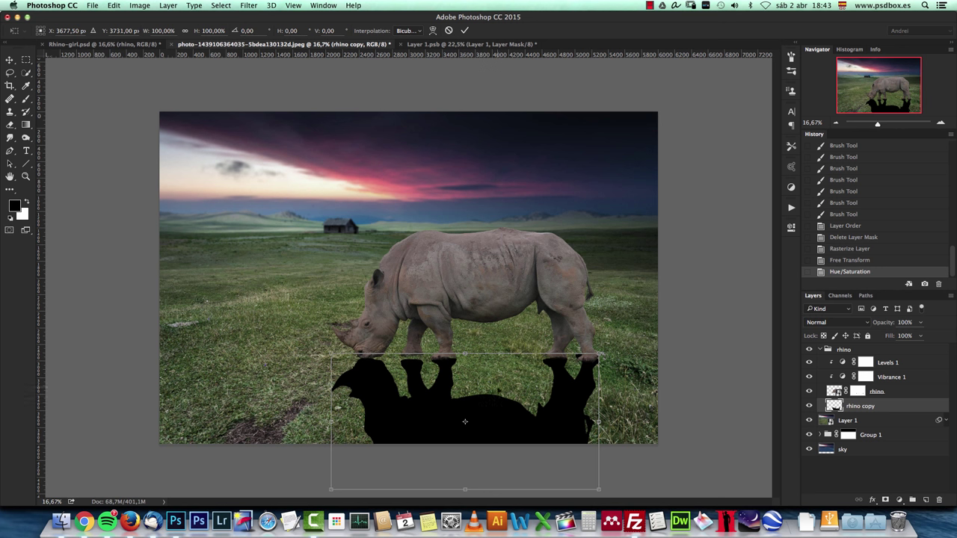
pyautogui.rightClick(484, 386)
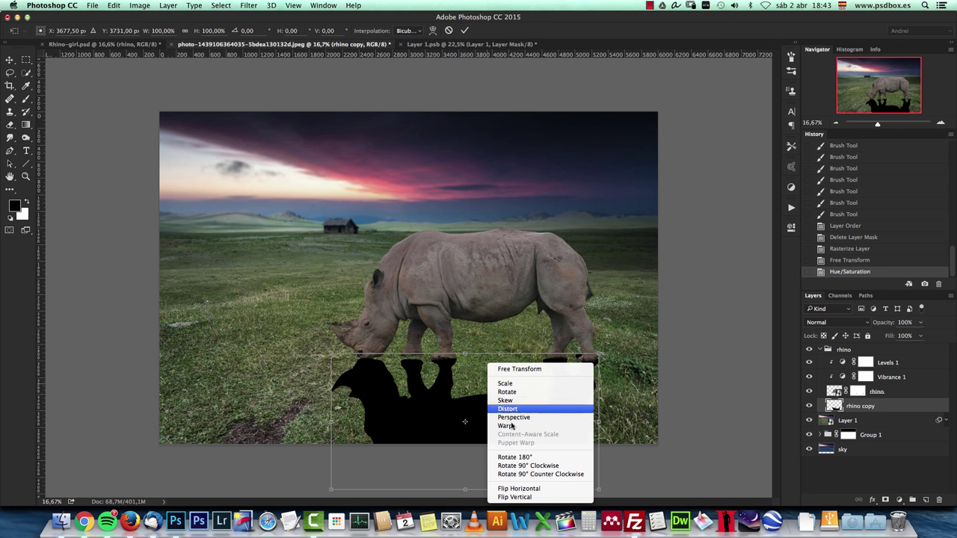
pyautogui.click(483, 488)
pyautogui.moveTo(464, 490); pyautogui.dragTo(517, 459)
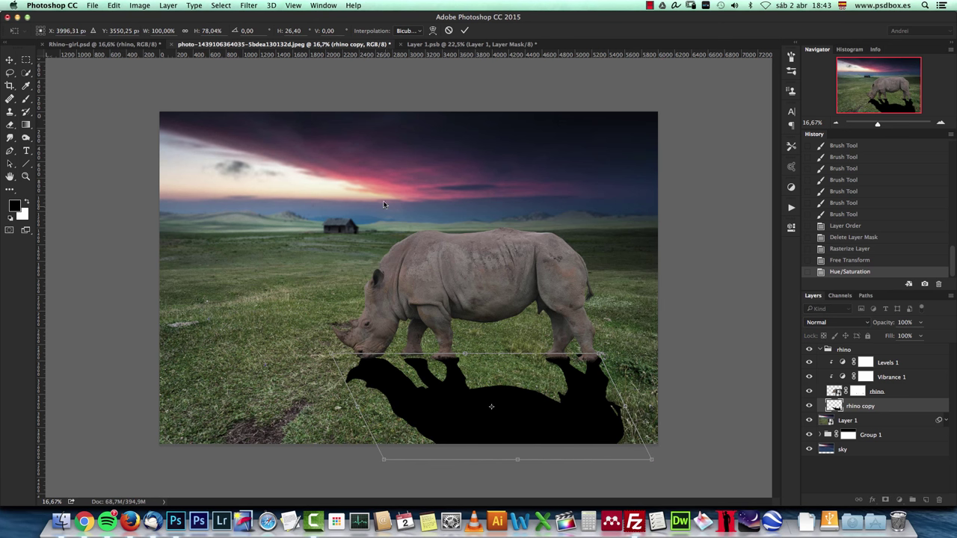
pyautogui.moveTo(519, 458); pyautogui.dragTo(494, 456)
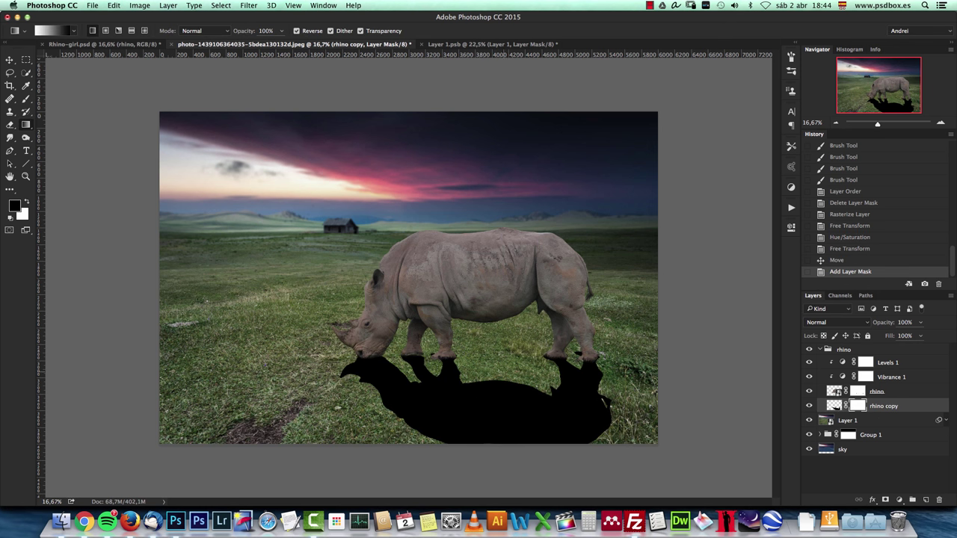
# Fade the lower part of the rhino's cast shadow with a vertical linear gradient on its layer mask.
pyautogui.moveTo(498, 387); pyautogui.dragTo(542, 453)
pyautogui.press('super+z')
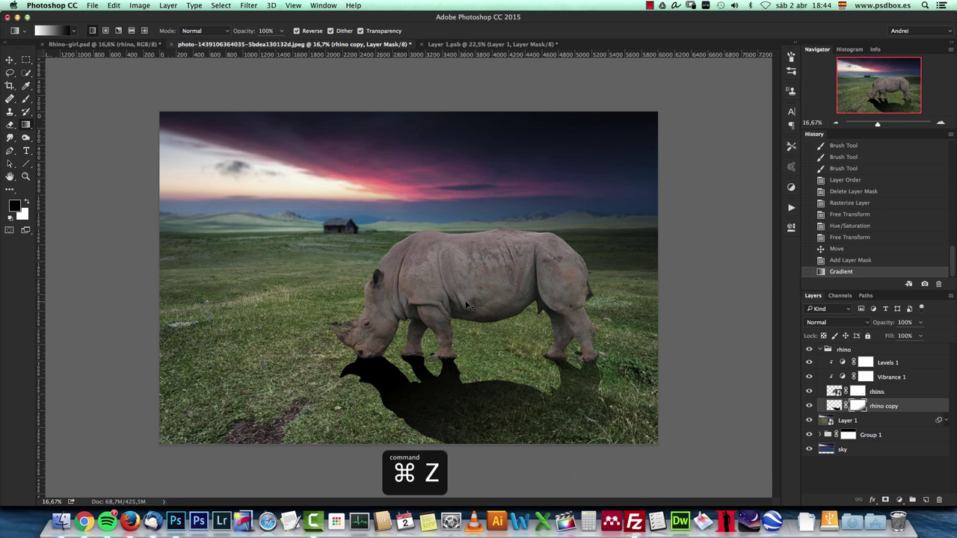
pyautogui.moveTo(496, 401); pyautogui.dragTo(493, 460)
pyautogui.press('super+z')
pyautogui.moveTo(490, 323); pyautogui.dragTo(492, 452)
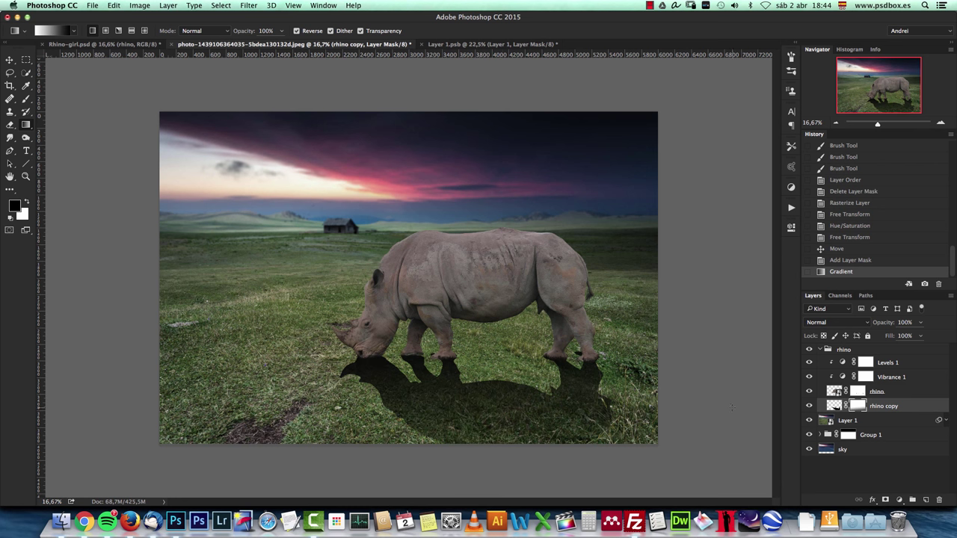
# Soften the shadow image on the rhino copy layer, not its mask, with a 20 px Field Blur.
pyautogui.click(835, 406)
pyautogui.click(940, 122)
pyautogui.press('super+1')
pyautogui.scroll(-10, 516, 393)
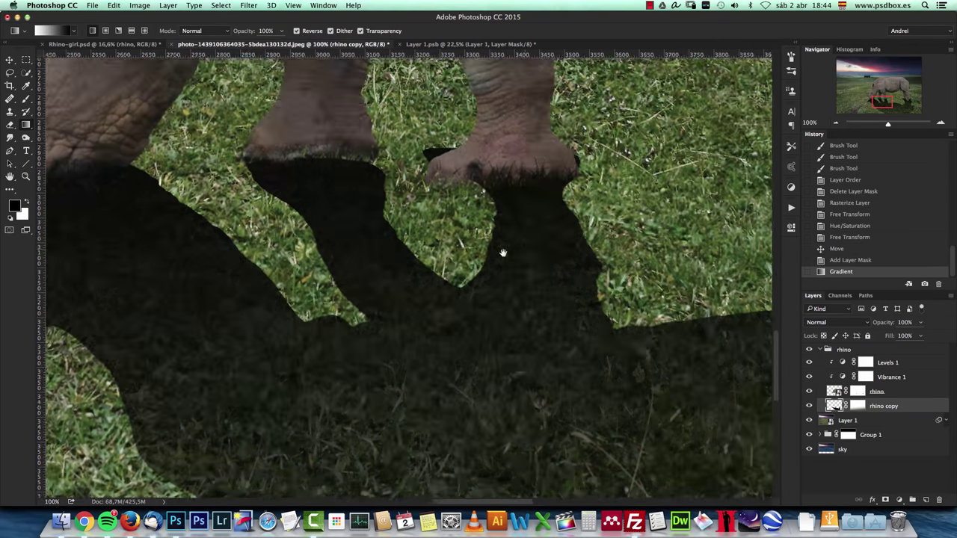
pyautogui.moveTo(503, 253); pyautogui.dragTo(497, 250)
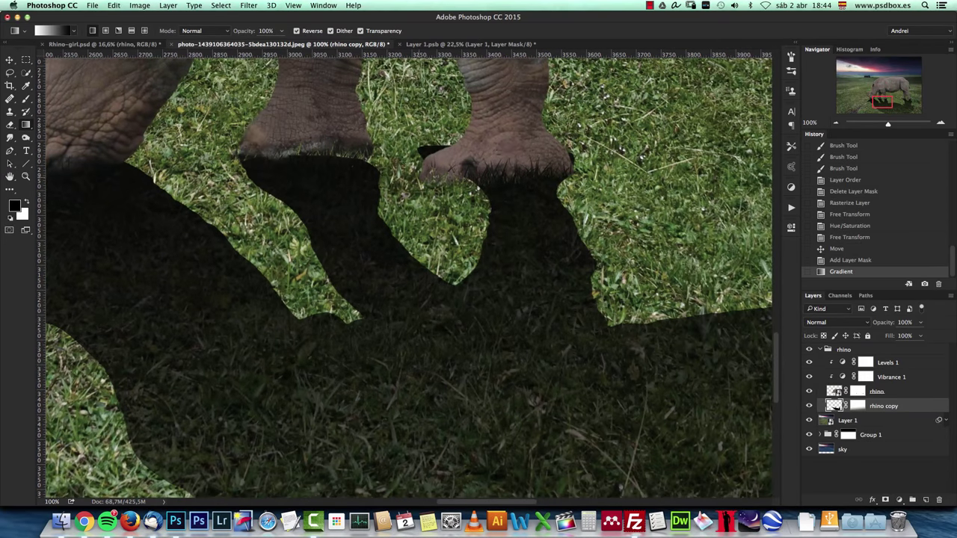
pyautogui.click(249, 6)
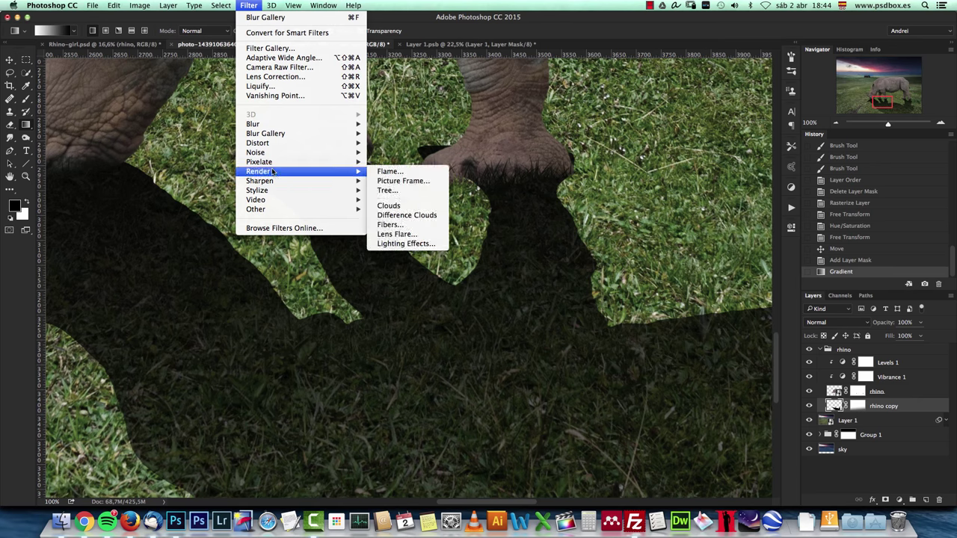
pyautogui.moveTo(274, 165)
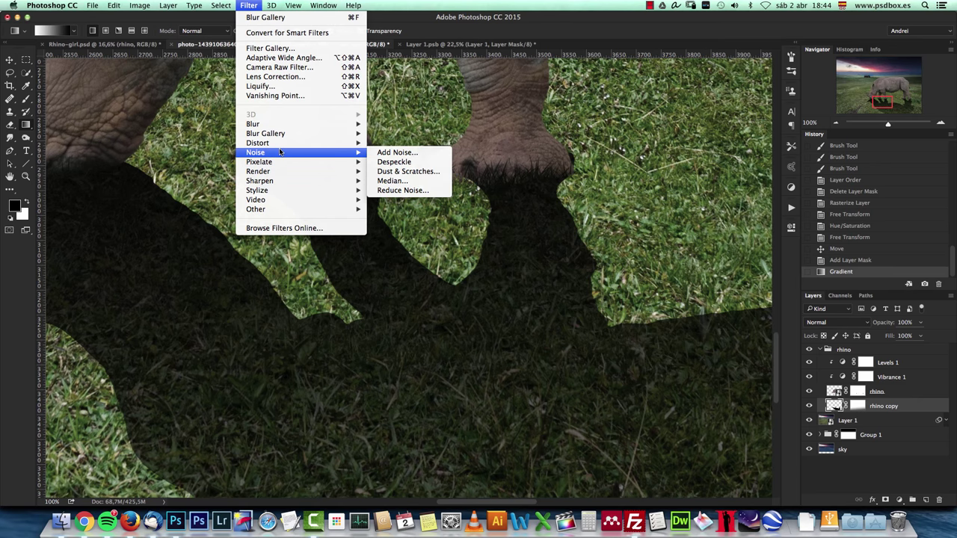
pyautogui.moveTo(287, 126)
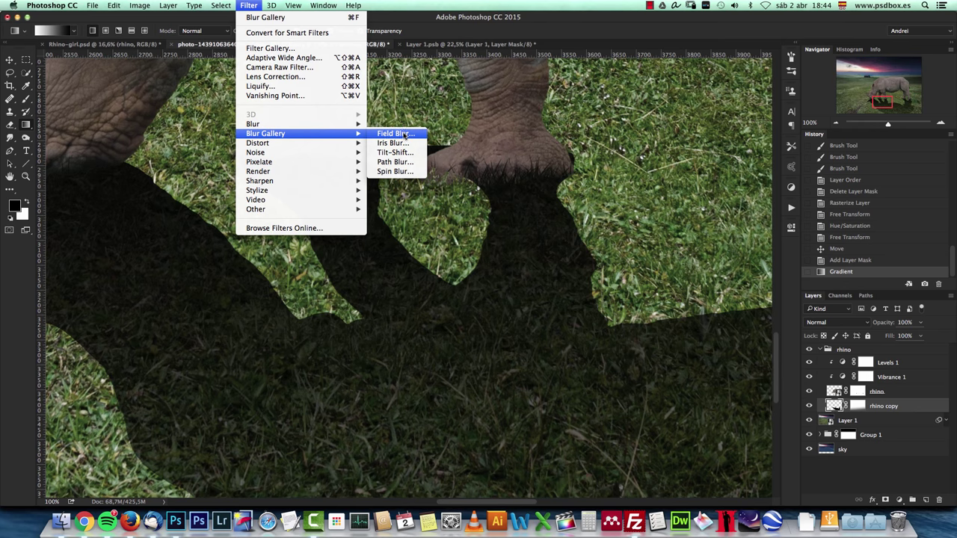
pyautogui.click(405, 134)
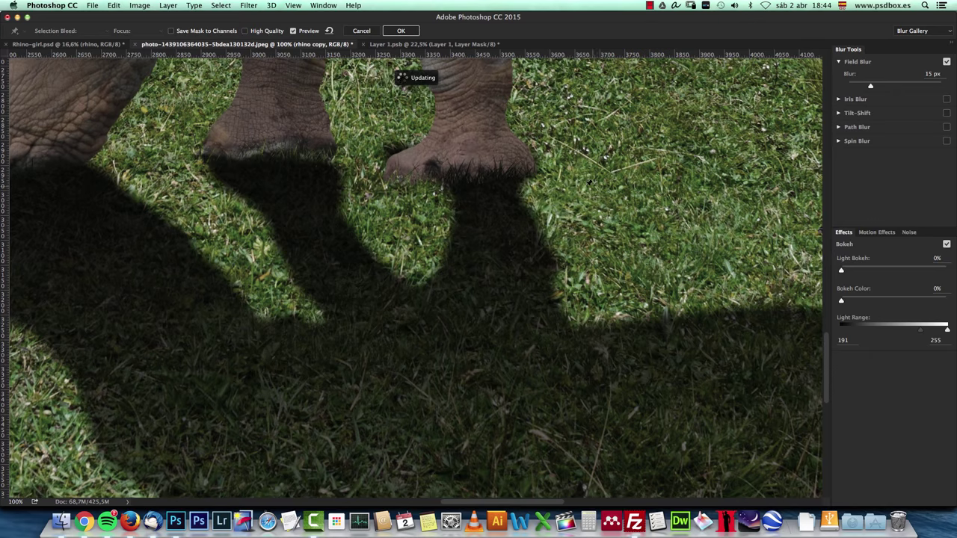
pyautogui.moveTo(568, 237); pyautogui.dragTo(642, 277)
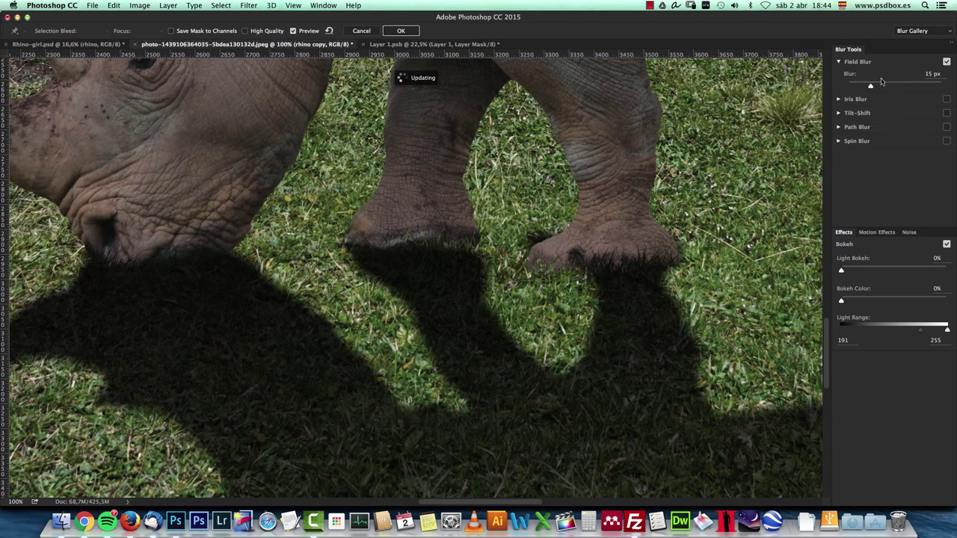
pyautogui.click(933, 74)
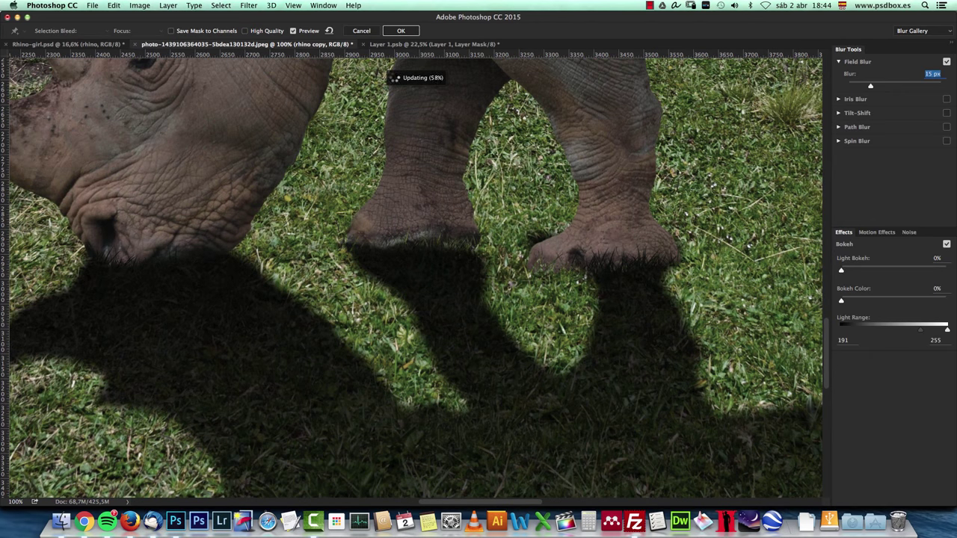
pyautogui.write('20')
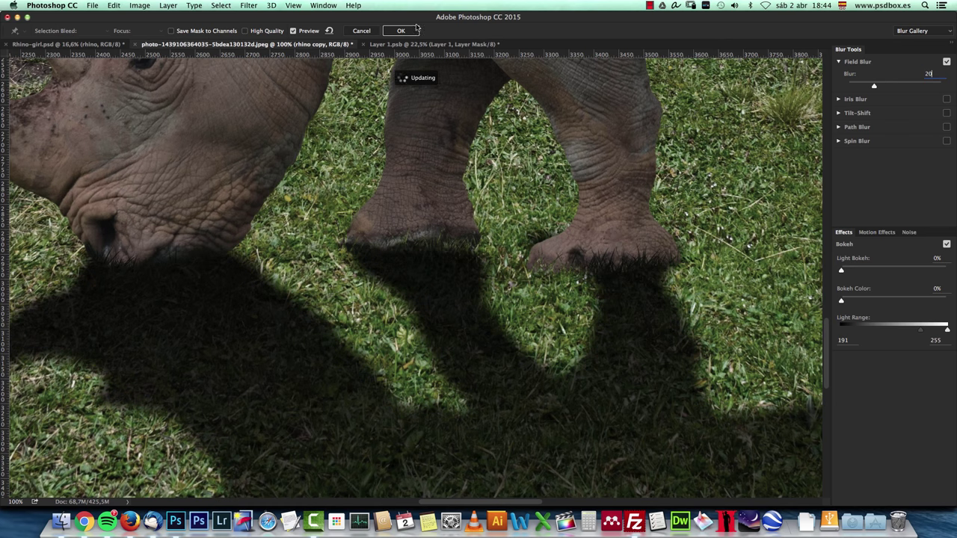
pyautogui.click(401, 31)
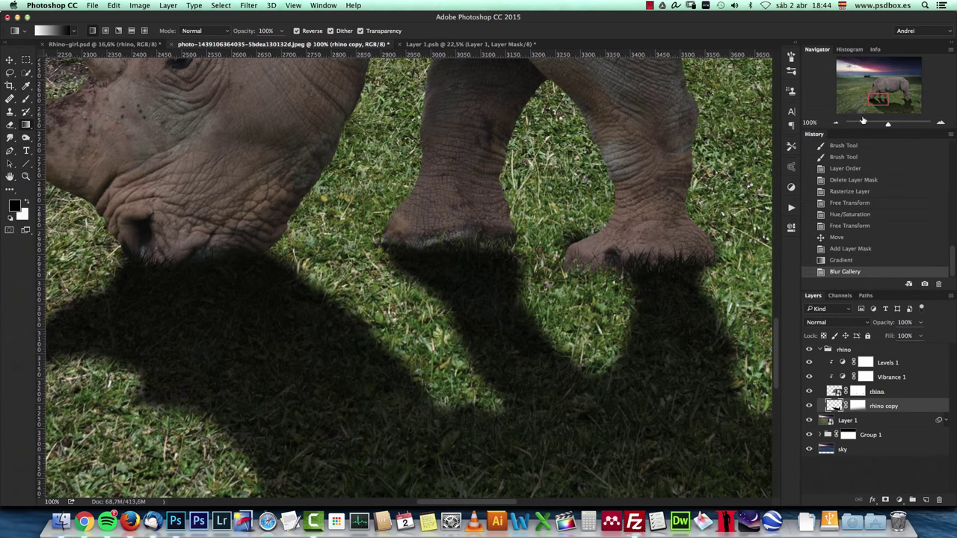
# On the shadow's layer mask, paint out the stray dark patch beside the rear hind foot with a soft round 100 px black brush.
pyautogui.click(837, 123)
pyautogui.moveTo(619, 284); pyautogui.dragTo(505, 327)
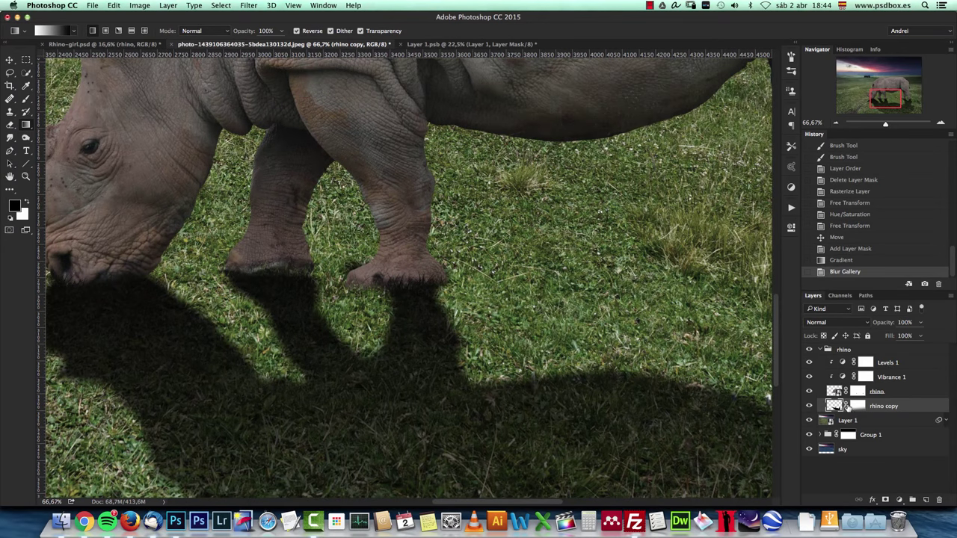
pyautogui.click(858, 406)
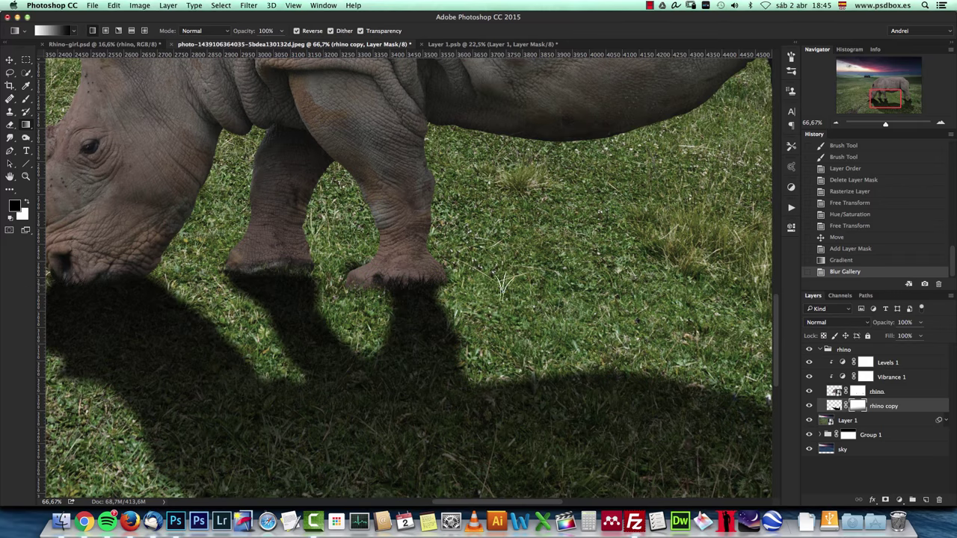
pyautogui.press('b')
pyautogui.hscroll(10, 499, 274)
pyautogui.scroll(-3, 499, 274)
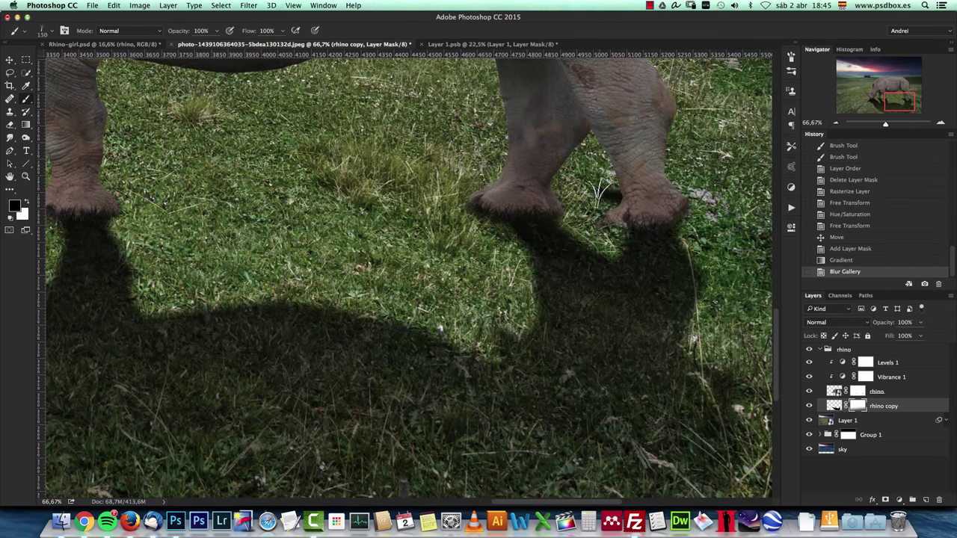
pyautogui.moveTo(621, 175); pyautogui.dragTo(613, 202)
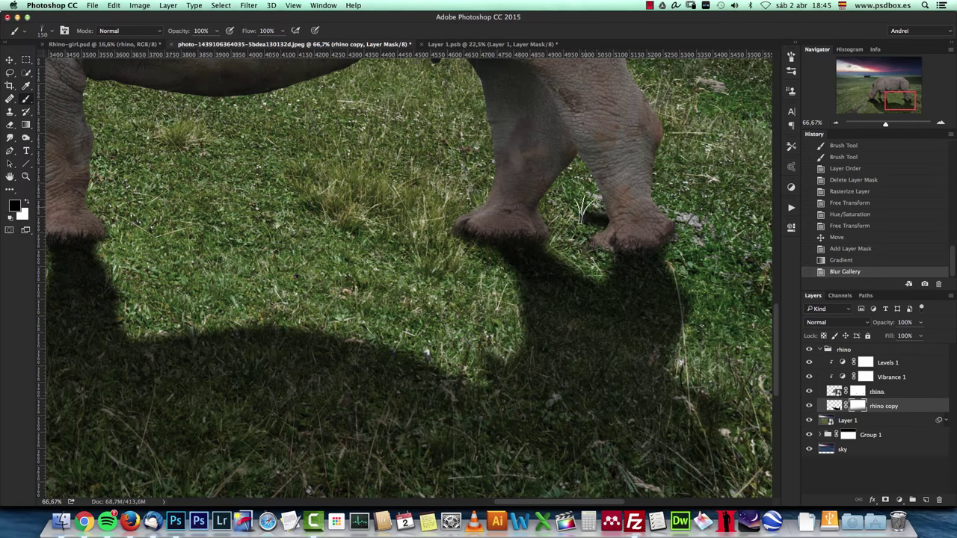
pyautogui.rightClick(328, 163)
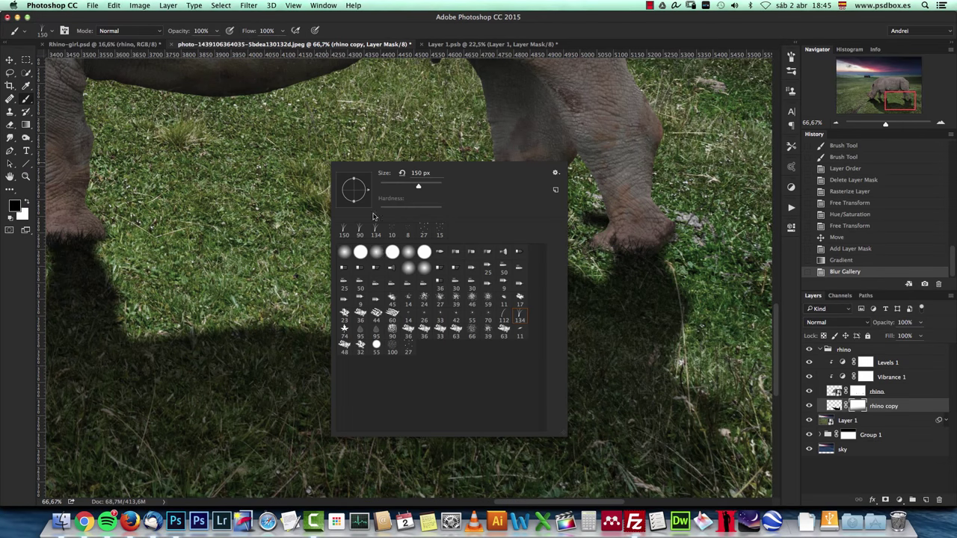
pyautogui.doubleClick(378, 253)
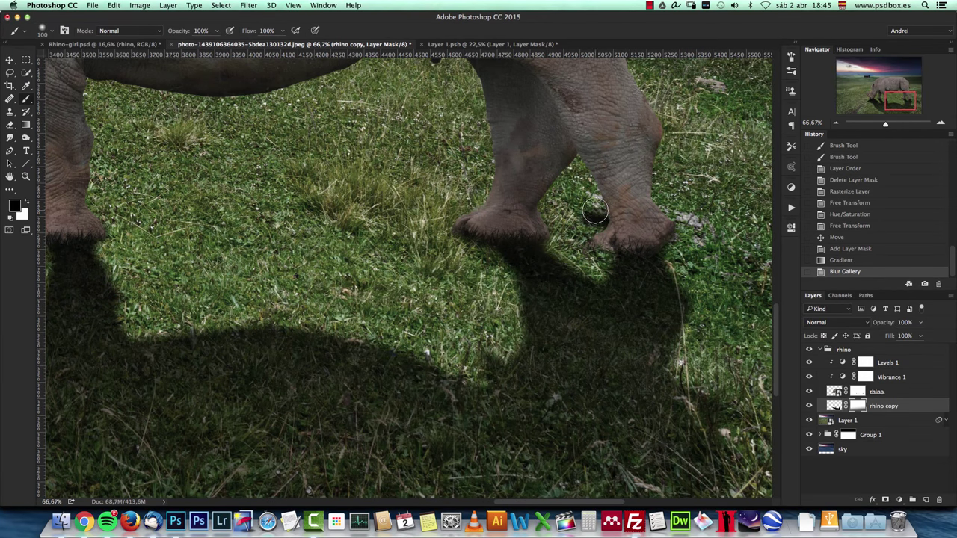
pyautogui.moveTo(598, 217)
pyautogui.mouseDown()
pyautogui.moveTo(668, 227)
pyautogui.moveTo(647, 219)
pyautogui.mouseUp()
# Mask out the stray shadow around the rhino's front feet with the same soft black brush.
pyautogui.moveTo(288, 195); pyautogui.dragTo(576, 197)
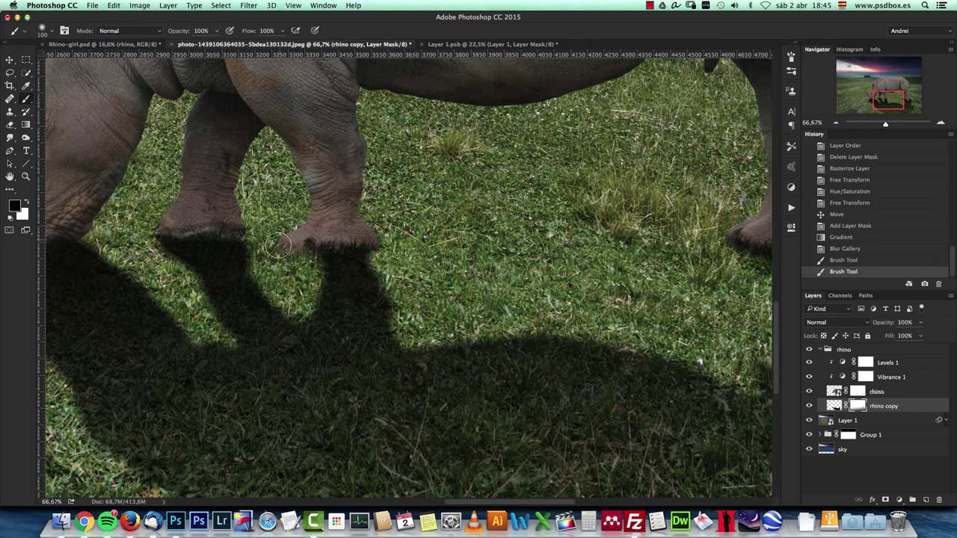
pyautogui.moveTo(281, 214)
pyautogui.mouseDown()
pyautogui.moveTo(205, 215)
pyautogui.moveTo(464, 193)
pyautogui.mouseUp()
pyautogui.moveTo(240, 224); pyautogui.dragTo(302, 205)
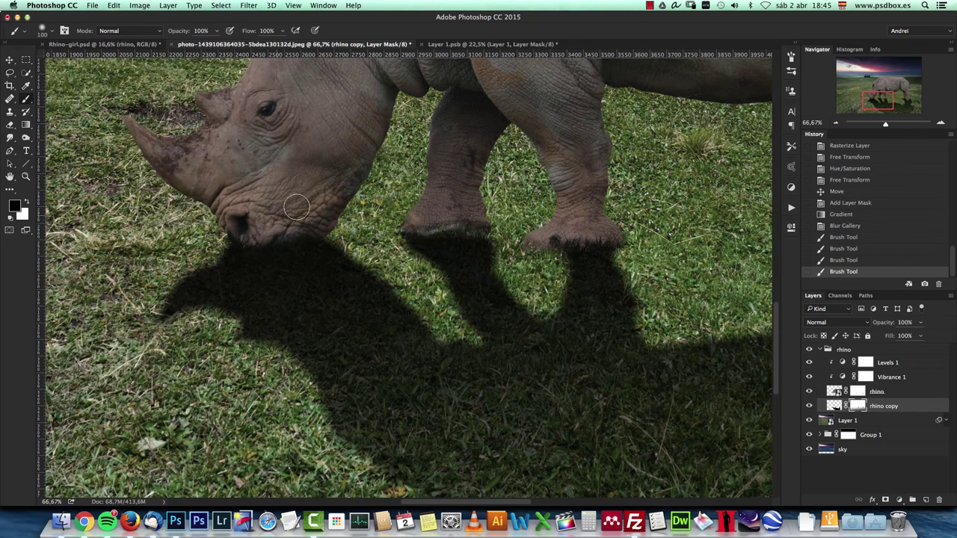
# Lower the cast shadow layer's opacity to 75%, after trying 50%.
pyautogui.click(836, 123)
pyautogui.click(835, 123)
pyautogui.click(836, 123)
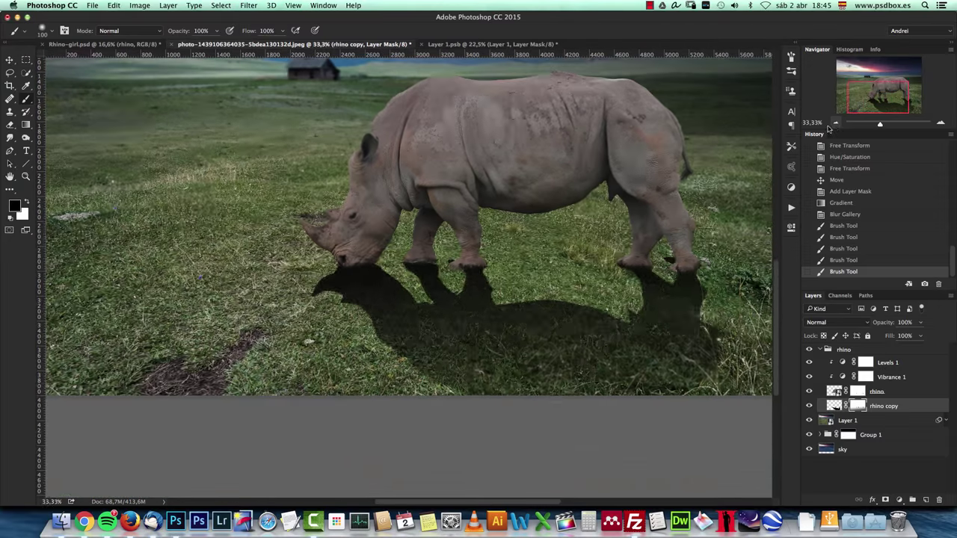
pyautogui.hscroll(5, 615, 276)
pyautogui.scroll(3, 635, 299)
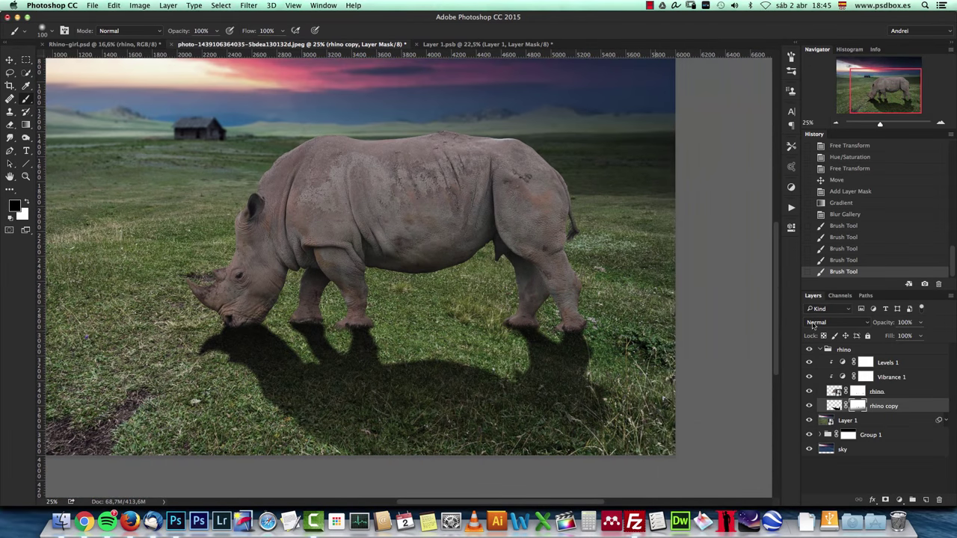
pyautogui.click(907, 322)
pyautogui.write('50')
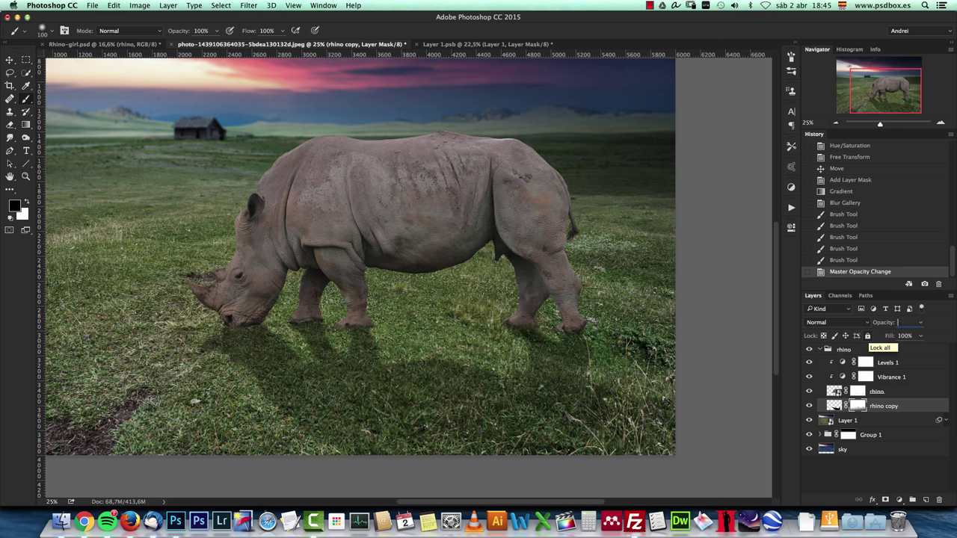
pyautogui.write('75')
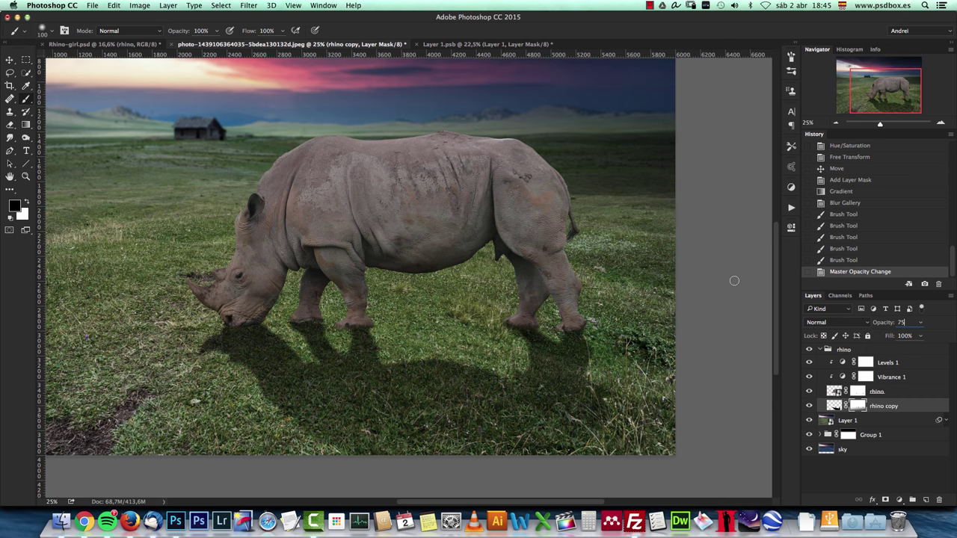
# Add a new empty layer directly above the cast shadow layer.
pyautogui.moveTo(852, 109); pyautogui.dragTo(835, 122)
pyautogui.click(836, 123)
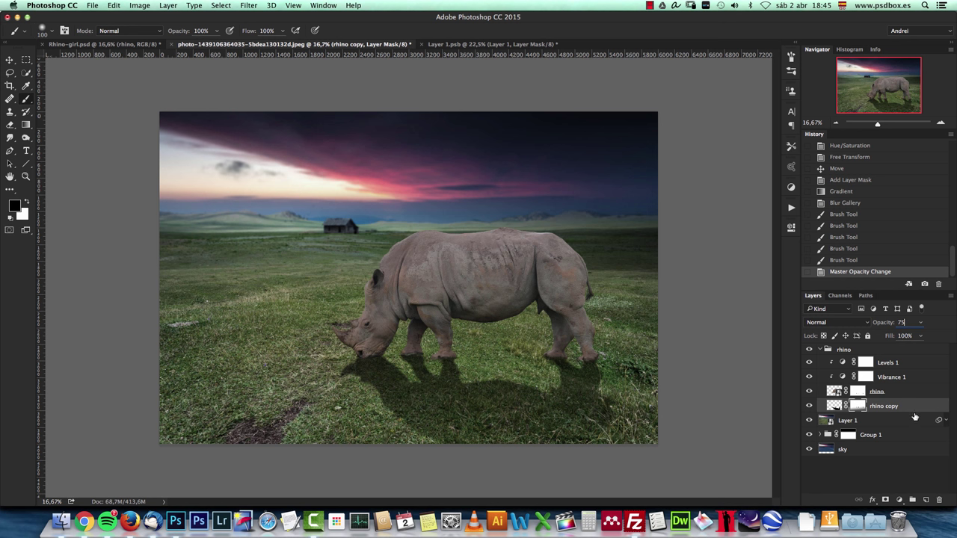
pyautogui.press('super+2')
pyautogui.click(925, 499)
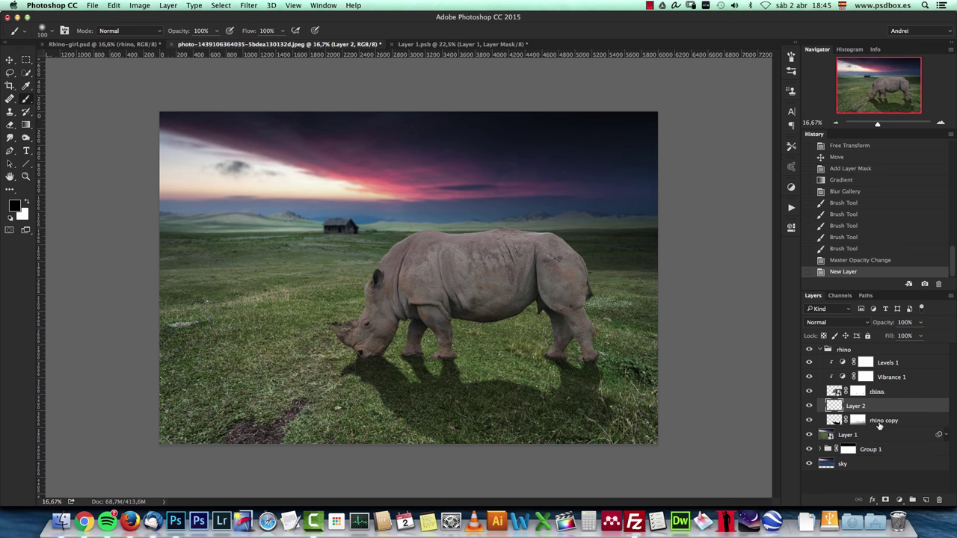
# Rename the rhino copy layer "rhino shadow" and the empty layer above it "soft shadow".
pyautogui.doubleClick(886, 420)
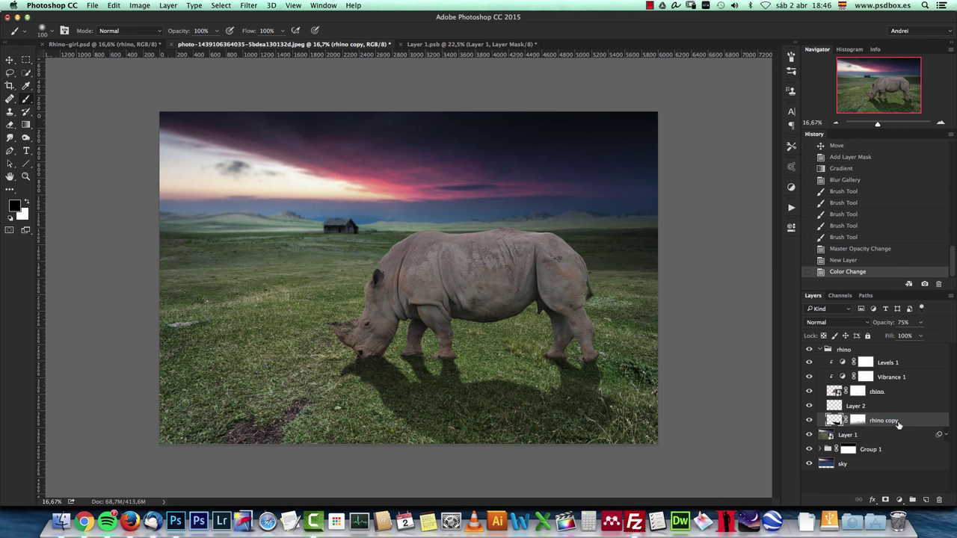
pyautogui.press('Right')
pyautogui.write('shadow')
pyautogui.press('Return')
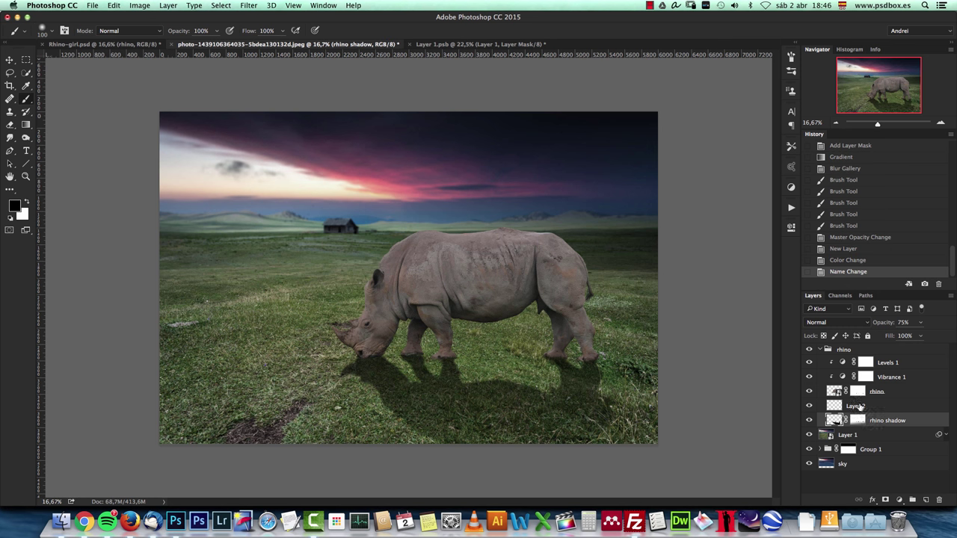
pyautogui.doubleClick(856, 406)
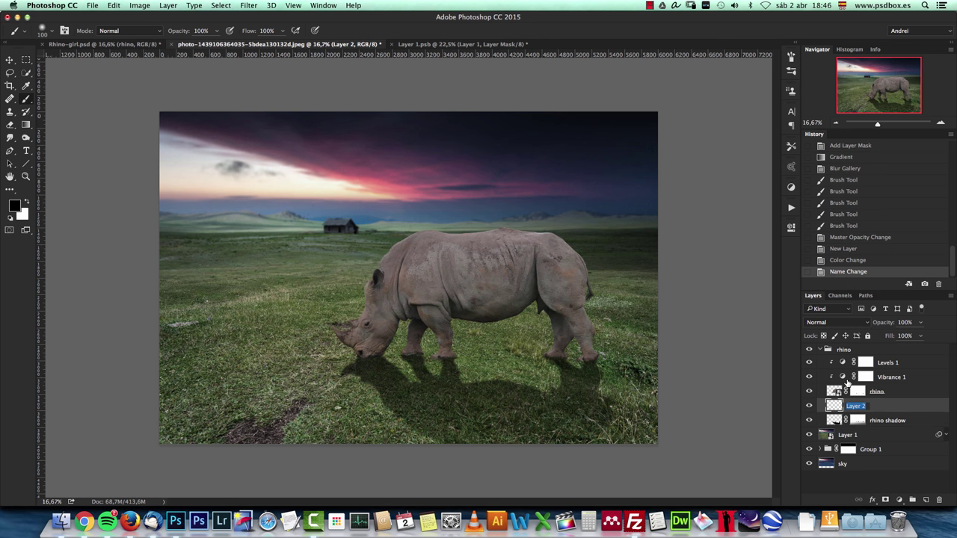
pyautogui.write('soft shadow')
pyautogui.press('Return')
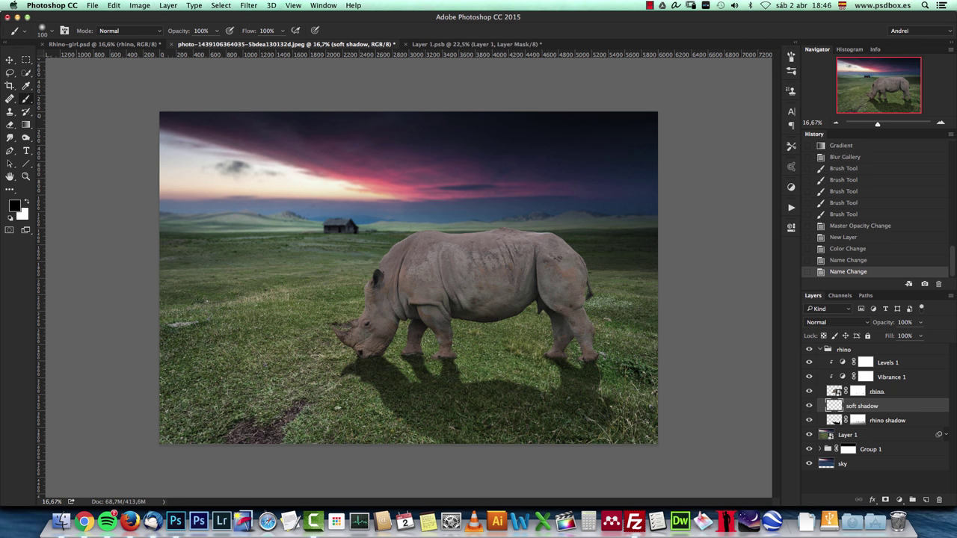
# Set the soft round brush to 400 px with 30% opacity and 30% flow, and try a stroke at the rhino's front feet.
pyautogui.rightClick(461, 271)
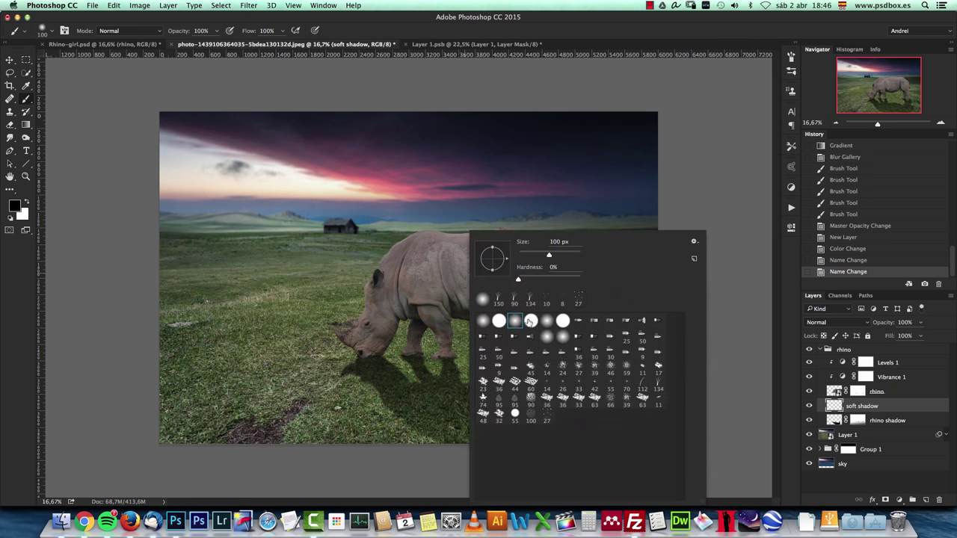
pyautogui.click(834, 407)
pyautogui.hotkey('shift', '3')
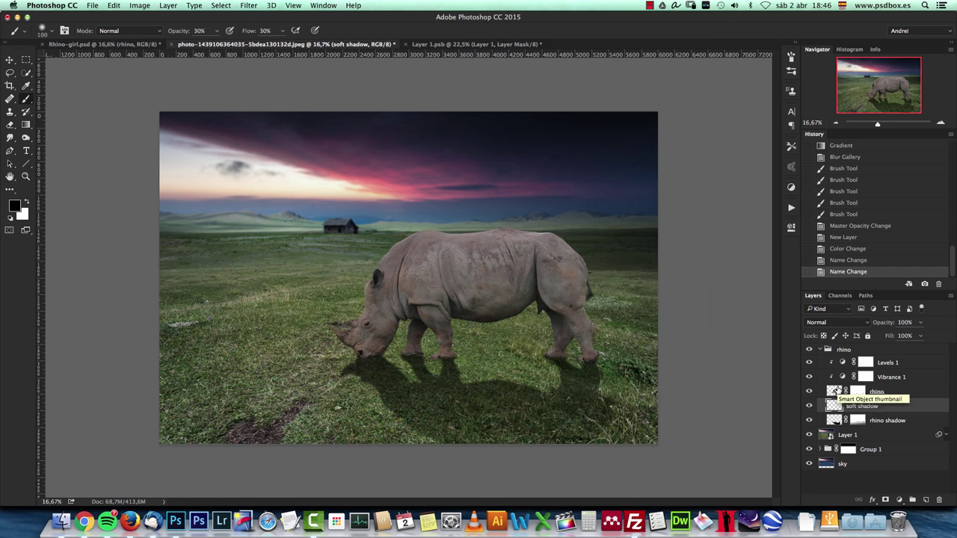
pyautogui.press(']')
pyautogui.press(']')
pyautogui.press(']')
pyautogui.moveTo(415, 356)
pyautogui.mouseDown()
pyautogui.moveTo(456, 361)
pyautogui.moveTo(479, 353)
pyautogui.mouseUp()
pyautogui.press('super+z')
# Enable Transfer for the brush and set its Opacity Jitter control to Pen Pressure.
pyautogui.click(791, 58)
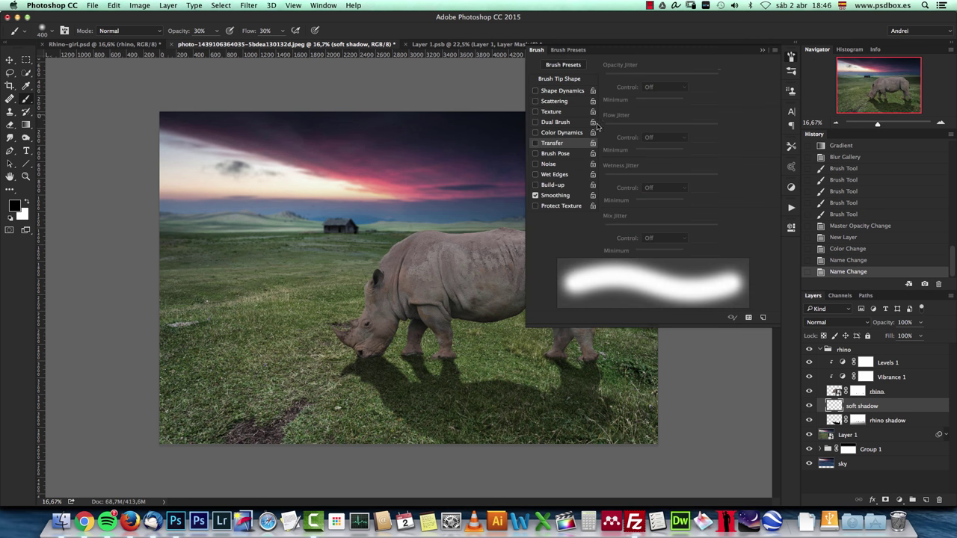
pyautogui.click(547, 143)
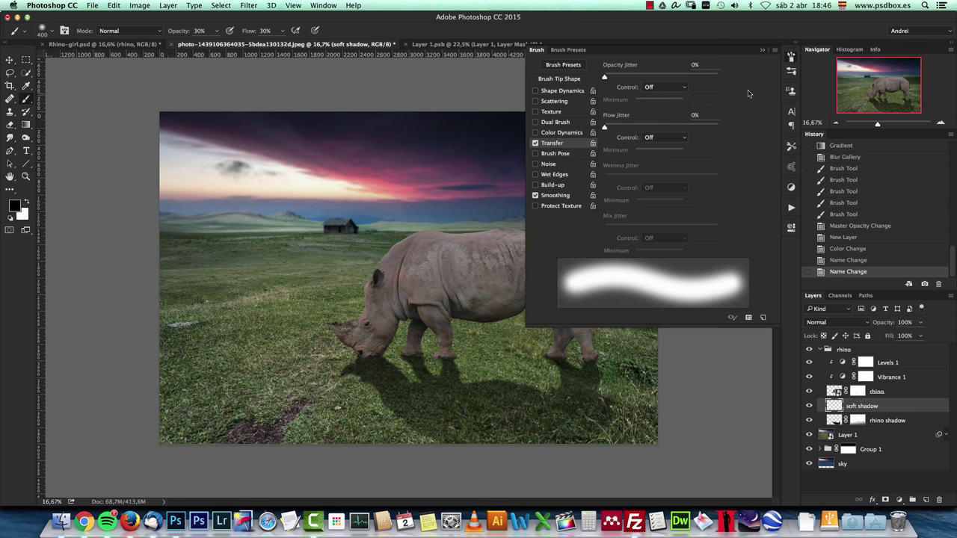
pyautogui.click(662, 88)
pyautogui.click(672, 106)
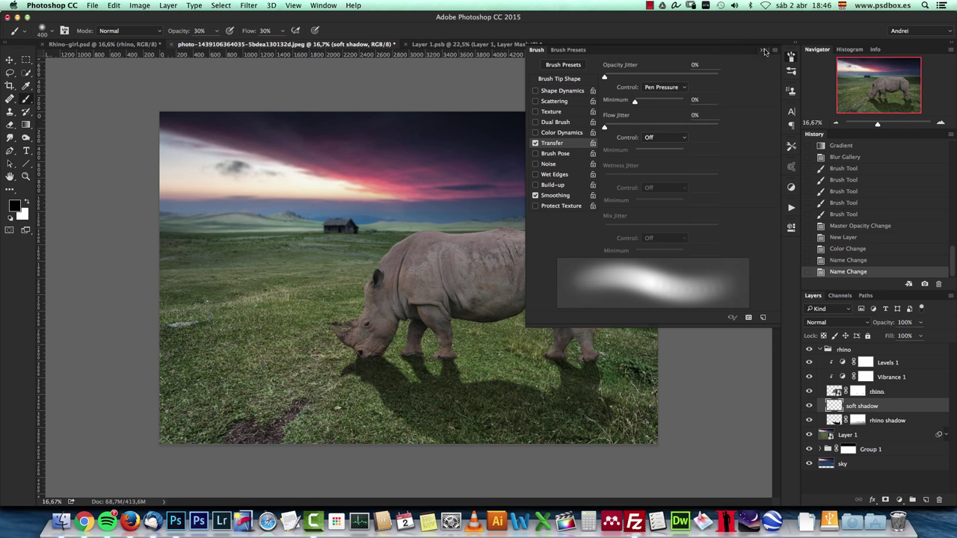
# Set the soft brush's tip spacing to 8%.
pyautogui.click(762, 50)
pyautogui.click(791, 58)
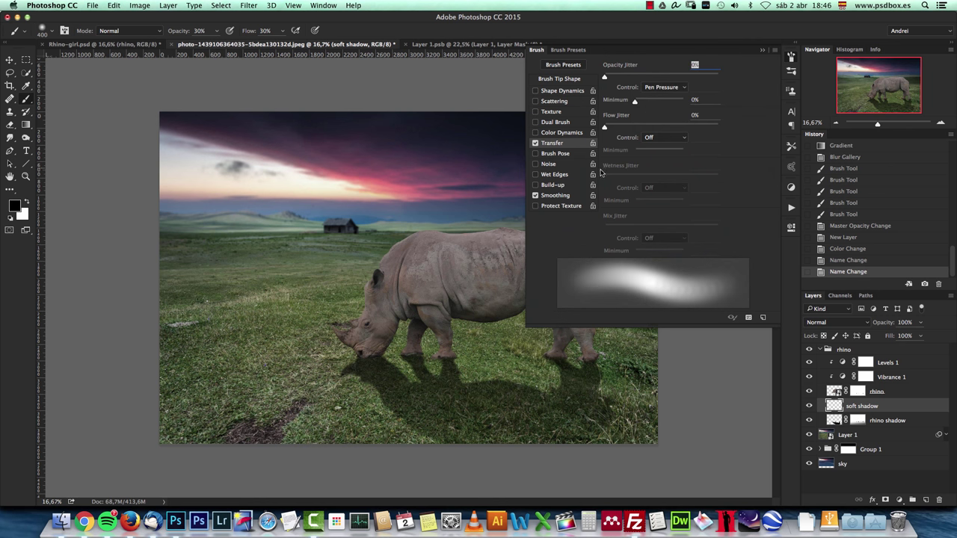
pyautogui.click(566, 79)
pyautogui.moveTo(617, 228); pyautogui.dragTo(607, 229)
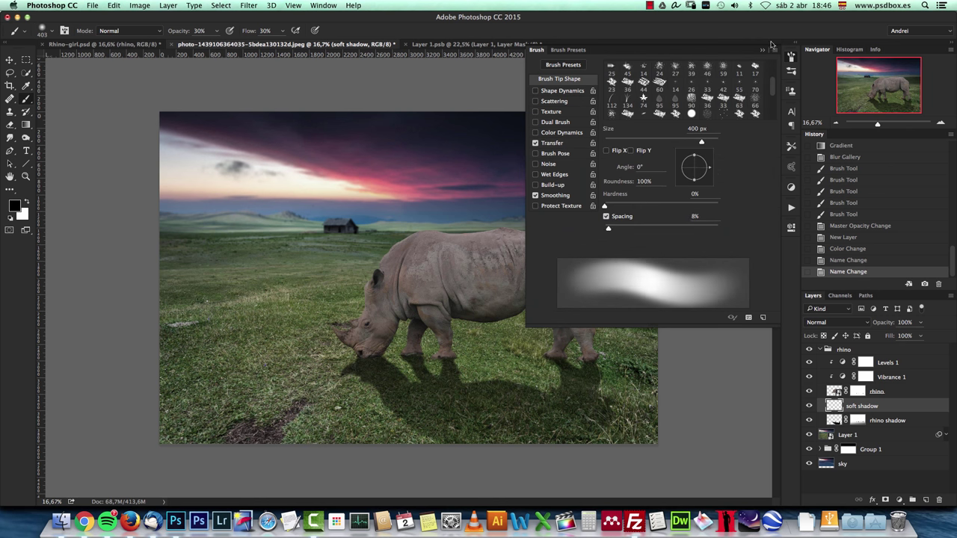
pyautogui.click(763, 51)
# Paint a contact shadow under the rhino's head and feet on the soft shadow layer, enlarging the brush to 600 px, and compare with the layer hidden.
pyautogui.moveTo(387, 352); pyautogui.dragTo(415, 360)
pyautogui.moveTo(418, 359)
pyautogui.mouseDown()
pyautogui.moveTo(438, 363)
pyautogui.moveTo(370, 357)
pyautogui.mouseUp()
pyautogui.click(370, 357)
pyautogui.click(546, 358)
pyautogui.moveTo(546, 358)
pyautogui.mouseDown()
pyautogui.moveTo(590, 364)
pyautogui.moveTo(467, 374)
pyautogui.moveTo(504, 371)
pyautogui.mouseUp()
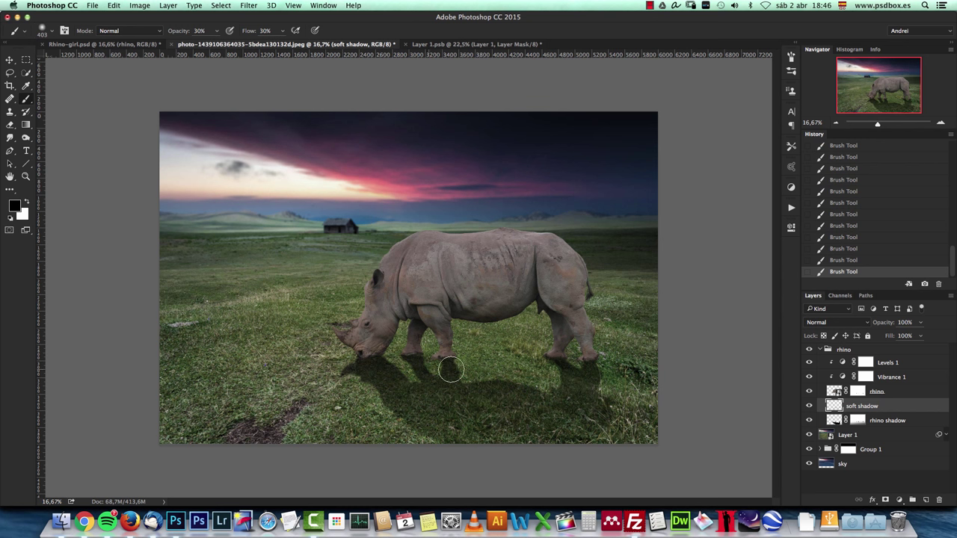
pyautogui.press(']')
pyautogui.press(']')
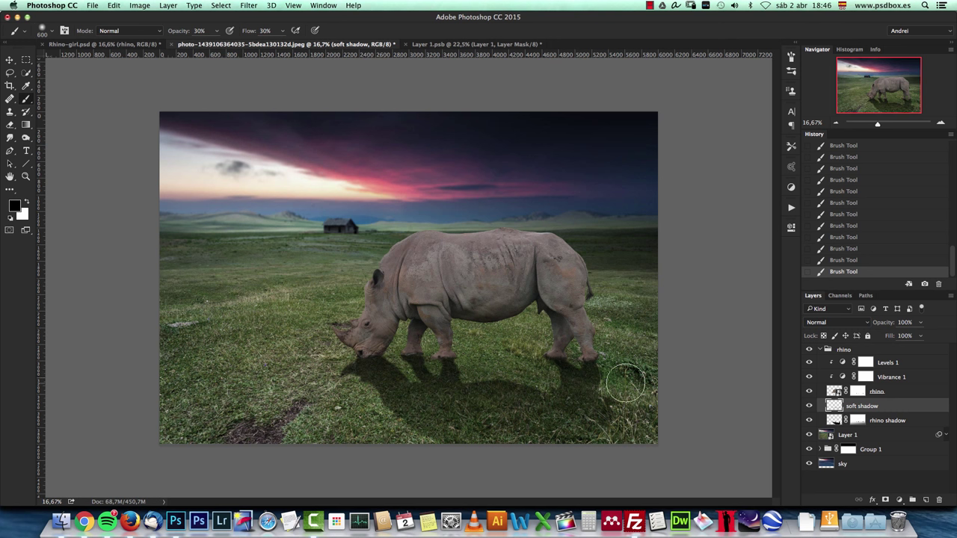
pyautogui.click(809, 406)
pyautogui.click(808, 406)
# Add a new layer clipped to the rhino layer, name it "body shadows" and set its blend mode to Multiply.
pyautogui.click(901, 393)
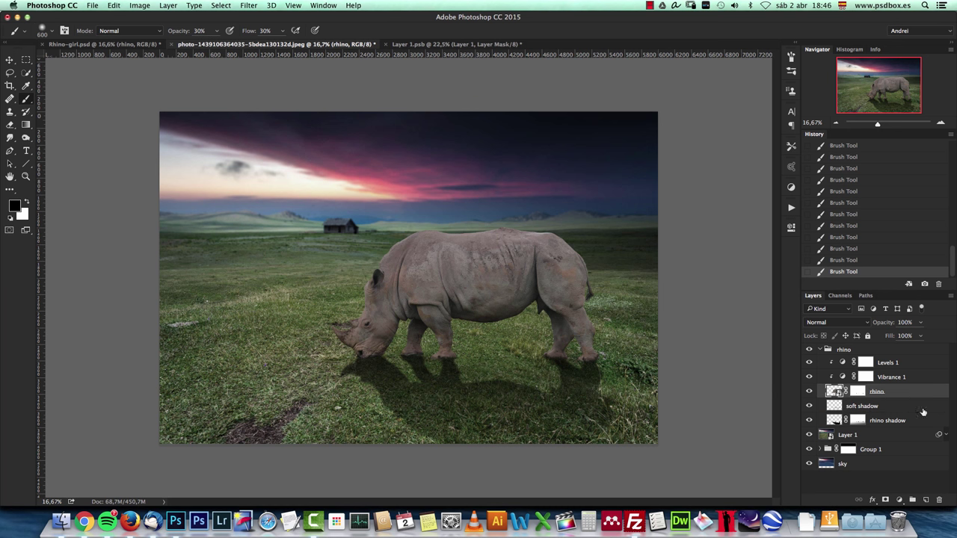
pyautogui.click(926, 500)
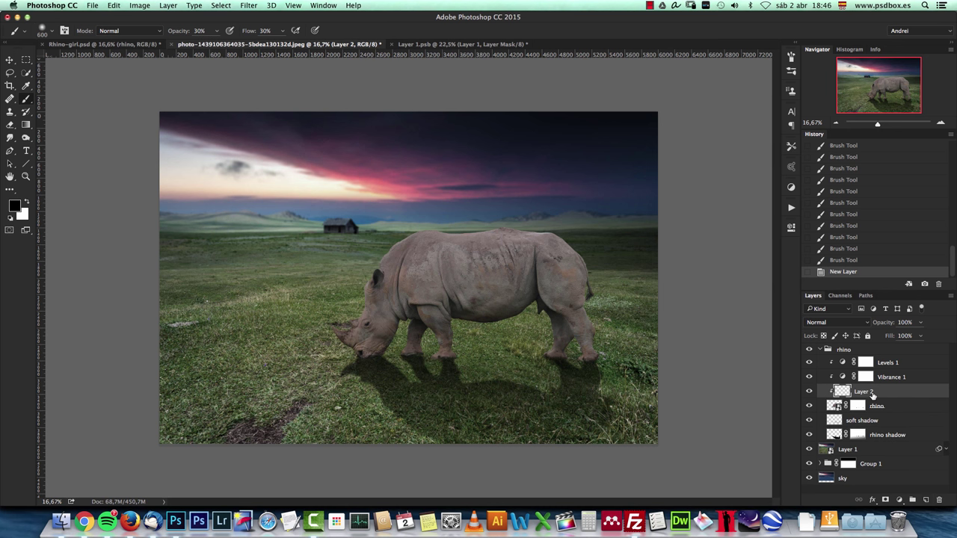
pyautogui.doubleClick(864, 392)
pyautogui.write('body shadows')
pyautogui.press('Return')
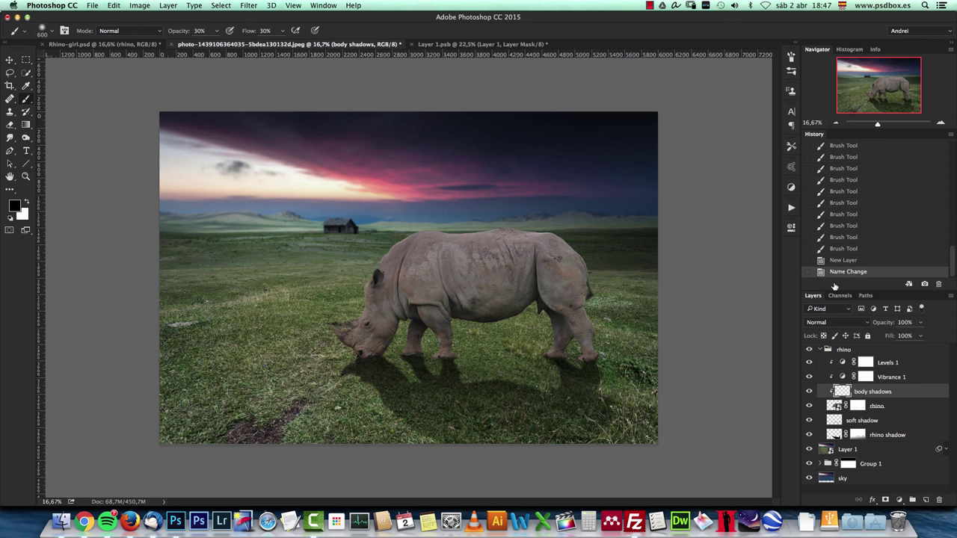
pyautogui.click(839, 325)
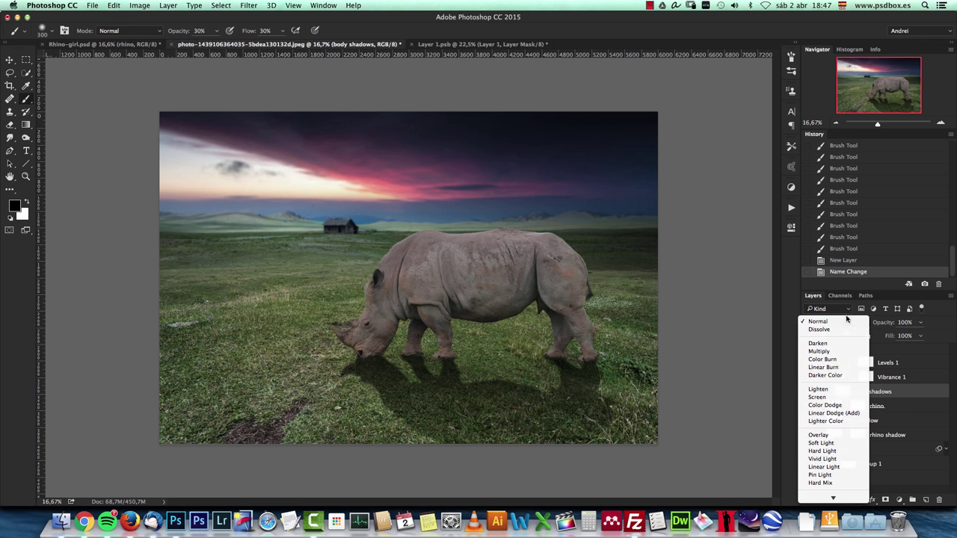
pyautogui.click(825, 351)
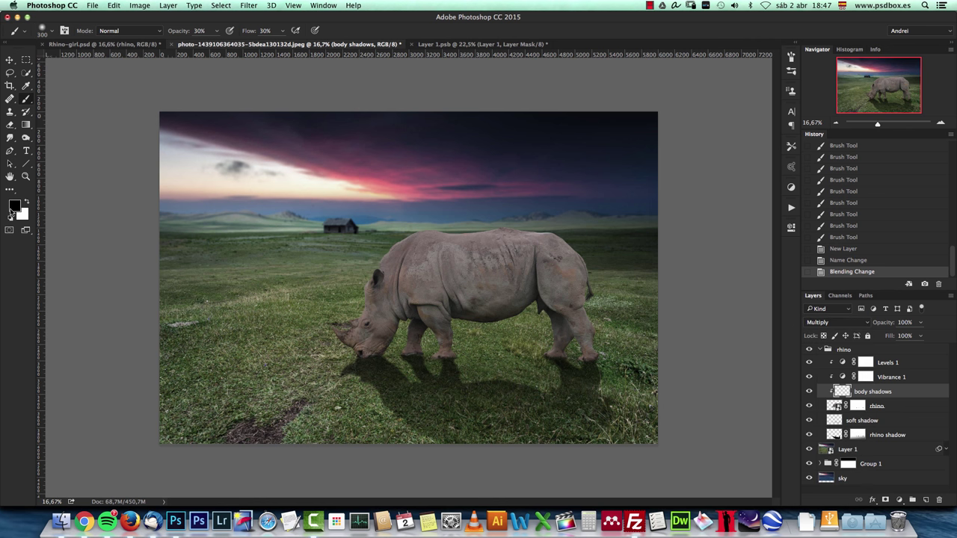
# Sample the rhino's skin as the foreground colour and darken it to a nearly black brown.
pyautogui.click(14, 209)
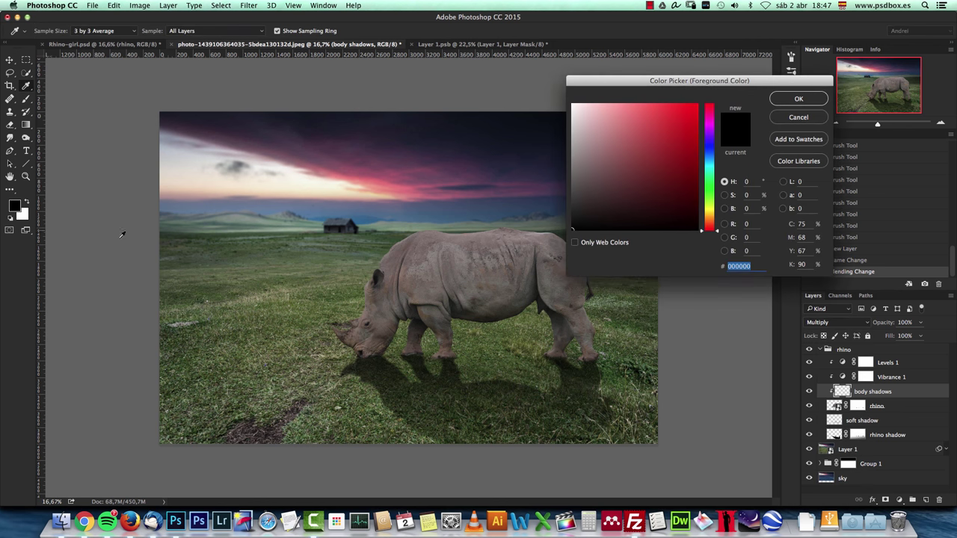
pyautogui.click(376, 330)
pyautogui.moveTo(619, 206); pyautogui.dragTo(608, 219)
pyautogui.click(799, 98)
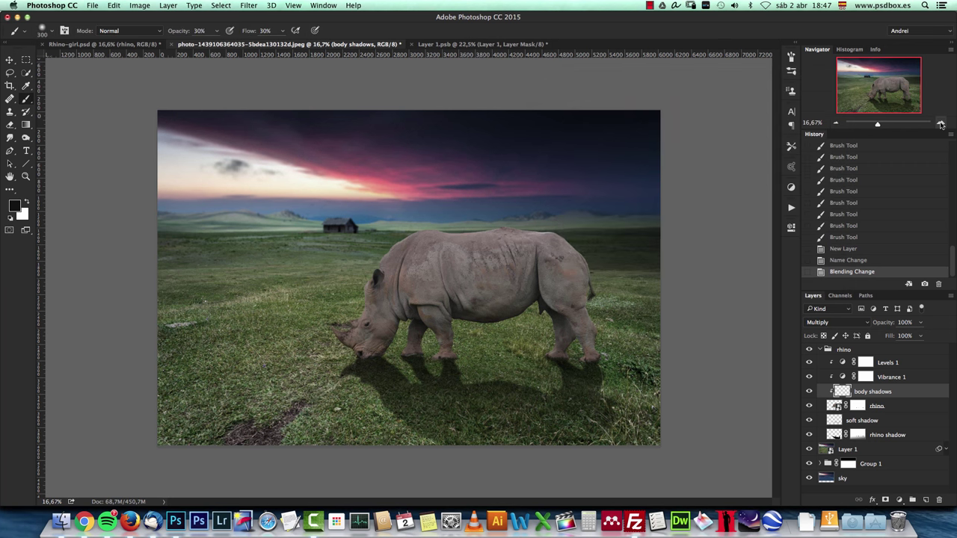
pyautogui.press('super+plus')
pyautogui.click(15, 207)
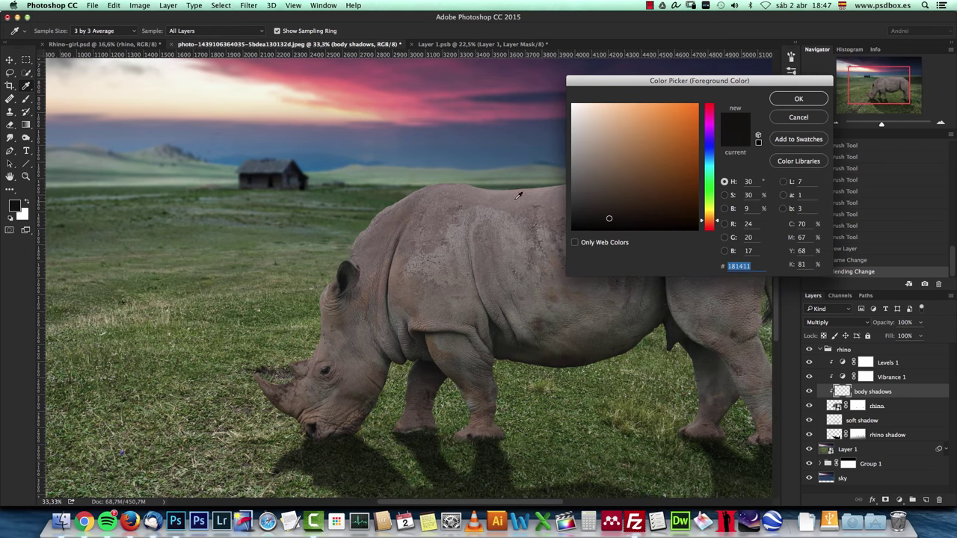
pyautogui.moveTo(608, 218); pyautogui.dragTo(599, 216)
pyautogui.click(798, 99)
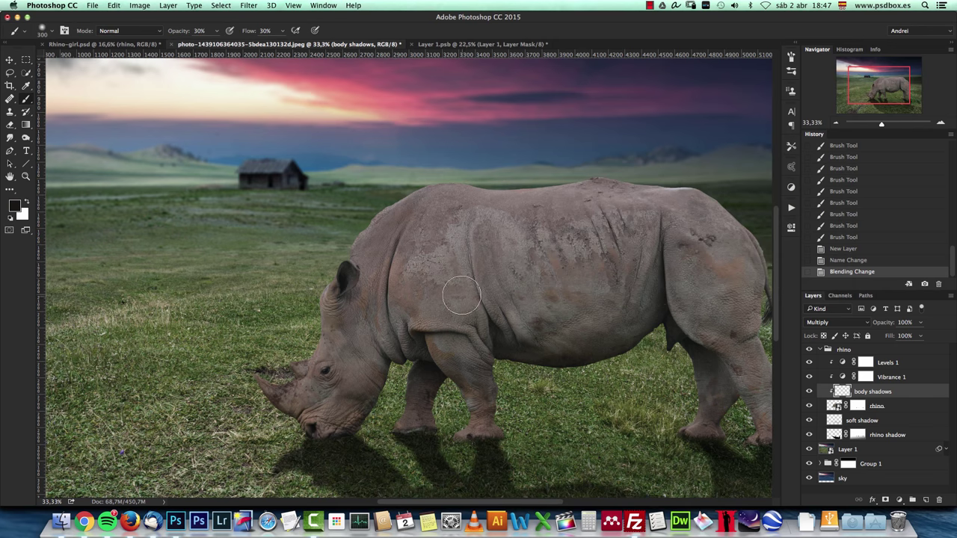
# Shade the rhino's lower head, horn and front legs on the body shadows layer, reducing the brush to 200 px.
pyautogui.moveTo(363, 384)
pyautogui.mouseDown()
pyautogui.moveTo(392, 323)
pyautogui.moveTo(417, 373)
pyautogui.moveTo(376, 429)
pyautogui.moveTo(363, 397)
pyautogui.moveTo(312, 408)
pyautogui.mouseUp()
pyautogui.press('[')
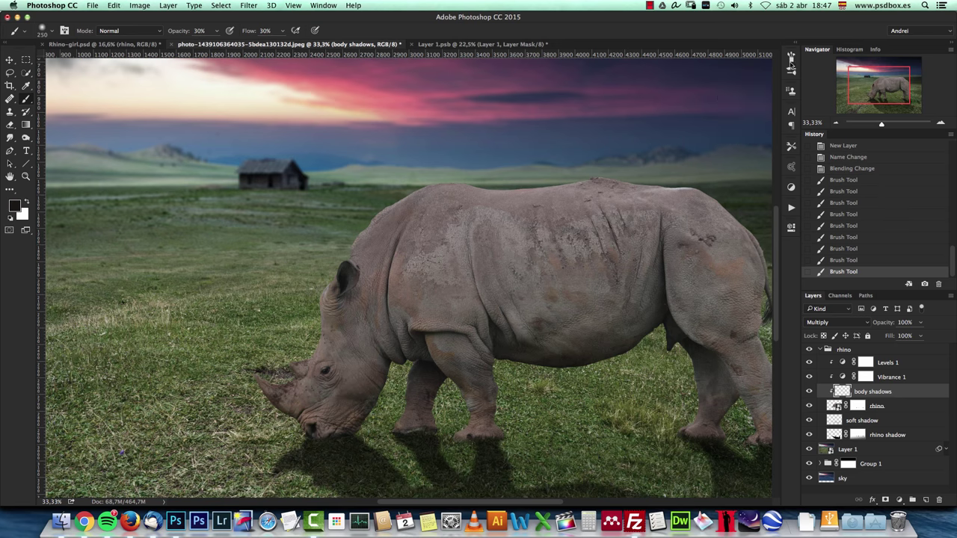
pyautogui.click(789, 59)
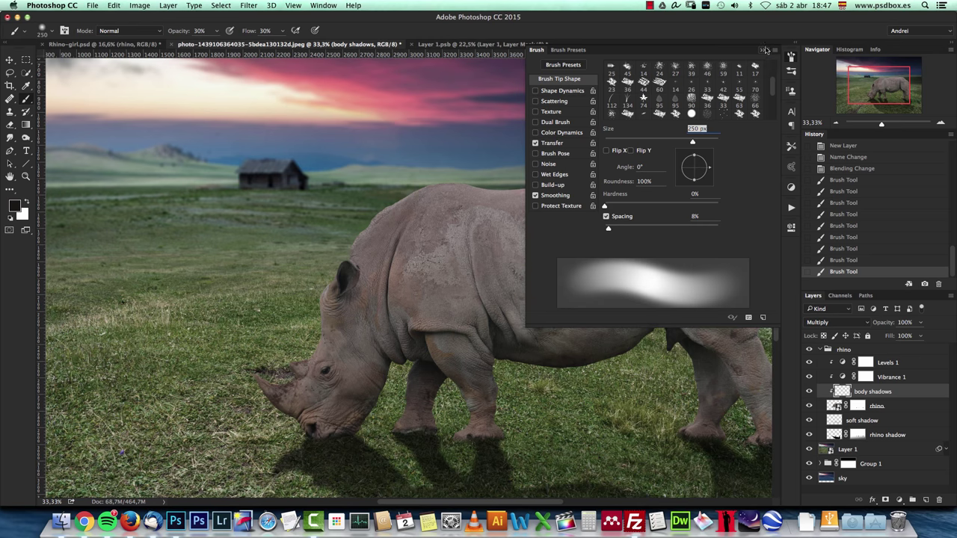
pyautogui.click(764, 51)
pyautogui.press('[')
pyautogui.moveTo(284, 394); pyautogui.dragTo(271, 390)
pyautogui.moveTo(270, 390); pyautogui.dragTo(327, 395)
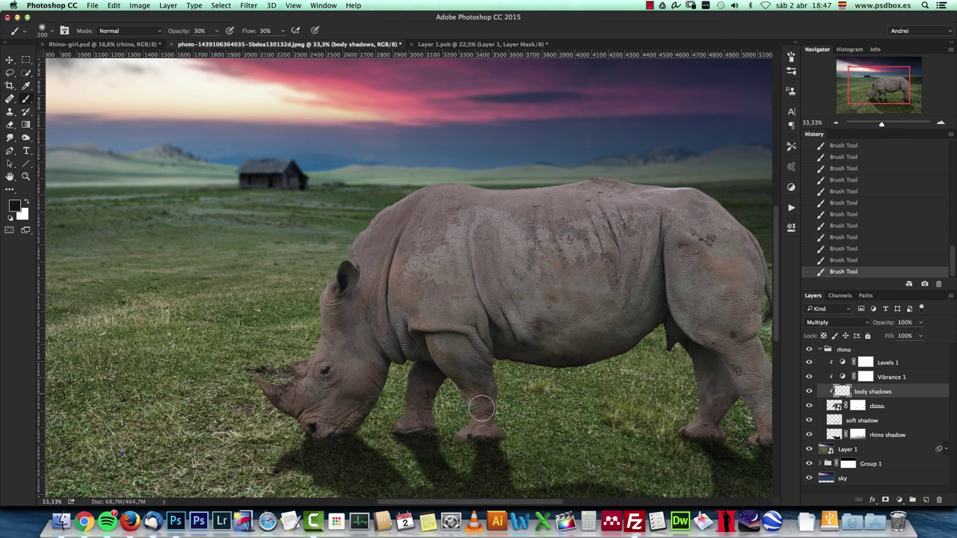
pyautogui.click(835, 123)
pyautogui.press('super+minus')
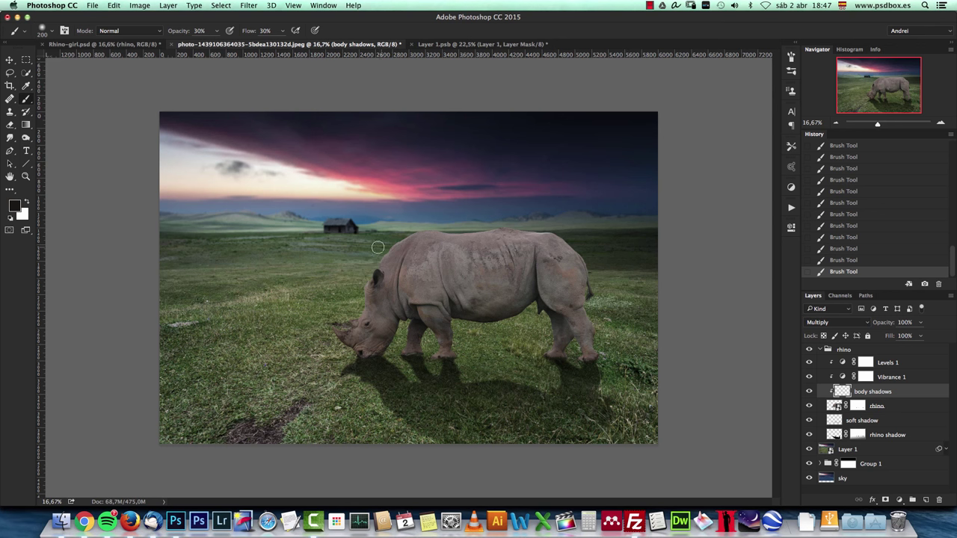
# Shade the rhino's hind legs, belly, flank and neck with the soft brush at about 300 px.
pyautogui.press(']')
pyautogui.press(']')
pyautogui.press(']')
pyautogui.moveTo(570, 323)
pyautogui.mouseDown()
pyautogui.moveTo(578, 294)
pyautogui.moveTo(553, 301)
pyautogui.moveTo(530, 283)
pyautogui.moveTo(515, 297)
pyautogui.moveTo(457, 277)
pyautogui.moveTo(524, 268)
pyautogui.moveTo(456, 264)
pyautogui.mouseUp()
pyautogui.press(']')
pyautogui.press(']')
pyautogui.press('[')
pyautogui.press('[')
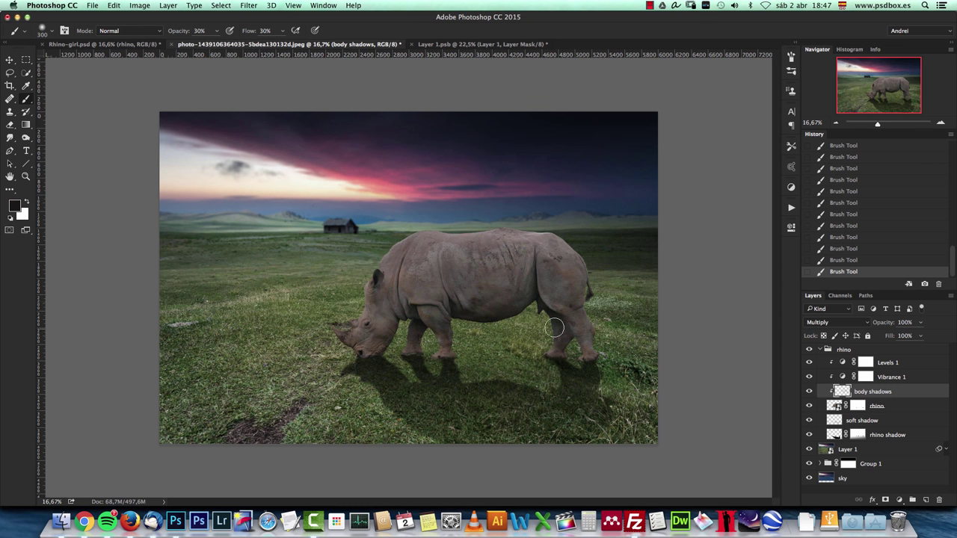
pyautogui.press('[')
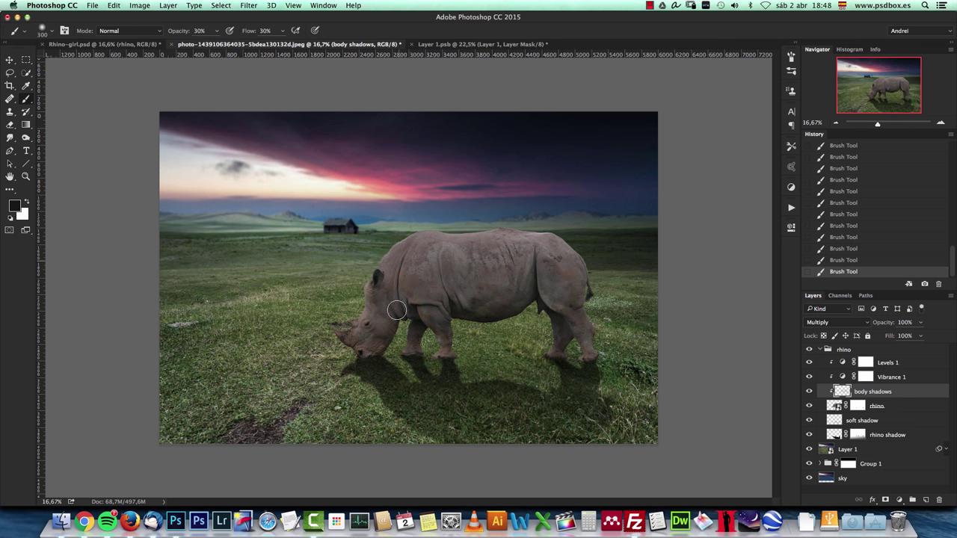
# Darken the rhino's feet with a 175 px brush and its hindquarters and flank with a 400 px brush.
pyautogui.press('[')
pyautogui.press('[')
pyautogui.press('[')
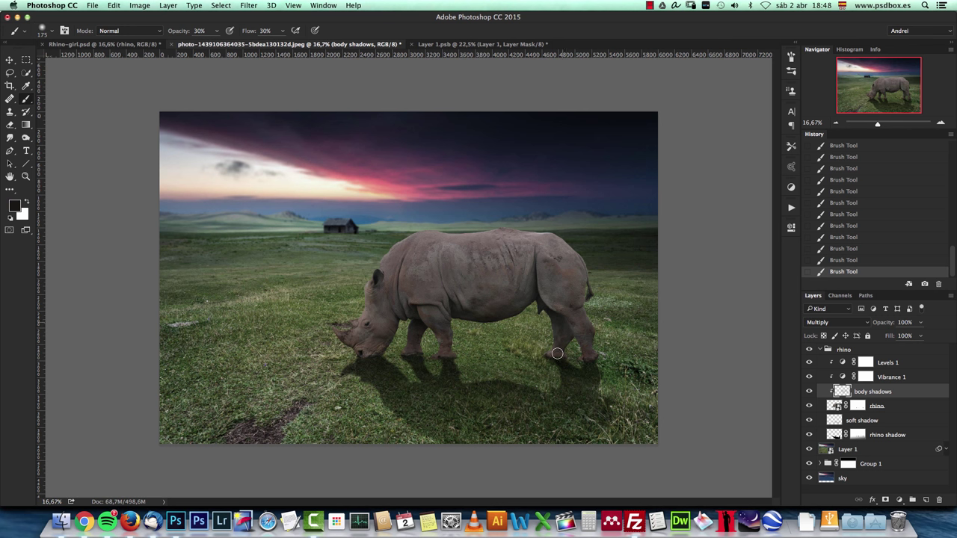
pyautogui.press(']')
pyautogui.press(']')
pyautogui.press(']')
pyautogui.press(']')
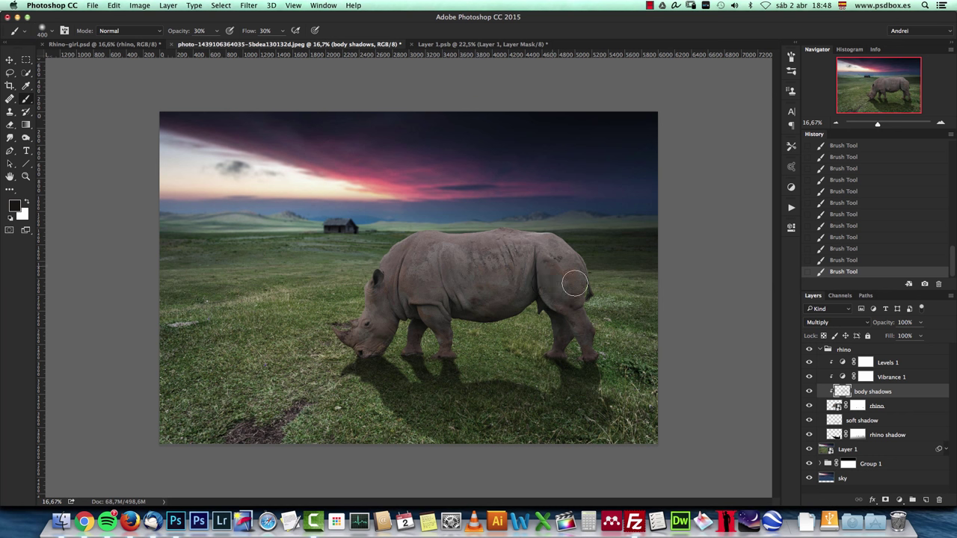
pyautogui.moveTo(516, 298)
pyautogui.mouseDown()
pyautogui.moveTo(448, 273)
pyautogui.moveTo(521, 275)
pyautogui.moveTo(466, 281)
pyautogui.moveTo(467, 260)
pyautogui.moveTo(544, 260)
pyautogui.mouseUp()
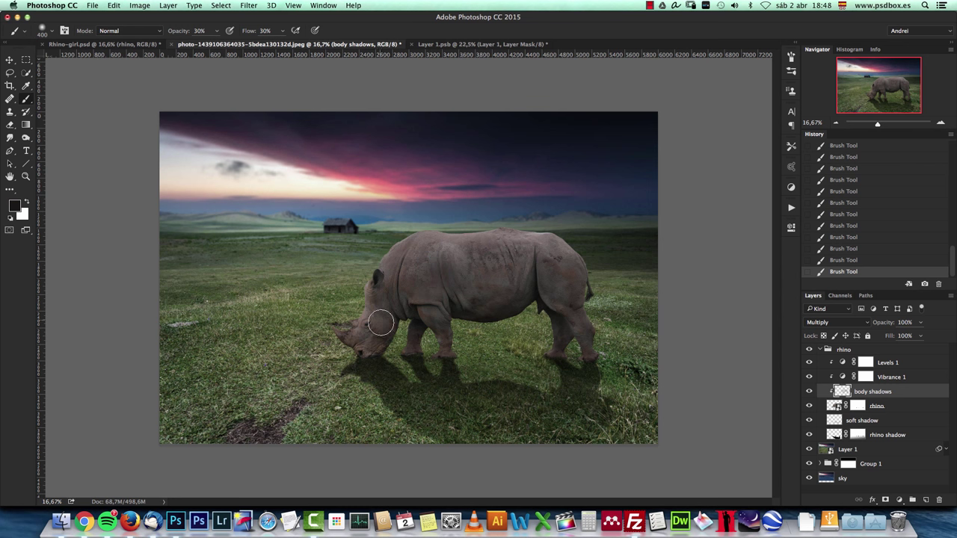
# Deepen the shading on the rhino's head, back and shoulder, varying the brush size from 200 to 600 px.
pyautogui.press('[')
pyautogui.press('[')
pyautogui.press('[')
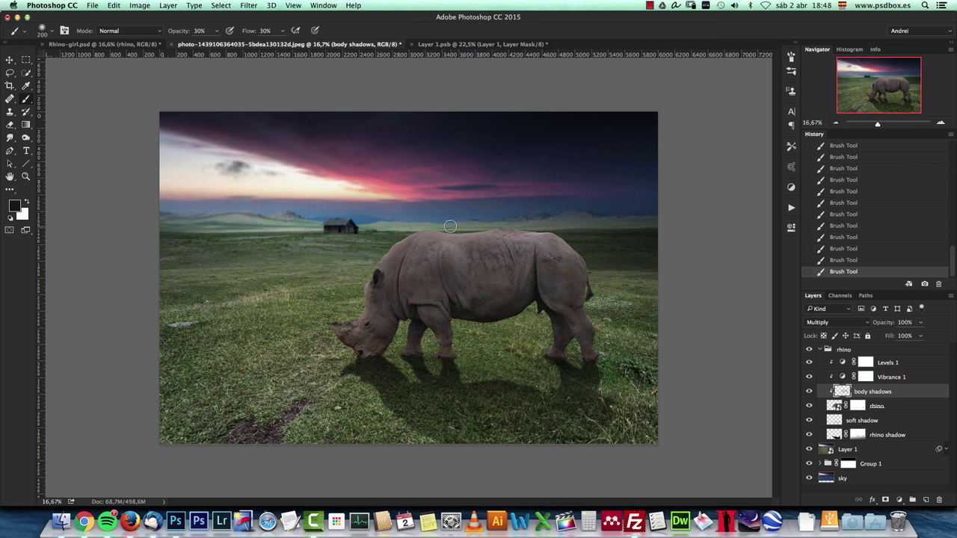
pyautogui.press(']')
pyautogui.press(']')
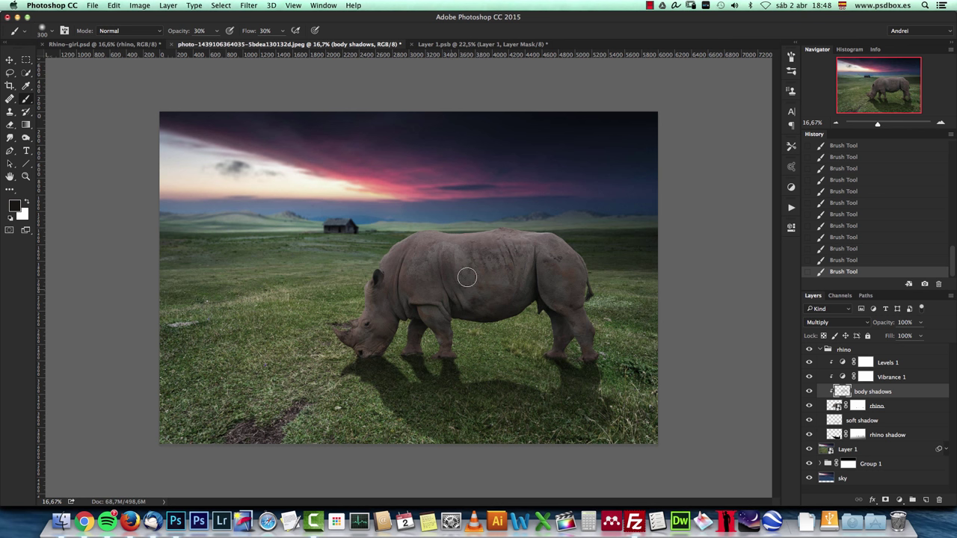
pyautogui.press(']')
pyautogui.press(']')
pyautogui.press(']')
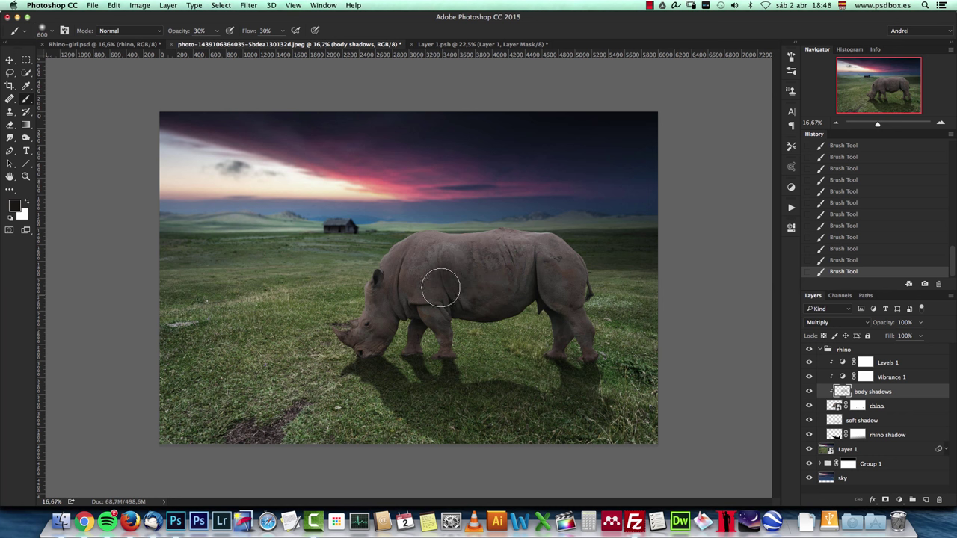
# Try erasing the shading behind the rhino's shoulder at 100% opacity, and undo the eraser strokes.
pyautogui.press('e')
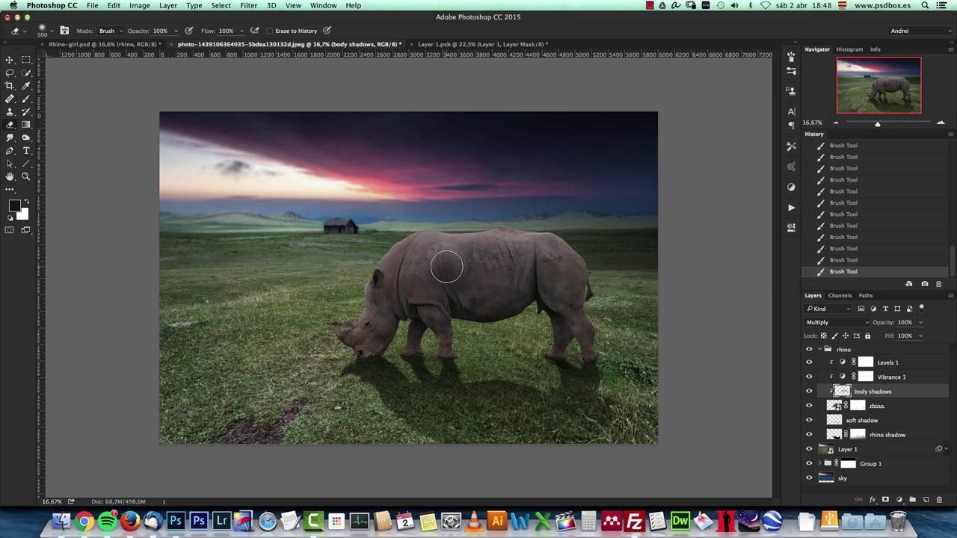
pyautogui.moveTo(444, 264); pyautogui.dragTo(448, 273)
pyautogui.click(449, 273)
pyautogui.press('alt+super+z')
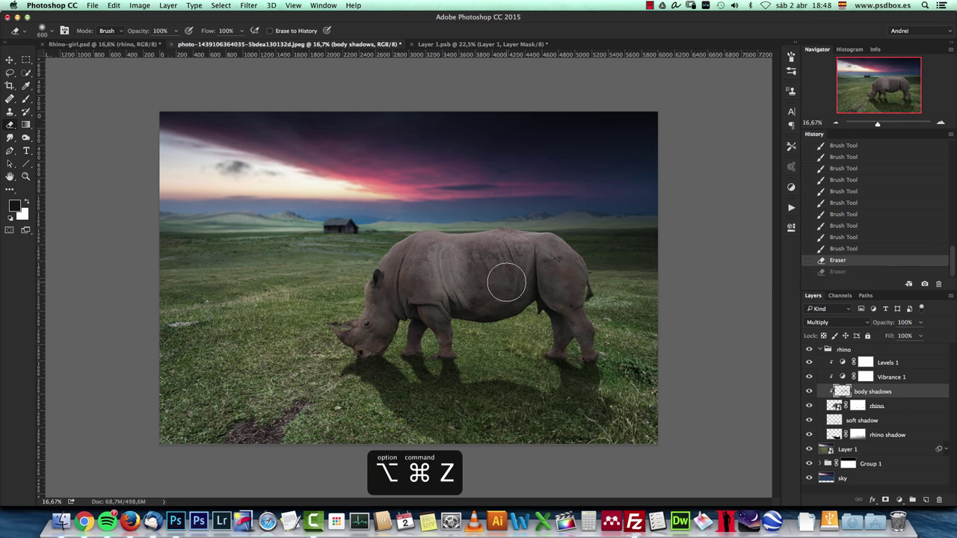
pyautogui.press('alt+super+z')
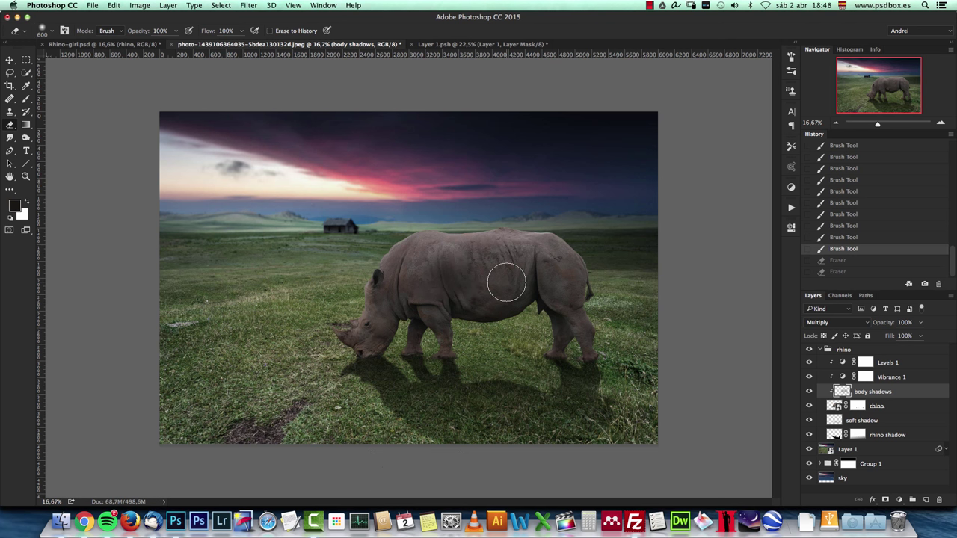
# Try lightening the shading on the rhino's flank with the Eraser at 20% opacity and flow, and undo the strokes.
pyautogui.moveTo(506, 284)
pyautogui.mouseDown()
pyautogui.moveTo(493, 248)
pyautogui.moveTo(454, 272)
pyautogui.moveTo(446, 266)
pyautogui.moveTo(469, 309)
pyautogui.mouseUp()
pyautogui.press('alt+super+z')
pyautogui.press('alt+super+z')
pyautogui.press('alt+super+z')
pyautogui.press('alt+super+z')
pyautogui.press('alt+super+z')
pyautogui.press('alt+super+z')
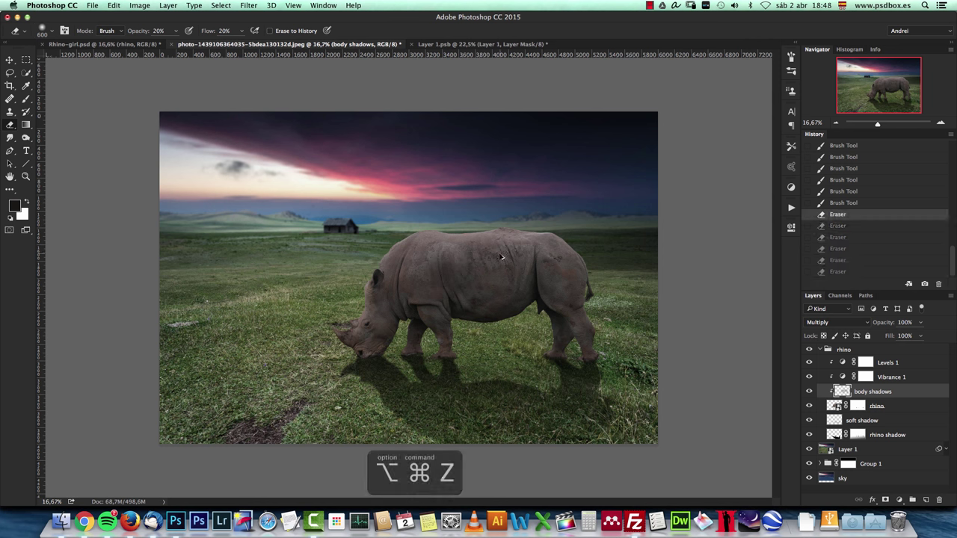
# Continue shading the rhino's body with the brush at 300 px.
pyautogui.press('b')
pyautogui.press('[')
pyautogui.press('[')
pyautogui.press('[')
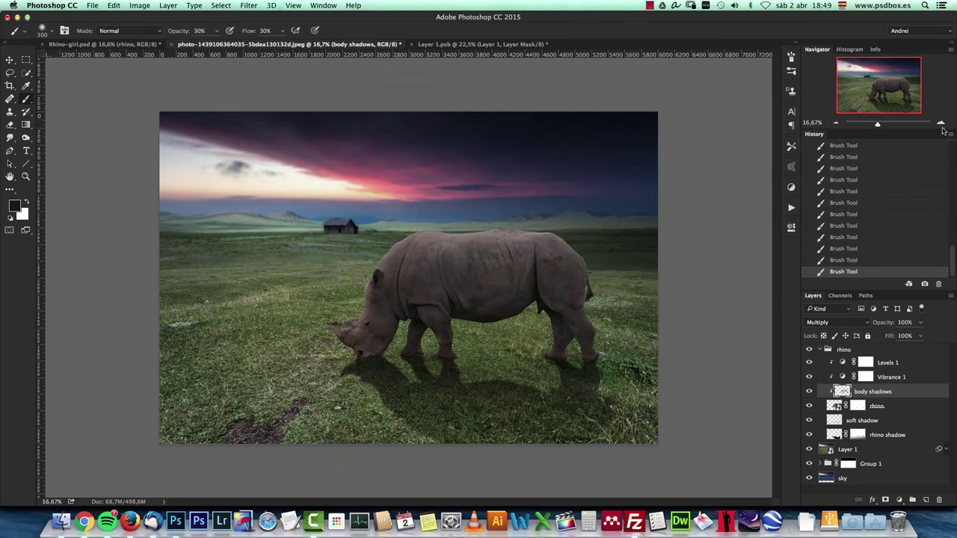
# Add a new empty layer above the Levels 1 adjustment in the rhino group.
pyautogui.press('super+plus')
pyautogui.press('super+plus')
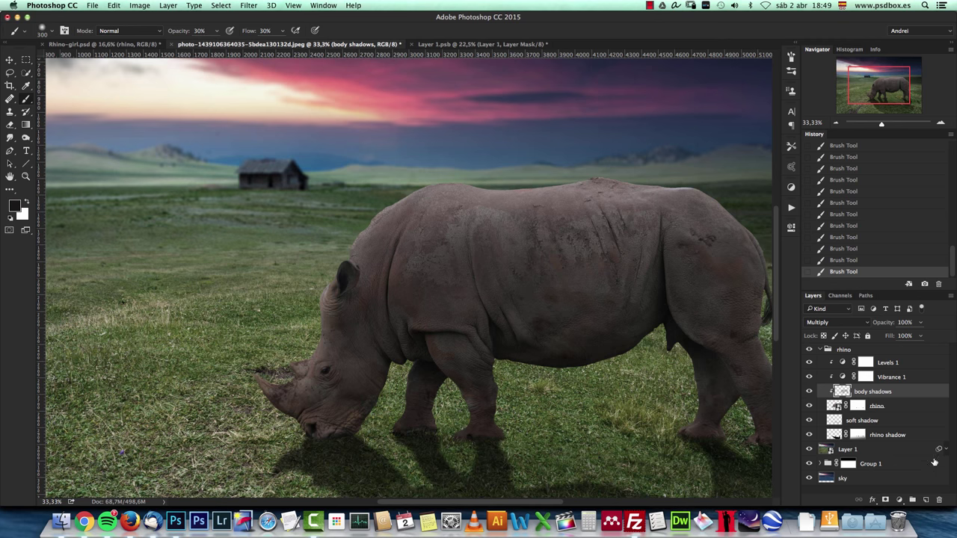
pyautogui.click(924, 367)
pyautogui.click(925, 499)
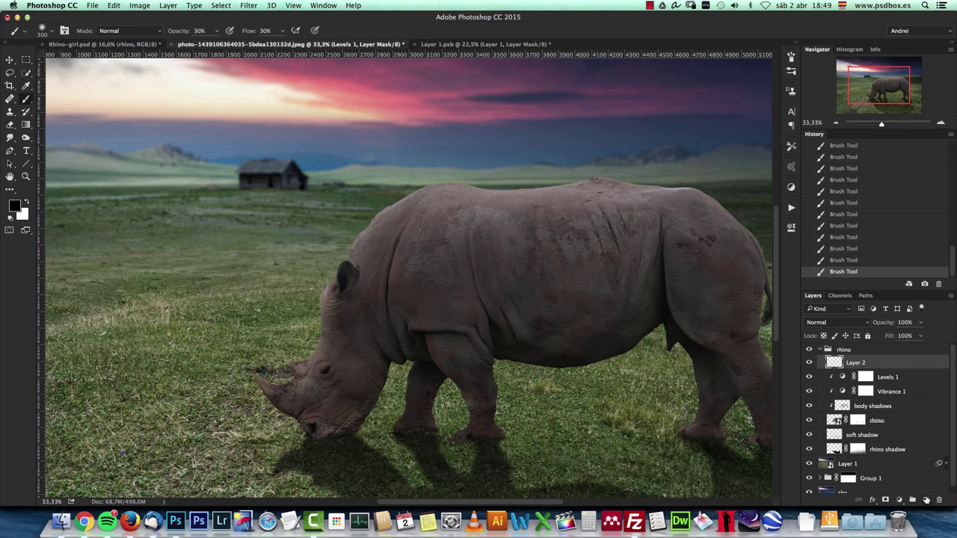
# Set the brush to 35 px with 62% hardness, 100% opacity and 100% flow.
pyautogui.rightClick(432, 205)
pyautogui.moveTo(489, 247)
pyautogui.mouseDown()
pyautogui.moveTo(520, 250)
pyautogui.moveTo(492, 226)
pyautogui.mouseUp()
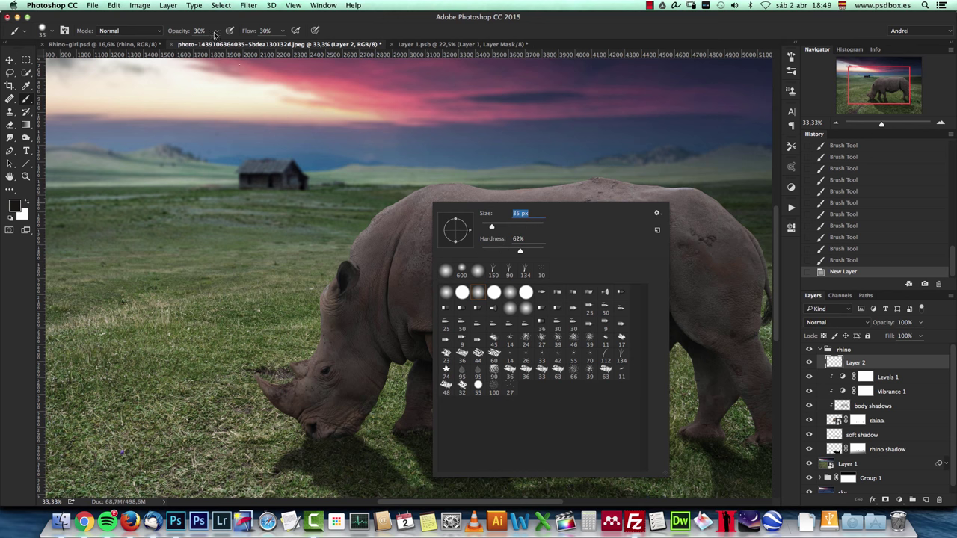
pyautogui.press('Return')
pyautogui.press('0')
pyautogui.hotkey('shift', '0')
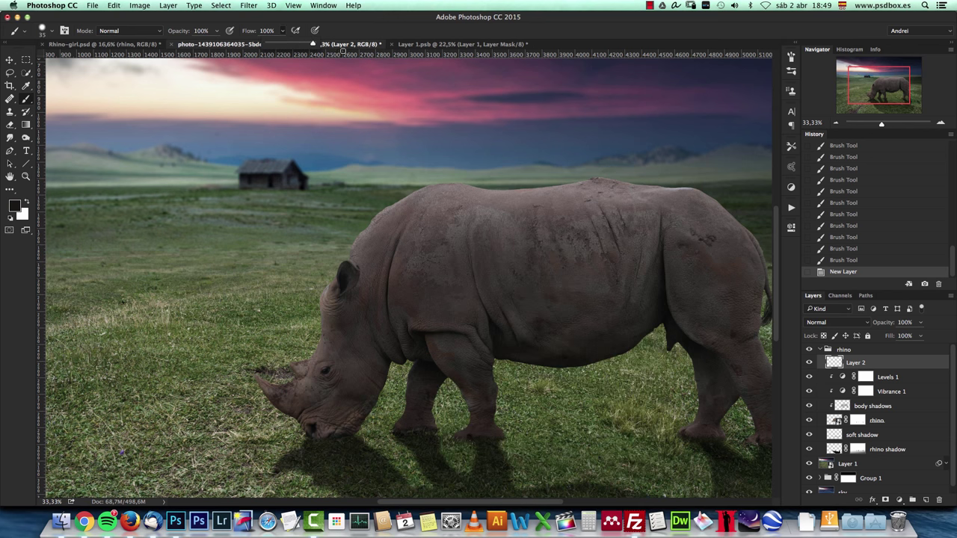
# Outline the rhino's forehead and its back in white on the new layer to mark the areas for highlights.
pyautogui.click(28, 202)
pyautogui.moveTo(324, 283)
pyautogui.mouseDown()
pyautogui.moveTo(284, 373)
pyautogui.moveTo(321, 371)
pyautogui.moveTo(325, 288)
pyautogui.mouseUp()
pyautogui.moveTo(398, 193)
pyautogui.mouseDown()
pyautogui.moveTo(352, 227)
pyautogui.moveTo(405, 228)
pyautogui.moveTo(468, 202)
pyautogui.moveTo(605, 193)
pyautogui.moveTo(725, 201)
pyautogui.moveTo(560, 160)
pyautogui.moveTo(405, 182)
pyautogui.mouseUp()
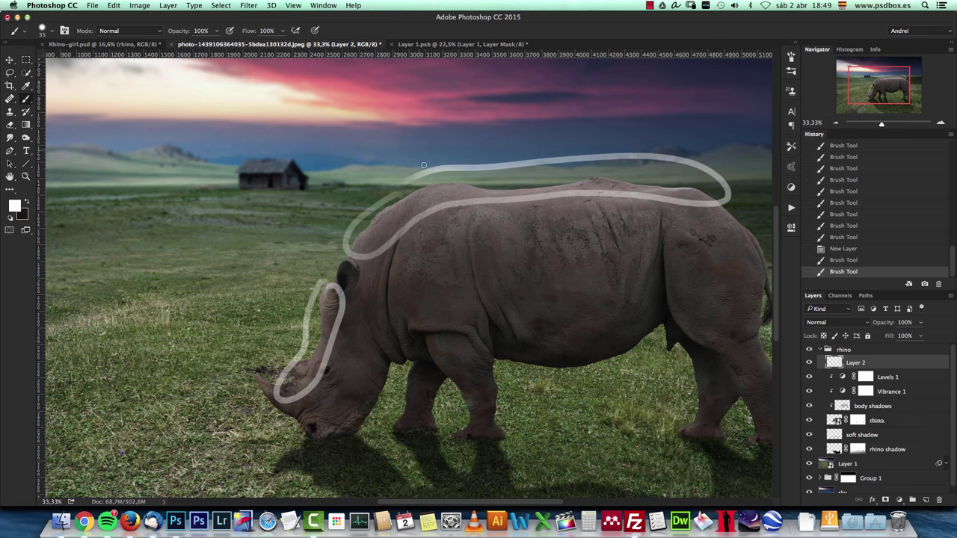
# Delete the layer with the white highlight outlines and add a new empty layer above the collapsed rhino group.
pyautogui.moveTo(947, 362); pyautogui.dragTo(939, 500)
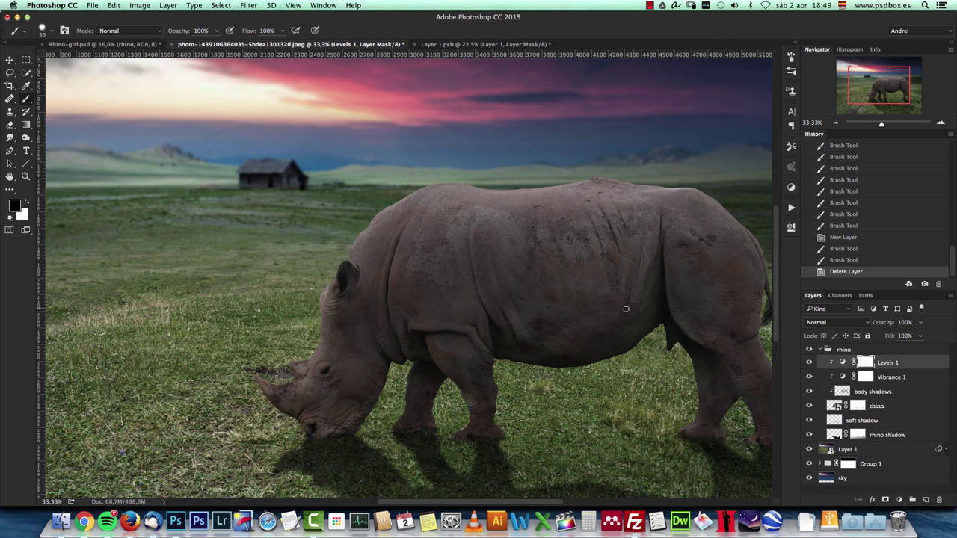
pyautogui.click(836, 123)
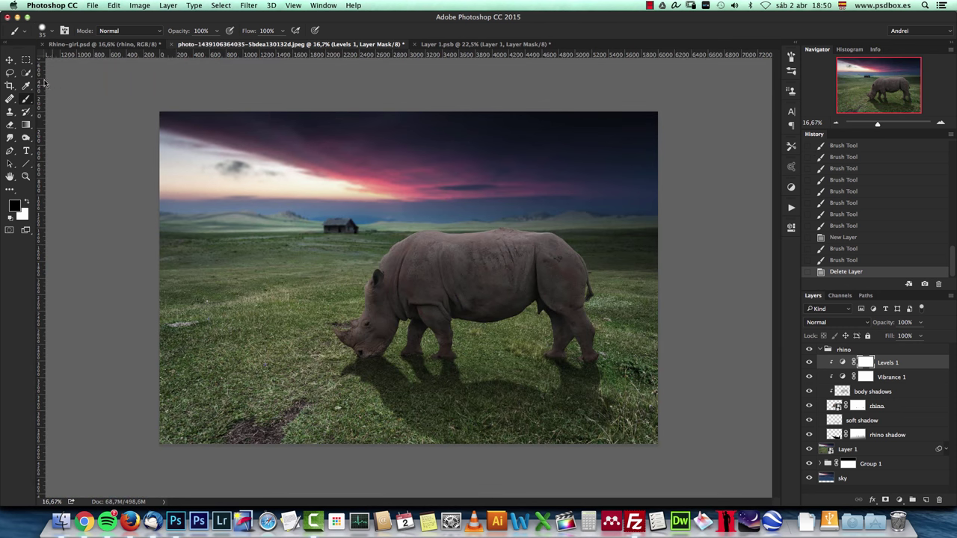
pyautogui.press('m')
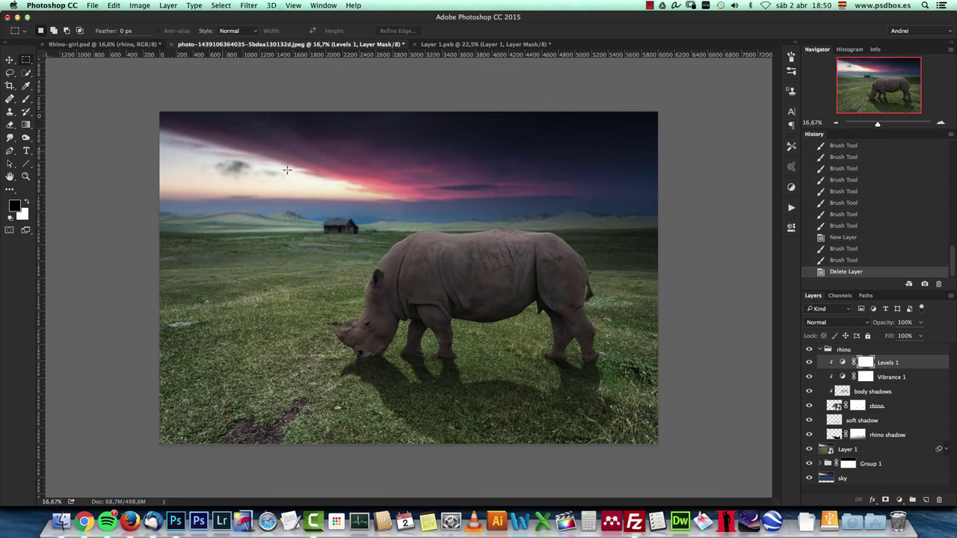
pyautogui.click(820, 349)
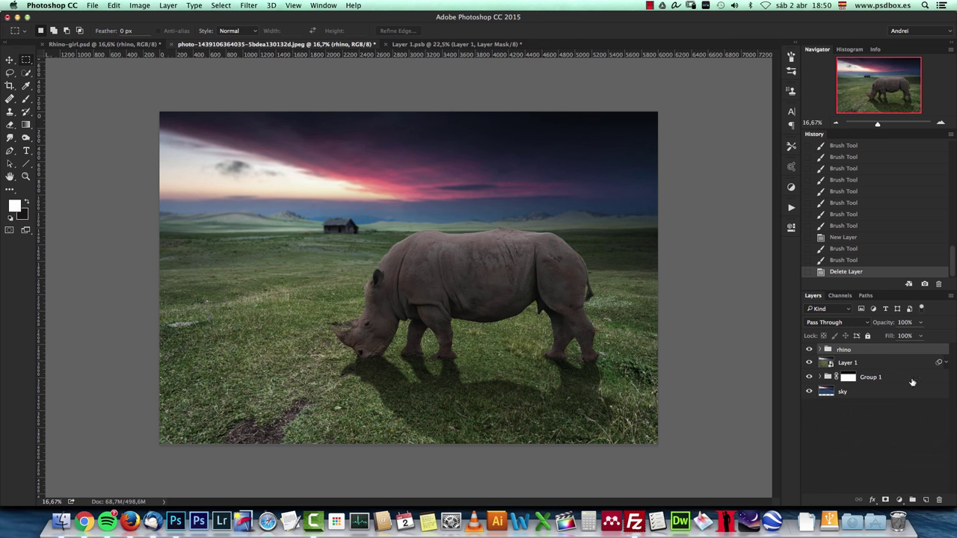
pyautogui.click(926, 498)
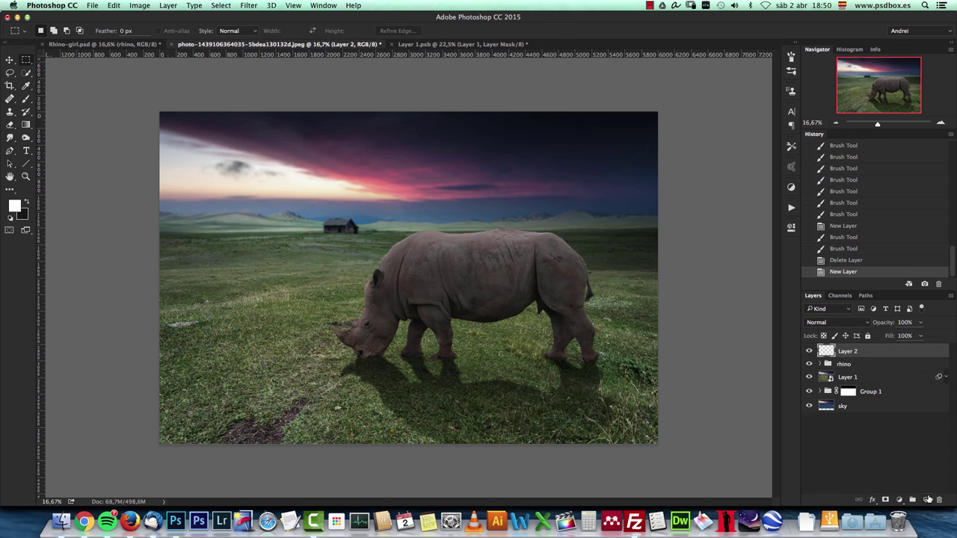
# Switch to Rhino-girl.psd and open the girl's smart object contents from its girl group.
pyautogui.click(138, 45)
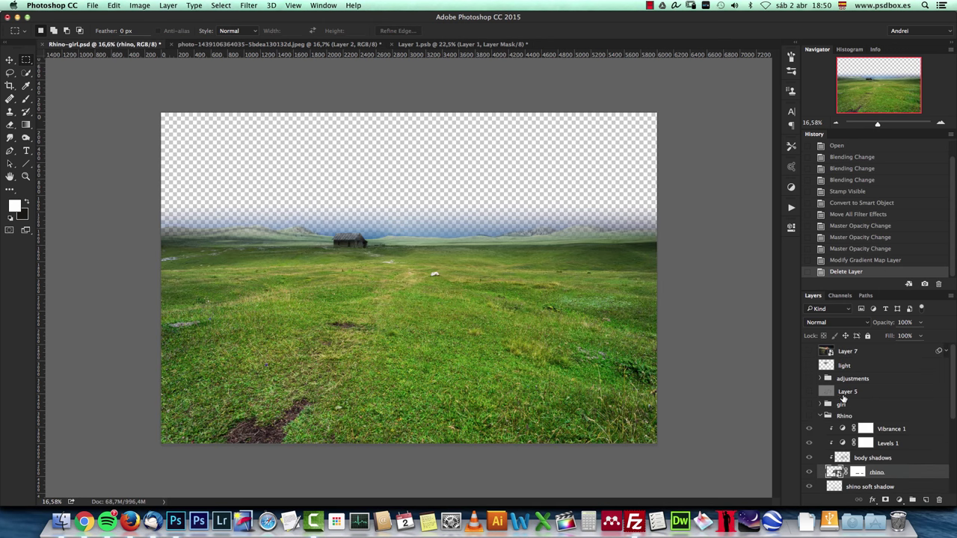
pyautogui.click(820, 404)
pyautogui.moveTo(954, 372); pyautogui.dragTo(953, 406)
pyautogui.doubleClick(835, 403)
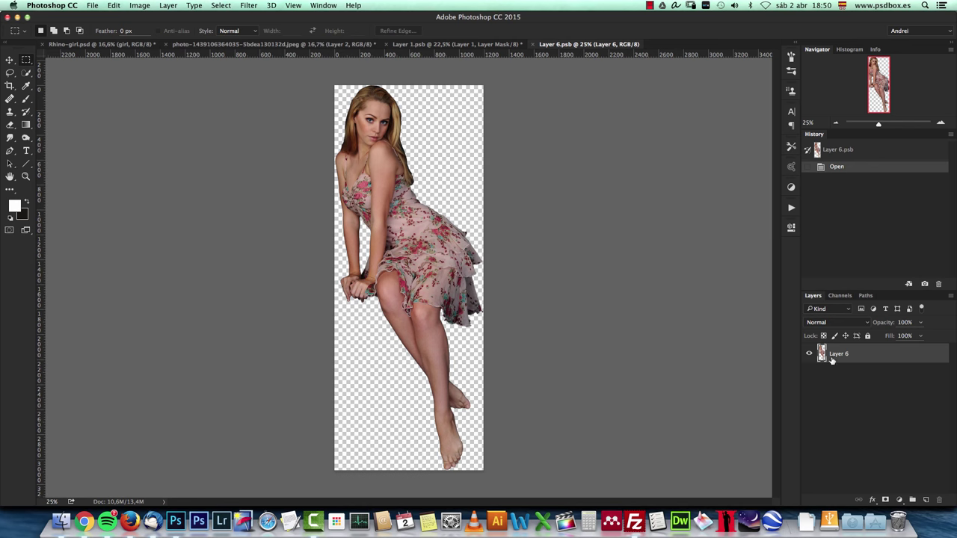
# Examine the girl cutout at 100% from her hair and face down to her feet.
pyautogui.press('super+1')
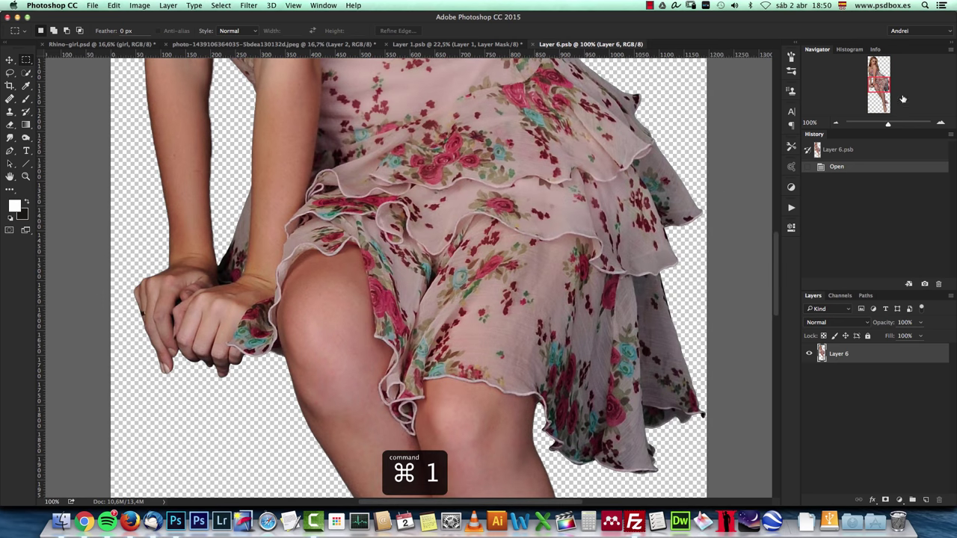
pyautogui.scroll(10, 581, 383)
pyautogui.hscroll(-2, 581, 382)
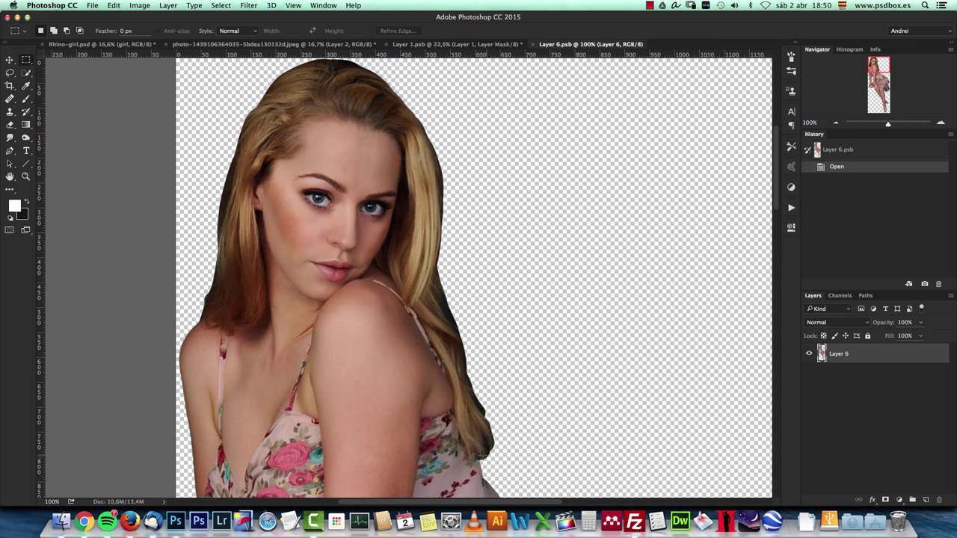
pyautogui.scroll(1, 378, 90)
pyautogui.hscroll(-2, 378, 91)
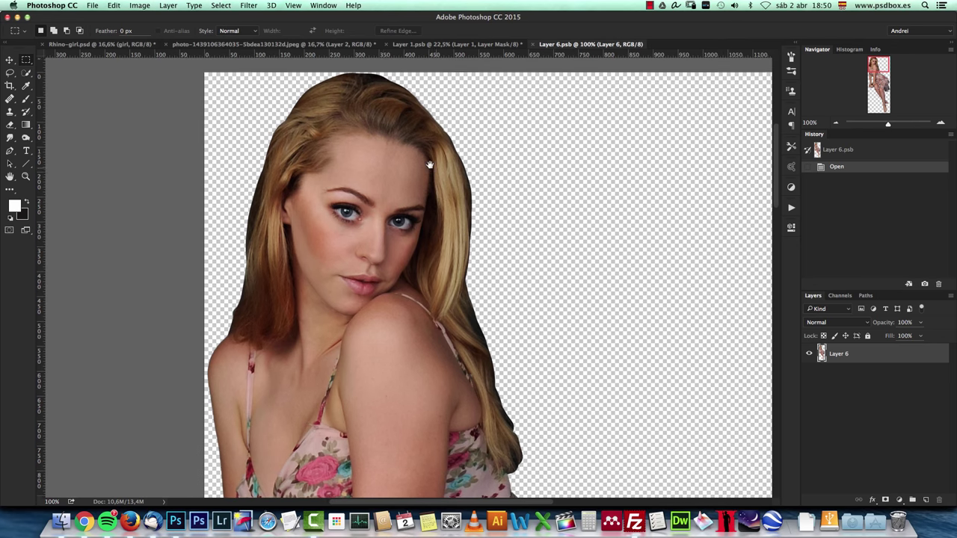
pyautogui.scroll(-12, 400, 349)
pyautogui.hscroll(-1, 400, 350)
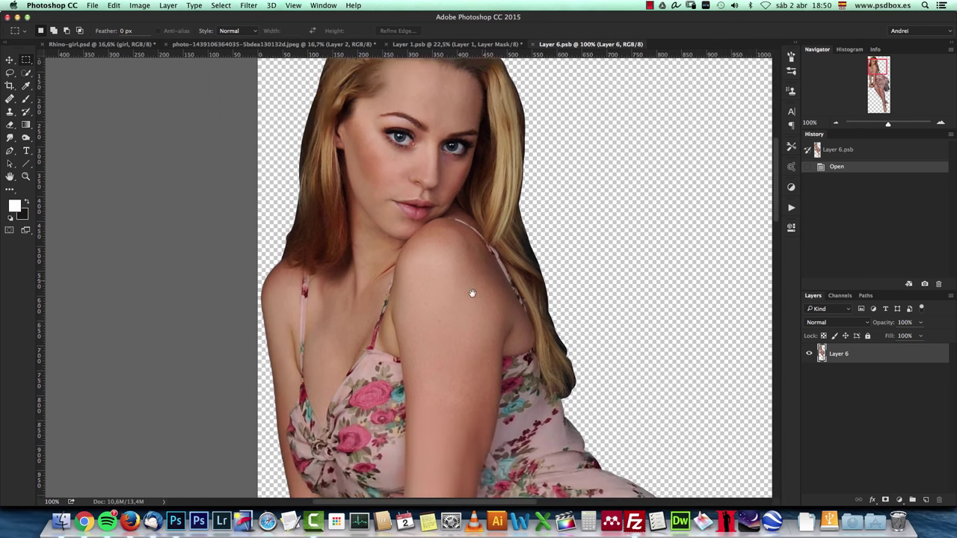
pyautogui.scroll(-12, 438, 228)
pyautogui.hscroll(4, 438, 228)
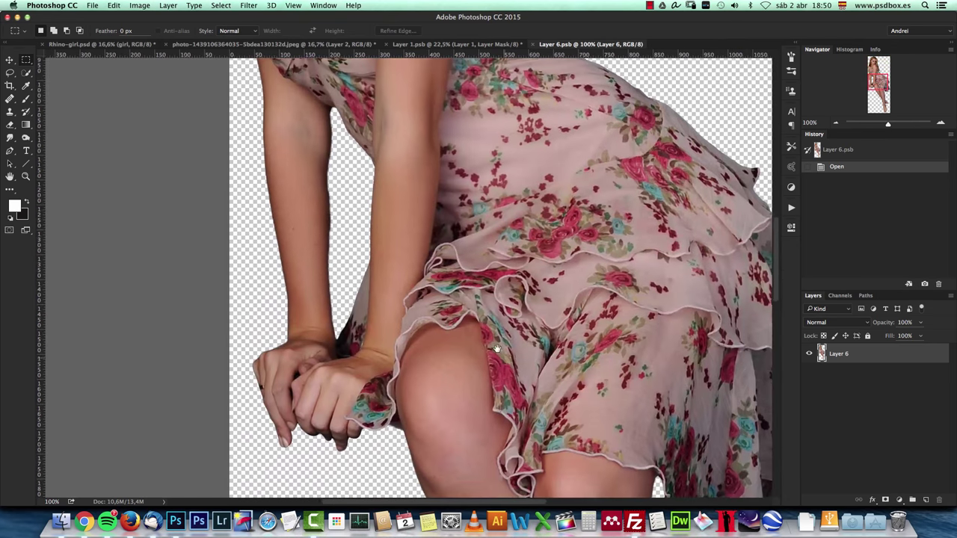
pyautogui.scroll(-10, 510, 284)
pyautogui.hscroll(3, 509, 284)
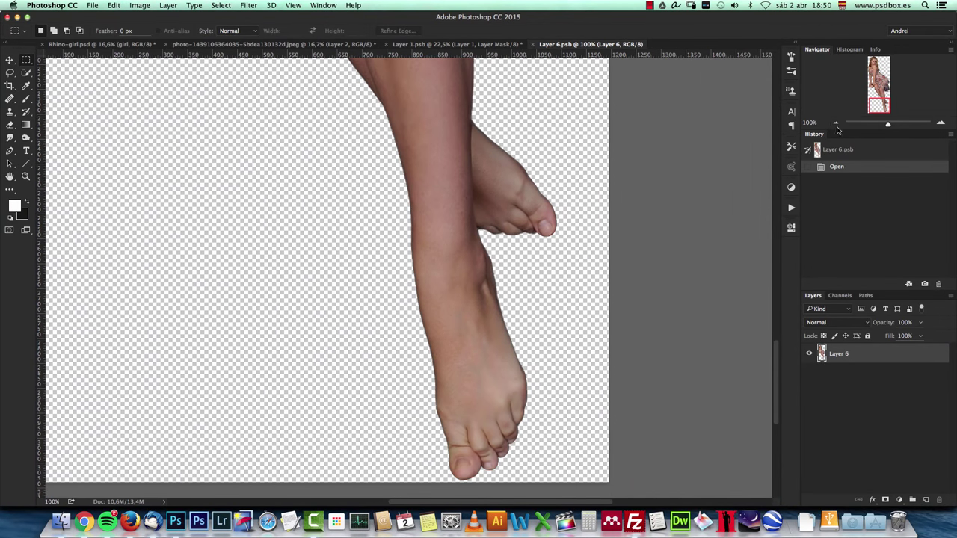
pyautogui.click(836, 123)
pyautogui.click(836, 122)
pyautogui.click(836, 122)
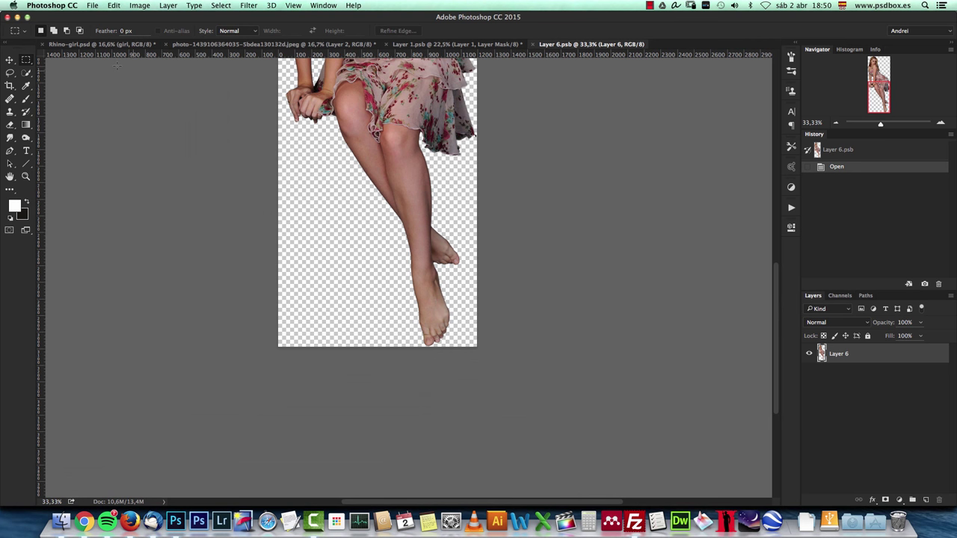
# Copy the girl cutout into the rhino composite with the Move tool and delete the empty Layer 2.
pyautogui.click(11, 61)
pyautogui.moveTo(407, 89); pyautogui.dragTo(515, 232)
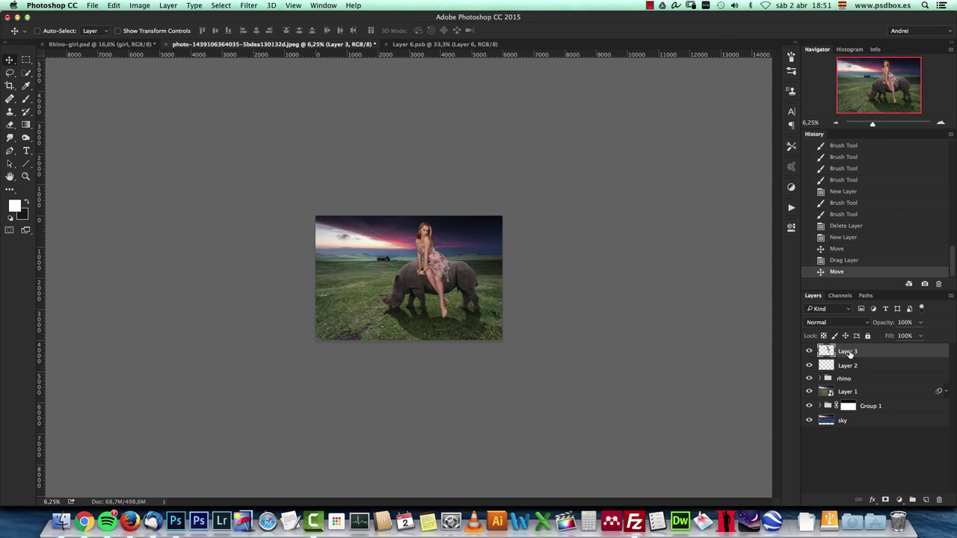
pyautogui.moveTo(847, 365); pyautogui.dragTo(939, 499)
# Rename the cutout's layer "girl" and put it in a new group also named "girl".
pyautogui.doubleClick(845, 353)
pyautogui.write('girl')
pyautogui.press('Return')
pyautogui.press('super+g')
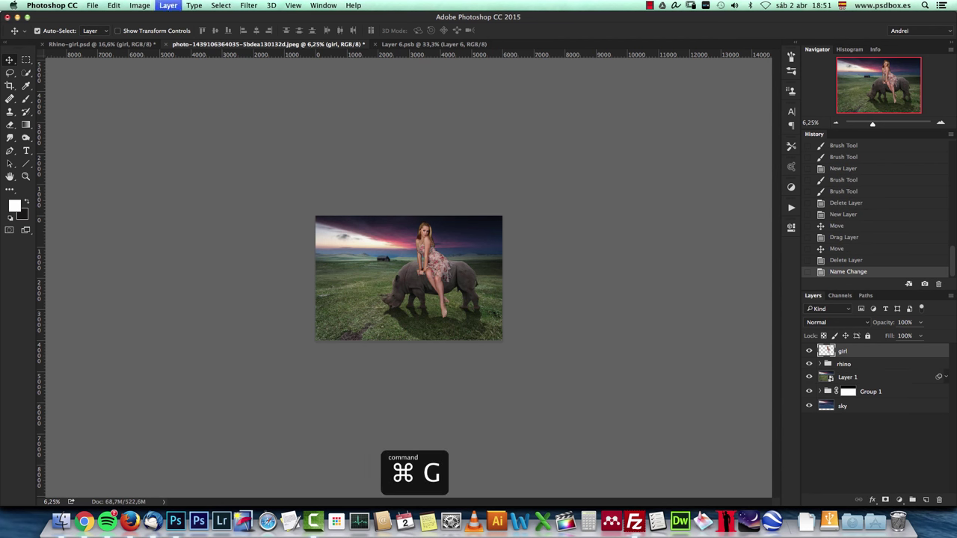
pyautogui.doubleClick(847, 350)
pyautogui.write('girl')
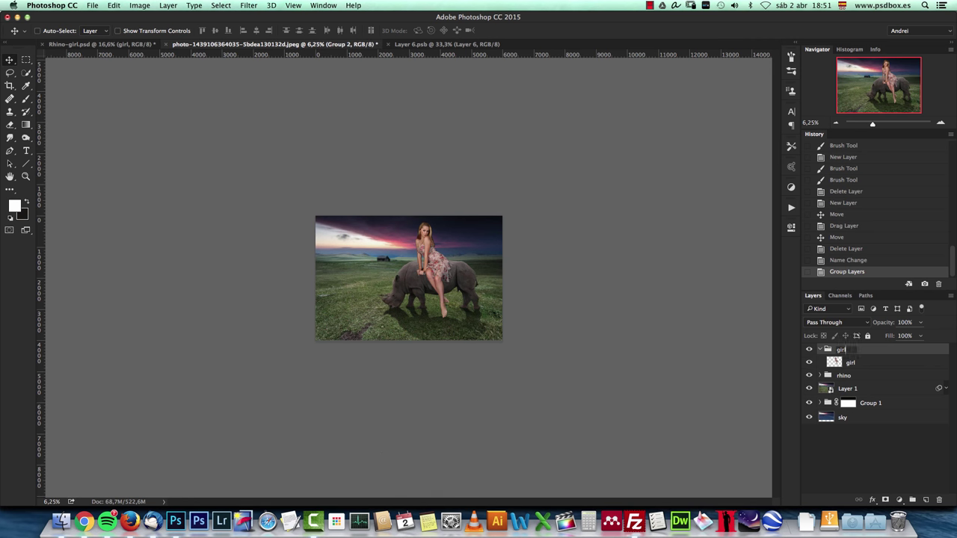
pyautogui.press('Return')
# Convert the girl layer inside the girl group to a smart object.
pyautogui.click(940, 122)
pyautogui.click(940, 123)
pyautogui.click(940, 122)
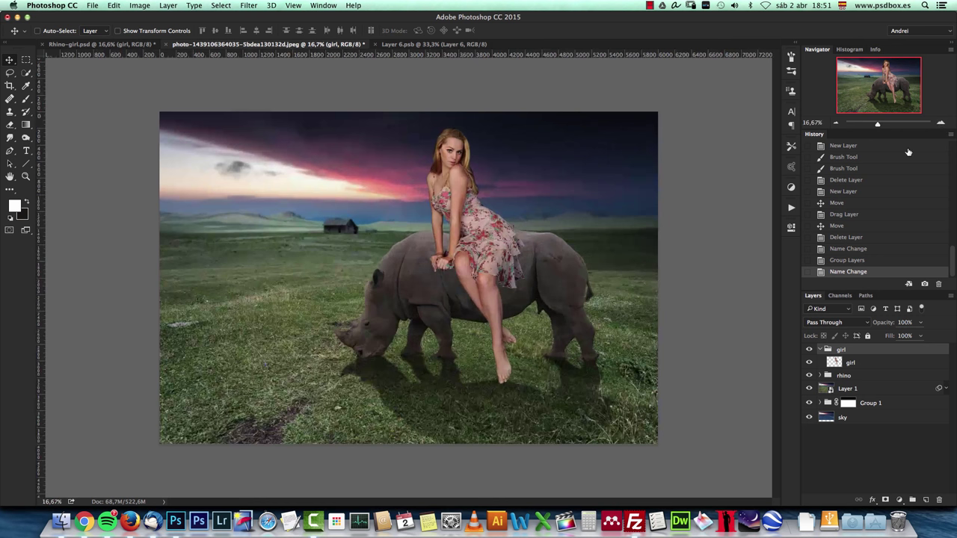
pyautogui.rightClick(864, 363)
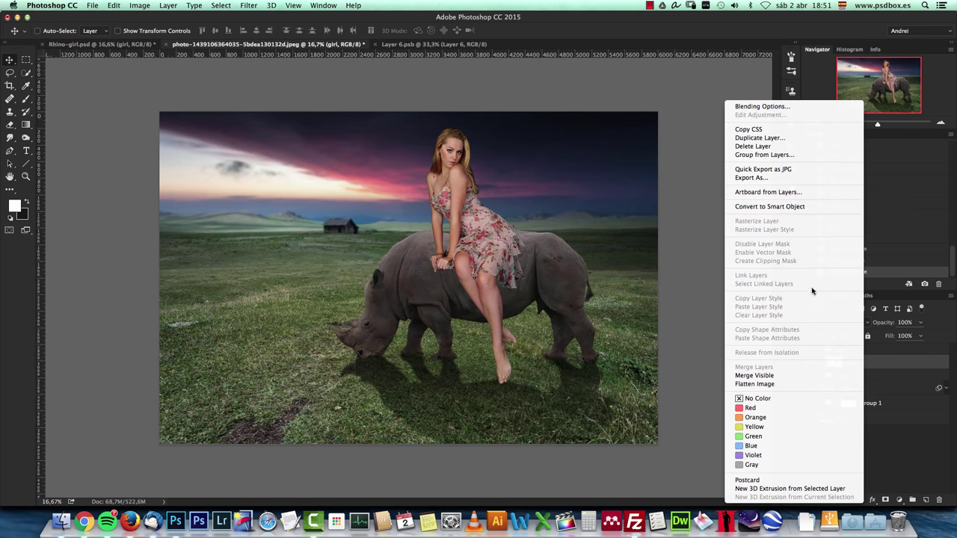
pyautogui.click(778, 207)
# Use Free Transform to scale the girl down proportionally to about 43% and seat her on the rhino's back.
pyautogui.press('super+t')
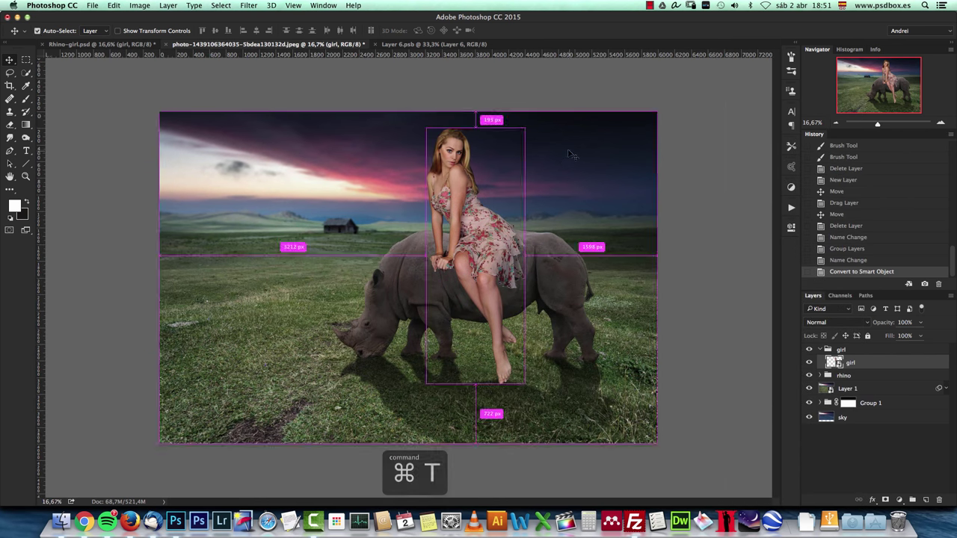
pyautogui.moveTo(527, 129); pyautogui.dragTo(487, 225)
pyautogui.moveTo(465, 296); pyautogui.dragTo(467, 219)
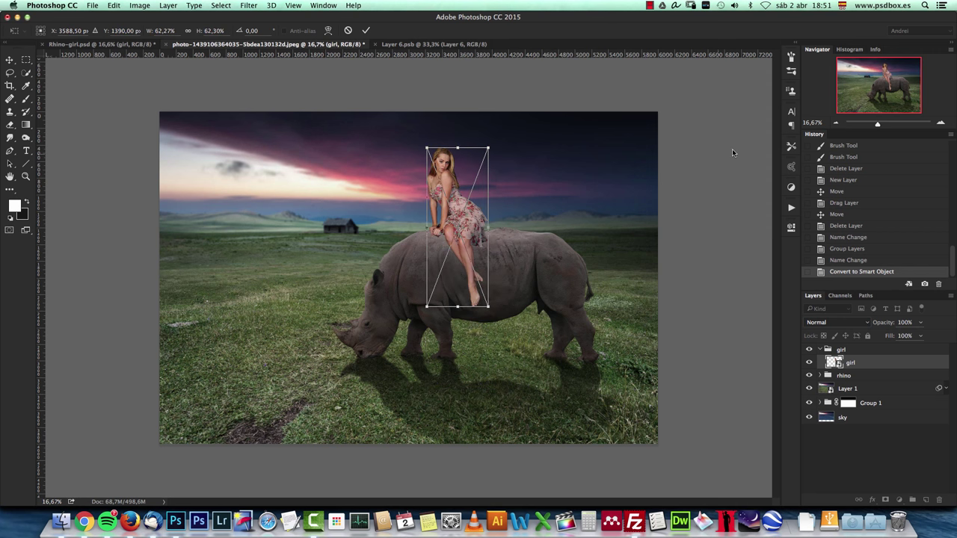
pyautogui.click(941, 123)
pyautogui.moveTo(528, 82); pyautogui.dragTo(468, 142)
pyautogui.moveTo(469, 213); pyautogui.dragTo(478, 194)
pyautogui.press('Return')
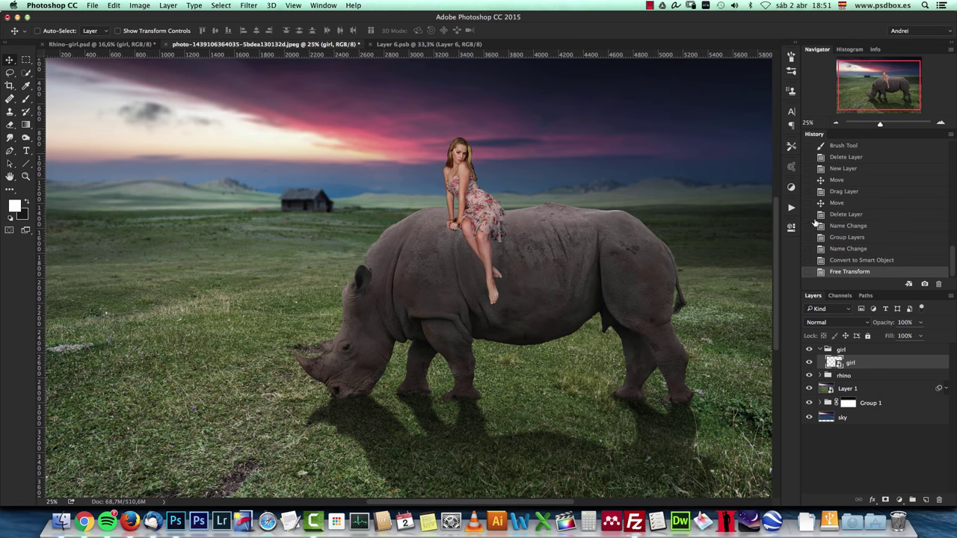
# Enlarge the girl proportionally to about 57% with Free Transform, keeping her seated on the rhino's back just behind the shoulders.
pyautogui.click(836, 123)
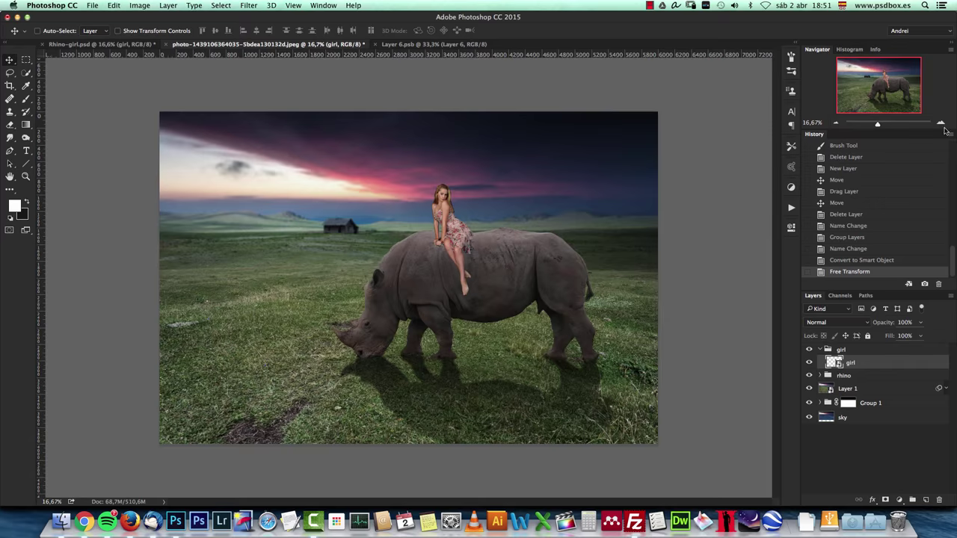
pyautogui.click(940, 123)
pyautogui.click(940, 123)
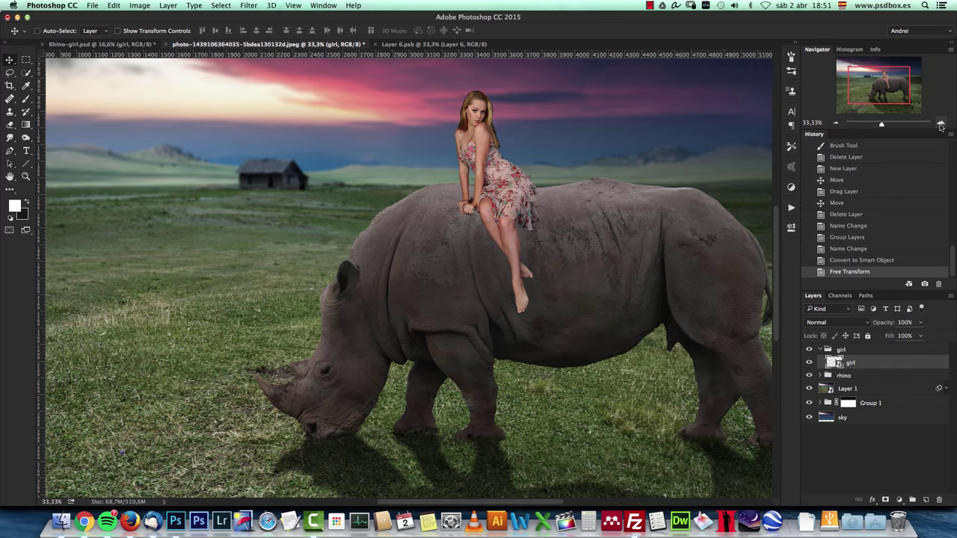
pyautogui.press('super+t')
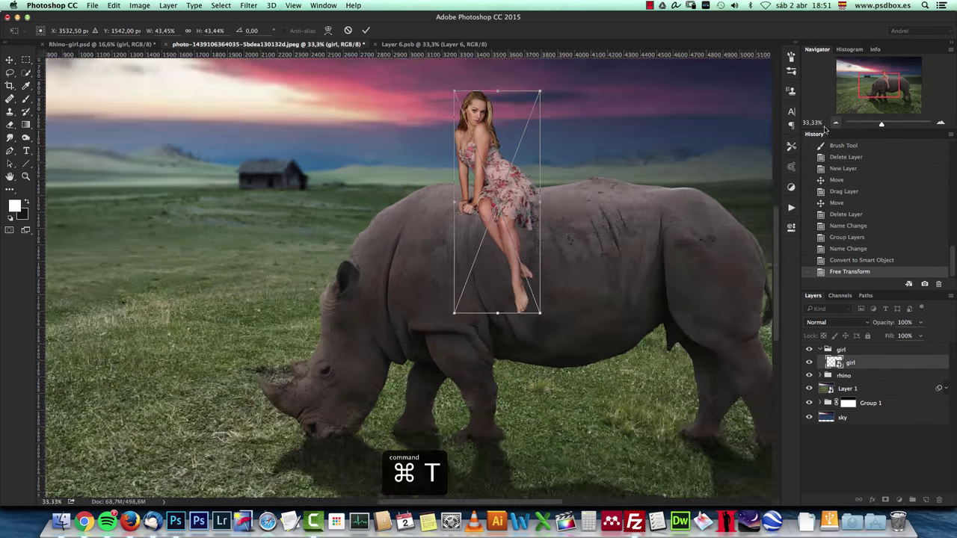
pyautogui.click(836, 123)
pyautogui.moveTo(509, 139); pyautogui.dragTo(544, 106)
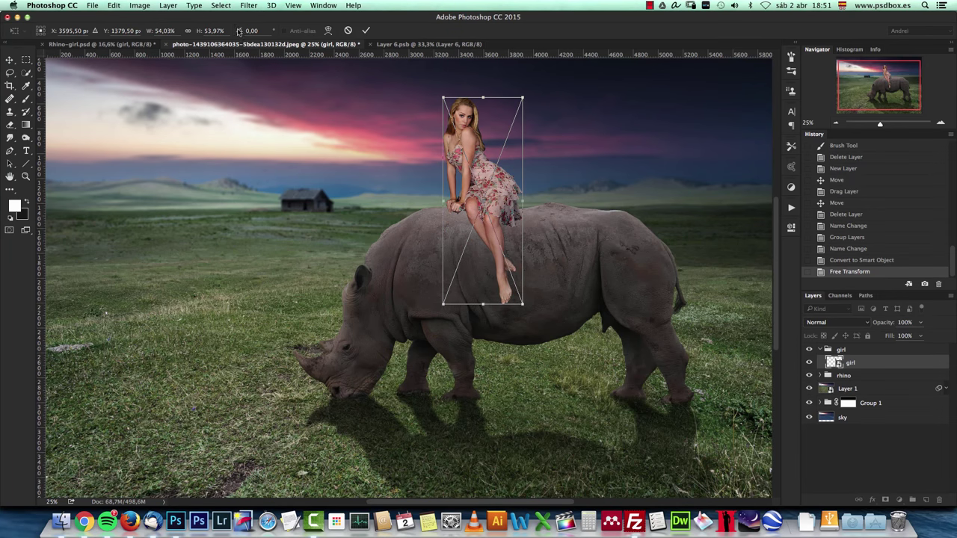
pyautogui.moveTo(524, 97); pyautogui.dragTo(531, 85)
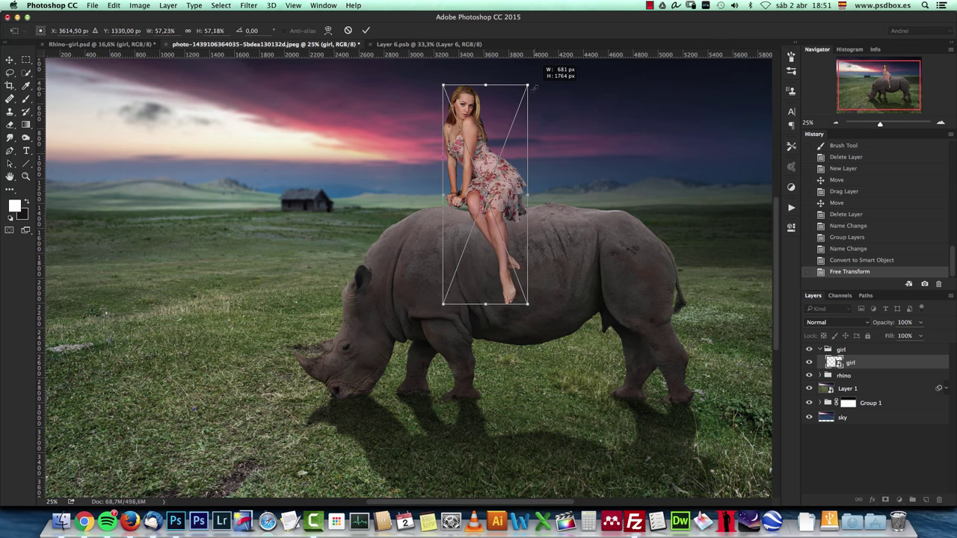
pyautogui.moveTo(484, 147); pyautogui.dragTo(480, 157)
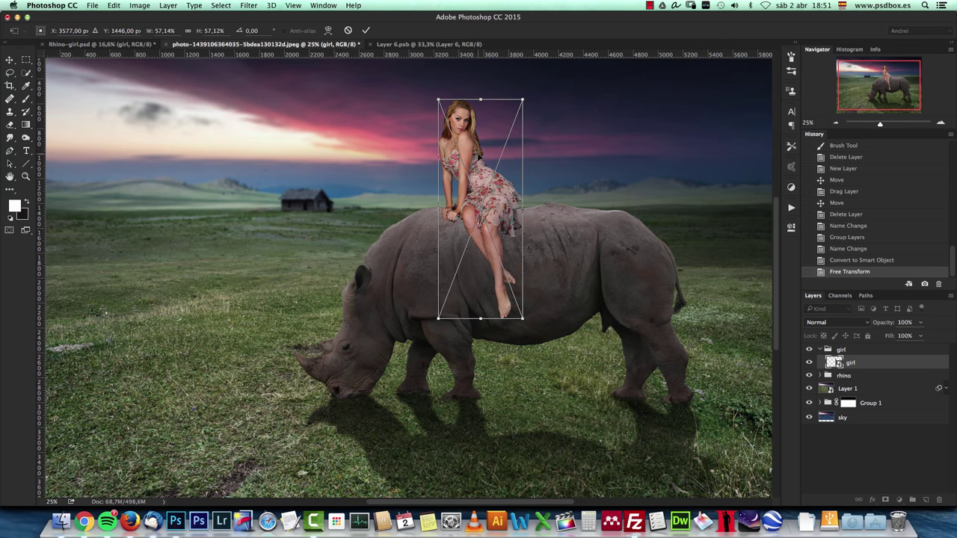
pyautogui.moveTo(525, 98); pyautogui.dragTo(526, 96)
pyautogui.press('Return')
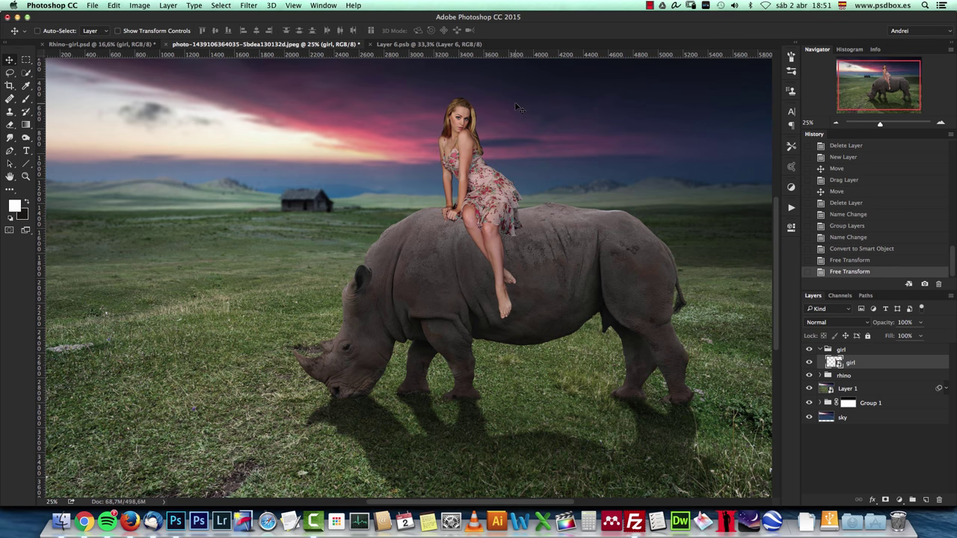
# Nudge the girl with the Move tool so that her hands and hips rest on the rhino's back.
pyautogui.press('super+1')
pyautogui.scroll(10, 664, 207)
pyautogui.hscroll(8, 664, 206)
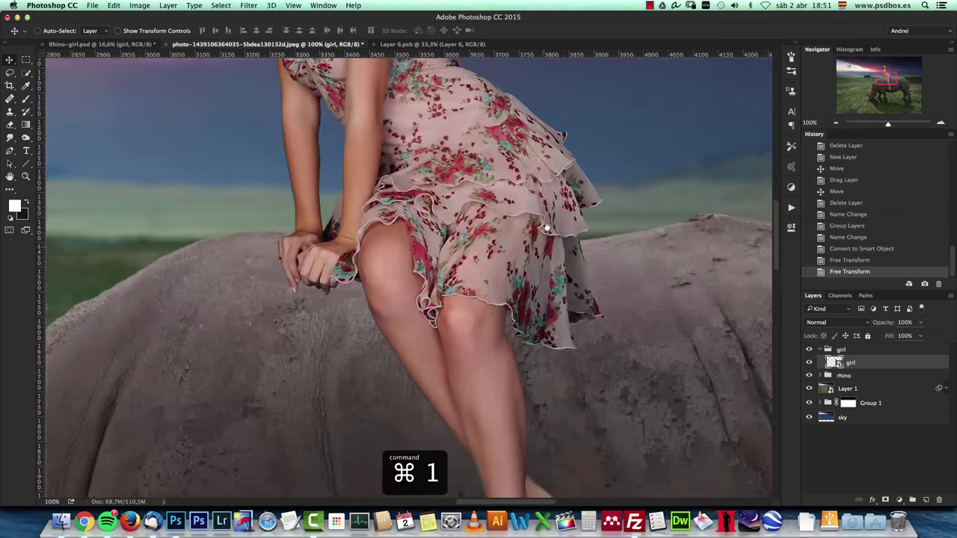
pyautogui.click(835, 121)
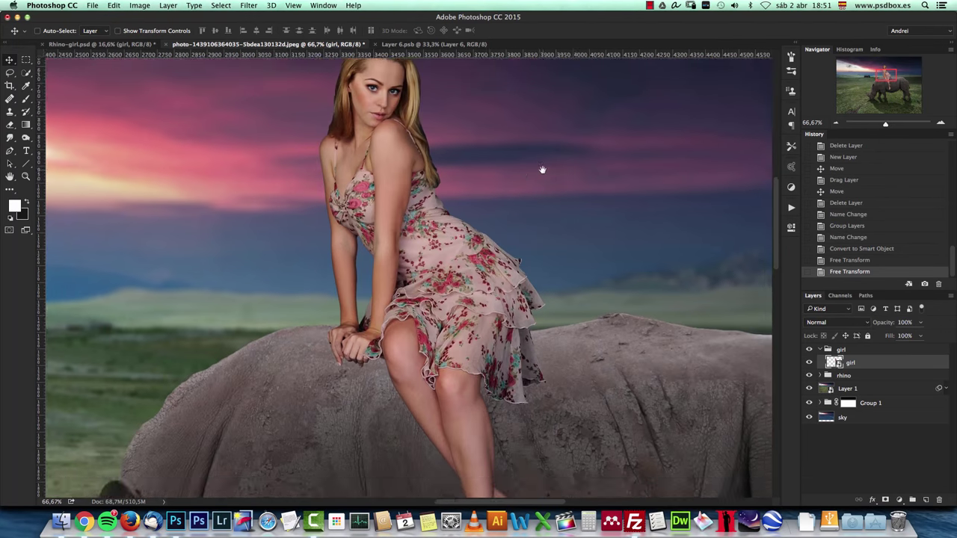
pyautogui.moveTo(459, 278)
pyautogui.mouseDown()
pyautogui.moveTo(464, 285)
pyautogui.moveTo(463, 262)
pyautogui.mouseUp()
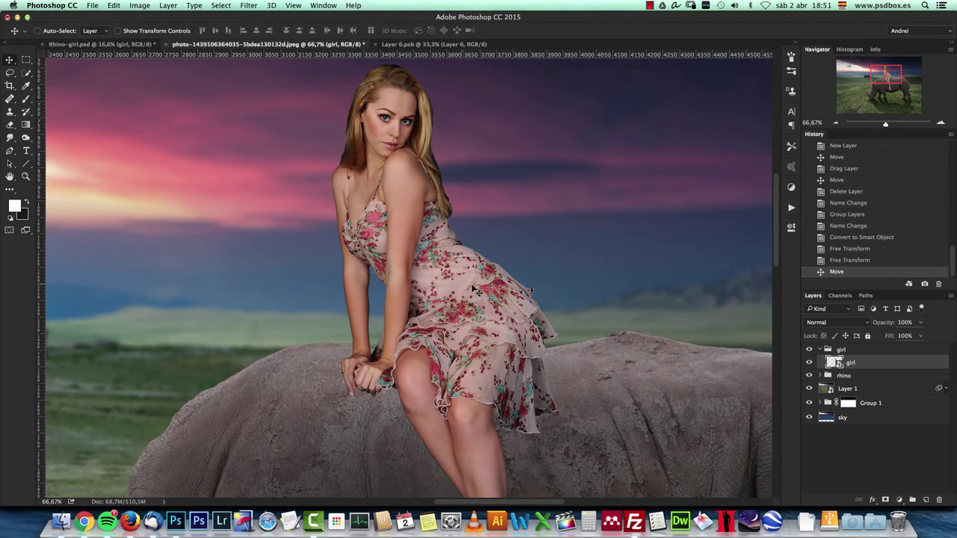
pyautogui.press('super+minus')
pyautogui.scroll(-5, 523, 210)
pyautogui.hscroll(-1, 523, 209)
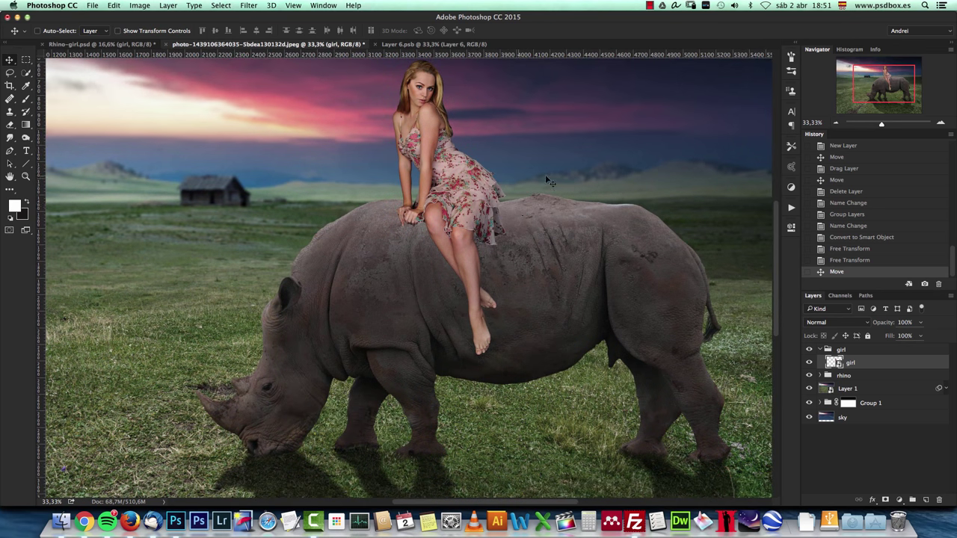
pyautogui.moveTo(523, 182); pyautogui.dragTo(503, 217)
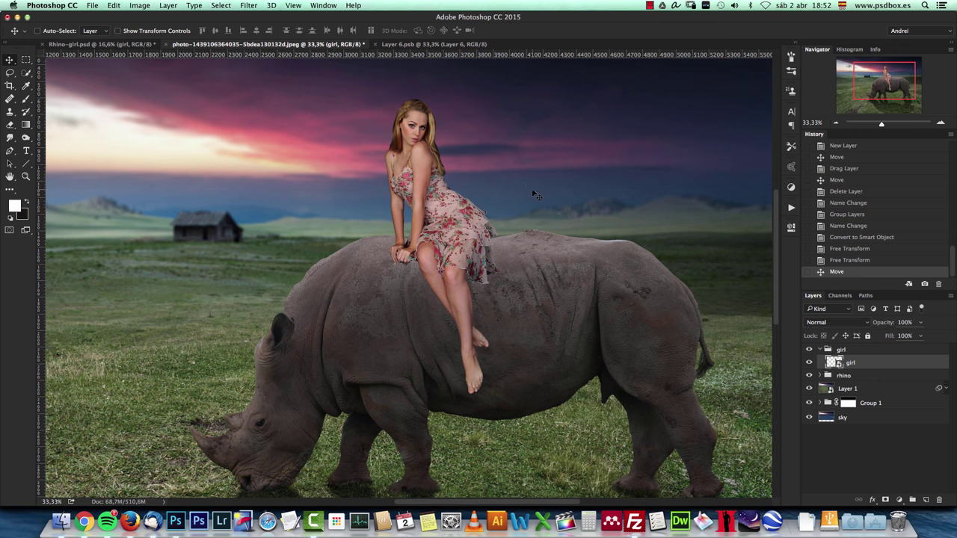
pyautogui.moveTo(461, 269); pyautogui.dragTo(467, 263)
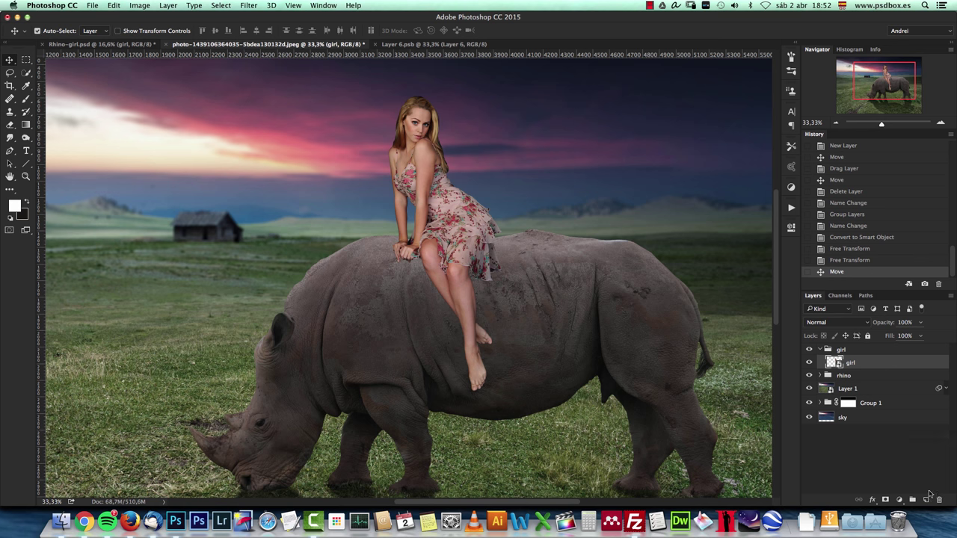
# Add a new layer beneath the girl smart object inside the girl group and name it "girl shadows".
pyautogui.click(925, 499)
pyautogui.doubleClick(856, 378)
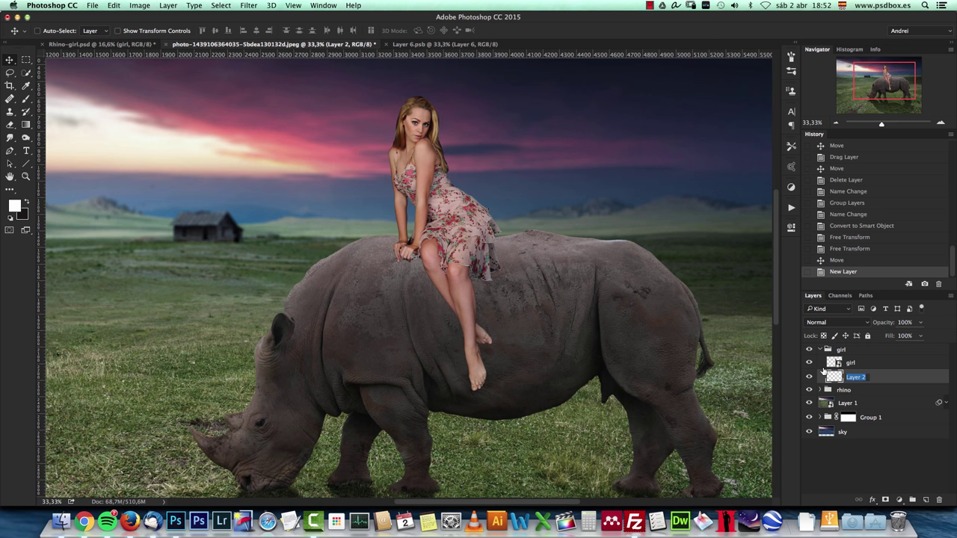
pyautogui.write('girl shadows')
pyautogui.press('Return')
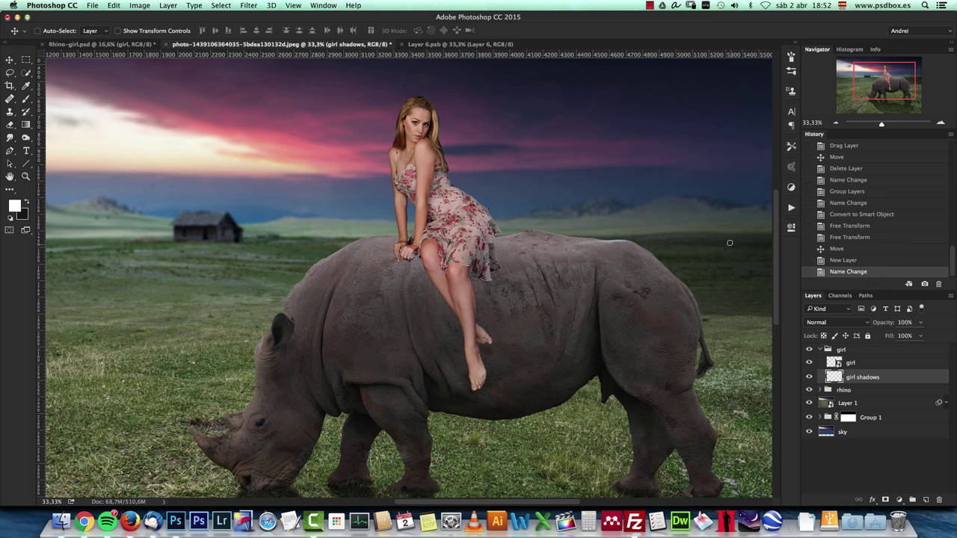
# Set up a soft Brush with 20% opacity and 20% flow for painting on the girl shadows layer.
pyautogui.press('b')
pyautogui.rightClick(464, 172)
pyautogui.moveTo(547, 217); pyautogui.dragTo(521, 218)
pyautogui.click(215, 30)
pyautogui.moveTo(215, 42); pyautogui.dragTo(184, 45)
pyautogui.click(269, 34)
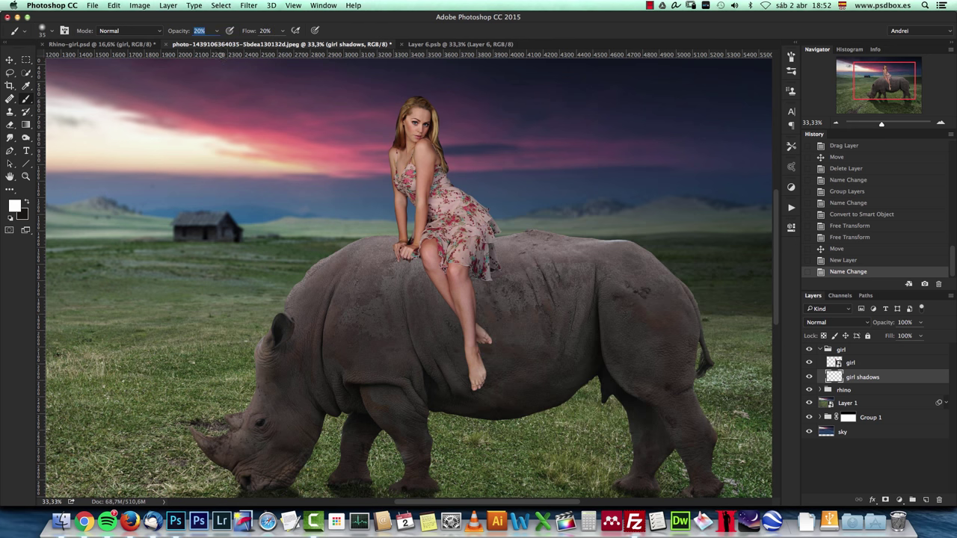
pyautogui.rightClick(521, 224)
pyautogui.click(859, 374)
pyautogui.press('super+1')
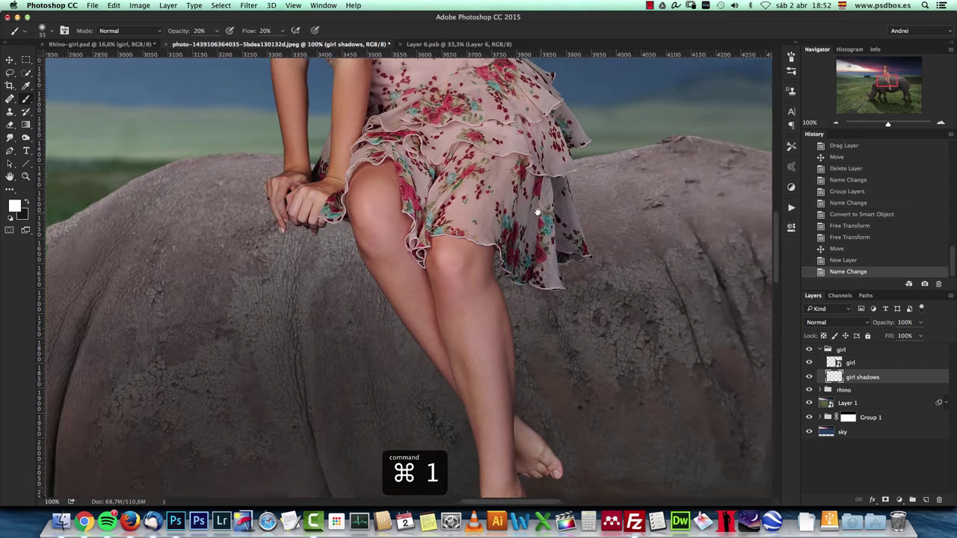
pyautogui.scroll(-3, 486, 262)
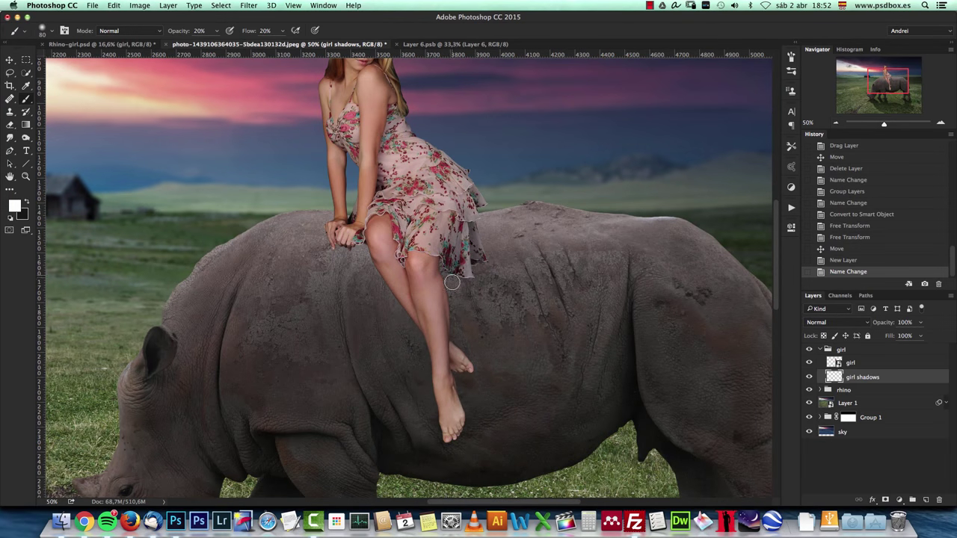
pyautogui.scroll(4, 460, 205)
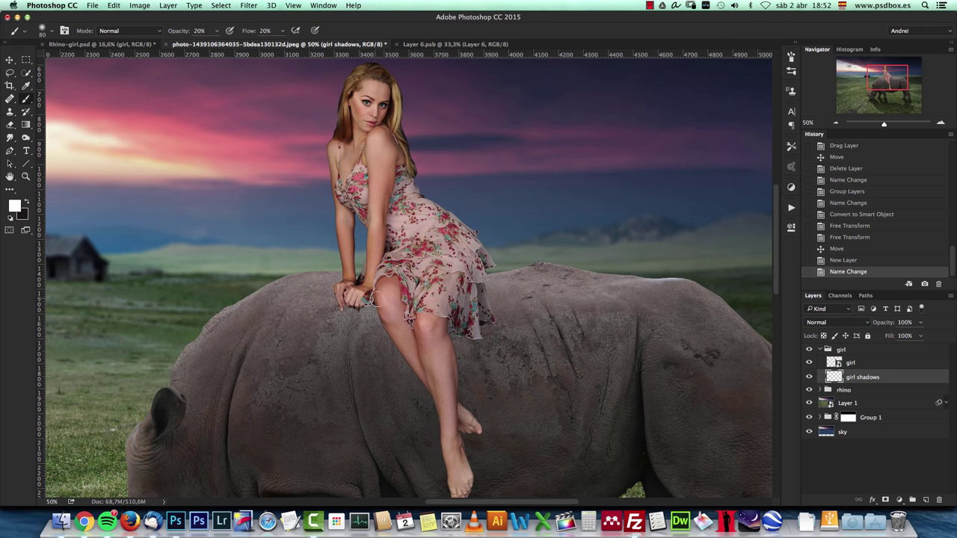
pyautogui.click(940, 123)
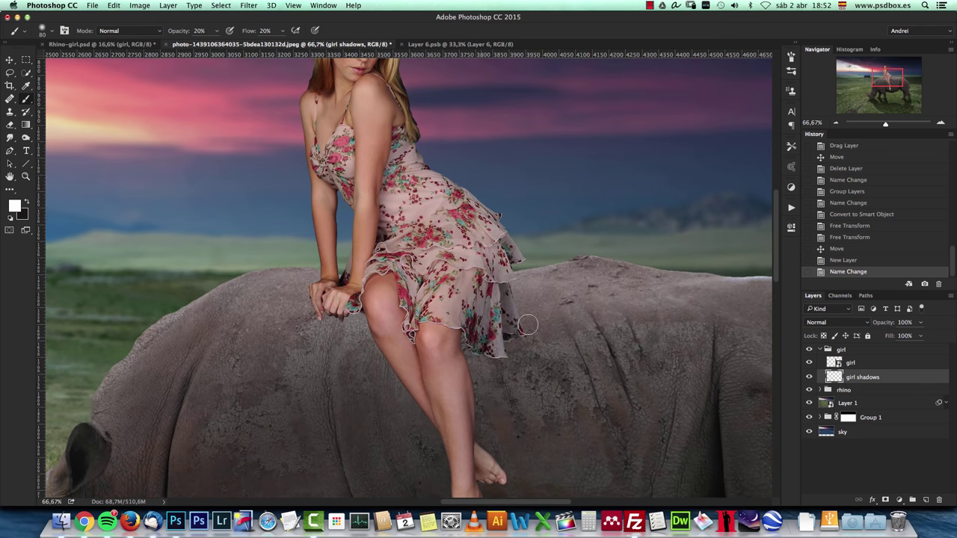
# Change the blend mode of the girl shadows layer to Multiply.
pyautogui.press('x')
pyautogui.press('x')
pyautogui.click(815, 322)
pyautogui.click(856, 351)
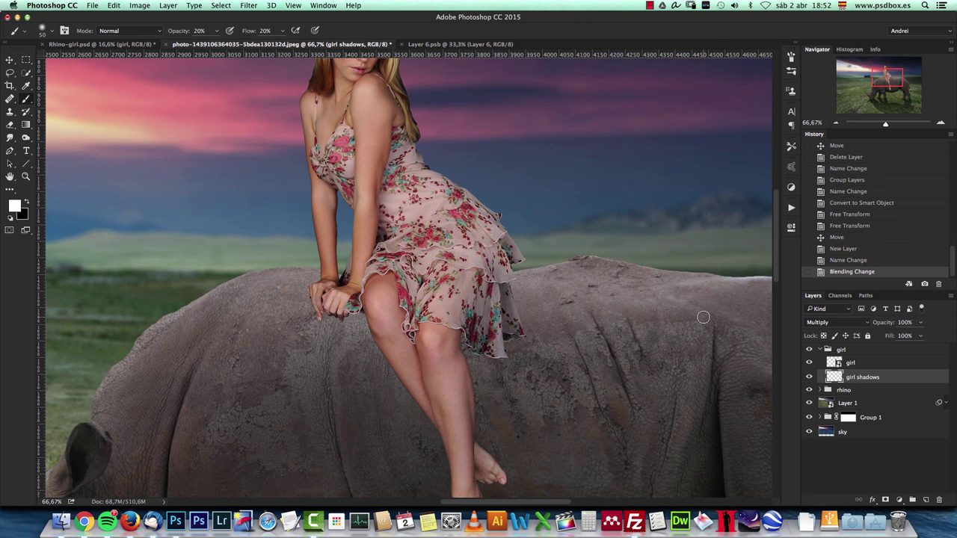
pyautogui.moveTo(478, 337)
pyautogui.mouseDown()
pyautogui.moveTo(464, 333)
pyautogui.moveTo(464, 347)
pyautogui.mouseUp()
pyautogui.moveTo(463, 350)
pyautogui.mouseDown()
pyautogui.moveTo(461, 369)
pyautogui.moveTo(468, 339)
pyautogui.moveTo(465, 382)
pyautogui.mouseUp()
pyautogui.moveTo(465, 377); pyautogui.dragTo(465, 362)
# Swap the foreground color to black and clear all test strokes from the girl shadows layer.
pyautogui.press('x')
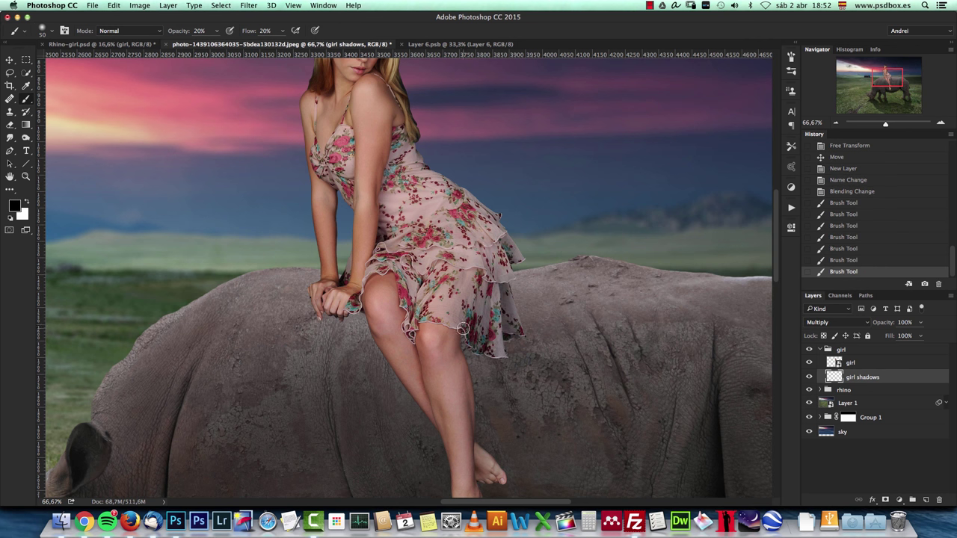
pyautogui.press('super+a')
pyautogui.press('BackSpace')
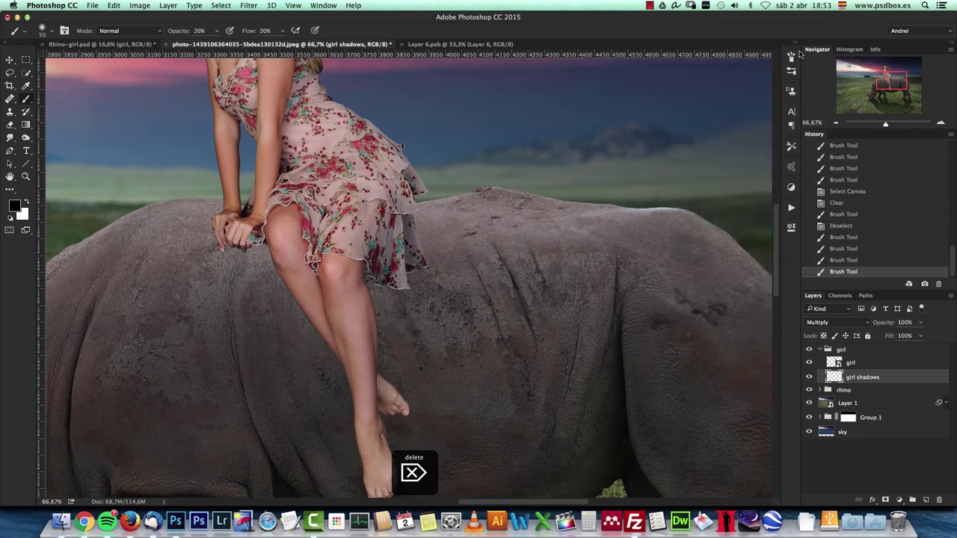
# Paint black shadow on the rhino's flank from under the dress hem down along the rear edge of the girl's leg, using a soft 50 px brush.
pyautogui.click(792, 57)
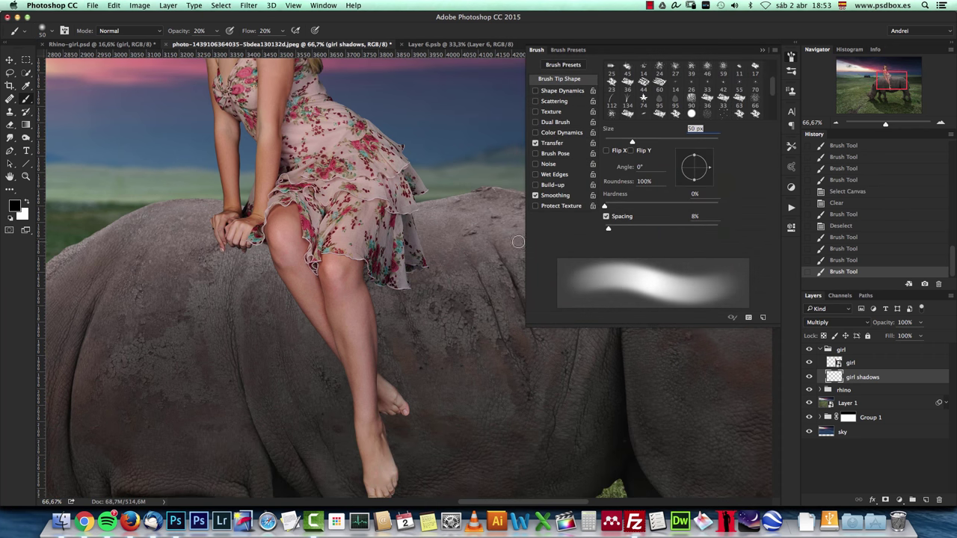
pyautogui.click(792, 57)
pyautogui.moveTo(374, 254); pyautogui.dragTo(374, 340)
pyautogui.moveTo(366, 290); pyautogui.dragTo(373, 359)
pyautogui.moveTo(370, 321); pyautogui.dragTo(374, 348)
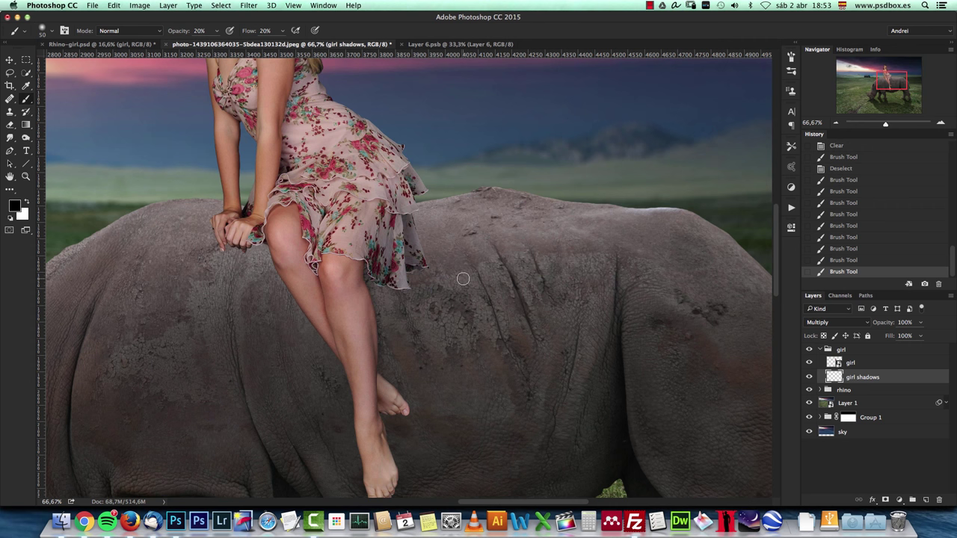
pyautogui.moveTo(372, 327); pyautogui.dragTo(375, 375)
# Shade the rhino's flank around the girl's calves and feet with the brush at 20% opacity and 30% flow.
pyautogui.press('super+1')
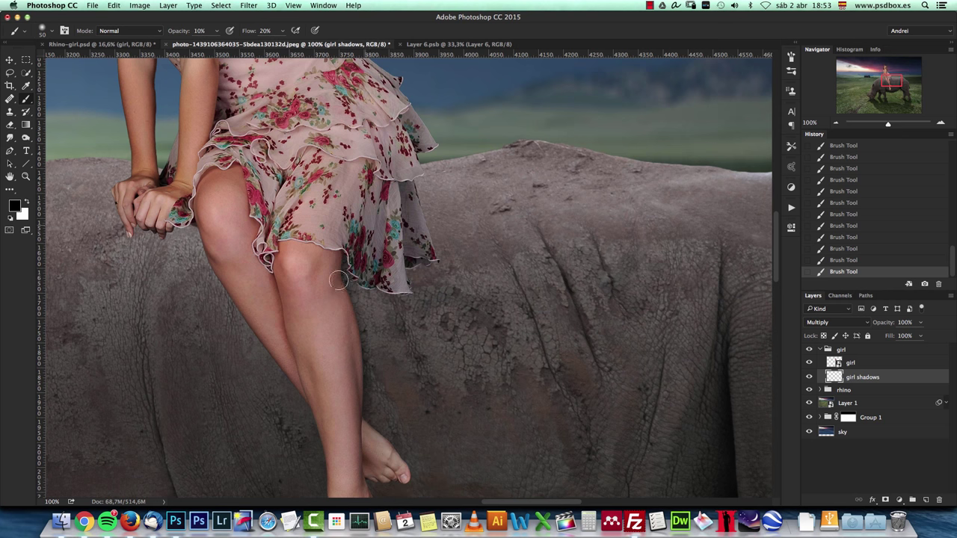
pyautogui.press('super+d')
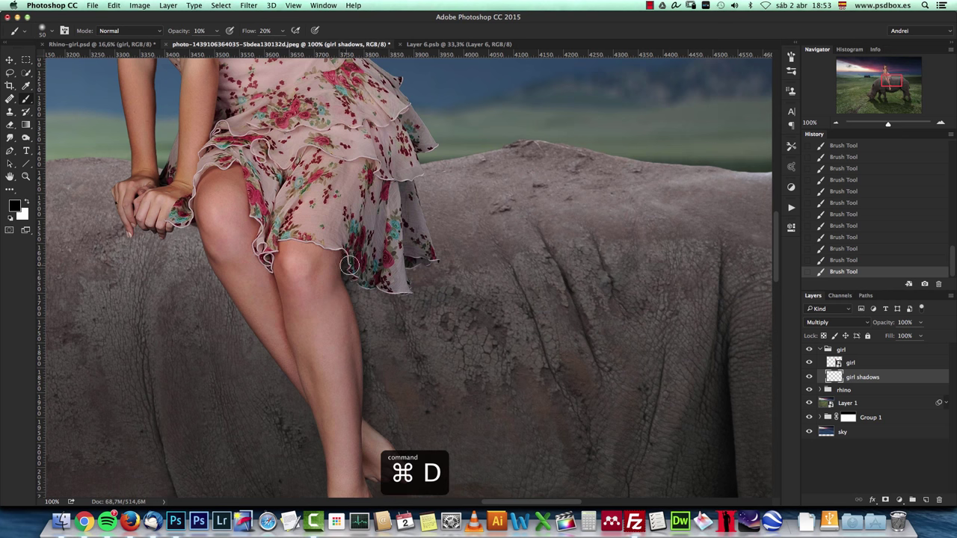
pyautogui.scroll(-5, 351, 312)
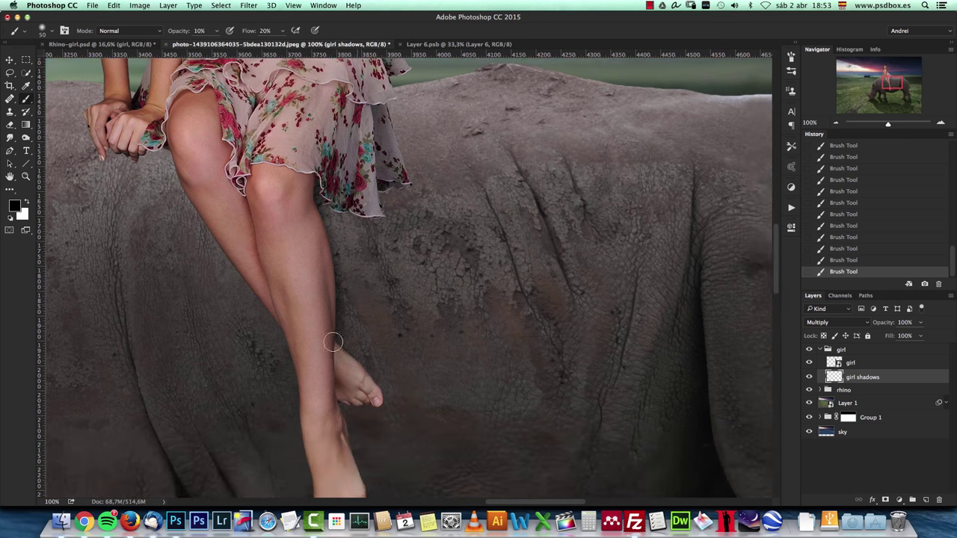
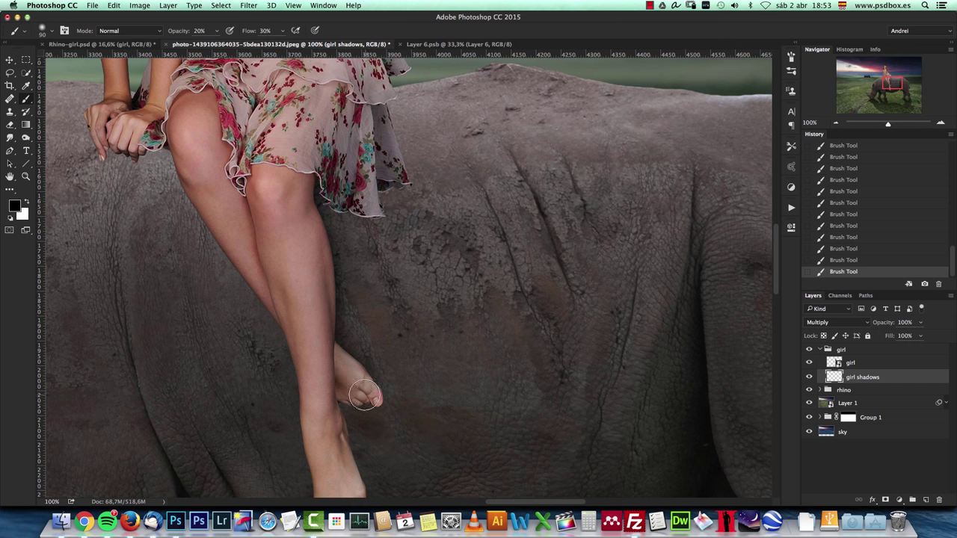
pyautogui.moveTo(391, 405); pyautogui.dragTo(356, 303)
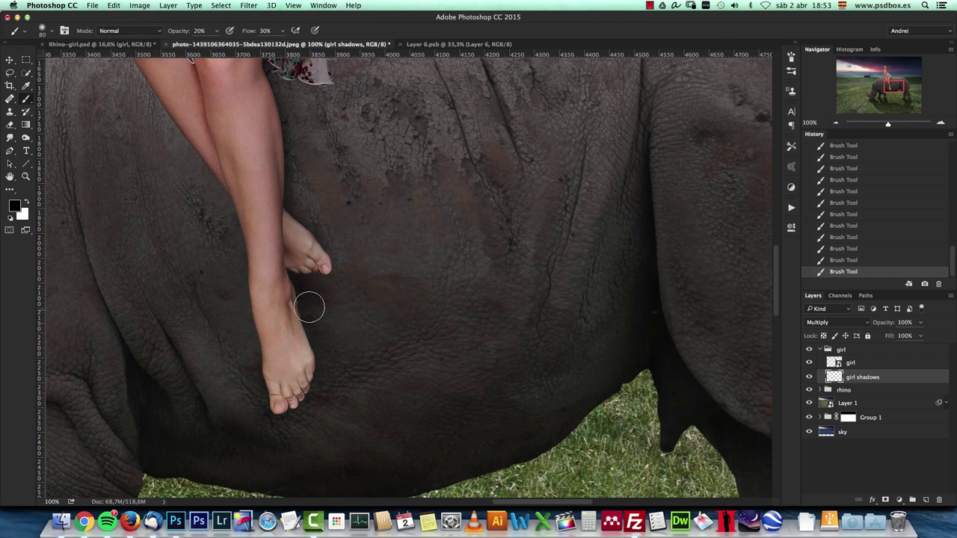
pyautogui.scroll(5, 369, 242)
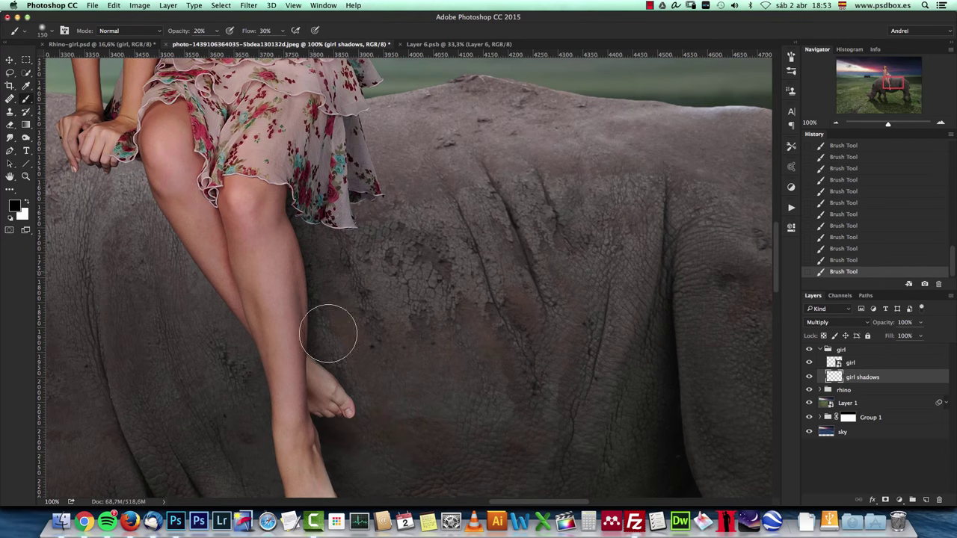
# Deepen the shadow directly under the dress hem beside the knee, using brush sizes of 50 and 100 px.
pyautogui.press('[')
pyautogui.press('[')
pyautogui.press('[')
pyautogui.press('[')
pyautogui.press('[')
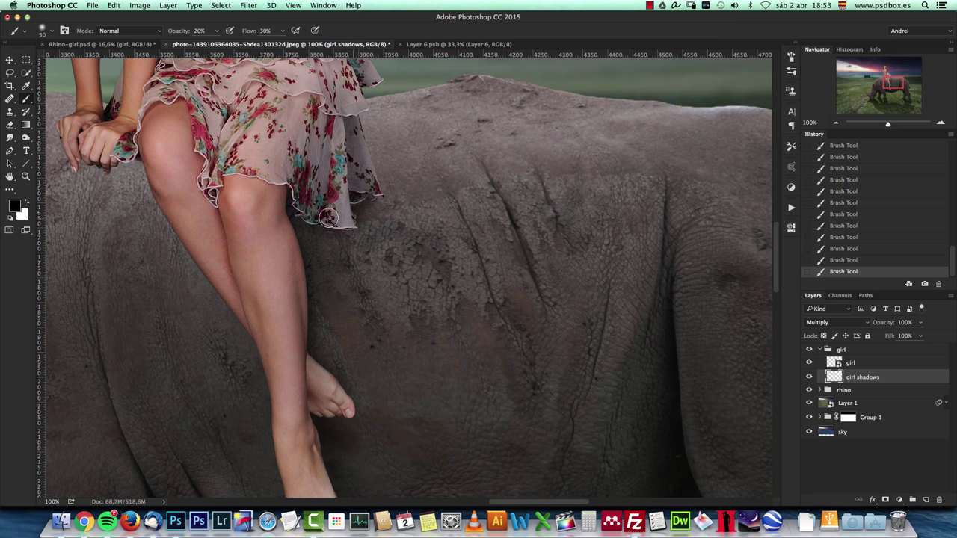
pyautogui.press(']')
pyautogui.press(']')
pyautogui.press(']')
pyautogui.press(']')
pyautogui.press(']')
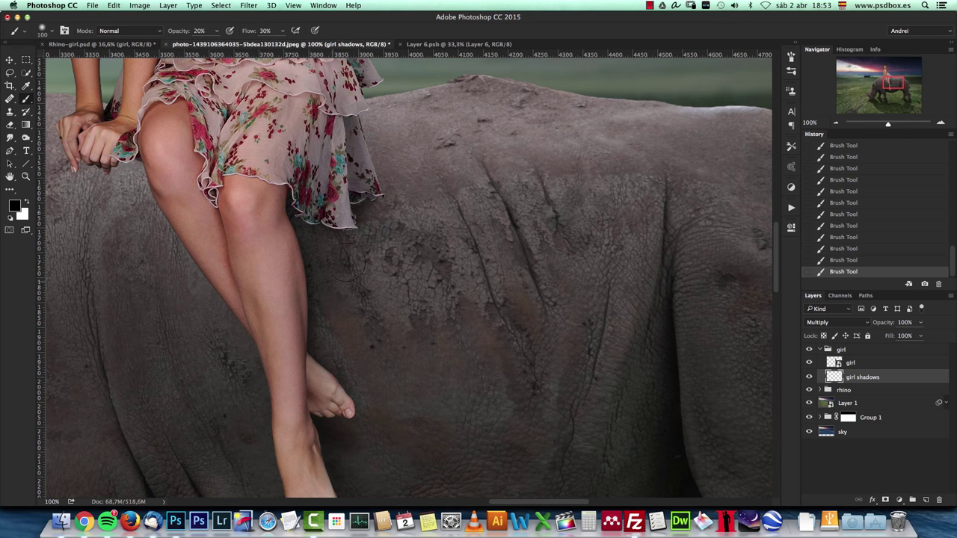
# Blend the shadow below the dress hem outward over the rhino's flank behind the leg, varying the brush size around 90 px.
pyautogui.press('[')
pyautogui.press('[')
pyautogui.press('[')
pyautogui.press('[')
pyautogui.press('[')
pyautogui.press('[')
pyautogui.press(']')
pyautogui.press(']')
pyautogui.press(']')
pyautogui.press(']')
pyautogui.press(']')
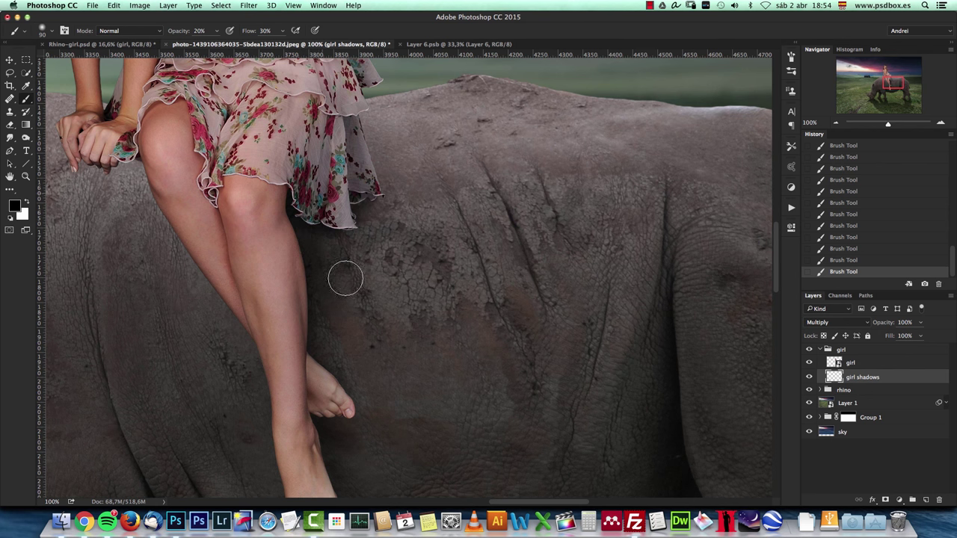
pyautogui.press(']')
pyautogui.press(']')
pyautogui.press(']')
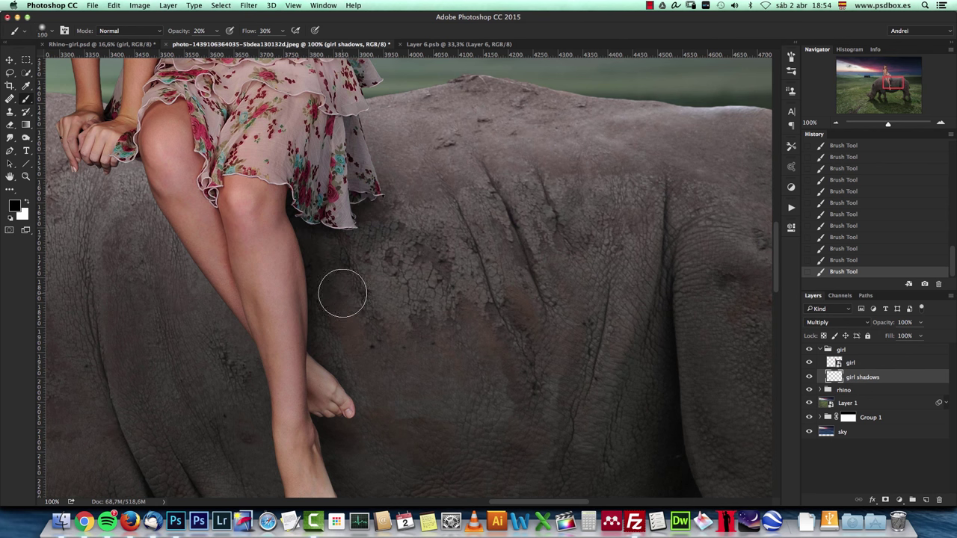
# Try shading the rhino's back beside the rear edge of the dress with an 80 px brush, and undo the recent strokes.
pyautogui.scroll(5, 367, 384)
pyautogui.press('[')
pyautogui.press('[')
pyautogui.press('[')
pyautogui.press('[')
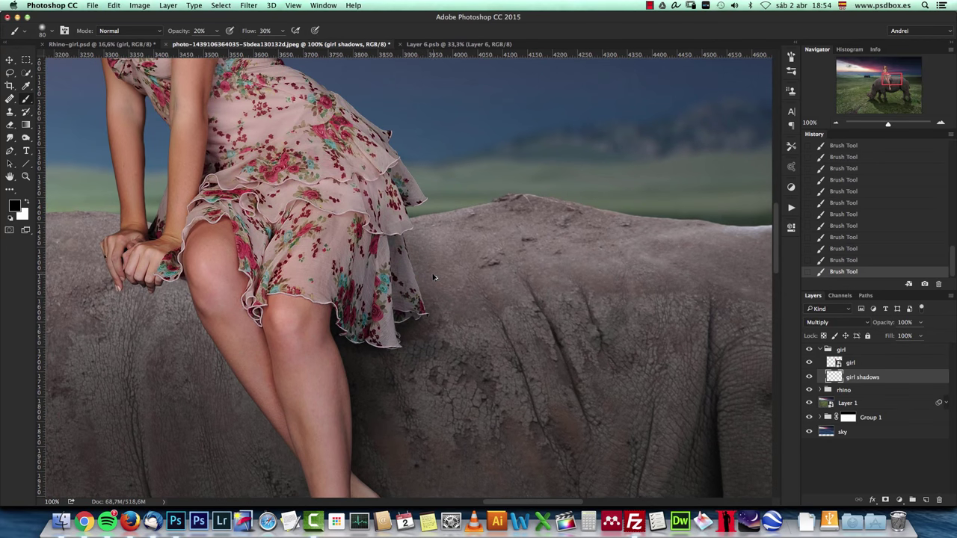
pyautogui.press('alt+super+z')
pyautogui.moveTo(420, 283); pyautogui.dragTo(434, 292)
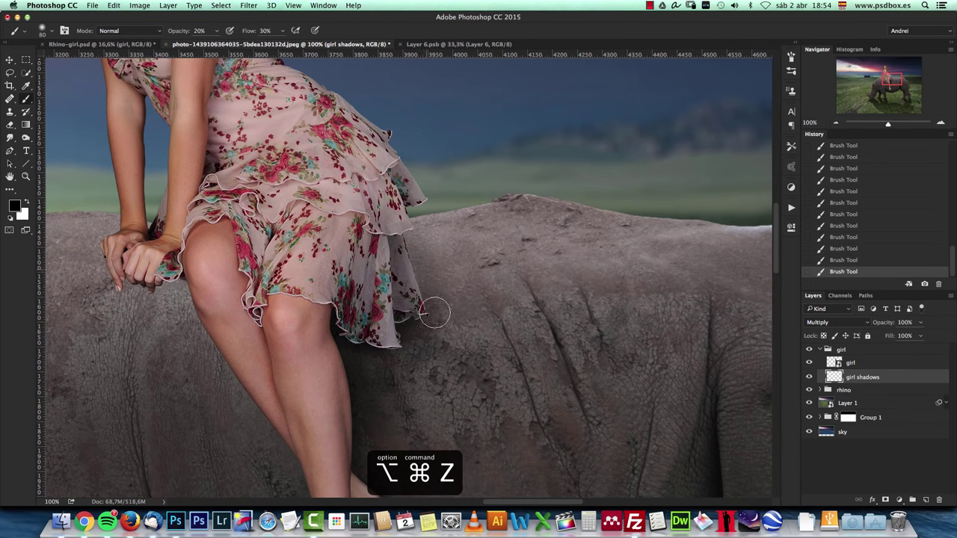
pyautogui.press('alt+super+z')
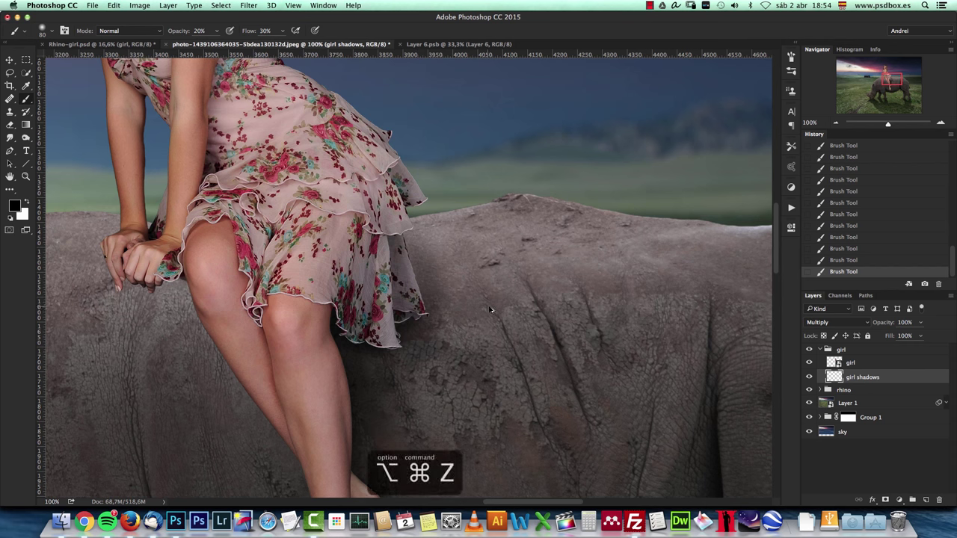
pyautogui.press('alt+super+z')
pyautogui.press('alt+super+z')
pyautogui.press('alt+super+z')
pyautogui.press('alt+super+z')
pyautogui.press('alt+super+z')
pyautogui.press('alt+super+z')
pyautogui.press('alt+super+z')
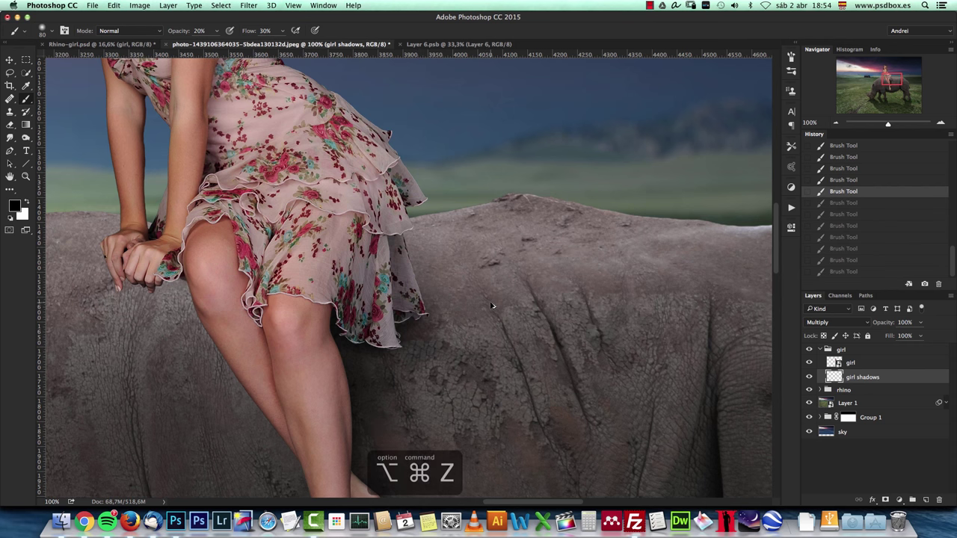
# Paint soft shadow under the rear corner of the dress hem and beside the girl's feet, enlarging the brush to 125 px.
pyautogui.click(411, 331)
pyautogui.scroll(-5, 373, 309)
pyautogui.scroll(-6, 352, 351)
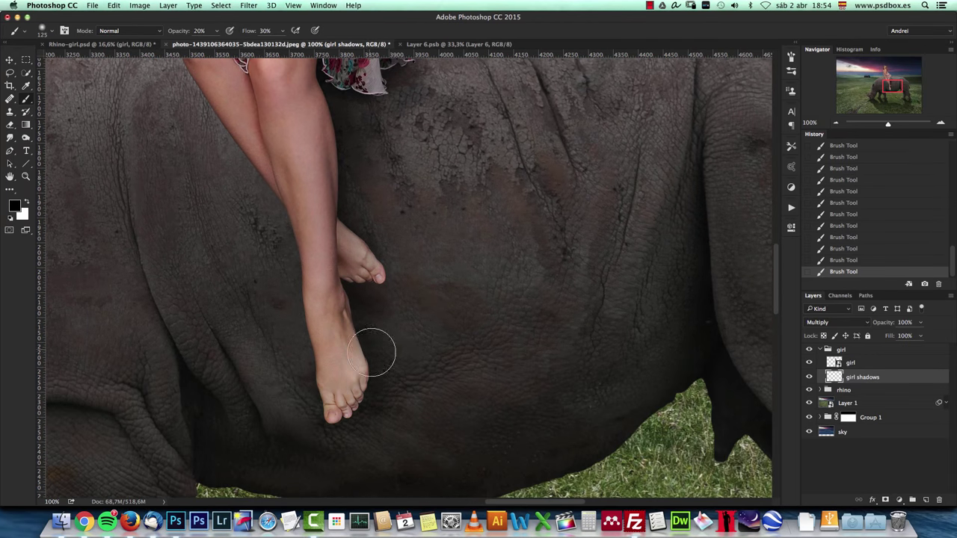
# Paint contact shadows on the rhino beneath the girl's hands and the dress edge, reducing the brush from 60 to 25 px.
pyautogui.scroll(6, 419, 336)
pyautogui.hscroll(-4, 419, 336)
pyautogui.press('[')
pyautogui.press('[')
pyautogui.press('[')
pyautogui.press('[')
pyautogui.press('[')
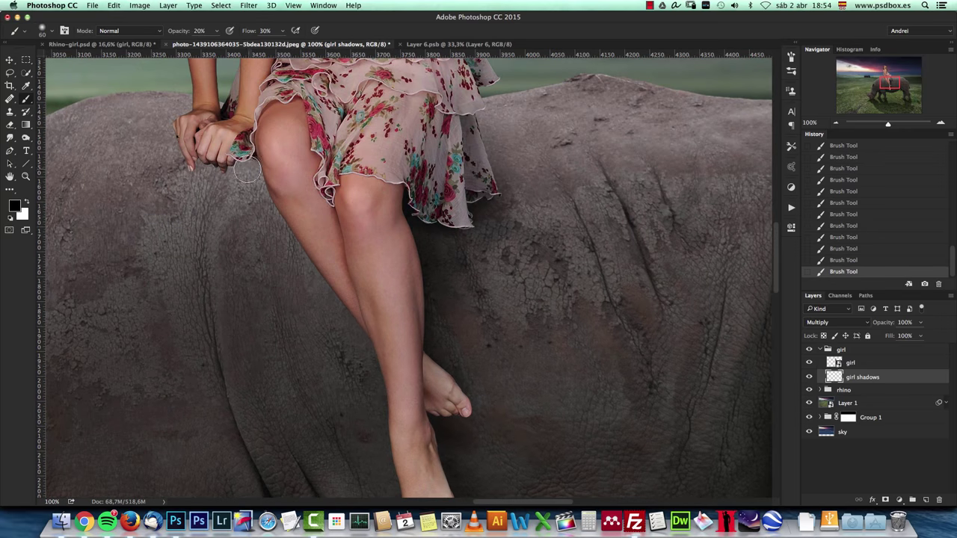
pyautogui.press('[')
pyautogui.press('[')
pyautogui.press('[')
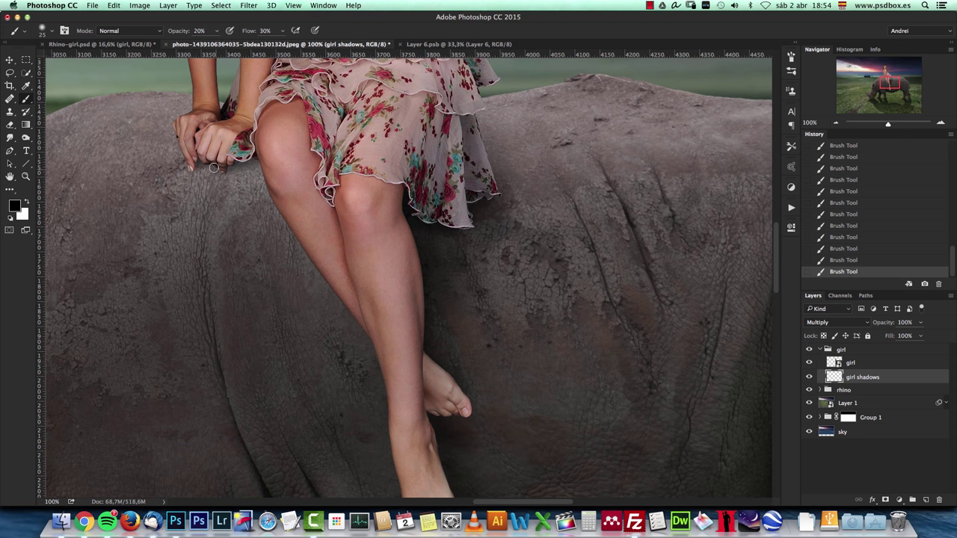
# Shade the rhino along the front edge of the girl's knee and shin, enlarging the brush from 40 to 100 px.
pyautogui.press(']')
pyautogui.press(']')
pyautogui.press(']')
pyautogui.press(']')
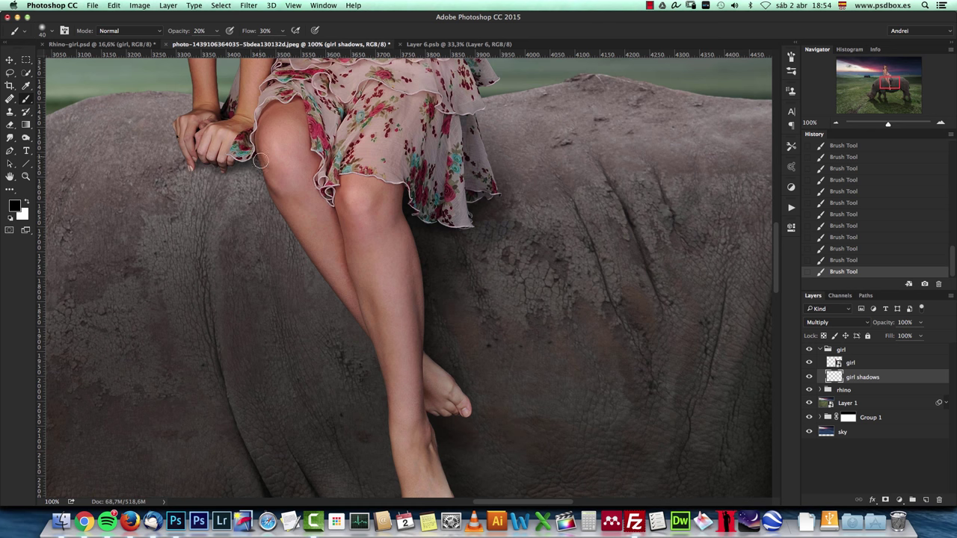
pyautogui.press(']')
pyautogui.press(']')
pyautogui.press(']')
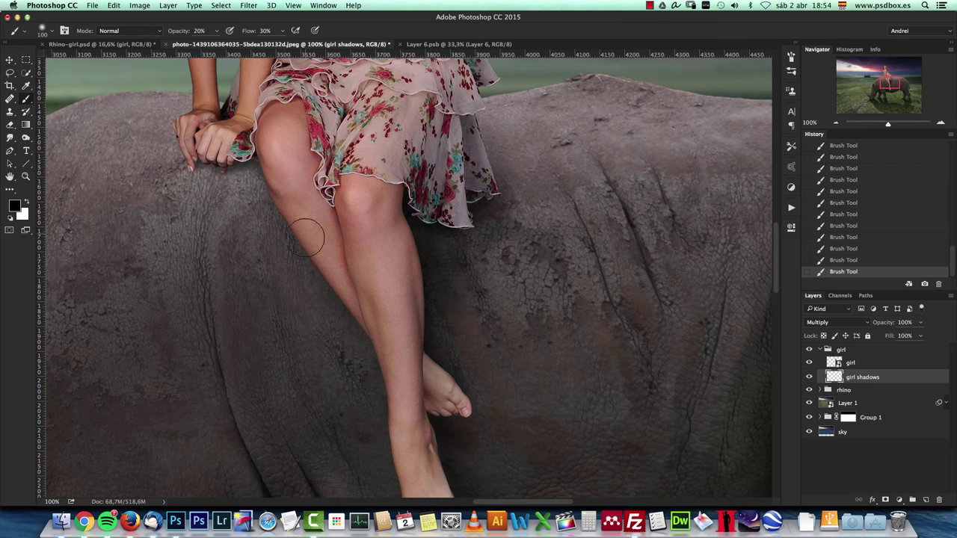
# Refine the contact shadow beneath the girl's hands with a small 20 px brush.
pyautogui.press(']')
pyautogui.press(']')
pyautogui.press('[')
pyautogui.press('[')
pyautogui.press('[')
pyautogui.press('[')
pyautogui.press('[')
pyautogui.press('[')
pyautogui.press('[')
pyautogui.press('[')
pyautogui.press('[')
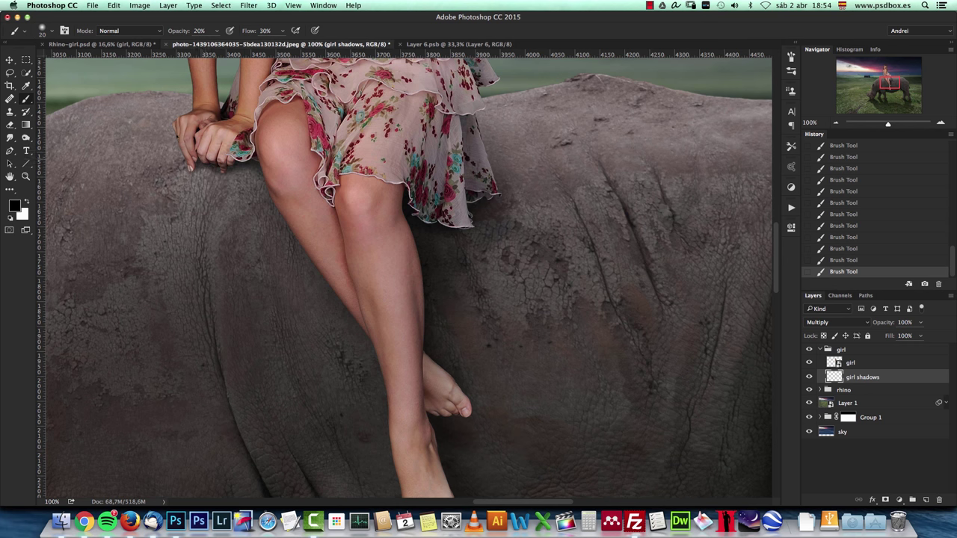
# Soften the shading on the rhino below the hands and in front of the knee, using brush sizes of 80 and 50 px.
pyautogui.press(']')
pyautogui.press(']')
pyautogui.press(']')
pyautogui.press(']')
pyautogui.press(']')
pyautogui.press('[')
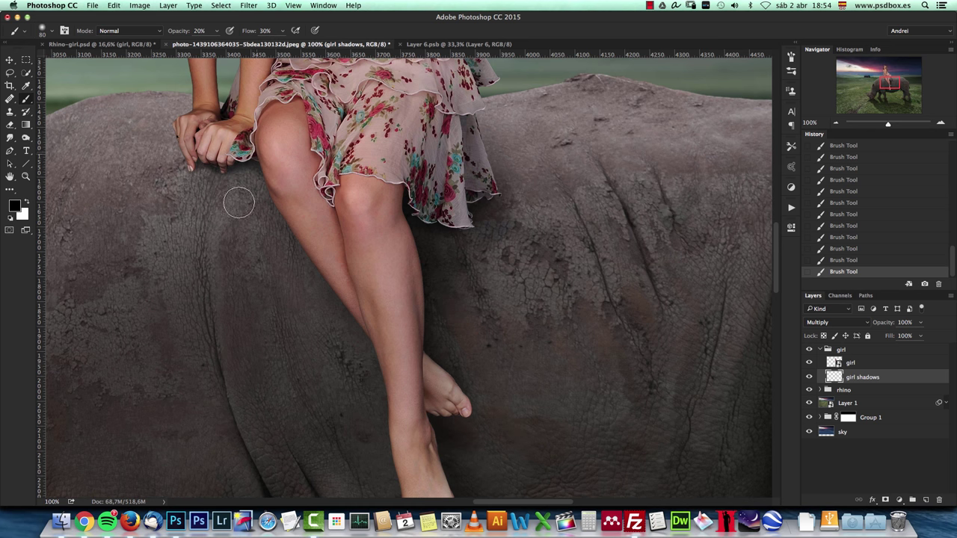
pyautogui.press('[')
pyautogui.press('[')
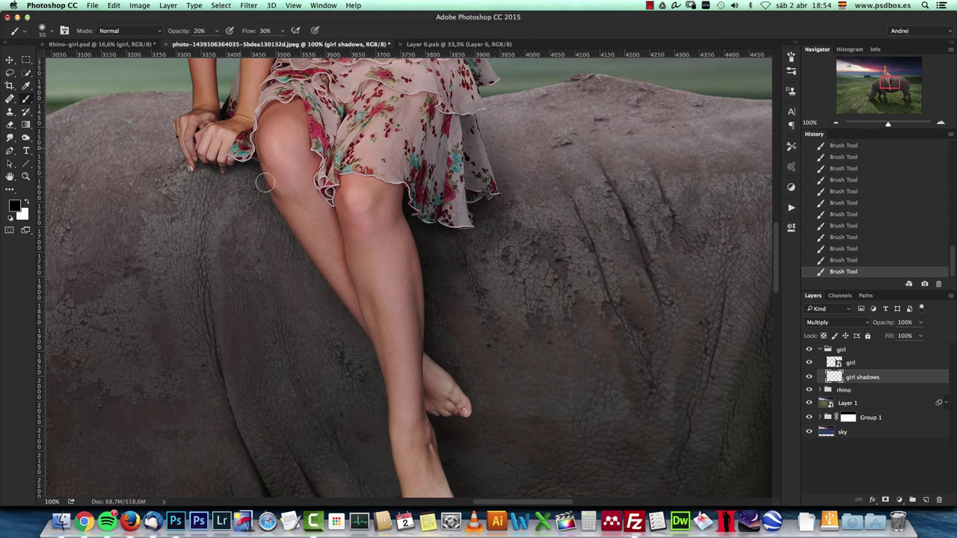
# Compare the composite with the girl shadows layer hidden and shown.
pyautogui.click(835, 123)
pyautogui.click(835, 122)
pyautogui.click(810, 378)
pyautogui.click(810, 377)
pyautogui.click(810, 377)
pyautogui.click(810, 378)
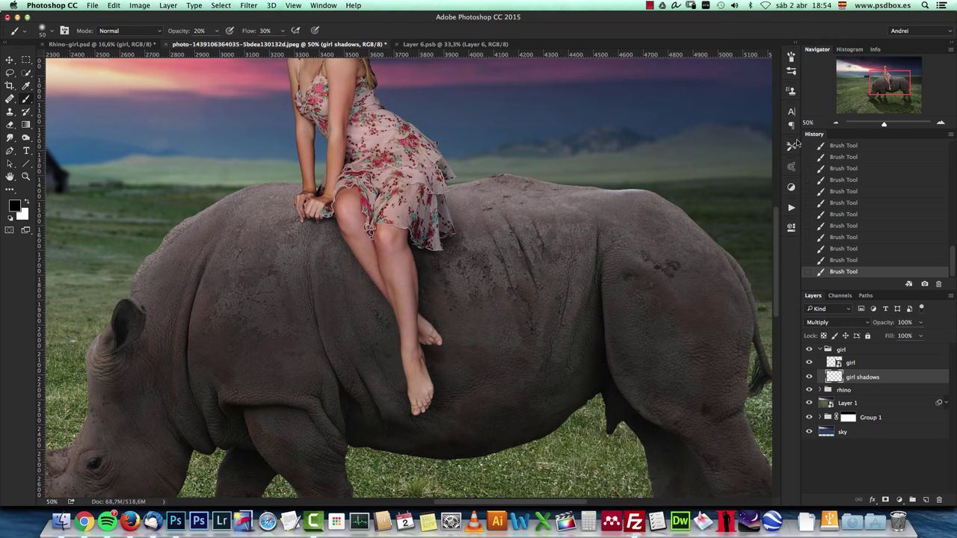
# Add a Hue/Saturation adjustment directly above the girl layer and clip it to that layer.
pyautogui.click(834, 123)
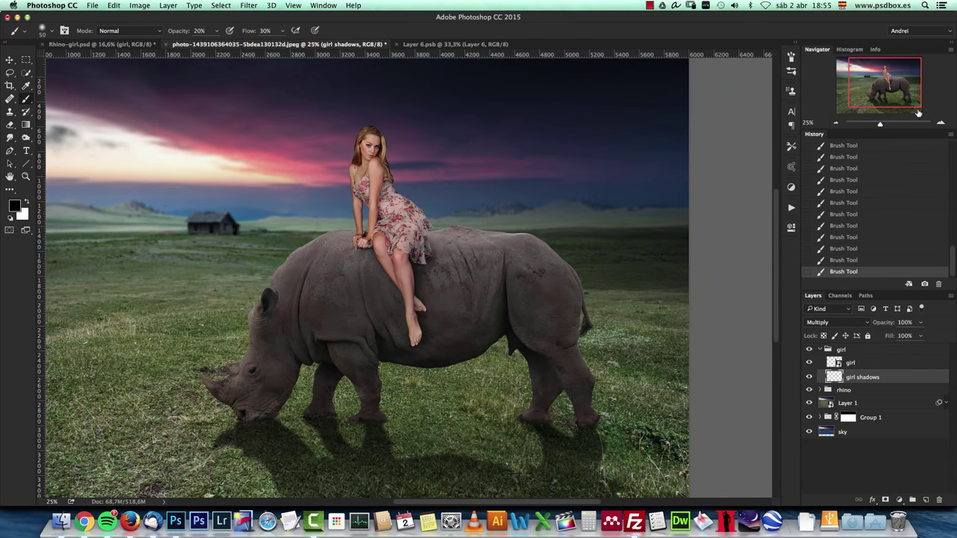
pyautogui.click(940, 123)
pyautogui.click(940, 122)
pyautogui.moveTo(491, 125); pyautogui.dragTo(503, 243)
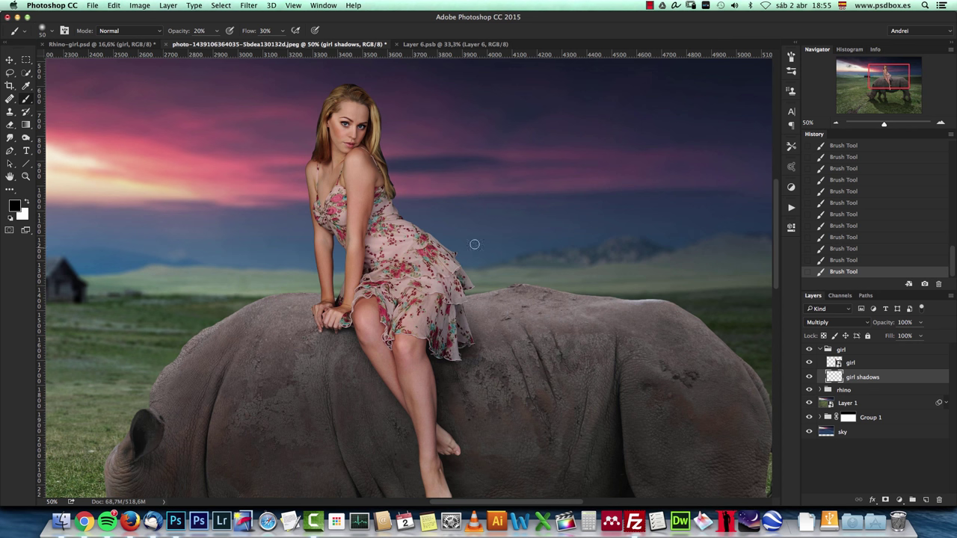
pyautogui.click(866, 362)
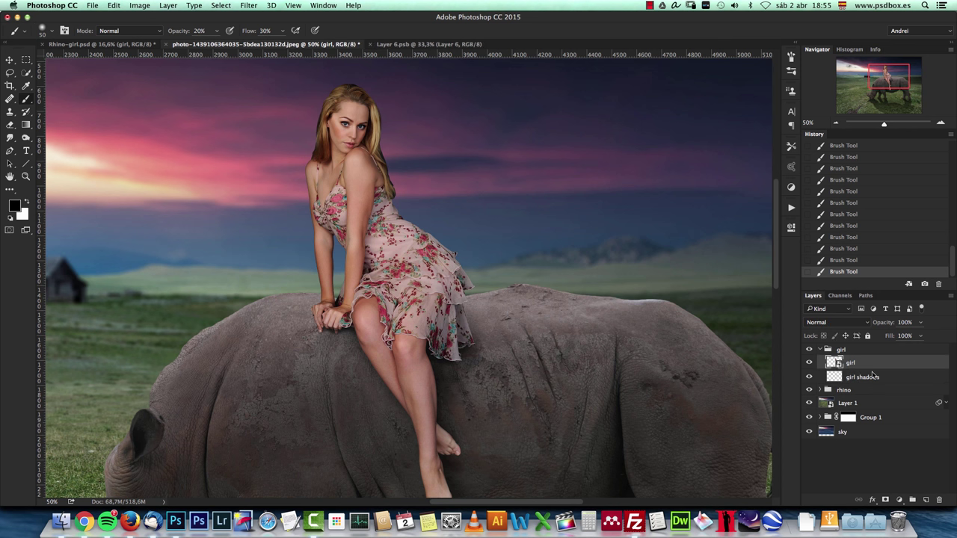
pyautogui.click(899, 499)
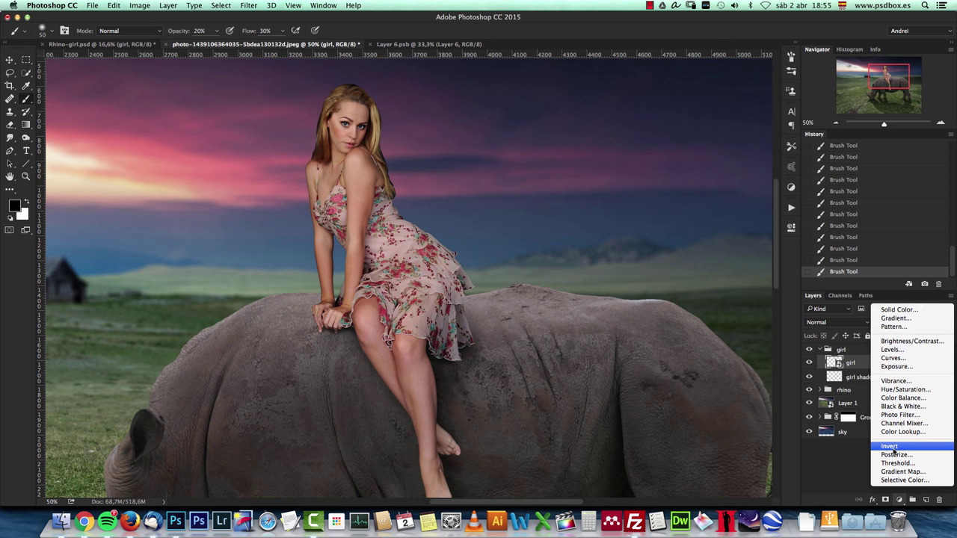
pyautogui.click(904, 389)
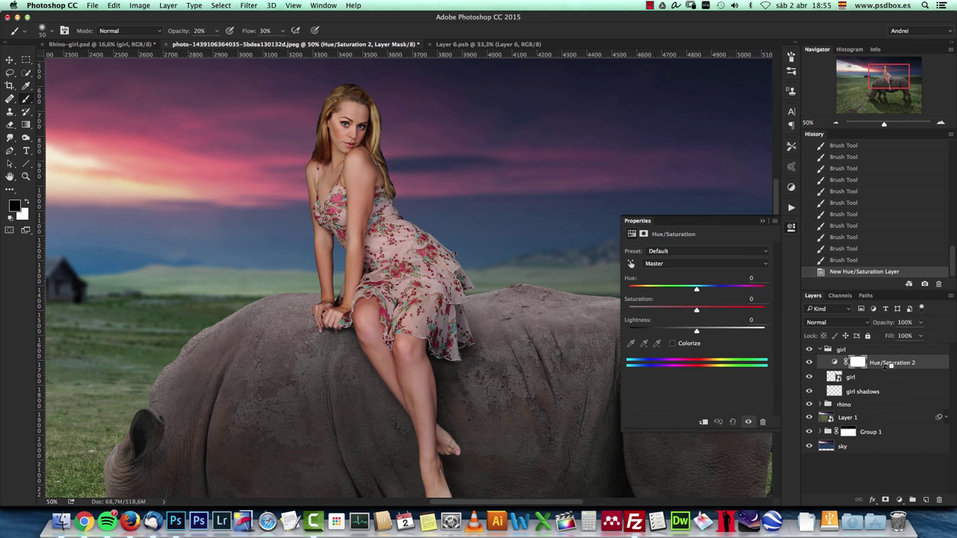
pyautogui.keyDown('alt'); pyautogui.click(887, 366); pyautogui.keyUp('alt')
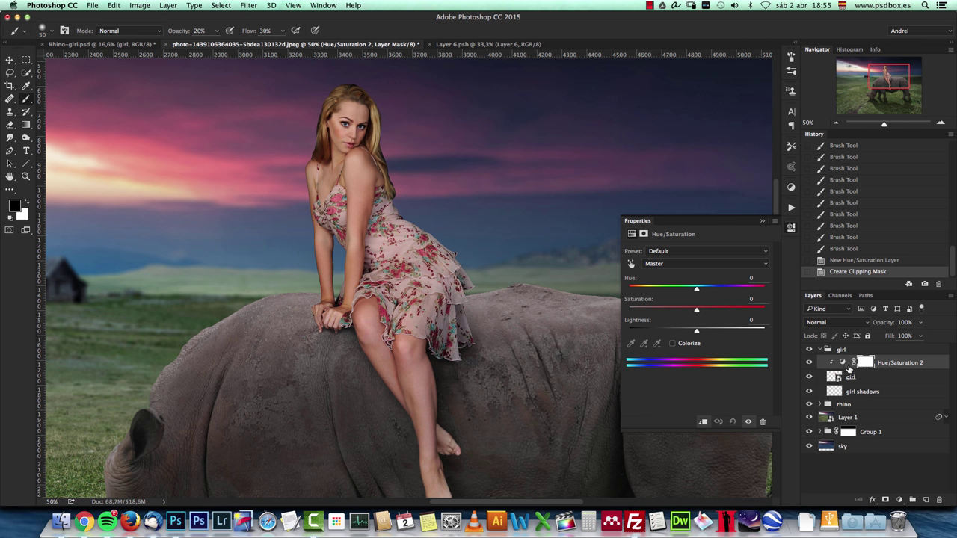
# Set the overall saturation of the girl's Hue/Saturation adjustment to -13.
pyautogui.rightClick(914, 364)
pyautogui.click(932, 351)
pyautogui.write('-13')
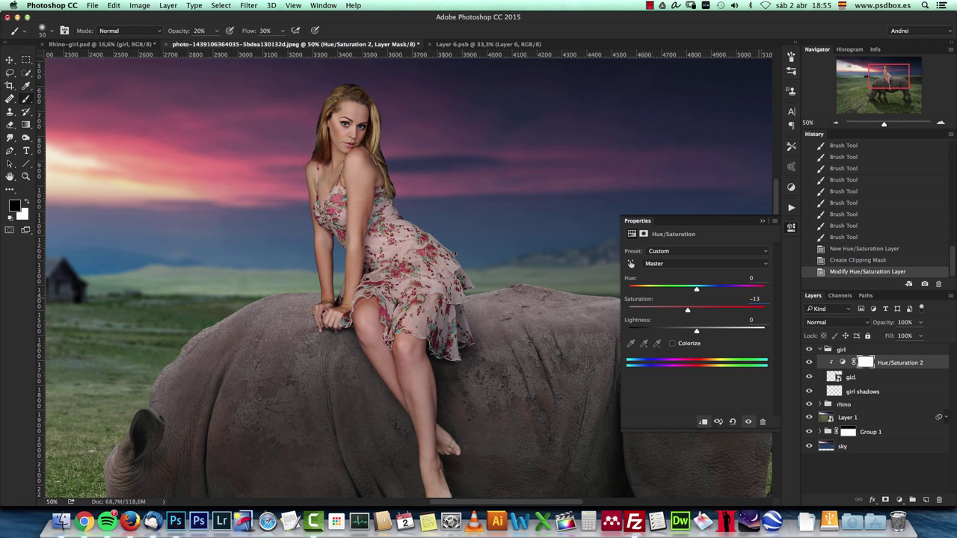
# Target the Reds range by sampling the dress, lower its saturation slightly and shift its hue slightly toward the positive side.
pyautogui.click(689, 266)
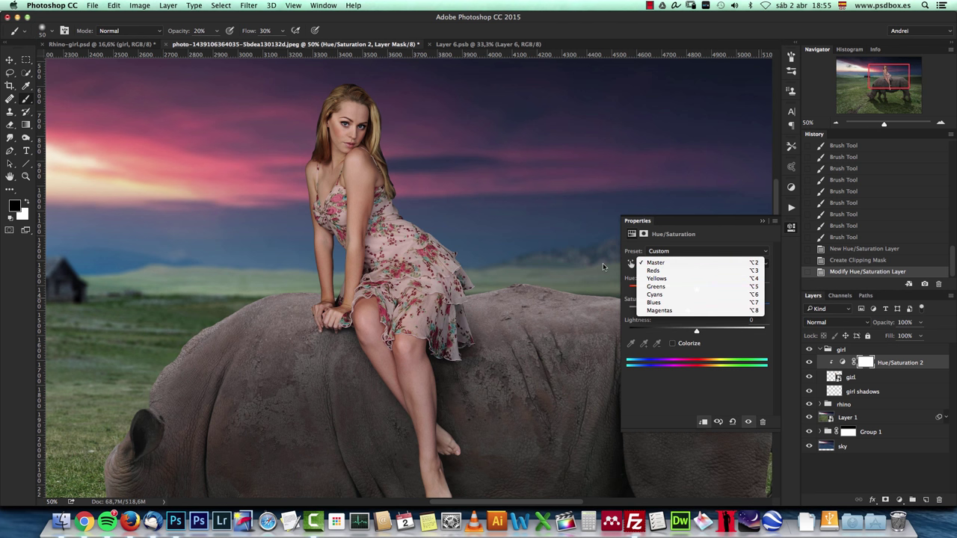
pyautogui.click(631, 265)
pyautogui.click(631, 266)
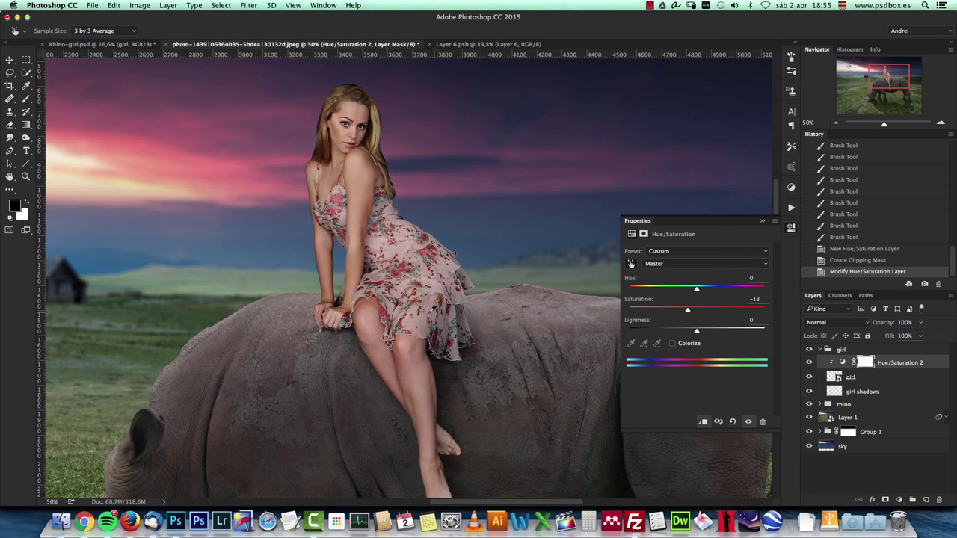
pyautogui.click(446, 307)
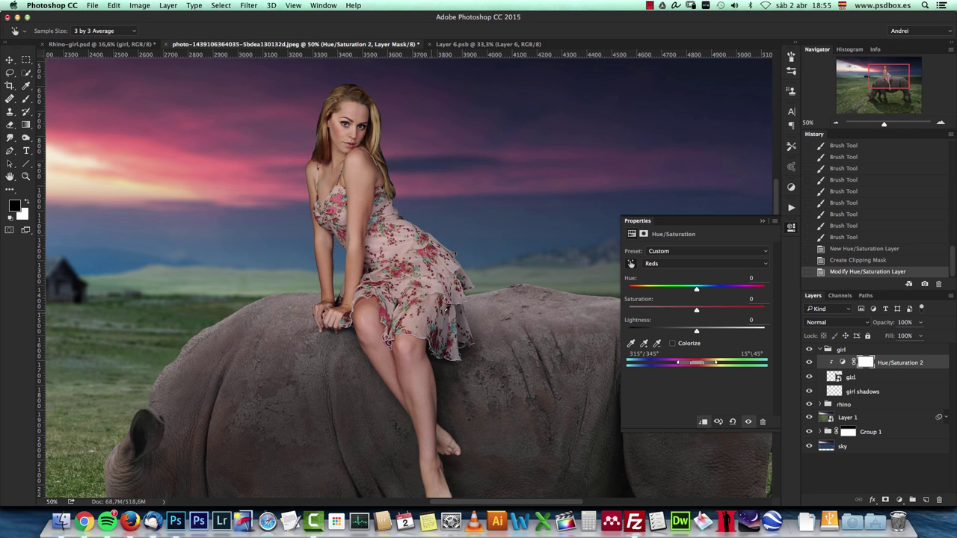
pyautogui.moveTo(696, 309); pyautogui.dragTo(688, 311)
pyautogui.moveTo(696, 291); pyautogui.dragTo(699, 294)
pyautogui.click(763, 221)
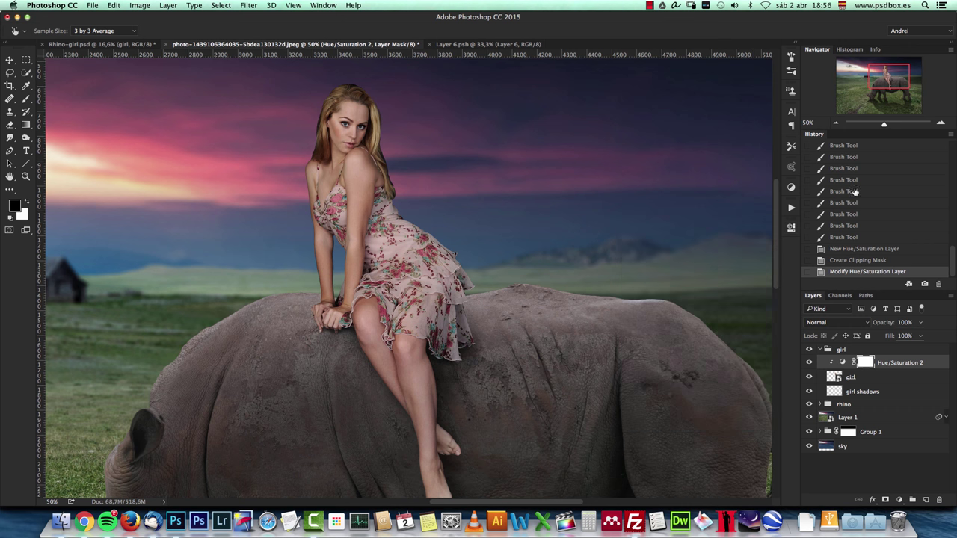
# Compare the whole composite with the girl's Hue/Saturation adjustment hidden and shown.
pyautogui.press('super+minus')
pyautogui.press('super+minus')
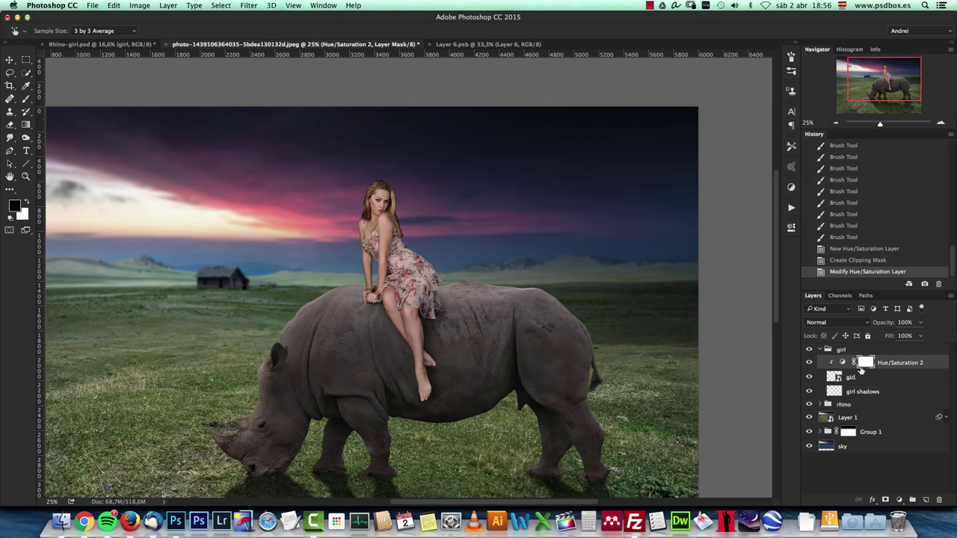
pyautogui.click(809, 362)
pyautogui.click(809, 362)
pyautogui.click(809, 361)
pyautogui.click(810, 361)
# Add a Curves adjustment above the girl's Hue/Saturation adjustment and clip it to the girl layer.
pyautogui.click(940, 124)
pyautogui.click(899, 500)
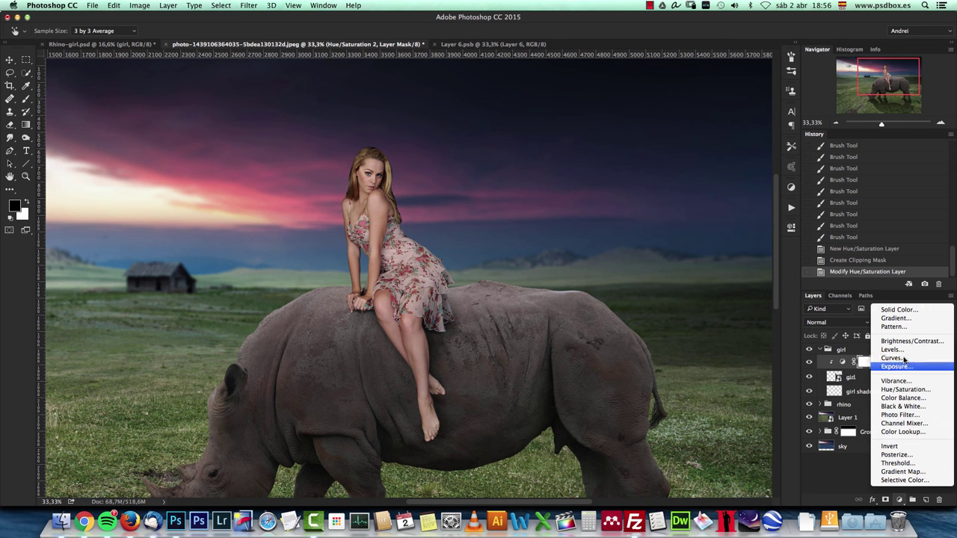
pyautogui.click(898, 364)
pyautogui.press('F2')
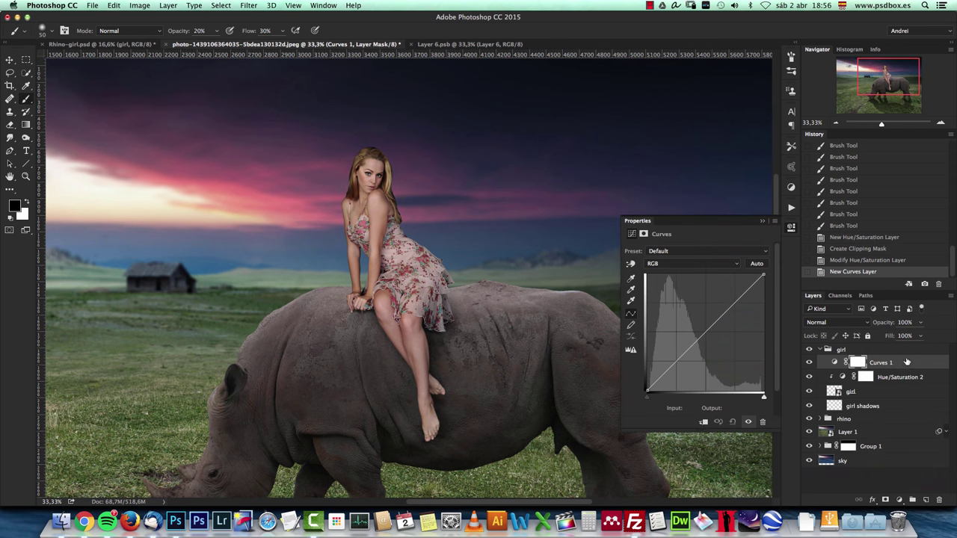
pyautogui.rightClick(904, 364)
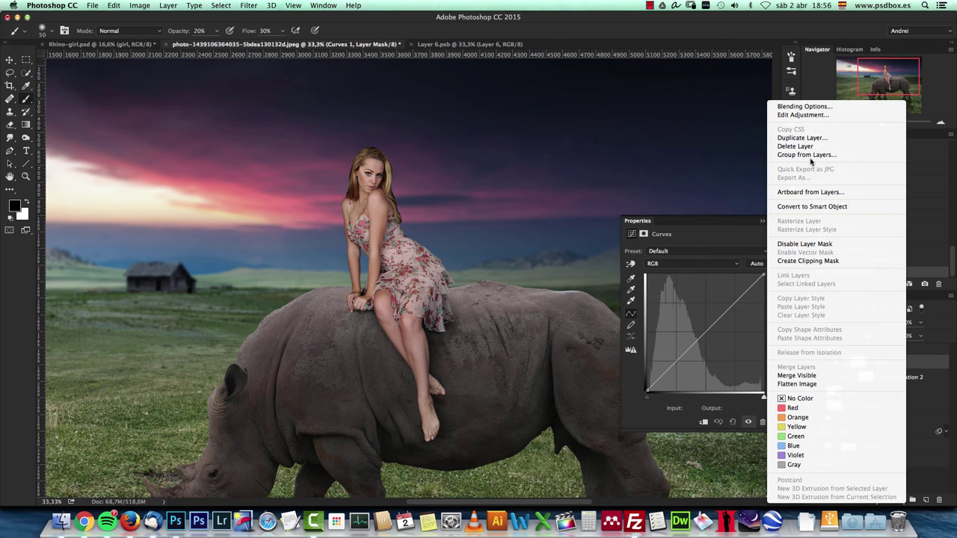
pyautogui.click(818, 261)
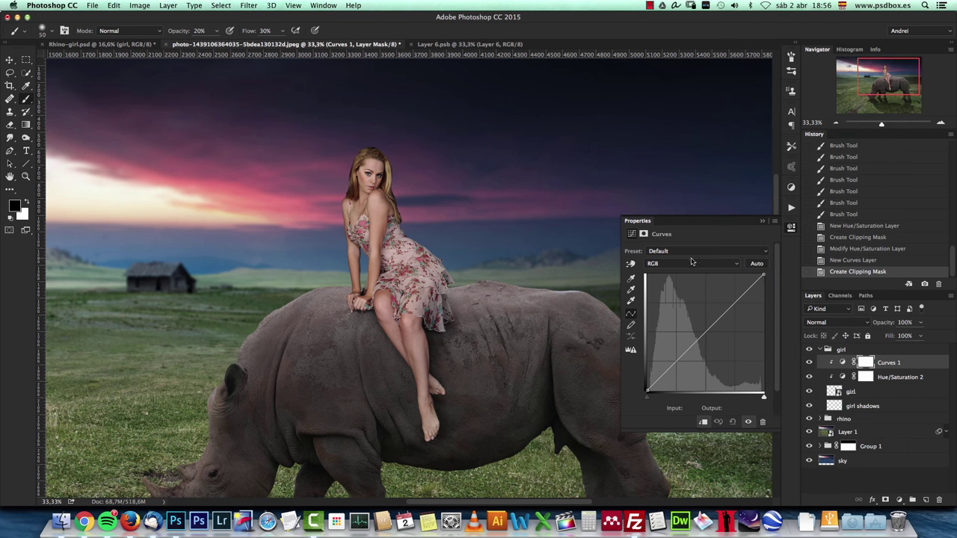
# In the Blue channel of the girl's Curves adjustment, set the highlight end point to input 245, output 255.
pyautogui.click(692, 263)
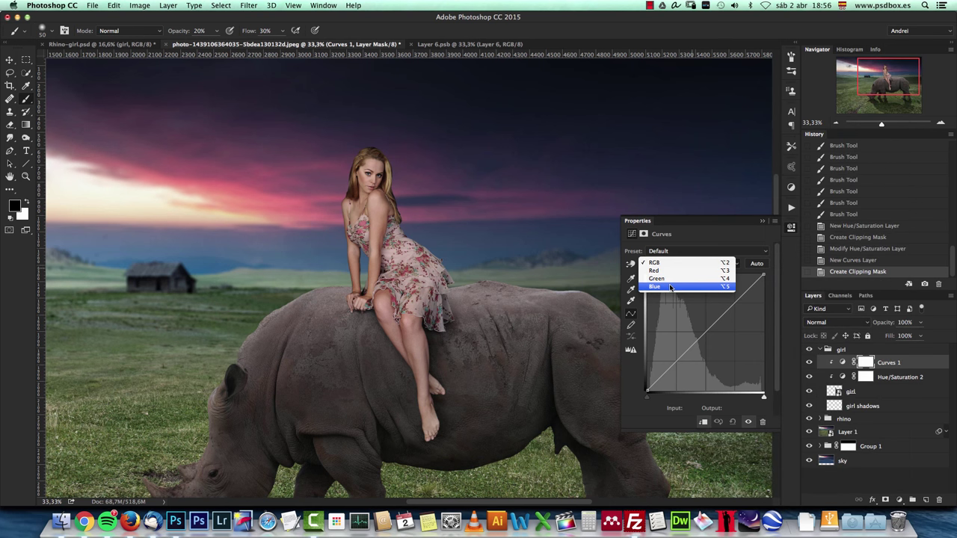
pyautogui.click(669, 290)
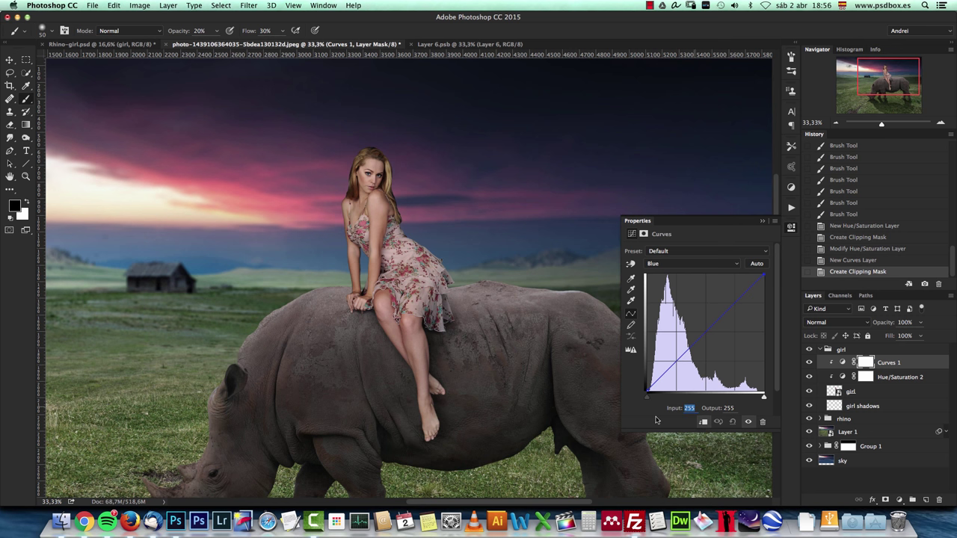
pyautogui.write('4')
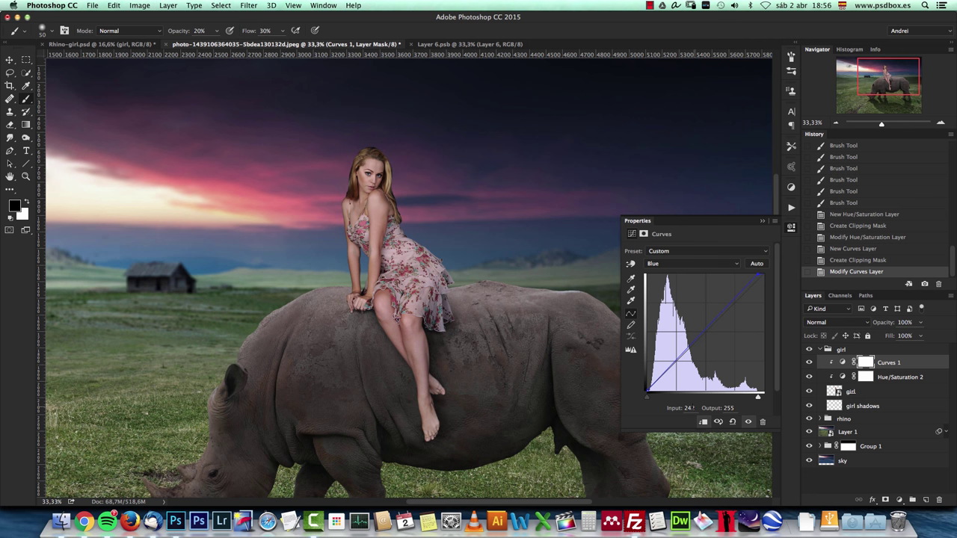
pyautogui.write('240')
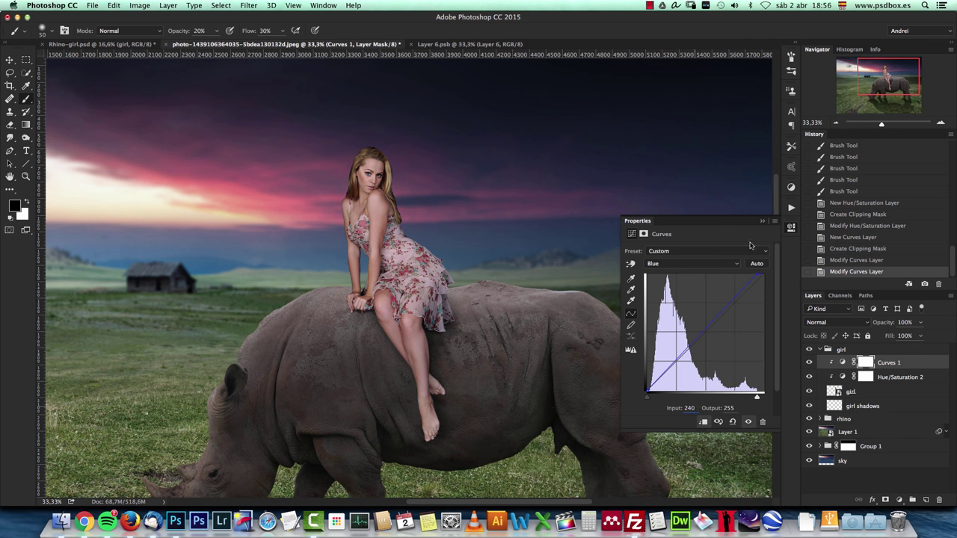
pyautogui.moveTo(757, 277); pyautogui.dragTo(759, 281)
pyautogui.click(691, 408)
# In the Red channel of the same Curves adjustment, add a midtone point with input 123 and output 118.
pyautogui.click(688, 265)
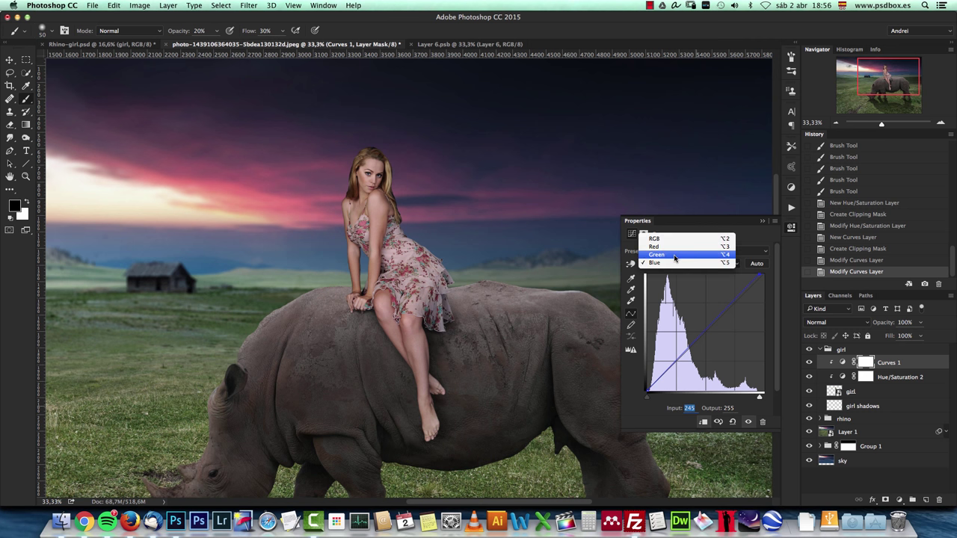
pyautogui.click(672, 248)
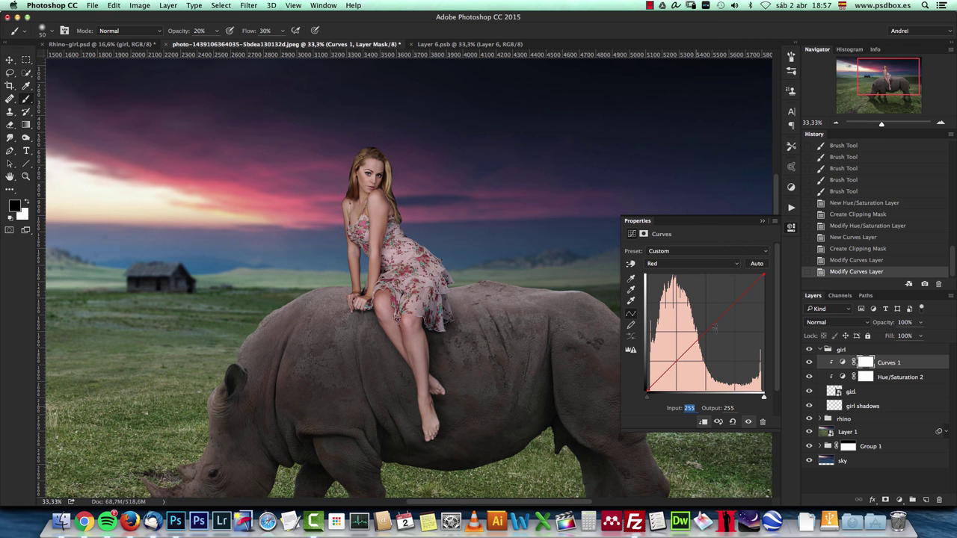
pyautogui.click(699, 338)
pyautogui.click(691, 408)
pyautogui.write('123')
pyautogui.press('Tab')
pyautogui.write('1')
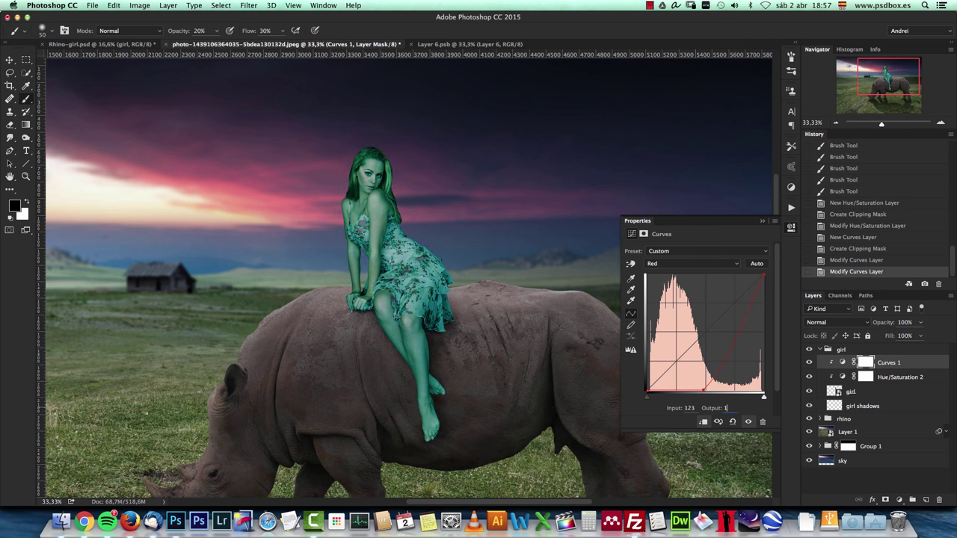
pyautogui.write('18')
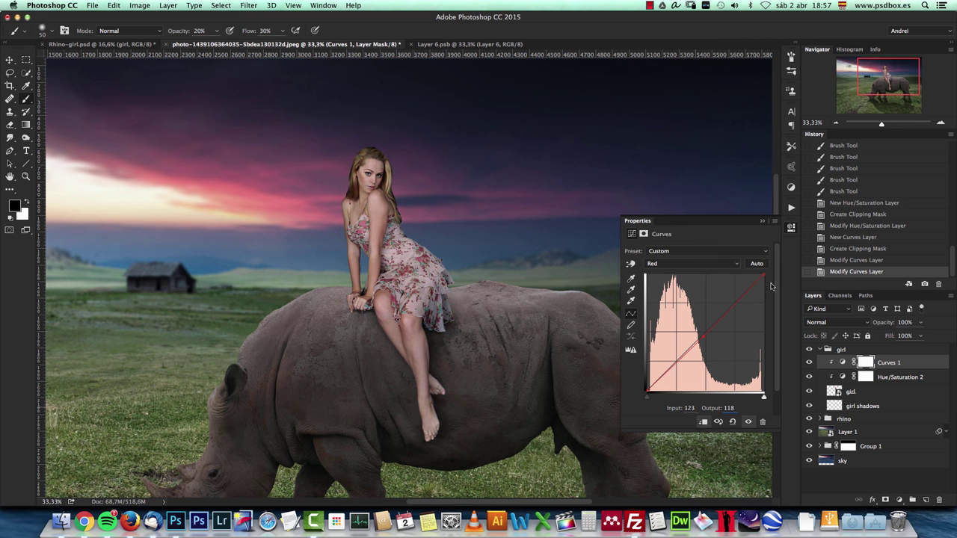
# Add a highlight point to the Red curve with input 209 and output 205.
pyautogui.click(688, 408)
pyautogui.write('209')
pyautogui.press('Tab')
pyautogui.write('20')
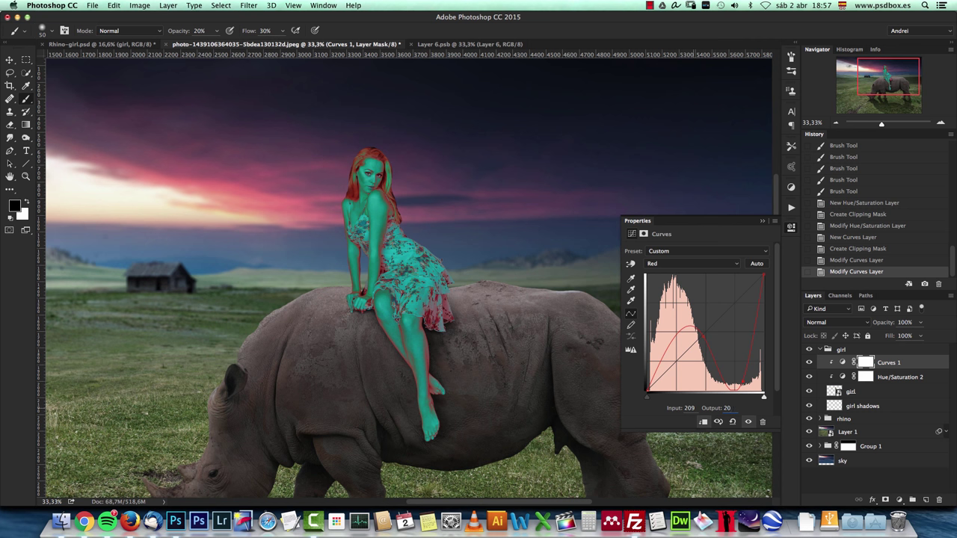
pyautogui.write('5')
pyautogui.press('Return')
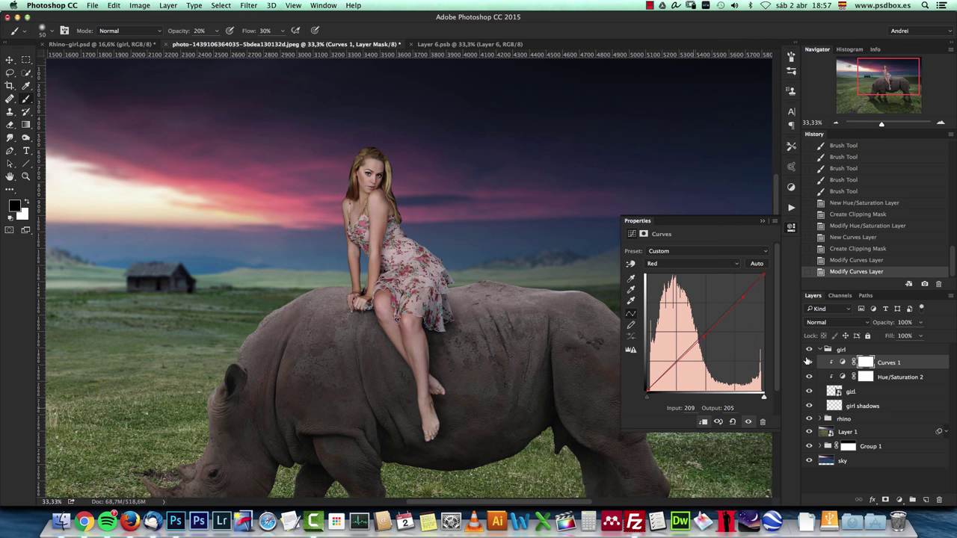
# Reopen the girl's Hue/Saturation adjustment and readjust its Reds range, entering a value of 0.
pyautogui.click(860, 382)
pyautogui.click(843, 377)
pyautogui.click(671, 267)
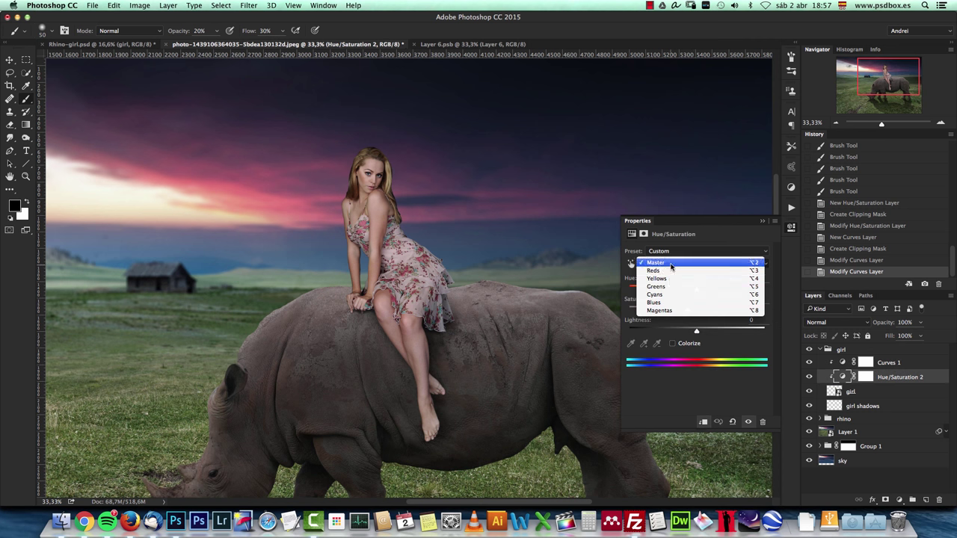
pyautogui.click(671, 271)
pyautogui.write('0')
pyautogui.click(762, 221)
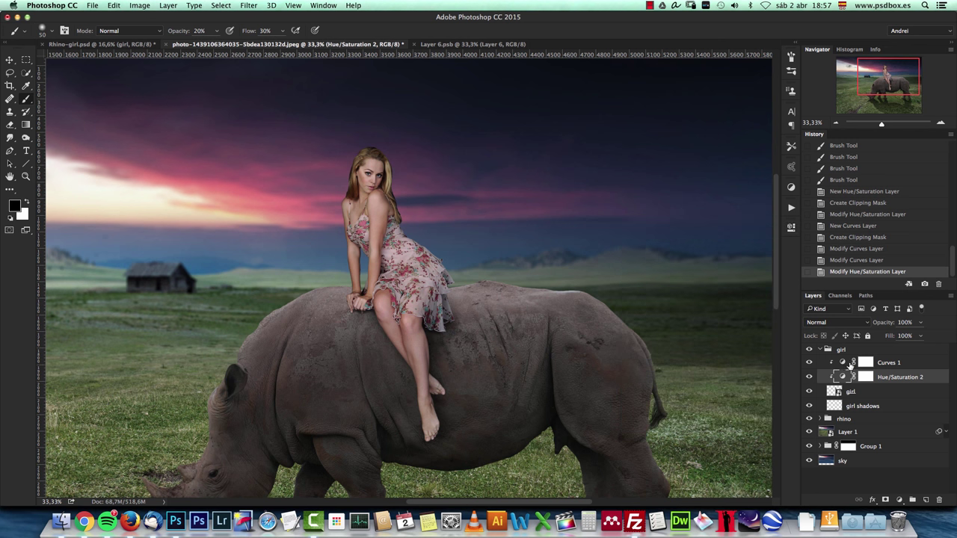
# Reopen the girl's Curves adjustment and bring up its choice of colour channels.
pyautogui.click(888, 365)
pyautogui.click(842, 363)
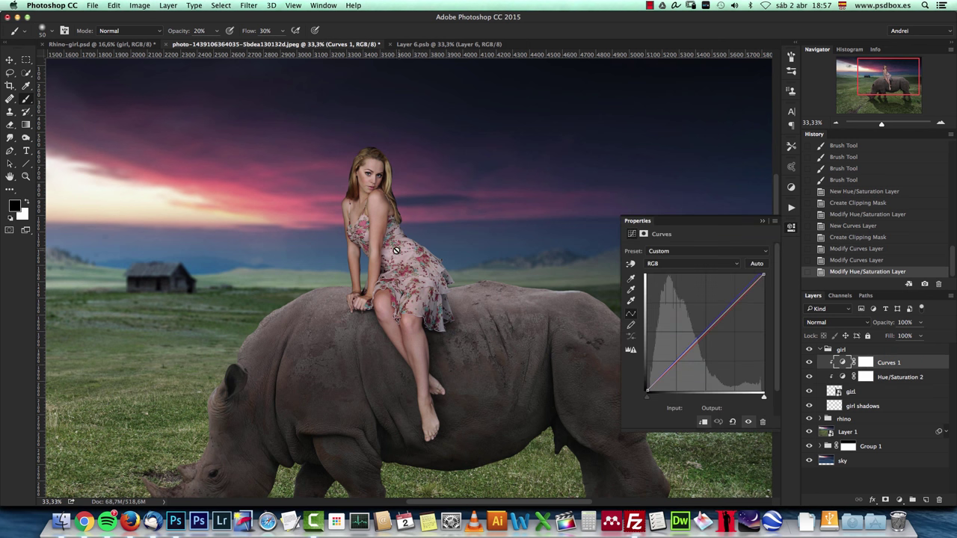
pyautogui.click(678, 264)
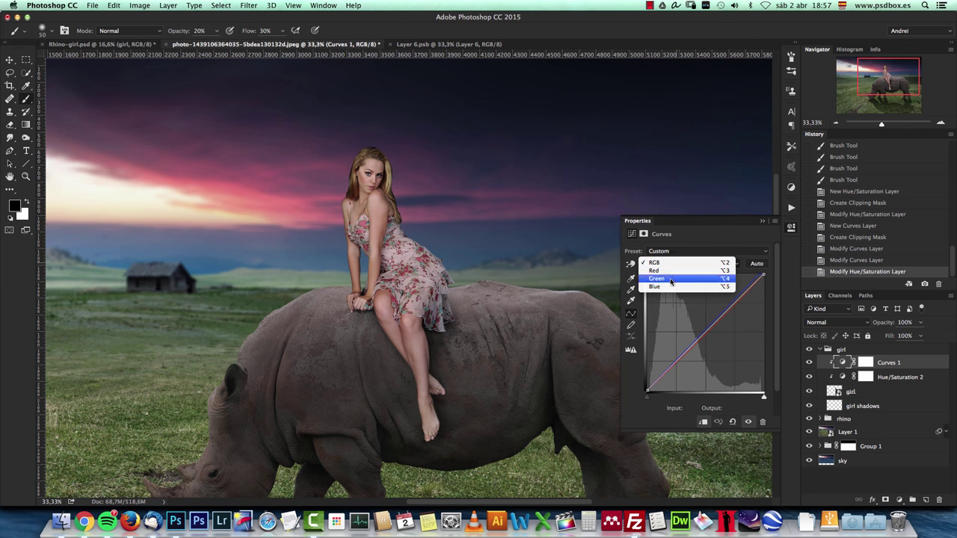
# Add a point to the RGB curve of Curves 1 with input 114 and output 110.
pyautogui.click(691, 238)
pyautogui.click(681, 358)
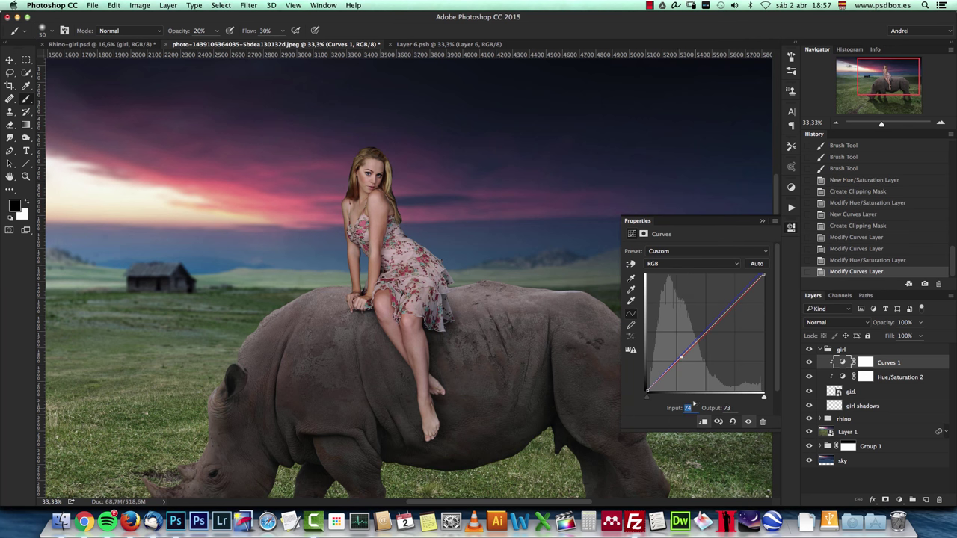
pyautogui.write('114')
pyautogui.click(727, 407)
pyautogui.write('110')
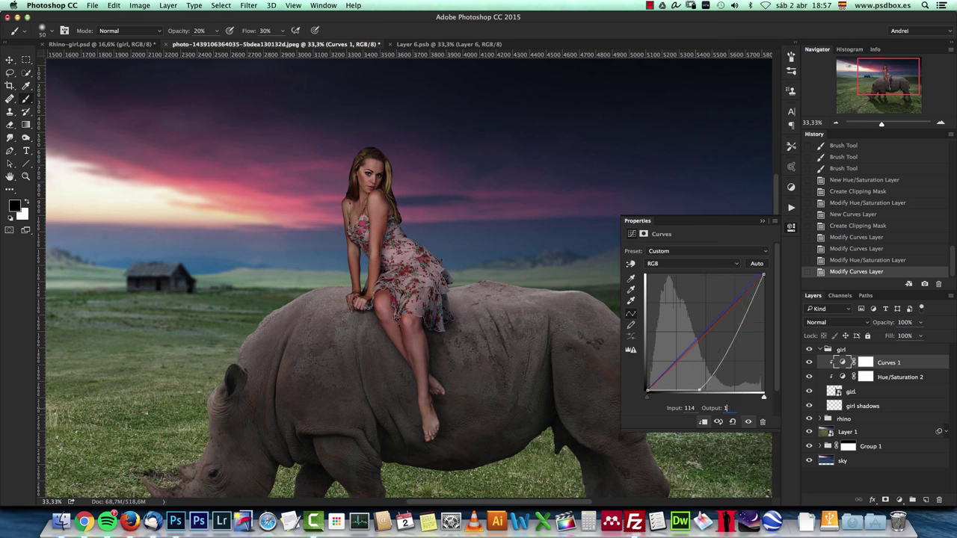
# Add a second point in the highlights of the RGB curve with input 213 and output 208.
pyautogui.click(734, 303)
pyautogui.click(688, 408)
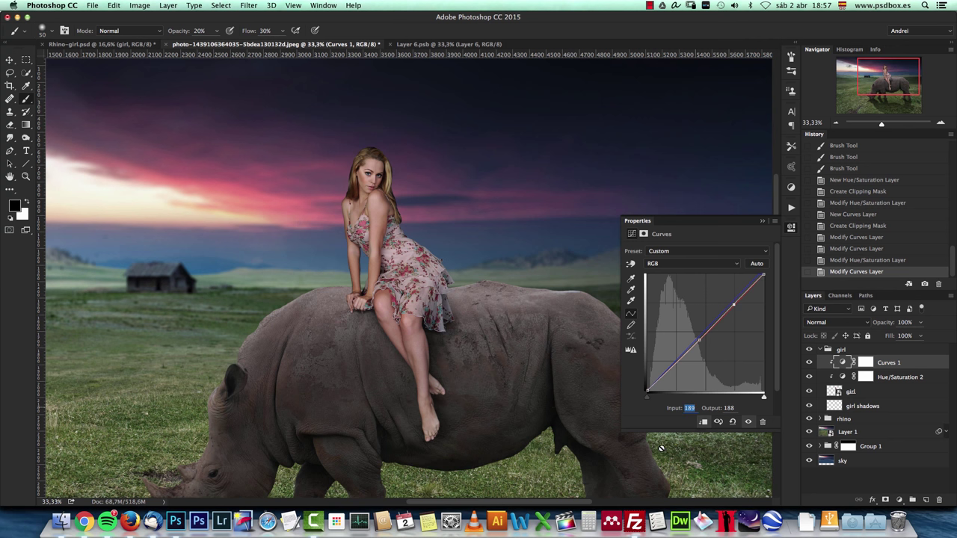
pyautogui.write('213')
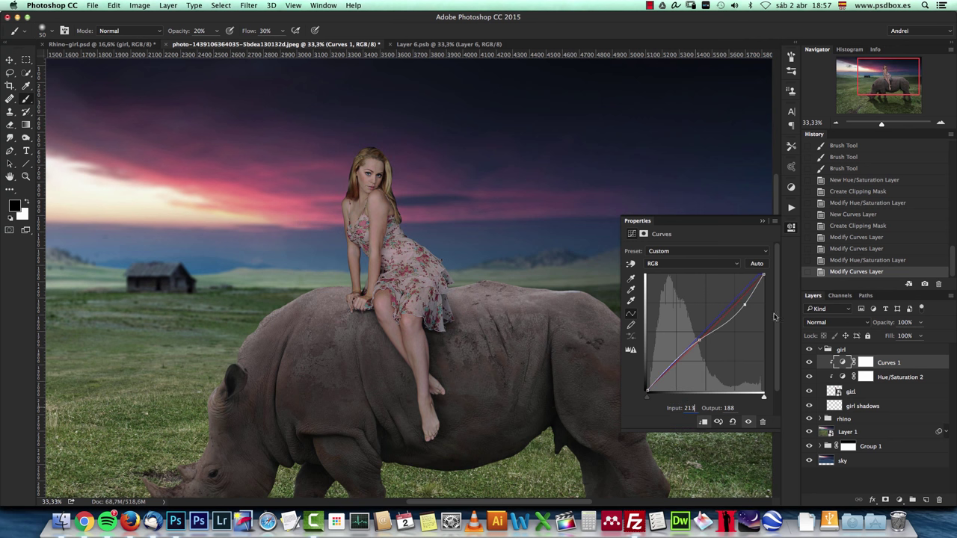
pyautogui.click(730, 408)
pyautogui.write('208')
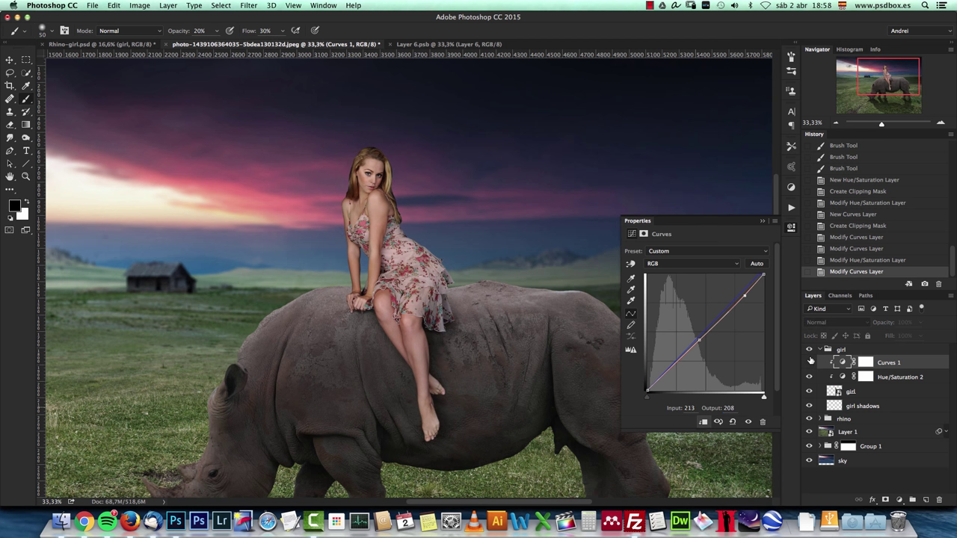
# Compare the girl with and without the Curves 1 adjustment and close its properties.
pyautogui.click(809, 362)
pyautogui.click(809, 361)
pyautogui.click(809, 362)
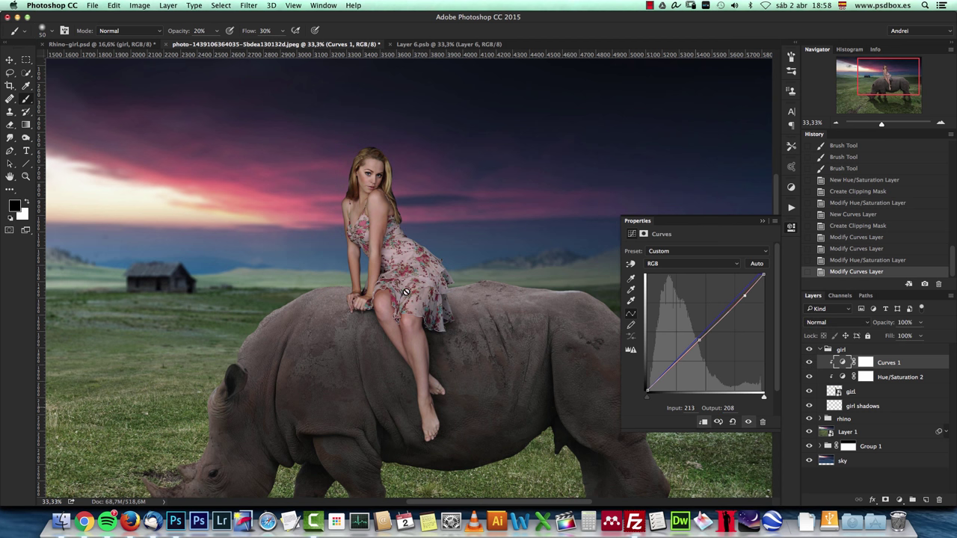
pyautogui.click(808, 362)
pyautogui.click(808, 362)
pyautogui.click(762, 221)
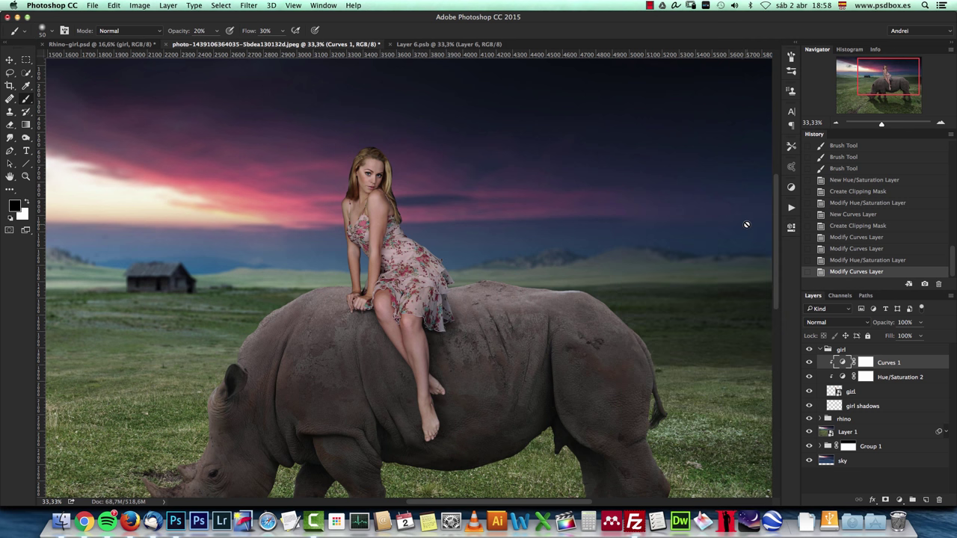
# Create a new layer above Curves 1, clip it to the girl layer and name it "body shadows".
pyautogui.click(926, 499)
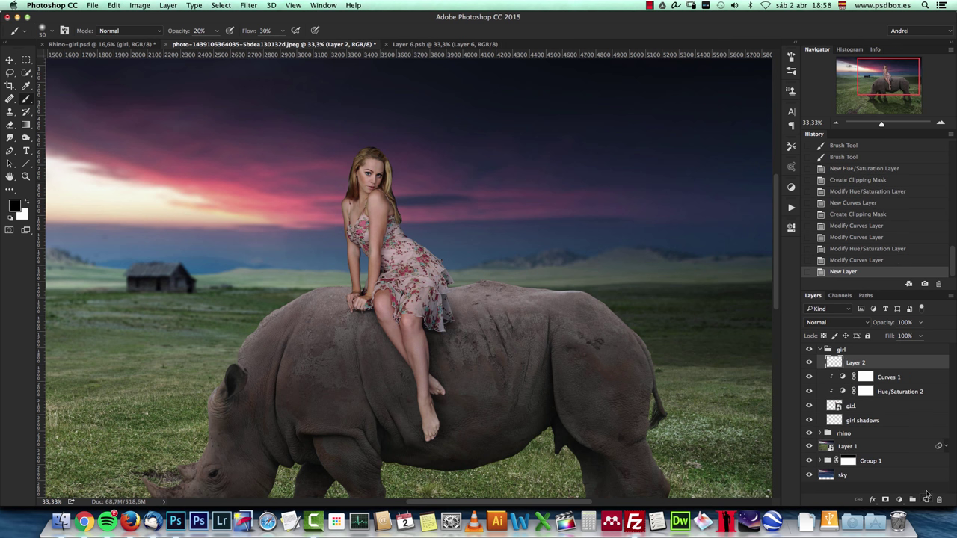
pyautogui.moveTo(899, 366)
pyautogui.mouseDown()
pyautogui.moveTo(877, 371)
pyautogui.moveTo(889, 369)
pyautogui.mouseUp()
pyautogui.keyDown('alt'); pyautogui.click(895, 365); pyautogui.keyUp('alt')
pyautogui.doubleClick(863, 363)
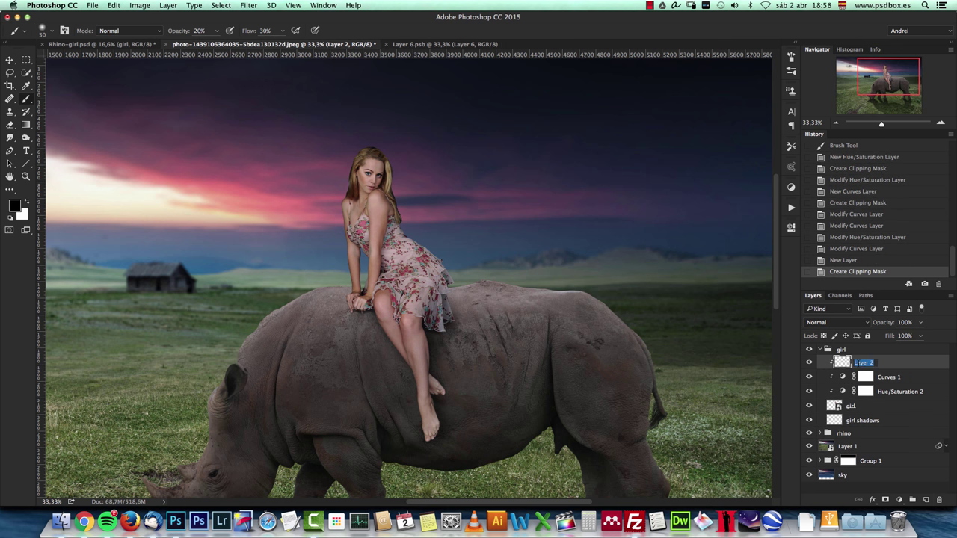
pyautogui.write('body shadows')
pyautogui.press('Return')
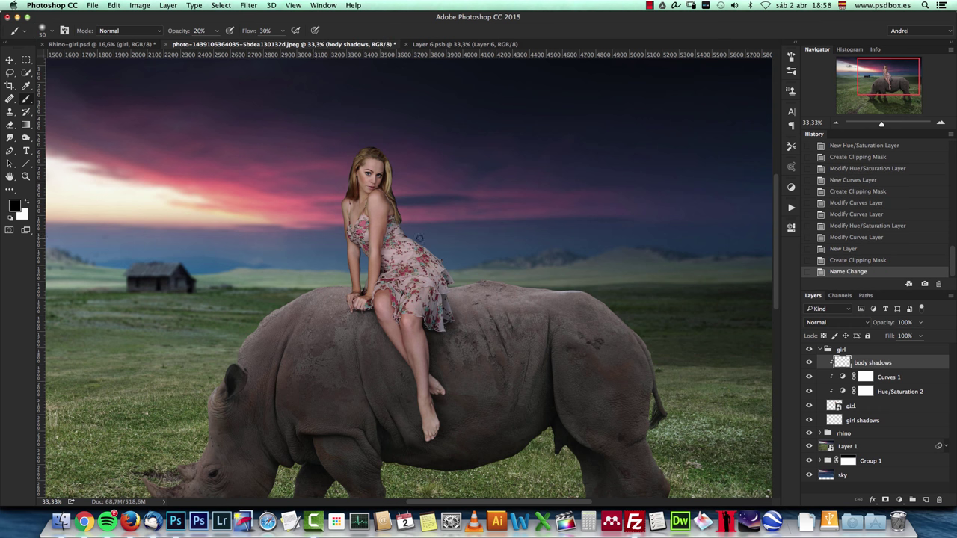
# Set the brush to 0% hardness and 70 px for shading the girl on the body shadows layer.
pyautogui.rightClick(431, 238)
pyautogui.click(481, 278)
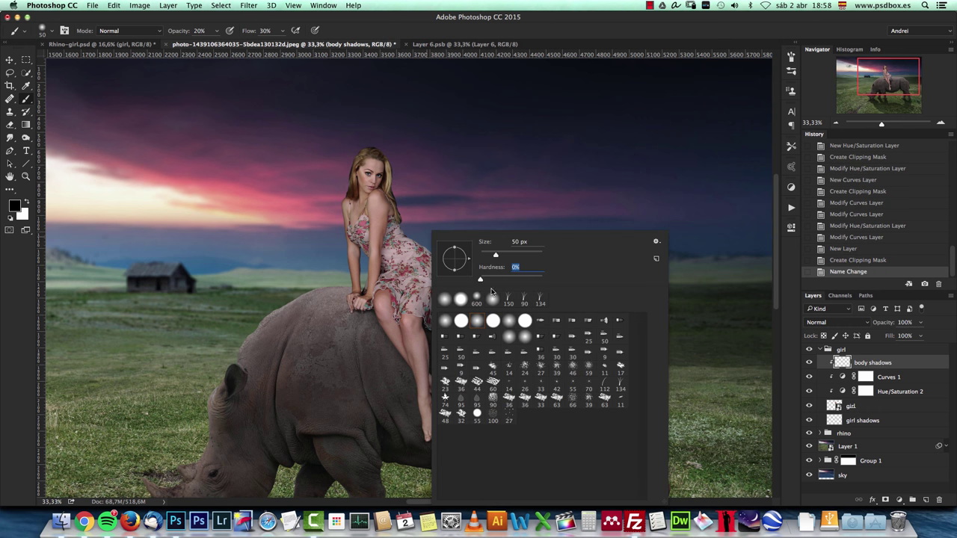
pyautogui.press('Return')
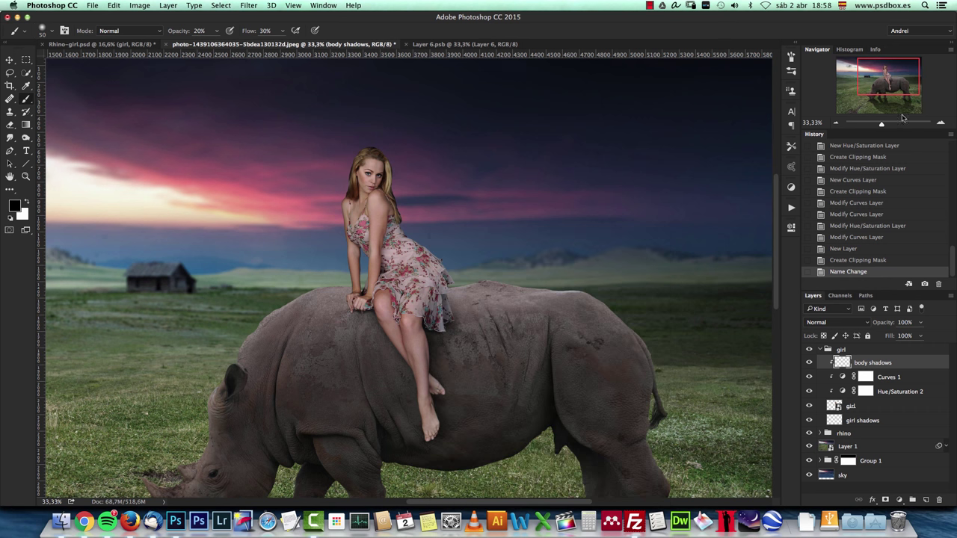
pyautogui.click(940, 124)
pyautogui.click(941, 124)
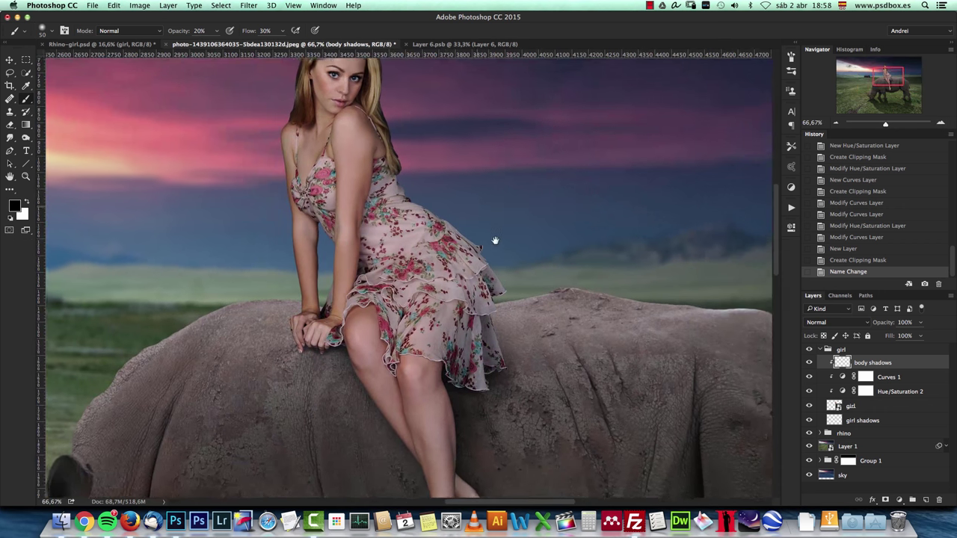
pyautogui.scroll(2, 493, 237)
pyautogui.press(']')
pyautogui.press(']')
pyautogui.rightClick(574, 185)
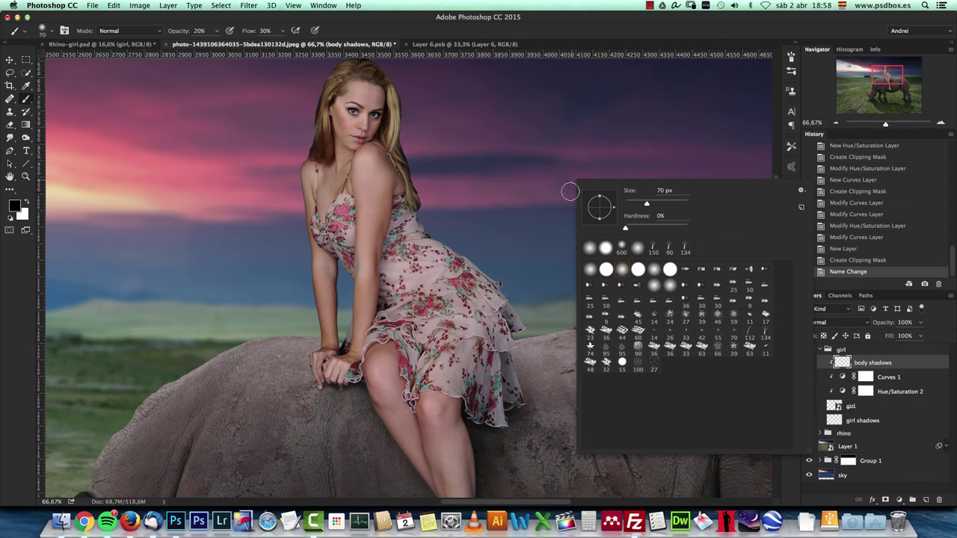
pyautogui.click(865, 364)
# Paint soft black shadows over the girl's arm, shoulder, chest and dress on the body shadows layer.
pyautogui.moveTo(392, 184)
pyautogui.mouseDown()
pyautogui.moveTo(387, 229)
pyautogui.moveTo(392, 180)
pyautogui.moveTo(399, 252)
pyautogui.moveTo(386, 206)
pyautogui.moveTo(381, 255)
pyautogui.mouseUp()
pyautogui.moveTo(378, 152); pyautogui.dragTo(376, 203)
pyautogui.moveTo(328, 164); pyautogui.dragTo(330, 183)
pyautogui.moveTo(377, 201); pyautogui.dragTo(382, 224)
pyautogui.moveTo(450, 282); pyautogui.dragTo(479, 299)
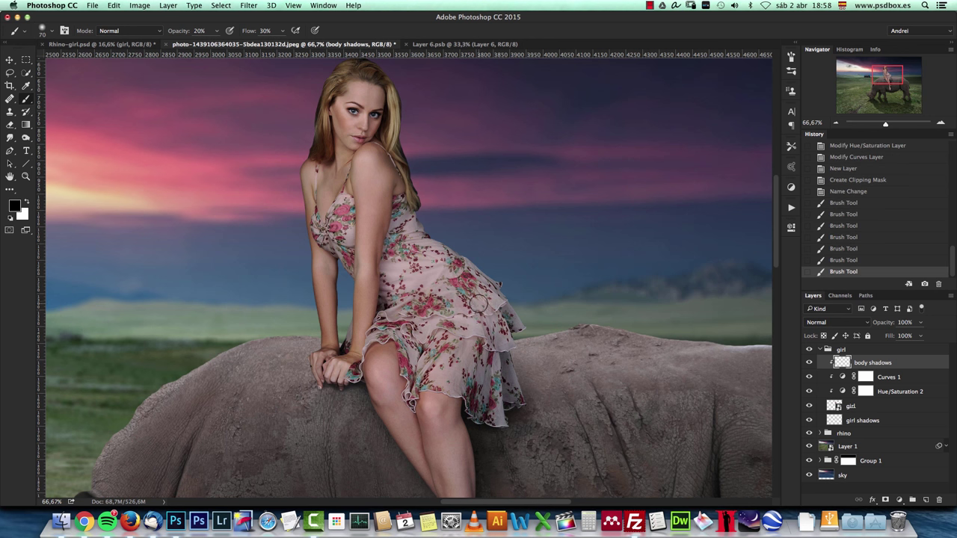
pyautogui.moveTo(472, 364); pyautogui.dragTo(452, 352)
pyautogui.moveTo(441, 350)
pyautogui.mouseDown()
pyautogui.moveTo(415, 339)
pyautogui.moveTo(420, 270)
pyautogui.moveTo(393, 284)
pyautogui.mouseUp()
pyautogui.moveTo(396, 278); pyautogui.dragTo(401, 282)
# Enlarge the soft brush to 125 px for broader shading on the body shadows layer.
pyautogui.press(']')
pyautogui.press(']')
pyautogui.press(']')
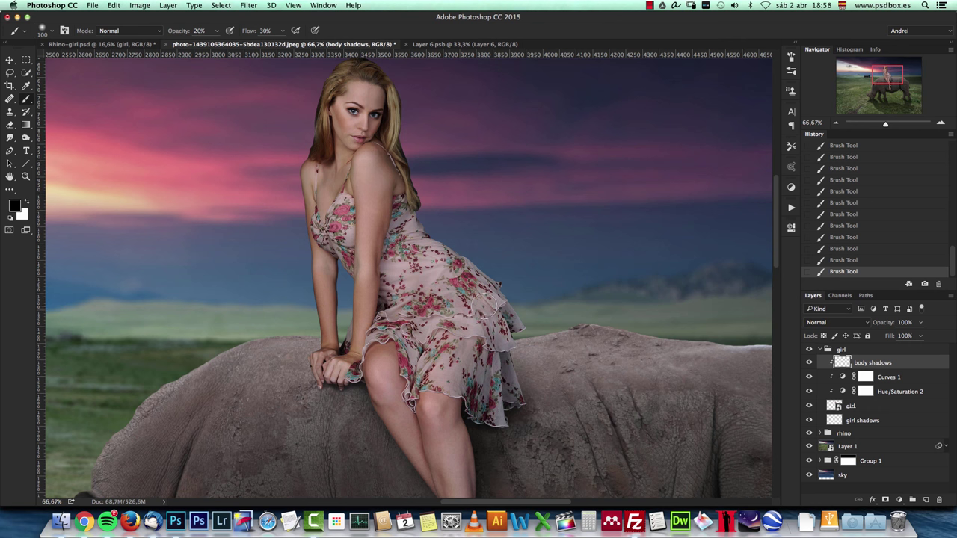
pyautogui.scroll(-5, 493, 320)
pyautogui.press('super+minus')
pyautogui.scroll(5, 433, 201)
pyautogui.press(']')
pyautogui.press(']')
pyautogui.press(']')
pyautogui.press(']')
pyautogui.press(']')
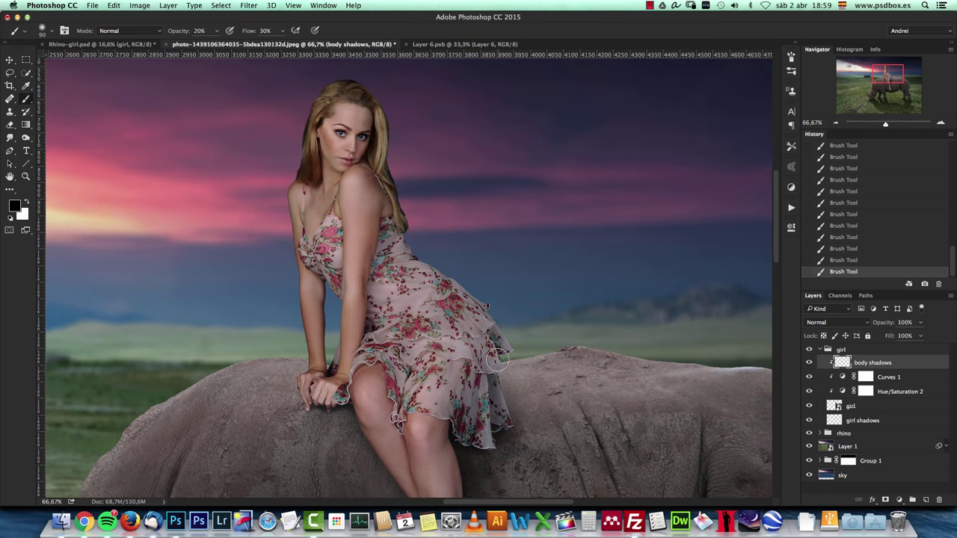
# Examine the shaded girl within the whole rhino composition.
pyautogui.scroll(-5, 419, 299)
pyautogui.press('super+minus')
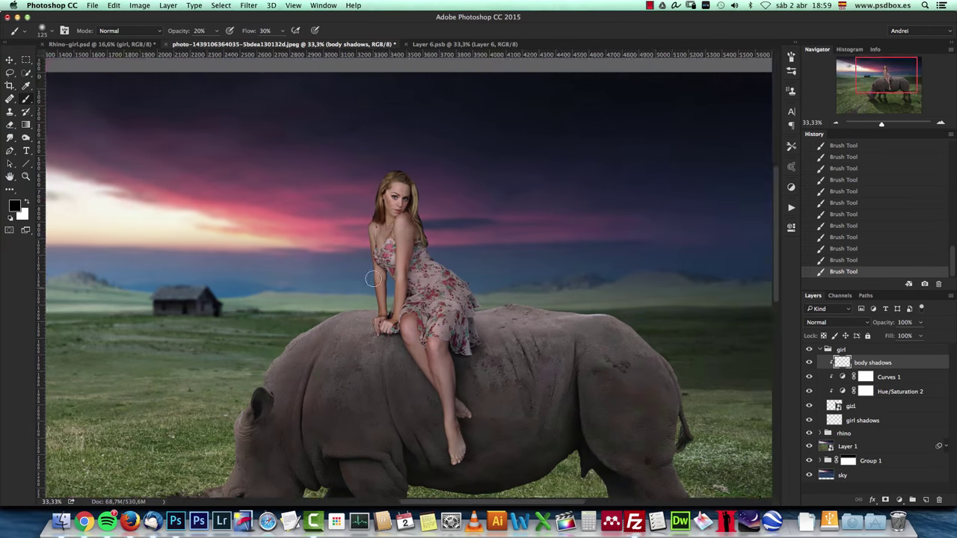
pyautogui.press('super+minus')
pyautogui.press('[')
pyautogui.press('[')
pyautogui.press('[')
pyautogui.press('[')
pyautogui.press('super+0')
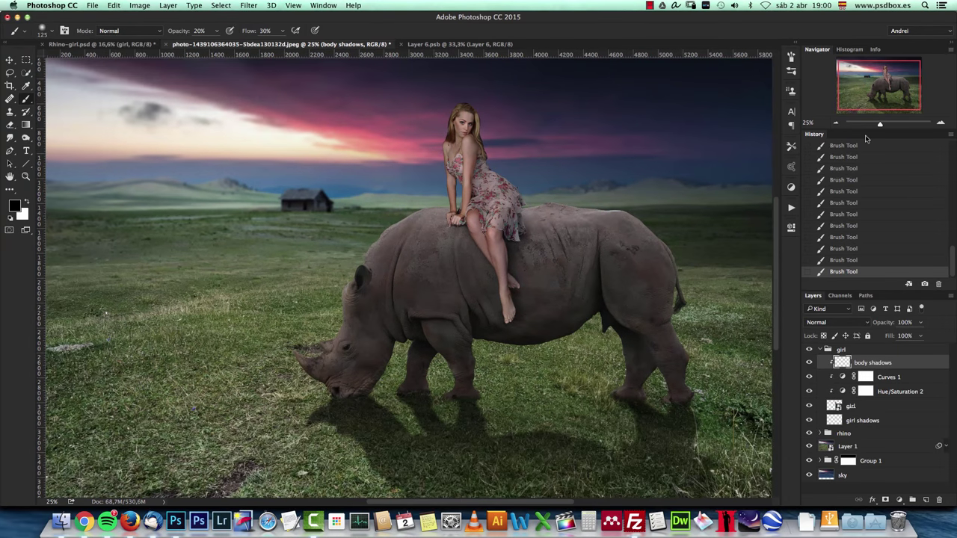
# Add a layer mask to the girl layer for refining the edges of her hair.
pyautogui.press('super+1')
pyautogui.moveTo(523, 63)
pyautogui.mouseDown()
pyautogui.moveTo(524, 254)
pyautogui.moveTo(506, 256)
pyautogui.mouseUp()
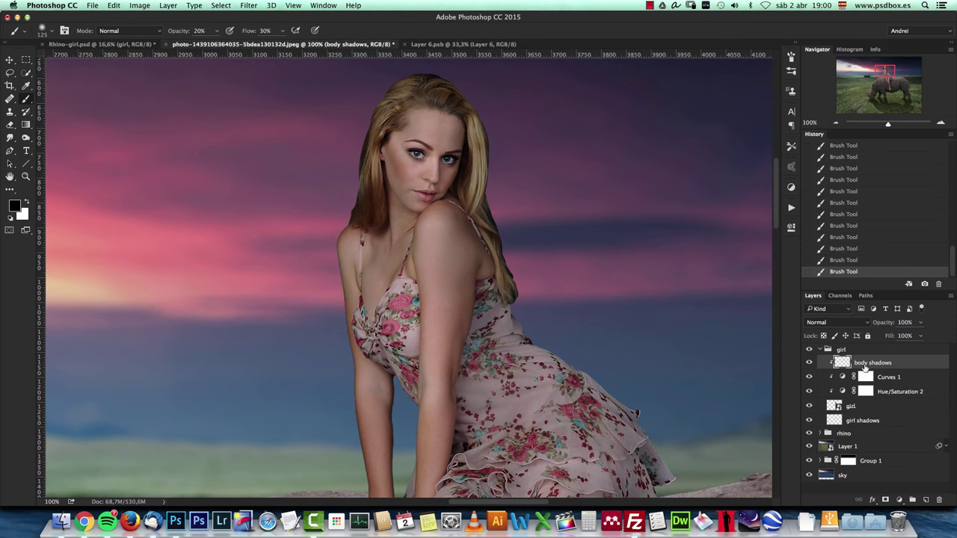
pyautogui.click(855, 410)
pyautogui.click(886, 501)
pyautogui.press('super+1')
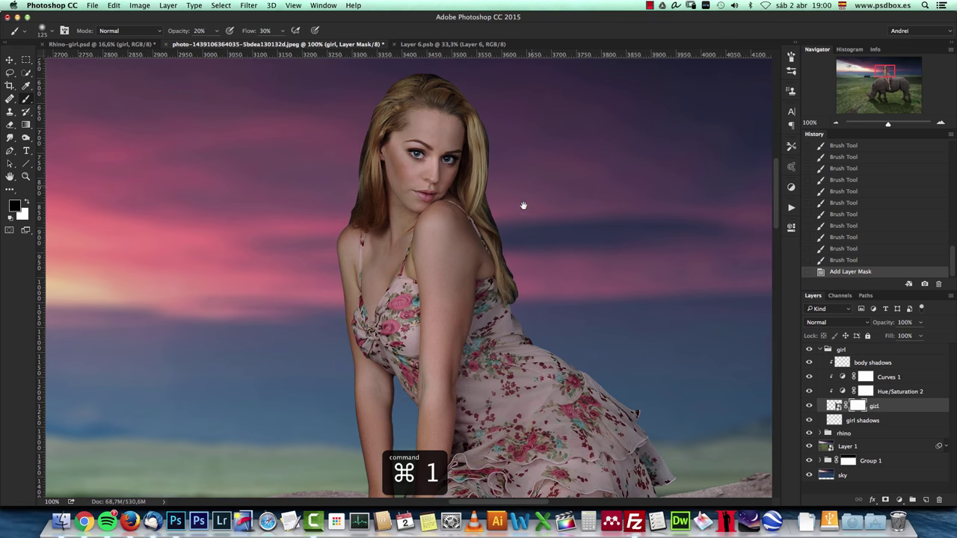
# Set the brush to 100% opacity, 100% flow and about 77% hardness for masking the hair.
pyautogui.moveTo(533, 184); pyautogui.dragTo(519, 223)
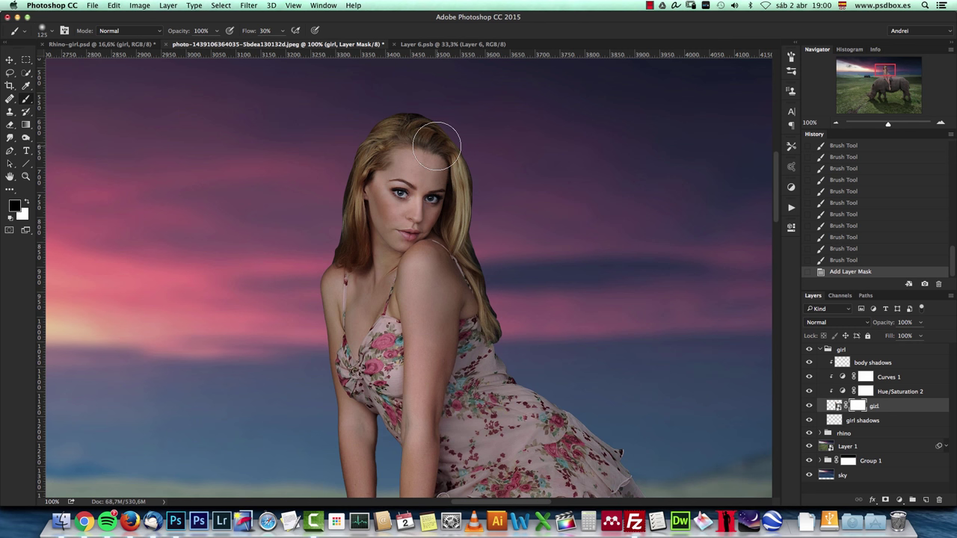
pyautogui.rightClick(501, 217)
pyautogui.click(565, 211)
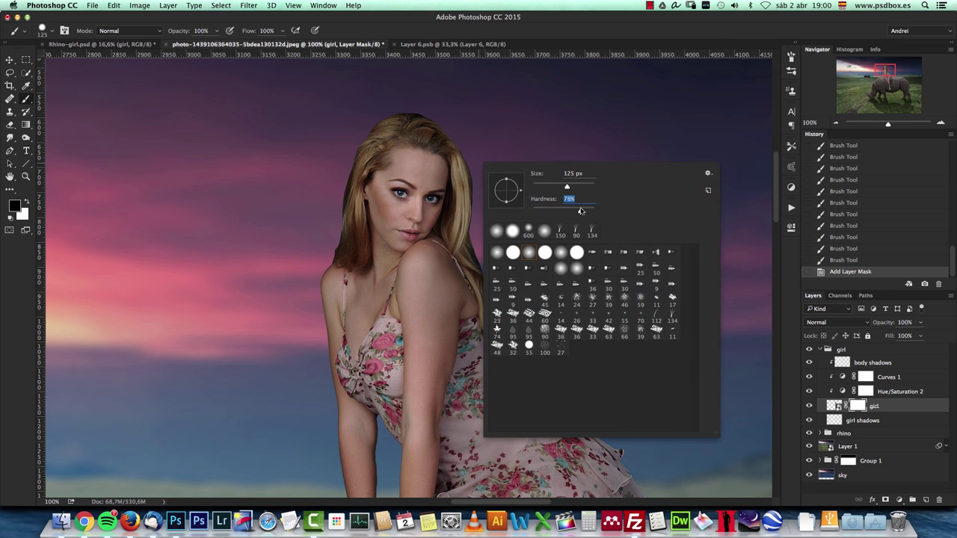
pyautogui.click(894, 408)
pyautogui.click(940, 124)
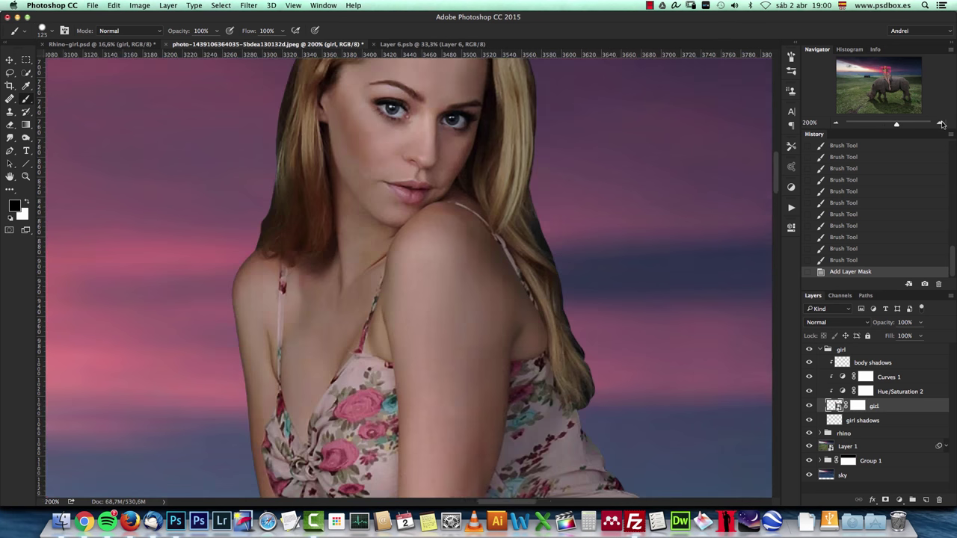
pyautogui.click(940, 123)
pyautogui.scroll(5, 658, 209)
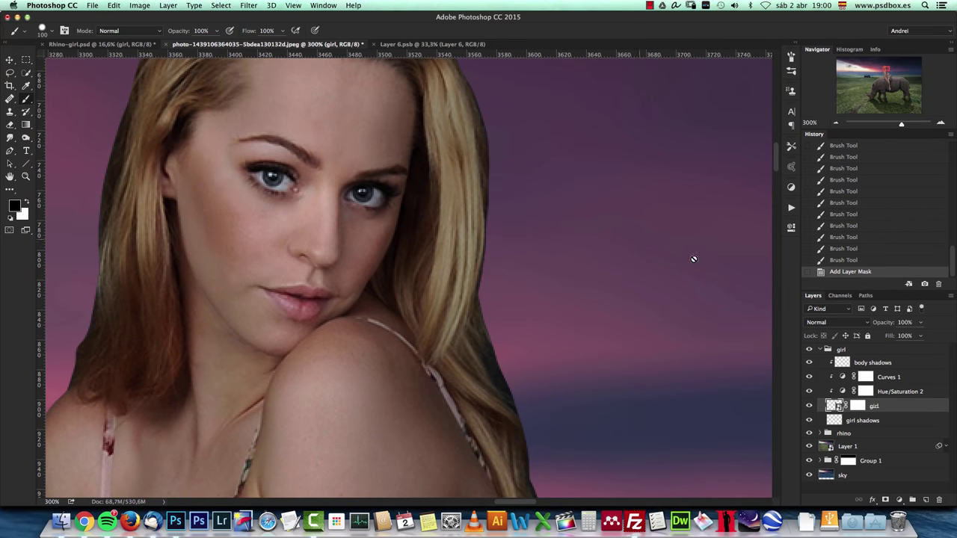
# Hide the dark fringe along the upper right hair edge on the girl layer's mask, using a 10 to 20 px black brush.
pyautogui.click(865, 406)
pyautogui.scroll(5, 598, 217)
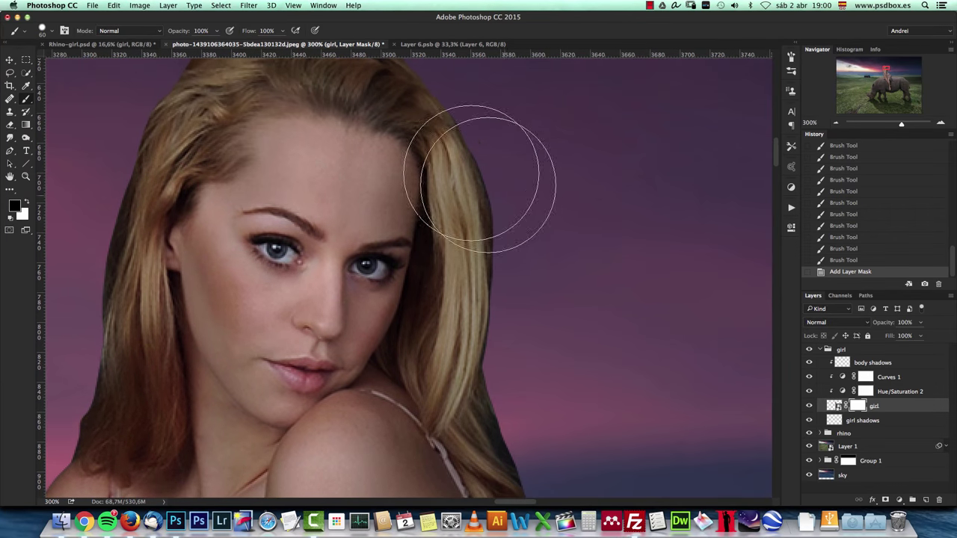
pyautogui.press('[')
pyautogui.press('[')
pyautogui.press('[')
pyautogui.press('[')
pyautogui.press('[')
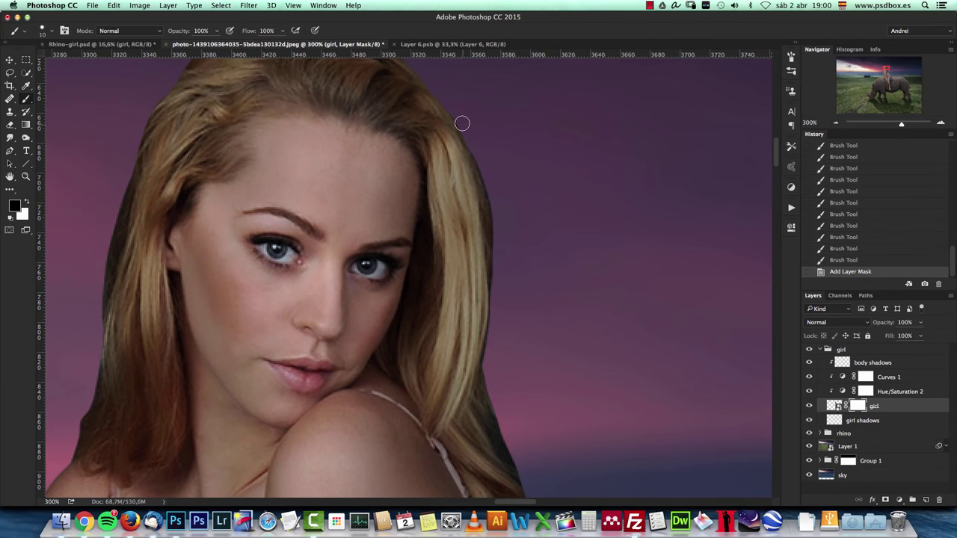
pyautogui.moveTo(483, 153)
pyautogui.mouseDown()
pyautogui.moveTo(468, 121)
pyautogui.moveTo(507, 204)
pyautogui.mouseUp()
pyautogui.press(']')
pyautogui.moveTo(508, 204)
pyautogui.mouseDown()
pyautogui.moveTo(487, 137)
pyautogui.moveTo(503, 216)
pyautogui.mouseUp()
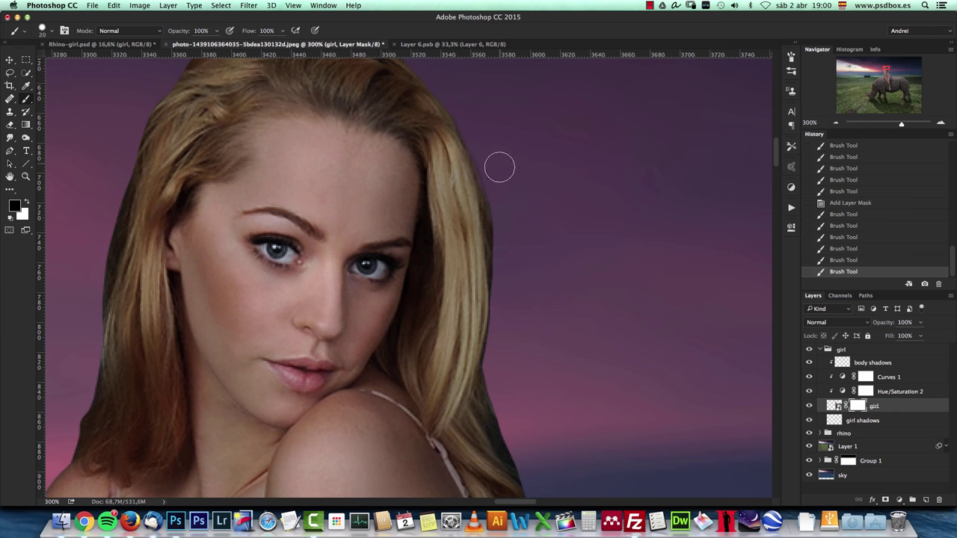
pyautogui.click(791, 56)
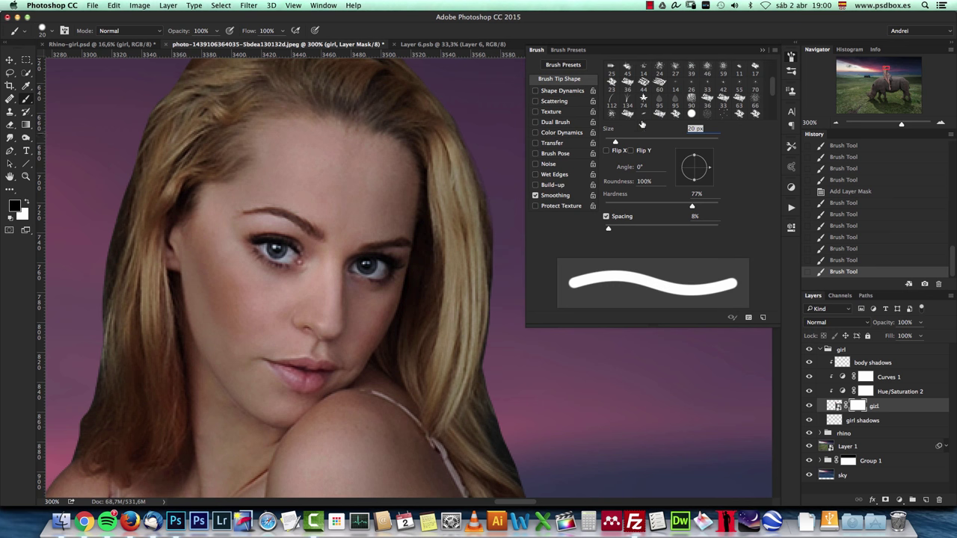
pyautogui.click(762, 54)
pyautogui.moveTo(483, 132); pyautogui.dragTo(512, 252)
pyautogui.press('alt+super+z')
pyautogui.press('alt+super+z')
pyautogui.press('alt+super+z')
pyautogui.press('alt+super+z')
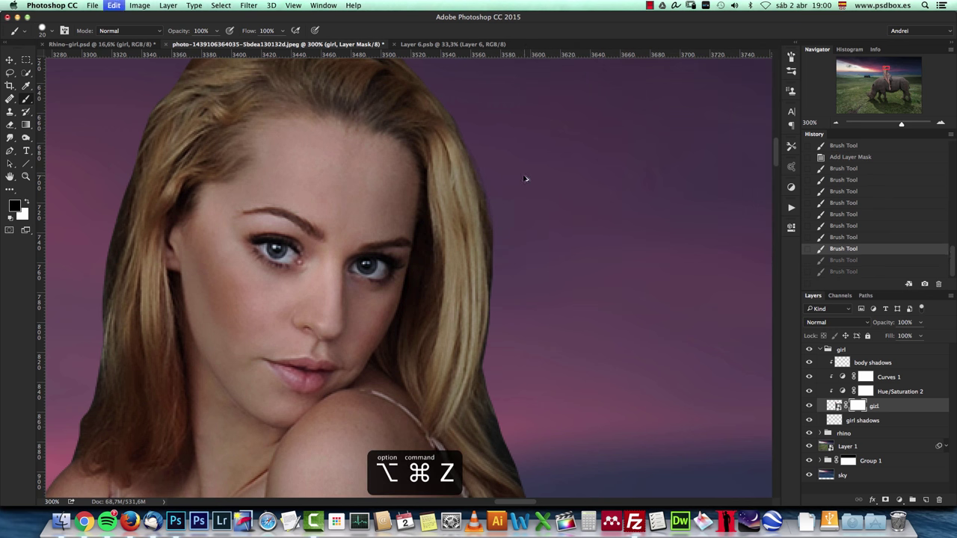
# Soften the brush to 42% hardness and mask the right edge of the hair down to the dress.
pyautogui.rightClick(587, 167)
pyautogui.moveTo(632, 195); pyautogui.dragTo(616, 199)
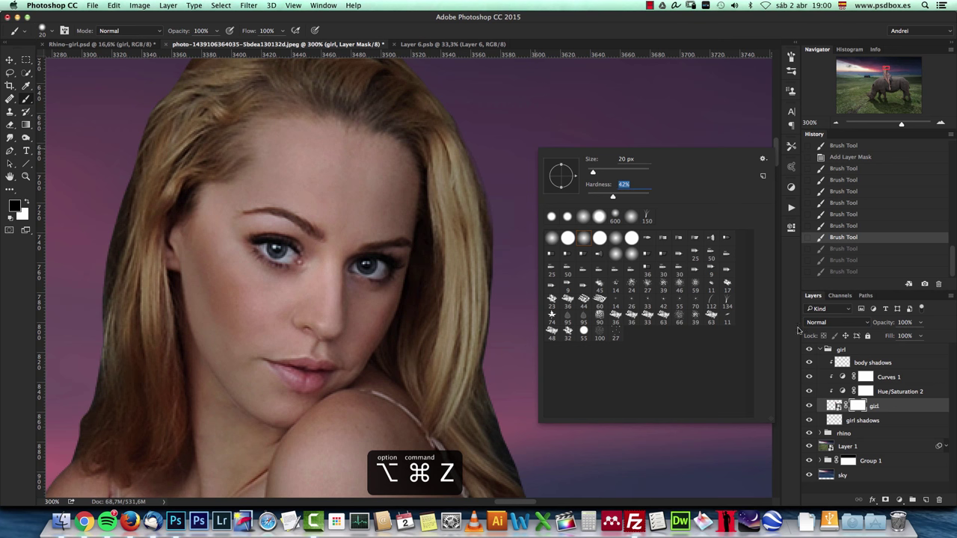
pyautogui.press('Return')
pyautogui.moveTo(496, 164)
pyautogui.mouseDown()
pyautogui.moveTo(508, 262)
pyautogui.moveTo(509, 233)
pyautogui.moveTo(517, 299)
pyautogui.mouseUp()
pyautogui.press('[')
pyautogui.moveTo(502, 248)
pyautogui.mouseDown()
pyautogui.moveTo(499, 317)
pyautogui.moveTo(512, 260)
pyautogui.moveTo(510, 400)
pyautogui.moveTo(488, 280)
pyautogui.mouseUp()
pyautogui.press(']')
pyautogui.moveTo(510, 360)
pyautogui.mouseDown()
pyautogui.moveTo(530, 413)
pyautogui.moveTo(536, 314)
pyautogui.moveTo(510, 293)
pyautogui.moveTo(502, 374)
pyautogui.mouseUp()
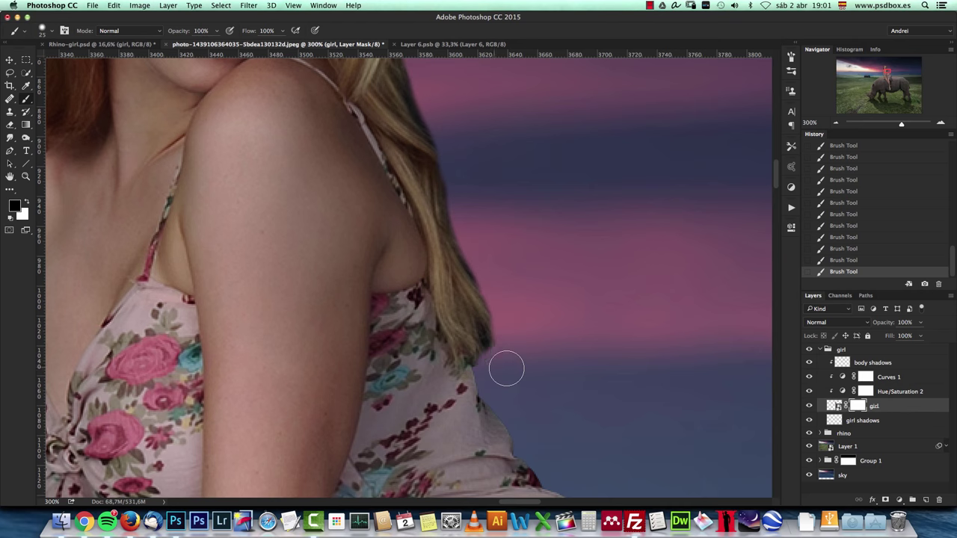
# Mask the fringe around the top of the head and the left hair edge with a 15 to 25 px brush.
pyautogui.scroll(10, 504, 269)
pyautogui.rightClick(515, 163)
pyautogui.press('Escape')
pyautogui.scroll(5, 641, 145)
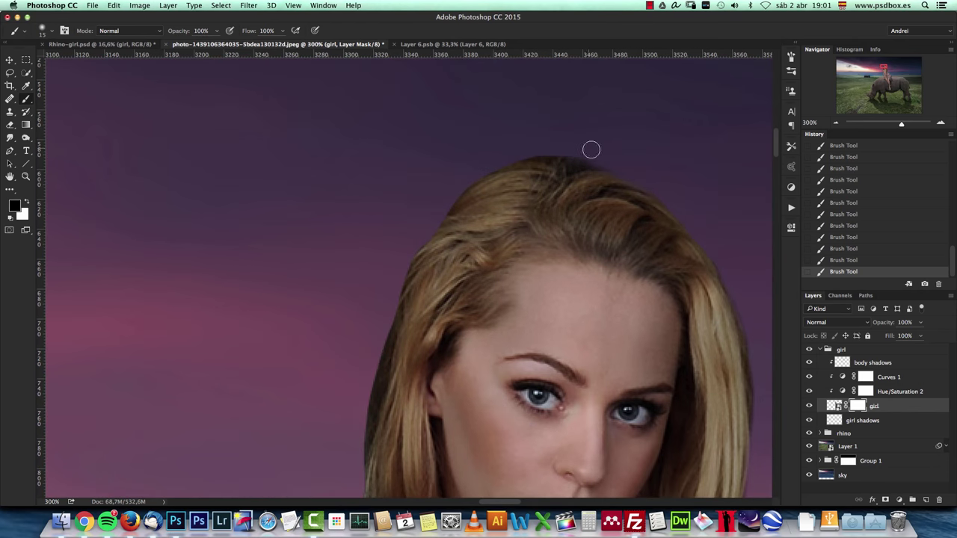
pyautogui.scroll(-5, 348, 262)
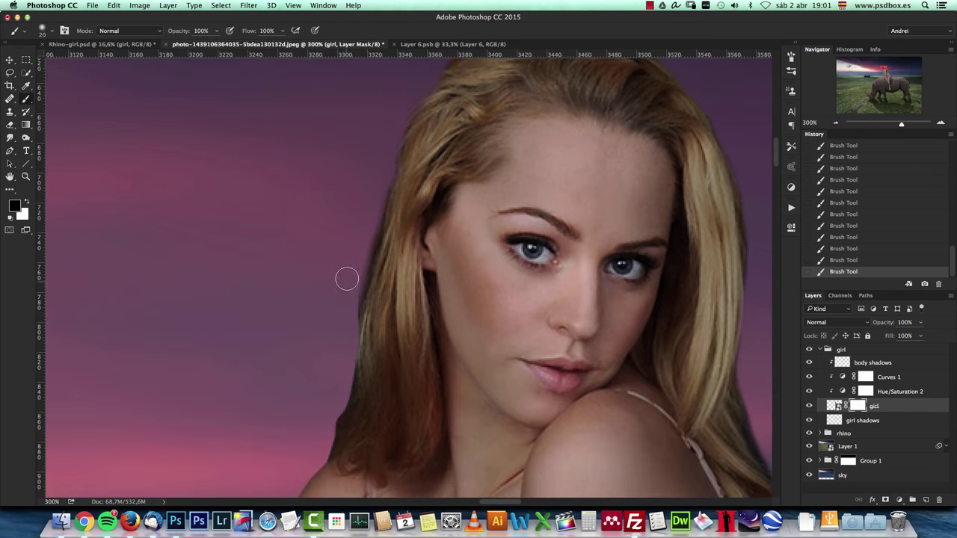
pyautogui.scroll(-2, 314, 449)
pyautogui.press(']')
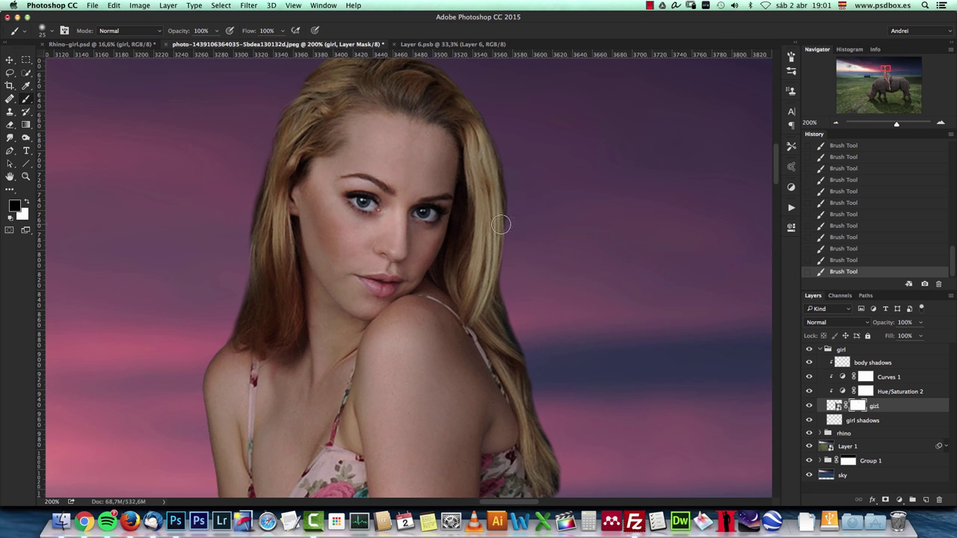
pyautogui.press('[')
pyautogui.rightClick(555, 218)
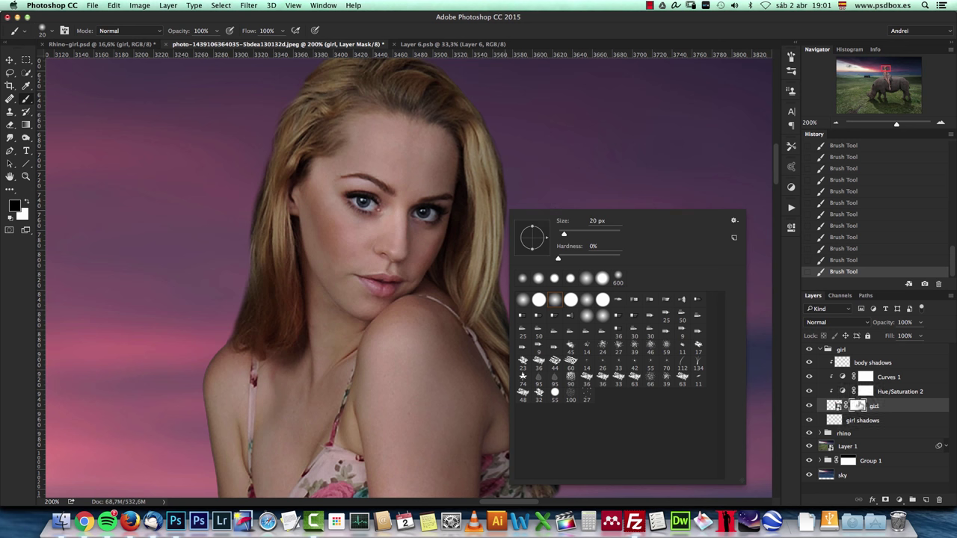
pyautogui.press('Escape')
pyautogui.press(']')
pyautogui.rightClick(521, 194)
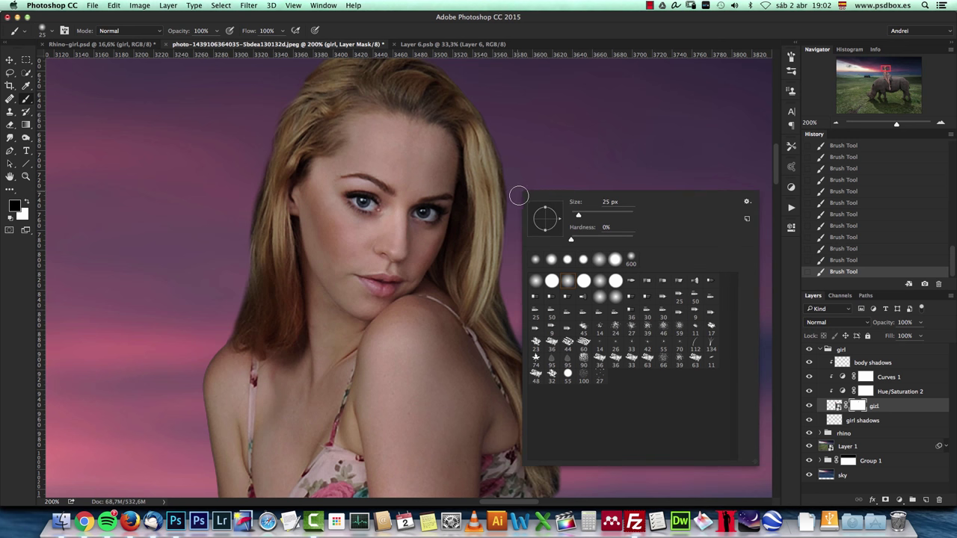
pyautogui.click(860, 407)
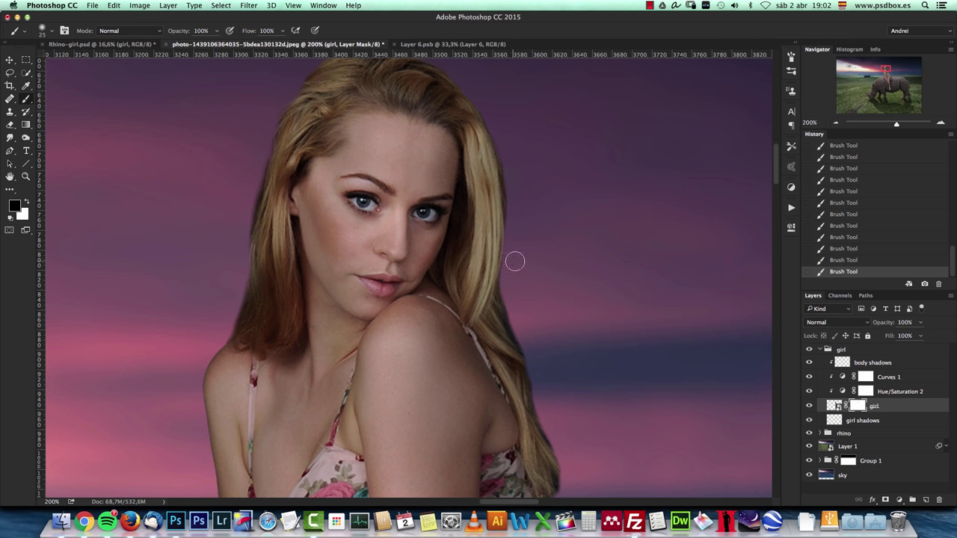
pyautogui.rightClick(543, 195)
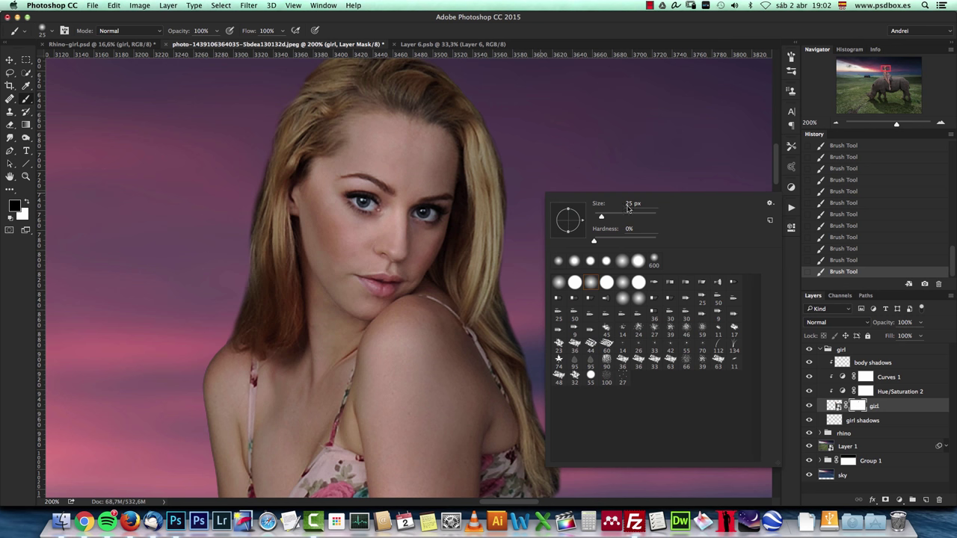
pyautogui.click(856, 403)
# Create a new 25 x 25 pixel document at 72 pixels/inch with a white background.
pyautogui.press('cmd+n')
pyautogui.press('Tab')
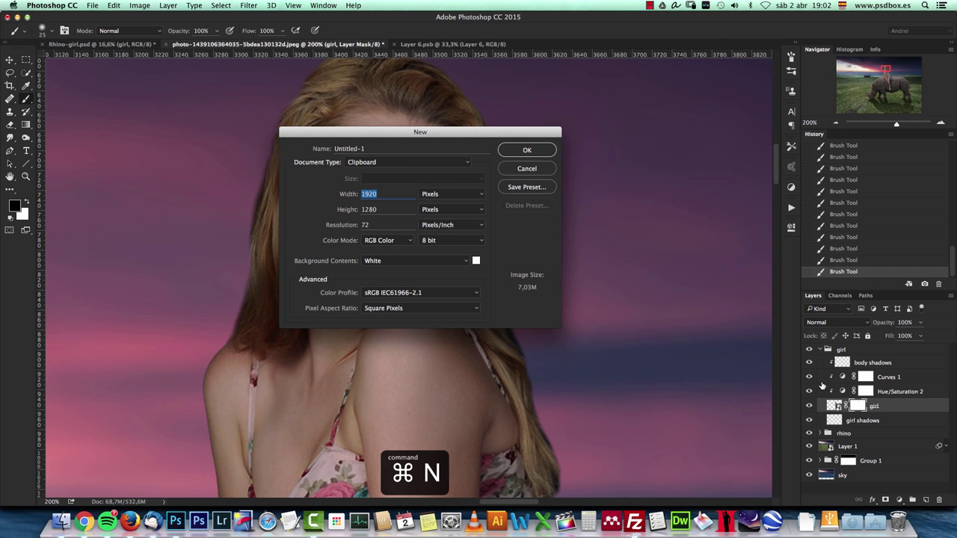
pyautogui.write('25')
pyautogui.press('Tab')
pyautogui.write('25')
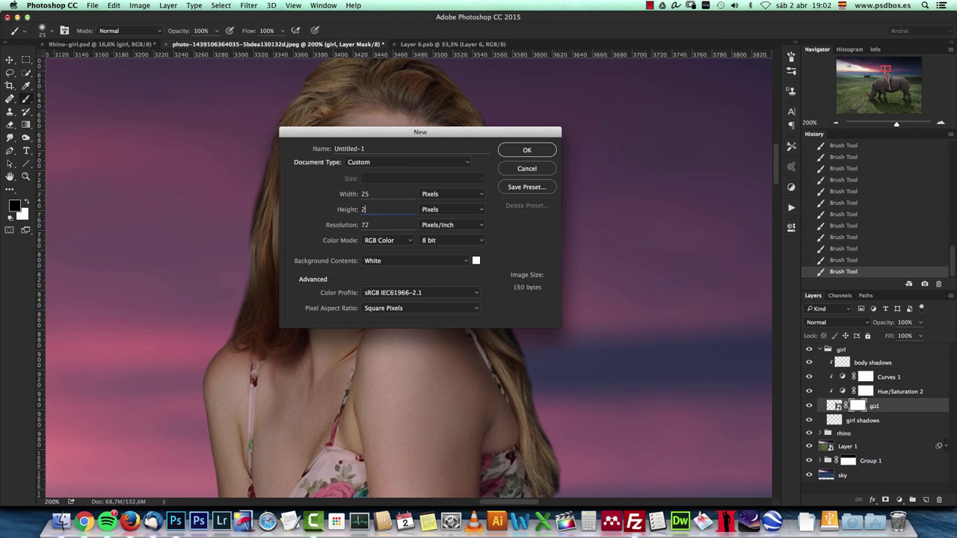
pyautogui.press('Return')
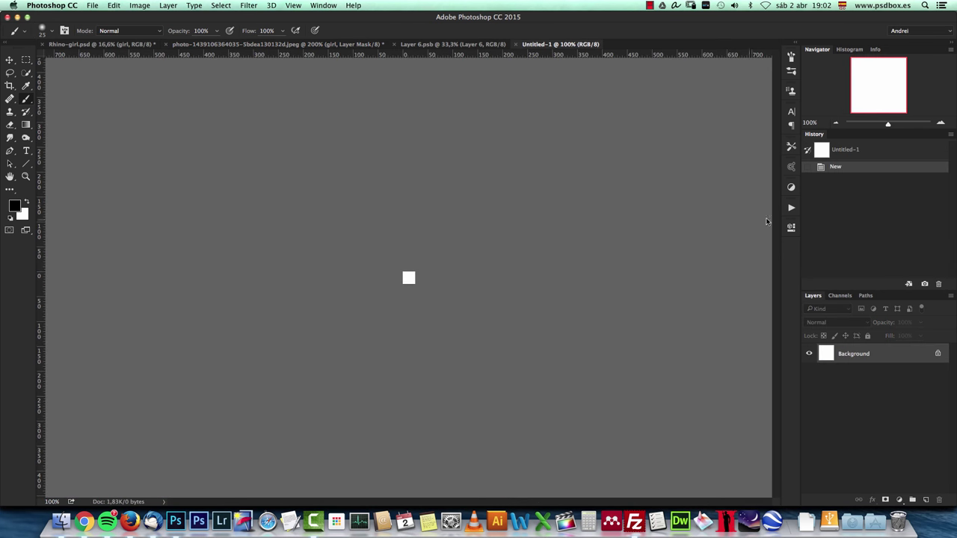
# Set the brush to 1 px and 100% hardness and paint a dot near each upper corner of the canvas.
pyautogui.moveTo(943, 127); pyautogui.dragTo(941, 124)
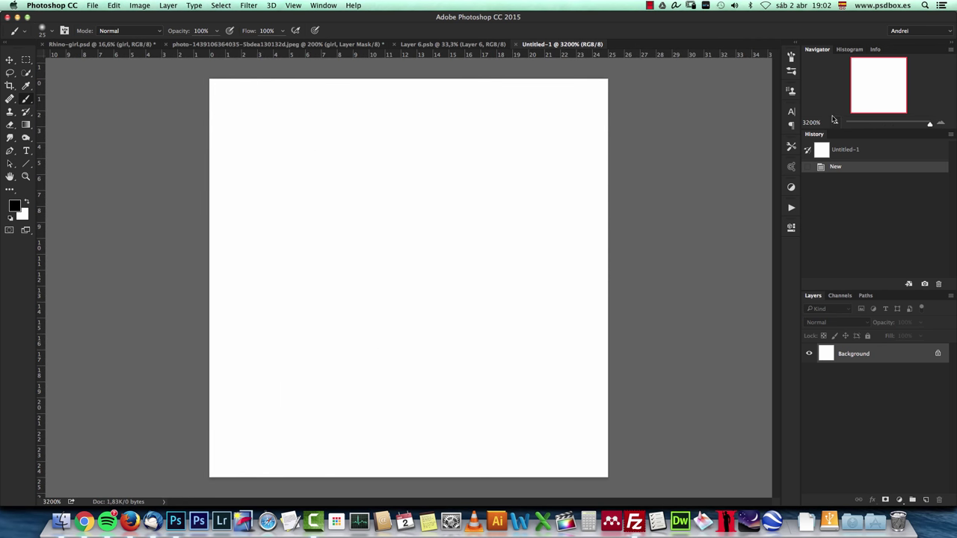
pyautogui.rightClick(399, 213)
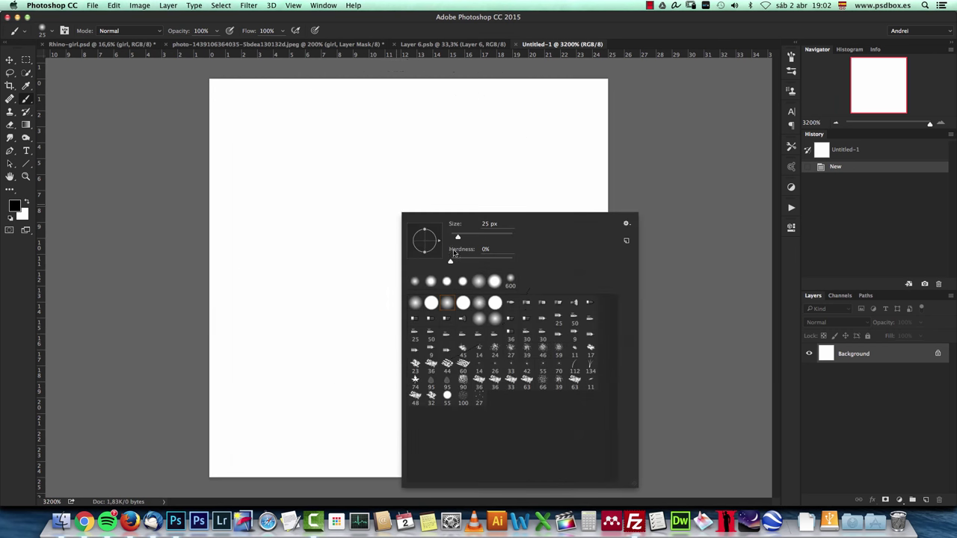
pyautogui.moveTo(451, 261)
pyautogui.mouseDown()
pyautogui.moveTo(564, 268)
pyautogui.moveTo(640, 306)
pyautogui.mouseUp()
pyautogui.moveTo(458, 237); pyautogui.dragTo(451, 238)
pyautogui.click(802, 339)
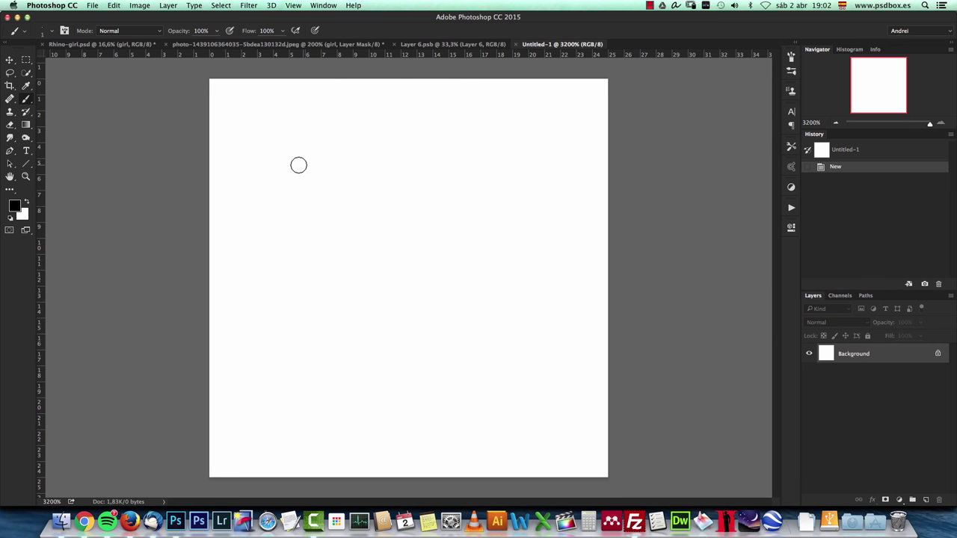
pyautogui.click(256, 124)
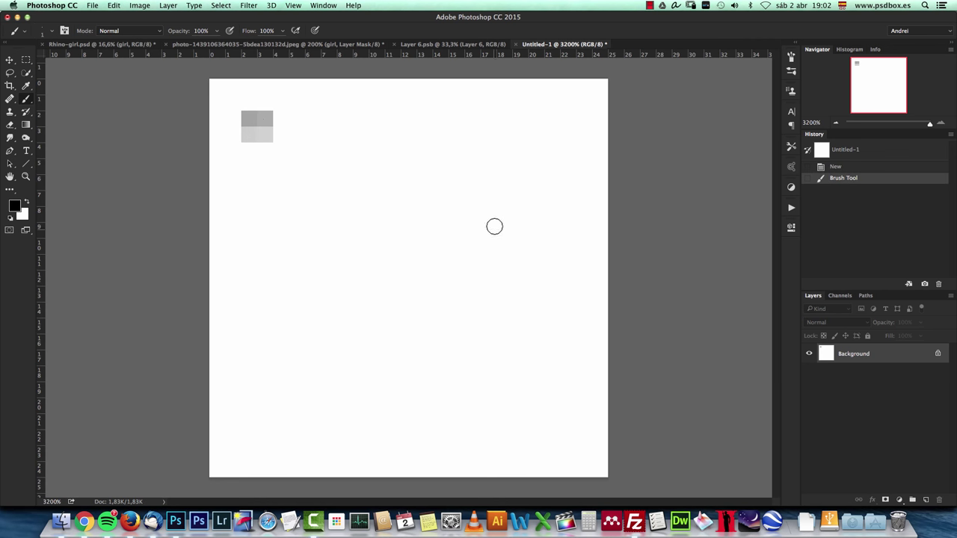
pyautogui.click(514, 145)
pyautogui.click(512, 147)
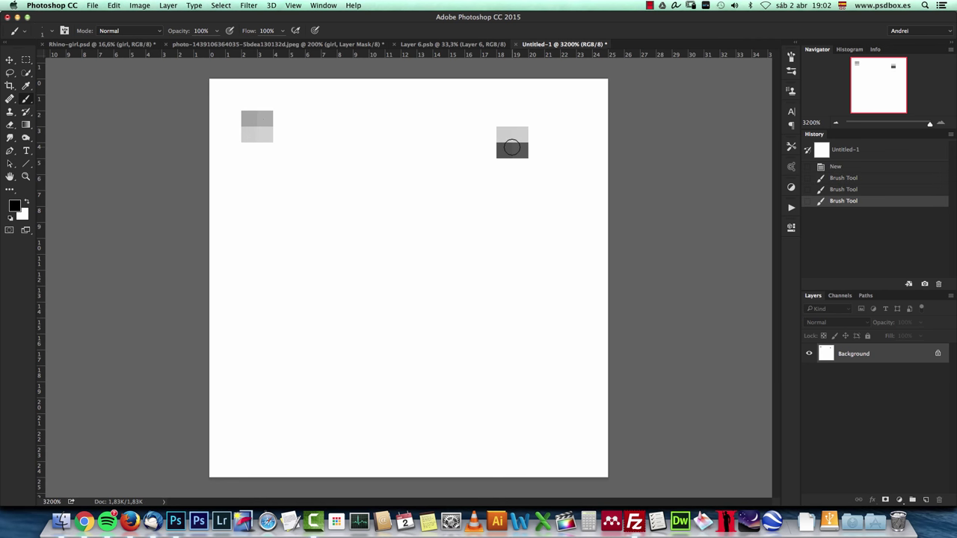
# Enlarge the brush to 2 px and paint one dot near the canvas centre and another near its right edge.
pyautogui.rightClick(368, 361)
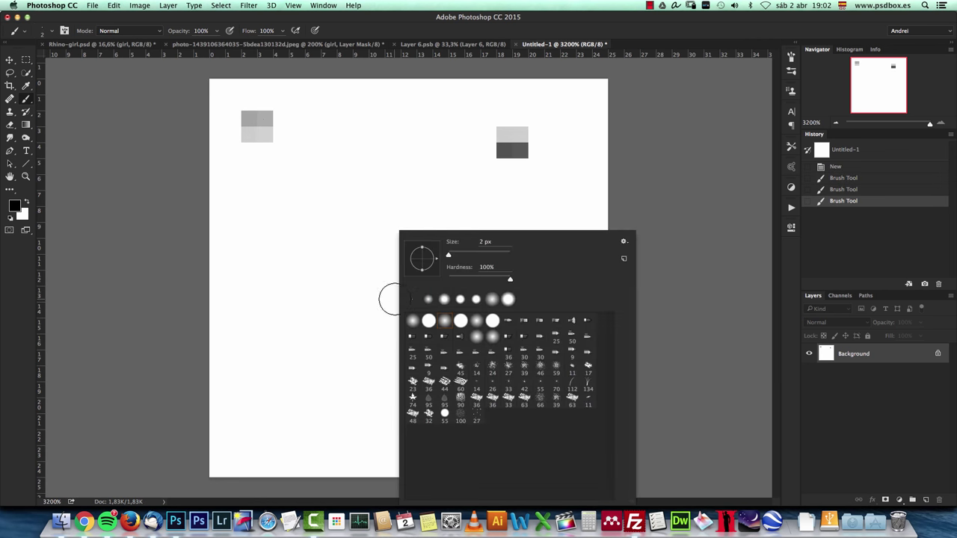
pyautogui.click(801, 346)
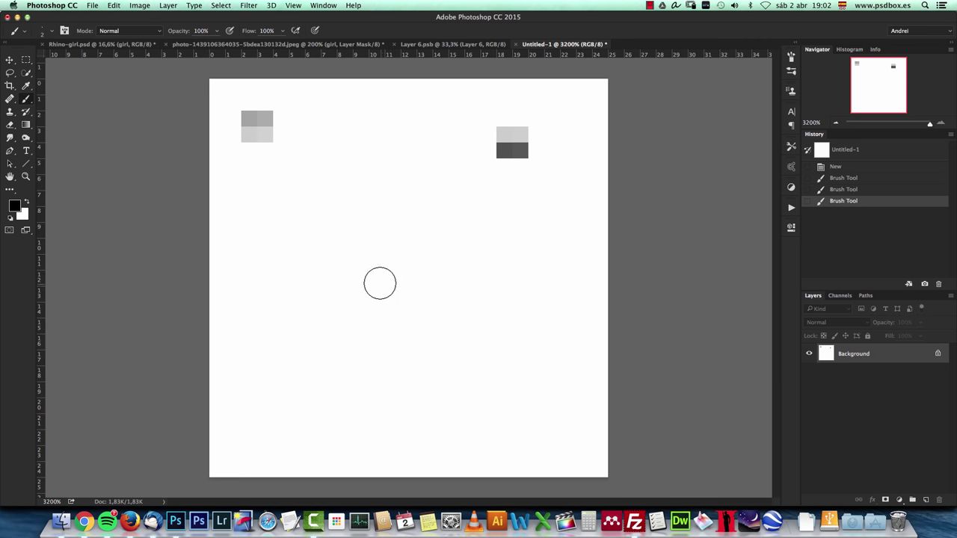
pyautogui.click(376, 261)
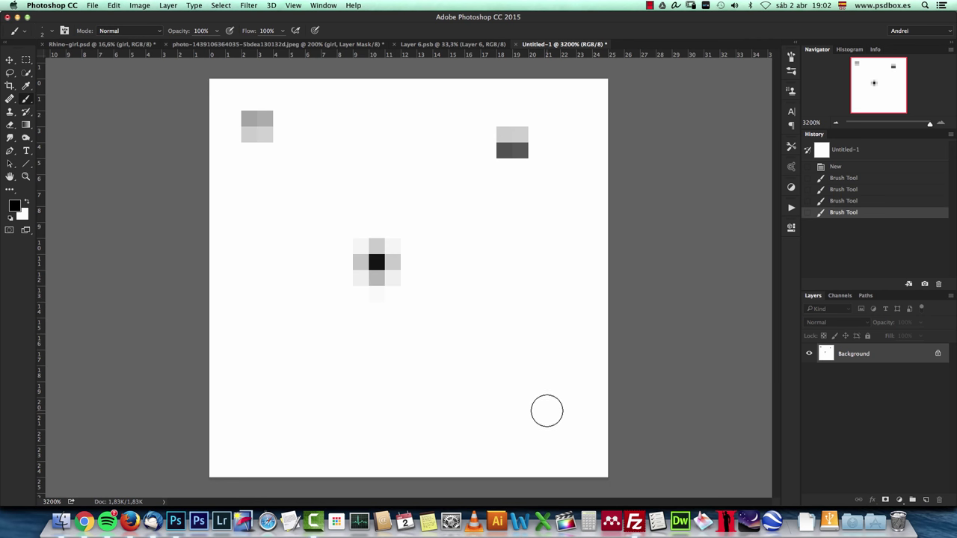
pyautogui.click(551, 318)
# Reduce the brush to 1 px and add dots below the centre and near the lower left corner of the canvas.
pyautogui.rightClick(415, 346)
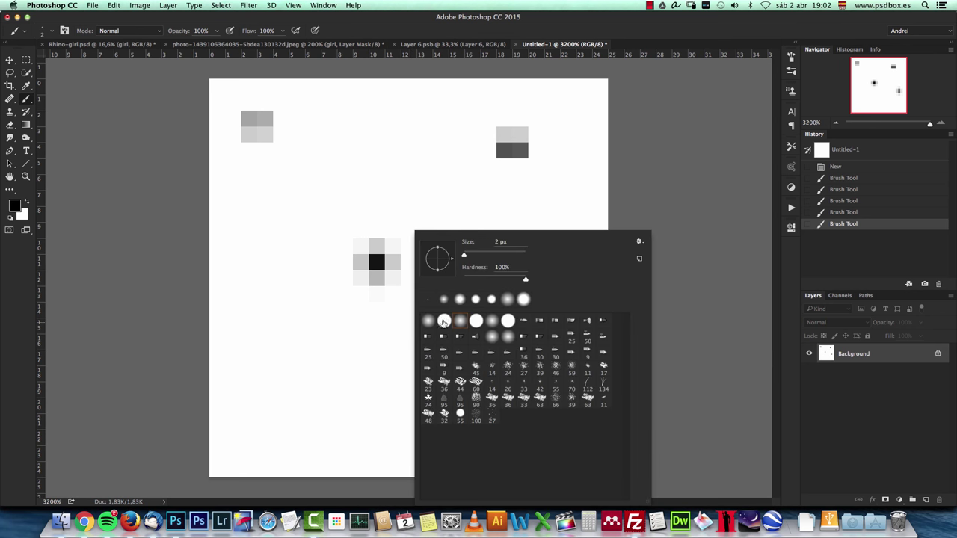
pyautogui.press('Return')
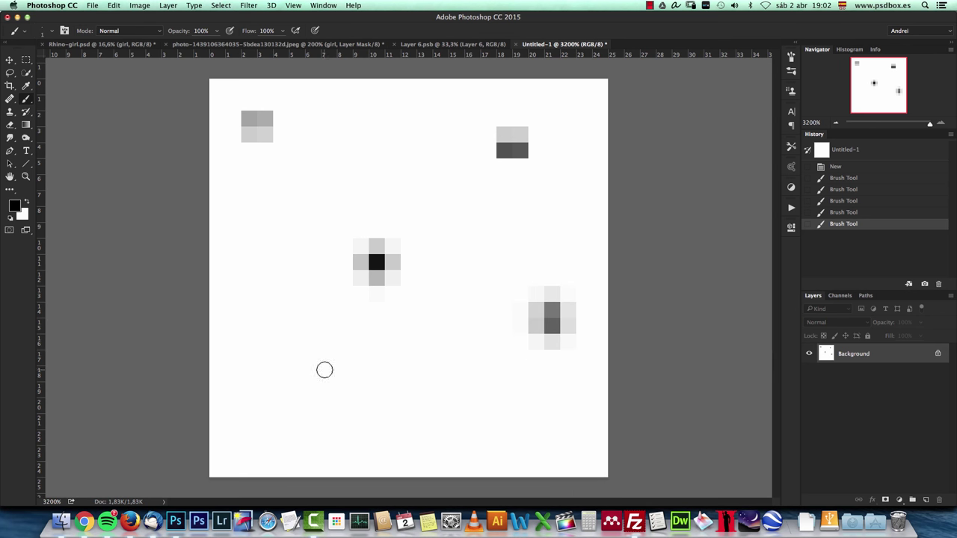
pyautogui.click(433, 368)
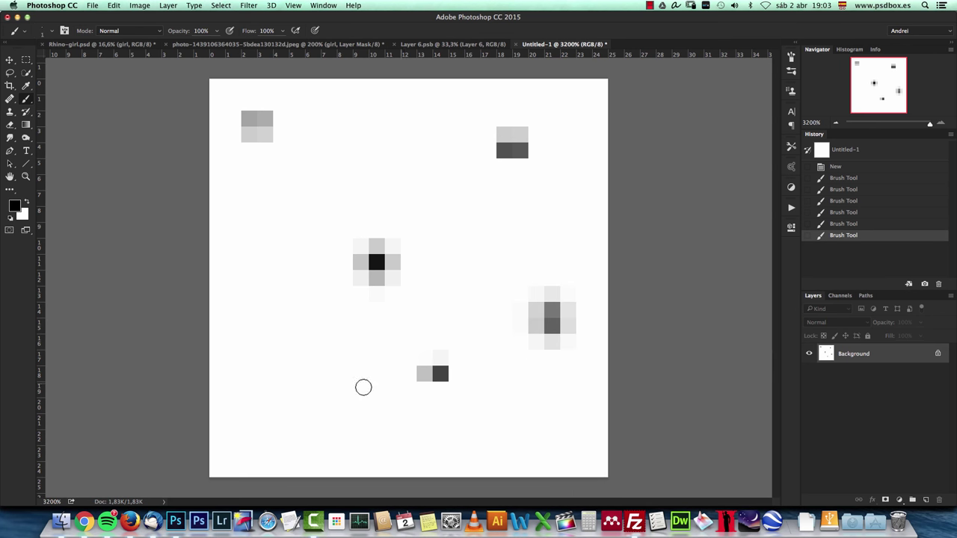
pyautogui.doubleClick(258, 444)
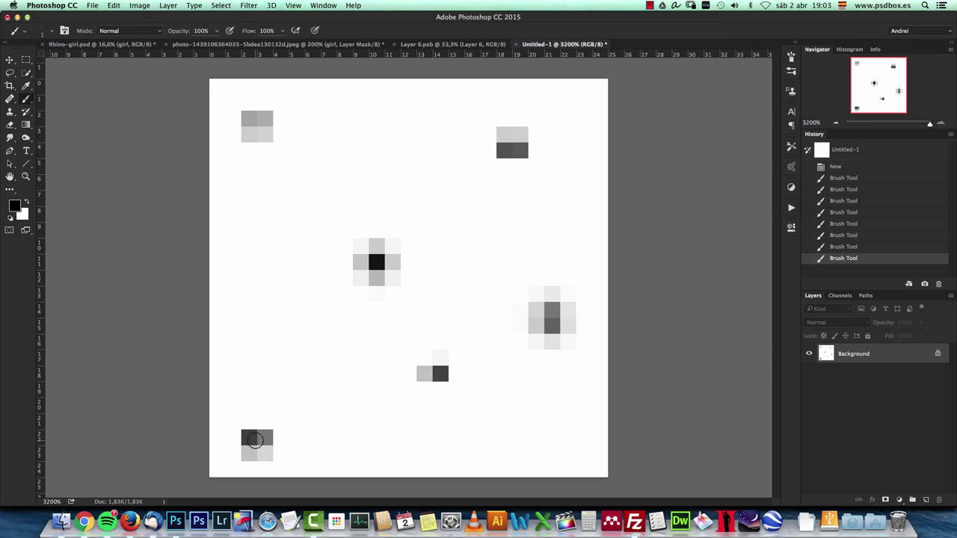
# Define the dot pattern as a brush preset named "hair".
pyautogui.click(835, 124)
pyautogui.click(836, 124)
pyautogui.click(836, 124)
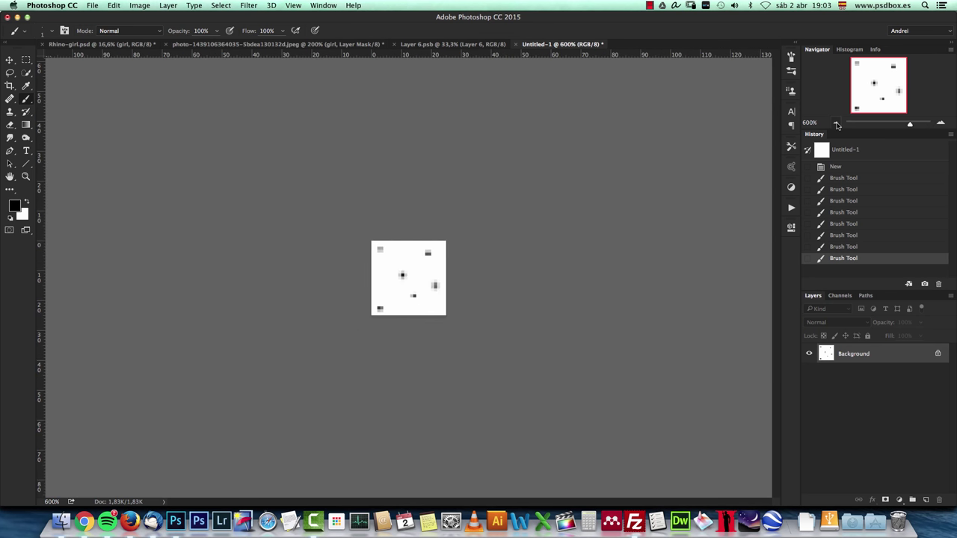
pyautogui.press('super+1')
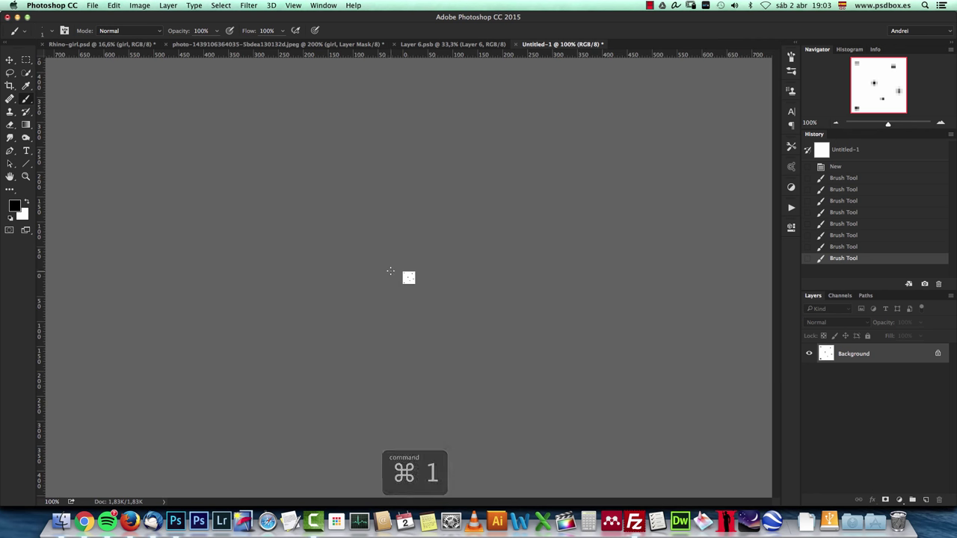
pyautogui.click(114, 6)
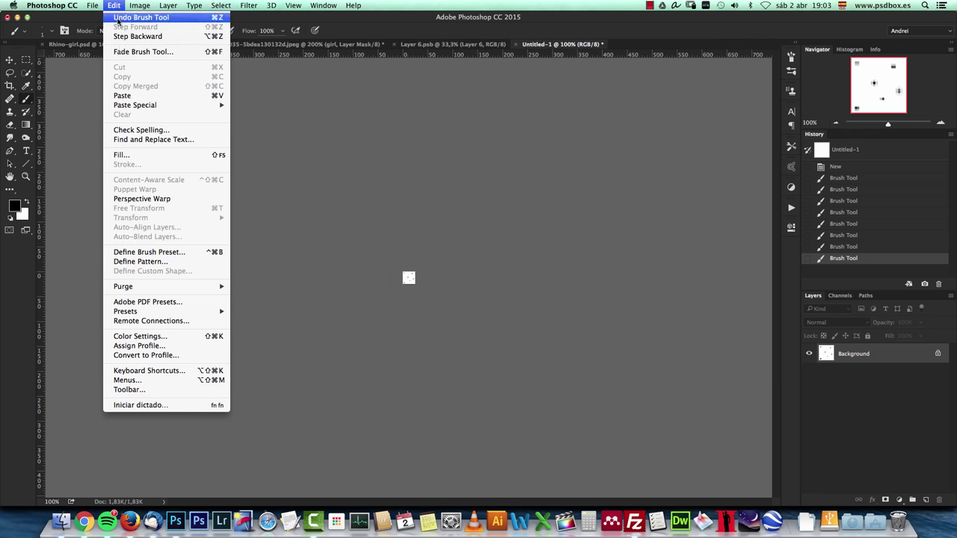
pyautogui.click(720, 350)
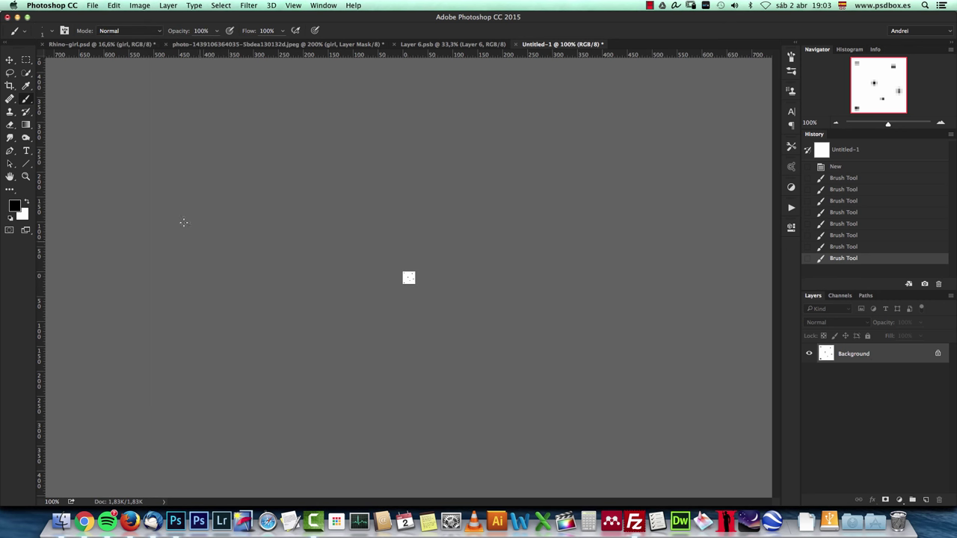
pyautogui.click(113, 6)
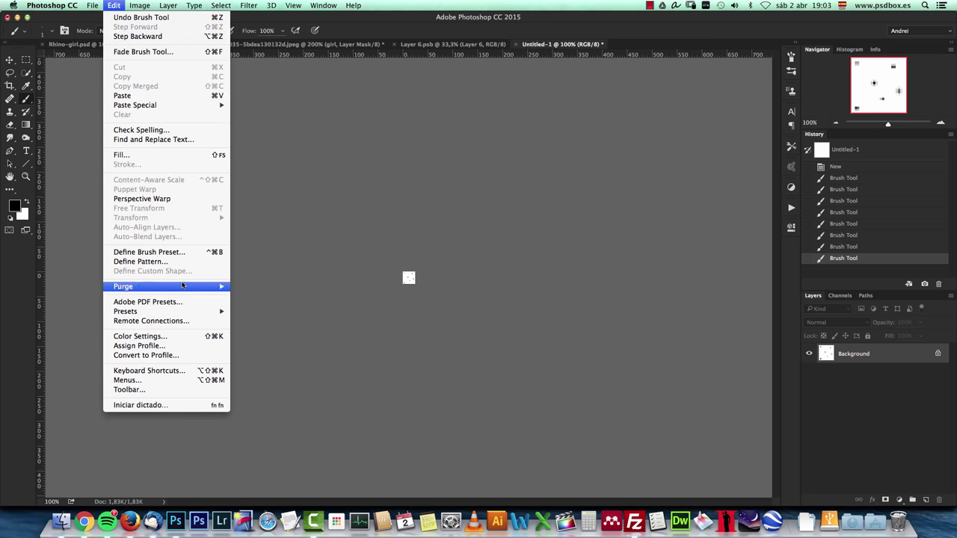
pyautogui.click(175, 256)
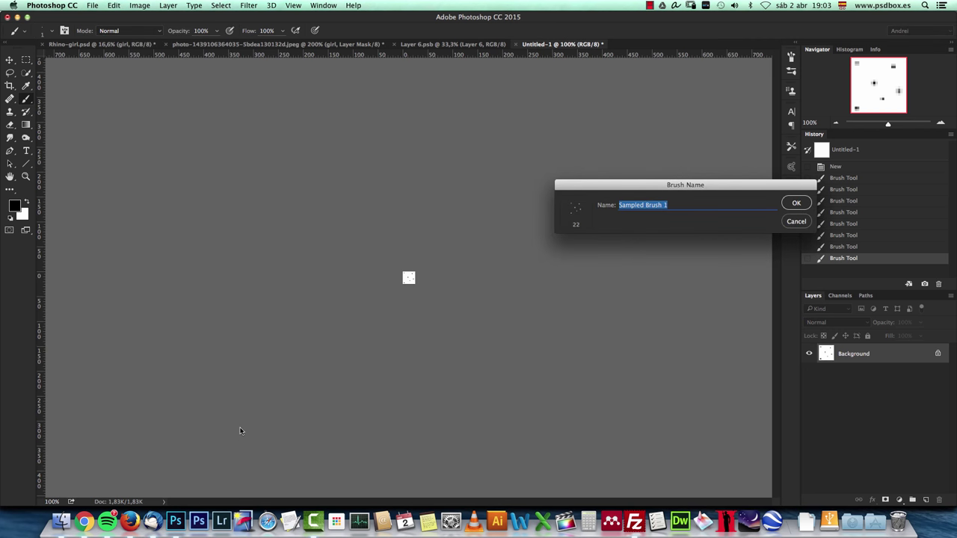
pyautogui.write('hair')
pyautogui.press('Return')
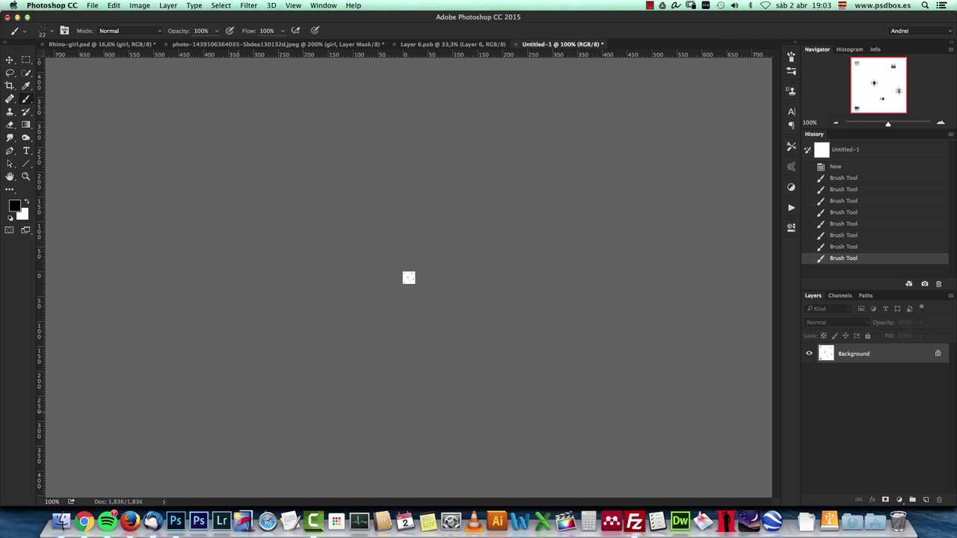
pyautogui.click(474, 45)
pyautogui.press('super+w')
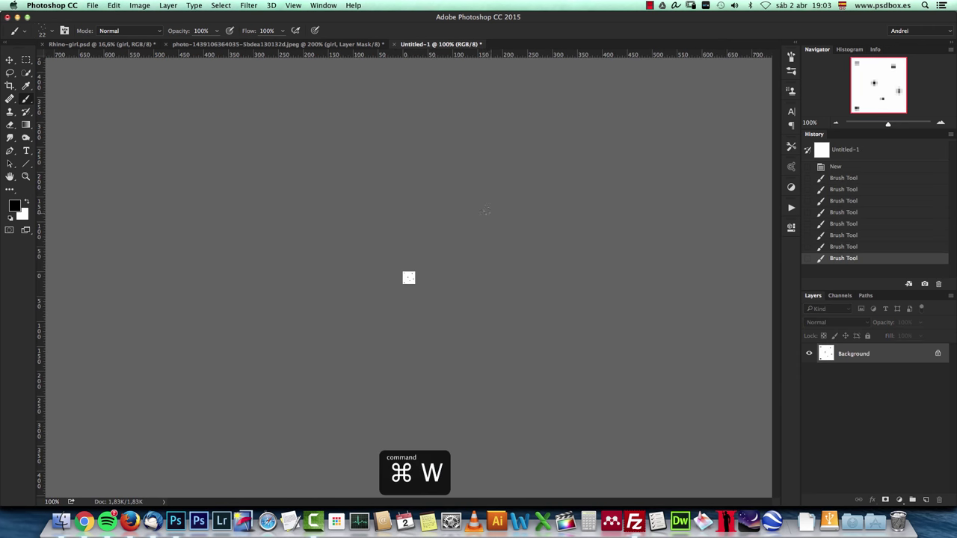
pyautogui.click(342, 45)
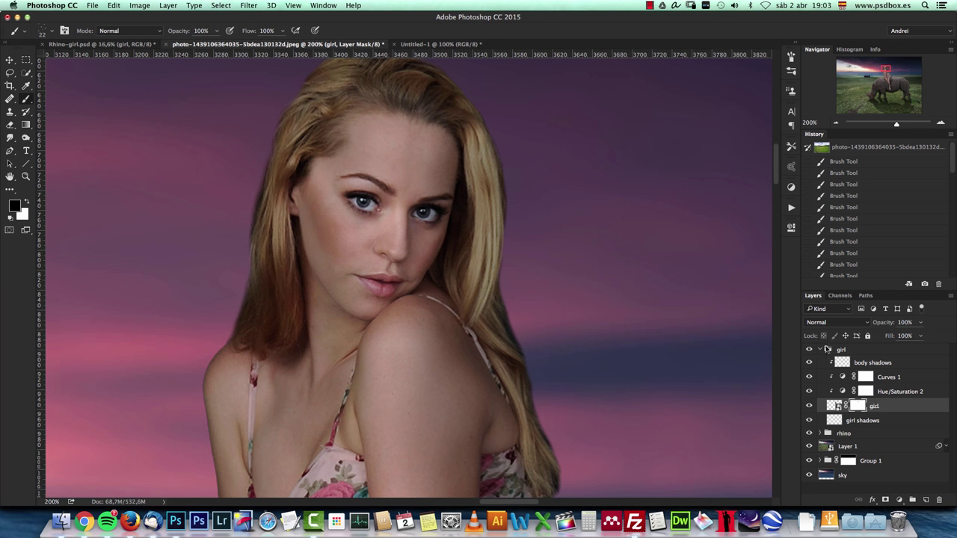
# Try the hair brush on the girl layer's mask and undo the stroke.
pyautogui.press('x')
pyautogui.click(612, 302)
pyautogui.press('x')
pyautogui.press('super+z')
# Add a new layer directly below the girl layer and name it "hair".
pyautogui.click(873, 362)
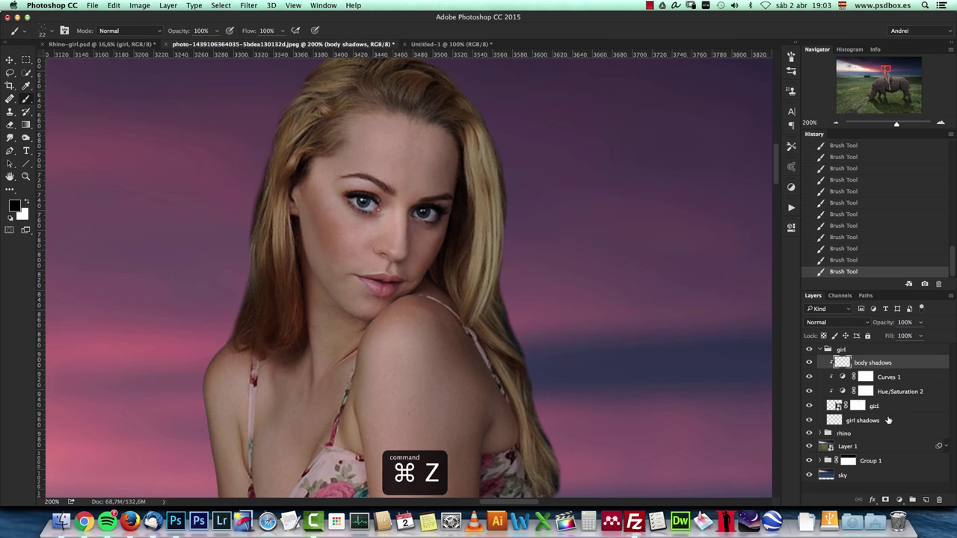
pyautogui.click(893, 409)
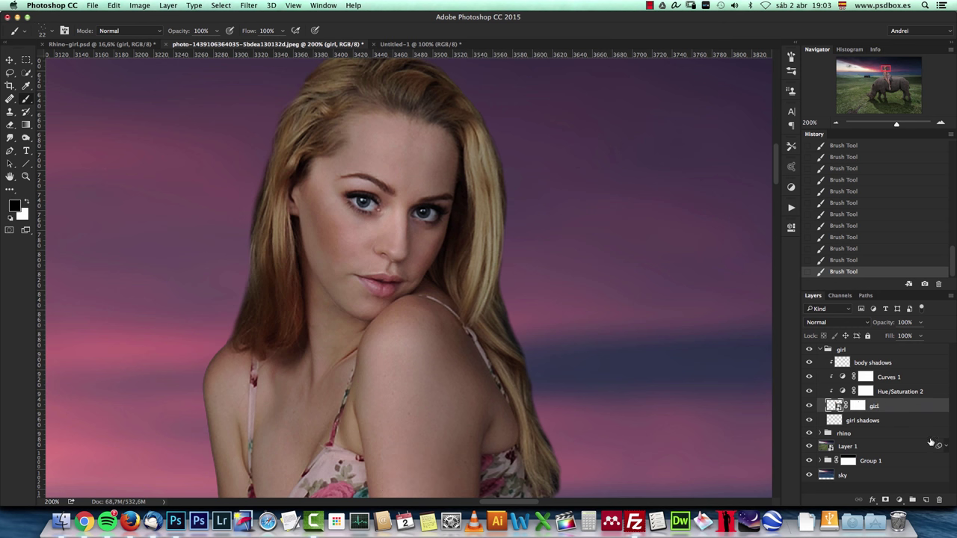
pyautogui.keyDown('super'); pyautogui.click(925, 500); pyautogui.keyUp('super')
pyautogui.doubleClick(856, 421)
pyautogui.write('hair')
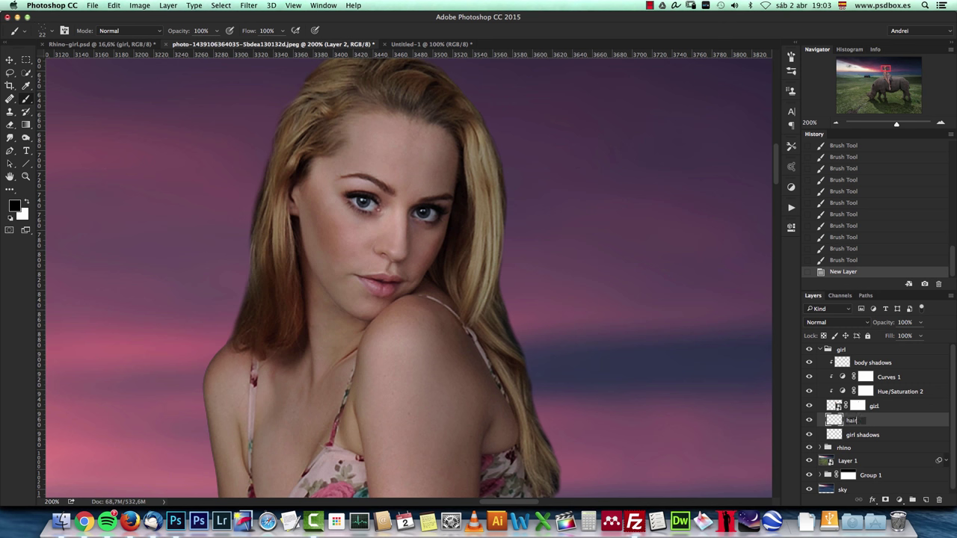
pyautogui.press('Return')
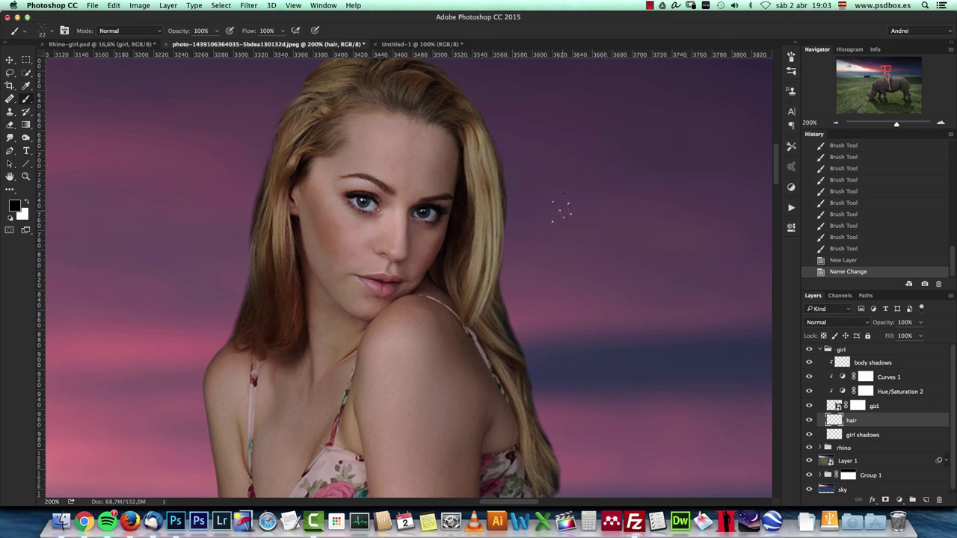
# Test the hair brush with wavy black strands over the sky beside the girl, and revert the history to before them.
pyautogui.press('c')
pyautogui.moveTo(565, 213)
pyautogui.mouseDown()
pyautogui.moveTo(602, 275)
pyautogui.moveTo(632, 187)
pyautogui.moveTo(682, 368)
pyautogui.mouseUp()
pyautogui.press('Escape')
pyautogui.press('b')
pyautogui.click(674, 340)
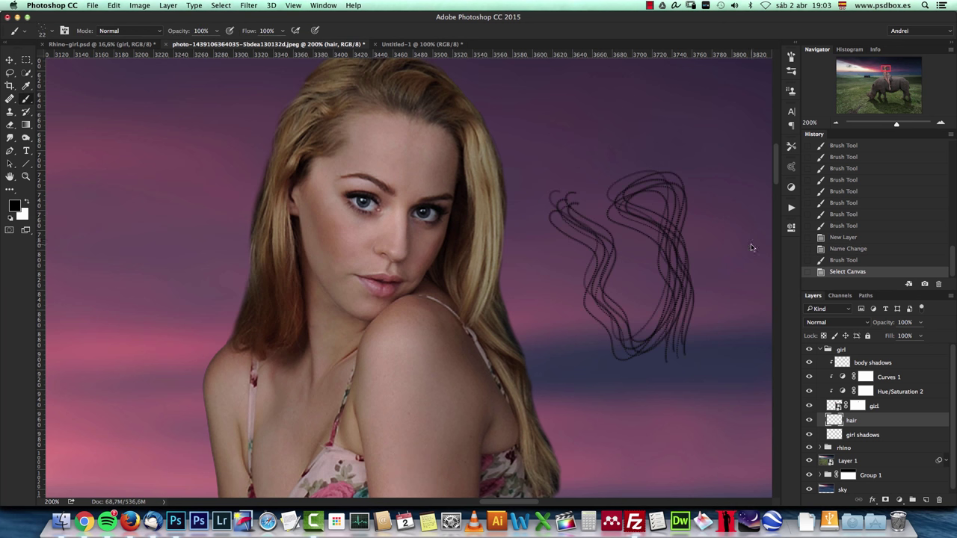
pyautogui.click(844, 260)
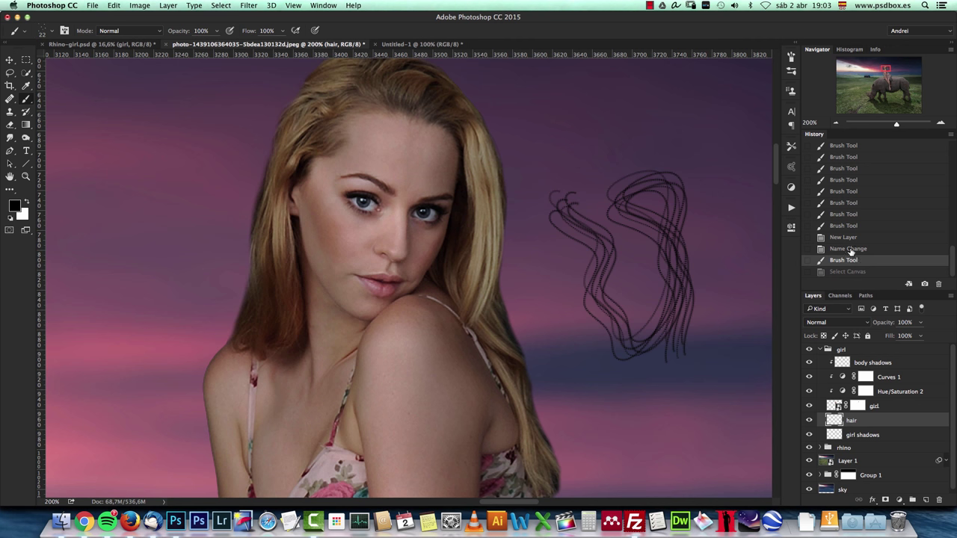
pyautogui.click(848, 249)
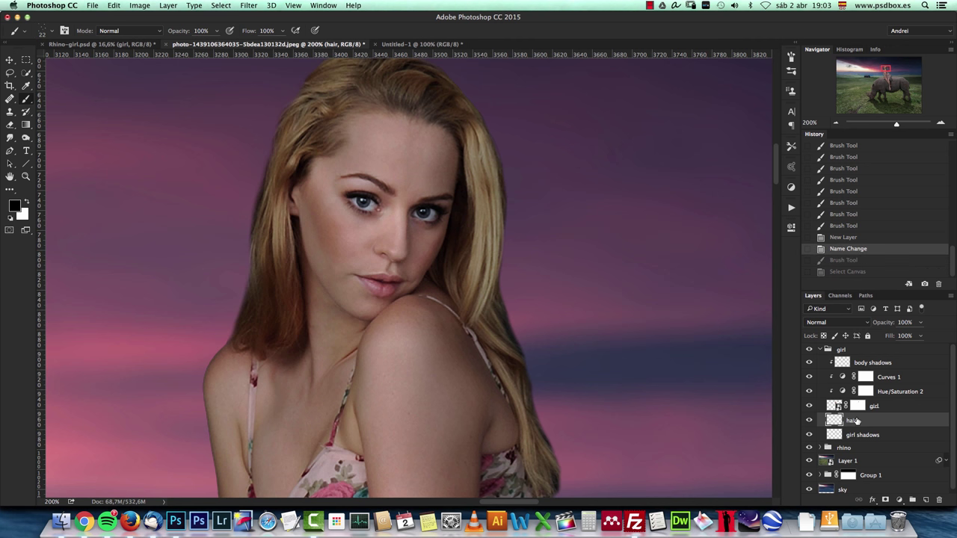
# Set the hair brush's tip spacing to 1% and turn on Transfer with opacity controlled by pen pressure.
pyautogui.click(792, 57)
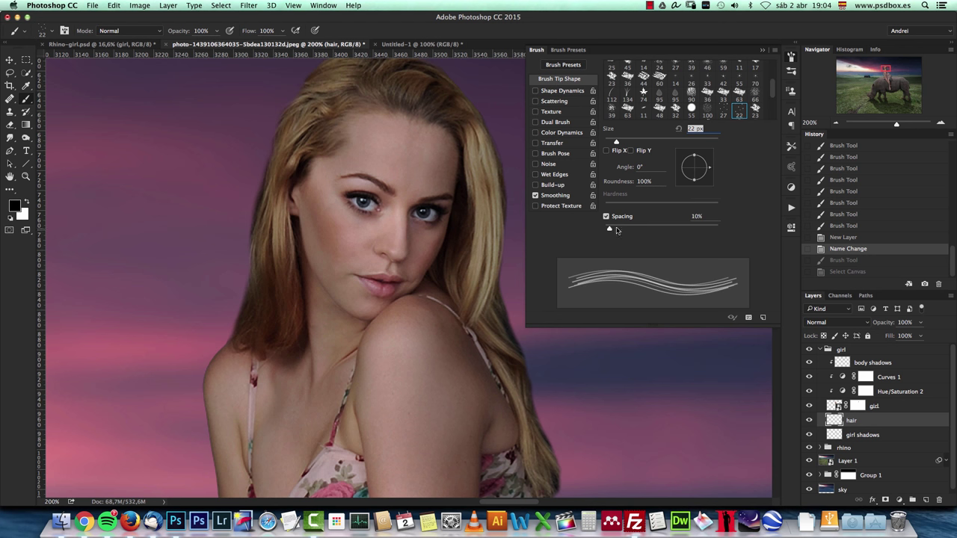
pyautogui.moveTo(609, 230); pyautogui.dragTo(593, 232)
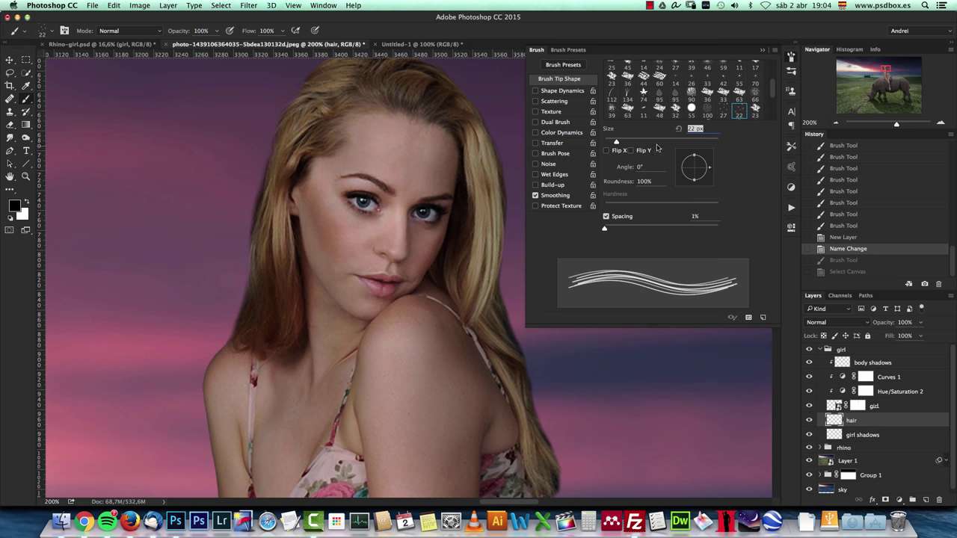
pyautogui.click(553, 143)
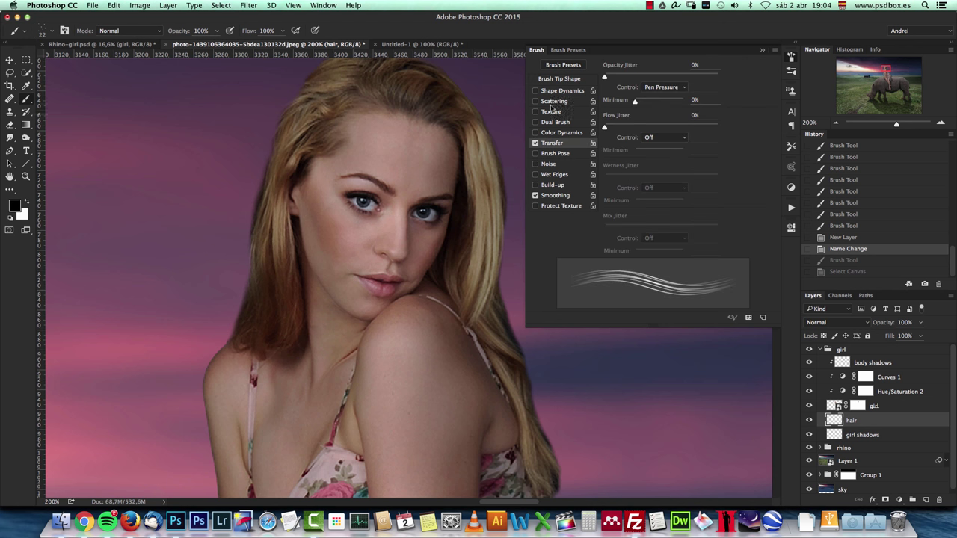
pyautogui.click(557, 78)
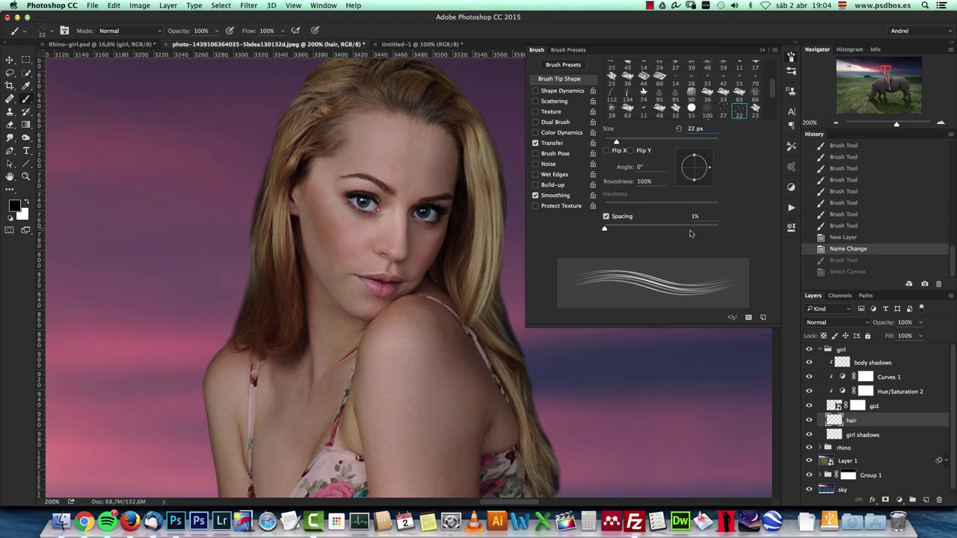
# Turn on Shape Dynamics for the hair brush, keep Transfer enabled, and close the brush settings.
pyautogui.click(565, 90)
pyautogui.click(604, 251)
pyautogui.click(535, 143)
pyautogui.click(604, 251)
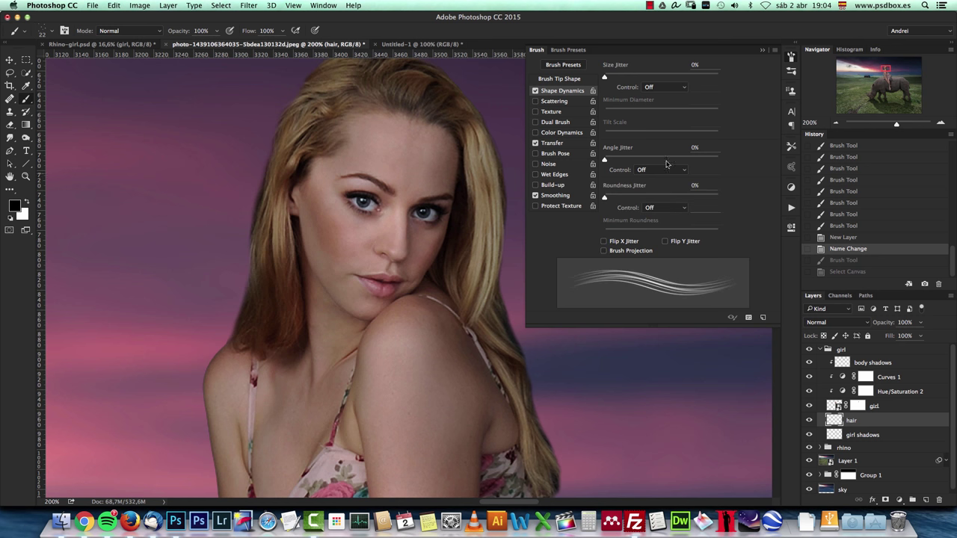
pyautogui.click(761, 51)
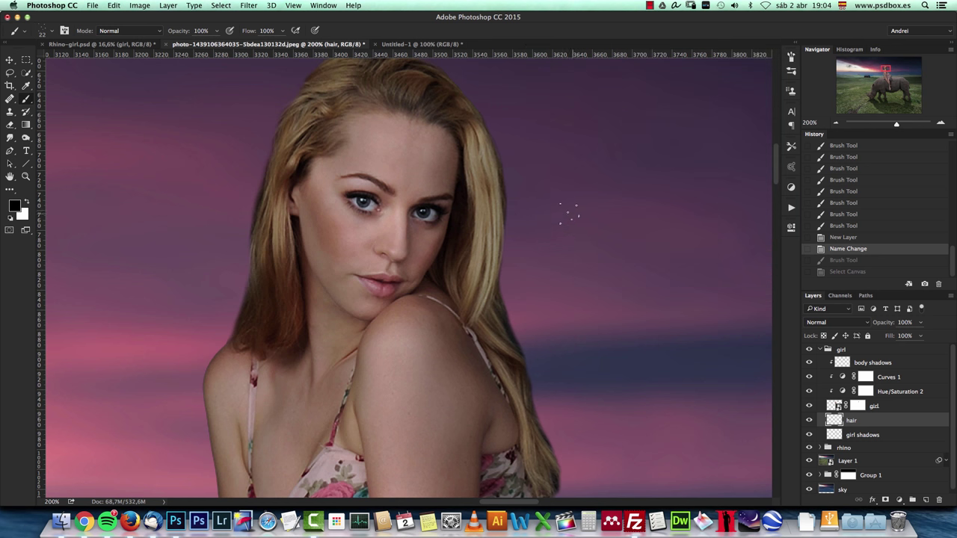
# Test the hair brush with wavy white strands over the sky beside the girl, and undo them.
pyautogui.press('x')
pyautogui.moveTo(561, 160)
pyautogui.mouseDown()
pyautogui.moveTo(620, 258)
pyautogui.moveTo(648, 404)
pyautogui.moveTo(701, 77)
pyautogui.mouseUp()
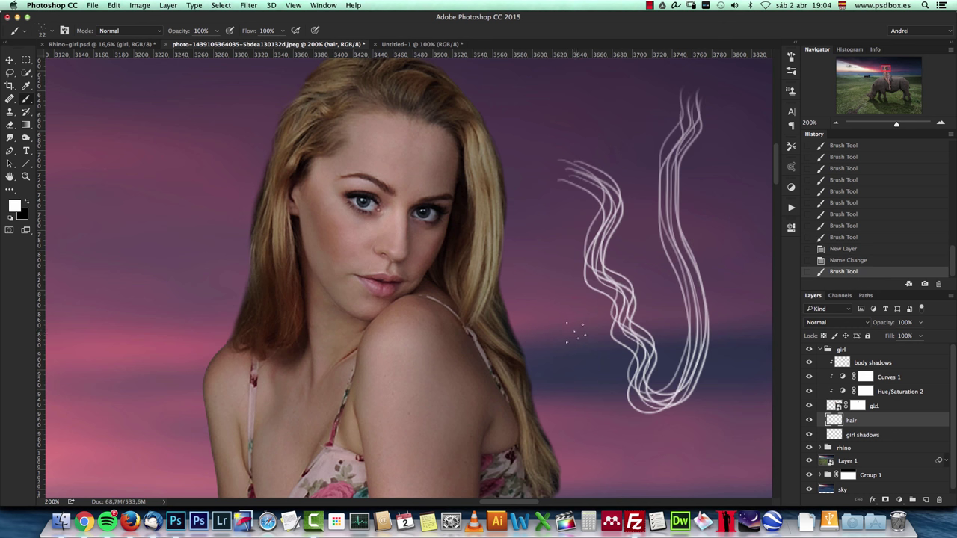
pyautogui.press('super+z')
pyautogui.press('super+1')
pyautogui.moveTo(463, 222); pyautogui.dragTo(463, 293)
pyautogui.press('super+z')
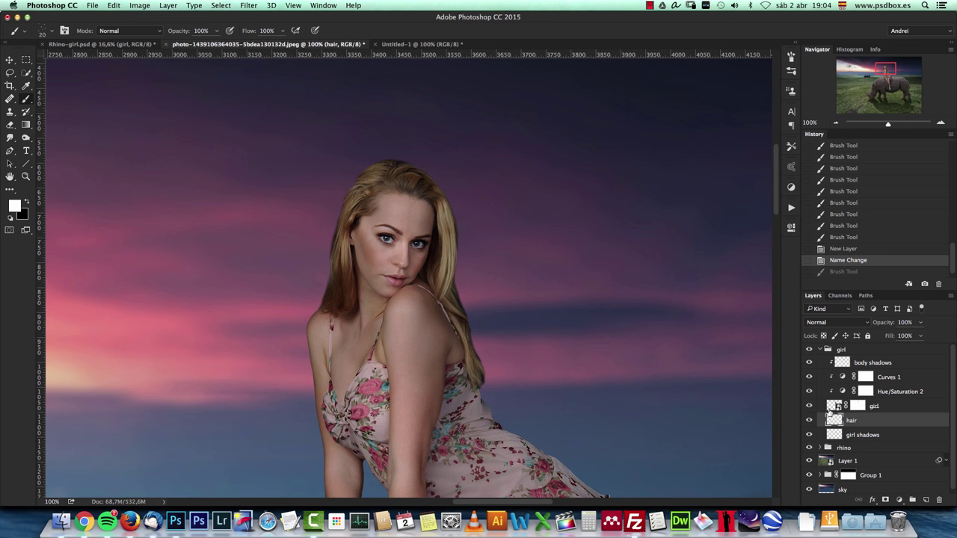
# Paint strands in a colour sampled from the hair along the upper outer edge on the right side of her hair.
pyautogui.click(940, 123)
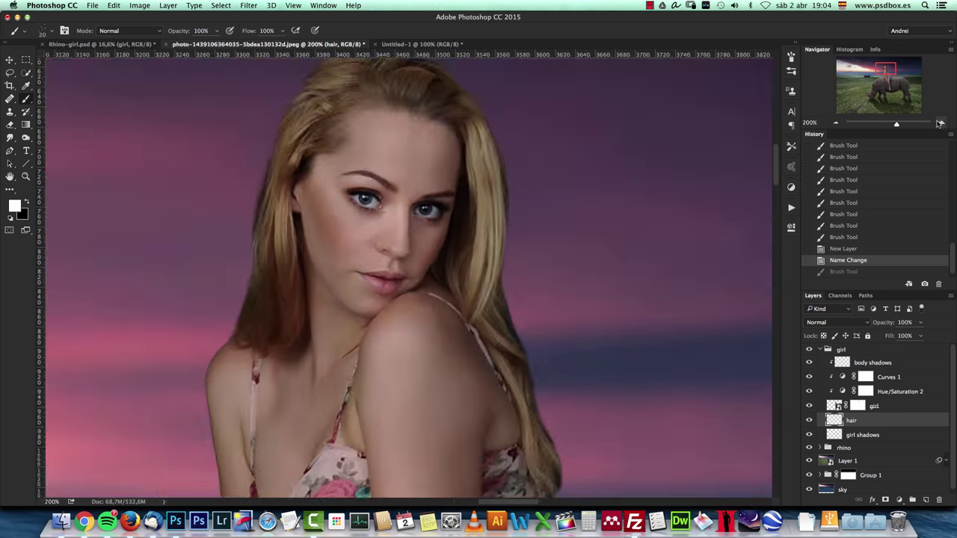
pyautogui.click(941, 123)
pyautogui.scroll(3, 546, 254)
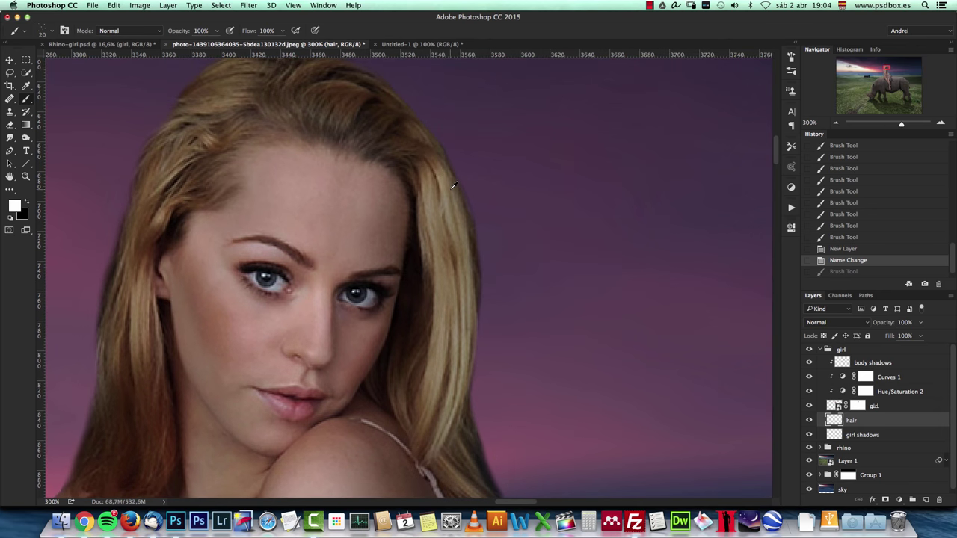
pyautogui.keyDown('alt'); pyautogui.click(451, 178); pyautogui.keyUp('alt')
pyautogui.moveTo(467, 273); pyautogui.dragTo(479, 213)
pyautogui.moveTo(479, 329); pyautogui.dragTo(489, 299)
pyautogui.moveTo(463, 404)
pyautogui.mouseDown()
pyautogui.moveTo(469, 378)
pyautogui.moveTo(472, 441)
pyautogui.moveTo(478, 371)
pyautogui.mouseUp()
pyautogui.moveTo(438, 126)
pyautogui.mouseDown()
pyautogui.moveTo(478, 237)
pyautogui.moveTo(485, 317)
pyautogui.mouseUp()
pyautogui.moveTo(476, 225); pyautogui.dragTo(490, 322)
# Sample a darker tone at the hair edge and extend the strands down the right side toward the shoulder.
pyautogui.keyDown('alt'); pyautogui.click(473, 236); pyautogui.keyUp('alt')
pyautogui.moveTo(482, 318); pyautogui.dragTo(480, 388)
pyautogui.scroll(-5, 479, 351)
pyautogui.moveTo(465, 293); pyautogui.dragTo(463, 206)
pyautogui.moveTo(477, 289); pyautogui.dragTo(486, 340)
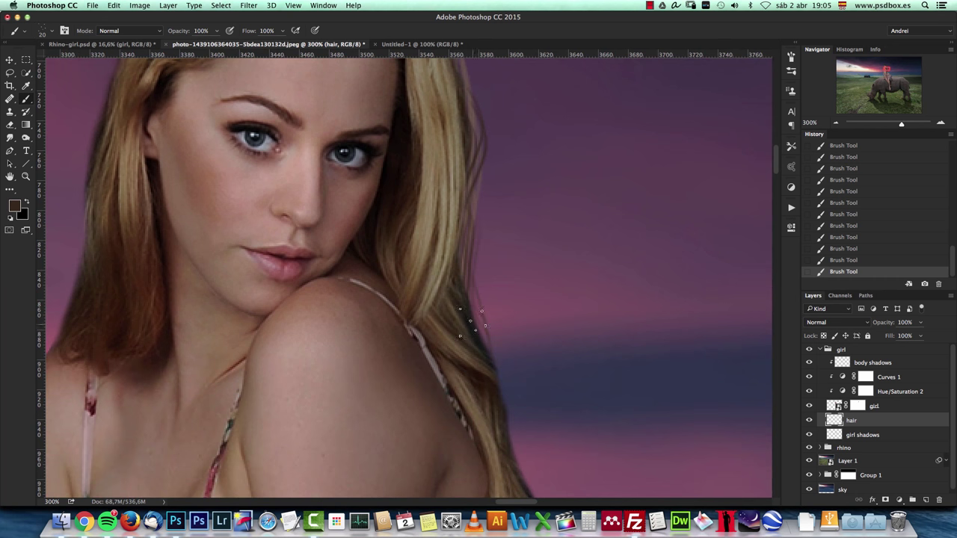
# Paint 15 px strands in sampled hair tones along the lower right hair edge down to the tips beside the dress.
pyautogui.keyDown('alt'); pyautogui.click(469, 347); pyautogui.keyUp('alt')
pyautogui.scroll(-4, 500, 444)
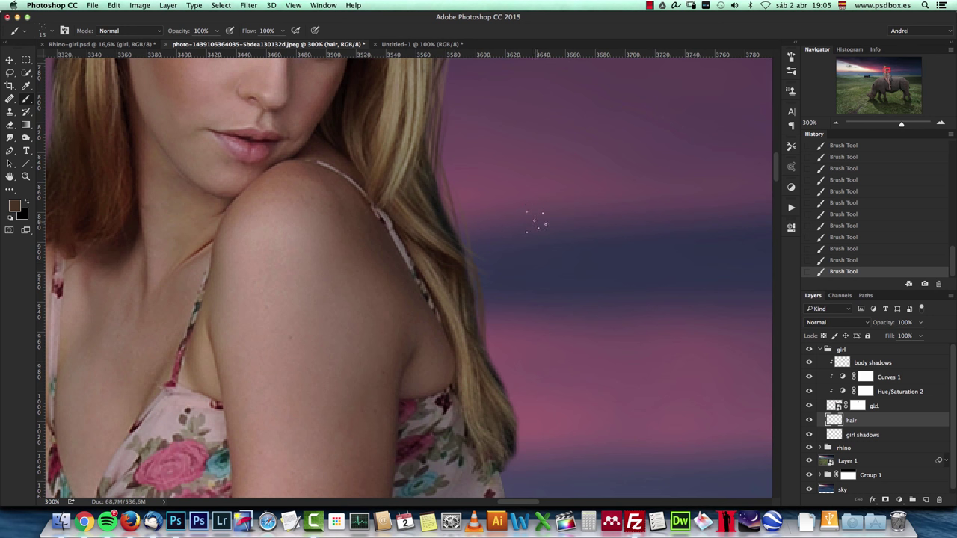
pyautogui.keyDown('alt'); pyautogui.click(449, 297); pyautogui.keyUp('alt')
pyautogui.moveTo(503, 374); pyautogui.dragTo(436, 179)
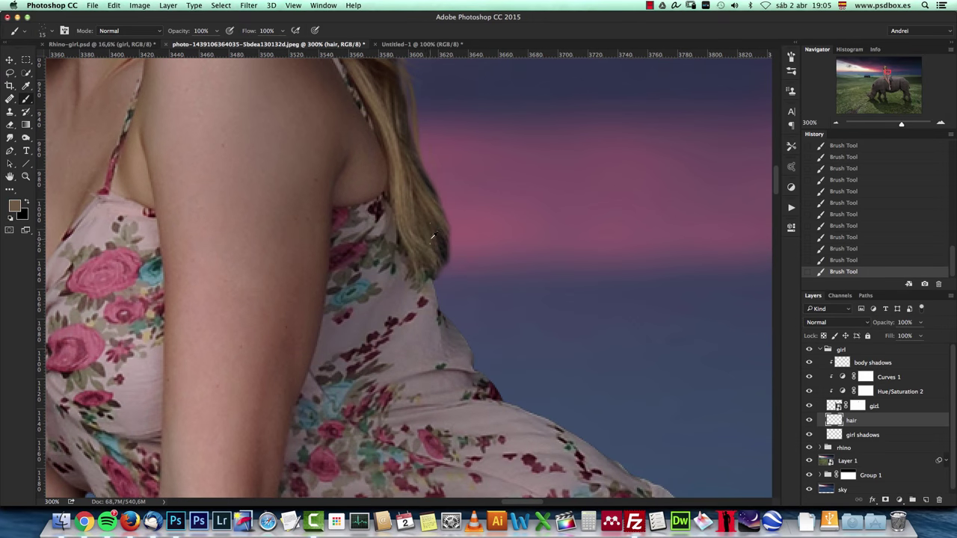
pyautogui.keyDown('alt'); pyautogui.click(431, 212); pyautogui.keyUp('alt')
pyautogui.keyDown('alt'); pyautogui.click(432, 250); pyautogui.keyUp('alt')
pyautogui.press('super+1')
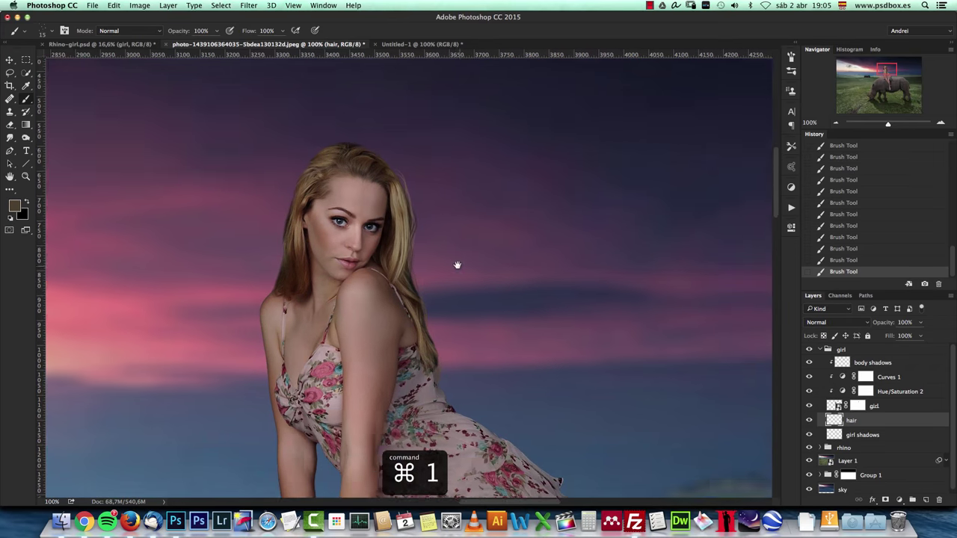
# Paint fine flyaway strands in sampled hair colours around the upper right curve of her head.
pyautogui.click(939, 123)
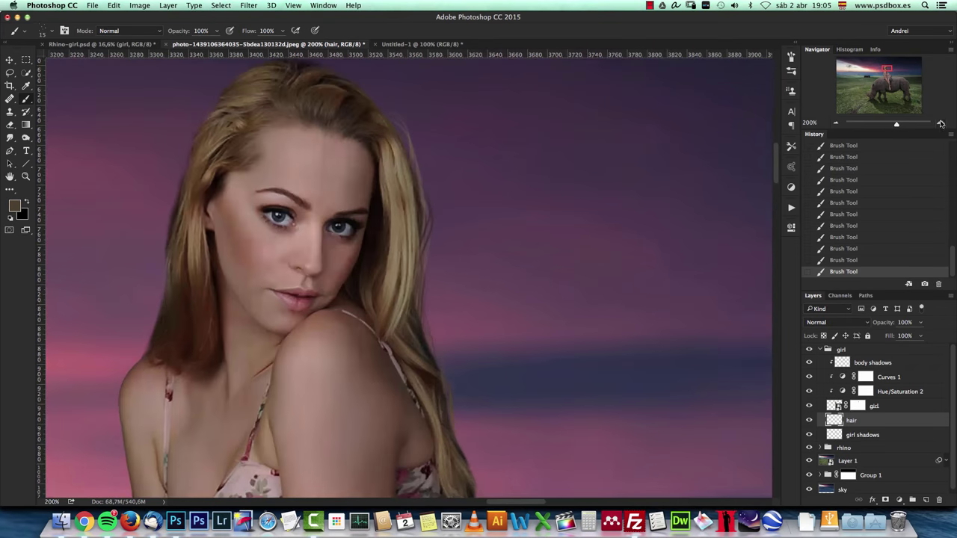
pyautogui.click(940, 123)
pyautogui.moveTo(435, 146); pyautogui.dragTo(486, 282)
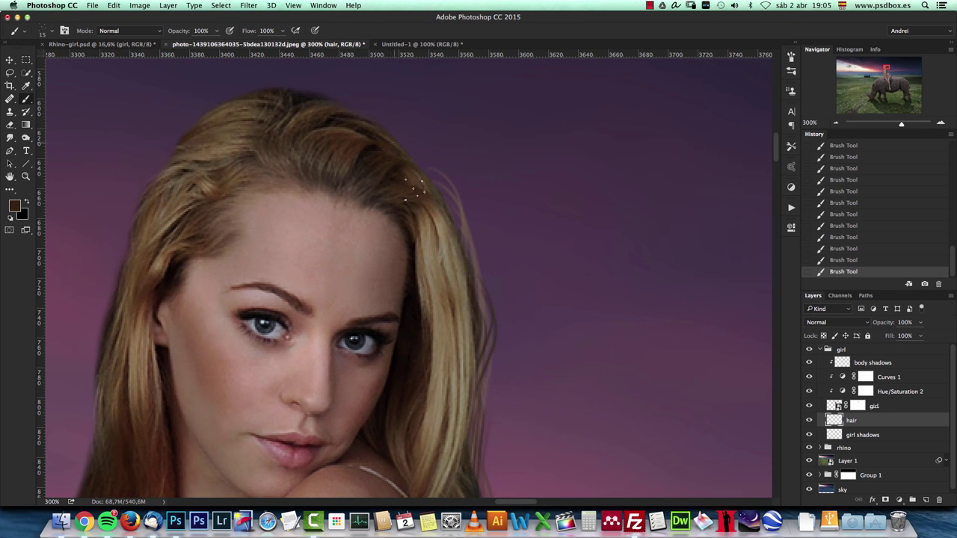
pyautogui.click(338, 123)
pyautogui.click(443, 238)
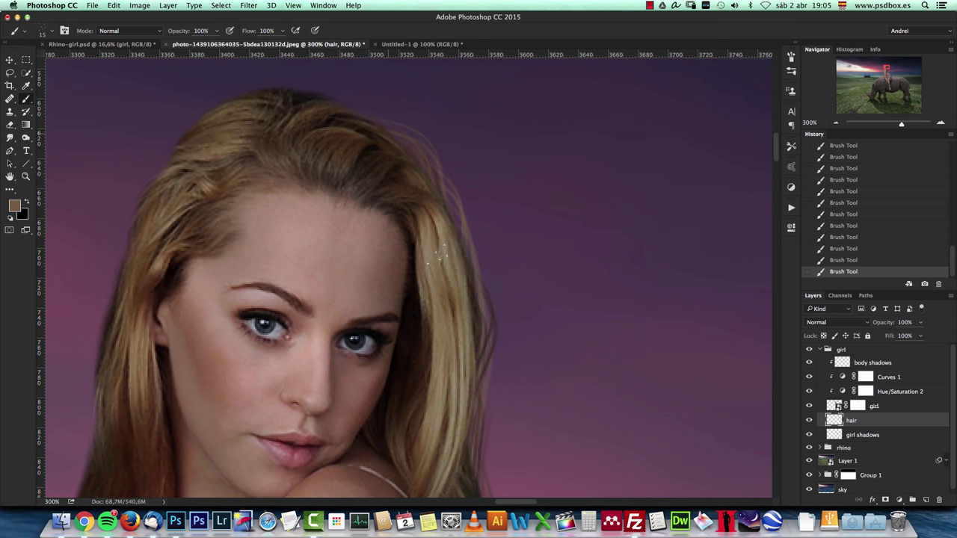
pyautogui.keyDown('alt'); pyautogui.click(469, 303); pyautogui.keyUp('alt')
pyautogui.keyDown('alt'); pyautogui.click(441, 249); pyautogui.keyUp('alt')
# Paint thin strands over the crown and the upper left of her head, resampling the nearby hair colour.
pyautogui.click(357, 103)
pyautogui.keyDown('alt'); pyautogui.click(274, 104); pyautogui.keyUp('alt')
pyautogui.keyDown('alt'); pyautogui.click(256, 110); pyautogui.keyUp('alt')
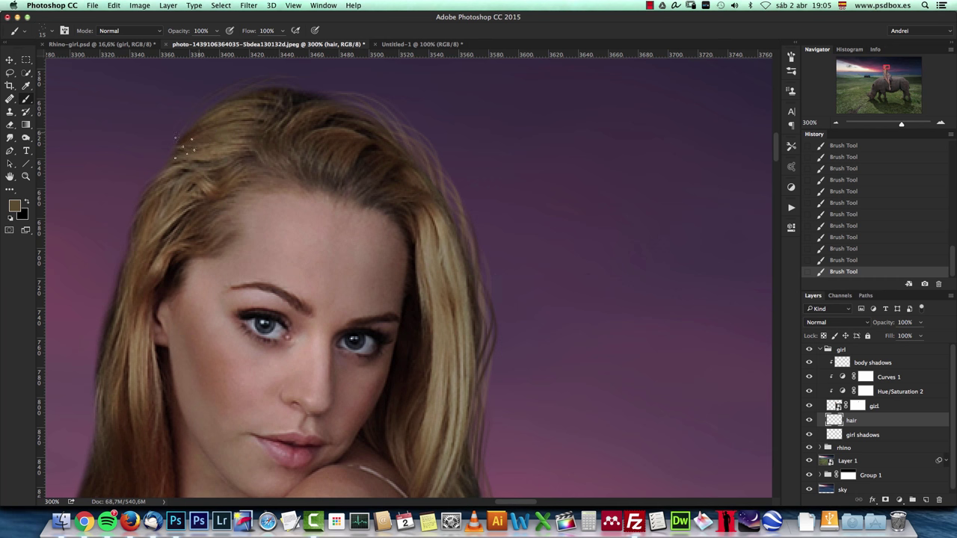
pyautogui.keyDown('alt'); pyautogui.click(183, 169); pyautogui.keyUp('alt')
# Paint strands in resampled brown tones along the left edge of her hair beside the face.
pyautogui.scroll(-5, 203, 192)
pyautogui.hscroll(-4, 202, 192)
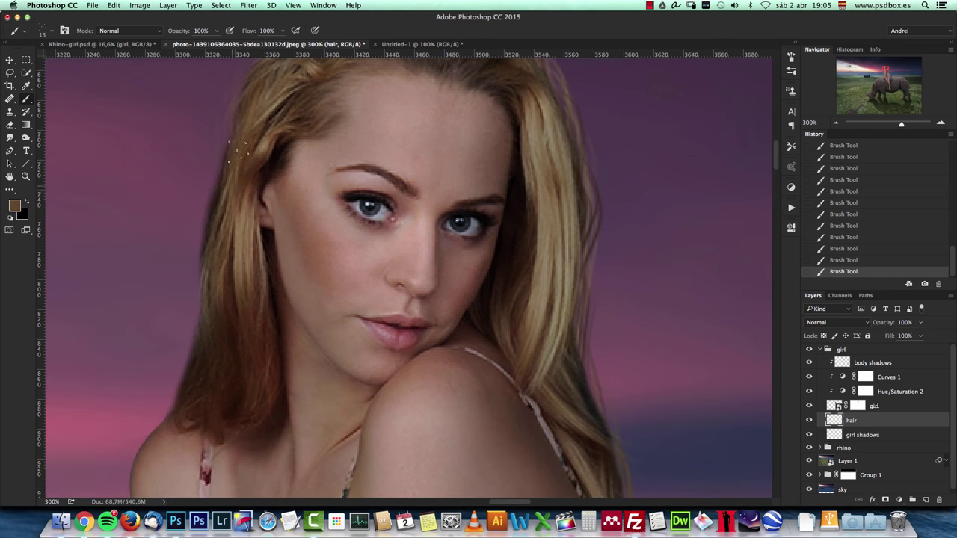
pyautogui.keyDown('alt'); pyautogui.click(234, 217); pyautogui.keyUp('alt')
pyautogui.moveTo(208, 184); pyautogui.dragTo(203, 253)
pyautogui.keyDown('alt'); pyautogui.click(260, 102); pyautogui.keyUp('alt')
pyautogui.keyDown('alt'); pyautogui.click(210, 262); pyautogui.keyUp('alt')
pyautogui.keyDown('alt'); pyautogui.click(230, 236); pyautogui.keyUp('alt')
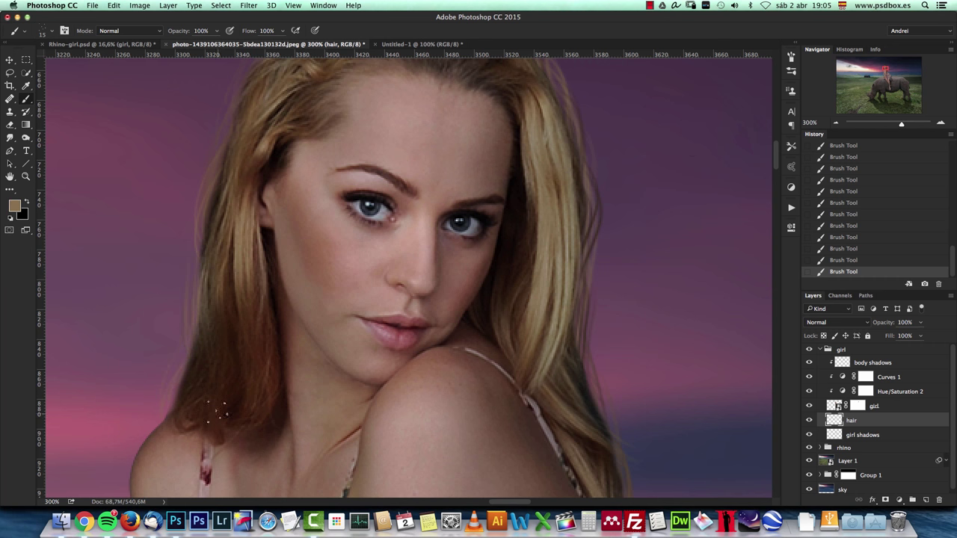
# Paint lighter loose strands along the left hair edge from the temple to the shoulder, undoing a misplaced stroke.
pyautogui.moveTo(232, 349); pyautogui.dragTo(305, 352)
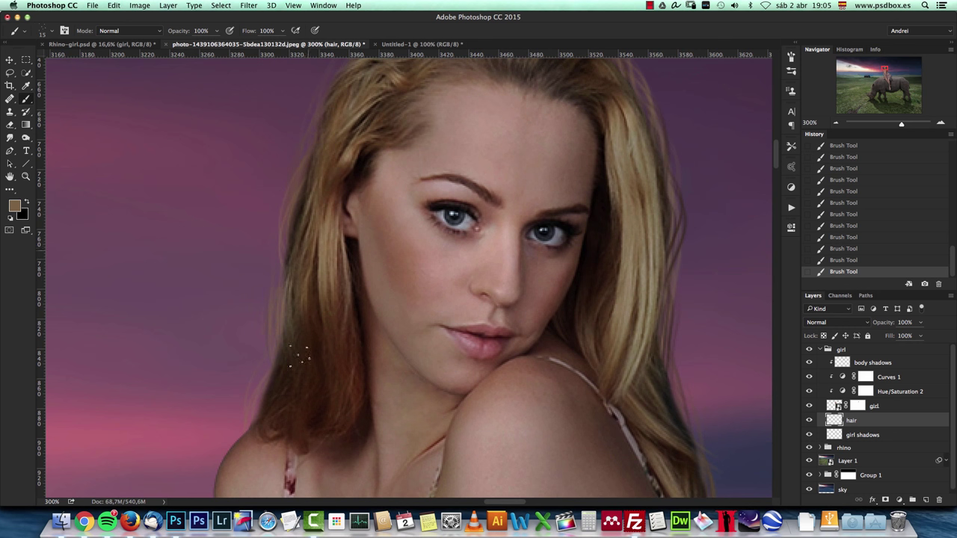
pyautogui.keyDown('alt'); pyautogui.click(319, 282); pyautogui.keyUp('alt')
pyautogui.press('super+z')
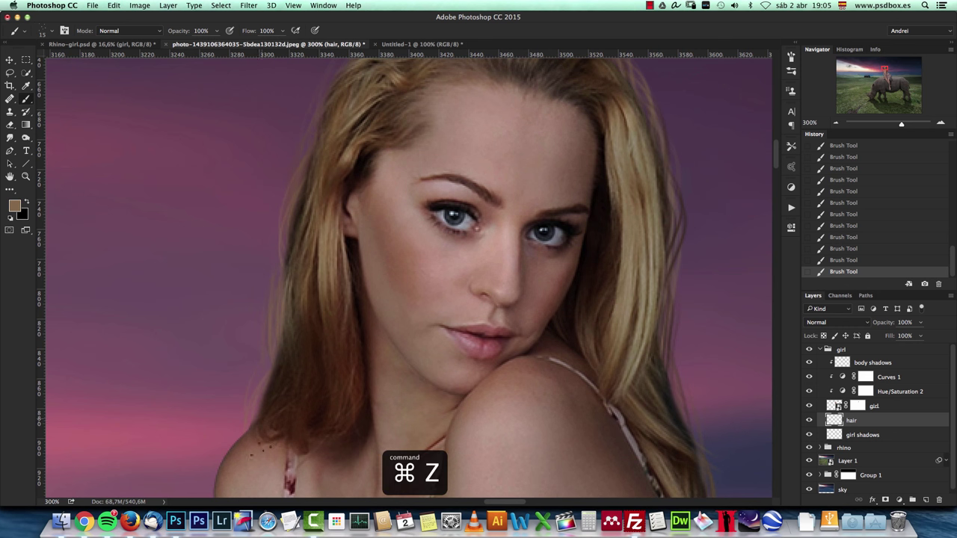
pyautogui.keyDown('alt'); pyautogui.click(321, 249); pyautogui.keyUp('alt')
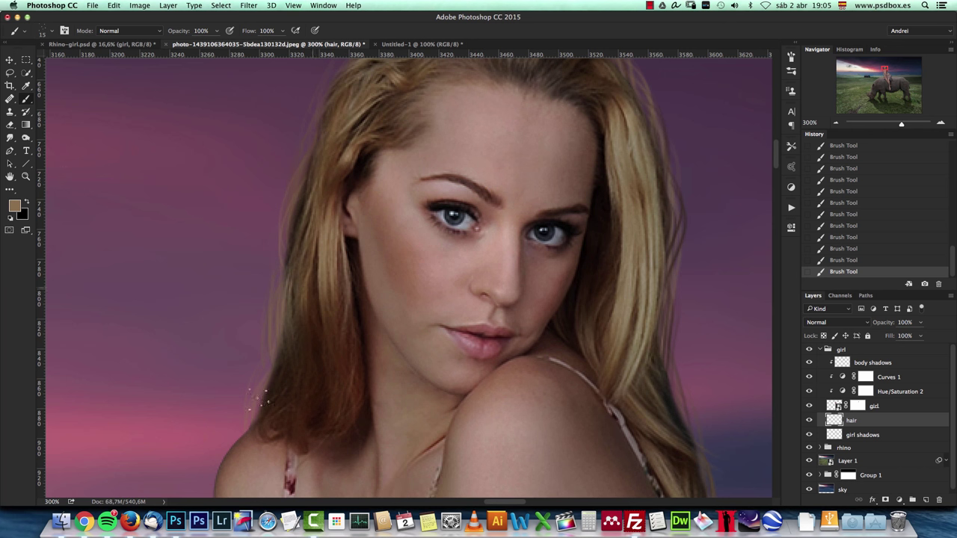
pyautogui.keyDown('alt'); pyautogui.click(321, 226); pyautogui.keyUp('alt')
pyautogui.keyDown('alt'); pyautogui.click(340, 172); pyautogui.keyUp('alt')
pyautogui.keyDown('alt'); pyautogui.click(648, 234); pyautogui.keyUp('alt')
pyautogui.moveTo(293, 163); pyautogui.dragTo(305, 124)
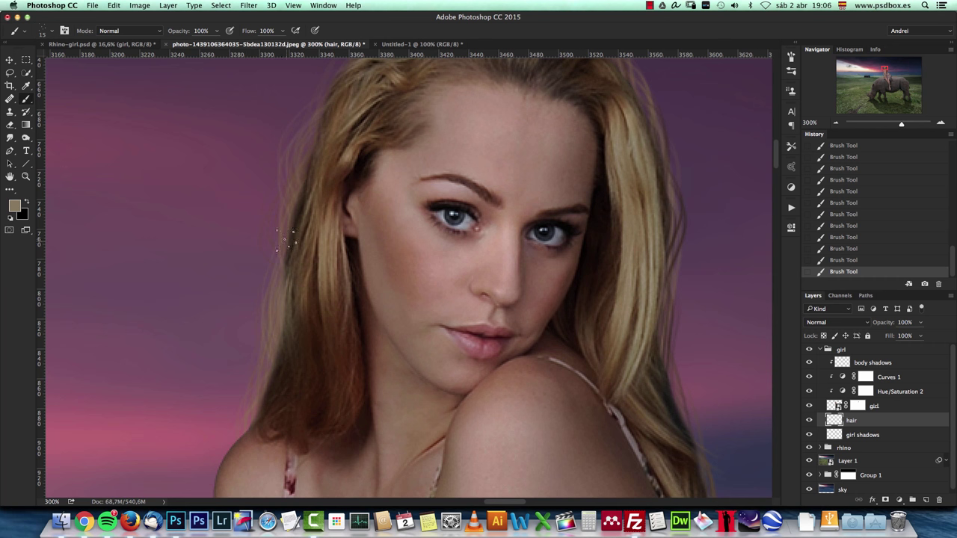
# Sample tones at the crown and right side for additional strands on the hair layer, and undo the last stroke.
pyautogui.press('super+1')
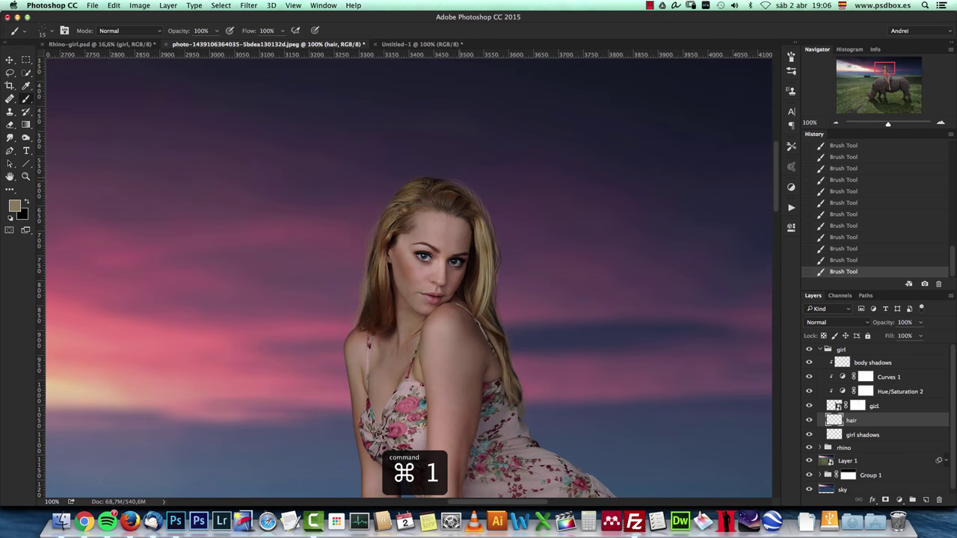
pyautogui.keyDown('alt'); pyautogui.click(437, 180); pyautogui.keyUp('alt')
pyautogui.keyDown('alt'); pyautogui.click(430, 182); pyautogui.keyUp('alt')
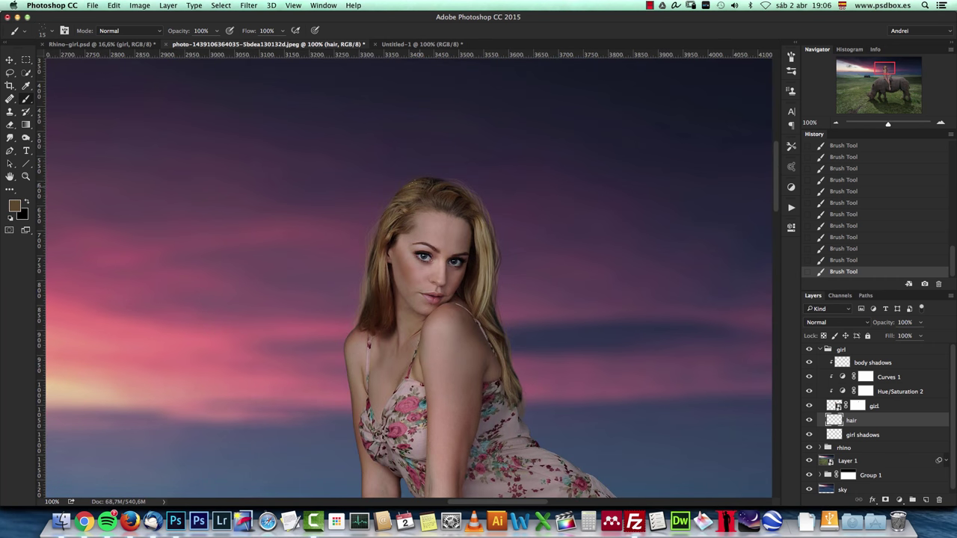
pyautogui.keyDown('alt'); pyautogui.click(484, 278); pyautogui.keyUp('alt')
pyautogui.press('super+z')
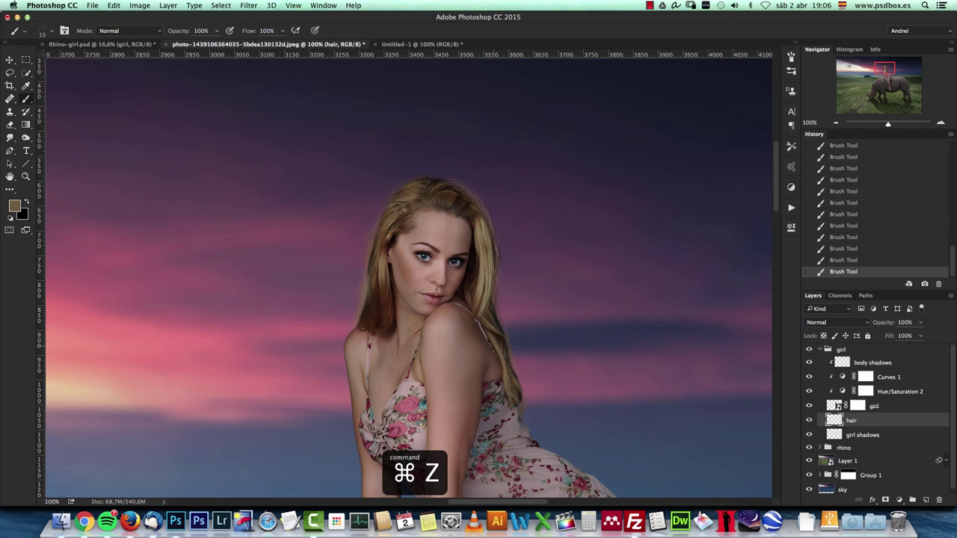
pyautogui.rightClick(565, 247)
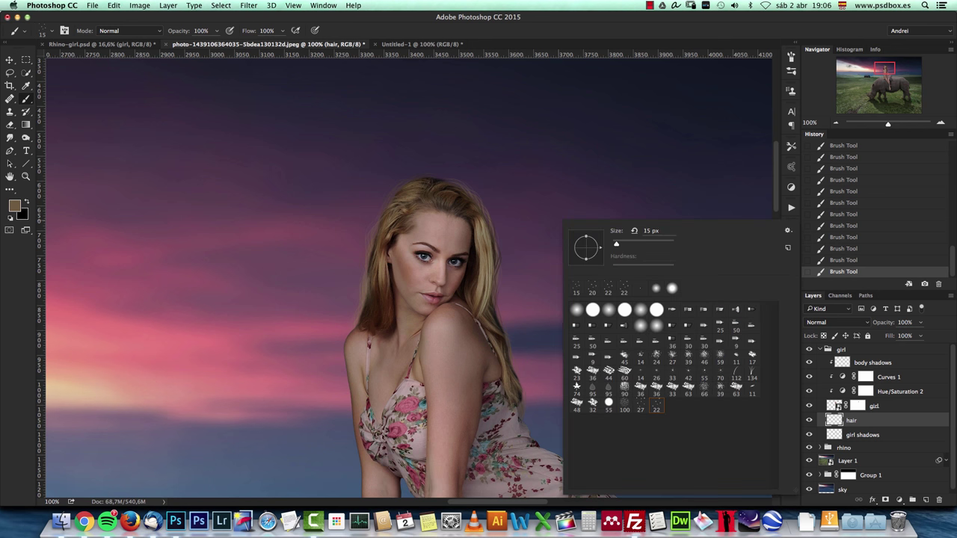
pyautogui.click(833, 408)
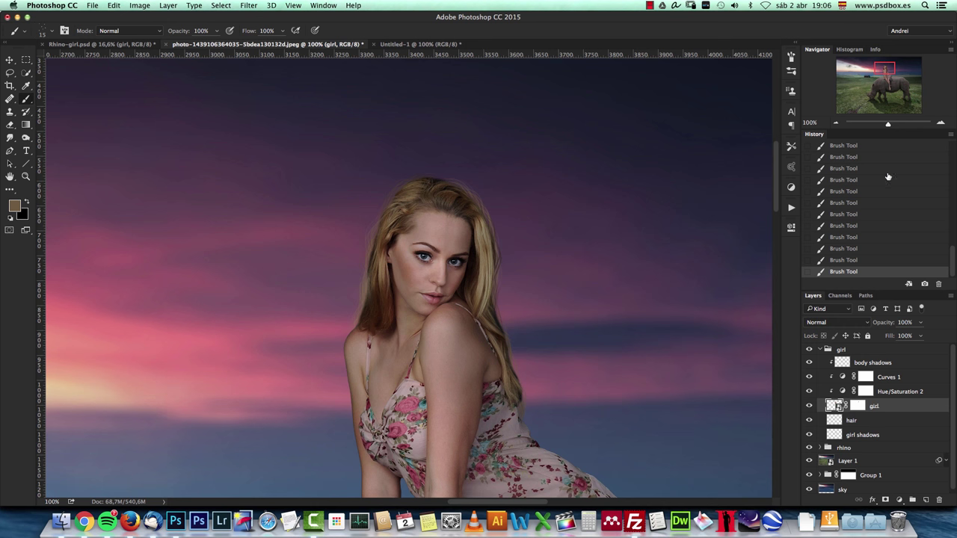
pyautogui.click(941, 124)
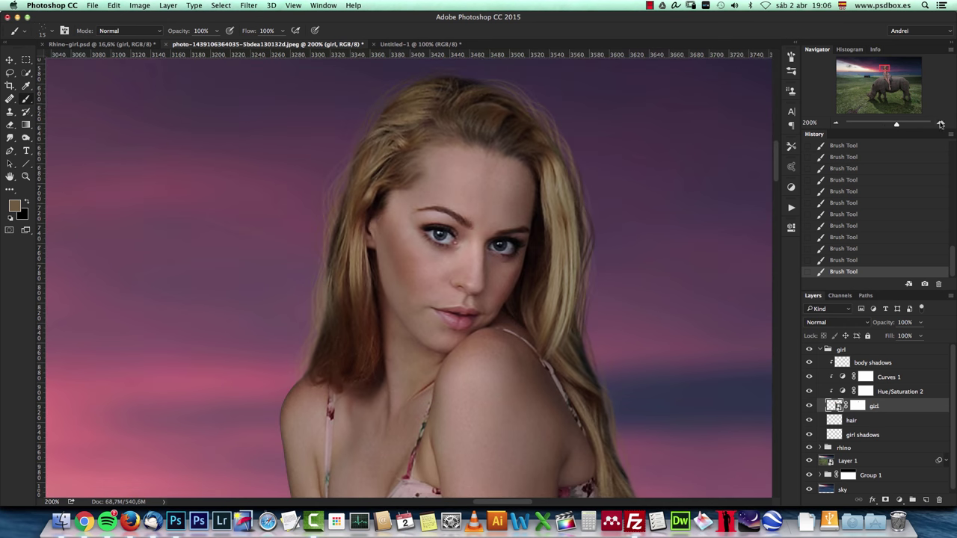
pyautogui.click(464, 97)
pyautogui.press('Escape')
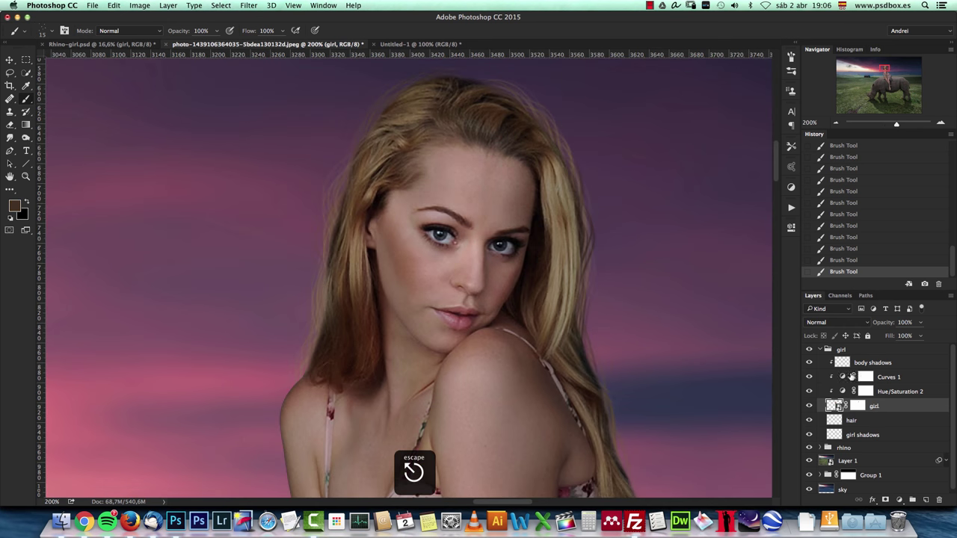
pyautogui.click(838, 418)
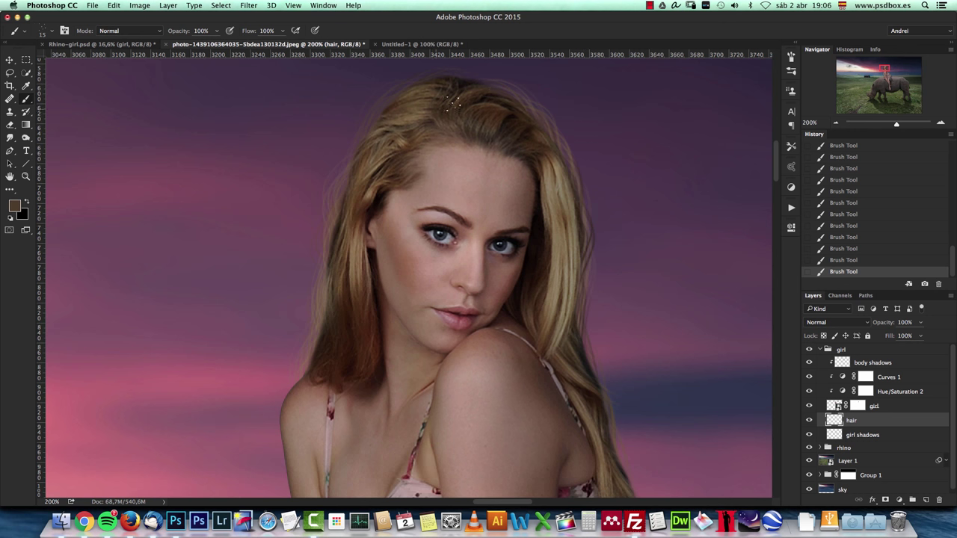
# Paint more strands in sampled tones around the crown and right side, comparing the last strokes by stepping back and forward.
pyautogui.keyDown('alt'); pyautogui.click(490, 82); pyautogui.keyUp('alt')
pyautogui.keyDown('alt'); pyautogui.click(554, 167); pyautogui.keyUp('alt')
pyautogui.press('super+z')
pyautogui.keyDown('alt'); pyautogui.click(399, 108); pyautogui.keyUp('alt')
pyautogui.press('alt+super+z')
pyautogui.press('alt+super+z')
pyautogui.press('alt+super+z')
pyautogui.keyDown('alt'); pyautogui.click(560, 171); pyautogui.keyUp('alt')
pyautogui.press('shift+super+z')
pyautogui.press('shift+super+z')
pyautogui.press('shift+super+z')
# Extend the tips of the long hair beside the dress with strands in sampled blonde tones.
pyautogui.moveTo(496, 420); pyautogui.dragTo(485, 237)
pyautogui.keyDown('alt'); pyautogui.click(626, 311); pyautogui.keyUp('alt')
pyautogui.keyDown('alt'); pyautogui.click(598, 194); pyautogui.keyUp('alt')
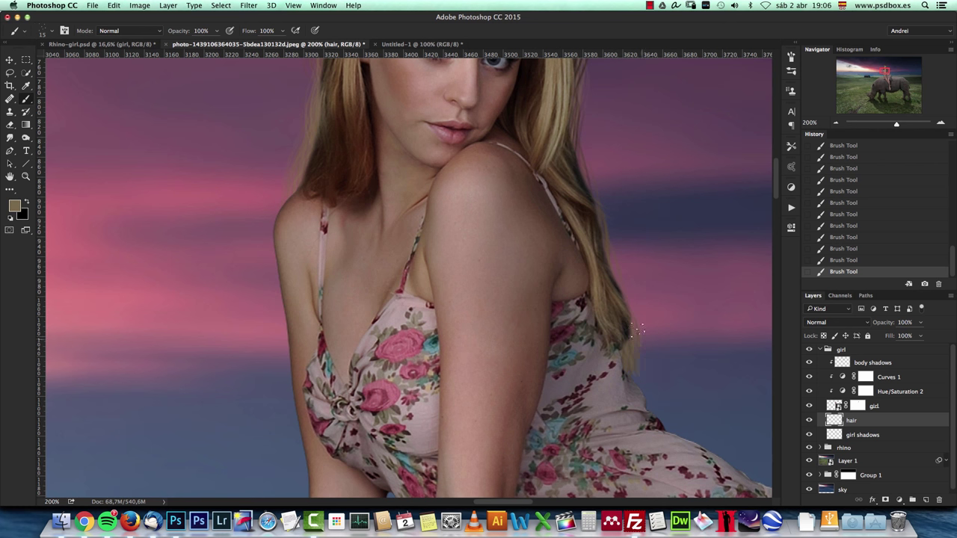
# Try additional loose strands out from the long hair's tips, and step back through the last strokes.
pyautogui.moveTo(679, 343); pyautogui.dragTo(682, 392)
pyautogui.press('alt+super+z')
pyautogui.press('alt+super+z')
pyautogui.press('alt+super+z')
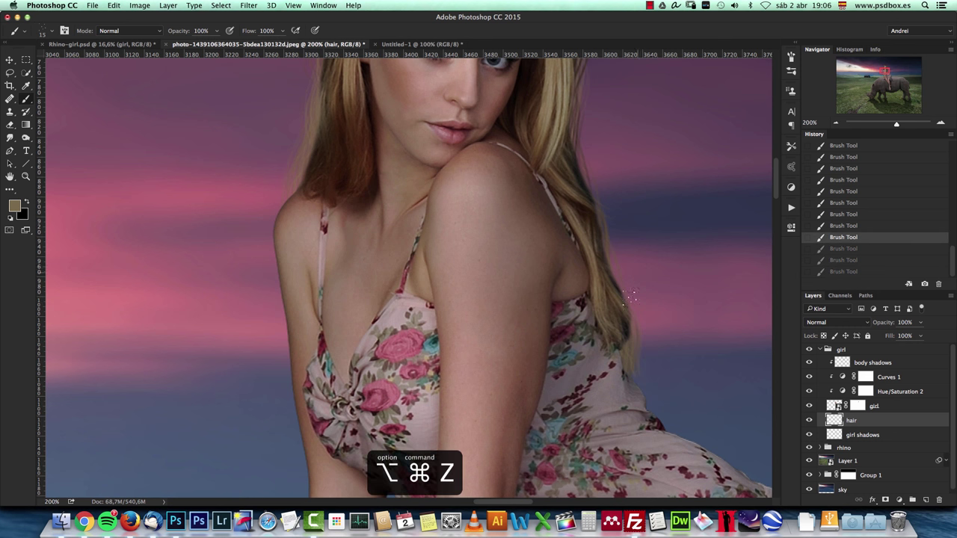
# Paint loose flyaway strands in sampled hair tones around the lower right hair edge and tips.
pyautogui.moveTo(634, 364); pyautogui.dragTo(694, 386)
pyautogui.moveTo(623, 334); pyautogui.dragTo(634, 316)
pyautogui.keyDown('alt'); pyautogui.click(602, 262); pyautogui.keyUp('alt')
pyautogui.keyDown('alt'); pyautogui.click(572, 138); pyautogui.keyUp('alt')
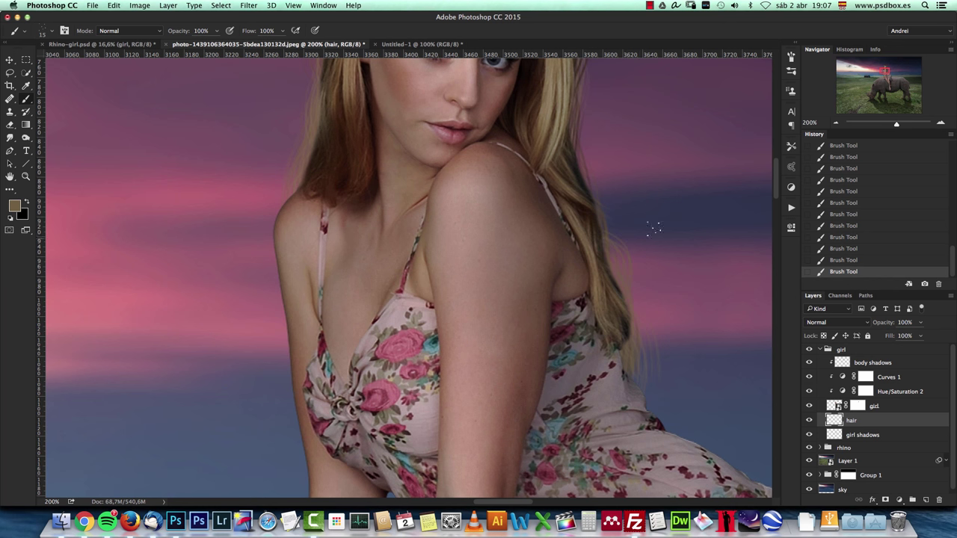
# Compare the composite with and without the hair layer and the girl layer at several zoom levels.
pyautogui.keyDown('alt'); pyautogui.click(576, 183); pyautogui.keyUp('alt')
pyautogui.click(836, 123)
pyautogui.click(836, 122)
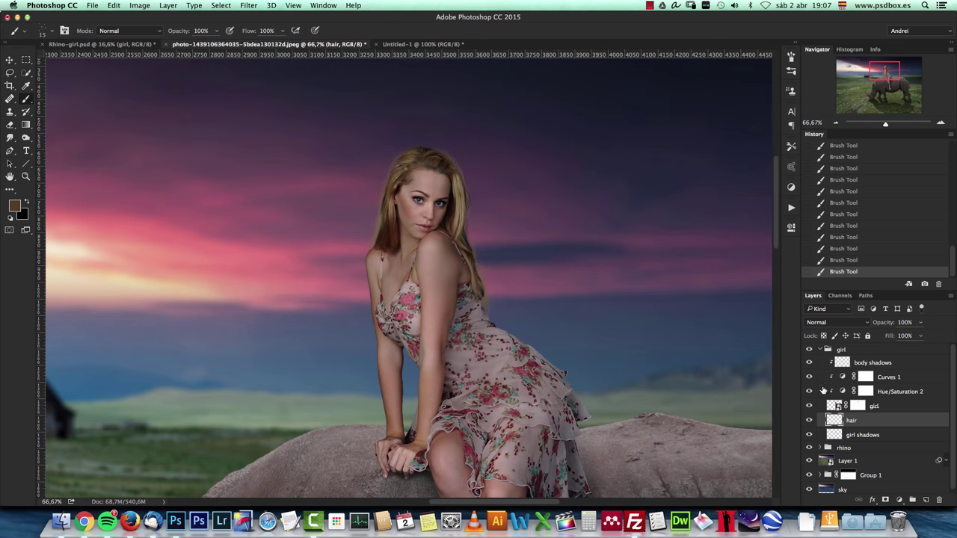
pyautogui.click(941, 122)
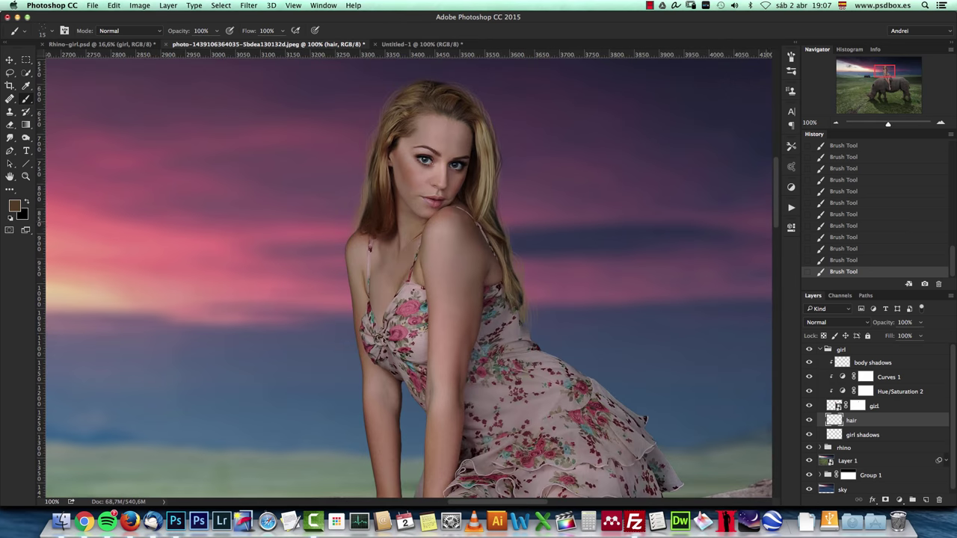
pyautogui.click(808, 420)
pyautogui.click(808, 420)
pyautogui.click(808, 420)
pyautogui.click(808, 420)
pyautogui.click(808, 408)
pyautogui.click(808, 407)
pyautogui.click(811, 421)
pyautogui.click(808, 420)
pyautogui.click(809, 420)
pyautogui.click(809, 420)
pyautogui.click(808, 406)
pyautogui.click(808, 406)
pyautogui.click(808, 420)
pyautogui.click(809, 420)
pyautogui.moveTo(877, 73); pyautogui.dragTo(880, 71)
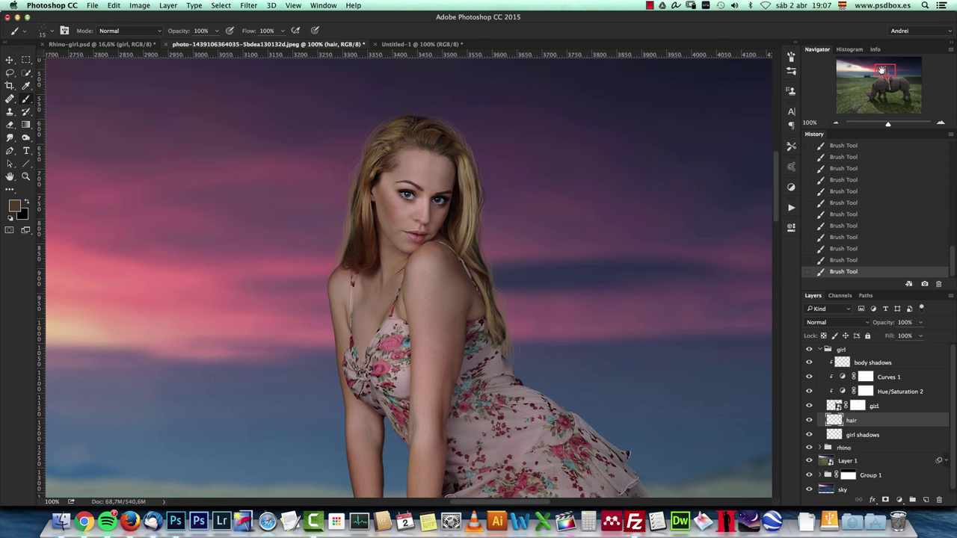
pyautogui.click(835, 122)
pyautogui.click(835, 122)
pyautogui.click(835, 123)
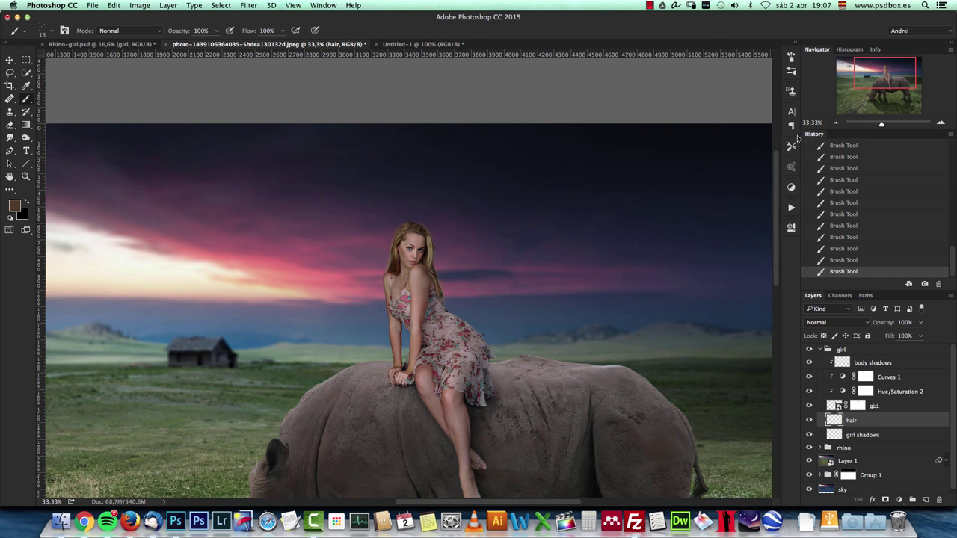
# Add a new layer above the body shadows layer, clip it to the girl, and rename it soft skin.
pyautogui.click(941, 122)
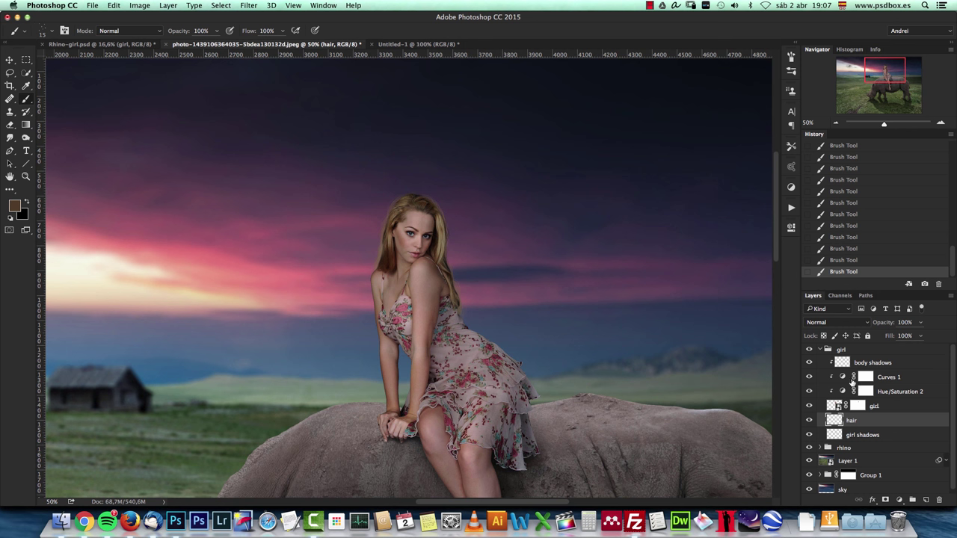
pyautogui.click(899, 365)
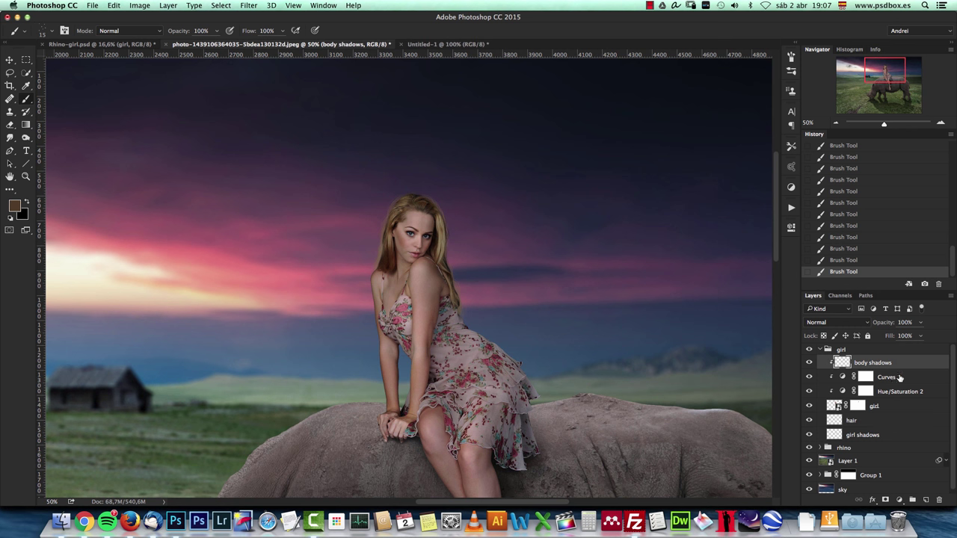
pyautogui.click(927, 499)
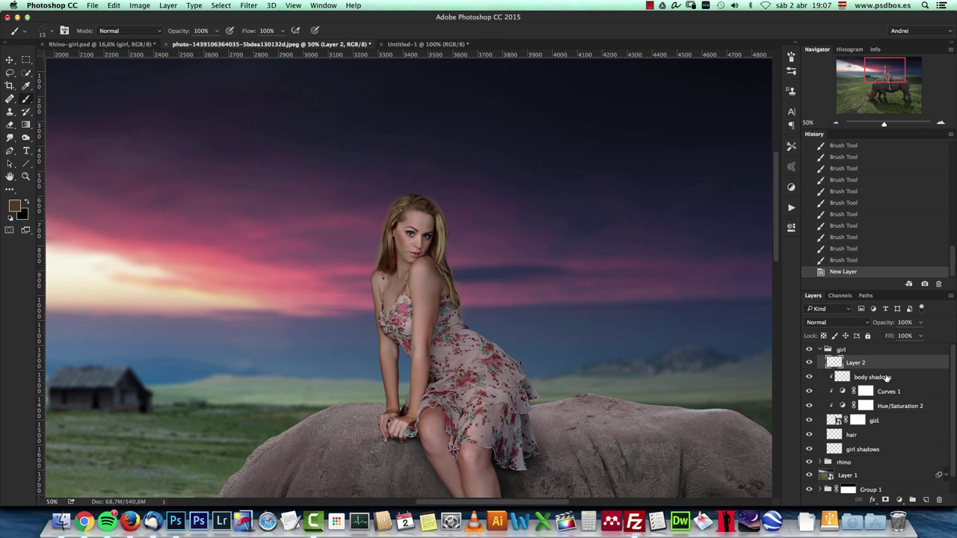
pyautogui.keyDown('alt'); pyautogui.click(889, 367); pyautogui.keyUp('alt')
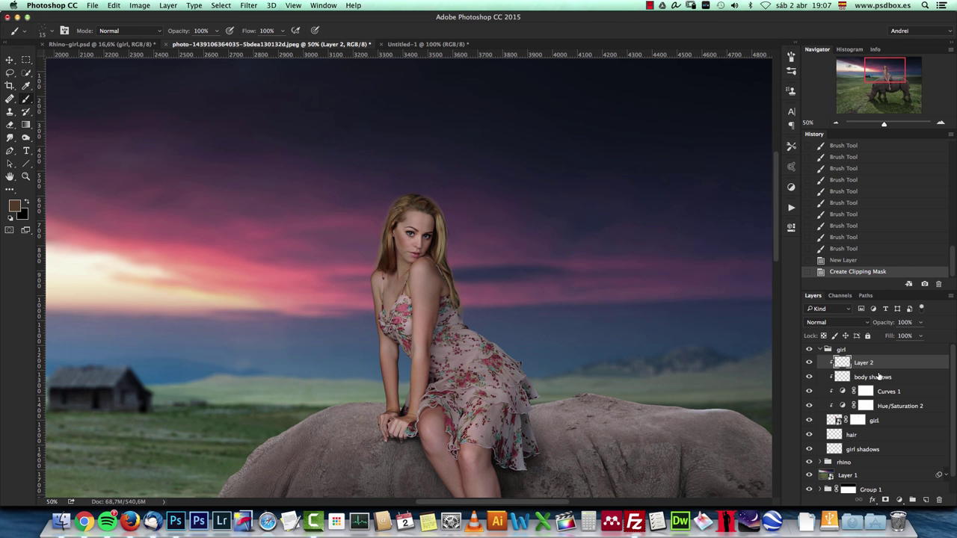
pyautogui.doubleClick(864, 362)
pyautogui.write('soft')
pyautogui.write('skin')
pyautogui.press('Return')
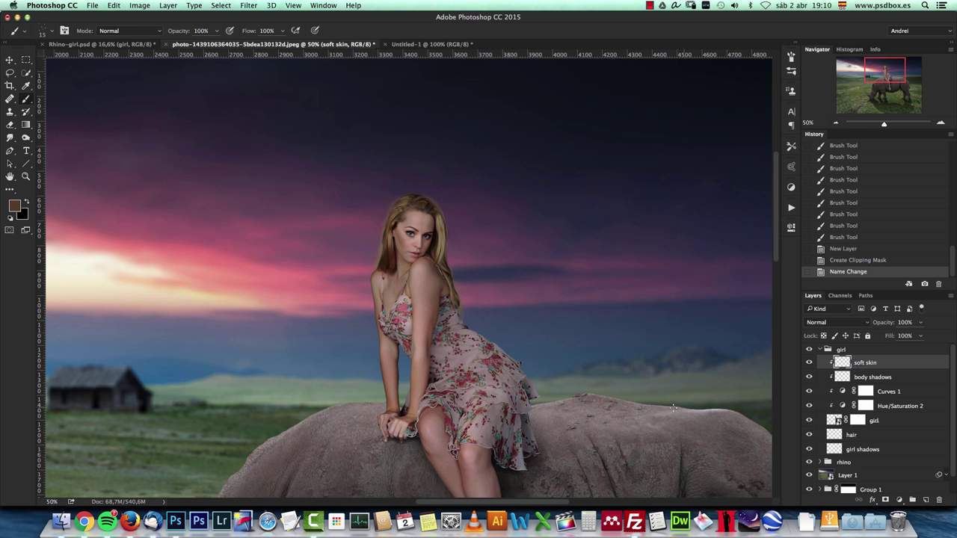
# Switch to the Mixer Brush with Sample All Layers on and reduce its soft round tip to 70 px.
pyautogui.moveTo(26, 98); pyautogui.dragTo(82, 131)
pyautogui.press('[')
pyautogui.press('[')
pyautogui.press('[')
pyautogui.press('[')
pyautogui.press('[')
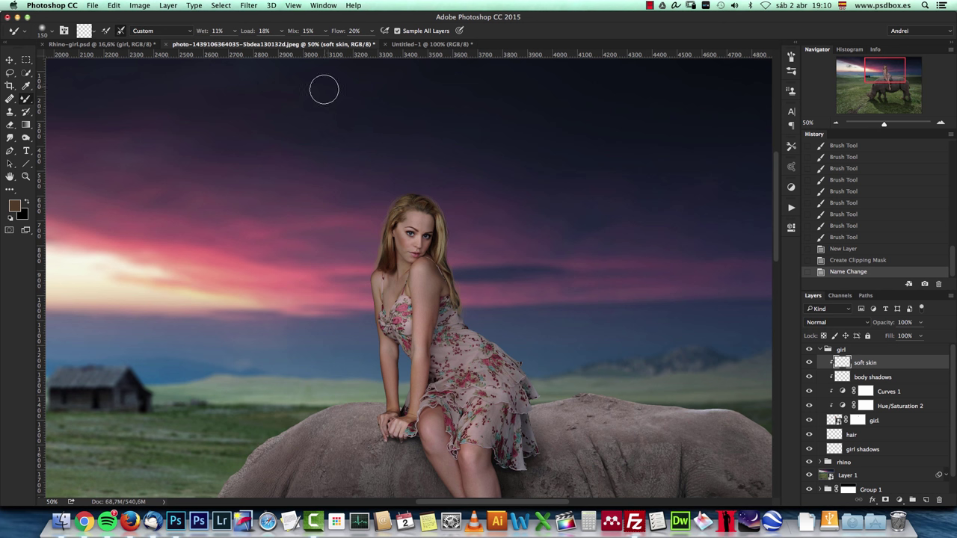
pyautogui.click(397, 31)
pyautogui.click(121, 32)
pyautogui.click(940, 123)
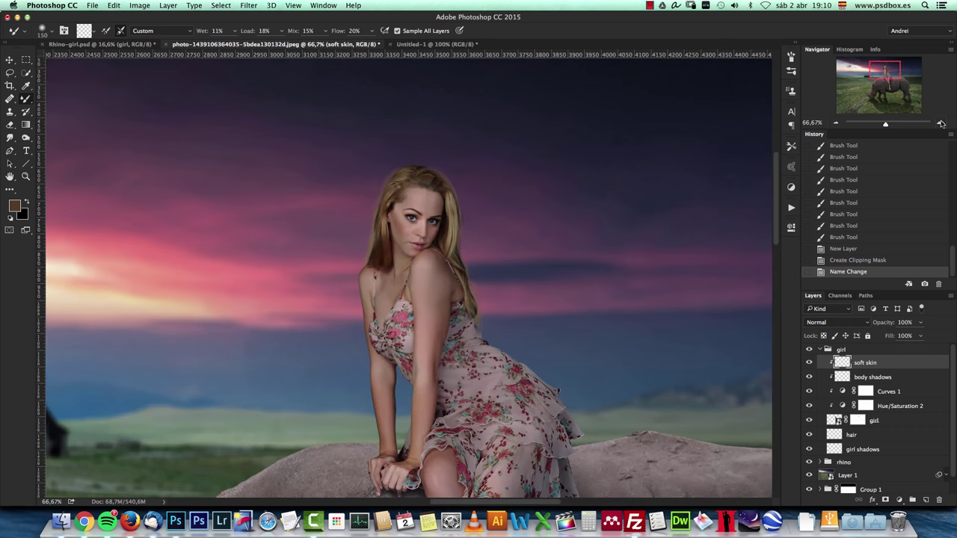
pyautogui.moveTo(621, 199); pyautogui.dragTo(537, 206)
pyautogui.rightClick(388, 239)
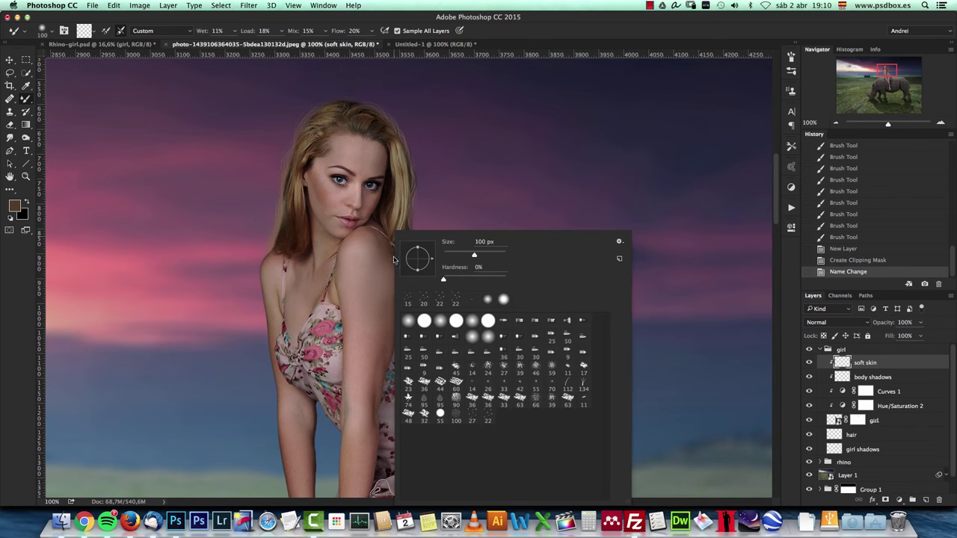
pyautogui.press('Escape')
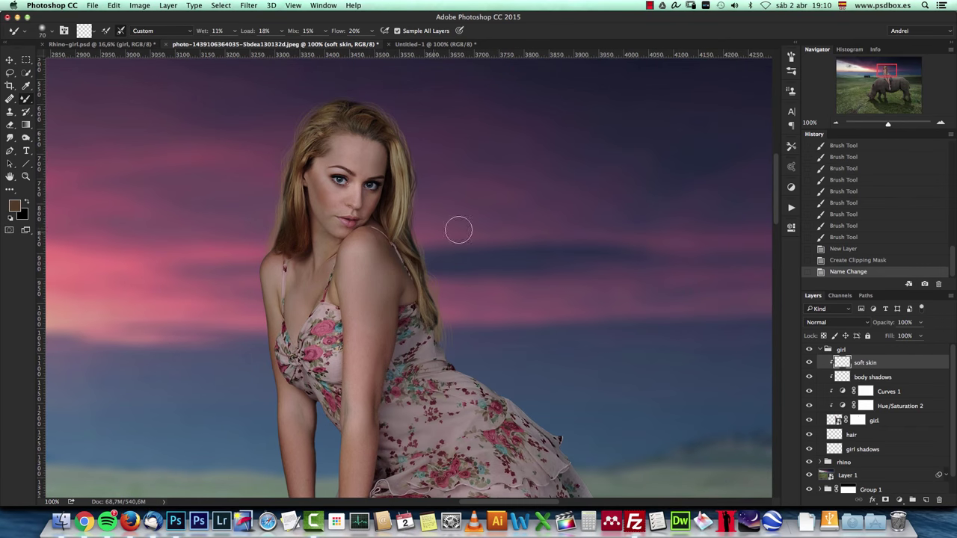
# Smooth the girl's cheek and forehead skin with Mixer Brush strokes, using a 35 px tip.
pyautogui.click(941, 123)
pyautogui.click(940, 123)
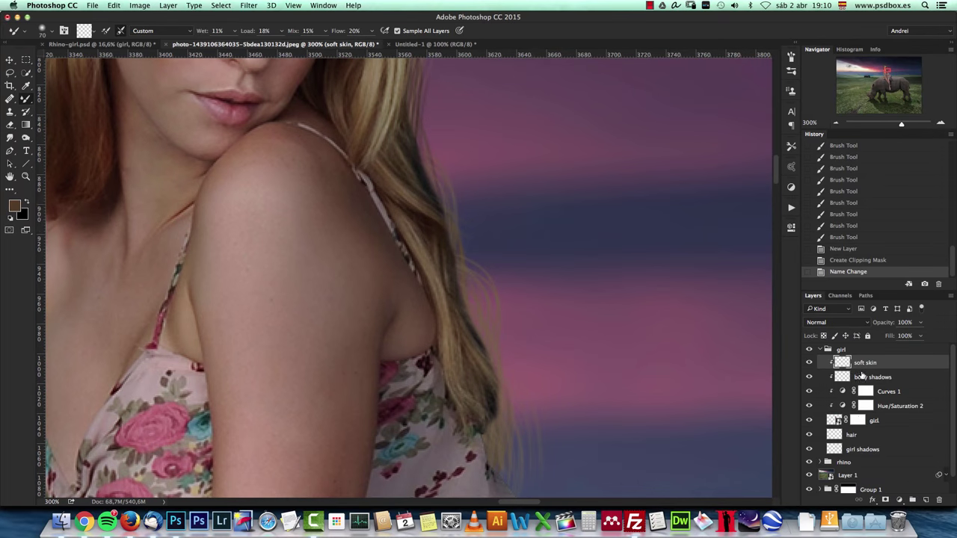
pyautogui.moveTo(464, 170); pyautogui.dragTo(550, 294)
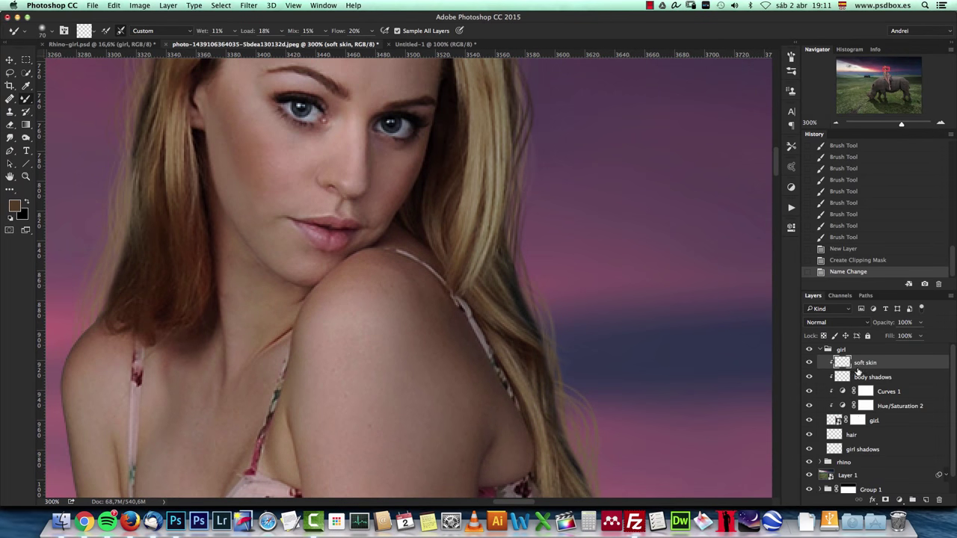
pyautogui.moveTo(429, 167); pyautogui.dragTo(454, 254)
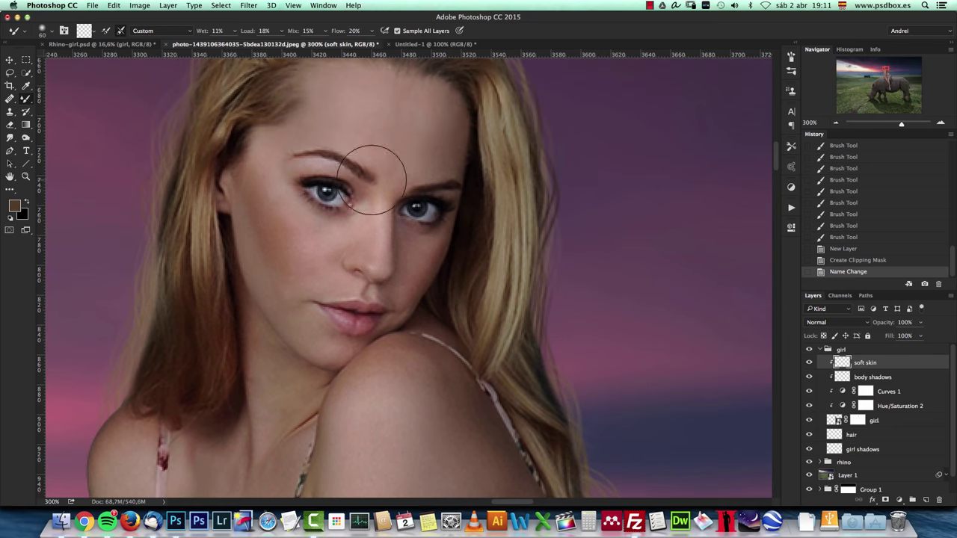
pyautogui.moveTo(420, 158); pyautogui.dragTo(429, 216)
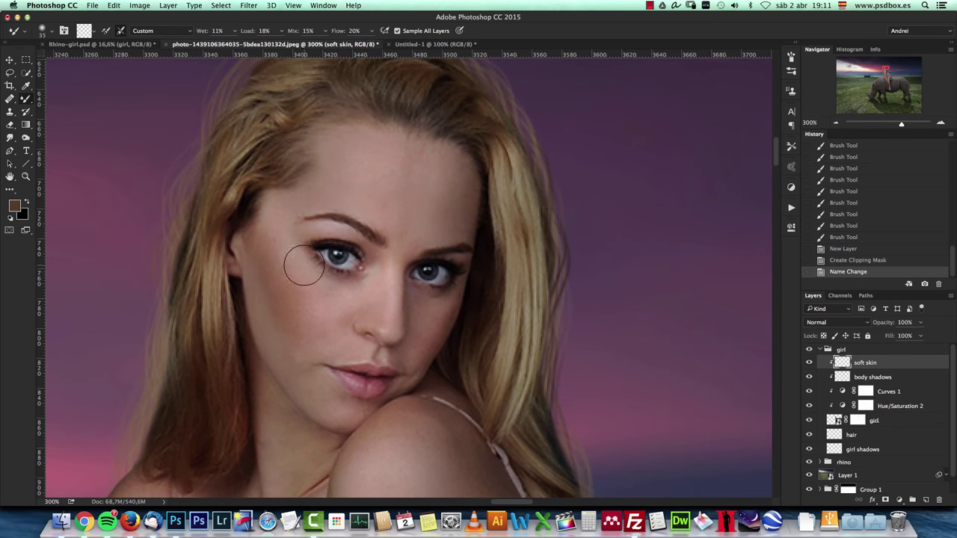
pyautogui.click(290, 344)
pyautogui.click(270, 284)
pyautogui.moveTo(283, 298)
pyautogui.mouseDown()
pyautogui.moveTo(294, 273)
pyautogui.moveTo(300, 291)
pyautogui.moveTo(340, 307)
pyautogui.moveTo(290, 276)
pyautogui.mouseUp()
pyautogui.moveTo(357, 163)
pyautogui.mouseDown()
pyautogui.moveTo(294, 201)
pyautogui.moveTo(354, 142)
pyautogui.moveTo(448, 173)
pyautogui.moveTo(378, 184)
pyautogui.moveTo(405, 201)
pyautogui.mouseUp()
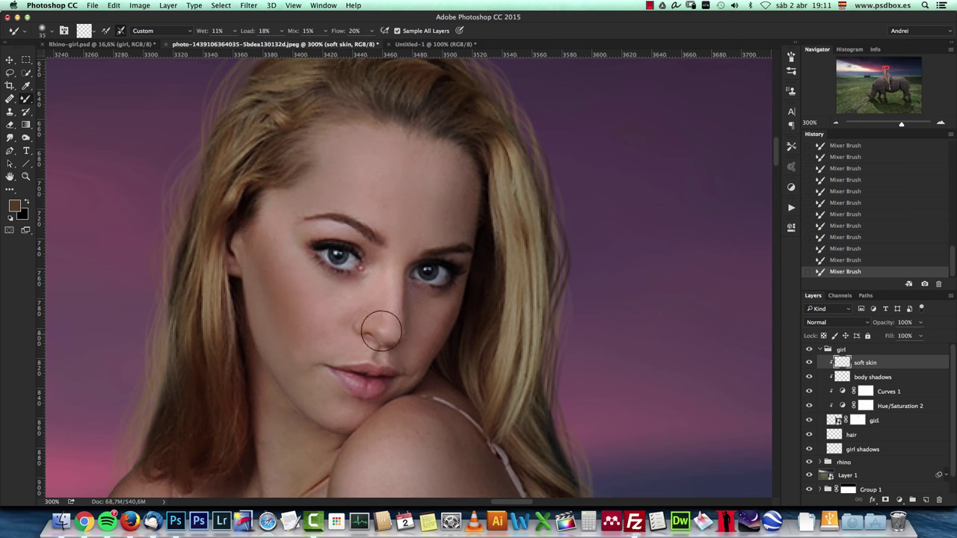
# Blend the skin around the nose, cheeks and mouth, reducing the Mixer Brush tip to 20 px for small areas.
pyautogui.press('[')
pyautogui.press(']')
pyautogui.moveTo(327, 328)
pyautogui.mouseDown()
pyautogui.moveTo(255, 262)
pyautogui.moveTo(281, 355)
pyautogui.moveTo(338, 410)
pyautogui.moveTo(270, 351)
pyautogui.moveTo(290, 391)
pyautogui.moveTo(342, 389)
pyautogui.moveTo(363, 327)
pyautogui.moveTo(322, 340)
pyautogui.moveTo(387, 282)
pyautogui.moveTo(432, 211)
pyautogui.moveTo(441, 227)
pyautogui.moveTo(456, 166)
pyautogui.moveTo(456, 224)
pyautogui.moveTo(406, 170)
pyautogui.moveTo(419, 267)
pyautogui.moveTo(370, 197)
pyautogui.moveTo(394, 128)
pyautogui.moveTo(417, 153)
pyautogui.moveTo(432, 285)
pyautogui.moveTo(427, 329)
pyautogui.moveTo(410, 287)
pyautogui.moveTo(428, 331)
pyautogui.moveTo(448, 320)
pyautogui.moveTo(458, 285)
pyautogui.moveTo(411, 285)
pyautogui.mouseUp()
pyautogui.press('[')
pyautogui.press(']')
pyautogui.scroll(-4, 300, 329)
pyautogui.press('[')
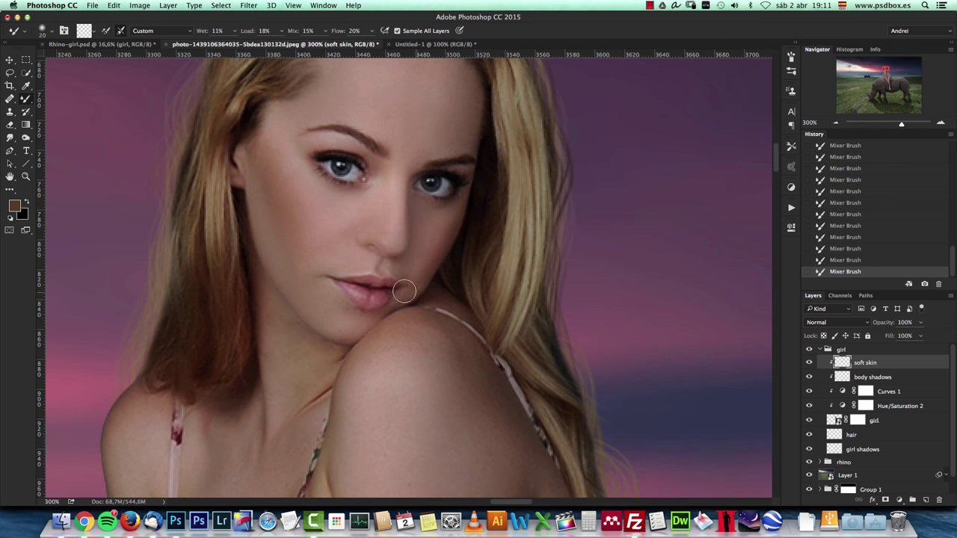
# Smooth the skin of the neck and chest with a 20 to 25 px tip, undoing an unwanted stroke.
pyautogui.scroll(-5, 302, 327)
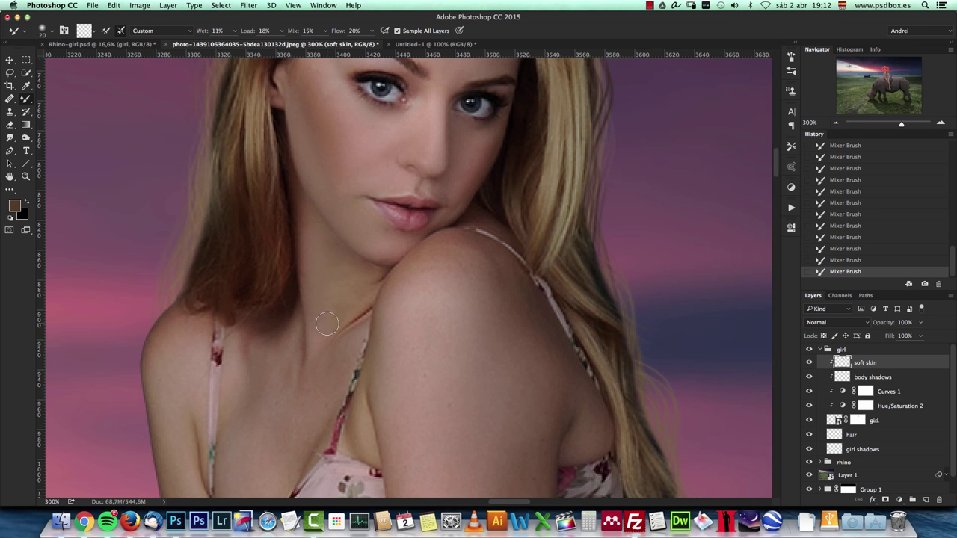
pyautogui.press('super+z')
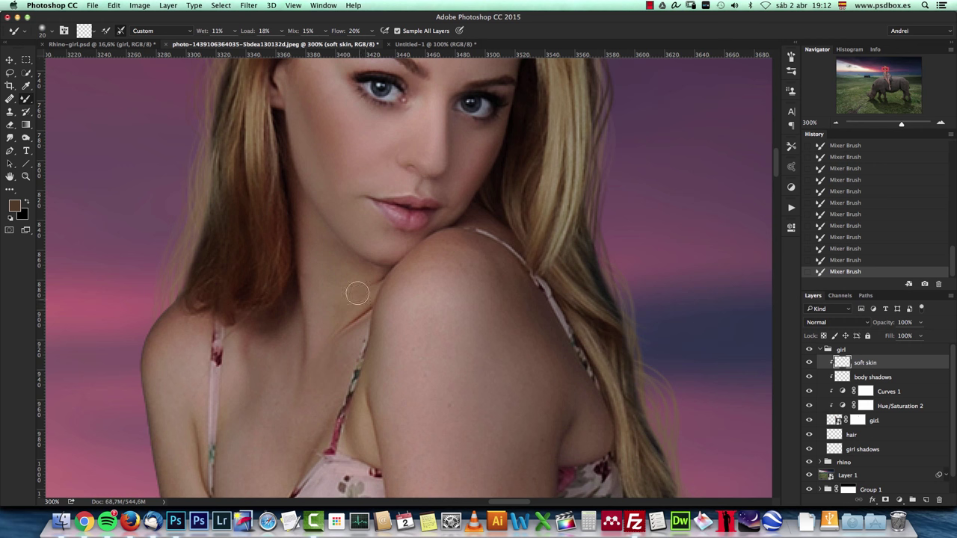
pyautogui.press(']')
pyautogui.moveTo(284, 434); pyautogui.dragTo(337, 321)
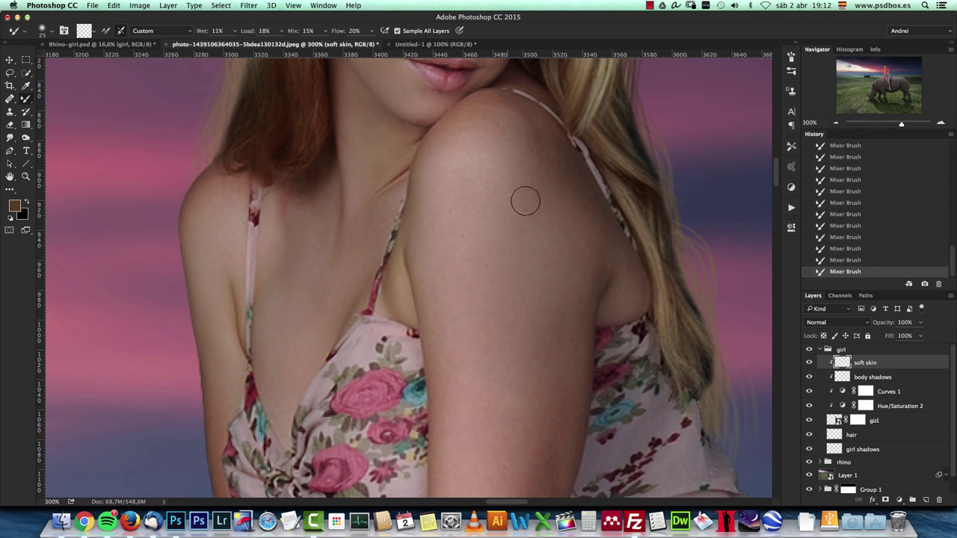
# Smooth the skin of the raised shoulder and upper arm with a 30 to 45 px Mixer Brush tip.
pyautogui.scroll(3, 478, 184)
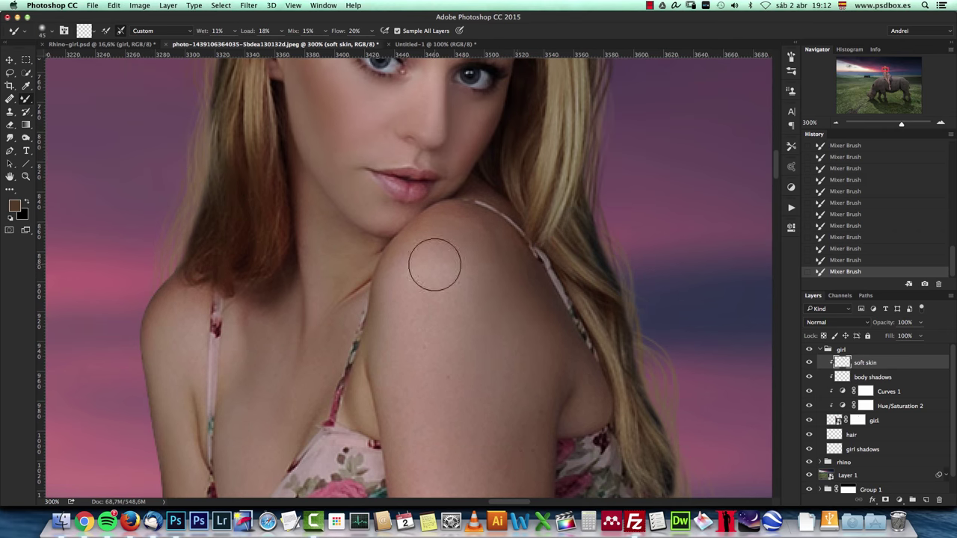
pyautogui.scroll(-10, 461, 416)
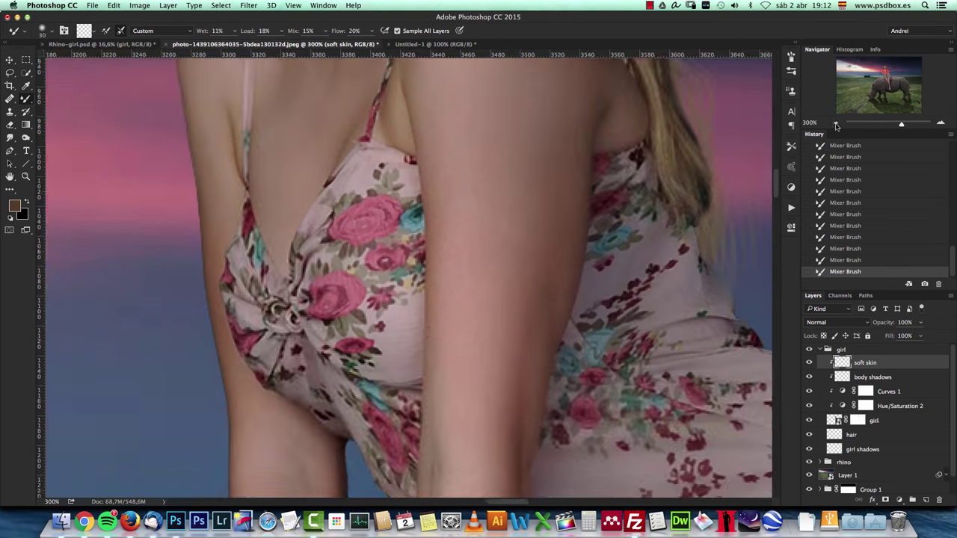
pyautogui.scroll(-1, 436, 294)
pyautogui.scroll(-4, 343, 340)
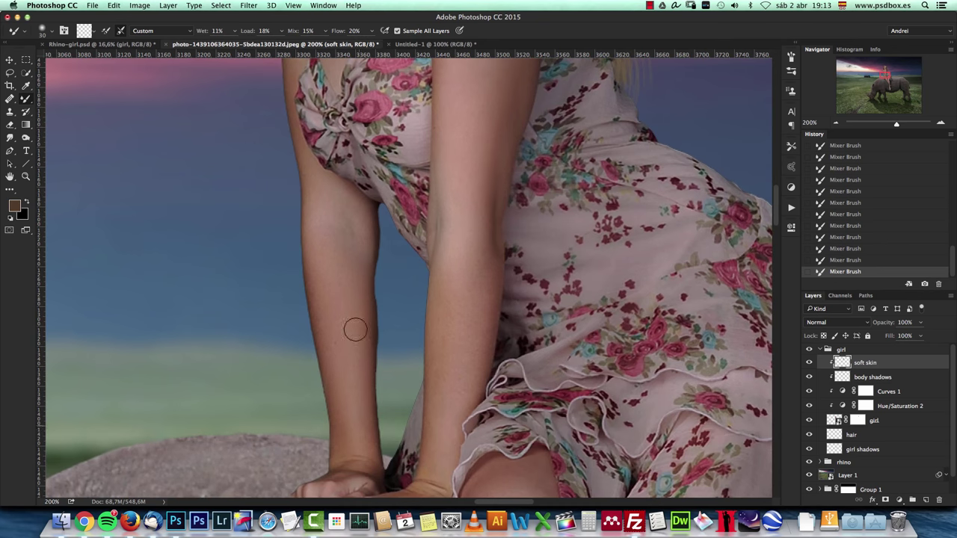
# Smooth the skin of both forearms down to the hands, adjusting the Mixer Brush size to their width.
pyautogui.scroll(-3, 397, 303)
pyautogui.press('[')
pyautogui.press('[')
pyautogui.press(']')
pyautogui.press(']')
pyautogui.press(']')
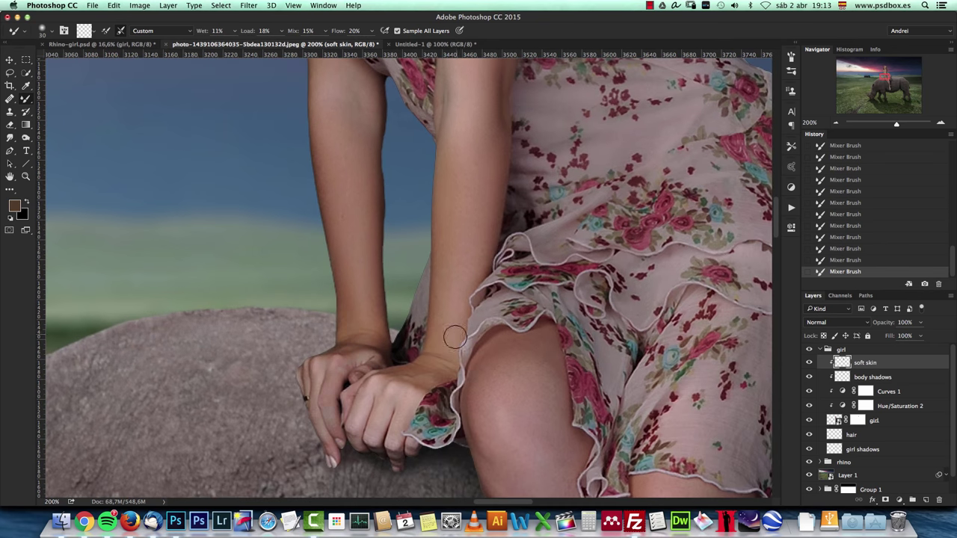
# Smooth the skin of the knees, legs and feet, adapting the Mixer Brush size to each area.
pyautogui.scroll(-3, 448, 331)
pyautogui.scroll(-4, 513, 391)
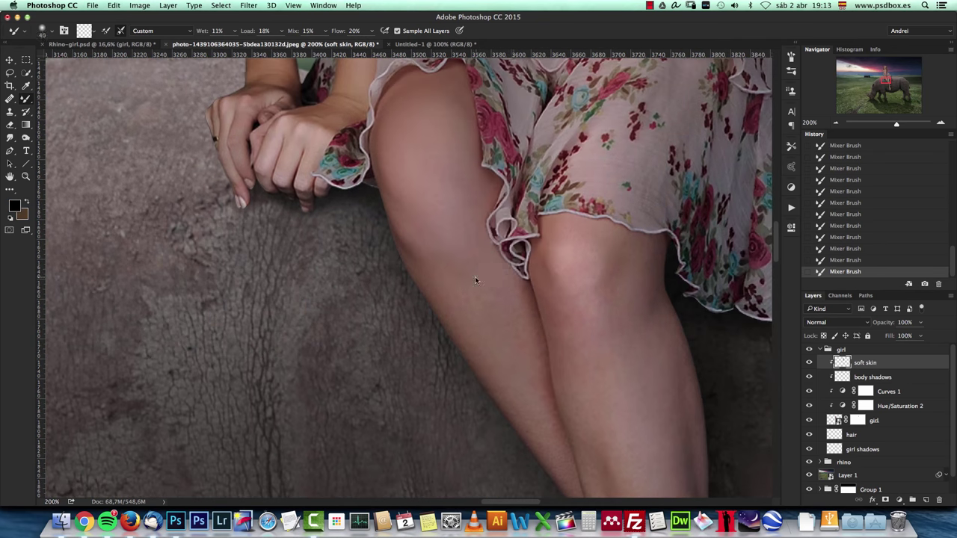
pyautogui.scroll(-5, 474, 280)
pyautogui.press('[')
pyautogui.press('[')
pyautogui.press('[')
pyautogui.press('[')
pyautogui.press(']')
pyautogui.press('super+minus')
pyautogui.scroll(-2, 479, 309)
pyautogui.press('[')
pyautogui.press('[')
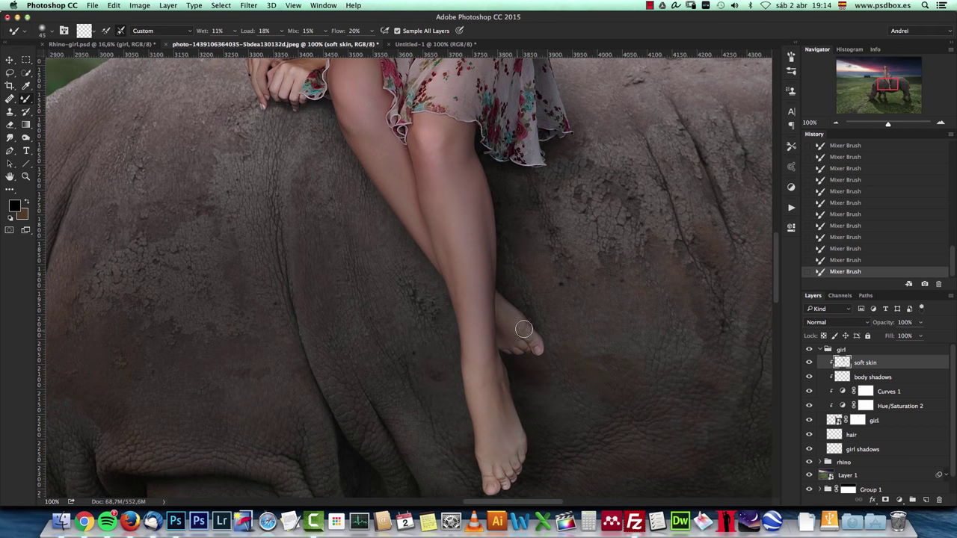
# Compare the girl's upper body with and without the soft skin layer.
pyautogui.scroll(10, 584, 219)
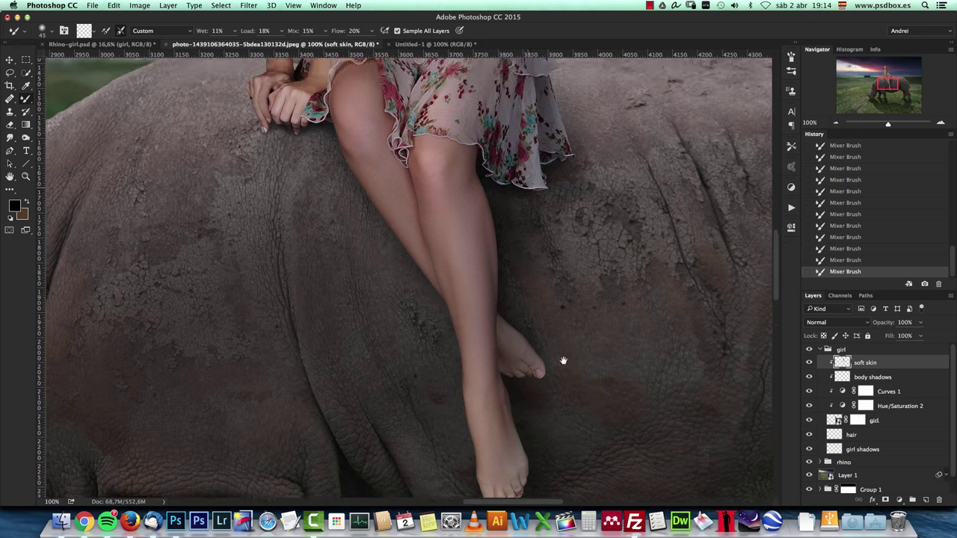
pyautogui.scroll(3, 519, 253)
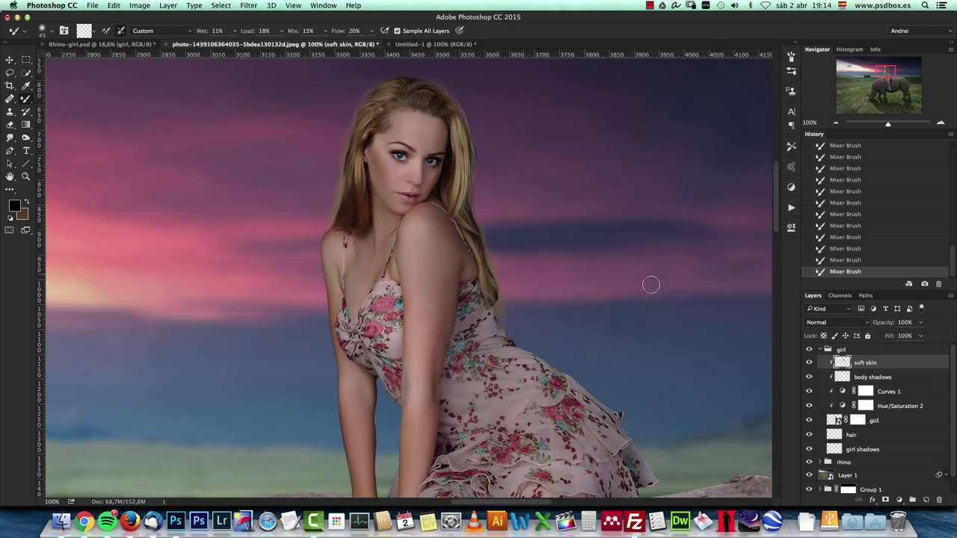
pyautogui.click(810, 363)
pyautogui.click(809, 362)
pyautogui.click(808, 362)
pyautogui.click(809, 362)
pyautogui.click(809, 362)
pyautogui.click(808, 360)
pyautogui.click(807, 354)
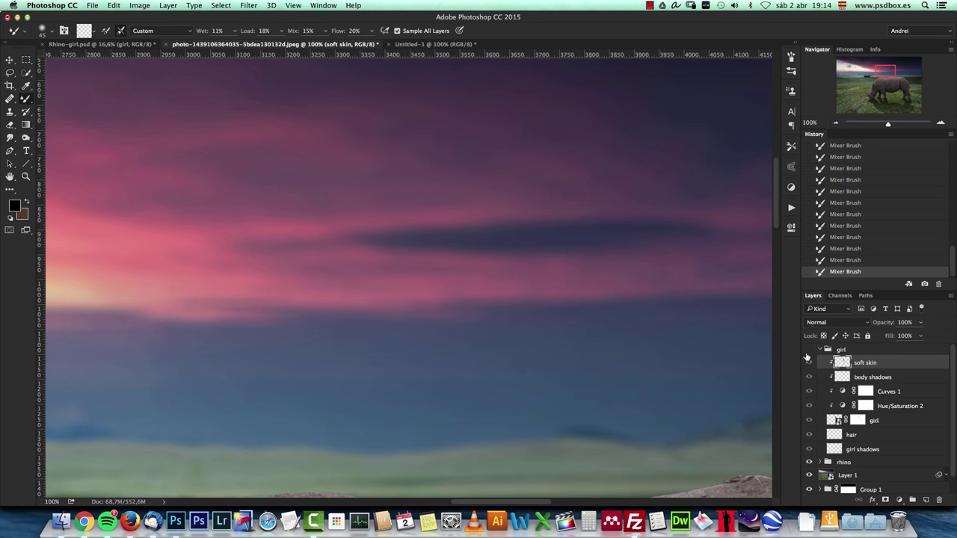
pyautogui.click(808, 354)
pyautogui.click(809, 361)
pyautogui.click(809, 362)
pyautogui.click(809, 362)
pyautogui.click(809, 362)
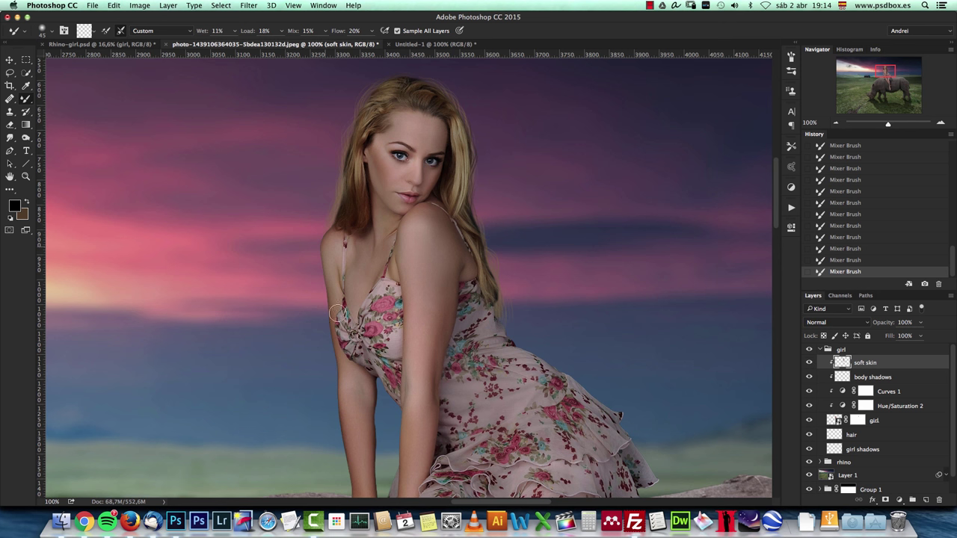
pyautogui.click(808, 362)
pyautogui.click(808, 361)
pyautogui.click(809, 362)
pyautogui.click(809, 361)
# Add a new layer named makeup above the soft skin layer and set its blend mode to Overlay.
pyautogui.click(927, 498)
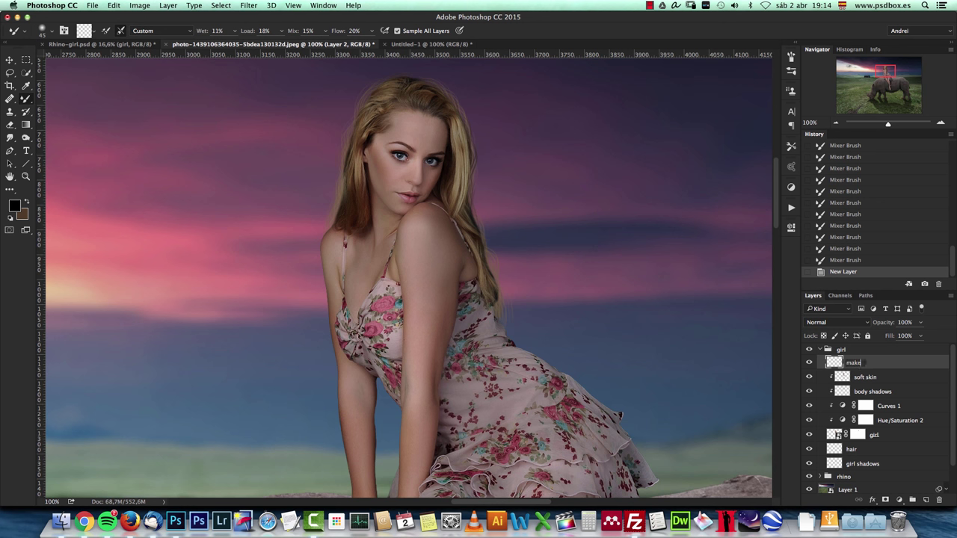
pyautogui.press('Return')
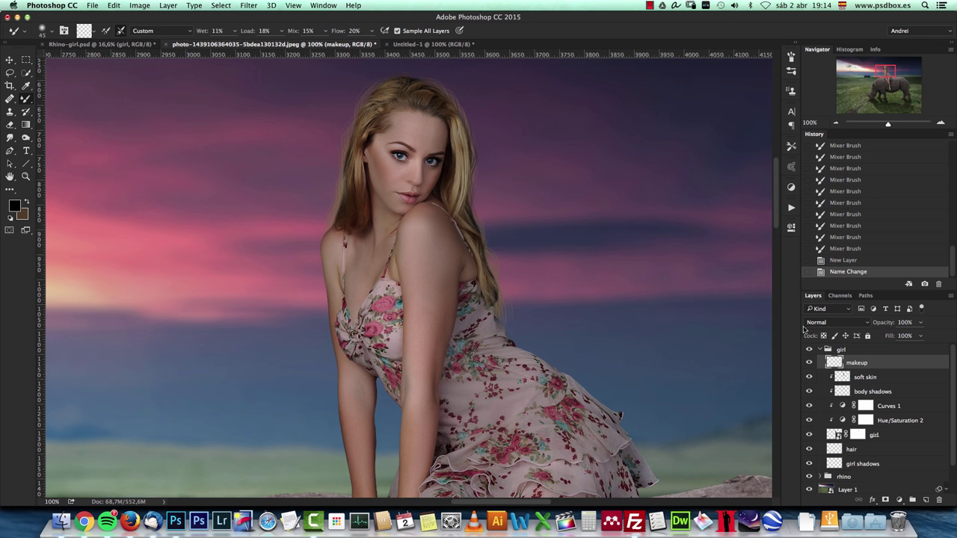
pyautogui.click(826, 322)
pyautogui.click(828, 436)
pyautogui.press('super+1')
pyautogui.click(941, 123)
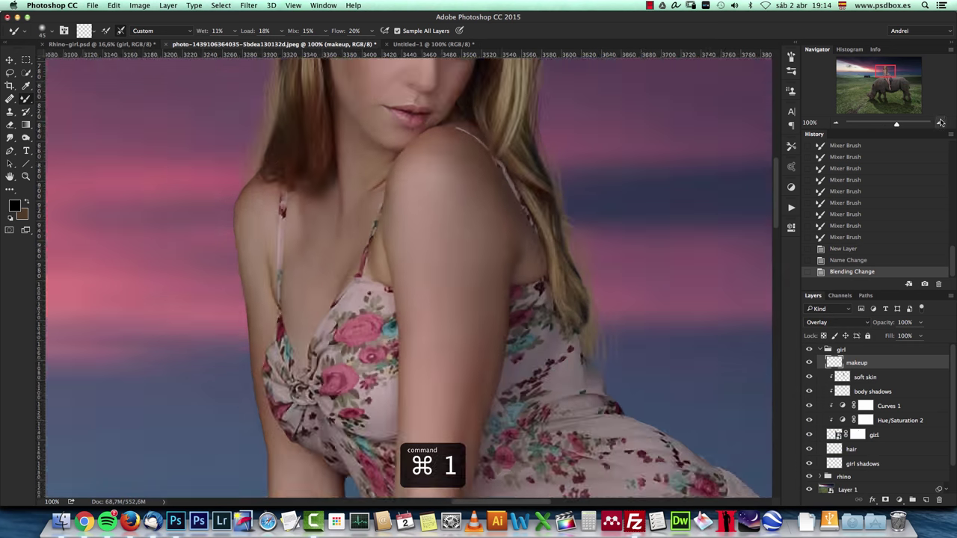
# Switch to the Brush tool with a round tip, set its size to 4 px and lower its hardness.
pyautogui.click(940, 123)
pyautogui.scroll(10, 573, 214)
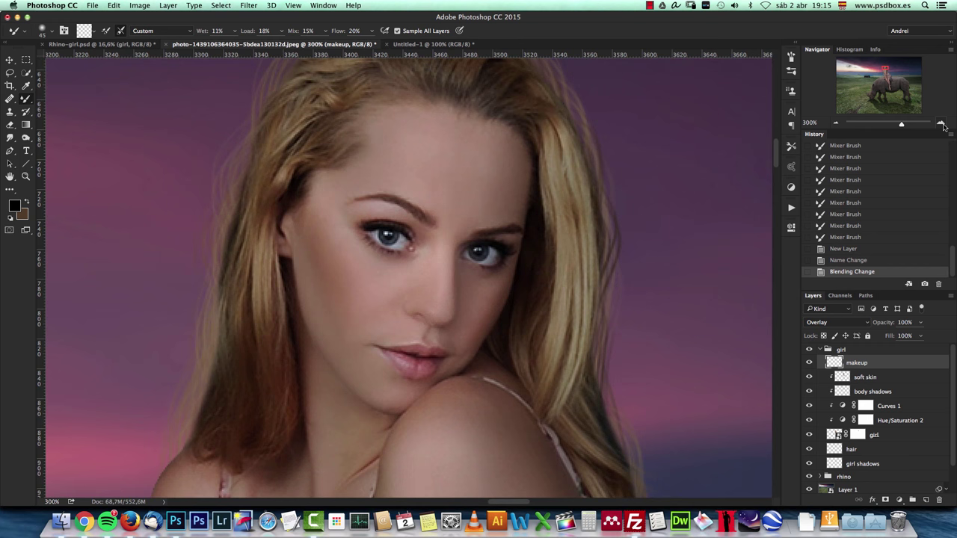
pyautogui.click(941, 125)
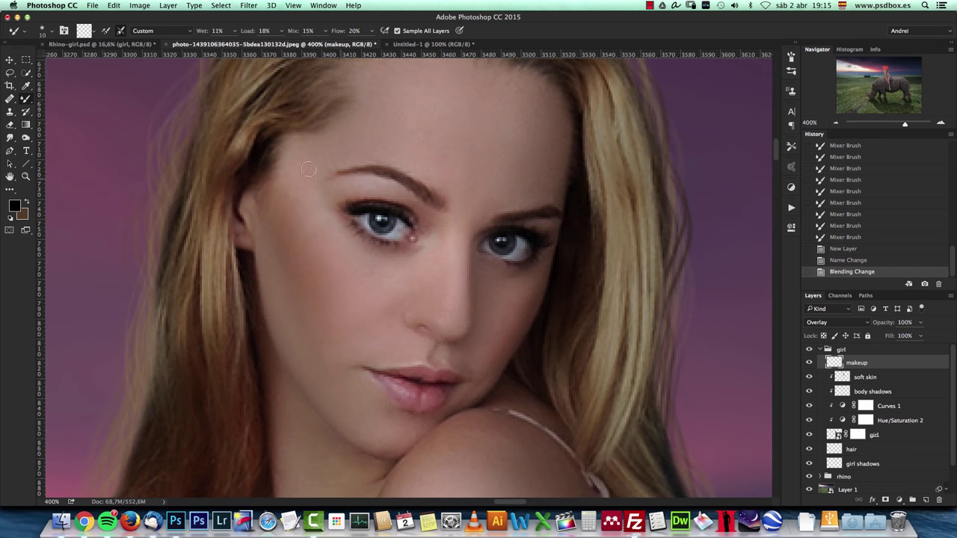
pyautogui.click(25, 100)
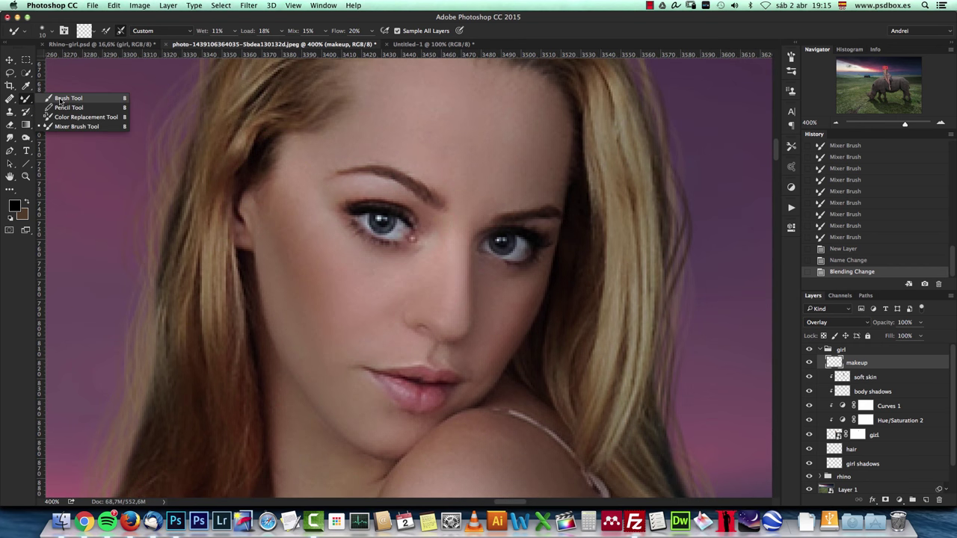
pyautogui.click(61, 95)
pyautogui.rightClick(363, 130)
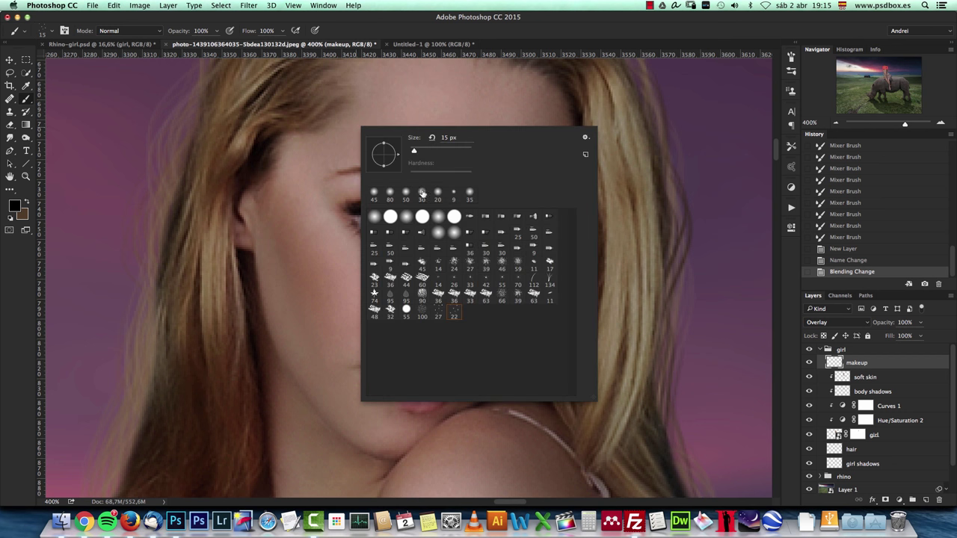
pyautogui.click(390, 217)
pyautogui.press('Return')
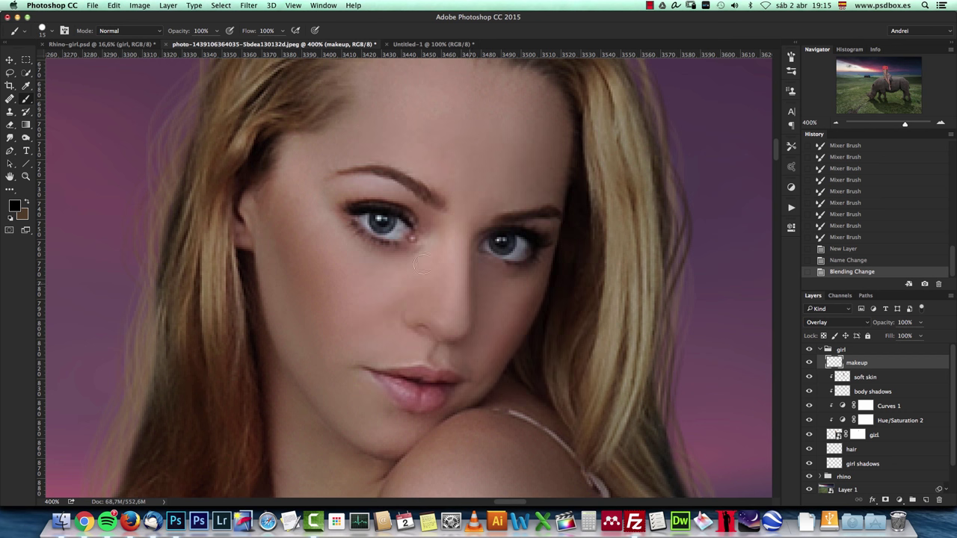
pyautogui.rightClick(391, 224)
pyautogui.moveTo(485, 257); pyautogui.dragTo(619, 288)
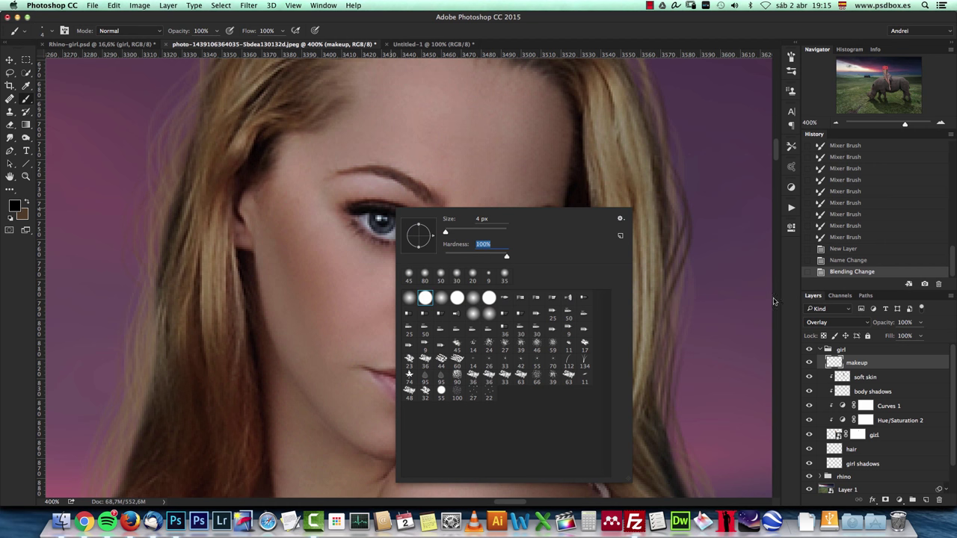
pyautogui.moveTo(506, 256); pyautogui.dragTo(482, 255)
pyautogui.press('Return')
# Paint the irises of both eyes blue on the makeup layer with a small round brush.
pyautogui.press('super+plus')
pyautogui.press('super+plus')
pyautogui.click(385, 191)
pyautogui.click(357, 188)
pyautogui.click(360, 202)
pyautogui.click(373, 193)
pyautogui.click(377, 196)
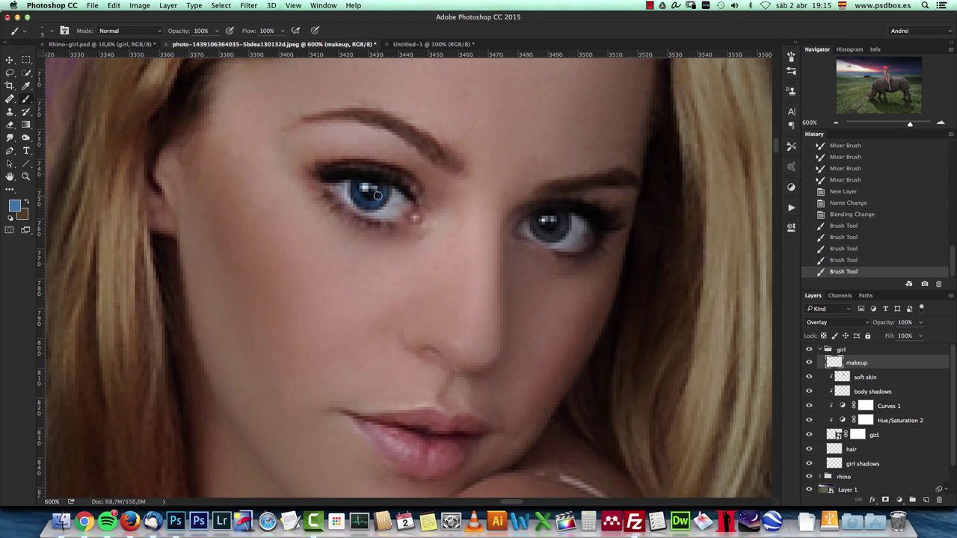
pyautogui.click(359, 194)
pyautogui.click(360, 187)
pyautogui.click(374, 200)
pyautogui.click(361, 202)
pyautogui.click(353, 187)
pyautogui.click(561, 222)
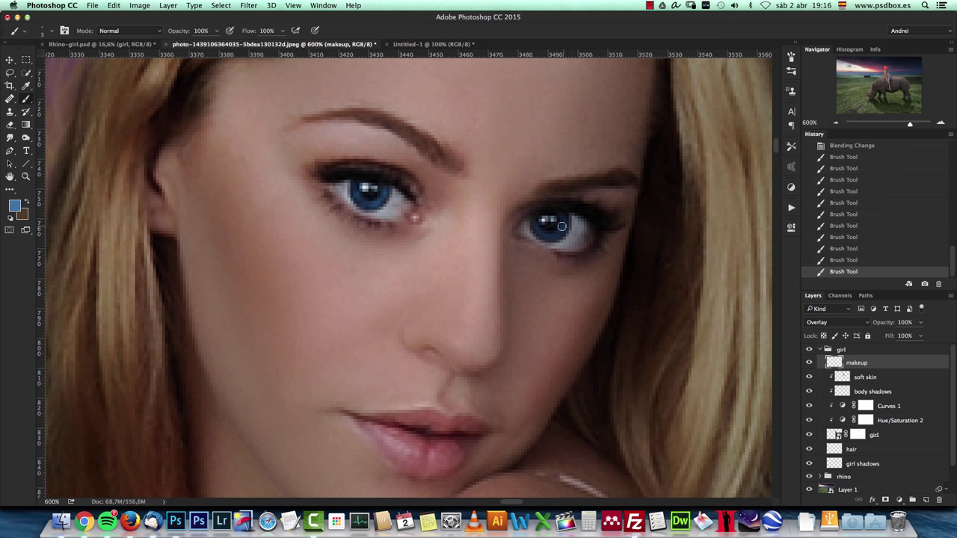
pyautogui.click(537, 226)
# Brighten the blue eye paint on the makeup layer with Levels by lowering the white input level.
pyautogui.press('super+1')
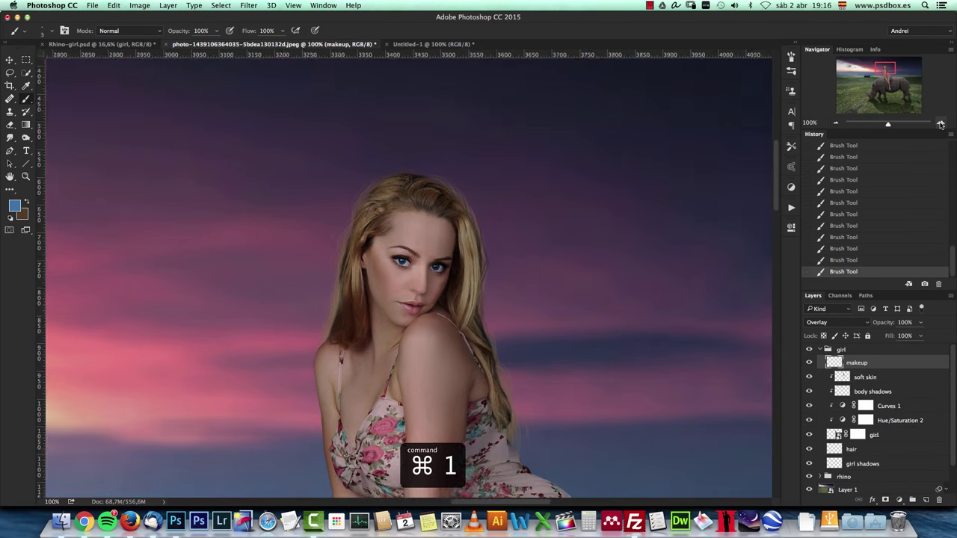
pyautogui.moveTo(902, 128); pyautogui.dragTo(910, 122)
pyautogui.press('super+l')
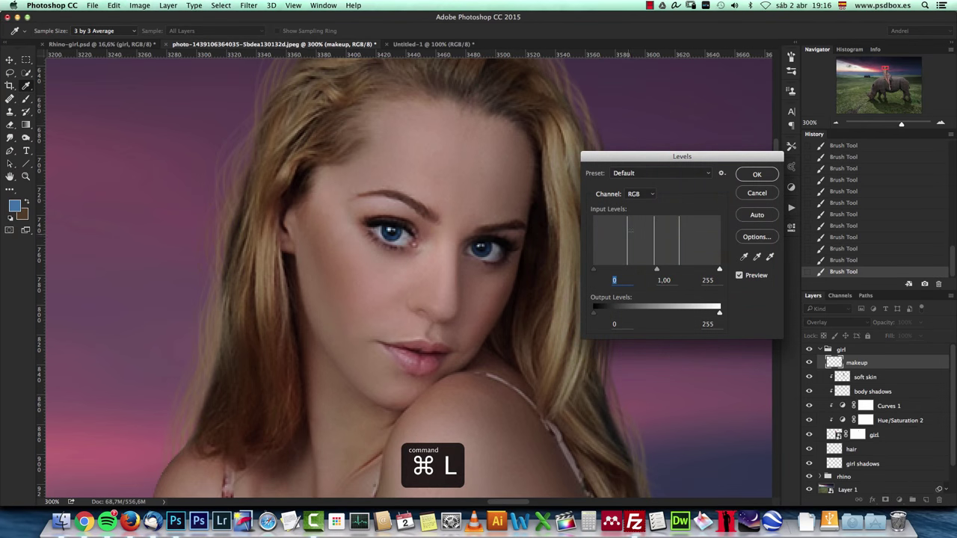
pyautogui.moveTo(720, 271); pyautogui.dragTo(704, 271)
pyautogui.click(757, 174)
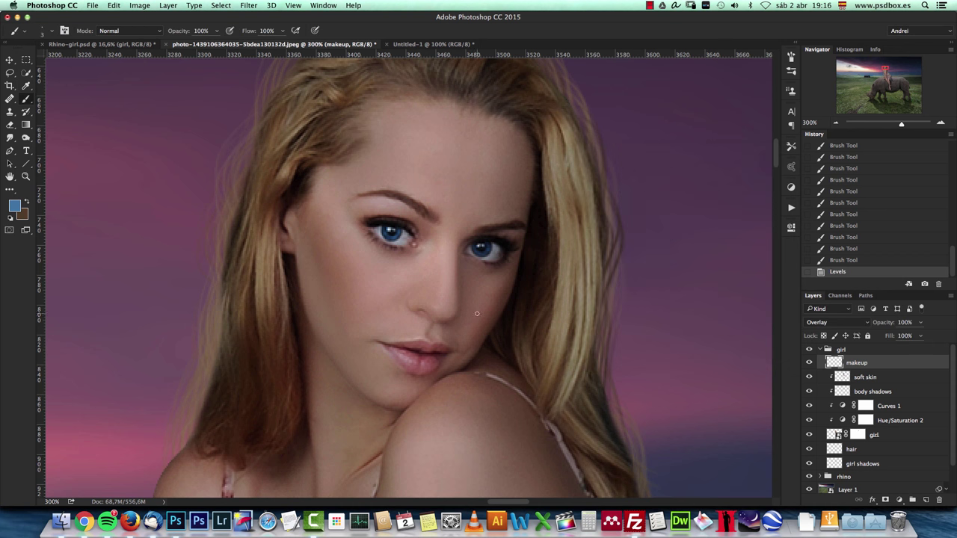
# Try painting the lower lip with the strong pink #b4285c and undo the stroke.
pyautogui.click(941, 125)
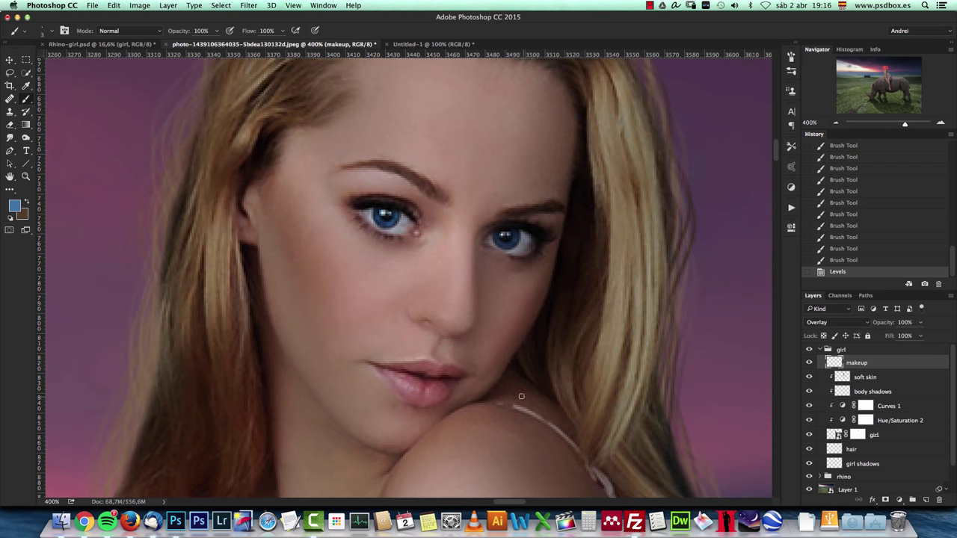
pyautogui.click(15, 206)
pyautogui.moveTo(711, 114); pyautogui.dragTo(711, 113)
pyautogui.moveTo(675, 150); pyautogui.dragTo(670, 139)
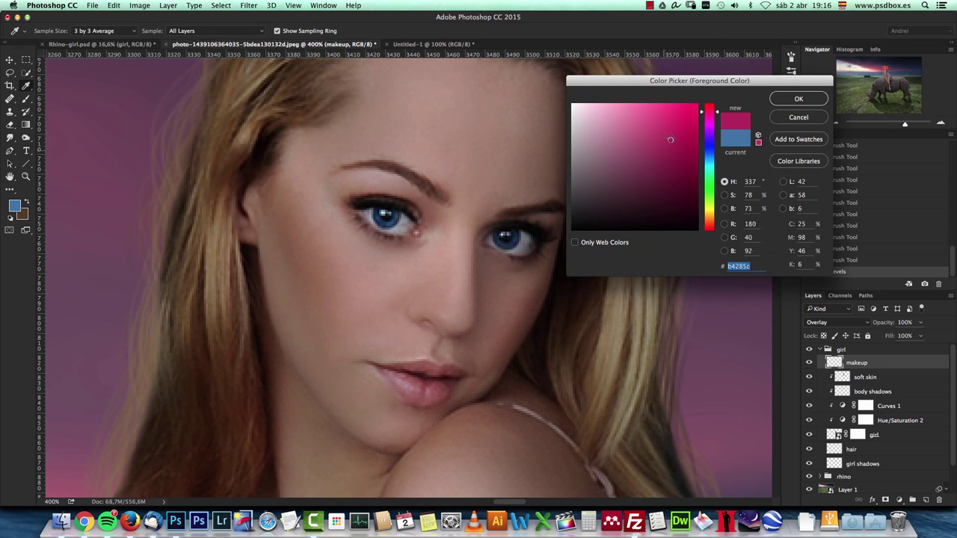
pyautogui.click(795, 99)
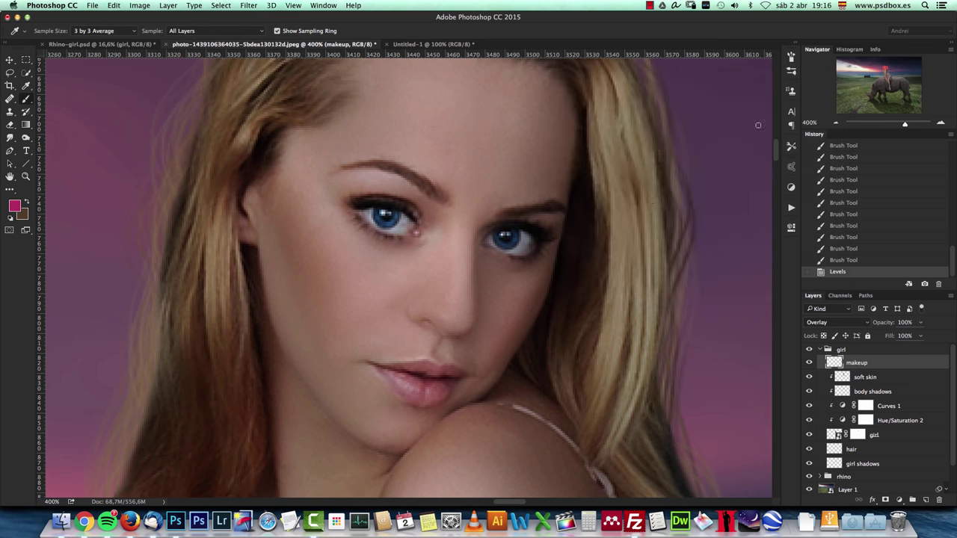
pyautogui.moveTo(401, 374)
pyautogui.mouseDown()
pyautogui.moveTo(415, 387)
pyautogui.moveTo(444, 382)
pyautogui.mouseUp()
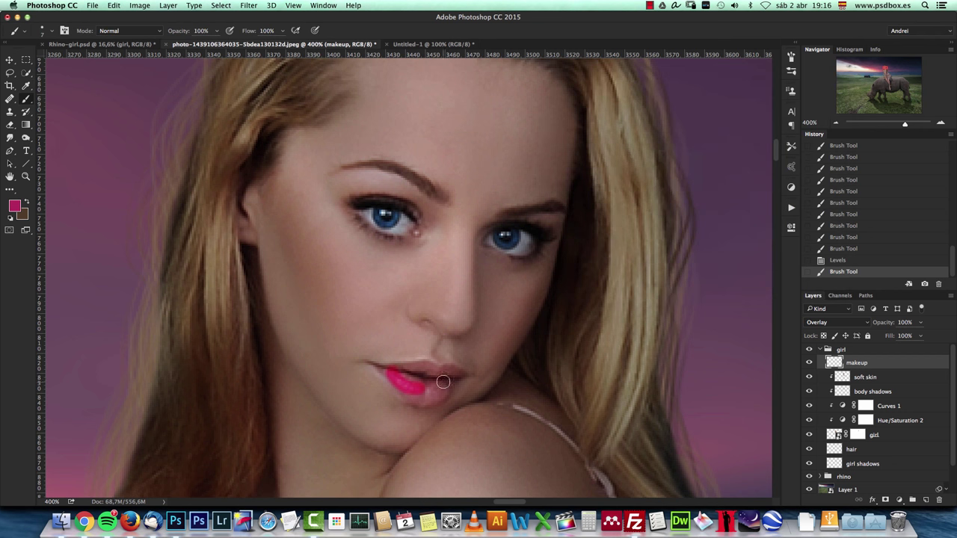
pyautogui.press('super+z')
# Try the softer pink #a16078 on the lips and undo the stroke.
pyautogui.click(15, 207)
pyautogui.moveTo(657, 146)
pyautogui.mouseDown()
pyautogui.moveTo(627, 139)
pyautogui.moveTo(622, 150)
pyautogui.mouseUp()
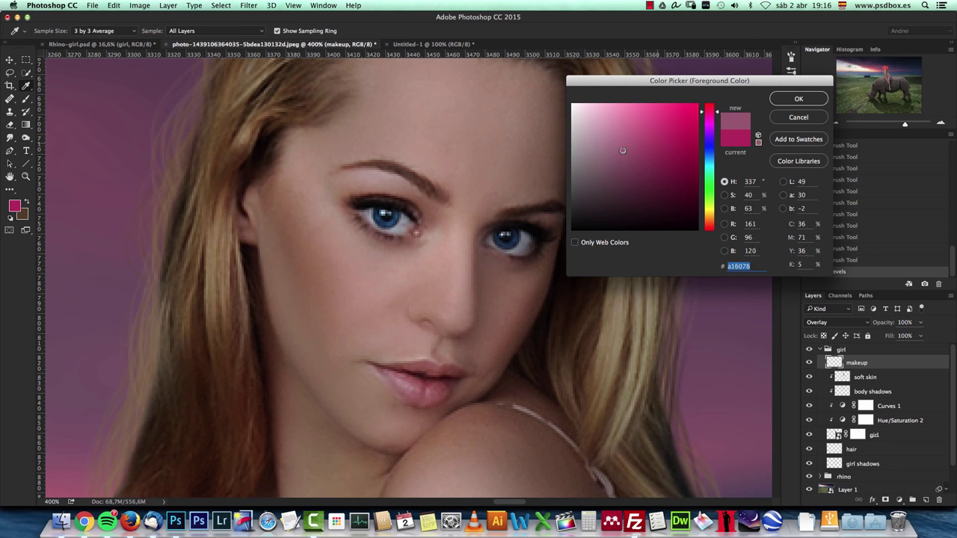
pyautogui.click(800, 99)
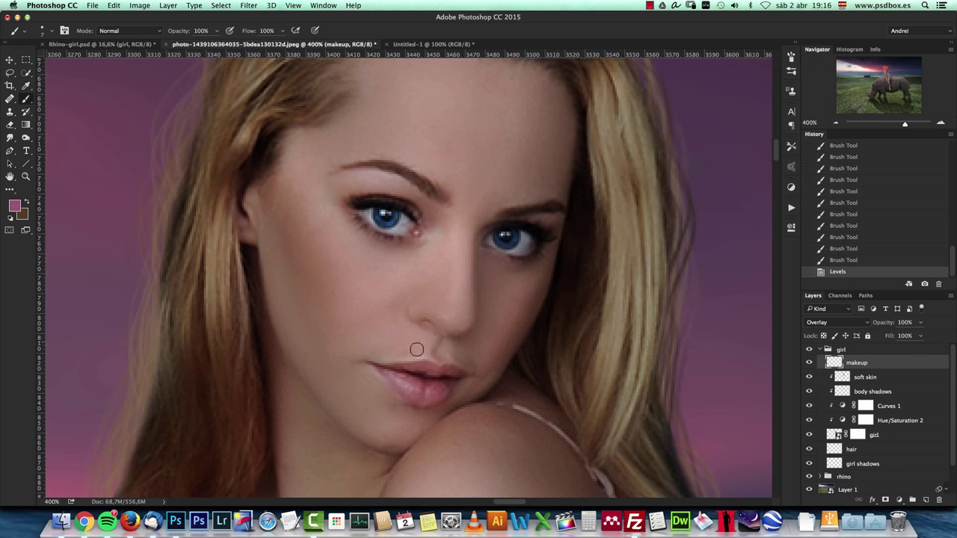
pyautogui.moveTo(399, 380); pyautogui.dragTo(449, 385)
pyautogui.press('super+z')
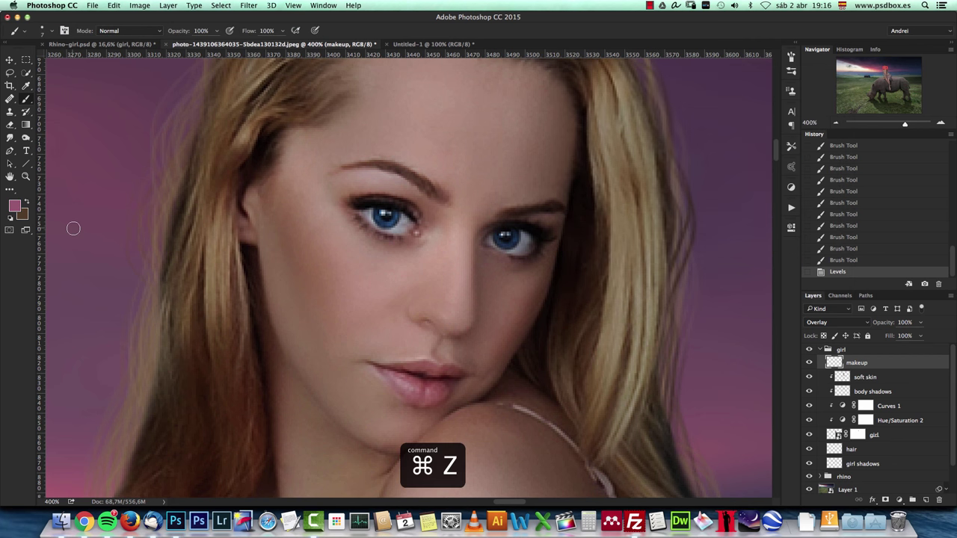
# Try the muted mauve #805a68 on the lips and undo the stroke.
pyautogui.click(15, 206)
pyautogui.click(620, 157)
pyautogui.moveTo(621, 157); pyautogui.dragTo(621, 162)
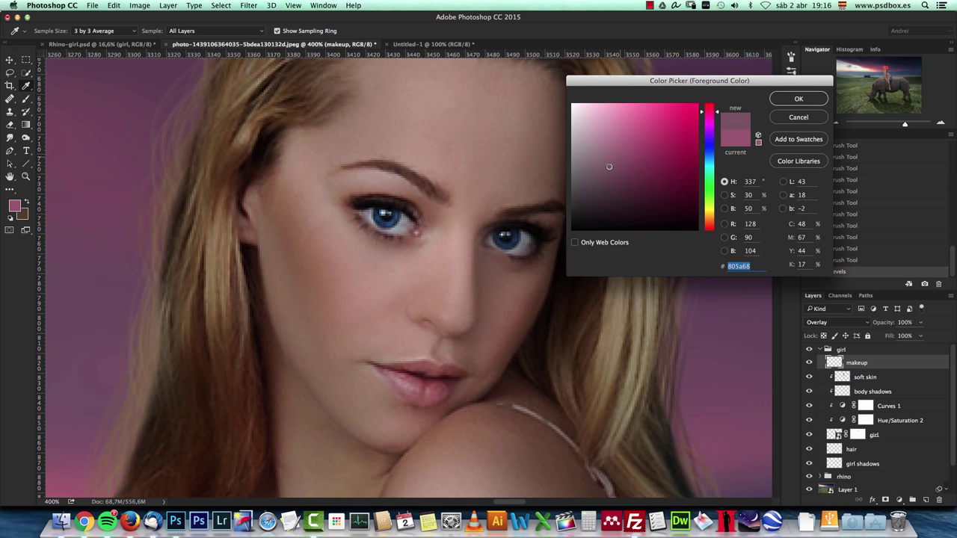
pyautogui.click(795, 99)
pyautogui.moveTo(451, 369)
pyautogui.mouseDown()
pyautogui.moveTo(393, 364)
pyautogui.moveTo(400, 380)
pyautogui.moveTo(430, 383)
pyautogui.moveTo(399, 380)
pyautogui.moveTo(419, 395)
pyautogui.moveTo(444, 386)
pyautogui.moveTo(422, 399)
pyautogui.moveTo(383, 368)
pyautogui.moveTo(449, 378)
pyautogui.mouseUp()
pyautogui.press('super+z')
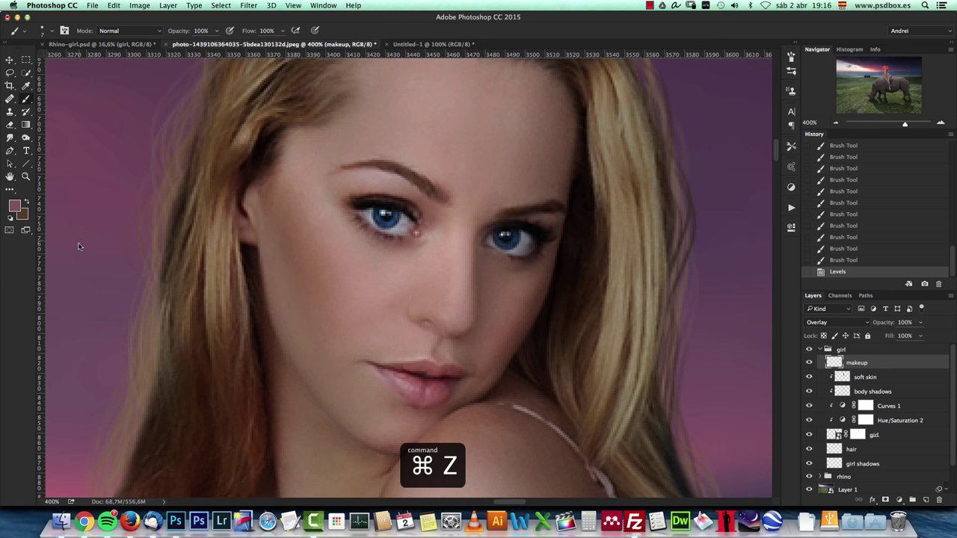
# Set the foreground colour to the dark pink #7e3f57 and choose a 25 px round brush for the lips.
pyautogui.click(16, 208)
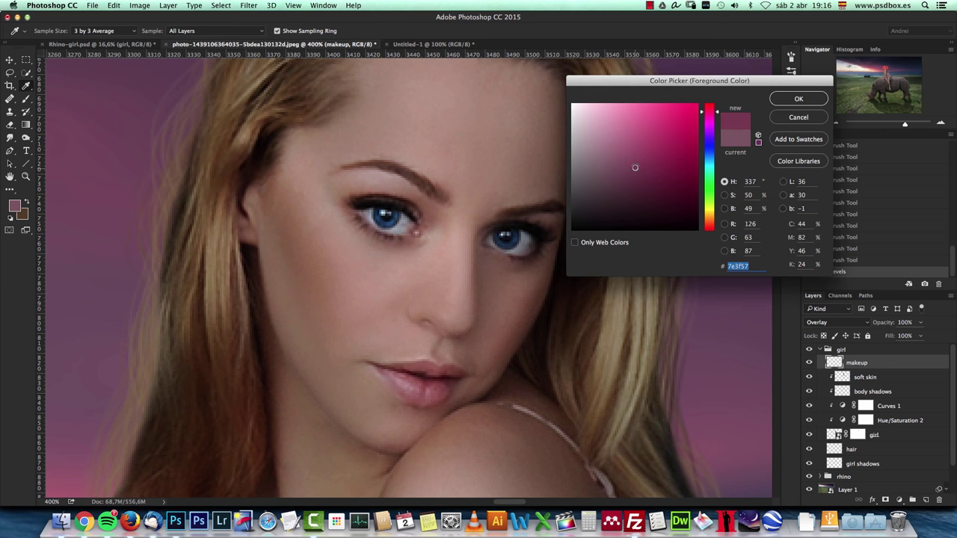
pyautogui.click(779, 104)
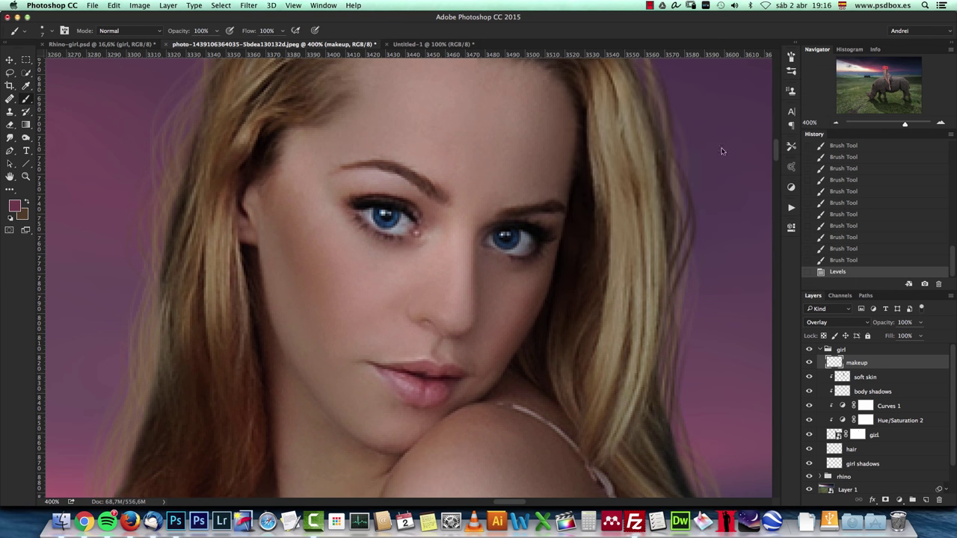
pyautogui.rightClick(445, 354)
pyautogui.doubleClick(542, 280)
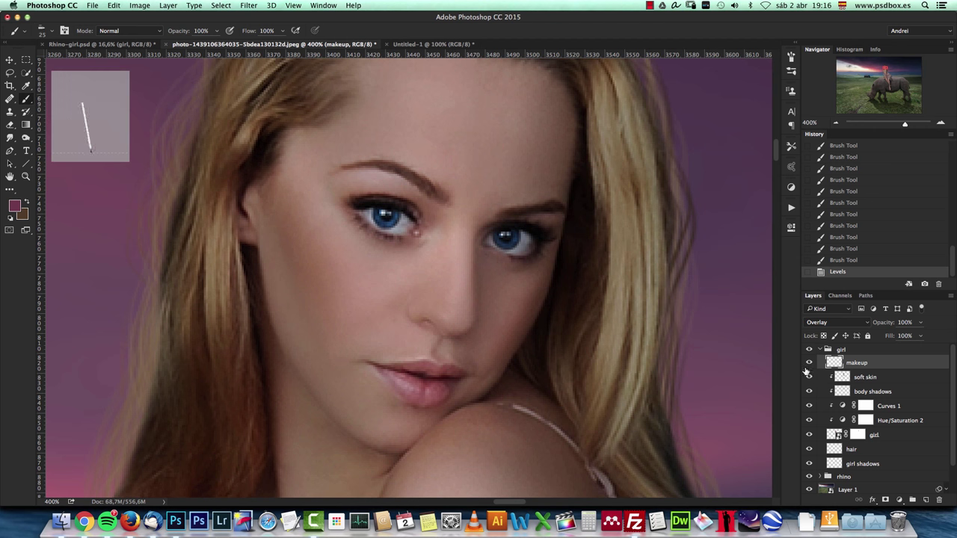
pyautogui.click(941, 124)
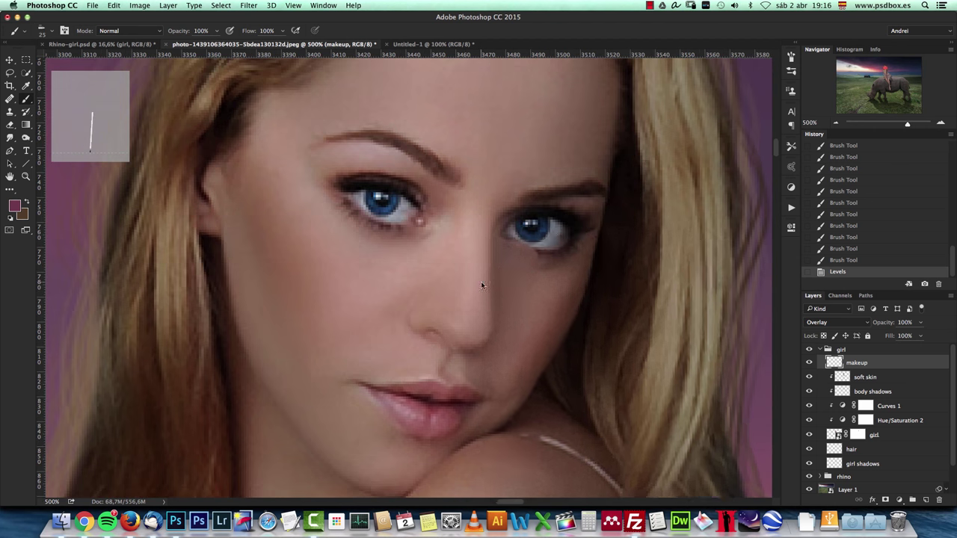
pyautogui.rightClick(486, 233)
pyautogui.click(563, 279)
pyautogui.press('Return')
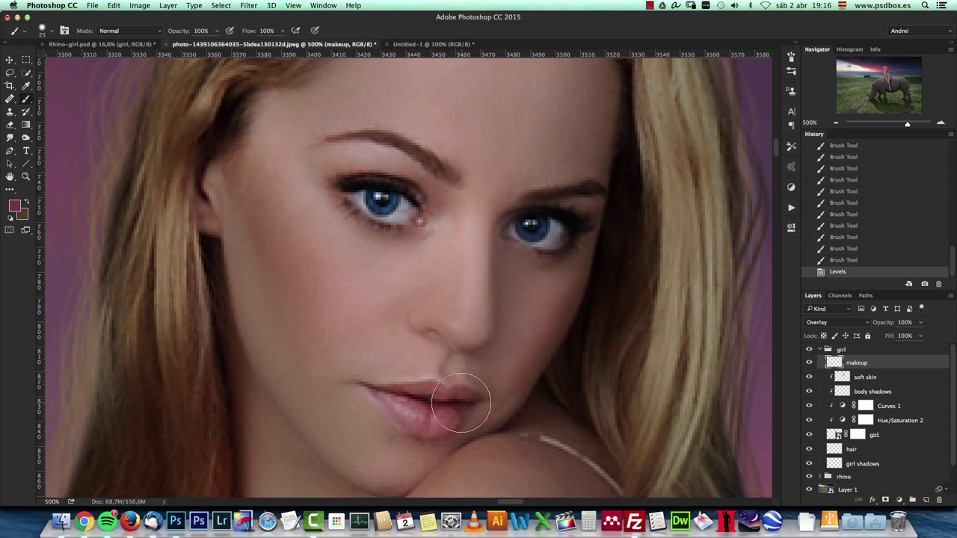
# Paint the upper and lower lips dark pink, shrinking the brush to follow their edges and corners.
pyautogui.moveTo(380, 394)
pyautogui.mouseDown()
pyautogui.moveTo(417, 420)
pyautogui.moveTo(450, 416)
pyautogui.moveTo(462, 409)
pyautogui.moveTo(449, 396)
pyautogui.moveTo(379, 389)
pyautogui.moveTo(415, 398)
pyautogui.moveTo(422, 411)
pyautogui.moveTo(404, 416)
pyautogui.moveTo(430, 428)
pyautogui.moveTo(456, 422)
pyautogui.moveTo(470, 398)
pyautogui.moveTo(446, 393)
pyautogui.moveTo(422, 404)
pyautogui.moveTo(449, 407)
pyautogui.moveTo(421, 411)
pyautogui.moveTo(368, 389)
pyautogui.moveTo(419, 419)
pyautogui.moveTo(447, 401)
pyautogui.mouseUp()
pyautogui.press('[')
pyautogui.press('[')
pyautogui.press('[')
pyautogui.moveTo(368, 385); pyautogui.dragTo(466, 397)
pyautogui.click(423, 396)
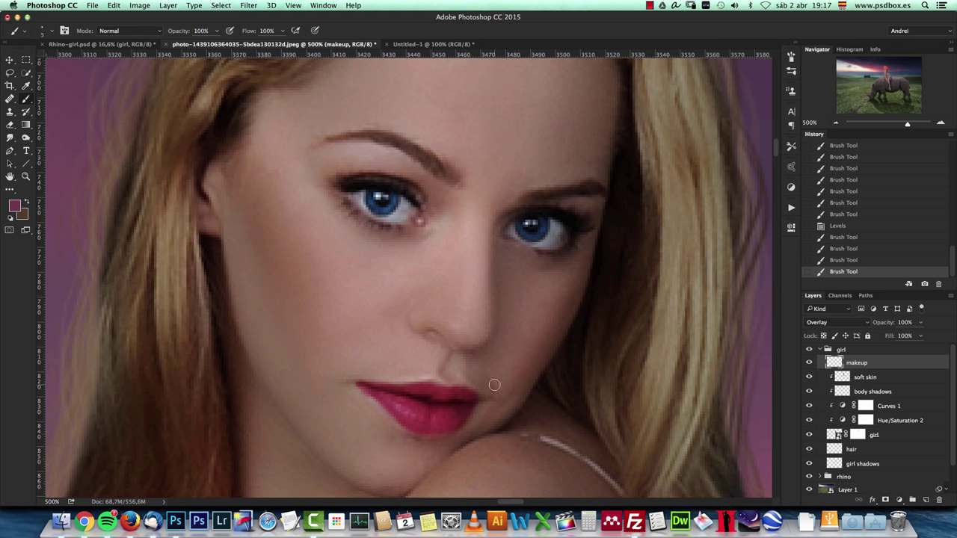
# Lasso the lips and adjust their paint with Hue/Saturation at Hue +11, Saturation -29 and Lightness +6, then deselect.
pyautogui.click(10, 72)
pyautogui.moveTo(381, 361)
pyautogui.mouseDown()
pyautogui.moveTo(331, 417)
pyautogui.moveTo(527, 432)
pyautogui.moveTo(423, 361)
pyautogui.mouseUp()
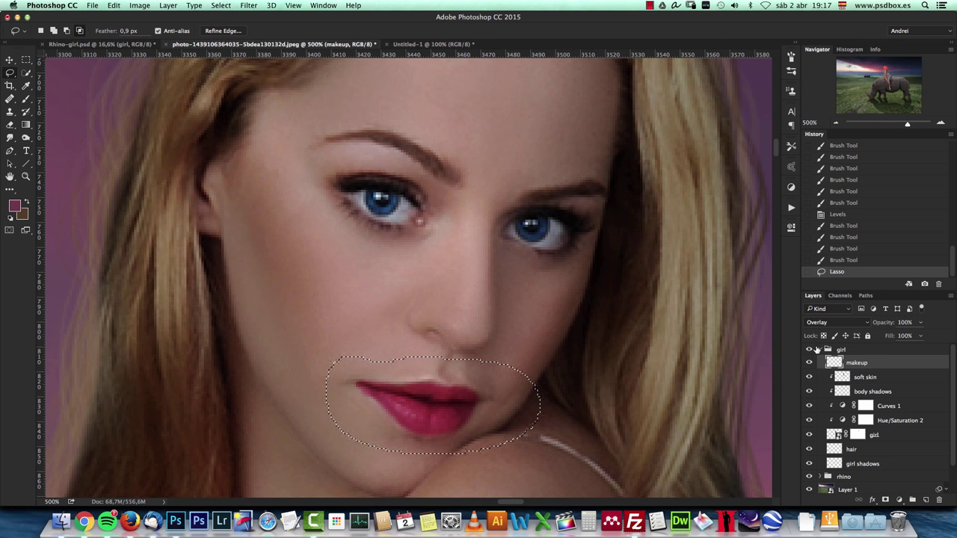
pyautogui.press('super+u')
pyautogui.moveTo(691, 176); pyautogui.dragTo(699, 202)
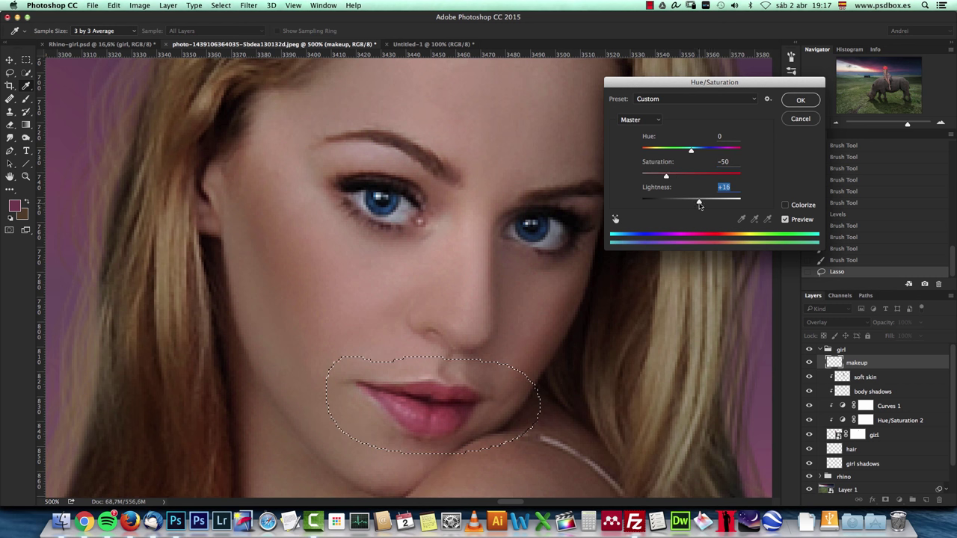
pyautogui.moveTo(691, 154); pyautogui.dragTo(695, 202)
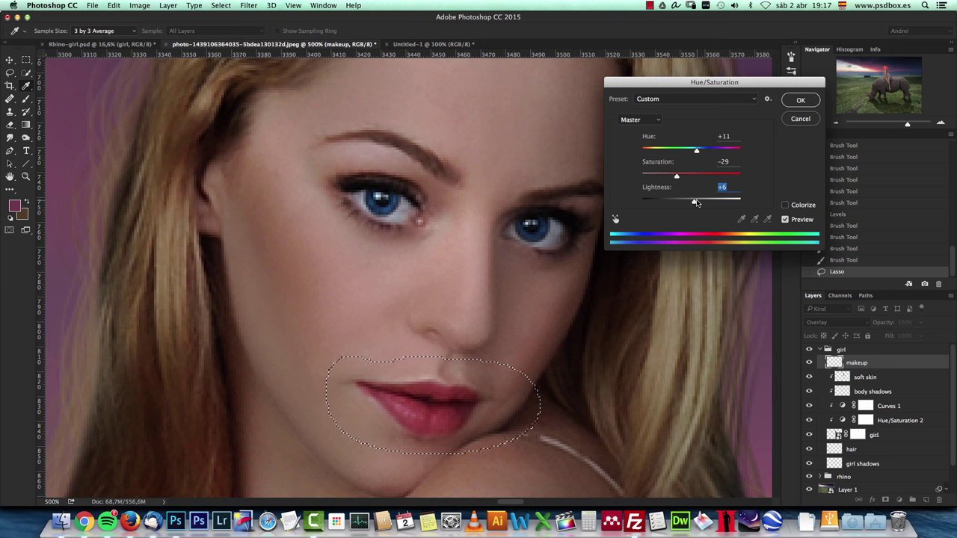
pyautogui.click(798, 100)
pyautogui.press('super+d')
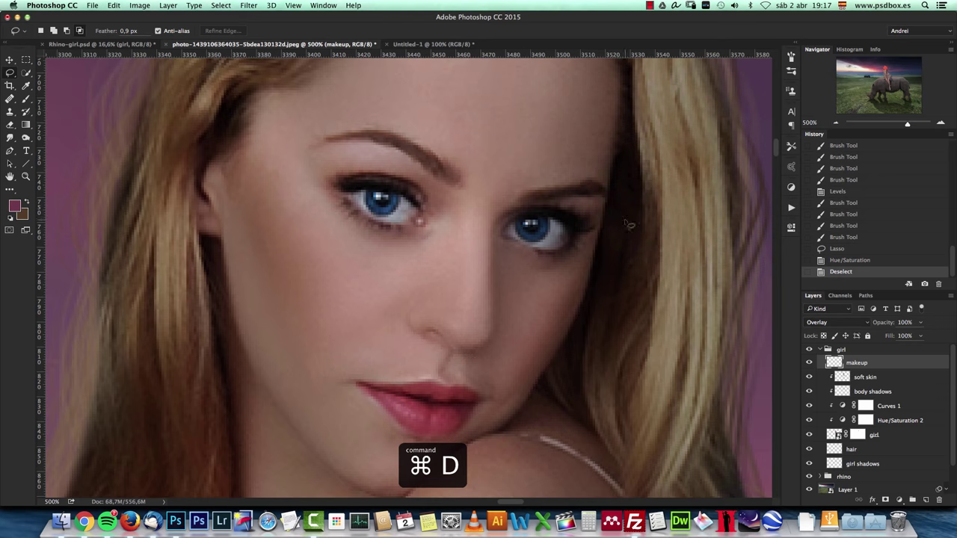
# Collapse the girl group, compare the composite with and without it, and review the whole image.
pyautogui.click(838, 124)
pyautogui.press('super+1')
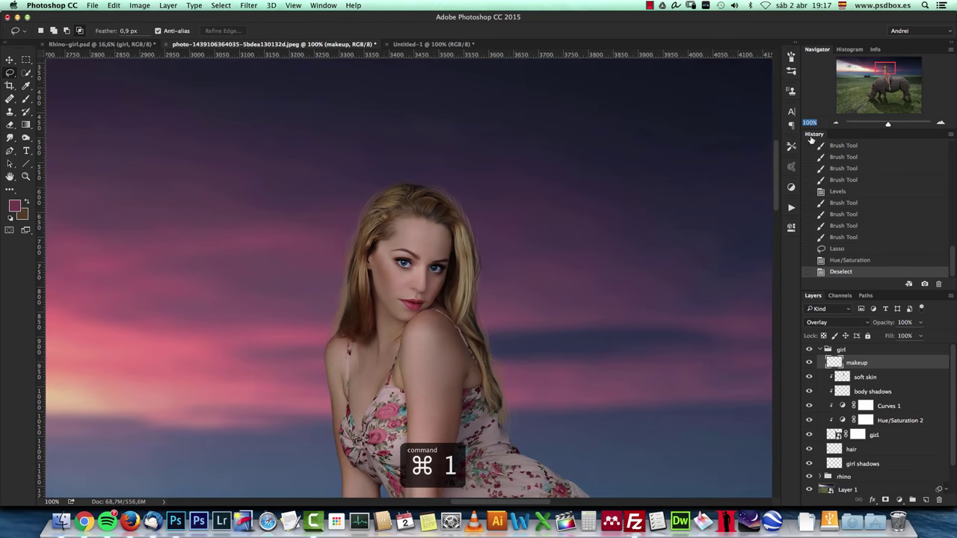
pyautogui.write('33')
pyautogui.press('Return')
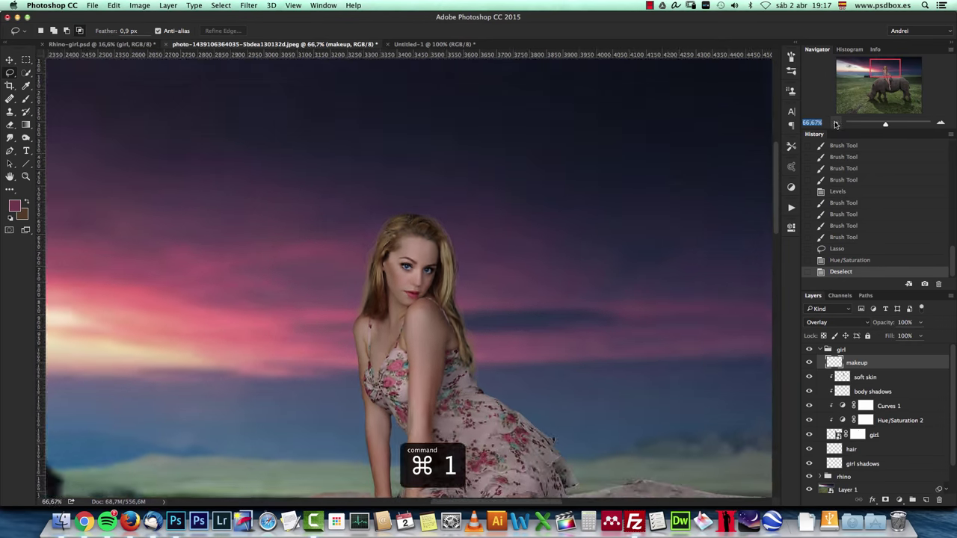
pyautogui.moveTo(615, 306); pyautogui.dragTo(615, 198)
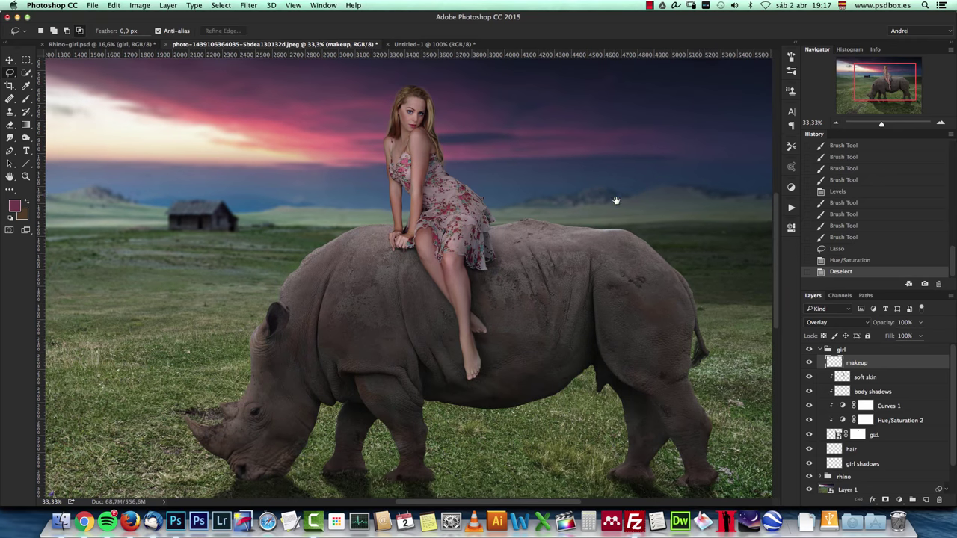
pyautogui.click(819, 351)
pyautogui.click(808, 349)
pyautogui.click(808, 349)
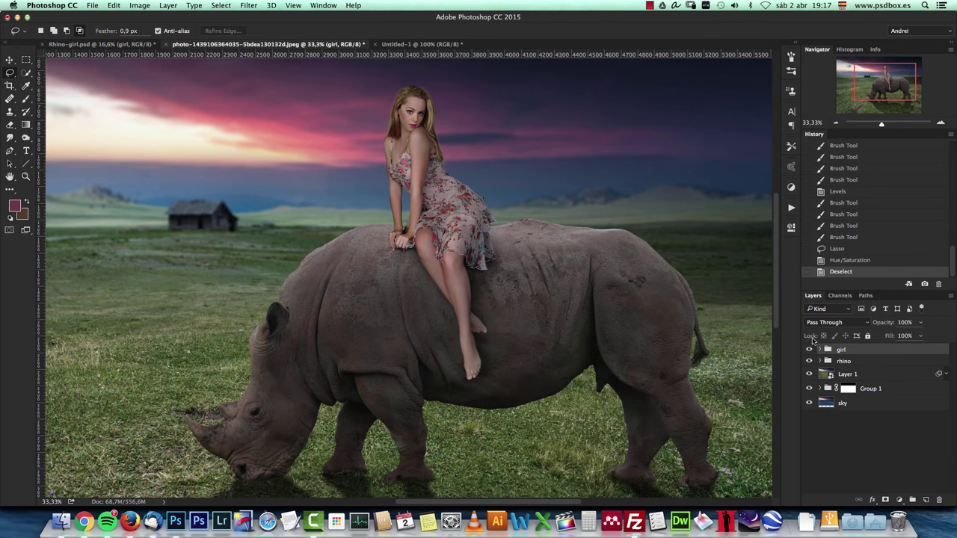
pyautogui.click(835, 124)
pyautogui.click(835, 124)
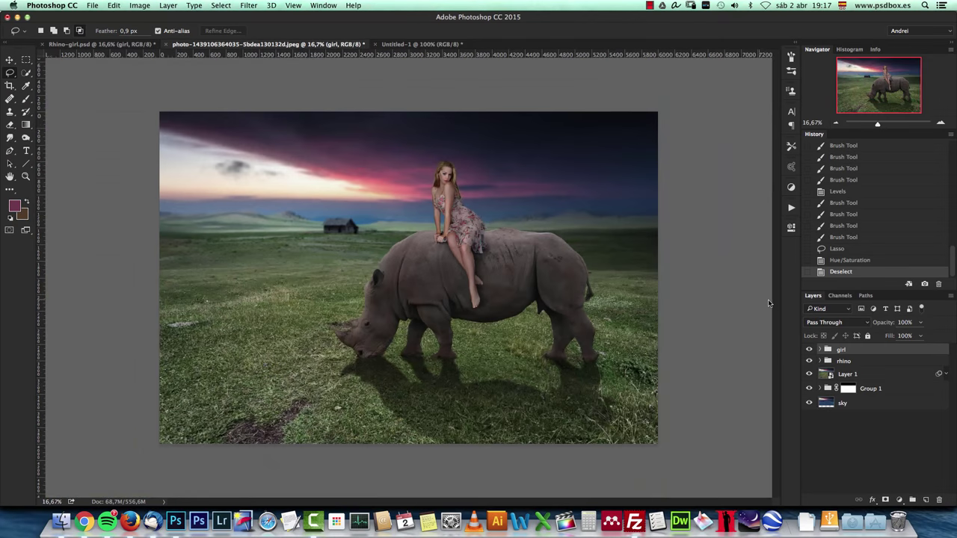
# Select the girl and rhino groups together and shift them slightly up and to the left over the landscape.
pyautogui.press('alt+super+a')
pyautogui.click(875, 350)
pyautogui.keyDown('shift'); pyautogui.click(873, 362); pyautogui.keyUp('shift')
pyautogui.press('v')
pyautogui.moveTo(530, 329)
pyautogui.mouseDown()
pyautogui.moveTo(471, 320)
pyautogui.moveTo(506, 324)
pyautogui.mouseUp()
pyautogui.press('super+z')
pyautogui.press('super+z')
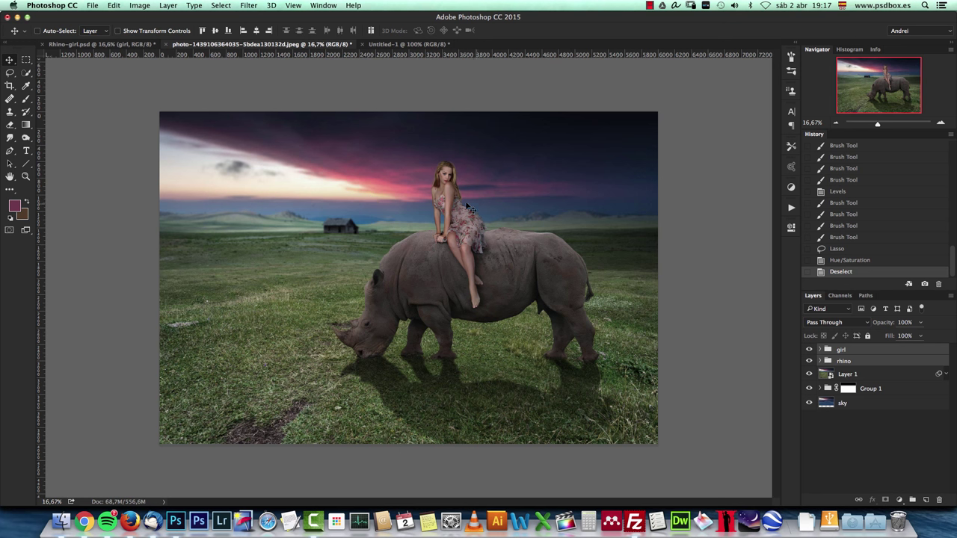
pyautogui.moveTo(478, 284); pyautogui.dragTo(455, 273)
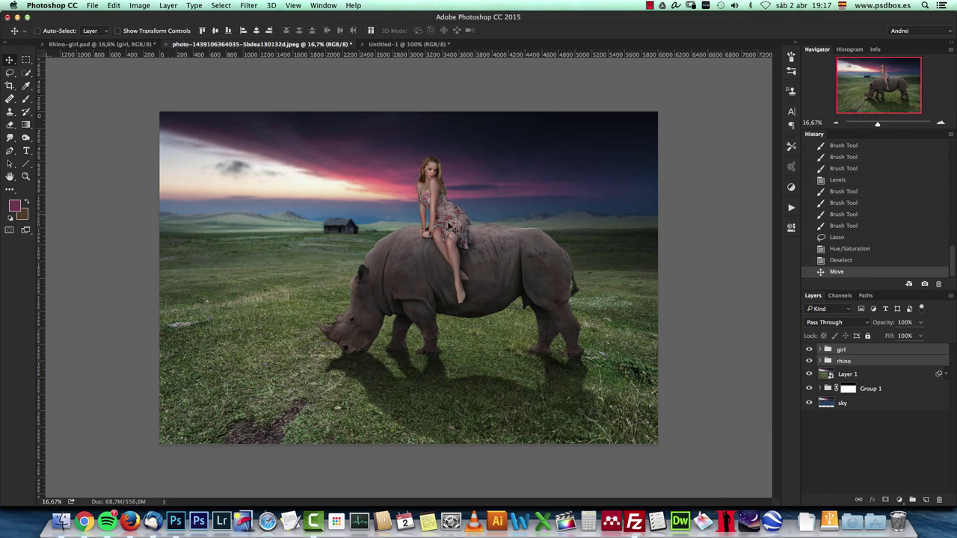
# Try to shift the grassland on Layer 1 slightly up and to the left, and undo that move.
pyautogui.click(880, 376)
pyautogui.moveTo(509, 227); pyautogui.dragTo(489, 219)
pyautogui.press('super+z')
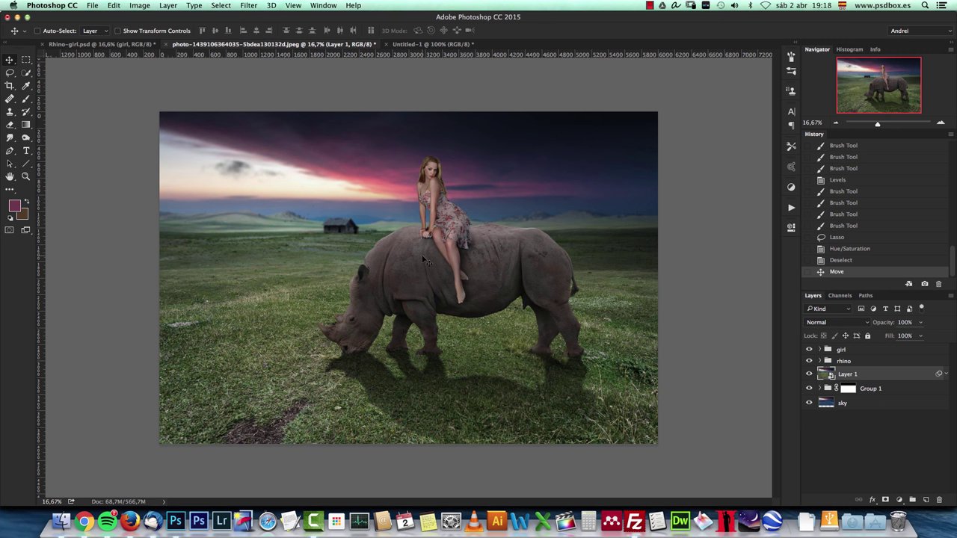
# Add a layer named "dodge burn" above the girl group in Soft Light mode, filled with 50% gray.
pyautogui.hotkey('alt', '.')
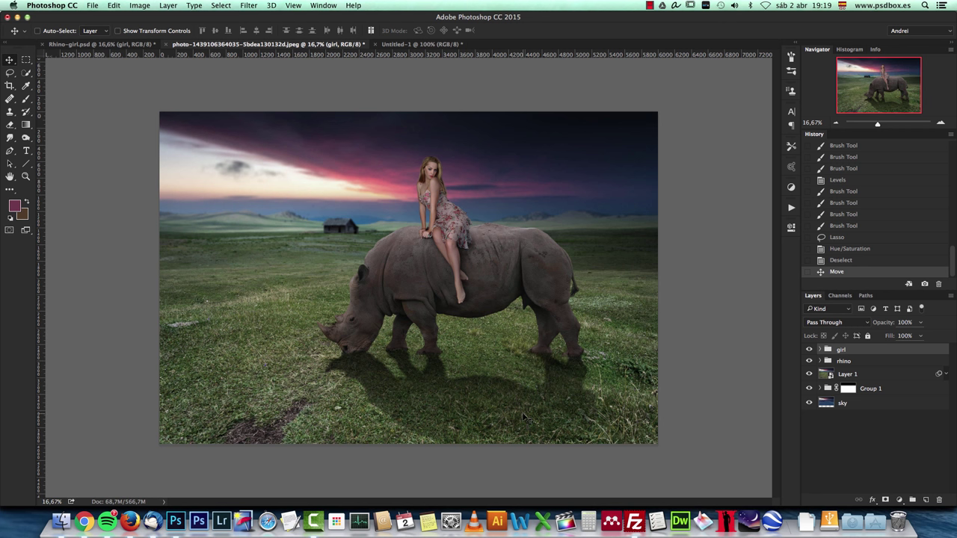
pyautogui.keyDown('alt'); pyautogui.click(926, 500); pyautogui.keyUp('alt')
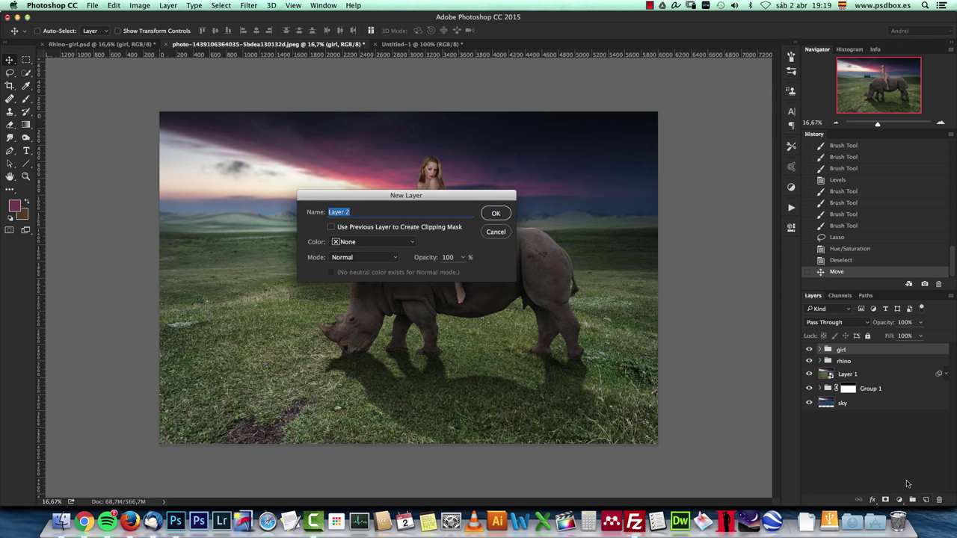
pyautogui.write('dodge burn')
pyautogui.click(351, 257)
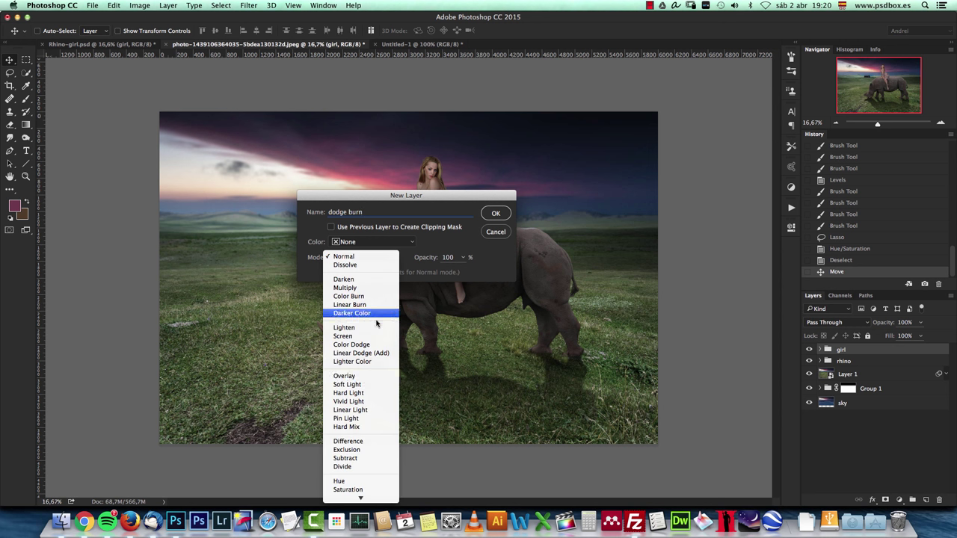
pyautogui.click(363, 383)
pyautogui.click(332, 273)
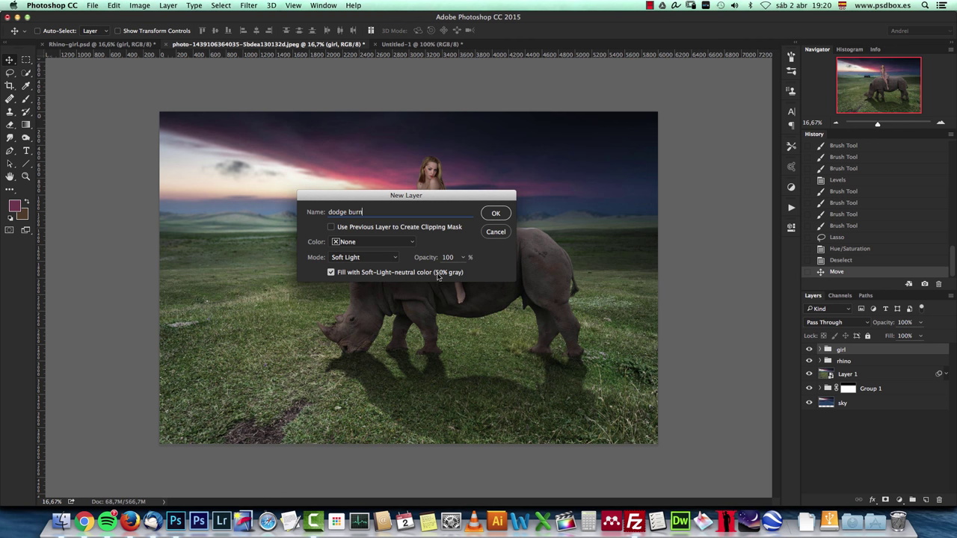
pyautogui.click(503, 218)
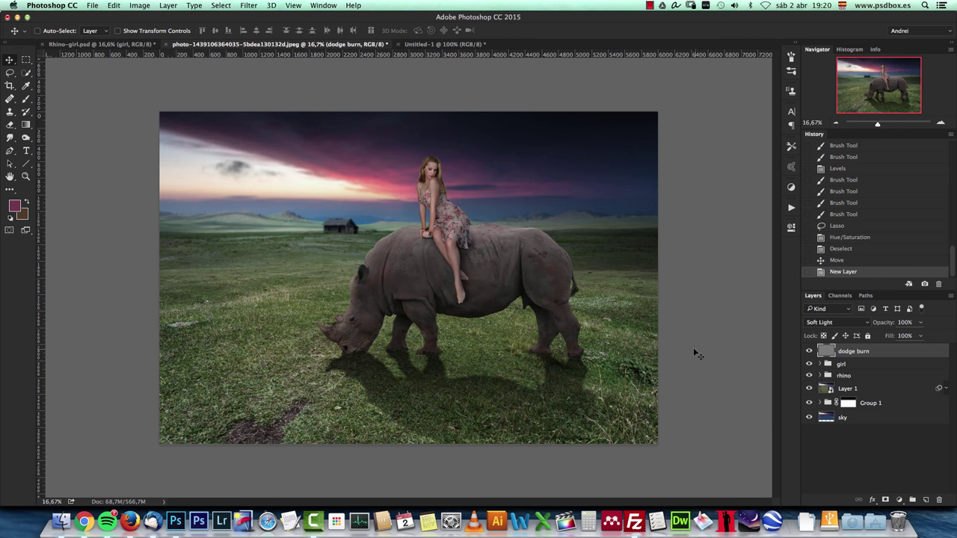
# Burn the rhino's neck, forehead and cheek on the dodge burn layer, using Midtones range at 10% exposure.
pyautogui.click(809, 351)
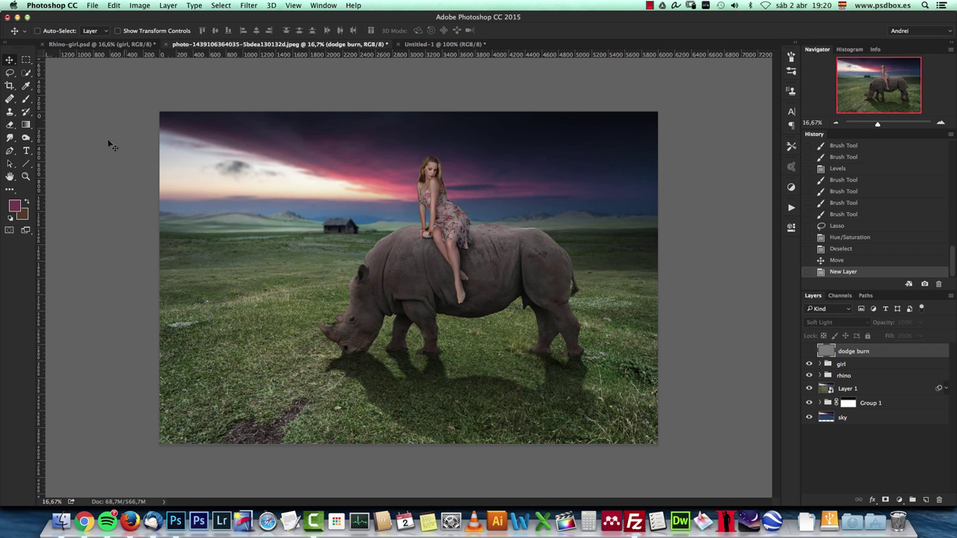
pyautogui.click(27, 138)
pyautogui.click(939, 121)
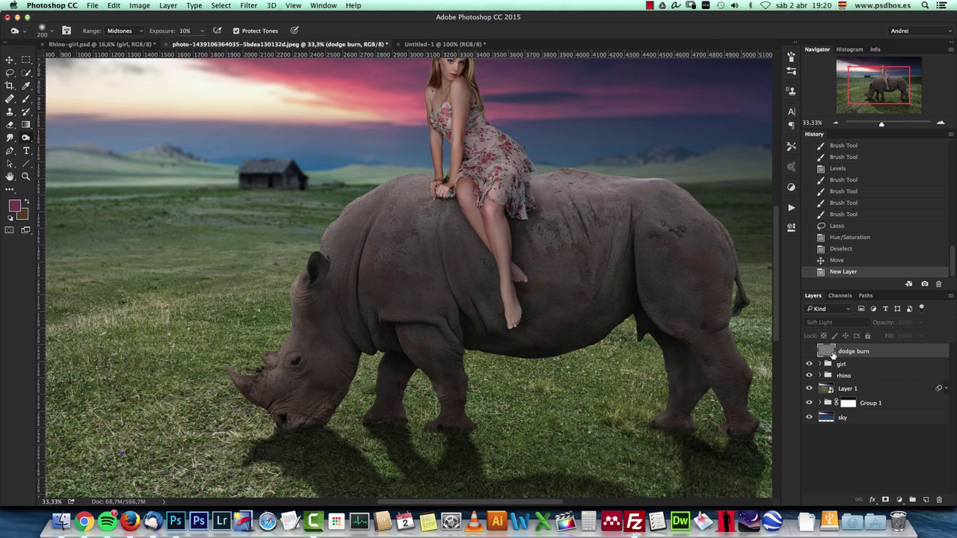
pyautogui.click(809, 352)
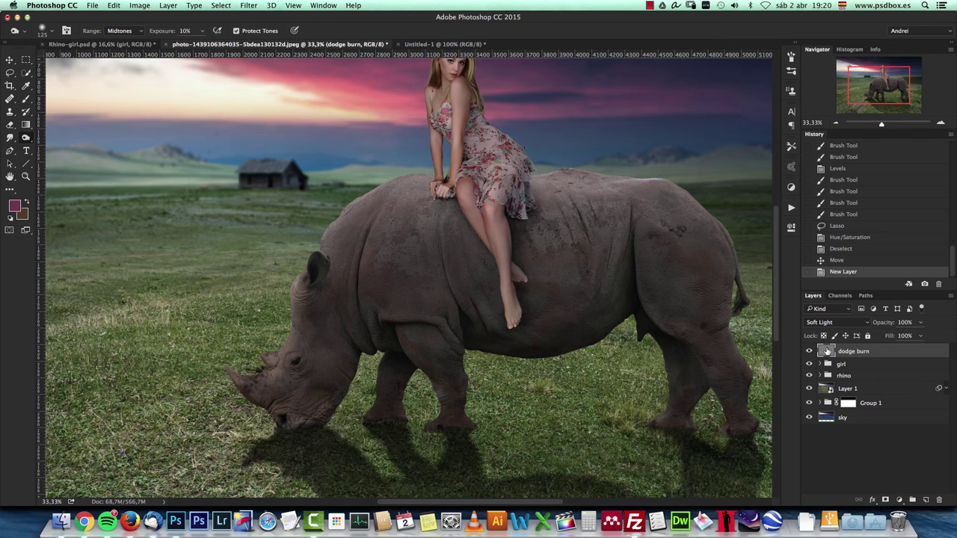
pyautogui.press('Tab')
pyautogui.press('Tab')
pyautogui.press('[')
pyautogui.rightClick(348, 237)
pyautogui.click(689, 346)
pyautogui.moveTo(361, 251); pyautogui.dragTo(353, 264)
pyautogui.moveTo(346, 330)
pyautogui.mouseDown()
pyautogui.moveTo(316, 288)
pyautogui.moveTo(307, 314)
pyautogui.mouseUp()
pyautogui.moveTo(303, 351)
pyautogui.mouseDown()
pyautogui.moveTo(291, 374)
pyautogui.moveTo(308, 373)
pyautogui.moveTo(299, 393)
pyautogui.moveTo(252, 396)
pyautogui.moveTo(312, 406)
pyautogui.mouseUp()
# Shrink the Burn brush to 50 px and darken the finer details around the rhino's snout.
pyautogui.press('[')
pyautogui.press('[')
pyautogui.press('[')
pyautogui.press('[')
pyautogui.press('[')
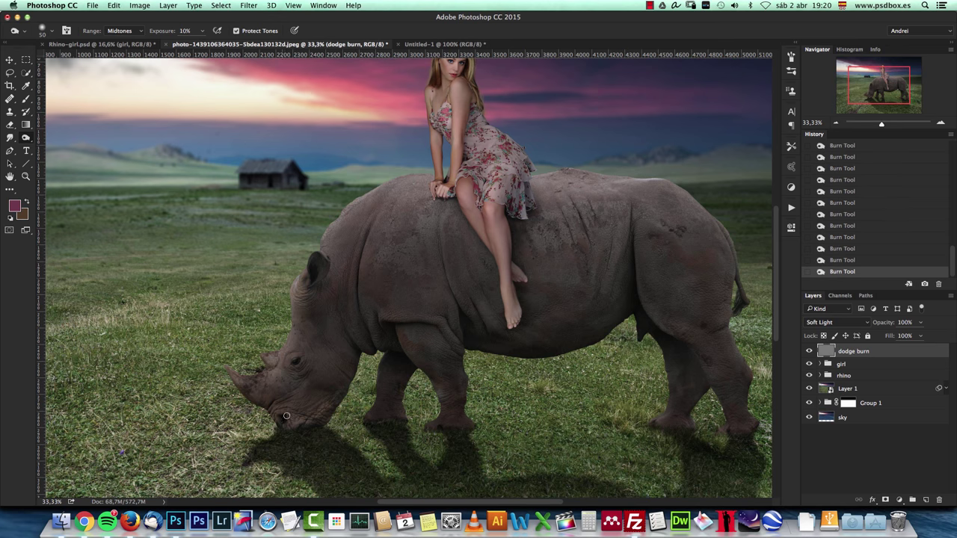
pyautogui.press(']')
pyautogui.press(']')
pyautogui.press(']')
pyautogui.press('F5')
pyautogui.press('F5')
# Burn the shadow areas of the girl's hair, arms and dress, shrinking the brush to 15 px for the fine folds.
pyautogui.press('super+plus')
pyautogui.press('super+plus')
pyautogui.press('super+plus')
pyautogui.press('super+plus')
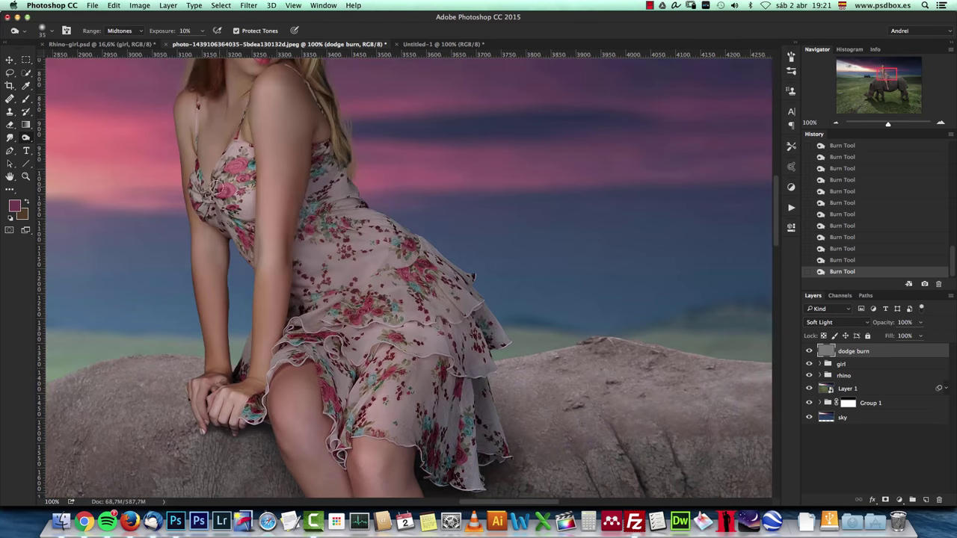
pyautogui.scroll(-5, 429, 355)
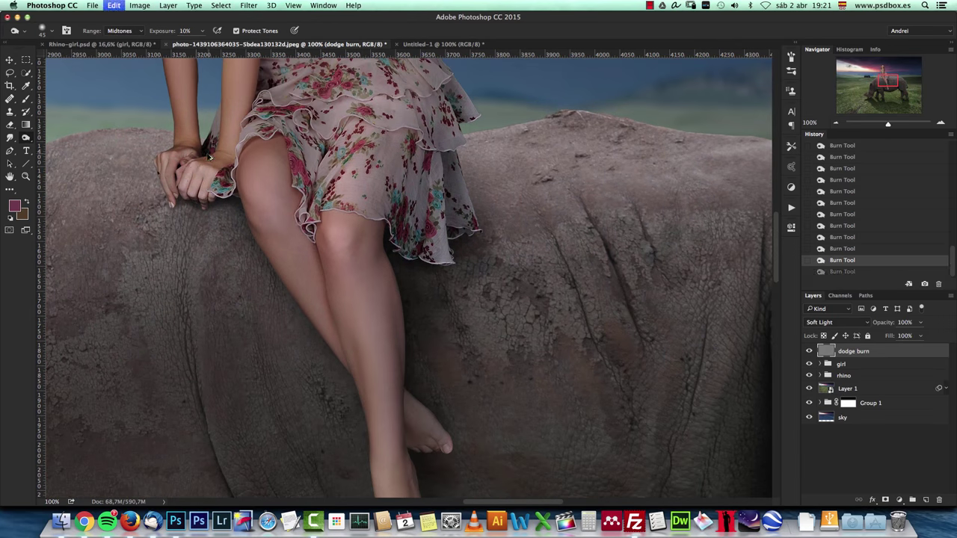
pyautogui.scroll(6, 296, 224)
pyautogui.scroll(4, 297, 224)
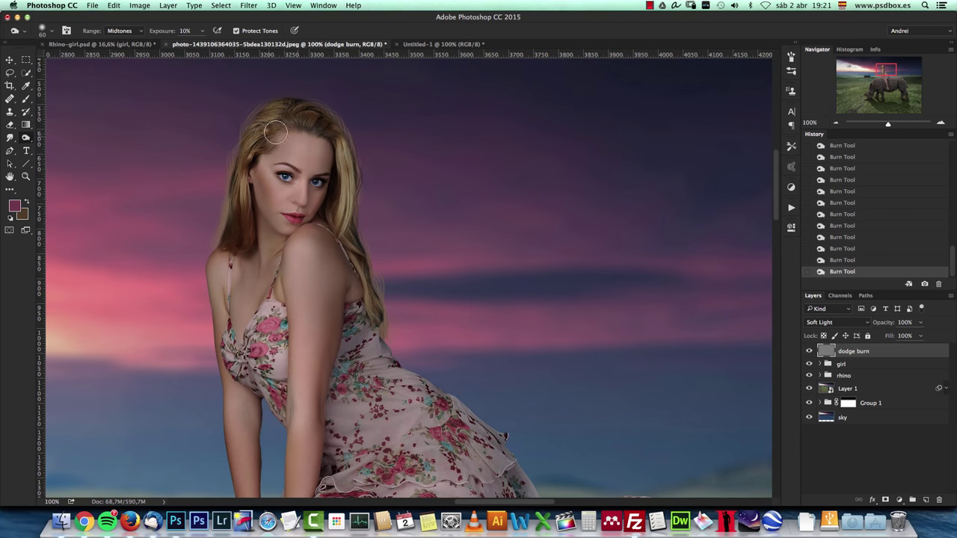
pyautogui.scroll(-5, 323, 162)
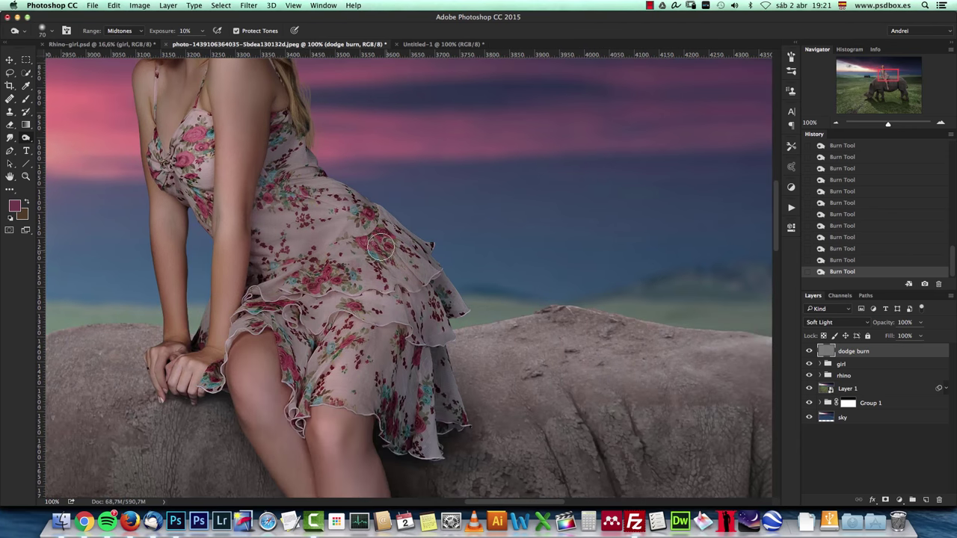
pyautogui.press('[')
pyautogui.press('[')
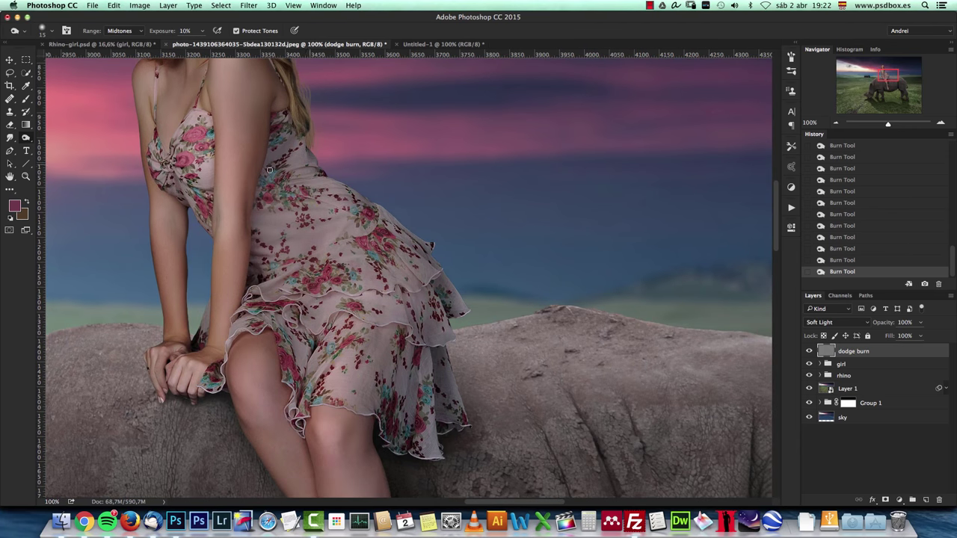
# Burn the rhino's flank and belly around the girl's feet with an 80 px brush.
pyautogui.hotkey('ctrl', '0')
pyautogui.hotkey('ctrl', '+')
pyautogui.scroll(-3, 435, 254)
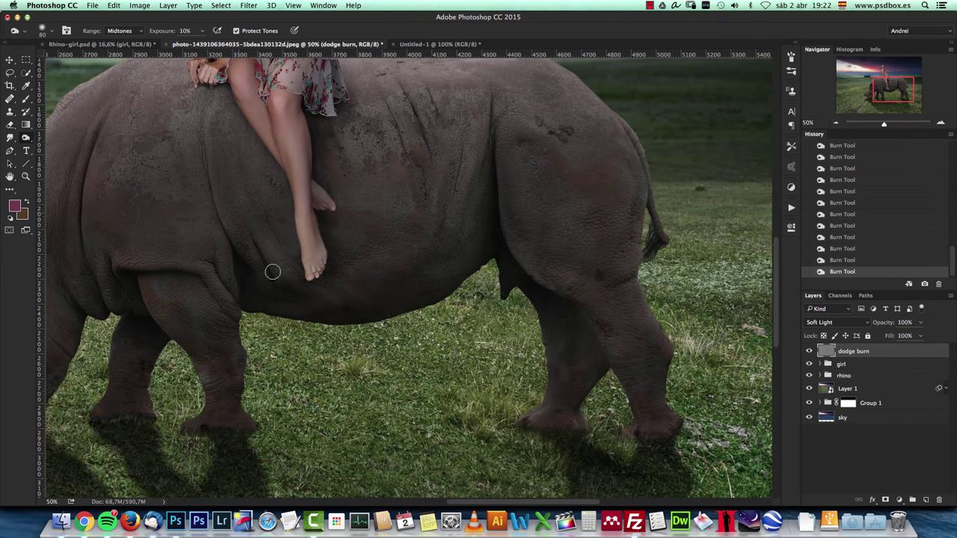
pyautogui.scroll(2, 371, 310)
pyautogui.hscroll(-2, 371, 310)
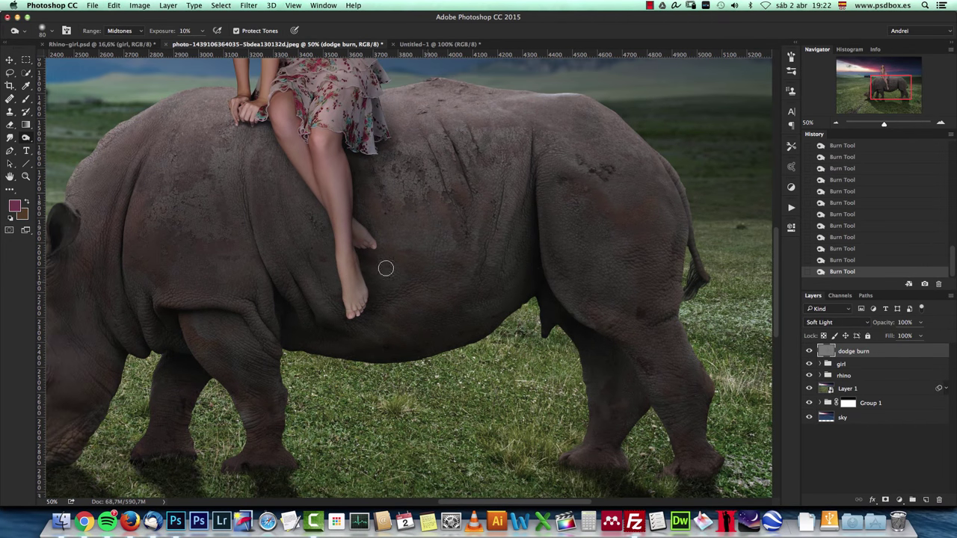
# Dodge highlights into the rhino's eye with a small brush, using Midtones range at 30% exposure.
pyautogui.click(27, 139)
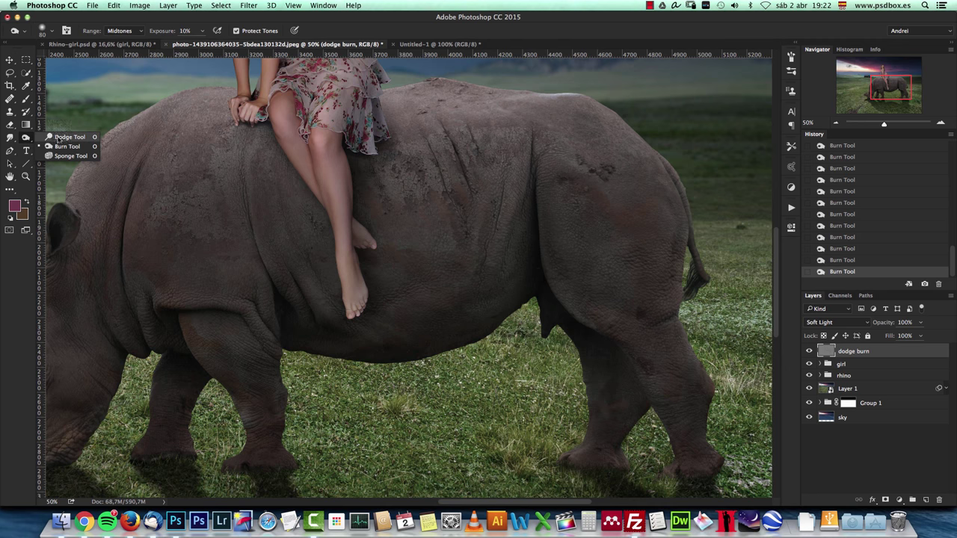
pyautogui.click(61, 137)
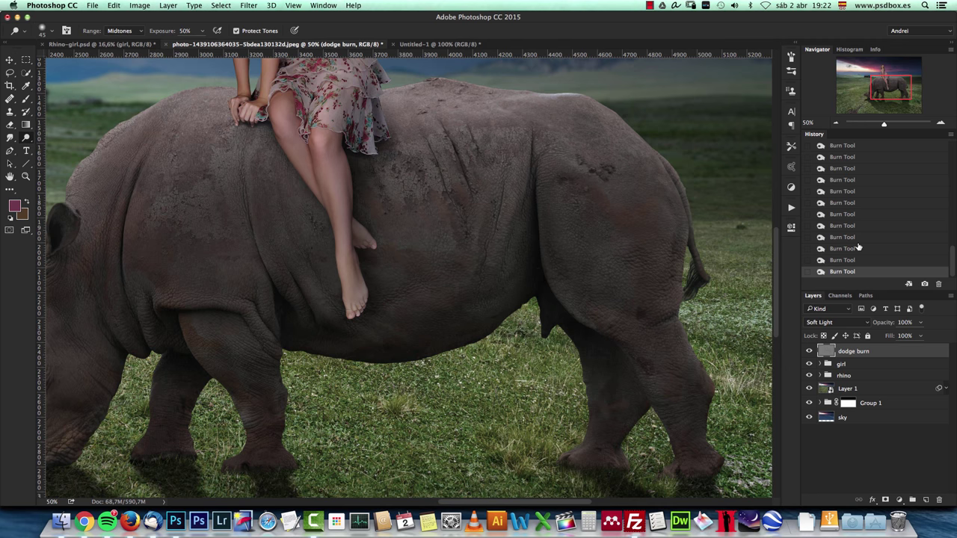
pyautogui.moveTo(214, 284); pyautogui.dragTo(427, 246)
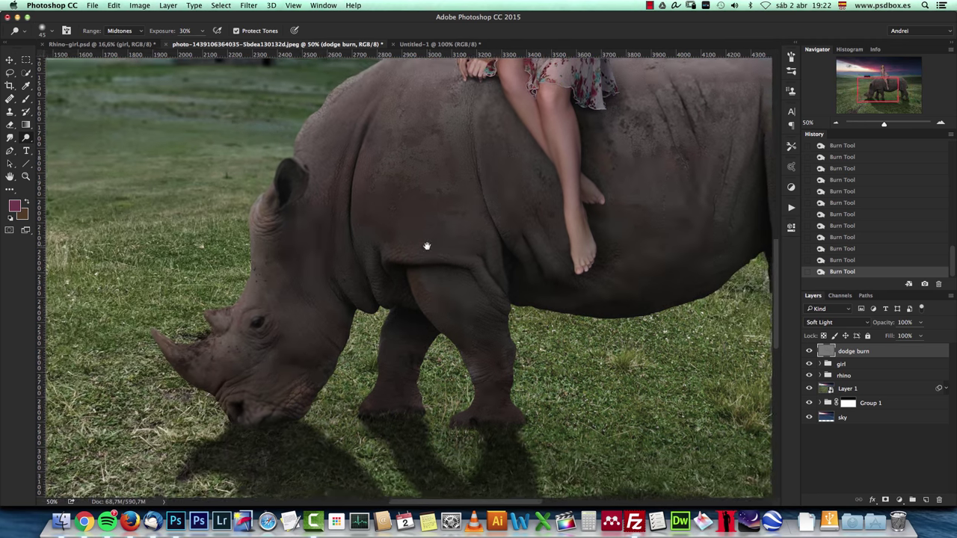
pyautogui.click(941, 124)
pyautogui.click(940, 124)
pyautogui.click(941, 123)
pyautogui.moveTo(553, 275)
pyautogui.mouseDown()
pyautogui.moveTo(601, 255)
pyautogui.moveTo(657, 251)
pyautogui.mouseUp()
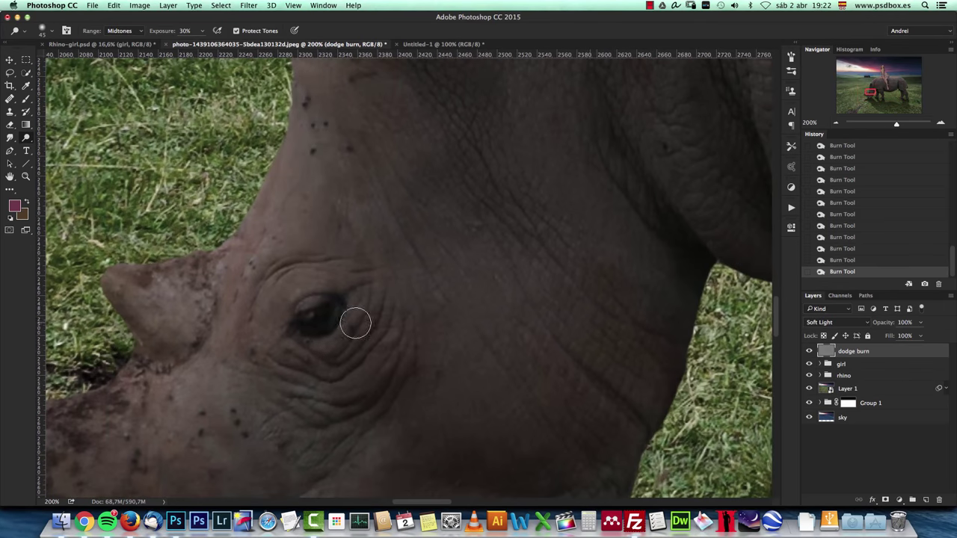
pyautogui.moveTo(300, 302); pyautogui.dragTo(315, 312)
pyautogui.click(306, 320)
pyautogui.click(310, 317)
pyautogui.click(314, 317)
pyautogui.click(318, 315)
pyautogui.click(323, 314)
pyautogui.click(329, 312)
pyautogui.click(333, 312)
# Dodge the ridges of the wrinkles beside the rhino's eye with an 8 px brush.
pyautogui.click(350, 313)
pyautogui.click(369, 307)
pyautogui.click(374, 311)
pyautogui.click(387, 320)
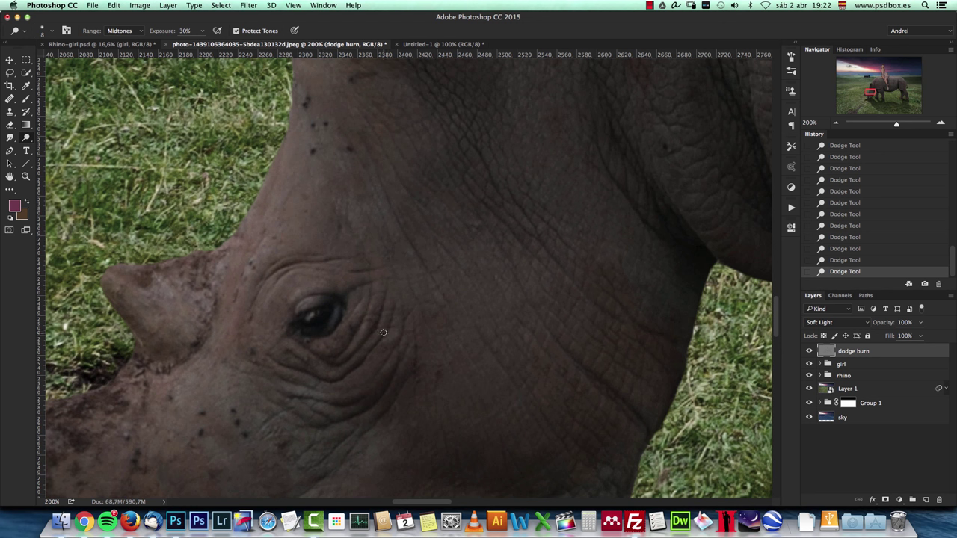
# Burn the skin creases below and around the rhino's eye, and dodge the upper edge of its small horn.
pyautogui.keyDown('alt'); pyautogui.click(318, 380); pyautogui.keyUp('alt')
pyautogui.keyDown('alt'); pyautogui.click(322, 364); pyautogui.keyUp('alt')
pyautogui.keyDown('alt'); pyautogui.click(329, 360); pyautogui.keyUp('alt')
pyautogui.keyDown('alt'); pyautogui.click(360, 353); pyautogui.keyUp('alt')
pyautogui.keyDown('alt'); pyautogui.click(357, 351); pyautogui.keyUp('alt')
pyautogui.keyDown('alt'); pyautogui.click(408, 351); pyautogui.keyUp('alt')
pyautogui.keyDown('alt'); pyautogui.click(374, 387); pyautogui.keyUp('alt')
pyautogui.keyDown('alt'); pyautogui.click(306, 394); pyautogui.keyUp('alt')
pyautogui.keyDown('alt'); pyautogui.click(336, 404); pyautogui.keyUp('alt')
pyautogui.keyDown('alt'); pyautogui.click(321, 415); pyautogui.keyUp('alt')
pyautogui.keyDown('alt'); pyautogui.click(378, 386); pyautogui.keyUp('alt')
pyautogui.keyDown('alt'); pyautogui.click(291, 352); pyautogui.keyUp('alt')
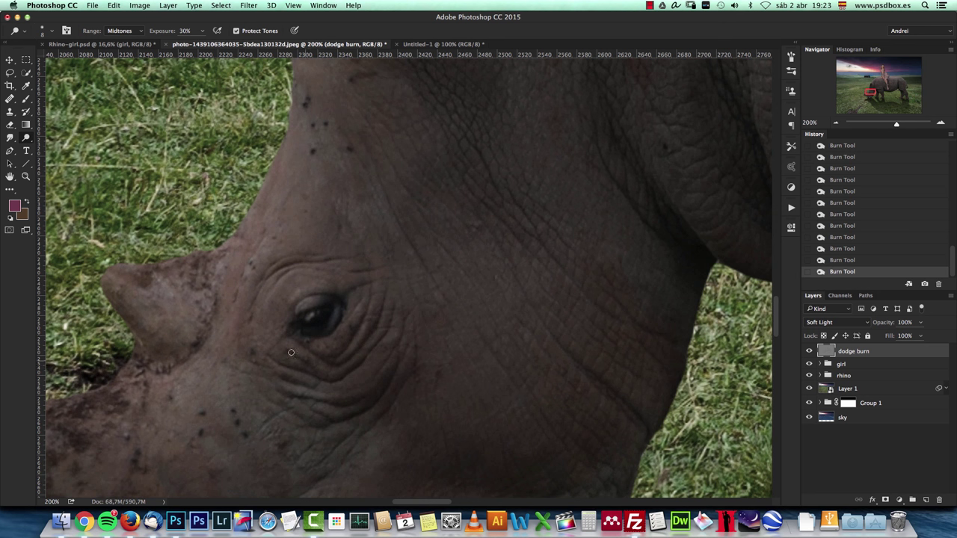
pyautogui.click(165, 270)
pyautogui.click(191, 259)
# Dodge the irises of both of the girl's eyes with a 5 px brush at 30% exposure.
pyautogui.click(888, 71)
pyautogui.scroll(5, 446, 202)
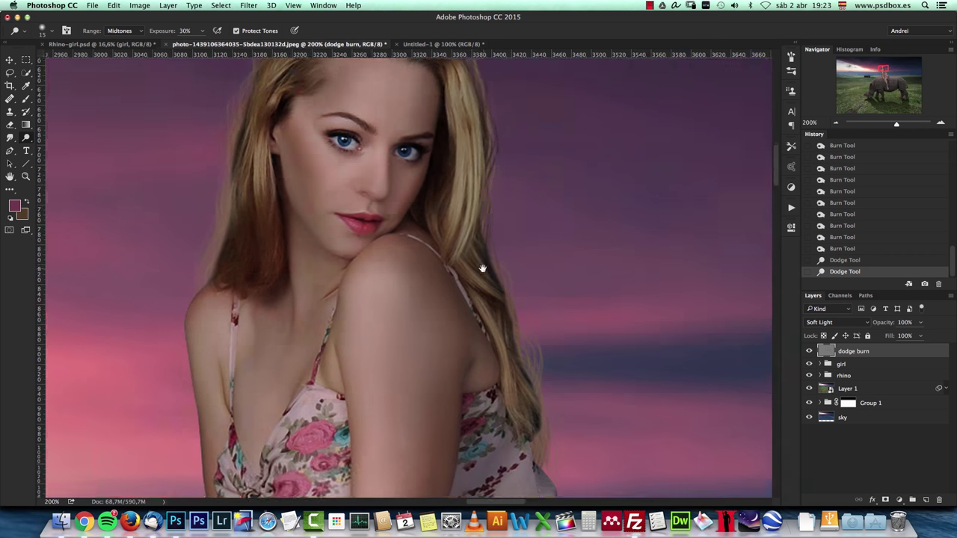
pyautogui.scroll(2, 445, 215)
pyautogui.click(373, 231)
pyautogui.click(425, 232)
pyautogui.click(435, 234)
pyautogui.click(435, 235)
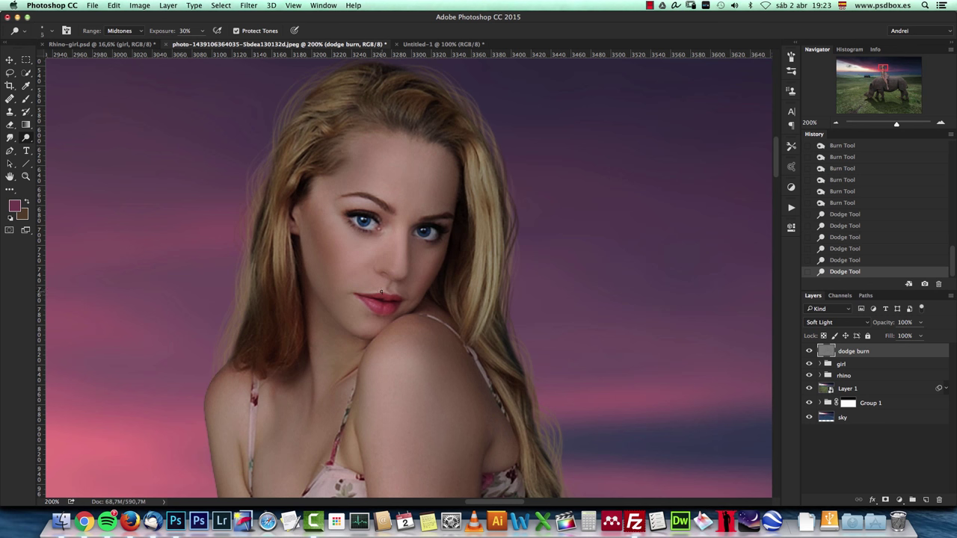
# Dodge highlights onto the girl's lips and the bridge of her nose, enlarging the brush to 30 px.
pyautogui.click(375, 301)
pyautogui.click(381, 302)
pyautogui.click(381, 302)
pyautogui.click(382, 301)
pyautogui.click(397, 247)
pyautogui.click(400, 241)
pyautogui.press(']')
pyautogui.press(']')
pyautogui.press(']')
pyautogui.press(']')
pyautogui.press(']')
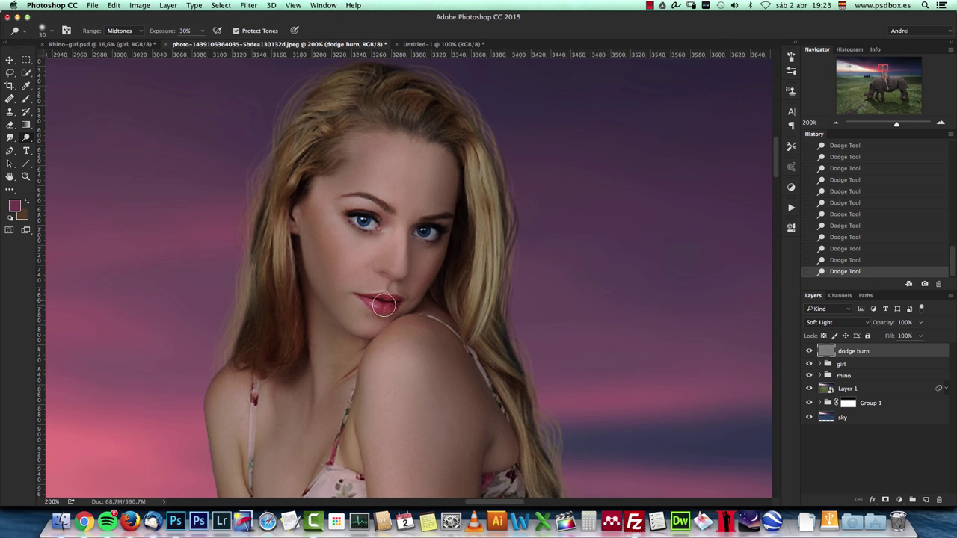
# Dodge the lit areas of the girl's chest, shoulder and arm with a 15 to 30 px brush.
pyautogui.click(835, 123)
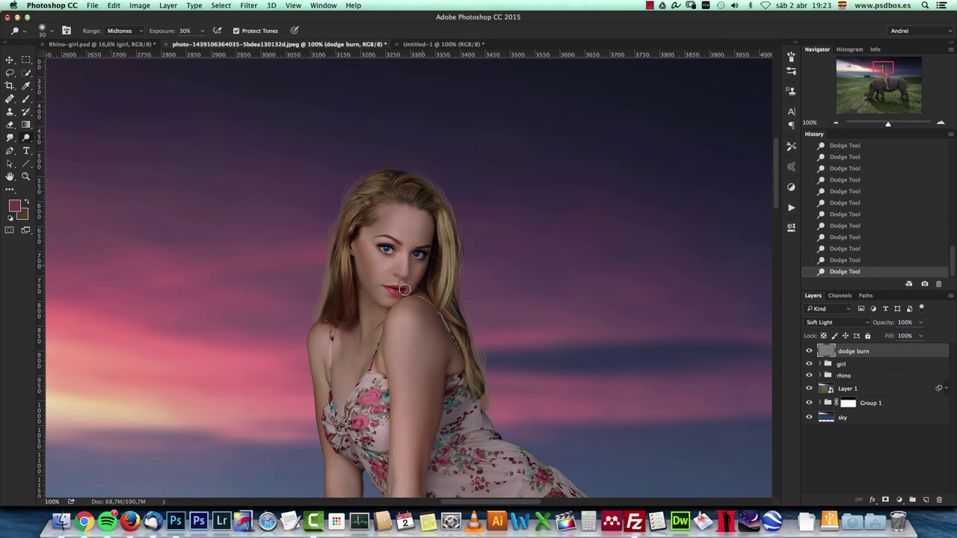
pyautogui.scroll(-4, 407, 318)
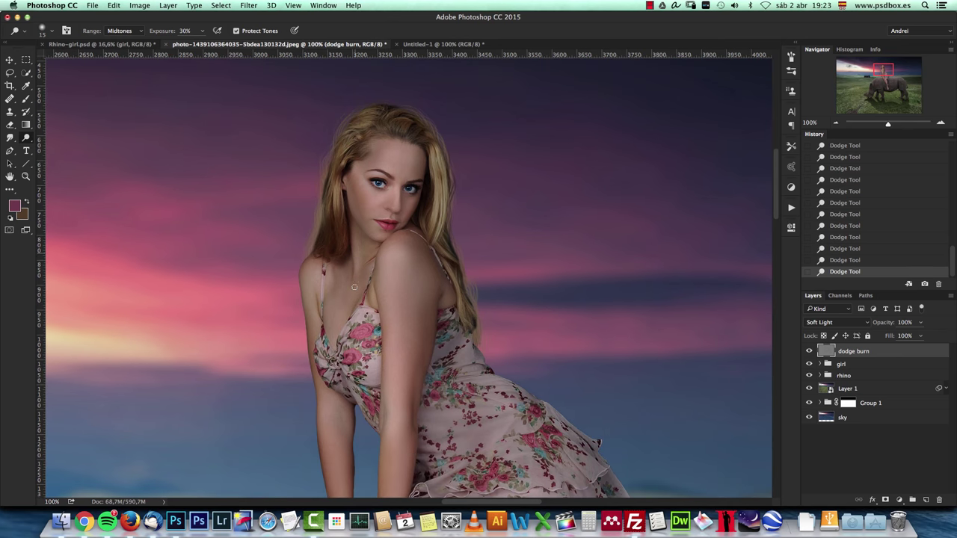
pyautogui.moveTo(386, 250); pyautogui.dragTo(389, 252)
pyautogui.scroll(-4, 432, 258)
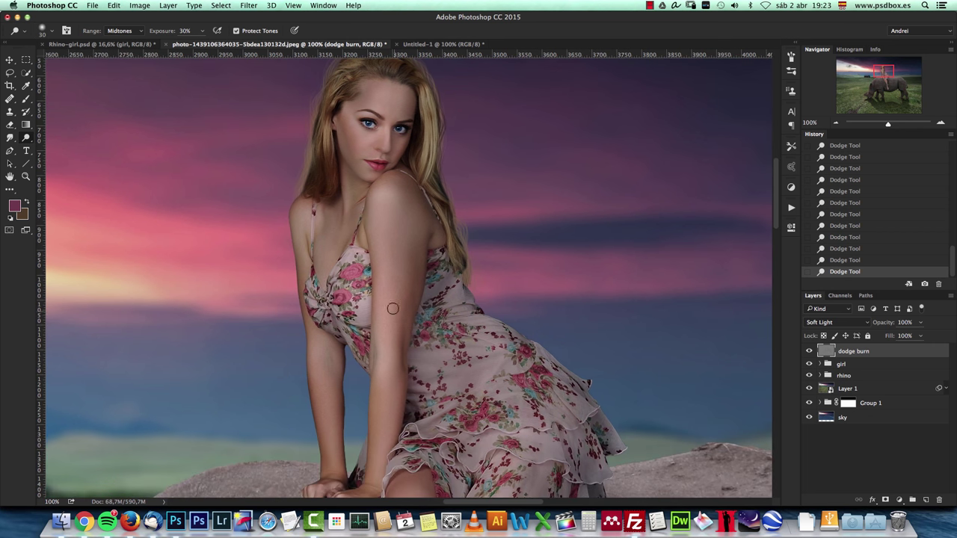
pyautogui.scroll(-2, 403, 308)
pyautogui.scroll(-4, 403, 307)
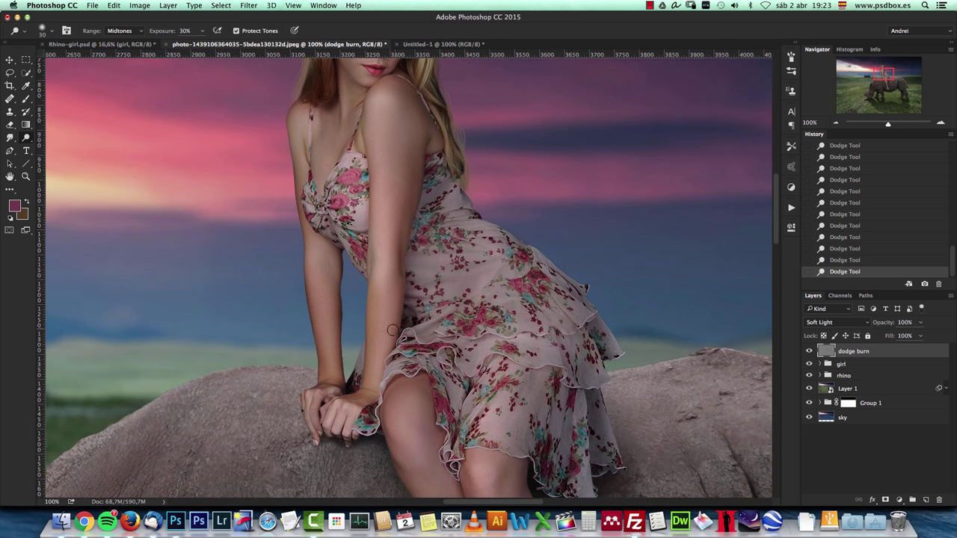
# Contour the girl's face by burning the cheek and eye areas and dodging the nose and mouth area.
pyautogui.click(835, 122)
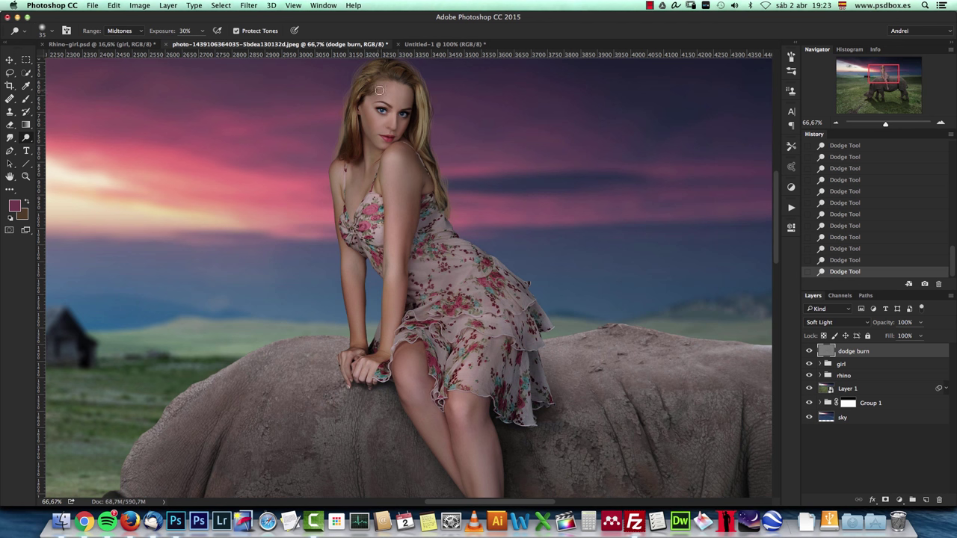
pyautogui.keyDown('alt'); pyautogui.click(379, 137); pyautogui.keyUp('alt')
pyautogui.keyDown('alt'); pyautogui.click(403, 125); pyautogui.keyUp('alt')
pyautogui.keyDown('alt'); pyautogui.click(390, 114); pyautogui.keyUp('alt')
pyautogui.keyDown('alt'); pyautogui.click(390, 114); pyautogui.keyUp('alt')
pyautogui.click(391, 130)
pyautogui.click(386, 135)
pyautogui.click(389, 112)
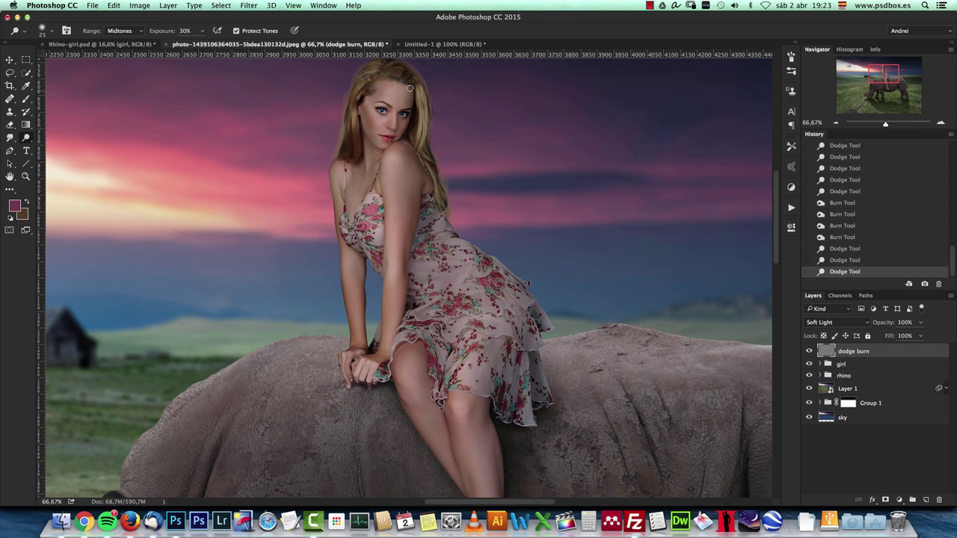
# Dodge highlights along the girl's hair from the crown down the strands beside her face.
pyautogui.click(389, 72)
pyautogui.click(386, 70)
pyautogui.click(383, 66)
pyautogui.click(379, 63)
pyautogui.click(375, 72)
pyautogui.click(370, 83)
pyautogui.click(364, 93)
pyautogui.click(360, 106)
pyautogui.click(355, 121)
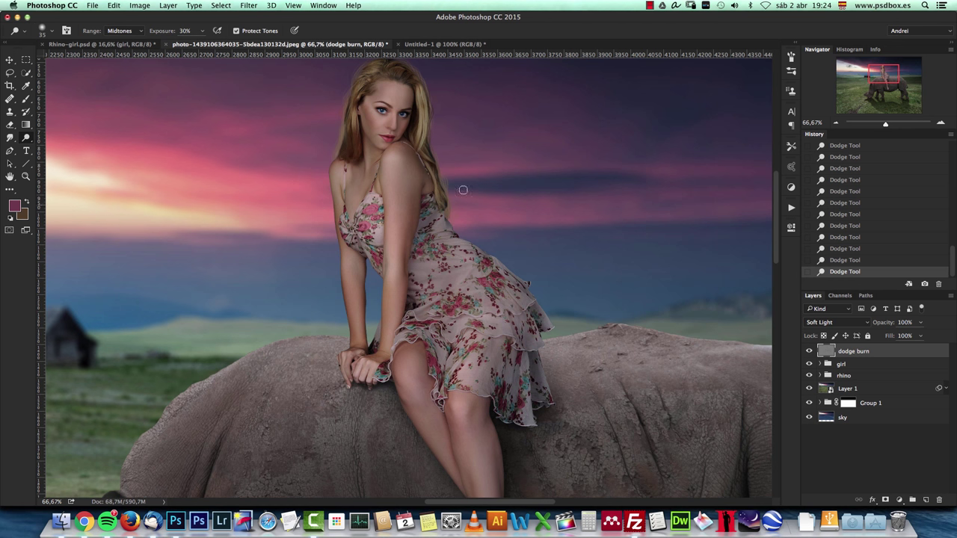
# Dodge a highlight along the girl's front leg from below the knee to the foot and compare it with the previous state.
pyautogui.scroll(-3, 497, 310)
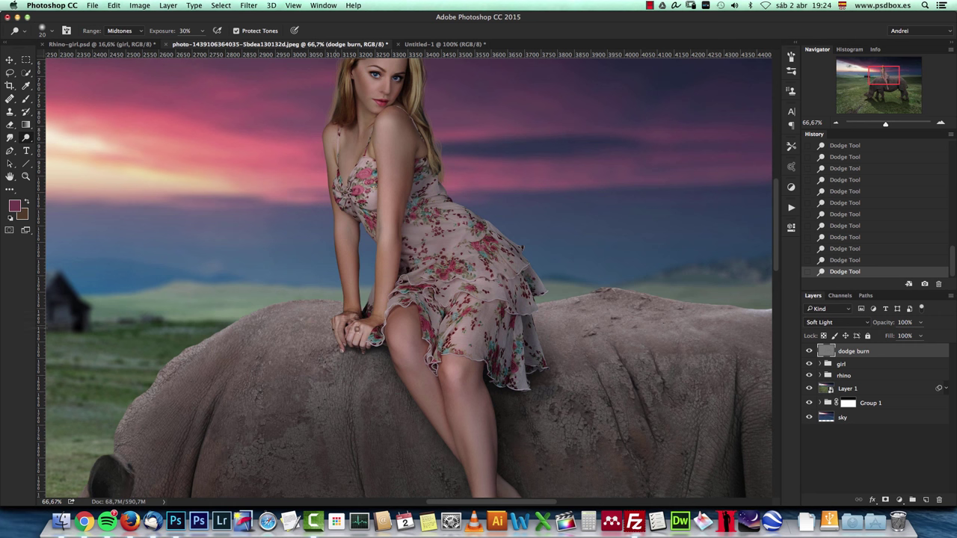
pyautogui.scroll(-2, 411, 337)
pyautogui.hscroll(1, 411, 336)
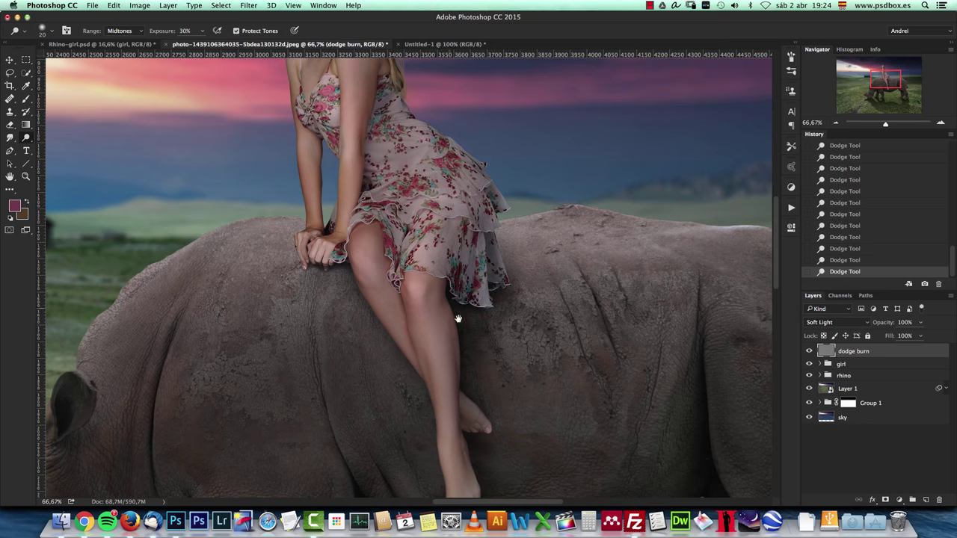
pyautogui.scroll(-3, 421, 291)
pyautogui.hscroll(1, 422, 292)
pyautogui.moveTo(385, 215)
pyautogui.mouseDown()
pyautogui.moveTo(423, 275)
pyautogui.moveTo(421, 184)
pyautogui.moveTo(410, 211)
pyautogui.moveTo(422, 284)
pyautogui.moveTo(411, 195)
pyautogui.moveTo(409, 278)
pyautogui.moveTo(425, 305)
pyautogui.moveTo(415, 247)
pyautogui.moveTo(437, 361)
pyautogui.moveTo(421, 298)
pyautogui.moveTo(436, 342)
pyautogui.moveTo(405, 282)
pyautogui.moveTo(399, 291)
pyautogui.moveTo(417, 370)
pyautogui.mouseUp()
pyautogui.press('super+z')
pyautogui.press('super+z')
# Dodge small highlights on the girl's toes and on both feet with a smaller brush.
pyautogui.moveTo(416, 367)
pyautogui.mouseDown()
pyautogui.moveTo(423, 375)
pyautogui.moveTo(430, 362)
pyautogui.mouseUp()
pyautogui.press('[')
pyautogui.press('[')
pyautogui.press('[')
pyautogui.moveTo(426, 369); pyautogui.dragTo(432, 364)
pyautogui.moveTo(428, 366); pyautogui.dragTo(432, 361)
pyautogui.moveTo(426, 368); pyautogui.dragTo(413, 380)
pyautogui.moveTo(413, 375); pyautogui.dragTo(415, 379)
pyautogui.moveTo(444, 267); pyautogui.dragTo(445, 272)
pyautogui.moveTo(423, 254); pyautogui.dragTo(426, 258)
# Dodge a highlight on the edge of the rhino's foreleg and enlarge the brush to 175 px.
pyautogui.moveTo(488, 161); pyautogui.dragTo(386, 165)
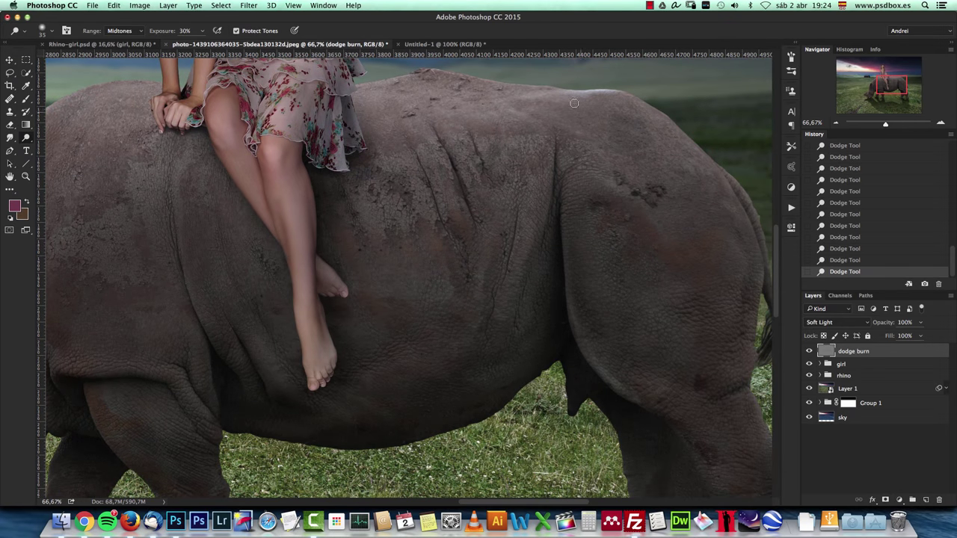
pyautogui.click(836, 123)
pyautogui.moveTo(461, 342); pyautogui.dragTo(632, 193)
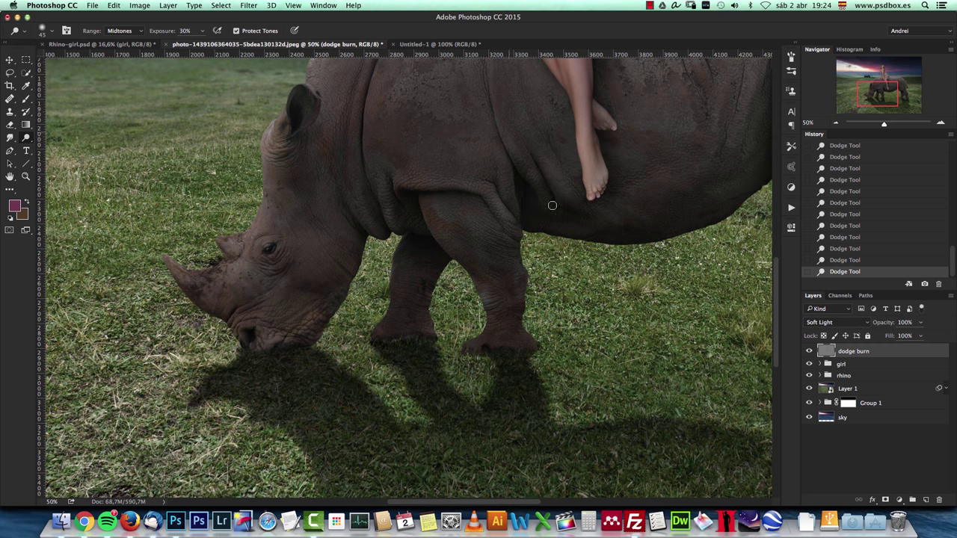
pyautogui.moveTo(394, 56); pyautogui.dragTo(420, 155)
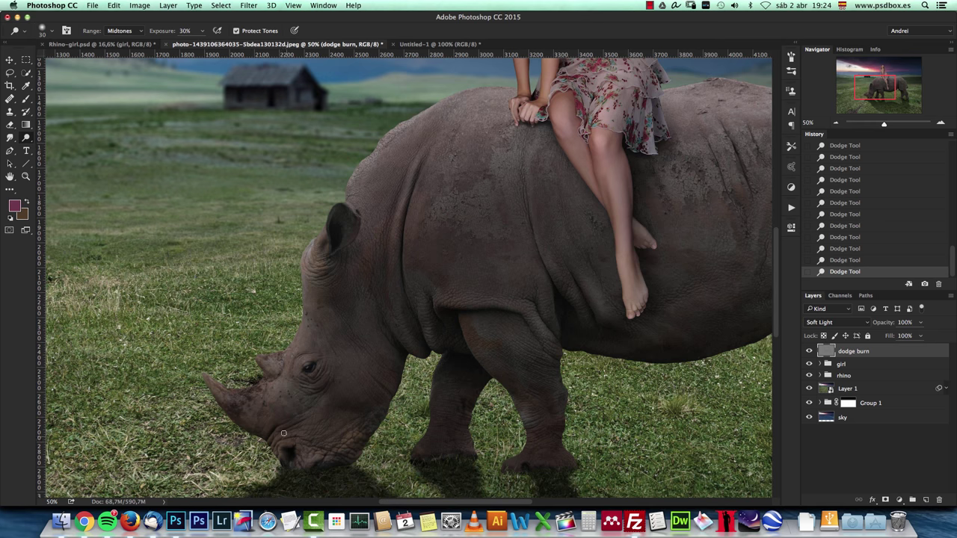
pyautogui.moveTo(439, 359); pyautogui.dragTo(433, 384)
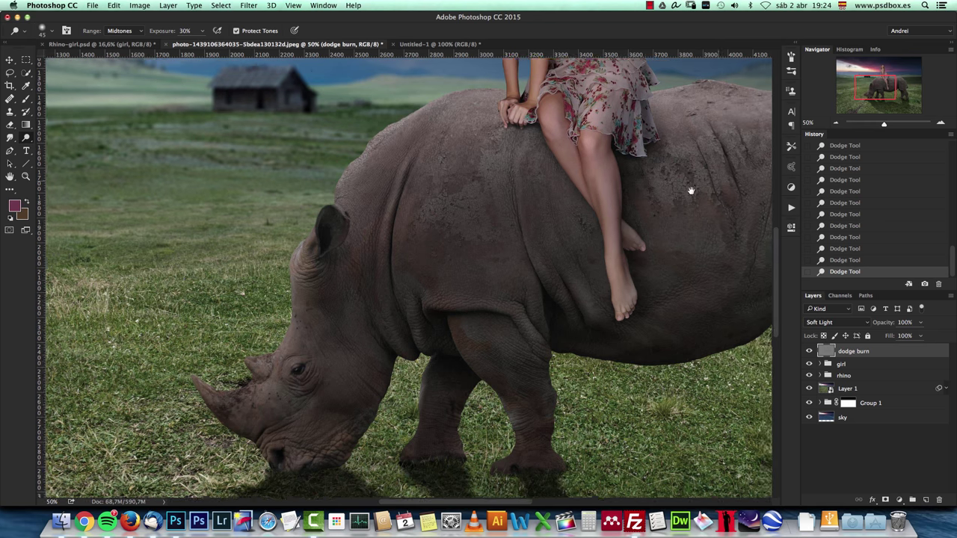
pyautogui.moveTo(690, 187); pyautogui.dragTo(481, 263)
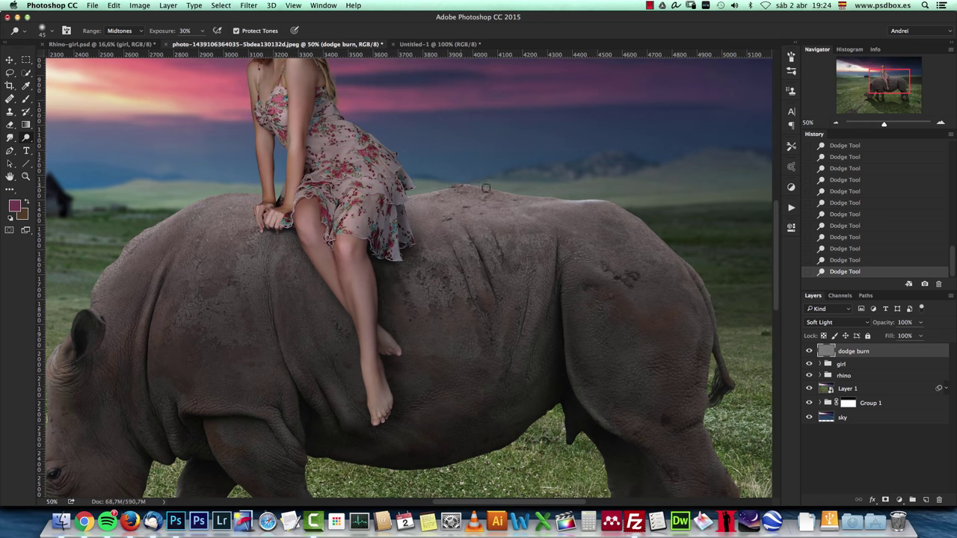
pyautogui.press(']')
pyautogui.press(']')
pyautogui.press(']')
pyautogui.press(']')
pyautogui.press(']')
pyautogui.press(']')
pyautogui.press(']')
pyautogui.press(']')
pyautogui.press(']')
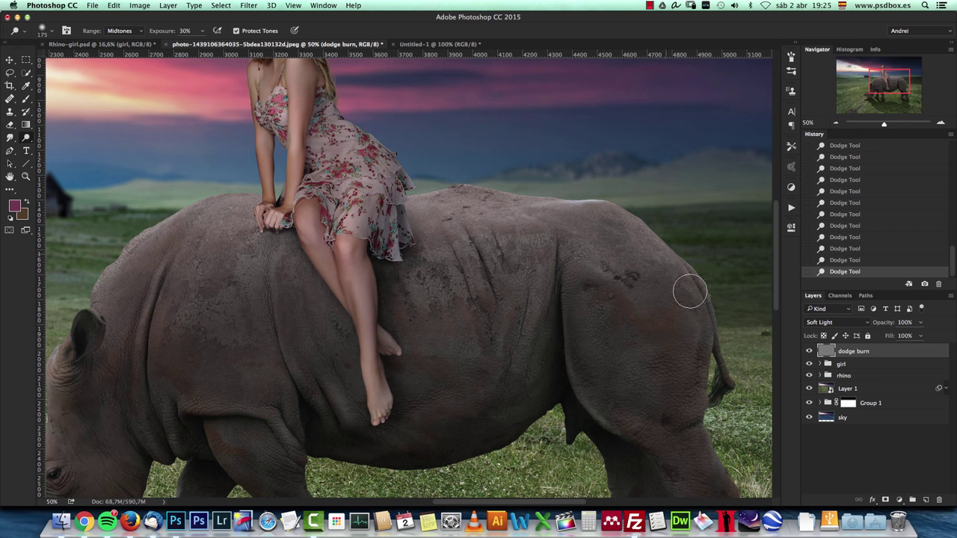
# Compare the whole composite with the dodge burn layer hidden and shown.
pyautogui.click(836, 123)
pyautogui.click(835, 123)
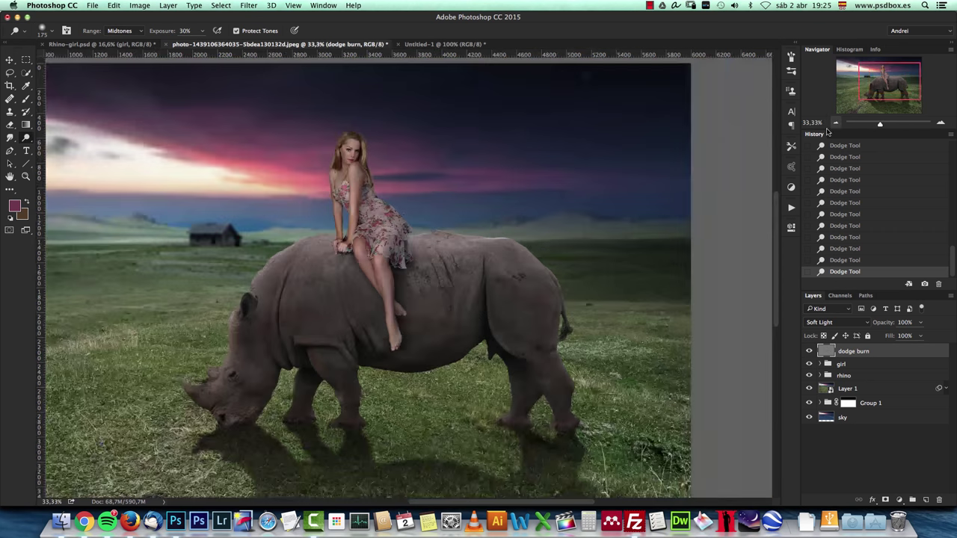
pyautogui.moveTo(604, 304); pyautogui.dragTo(661, 308)
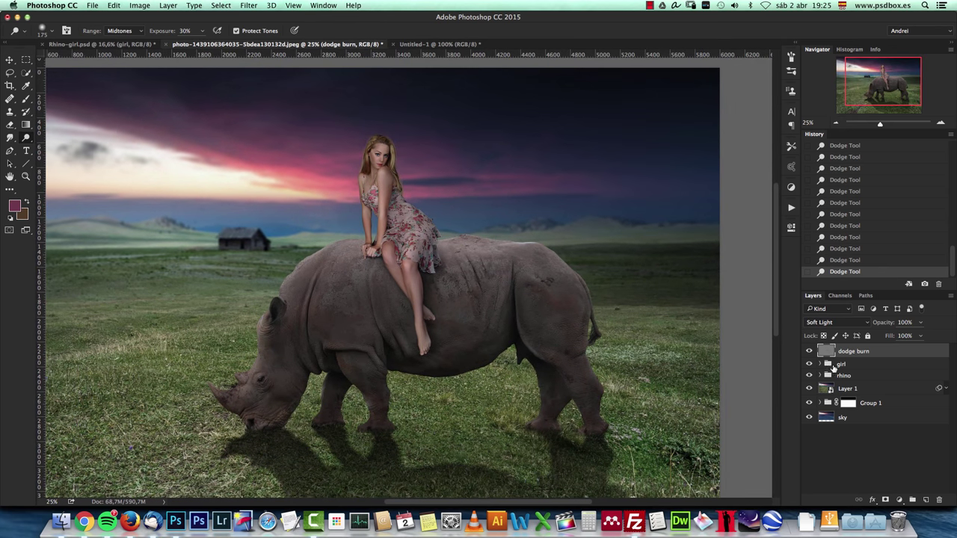
pyautogui.click(808, 350)
pyautogui.click(808, 351)
pyautogui.click(807, 351)
pyautogui.click(806, 350)
# Compare the girl's face and hair at 100% with the dodge burn layer hidden and shown.
pyautogui.press('super+1')
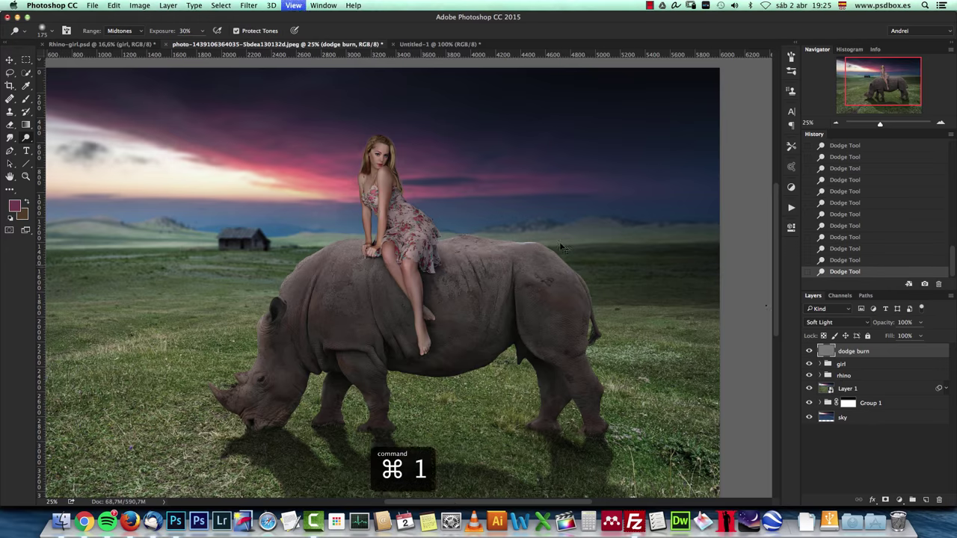
pyautogui.scroll(10, 515, 217)
pyautogui.scroll(3, 515, 216)
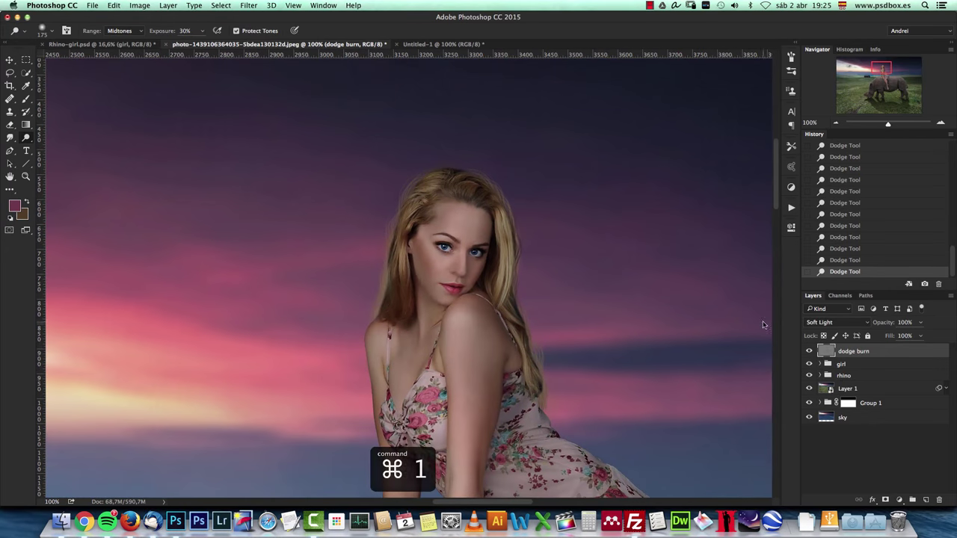
pyautogui.click(809, 351)
pyautogui.click(809, 350)
pyautogui.click(809, 350)
pyautogui.click(808, 350)
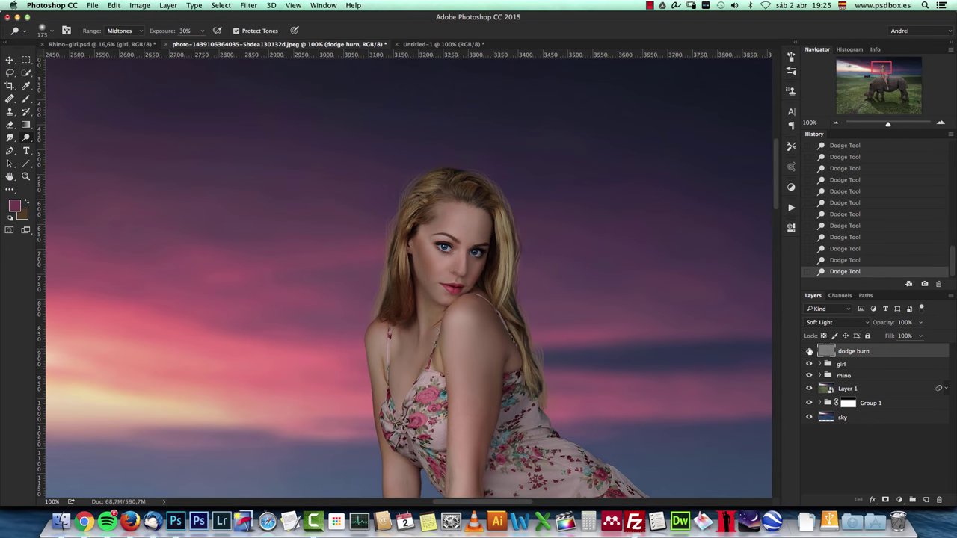
# Examine the whole composite at reduced magnification to judge its overall light and shadow.
pyautogui.click(835, 122)
pyautogui.click(835, 122)
pyautogui.click(835, 123)
pyautogui.click(835, 122)
pyautogui.click(834, 122)
pyautogui.click(835, 122)
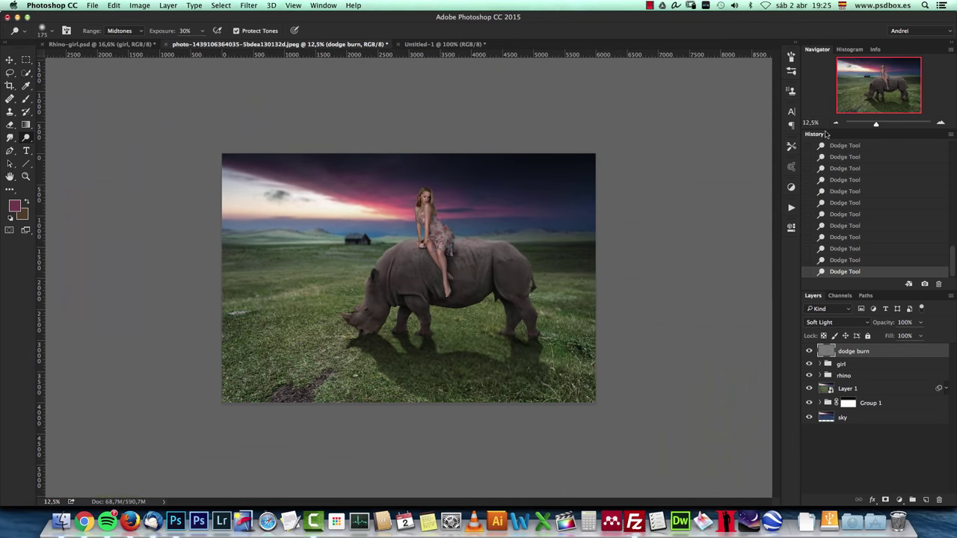
pyautogui.click(940, 124)
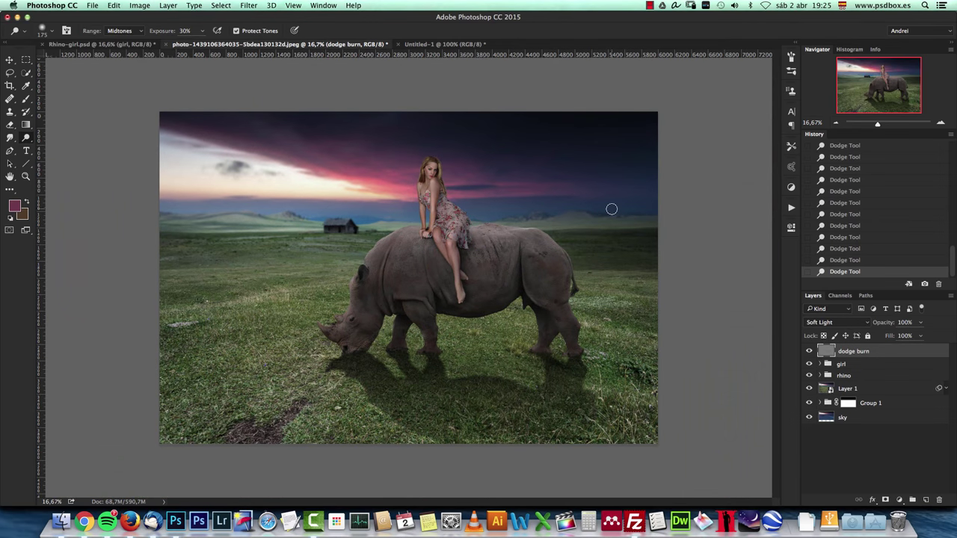
pyautogui.click(941, 124)
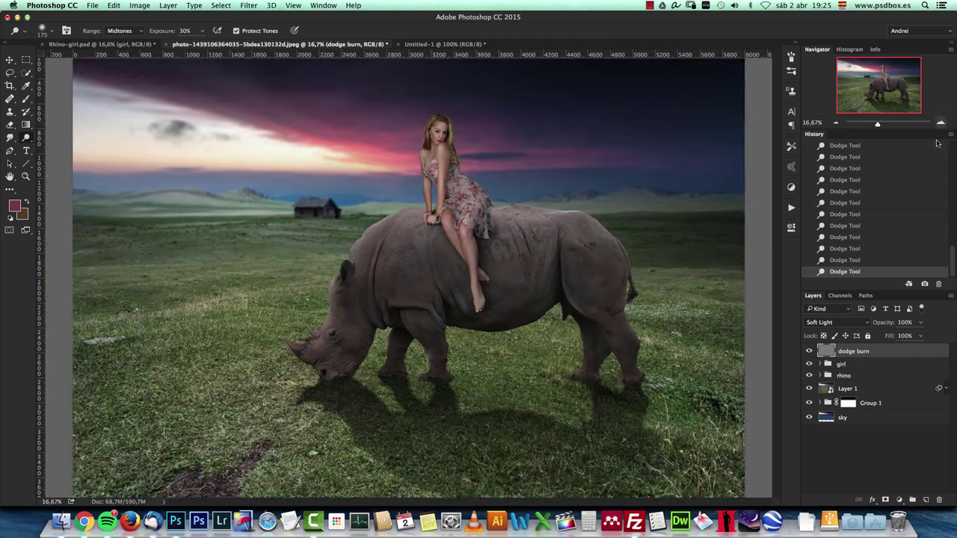
pyautogui.click(834, 123)
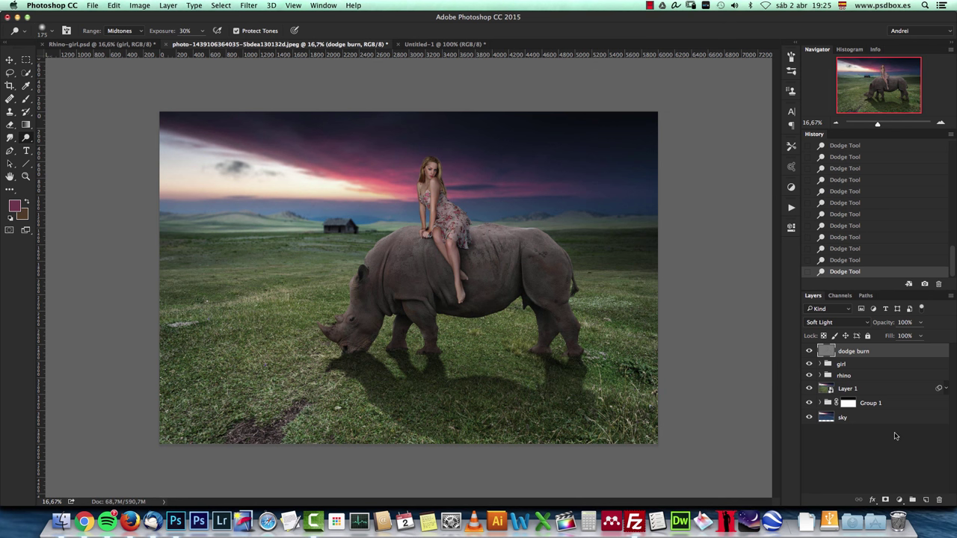
# Add a gradient fill layer above the dodge burn layer using the Black, White preset, and reset the foreground and background colours to default.
pyautogui.click(903, 497)
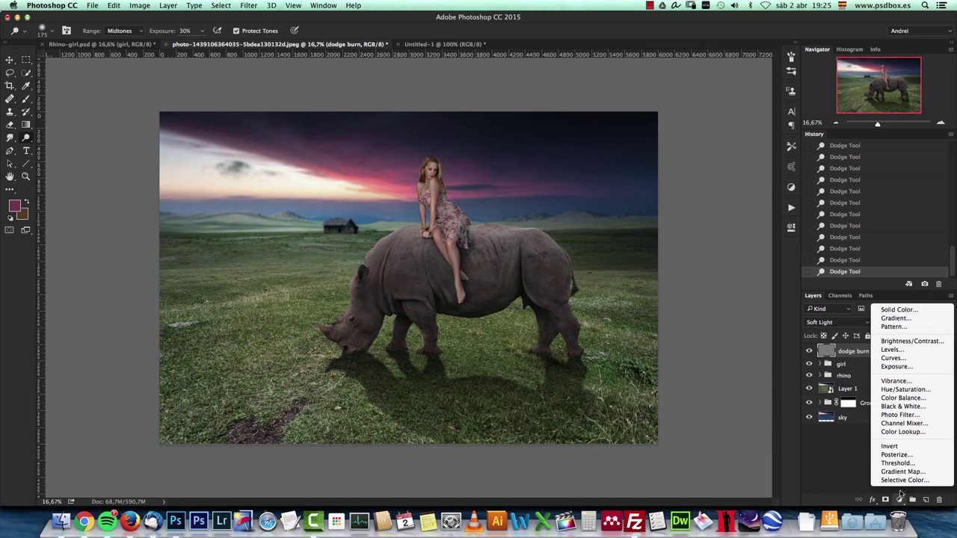
pyautogui.click(891, 318)
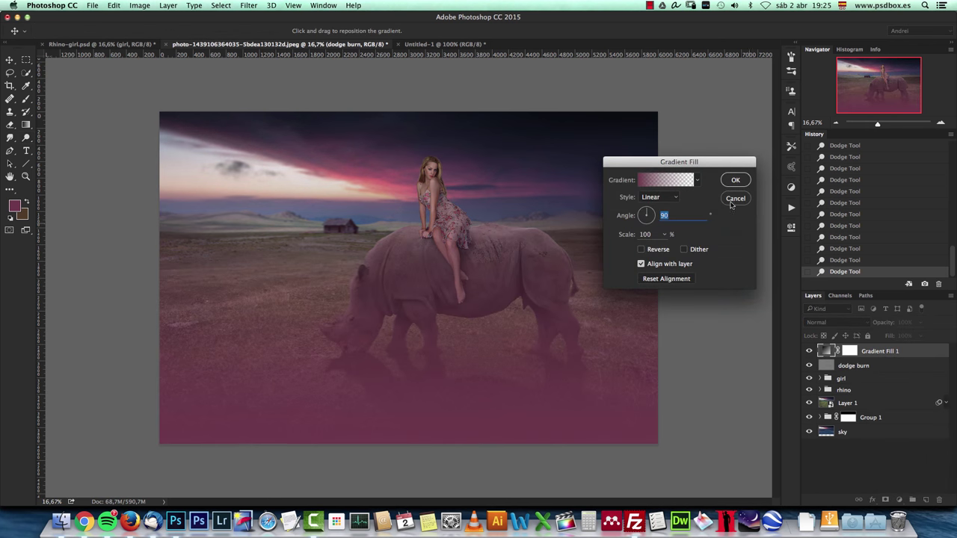
pyautogui.click(660, 179)
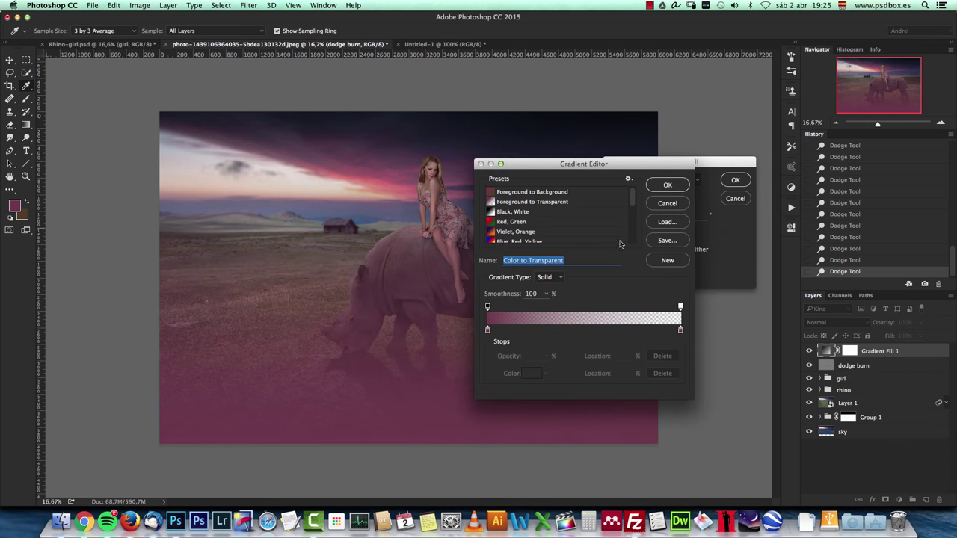
pyautogui.click(491, 212)
pyautogui.click(680, 330)
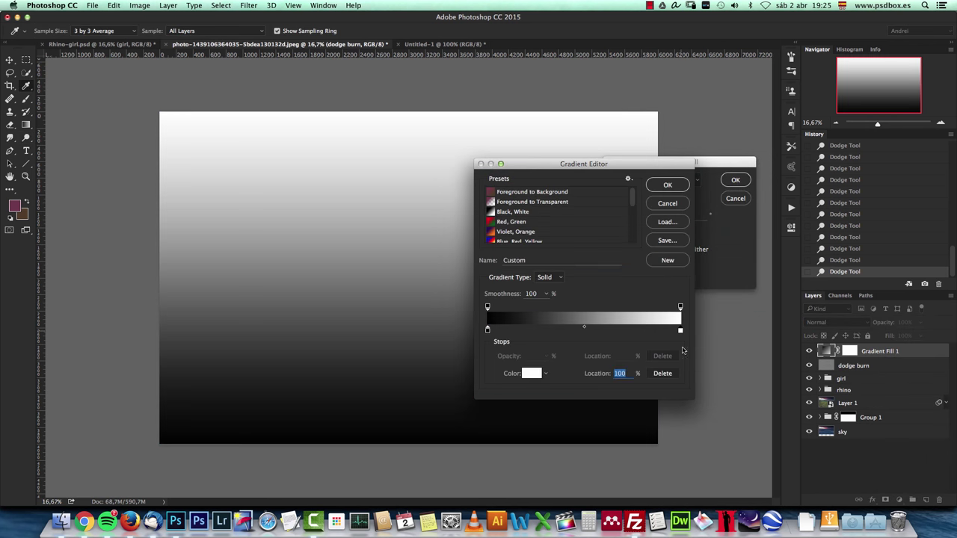
pyautogui.click(674, 186)
pyautogui.press('Return')
pyautogui.press('d')
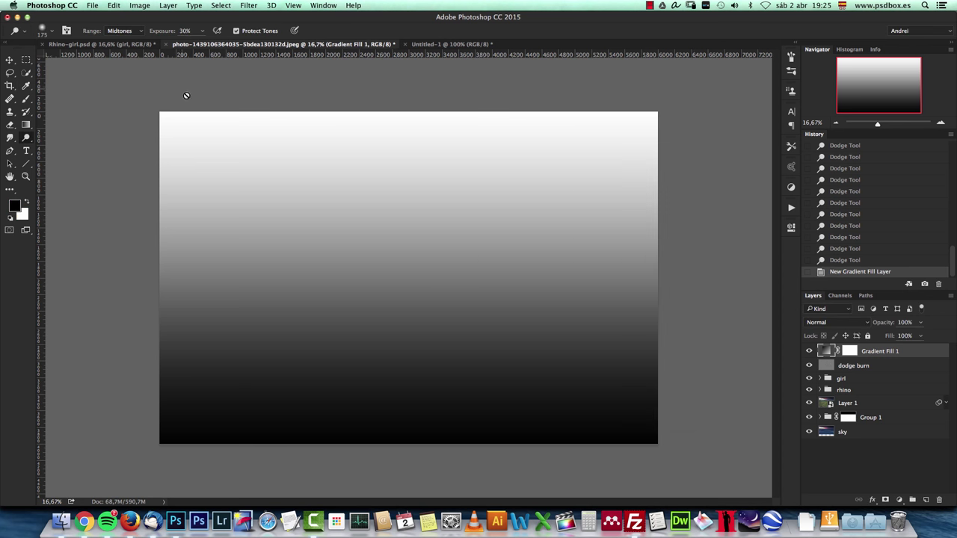
# Change the gradient fill layer's gradient to the Foreground to Transparent preset.
pyautogui.doubleClick(827, 351)
pyautogui.click(664, 183)
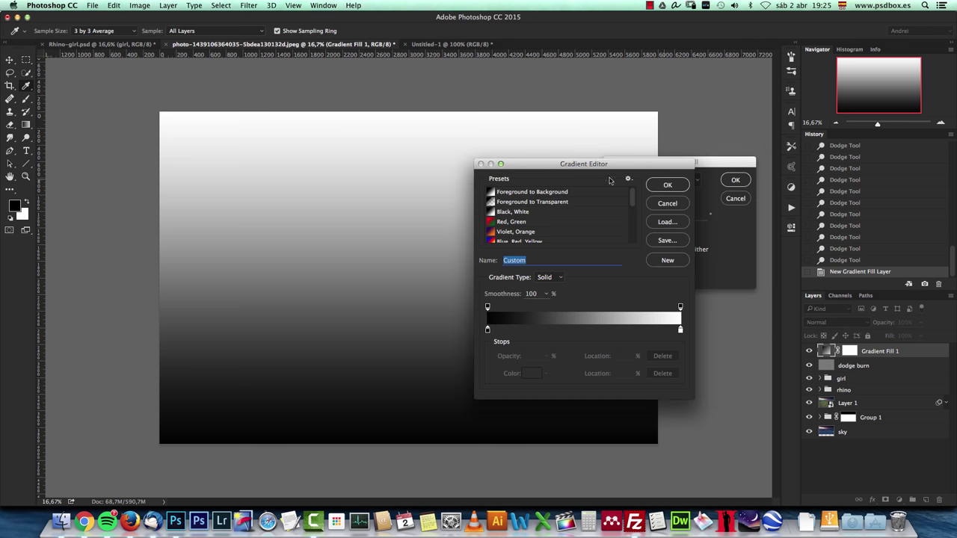
pyautogui.click(496, 203)
pyautogui.click(672, 186)
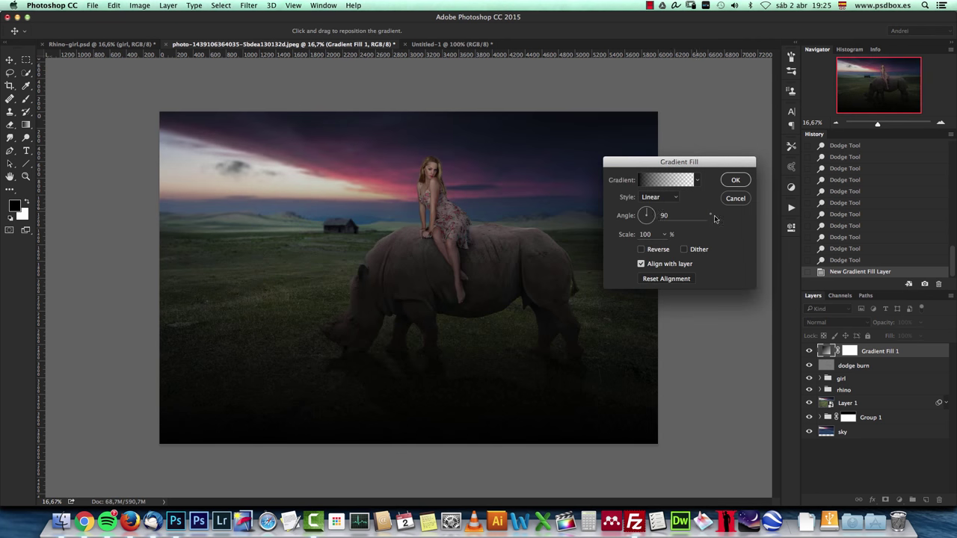
# Make the gradient fill a reversed Radial vignette with a 420% scale, positioned around the girl and rhino.
pyautogui.click(655, 197)
pyautogui.click(665, 207)
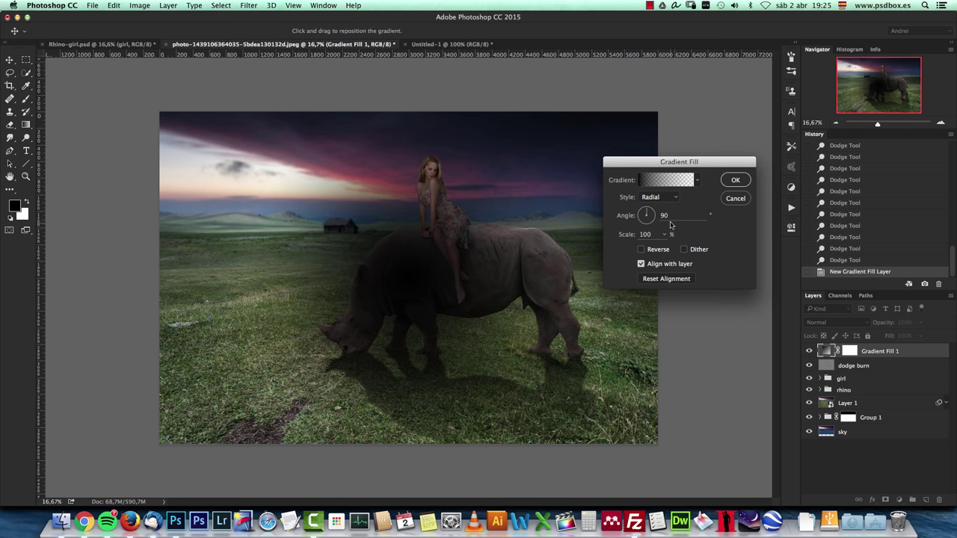
pyautogui.click(641, 249)
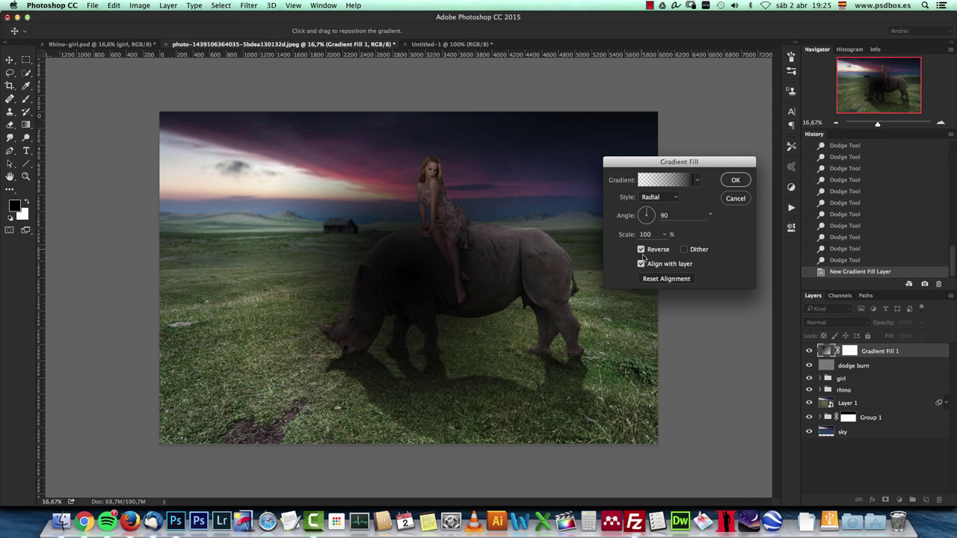
pyautogui.moveTo(443, 277); pyautogui.dragTo(397, 252)
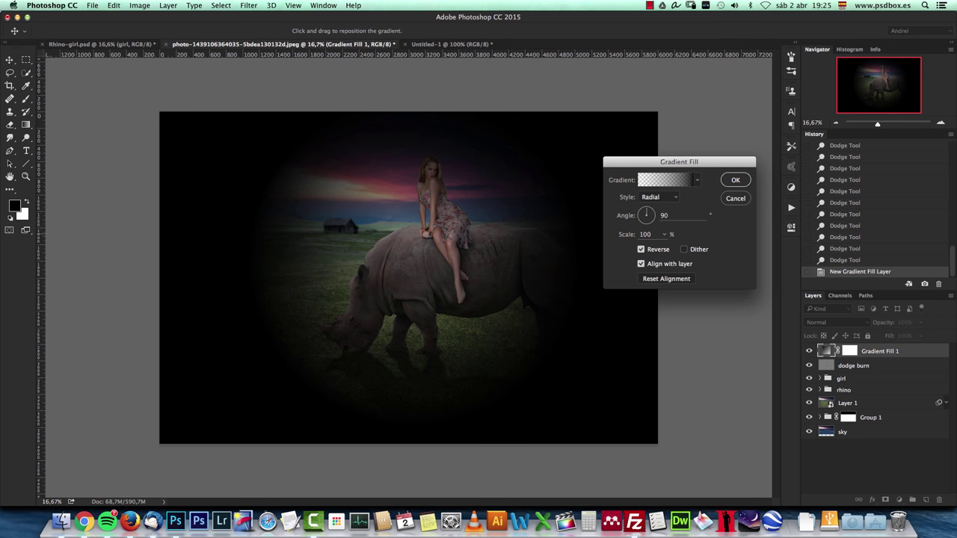
pyautogui.write('420')
pyautogui.moveTo(465, 238); pyautogui.dragTo(495, 264)
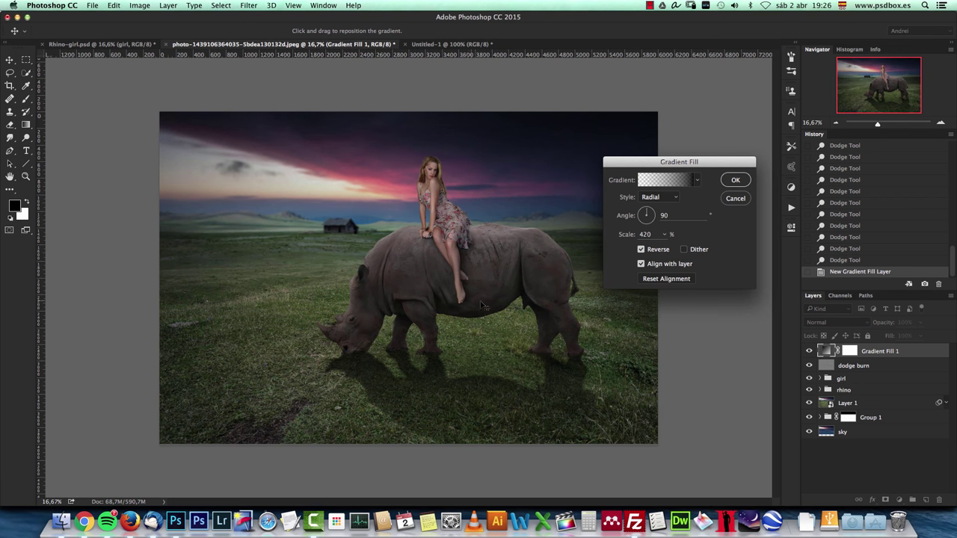
pyautogui.click(735, 180)
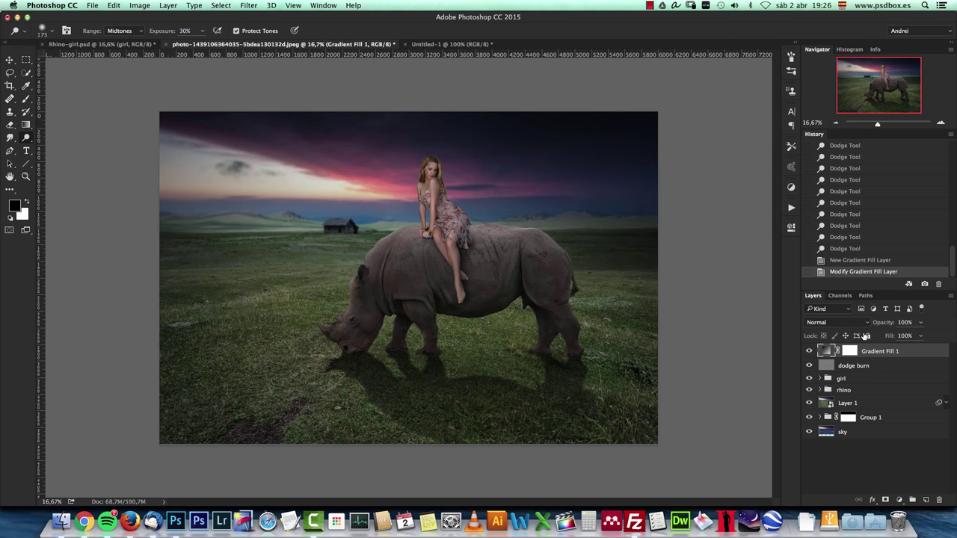
# Set the gradient fill layer's blend mode to Multiply.
pyautogui.click(833, 323)
pyautogui.click(794, 357)
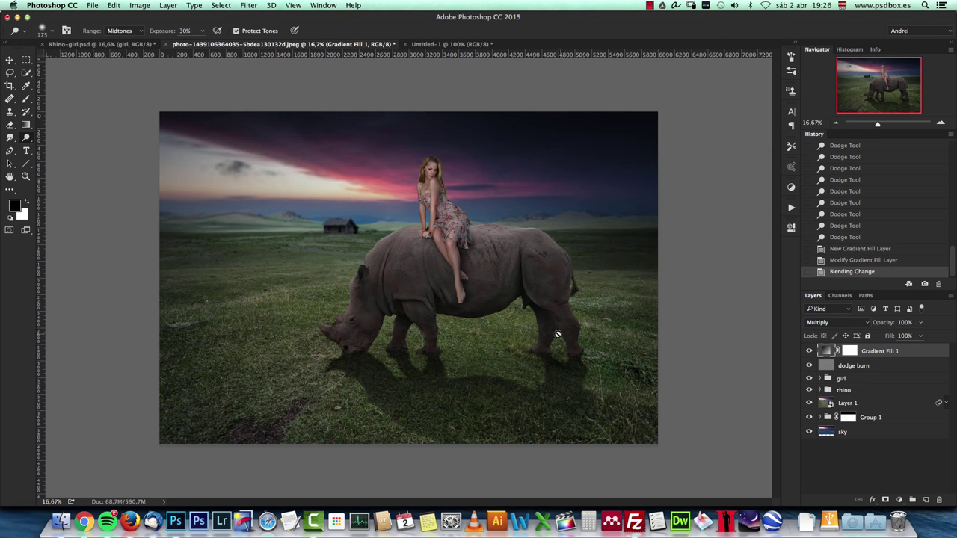
pyautogui.click(495, 280)
pyautogui.click(506, 180)
# Reopen the gradient fill settings and reposition the vignette's centre around the girl and the rhino's back.
pyautogui.doubleClick(826, 351)
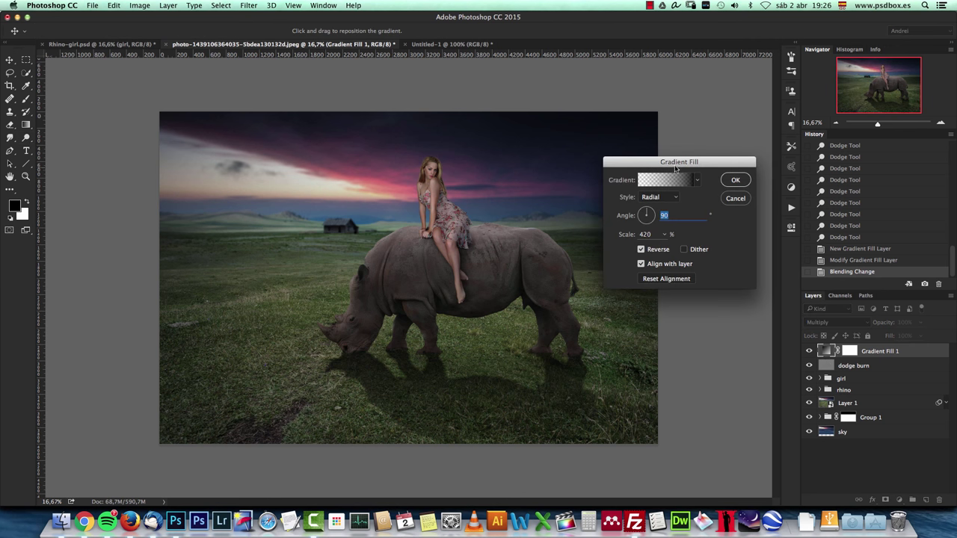
pyautogui.moveTo(681, 160); pyautogui.dragTo(701, 158)
pyautogui.moveTo(519, 303); pyautogui.dragTo(432, 188)
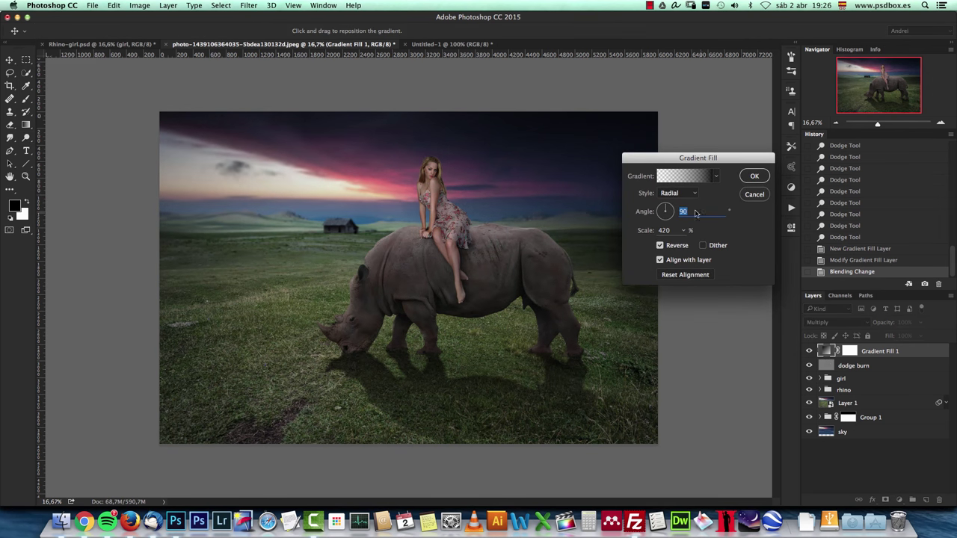
pyautogui.click(684, 176)
pyautogui.click(667, 186)
pyautogui.moveTo(464, 231); pyautogui.dragTo(489, 235)
# Move the vignette gradient's transparent opacity stop to a 76% location.
pyautogui.click(687, 177)
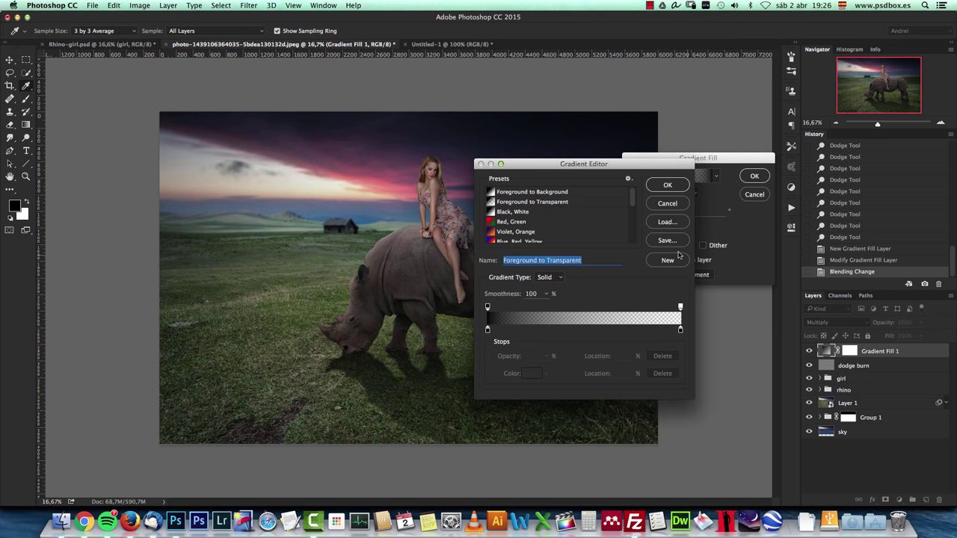
pyautogui.click(680, 329)
pyautogui.moveTo(680, 307); pyautogui.dragTo(633, 313)
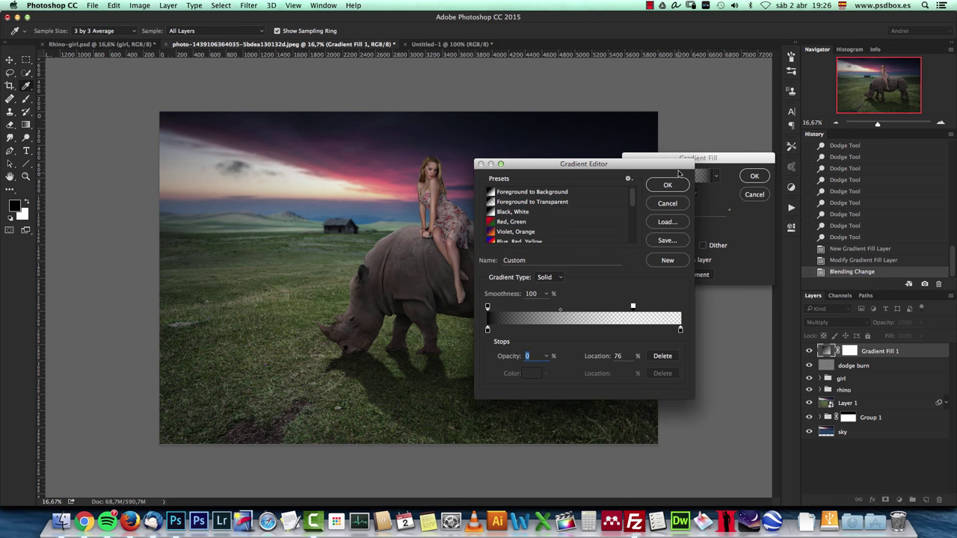
pyautogui.click(667, 185)
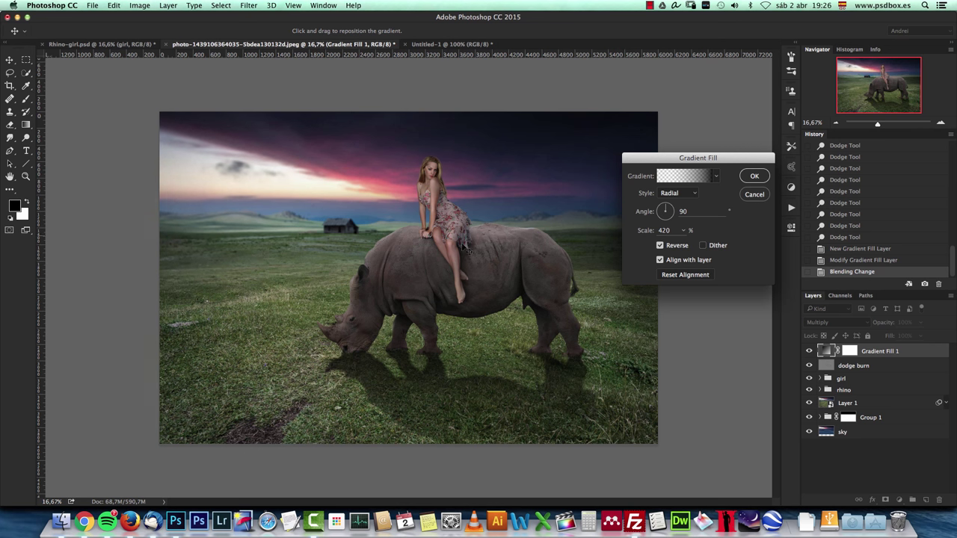
# Set the radial vignette's scale to 400% and apply the gradient fill settings.
pyautogui.press('Tab')
pyautogui.write('400')
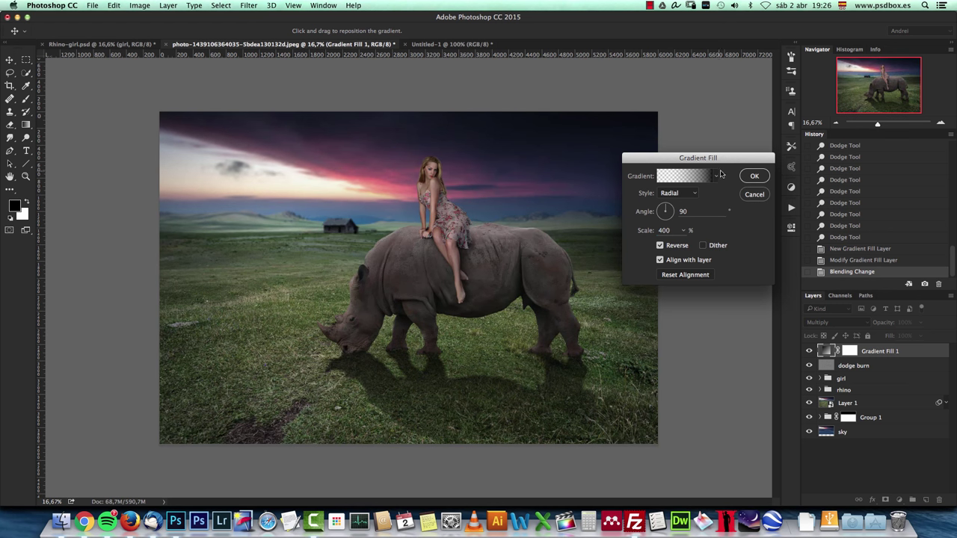
pyautogui.click(755, 176)
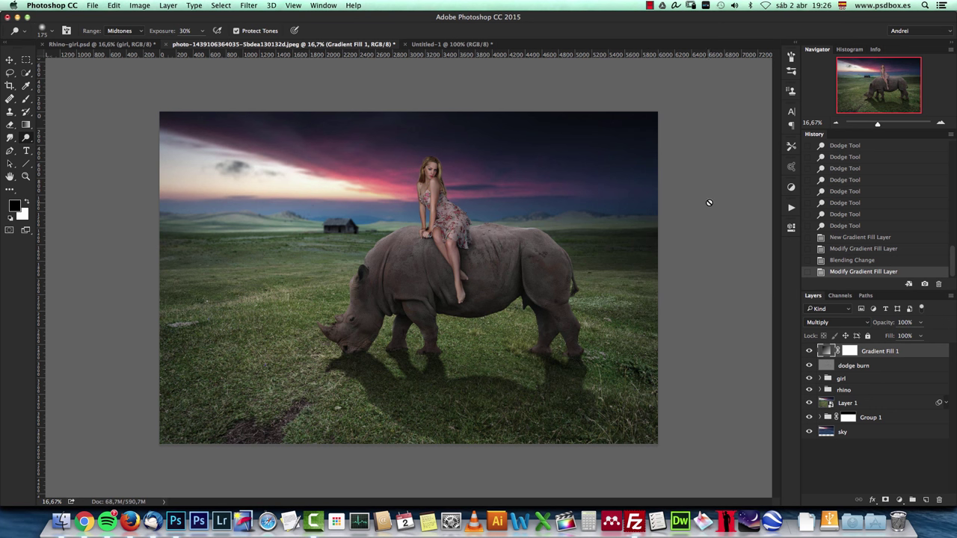
pyautogui.click(598, 260)
pyautogui.press('Escape')
# Add a Color Lookup adjustment layer using the DropBlues.3DL file and reduce its opacity.
pyautogui.click(899, 500)
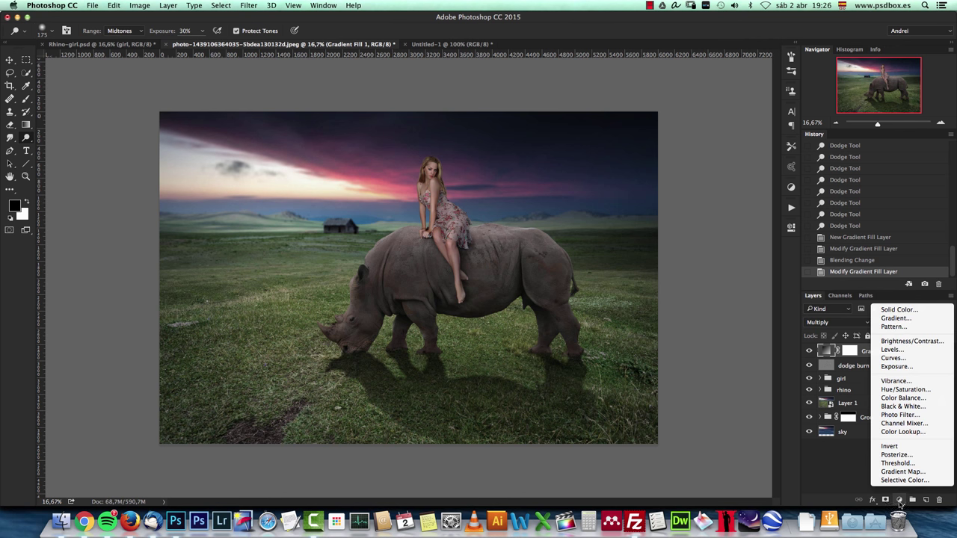
pyautogui.click(910, 432)
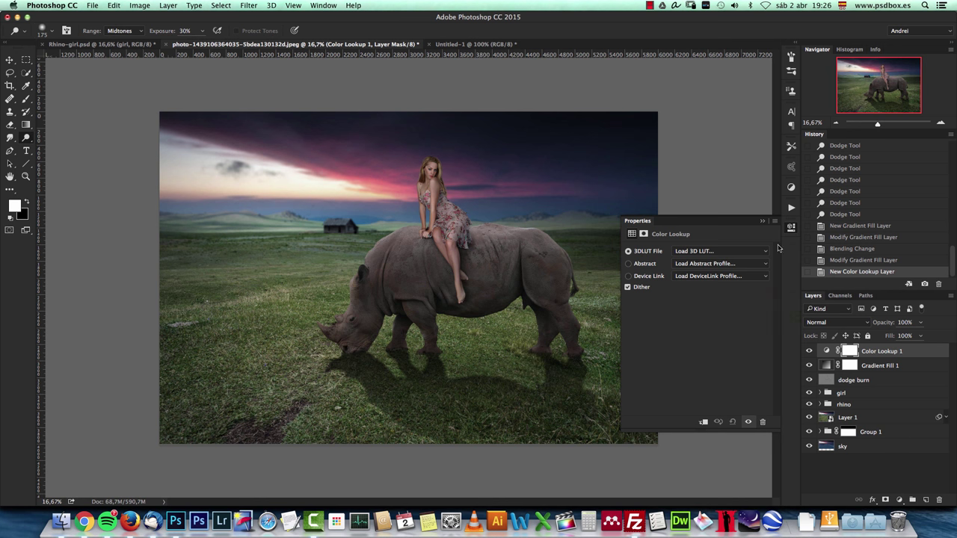
pyautogui.click(724, 253)
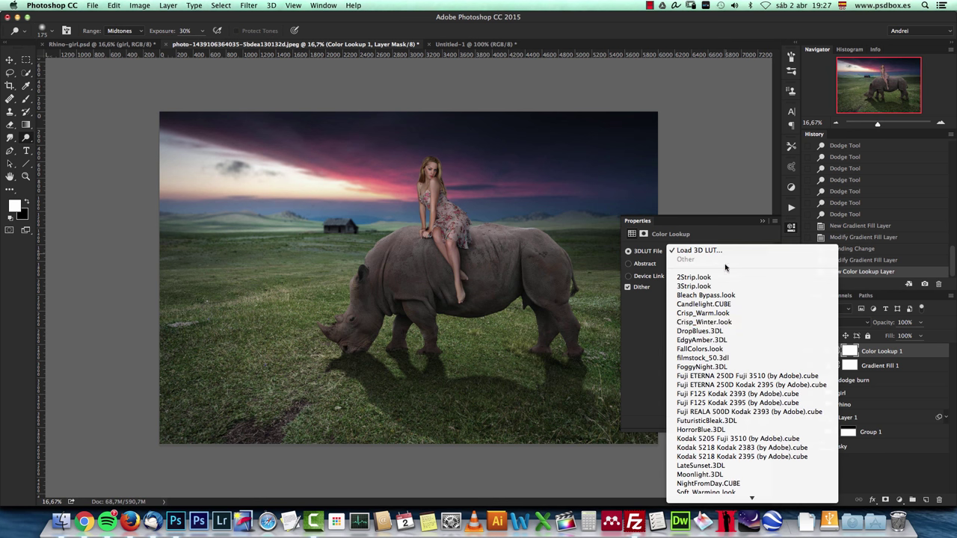
pyautogui.click(718, 331)
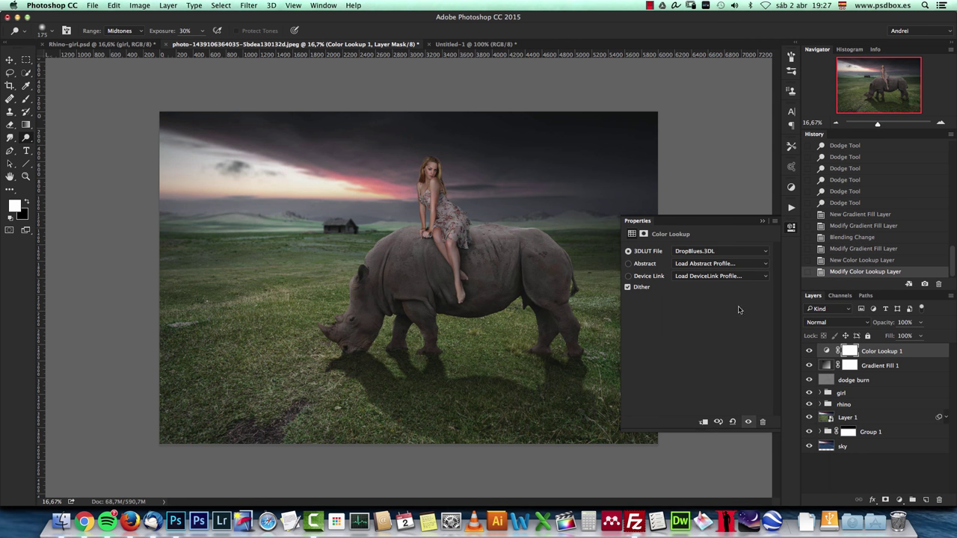
pyautogui.click(919, 322)
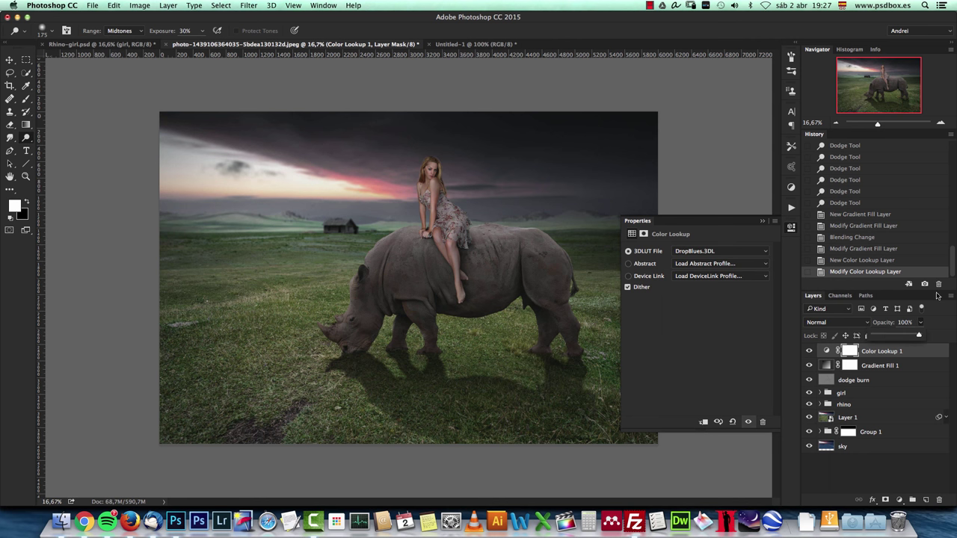
pyautogui.moveTo(919, 335); pyautogui.dragTo(897, 335)
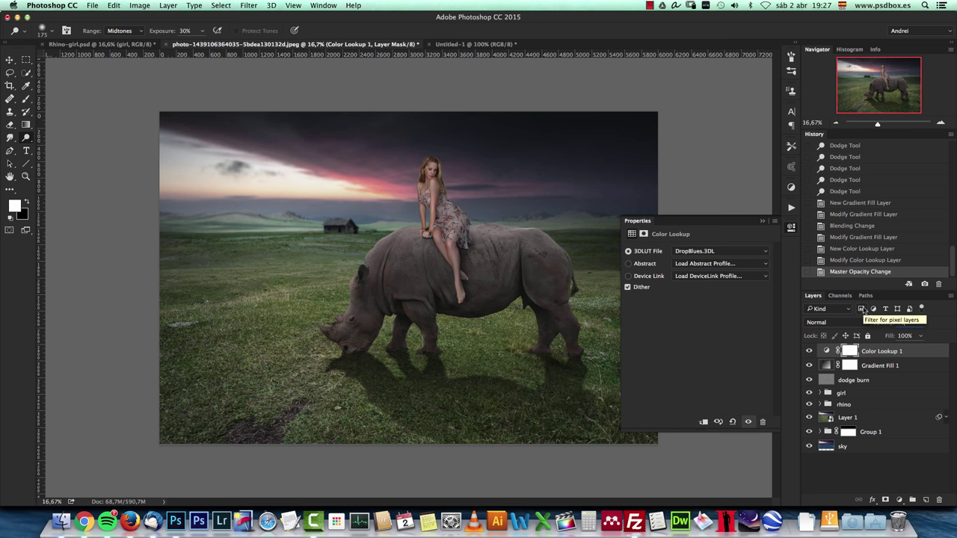
# Add a Curves adjustment layer and raise the Blue channel's black point to an output of 14.
pyautogui.click(899, 500)
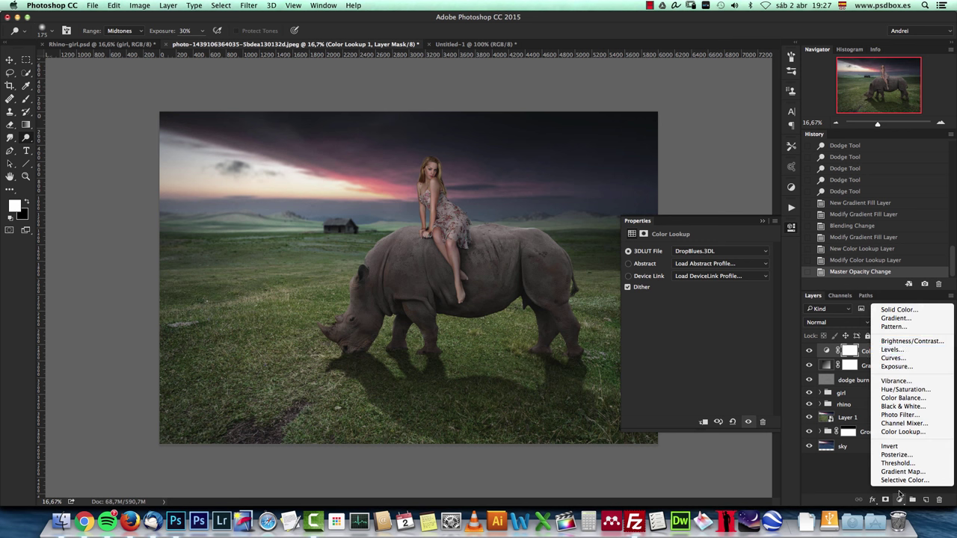
pyautogui.click(891, 357)
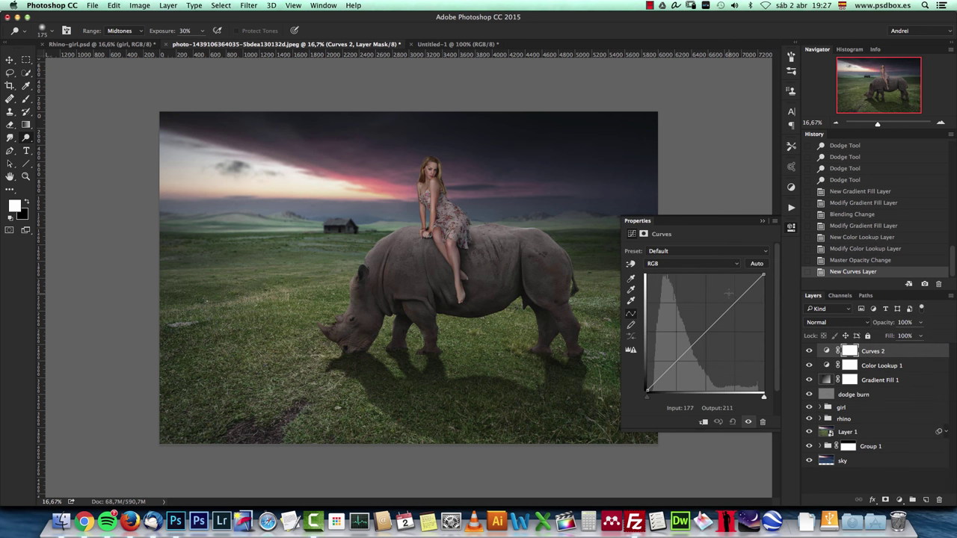
pyautogui.click(694, 263)
pyautogui.click(672, 262)
pyautogui.click(688, 263)
pyautogui.click(658, 292)
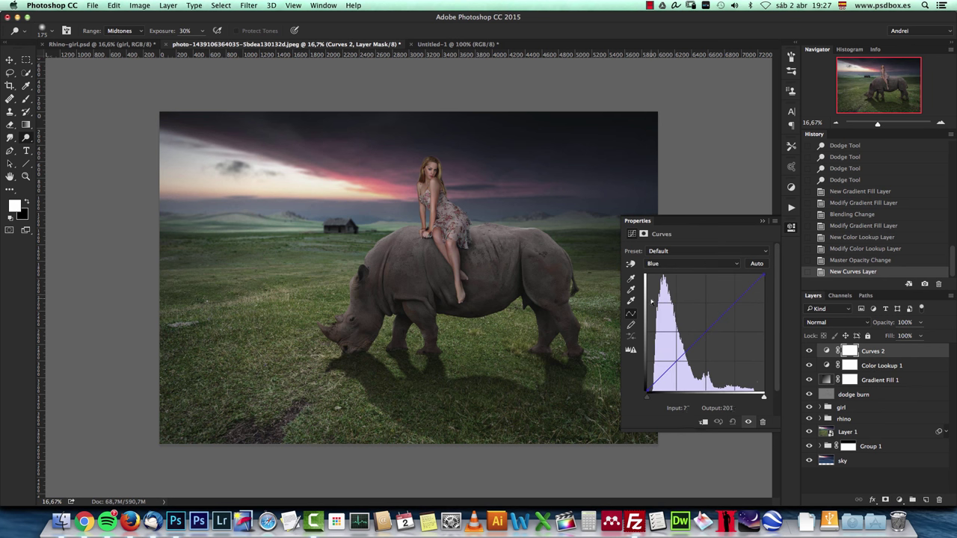
pyautogui.moveTo(763, 276); pyautogui.dragTo(755, 278)
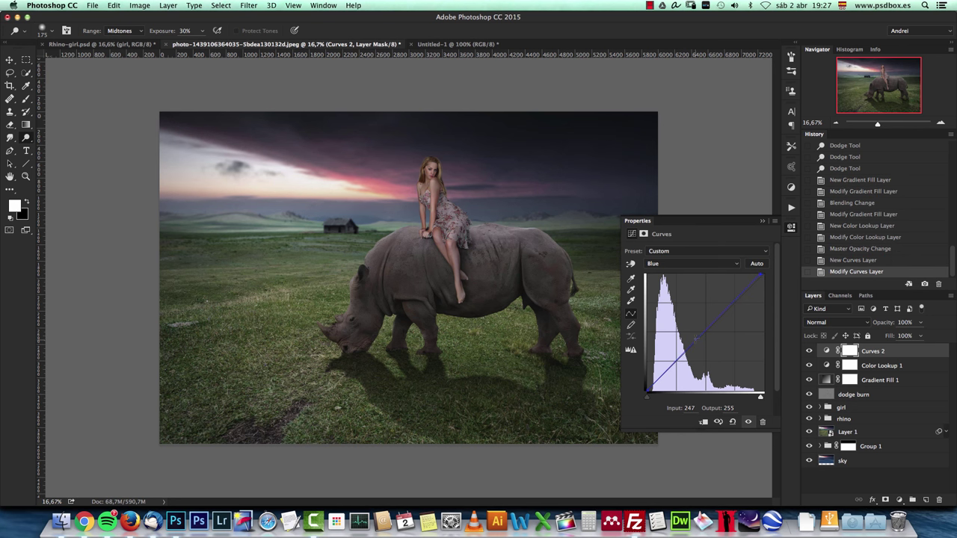
pyautogui.moveTo(760, 276); pyautogui.dragTo(770, 273)
pyautogui.click(648, 388)
pyautogui.write('14')
pyautogui.press('Return')
# Add a Blue curve point at input 202, output 179, and set the Blue white point's output to 229.
pyautogui.click(702, 333)
pyautogui.click(688, 409)
pyautogui.write('202')
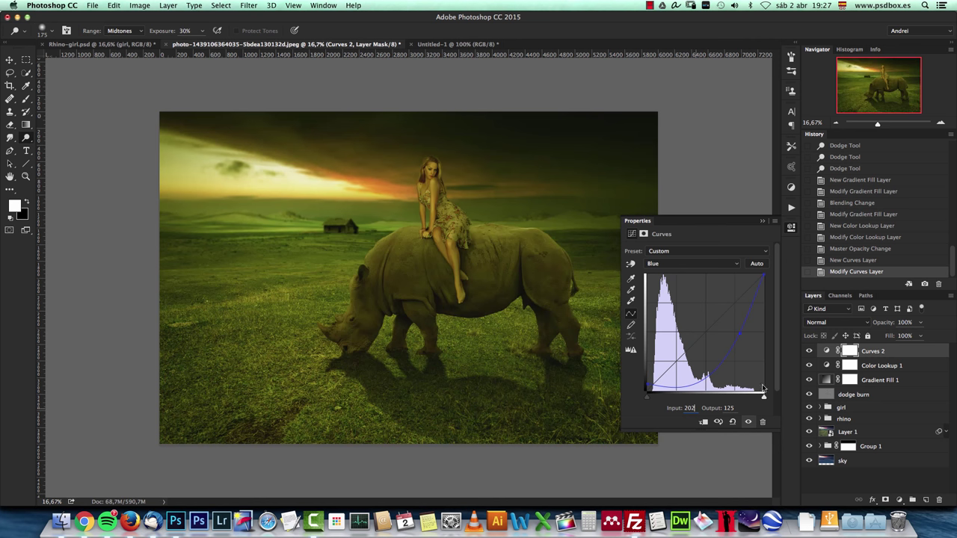
pyautogui.press('Tab')
pyautogui.write('17')
pyautogui.write('9')
pyautogui.click(763, 395)
pyautogui.write('229')
# Add a shadow point to the RGB curve at input 70, output 65.
pyautogui.click(692, 262)
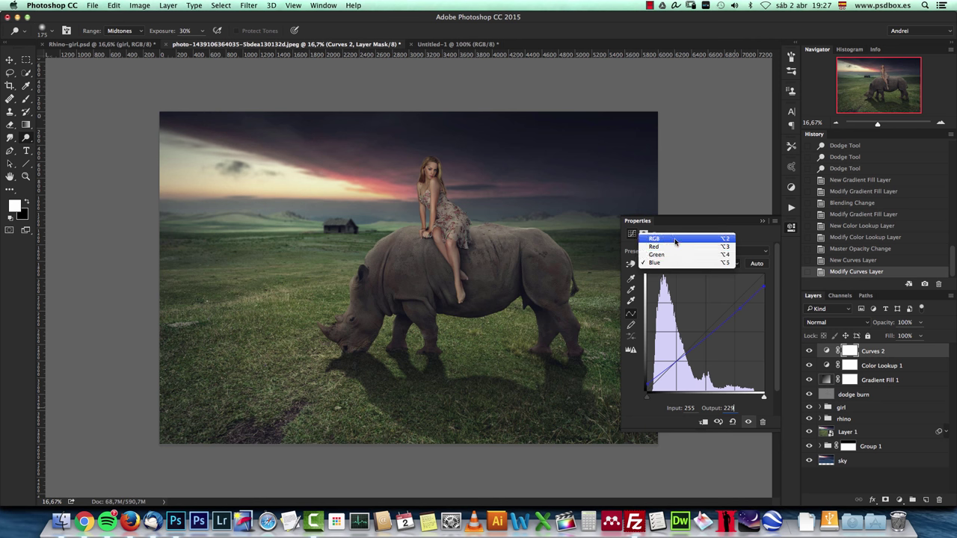
pyautogui.click(675, 239)
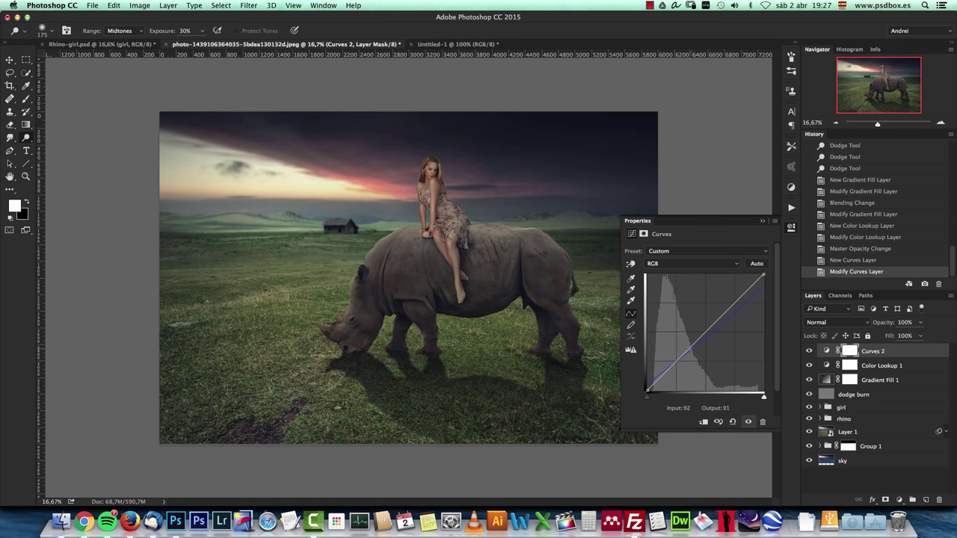
pyautogui.click(673, 364)
pyautogui.click(669, 416)
pyautogui.write('70')
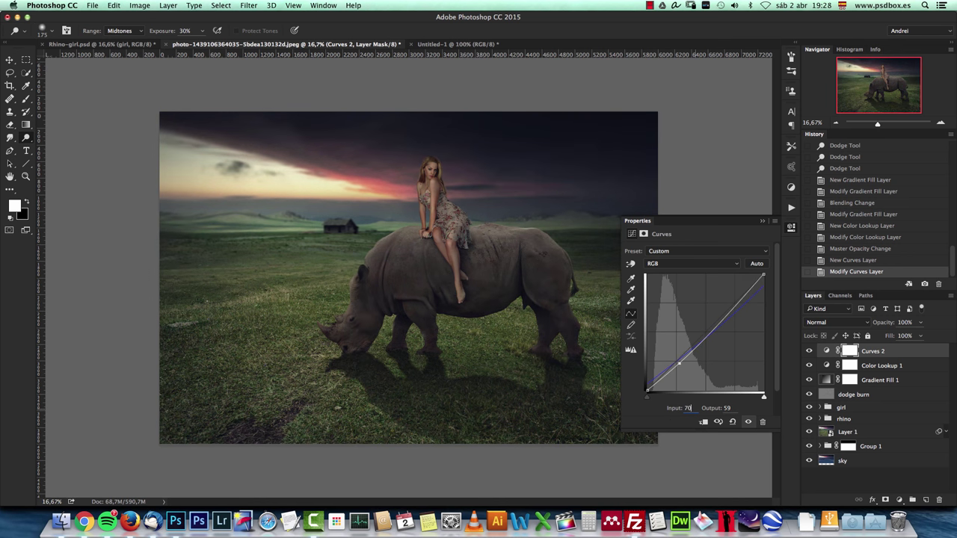
pyautogui.write('65')
# Add a highlight point to the RGB curve at input 196, output 201, and compare the image with and without the Curves layer.
pyautogui.click(738, 301)
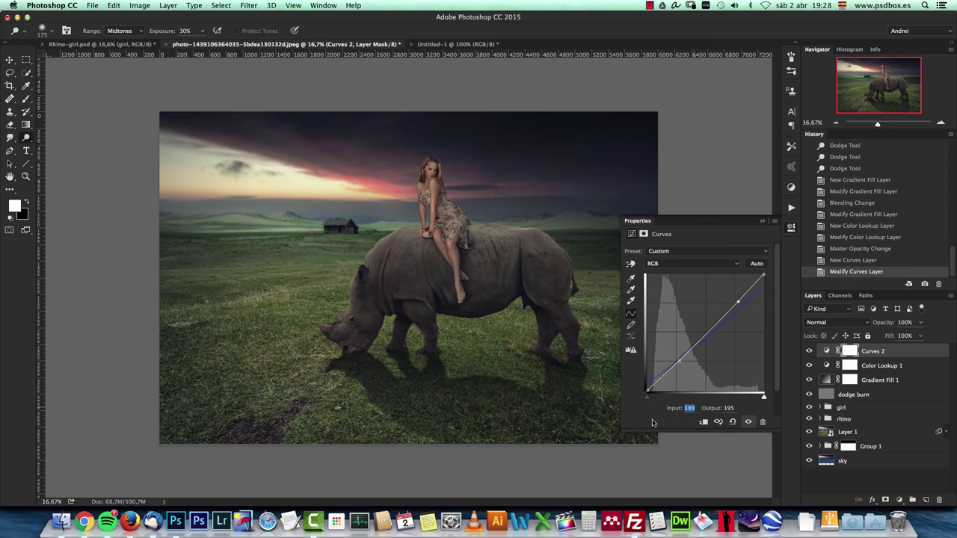
pyautogui.write('196')
pyautogui.press('Tab')
pyautogui.write('201')
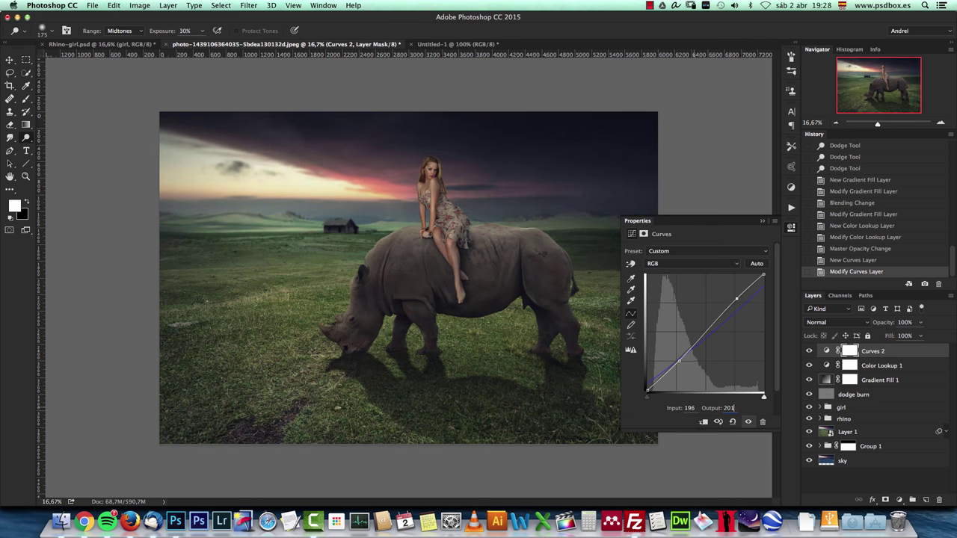
pyautogui.click(759, 222)
pyautogui.click(809, 350)
pyautogui.click(809, 350)
pyautogui.click(808, 351)
pyautogui.click(808, 351)
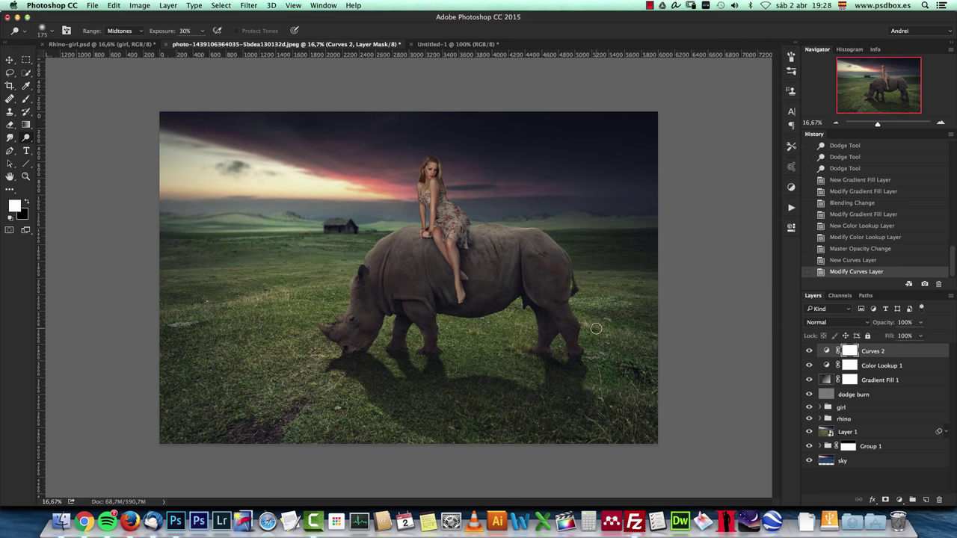
# Add a Gradient Map adjustment layer using the Gold-Copper preset from the Photographic Toning set.
pyautogui.click(898, 500)
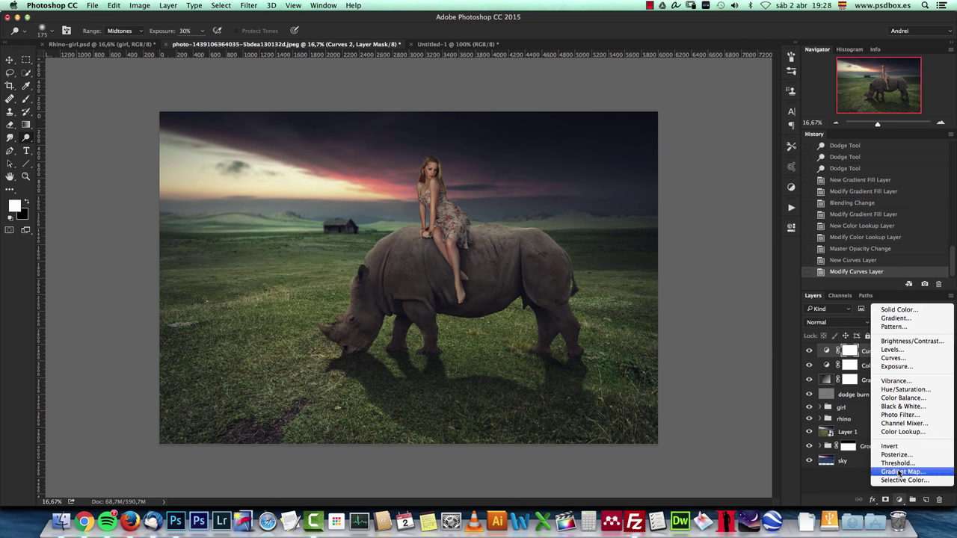
pyautogui.click(900, 473)
pyautogui.click(753, 258)
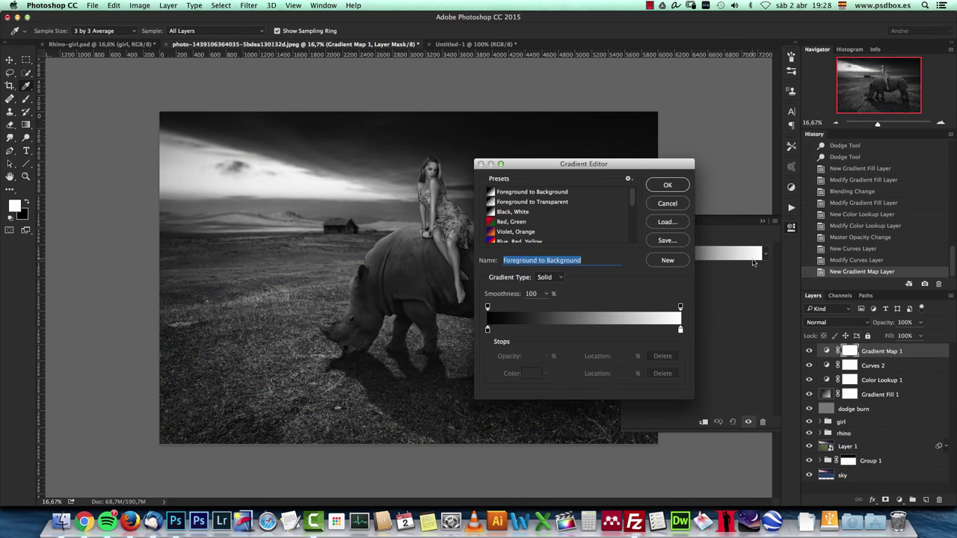
pyautogui.click(628, 179)
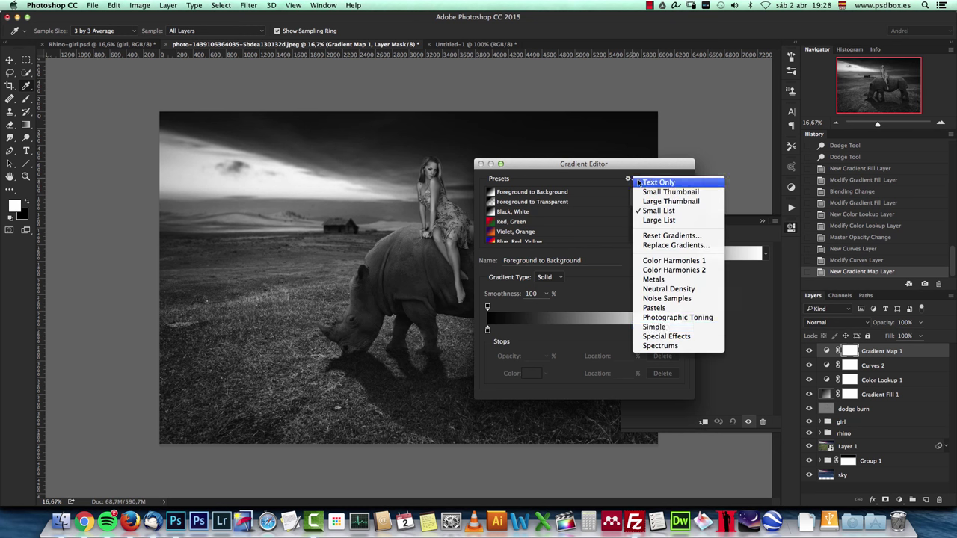
pyautogui.click(695, 317)
pyautogui.click(556, 177)
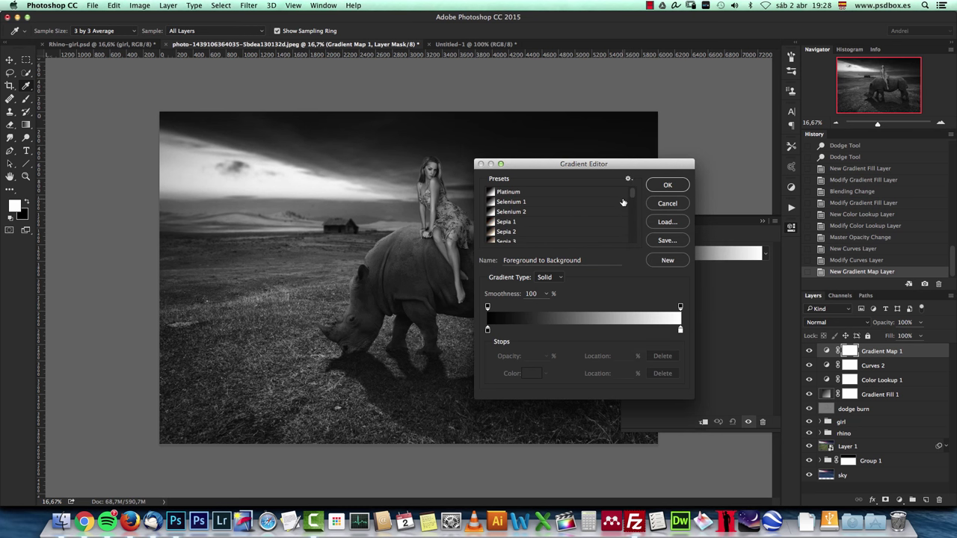
pyautogui.moveTo(632, 196); pyautogui.dragTo(634, 232)
pyautogui.click(511, 223)
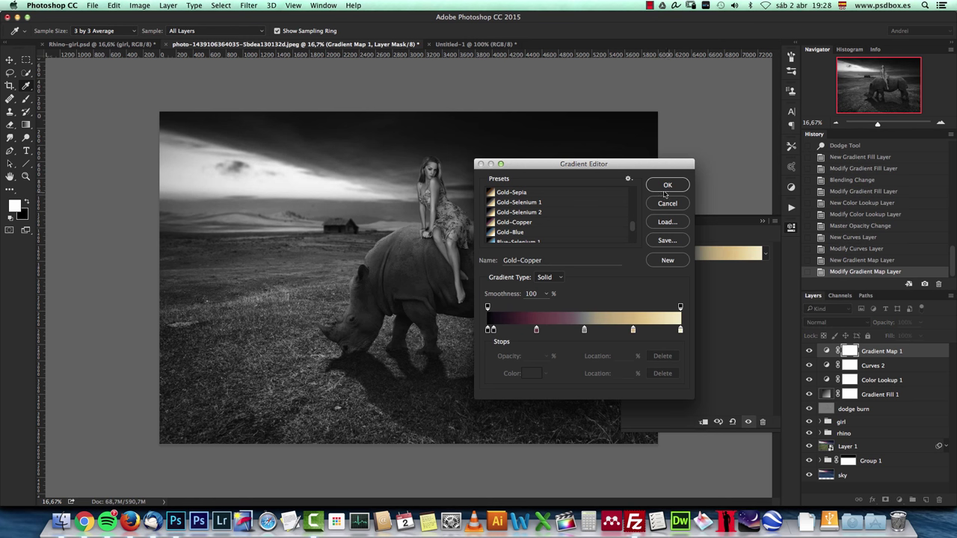
pyautogui.click(669, 185)
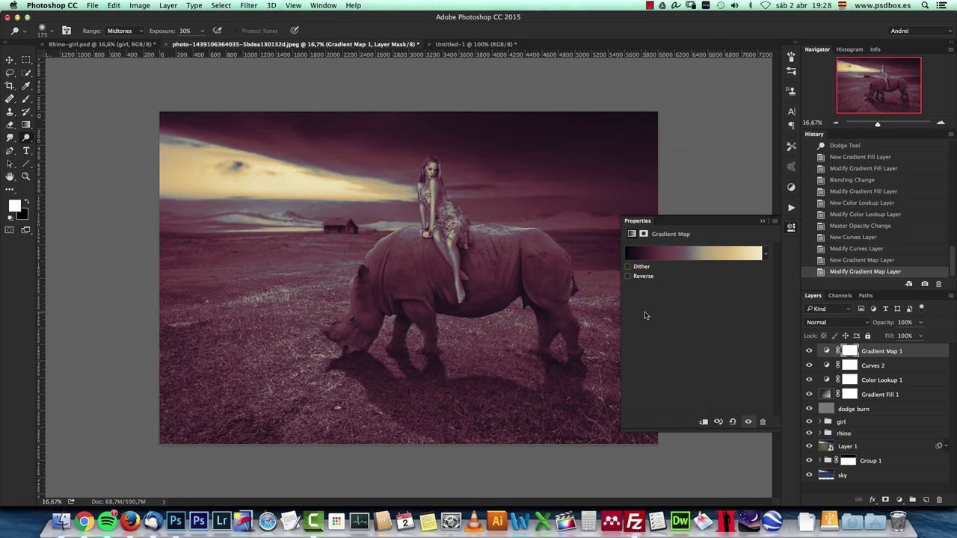
# Set the Gradient Map layer to Soft Light blending at 15% opacity.
pyautogui.click(845, 324)
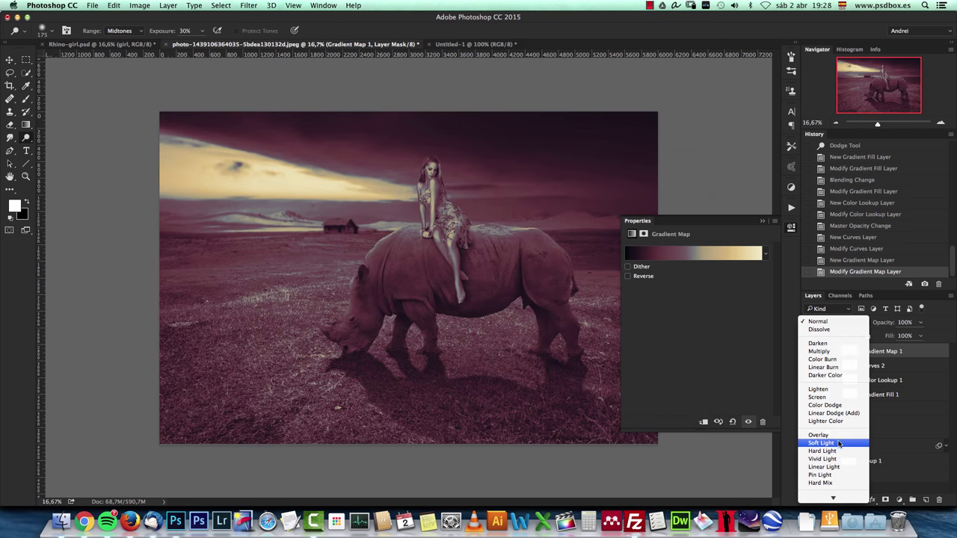
pyautogui.click(838, 443)
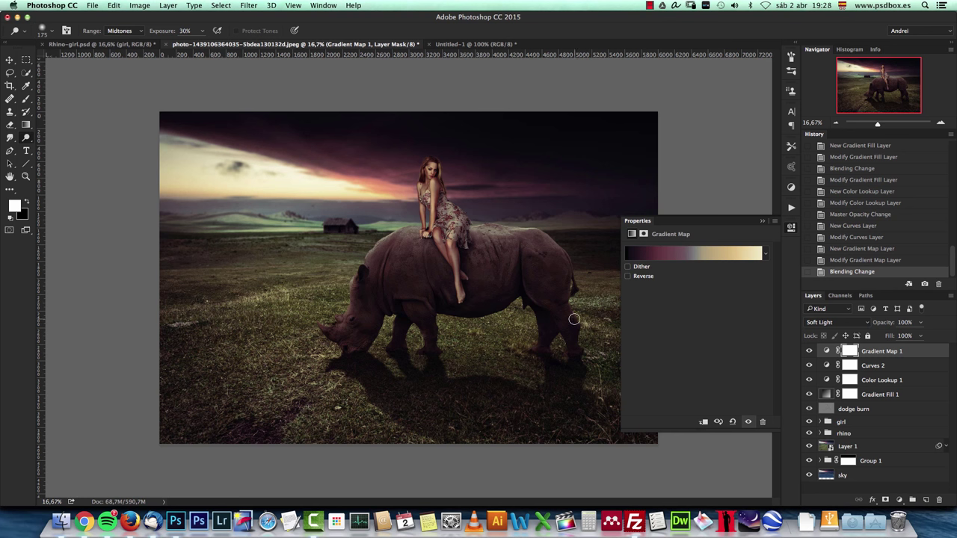
pyautogui.click(885, 327)
pyautogui.write('15')
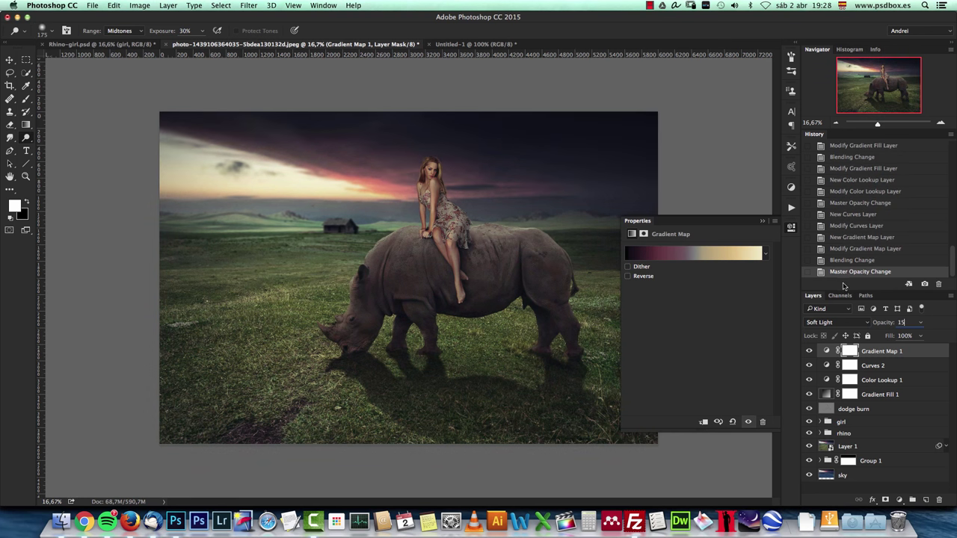
pyautogui.click(761, 220)
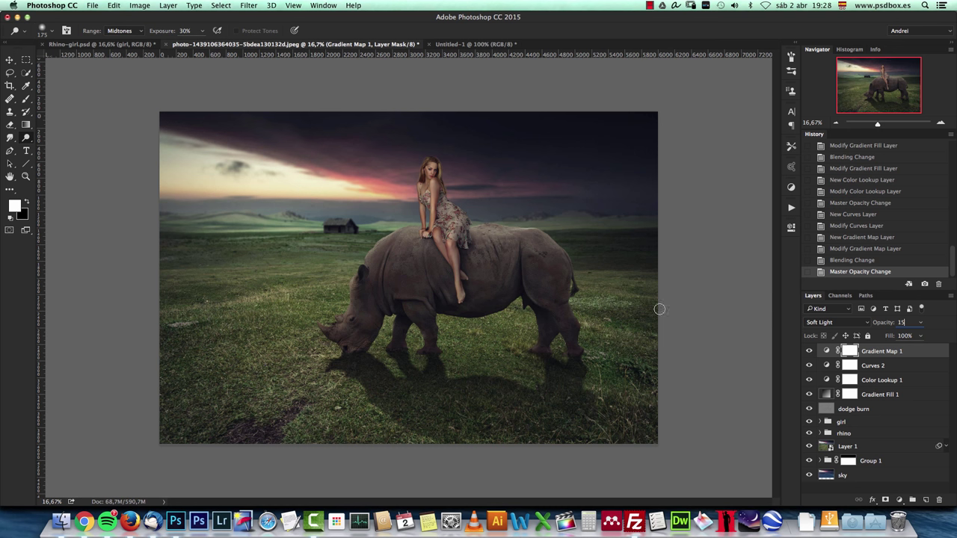
# Add a Channel Mixer adjustment layer and set its Blue output to Red -12%, Green +12% and Blue +92%.
pyautogui.click(900, 499)
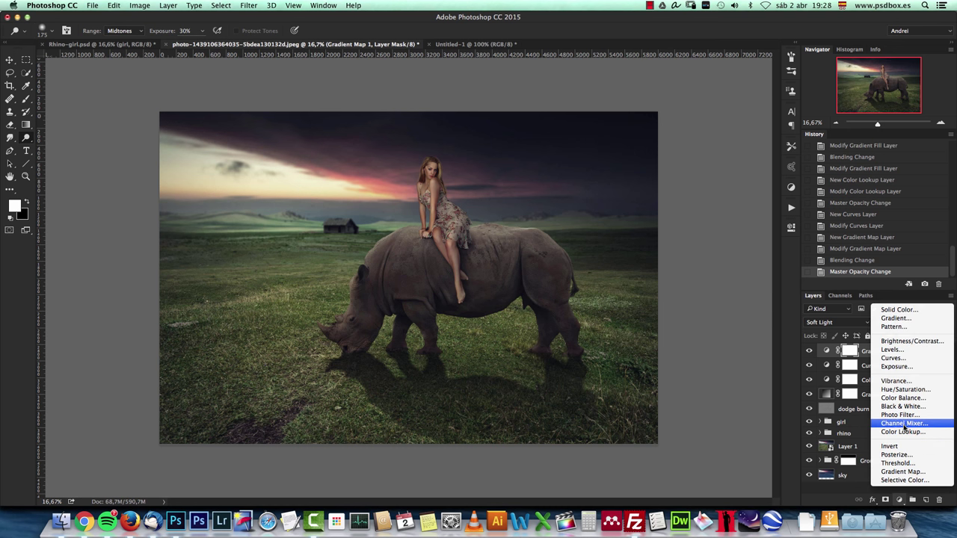
pyautogui.click(903, 424)
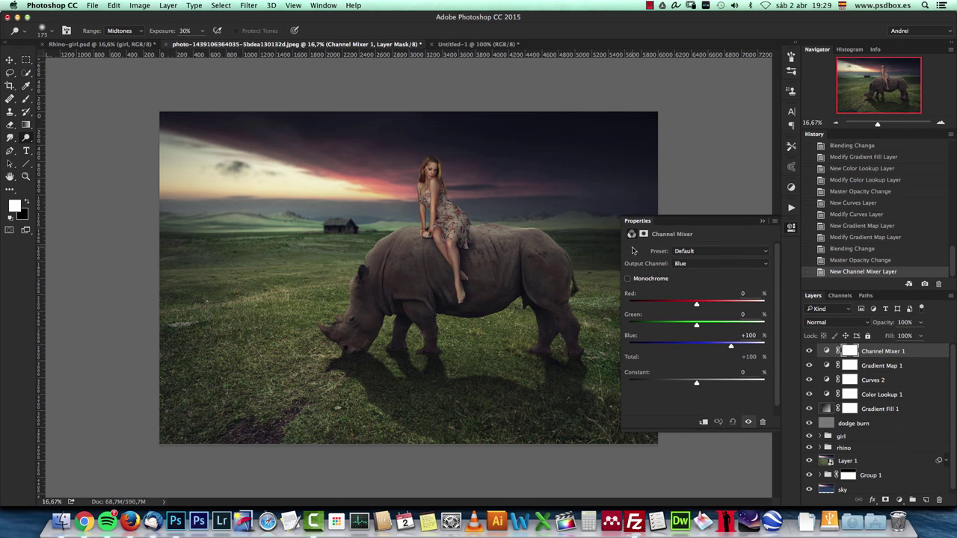
pyautogui.click(698, 254)
pyautogui.click(698, 254)
pyautogui.click(695, 264)
pyautogui.click(691, 245)
pyautogui.click(689, 264)
pyautogui.click(691, 287)
pyautogui.click(743, 293)
pyautogui.write('-12')
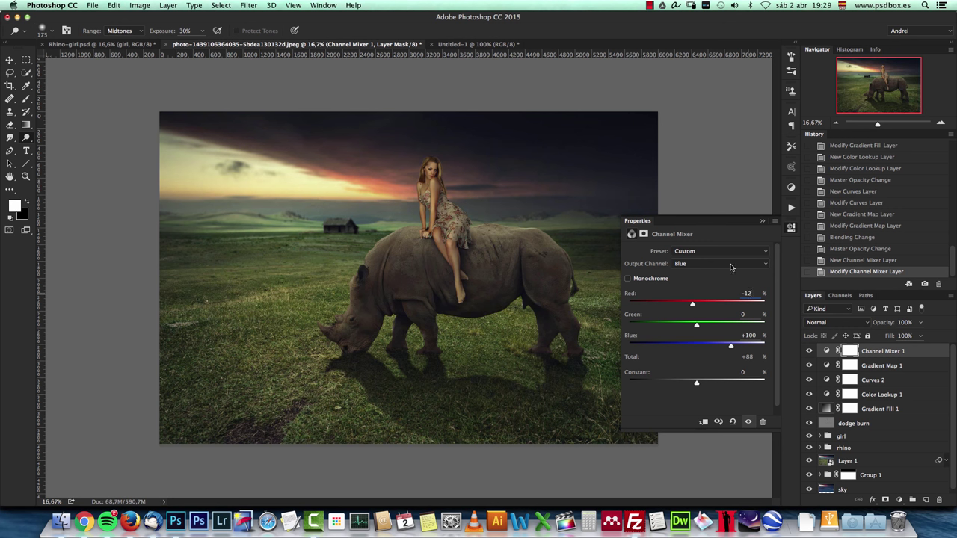
pyautogui.write('1')
pyautogui.press('Tab')
pyautogui.write('92')
# Set the Blue contribution to -9% in the Channel Mixer's Green output channel.
pyautogui.click(695, 266)
pyautogui.press('Up')
pyautogui.press('Return')
pyautogui.click(748, 314)
pyautogui.press('Tab')
pyautogui.write('-9')
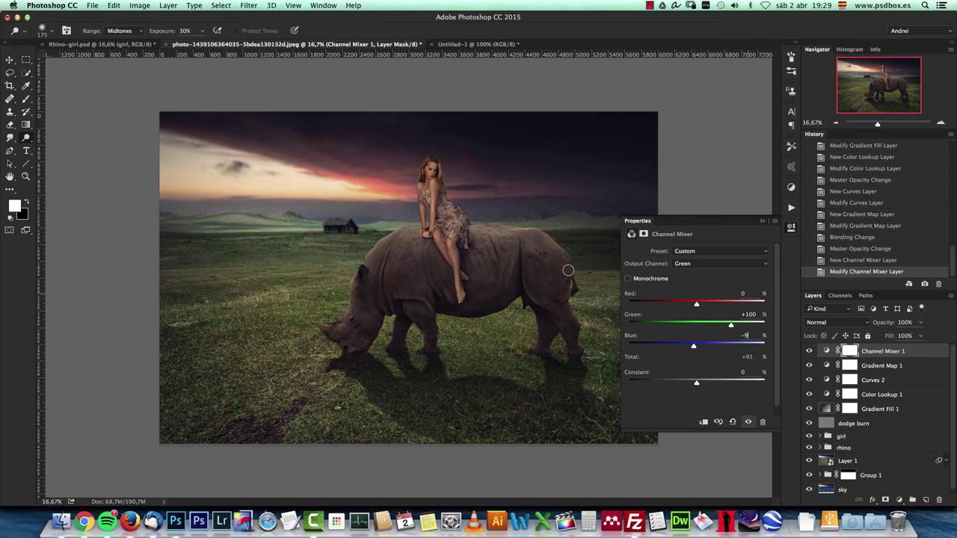
# Set the Channel Mixer's Red output channel to Green +20% and Blue -32%, and compare the image with the layer off and on.
pyautogui.click(707, 264)
pyautogui.click(697, 270)
pyautogui.click(695, 263)
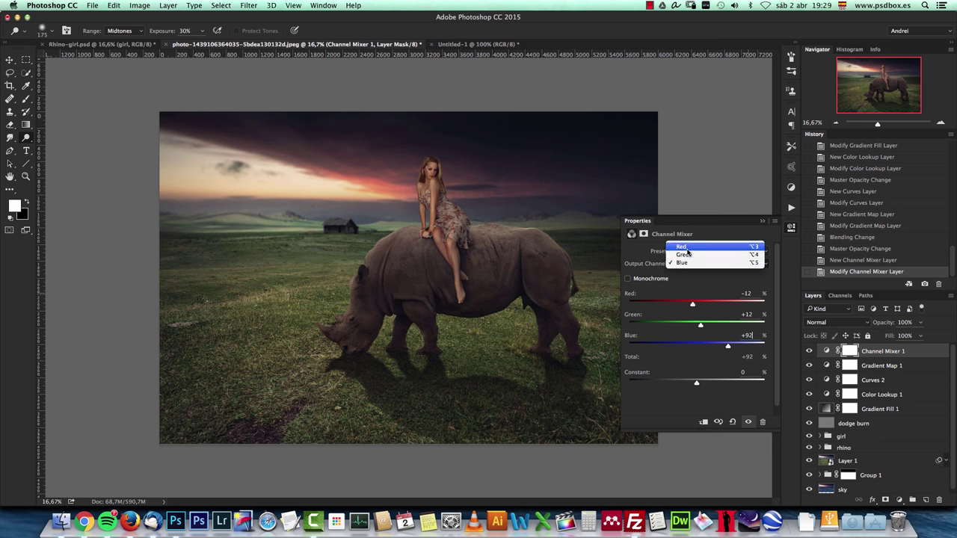
pyautogui.click(691, 258)
pyautogui.hotkey('shift', 'Tab')
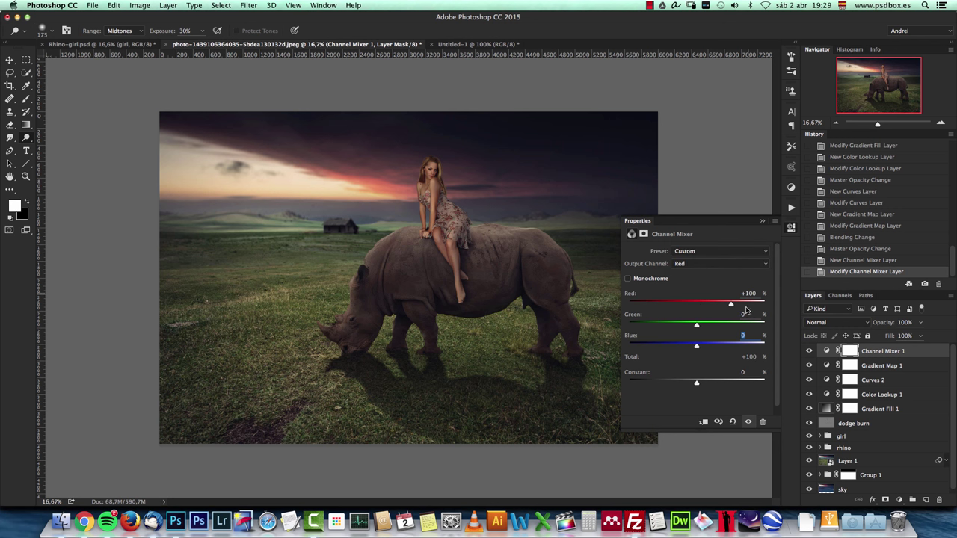
pyautogui.write('20')
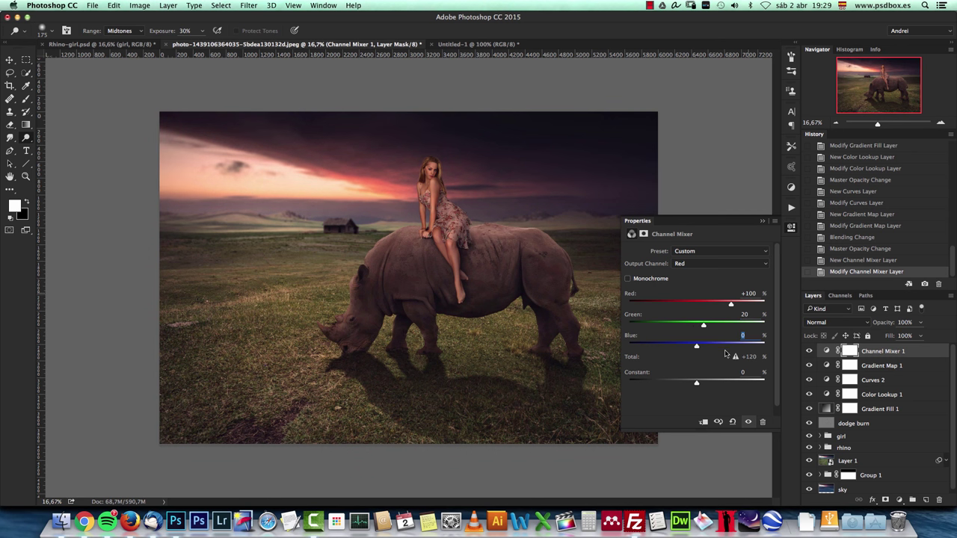
pyautogui.write('-32')
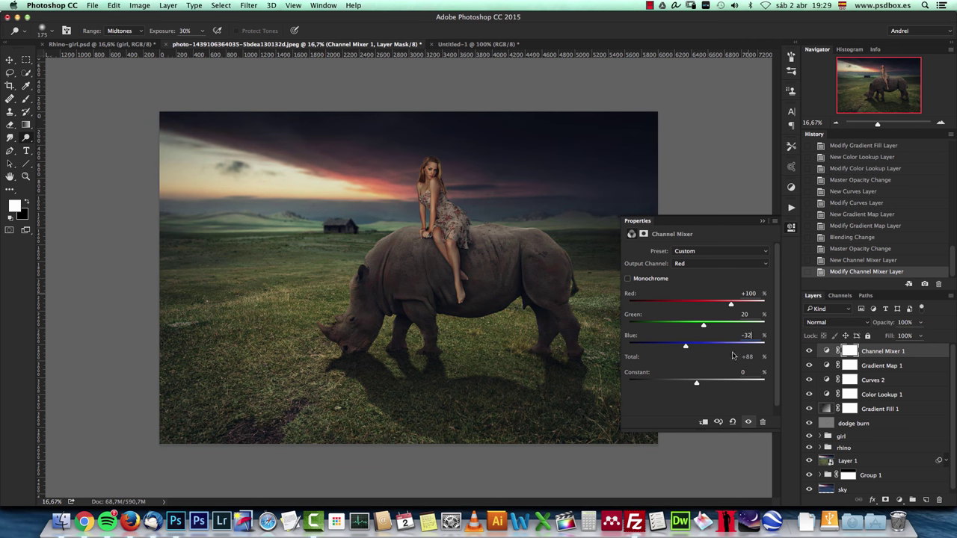
pyautogui.click(809, 351)
pyautogui.click(808, 351)
pyautogui.click(810, 351)
pyautogui.click(809, 350)
pyautogui.click(761, 223)
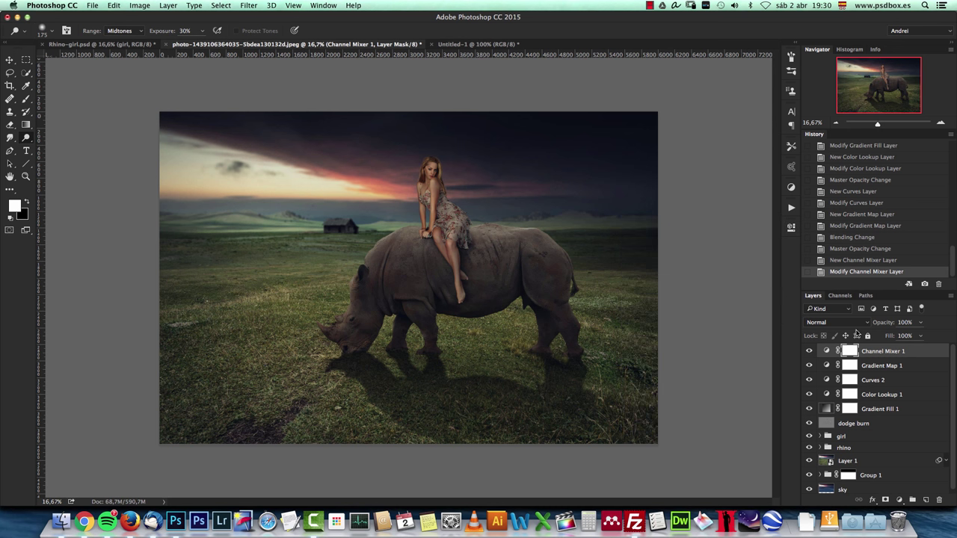
# Add a Curves adjustment layer and set its Blue channel's black point output to 15 and white point output to 223.
pyautogui.click(898, 499)
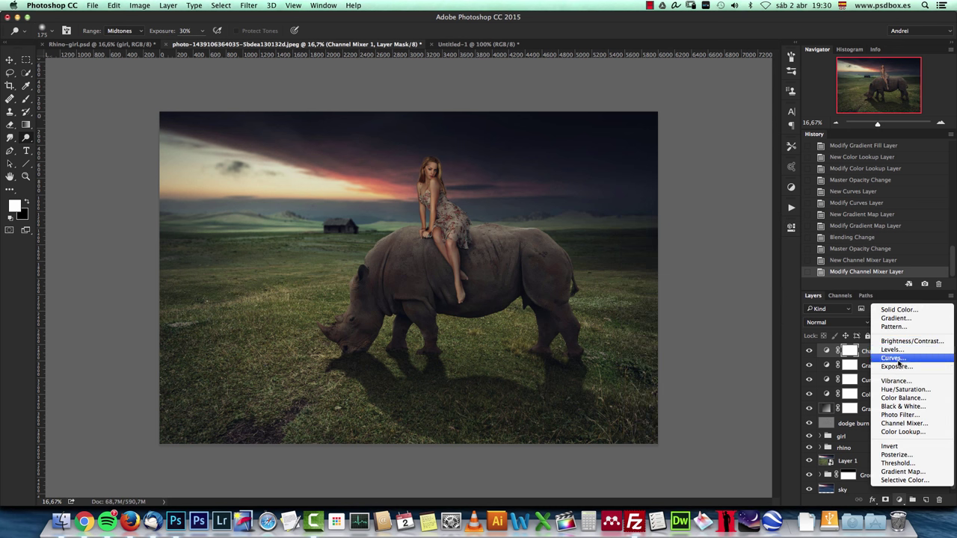
pyautogui.click(892, 358)
pyautogui.click(688, 264)
pyautogui.click(658, 286)
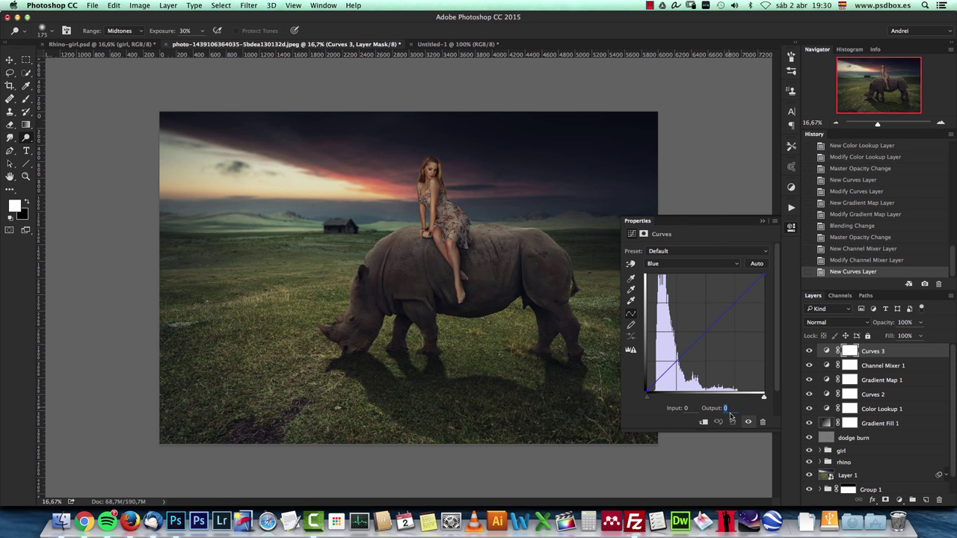
pyautogui.write('15')
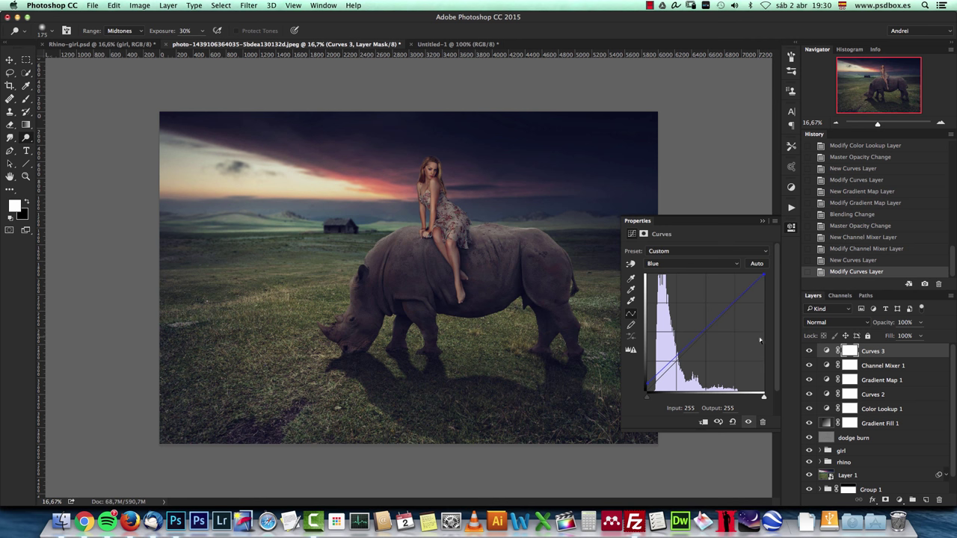
pyautogui.click(764, 395)
pyautogui.write('23')
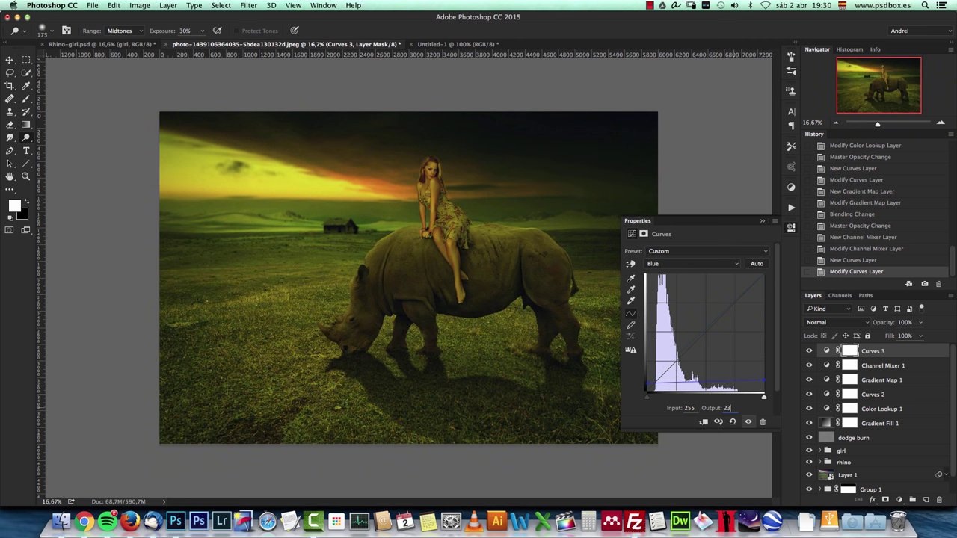
pyautogui.write('23')
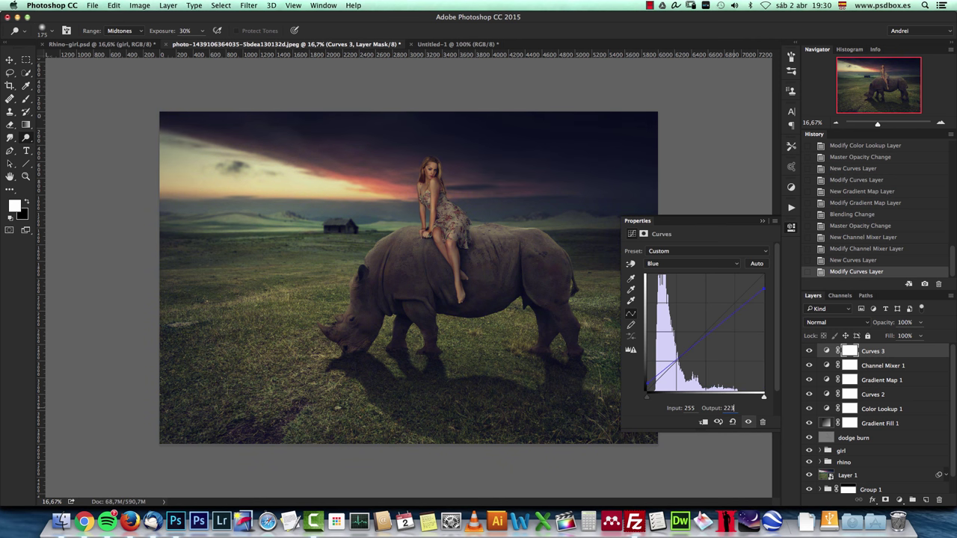
pyautogui.click(763, 222)
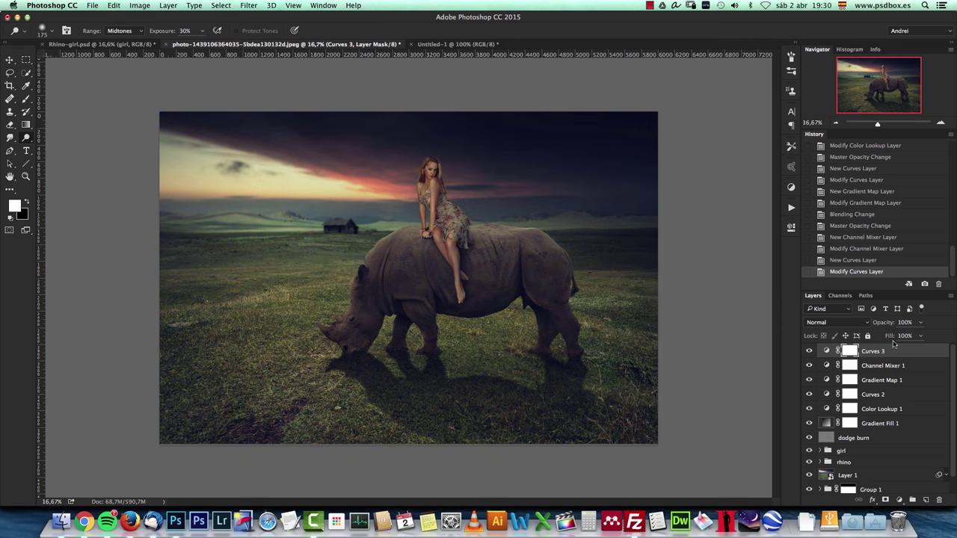
# Reduce the new Curves layer's opacity to 43%.
pyautogui.click(875, 357)
pyautogui.write('4')
pyautogui.press('Return')
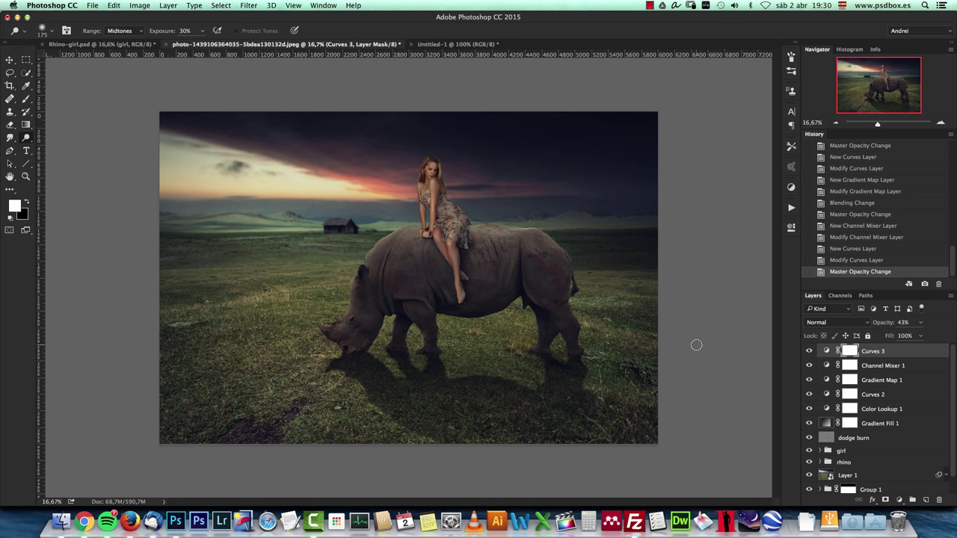
# Add a Color Lookup adjustment layer using the DropBlues.3DL table and set its opacity to 50%.
pyautogui.click(897, 499)
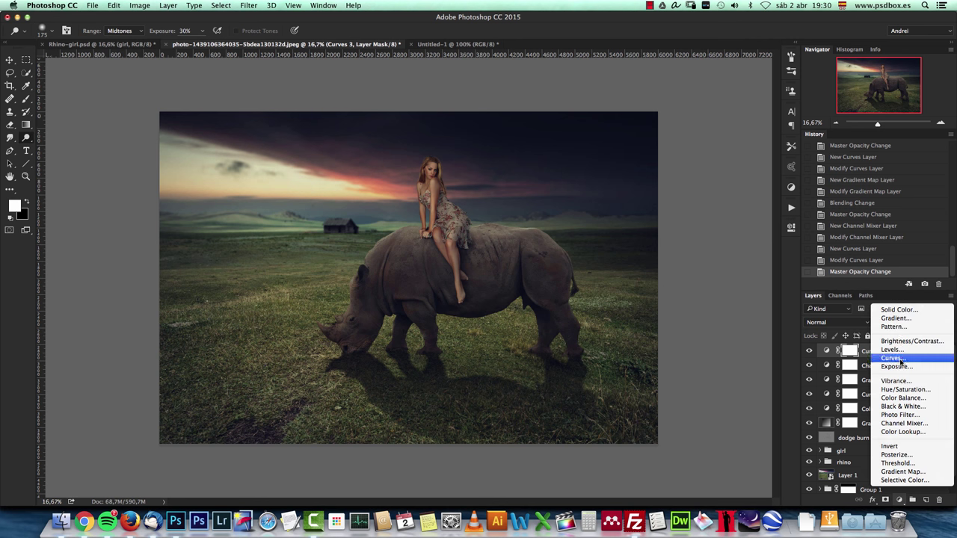
pyautogui.click(903, 432)
pyautogui.click(725, 254)
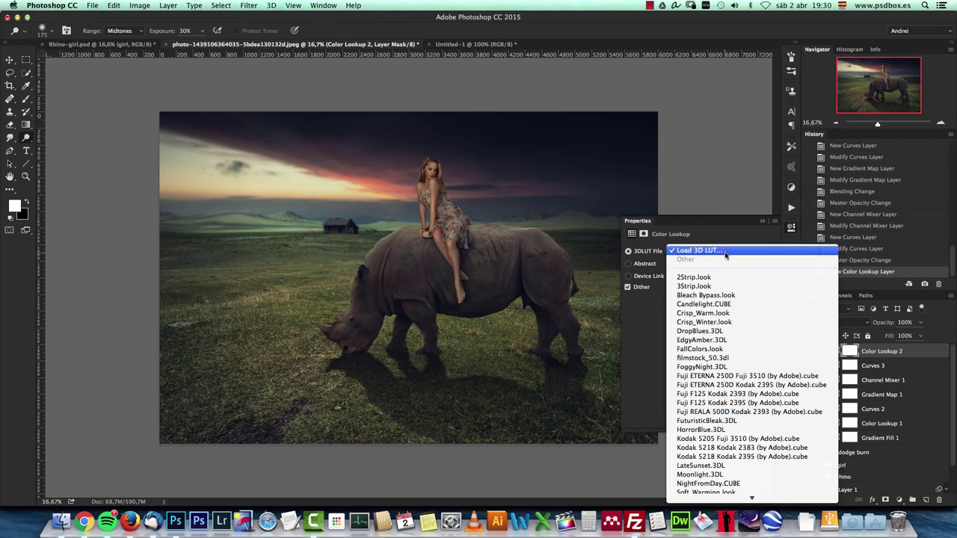
pyautogui.click(727, 331)
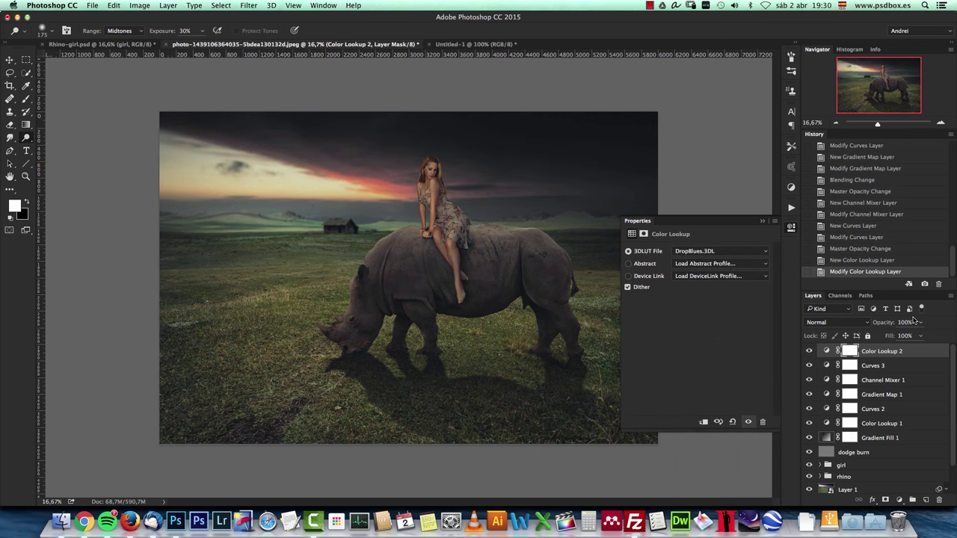
pyautogui.click(905, 322)
pyautogui.write('50')
pyautogui.press('Return')
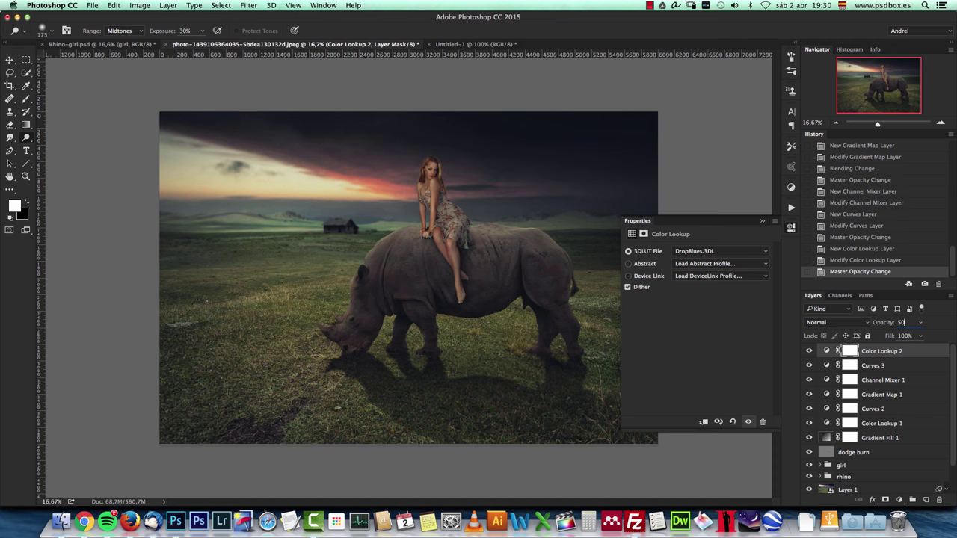
pyautogui.click(762, 221)
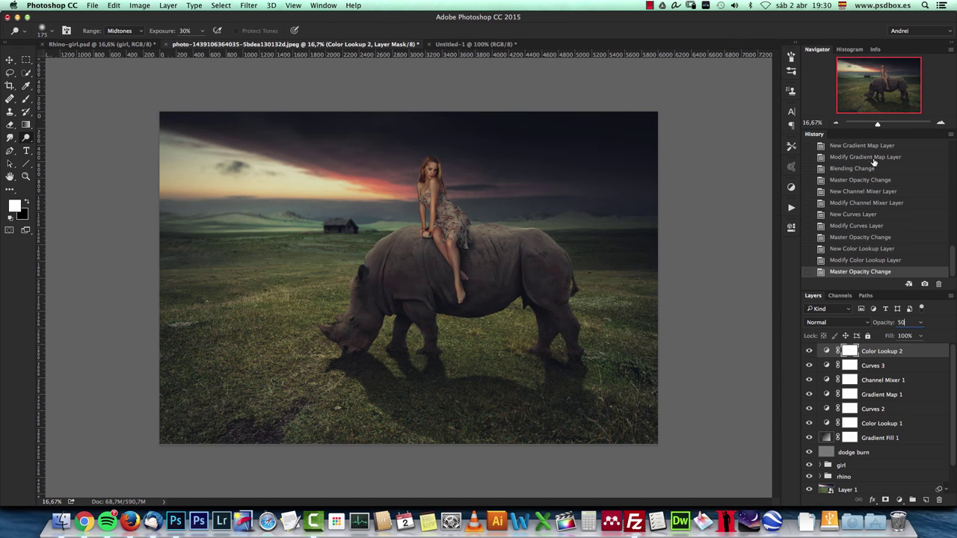
# Group all layers from Color Lookup 2 down to Gradient Fill 1 and name the group "adjustments".
pyautogui.click(940, 123)
pyautogui.click(940, 123)
pyautogui.moveTo(851, 77); pyautogui.dragTo(891, 71)
pyautogui.moveTo(427, 241); pyautogui.dragTo(547, 274)
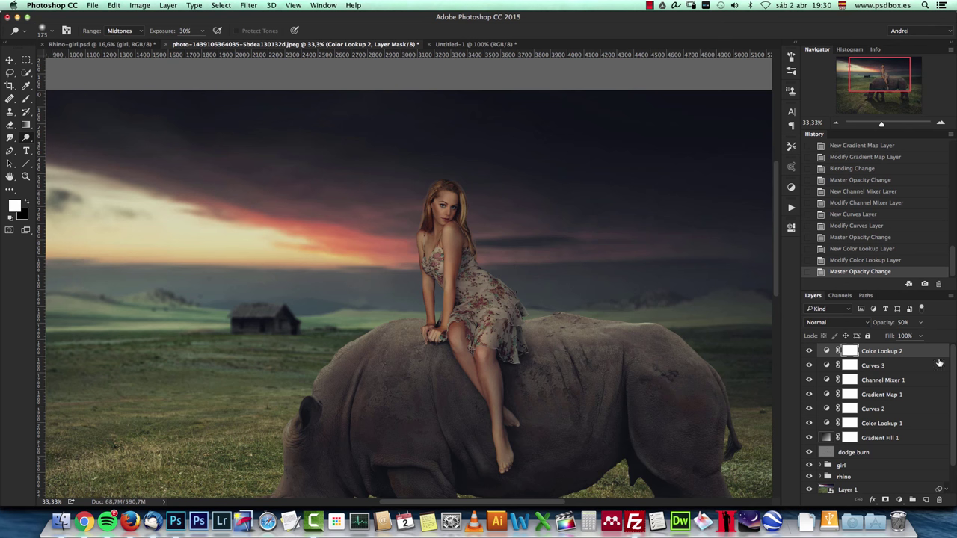
pyautogui.keyDown('shift'); pyautogui.click(914, 437); pyautogui.keyUp('shift')
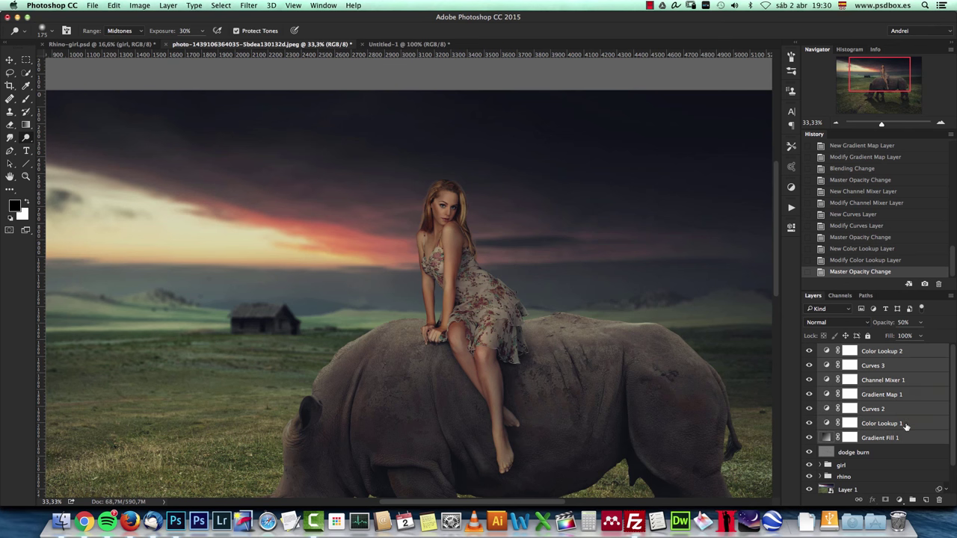
pyautogui.press('super+g')
pyautogui.doubleClick(847, 350)
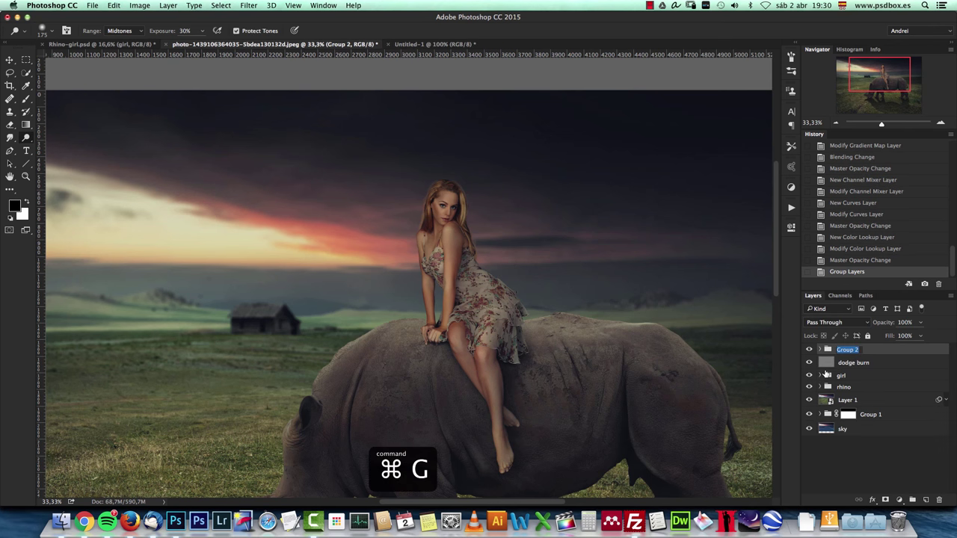
pyautogui.write('adjustments')
pyautogui.press('Return')
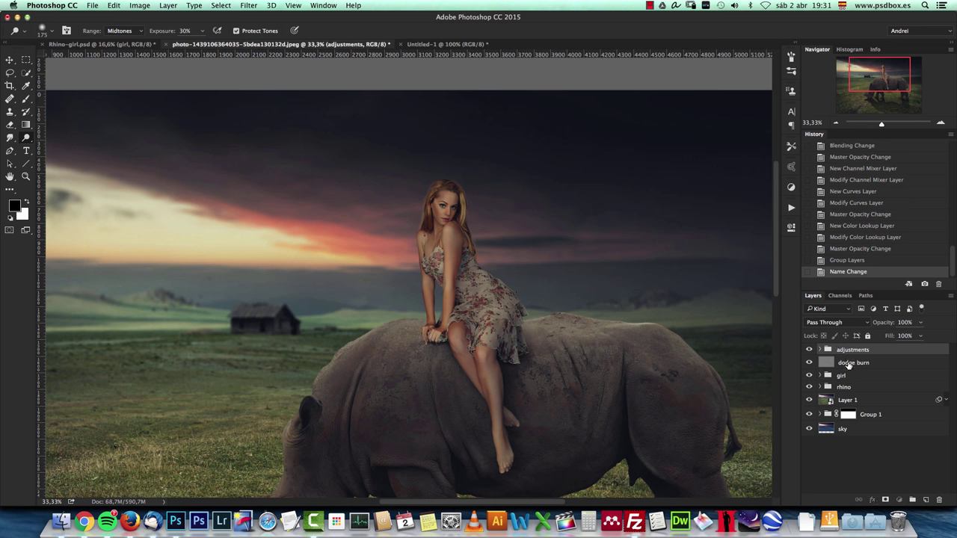
# Lower the dodge burn layer's opacity to 60%.
pyautogui.click(851, 366)
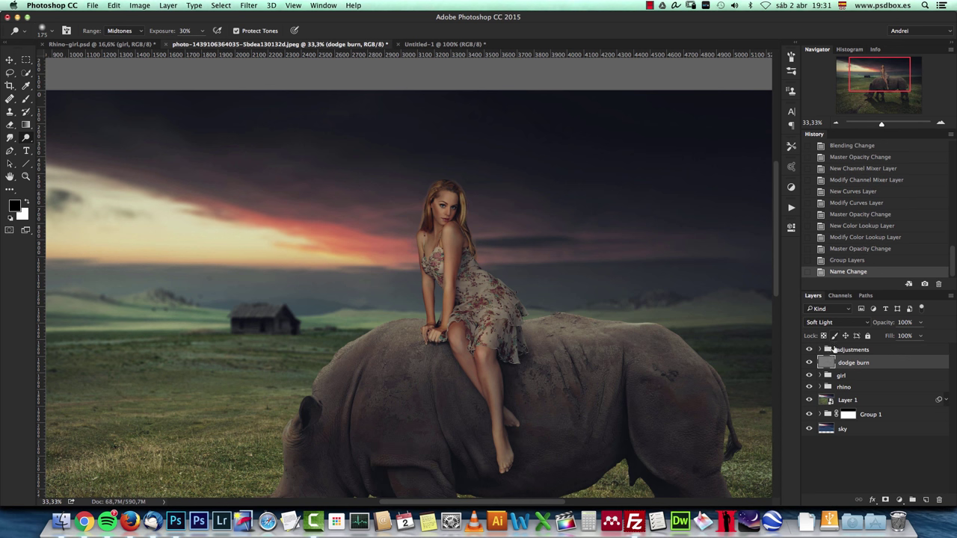
pyautogui.click(918, 322)
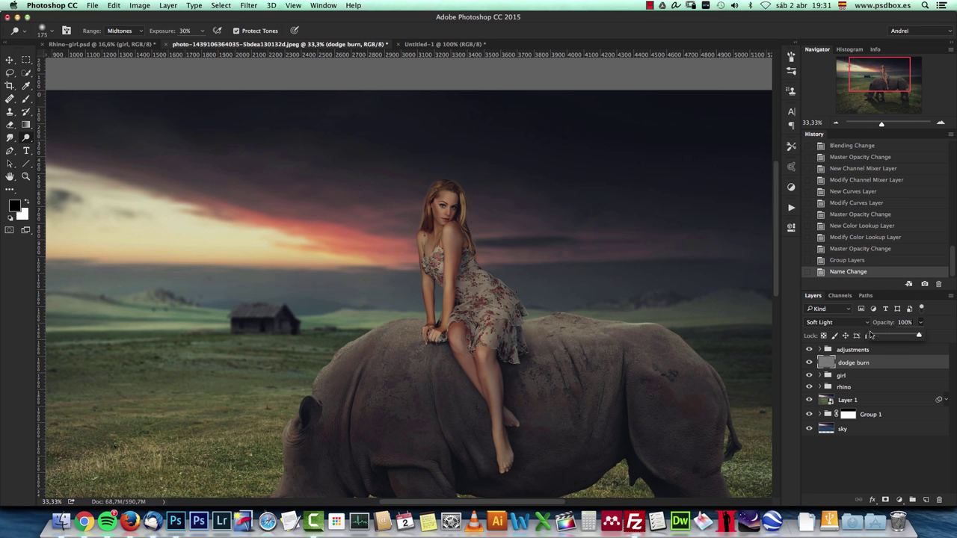
pyautogui.click(873, 326)
pyautogui.write('60')
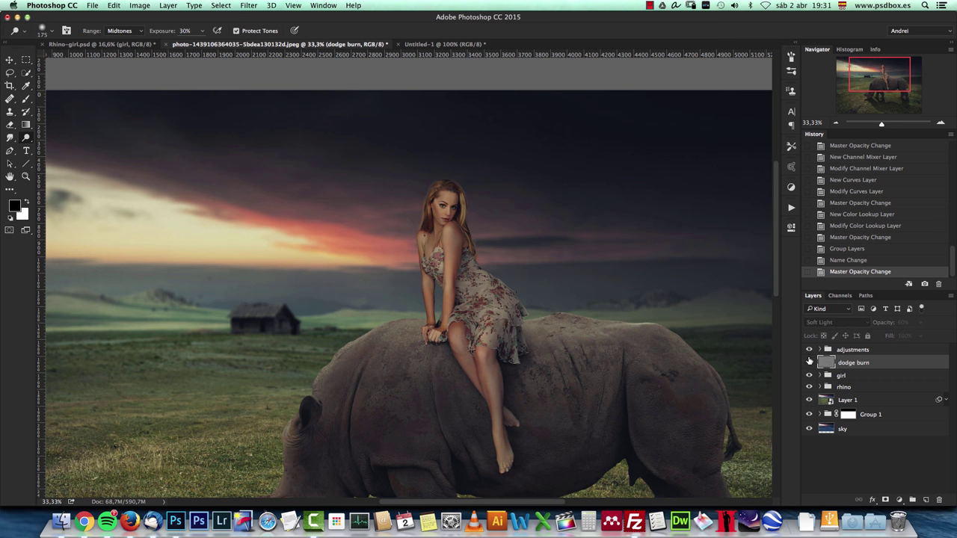
# Switch to Rhino-girl.psd, restore its opening history snapshot and examine the glow behind the girl at several zoom levels.
pyautogui.press('super+minus')
pyautogui.click(148, 45)
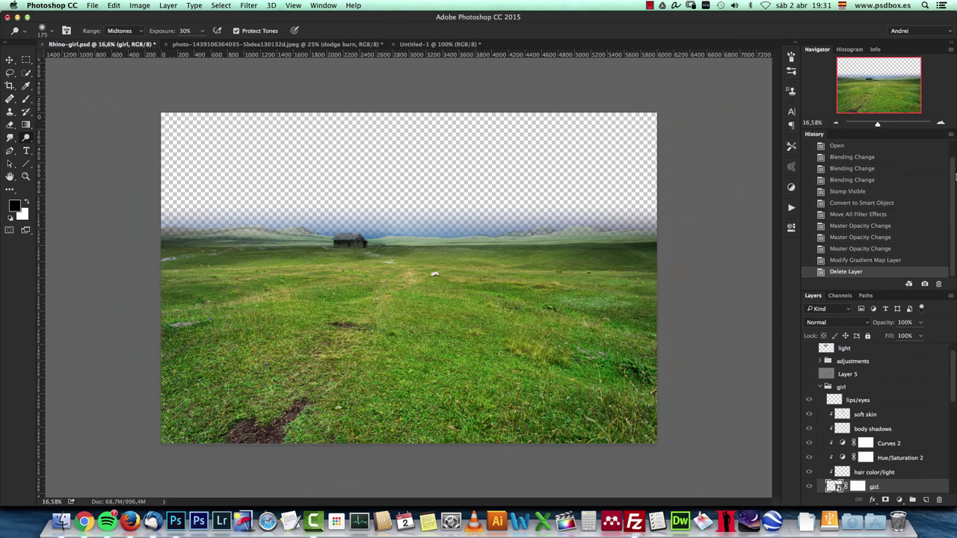
pyautogui.scroll(2, 951, 174)
pyautogui.click(860, 147)
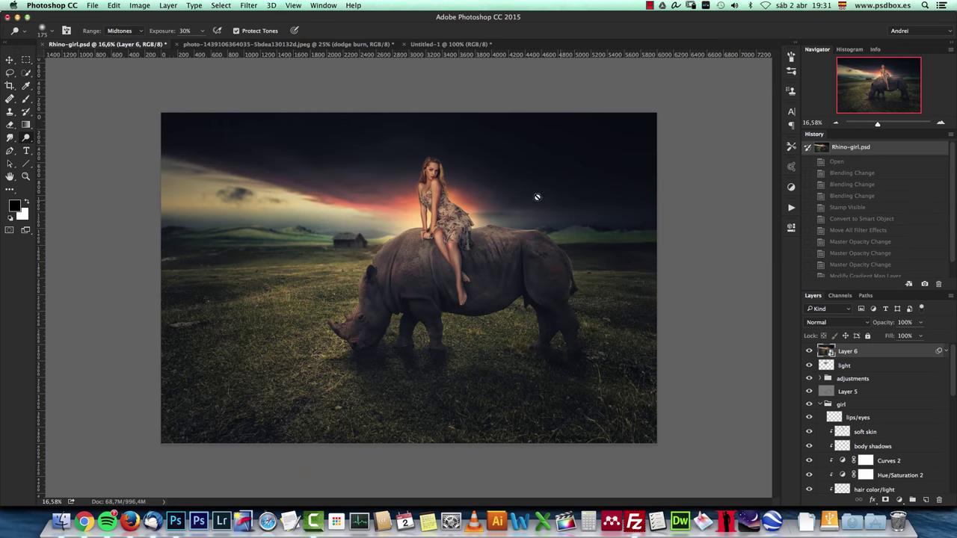
pyautogui.press('super+1')
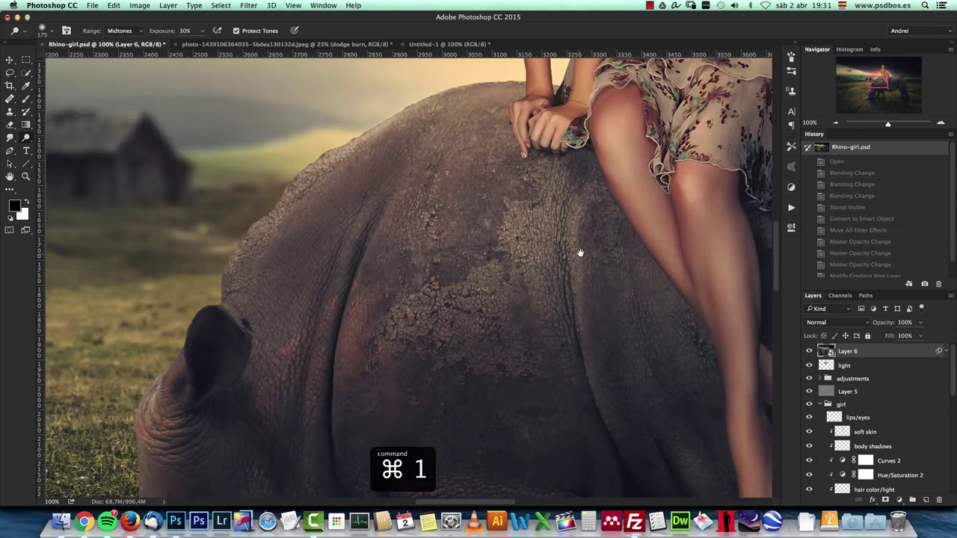
pyautogui.moveTo(580, 253); pyautogui.dragTo(441, 516)
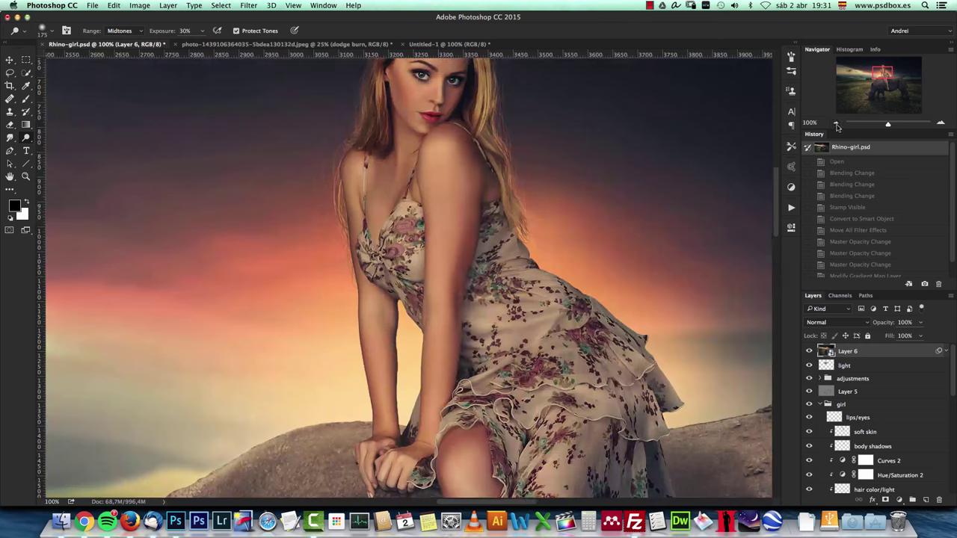
pyautogui.click(835, 123)
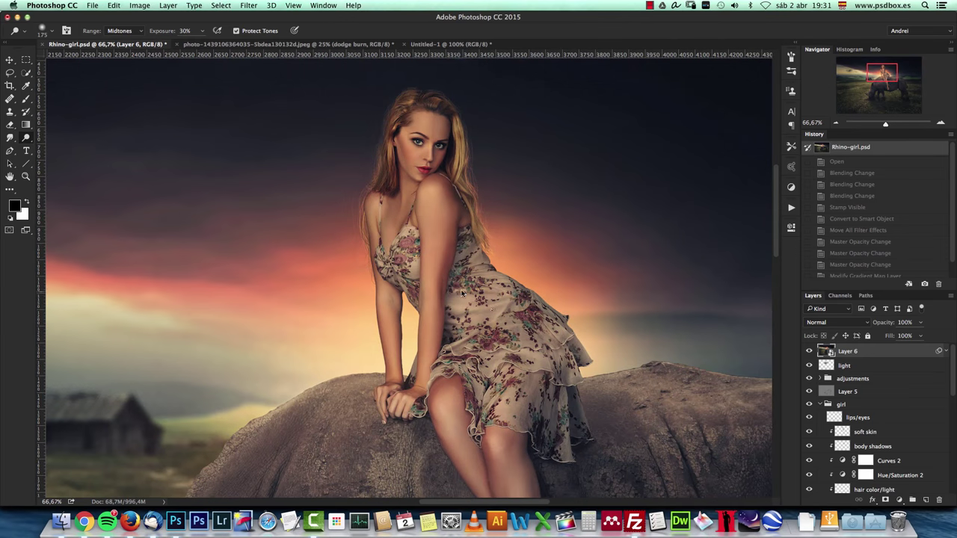
pyautogui.click(835, 124)
pyautogui.click(834, 123)
pyautogui.click(835, 124)
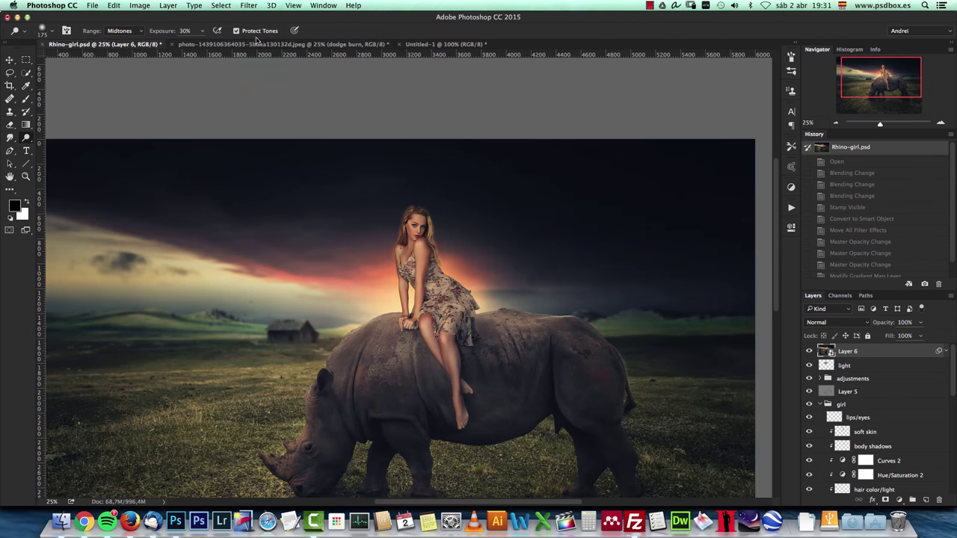
# Return to the working composite, add an empty layer above Layer 1, choose the Brush tool and rename Layer 1 to "BG".
pyautogui.click(293, 45)
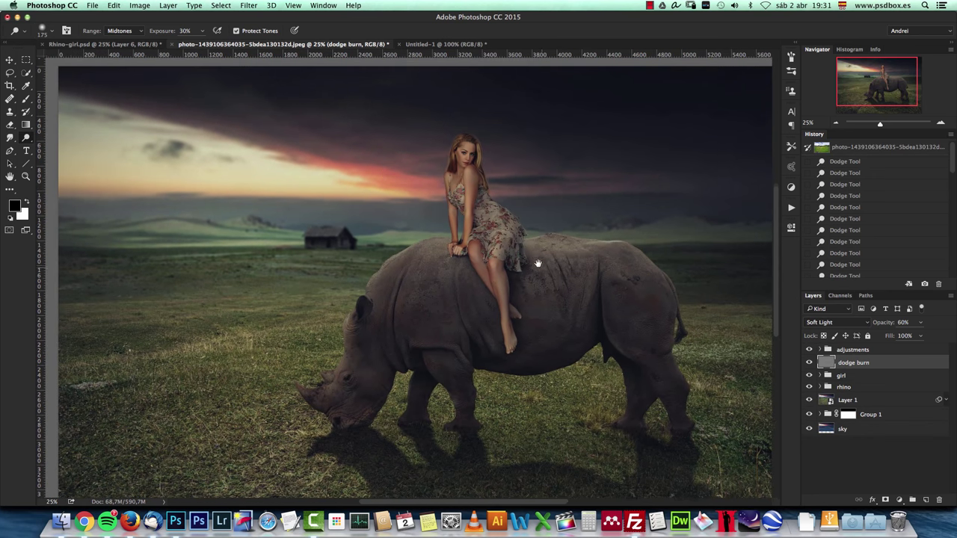
pyautogui.click(896, 402)
pyautogui.click(926, 500)
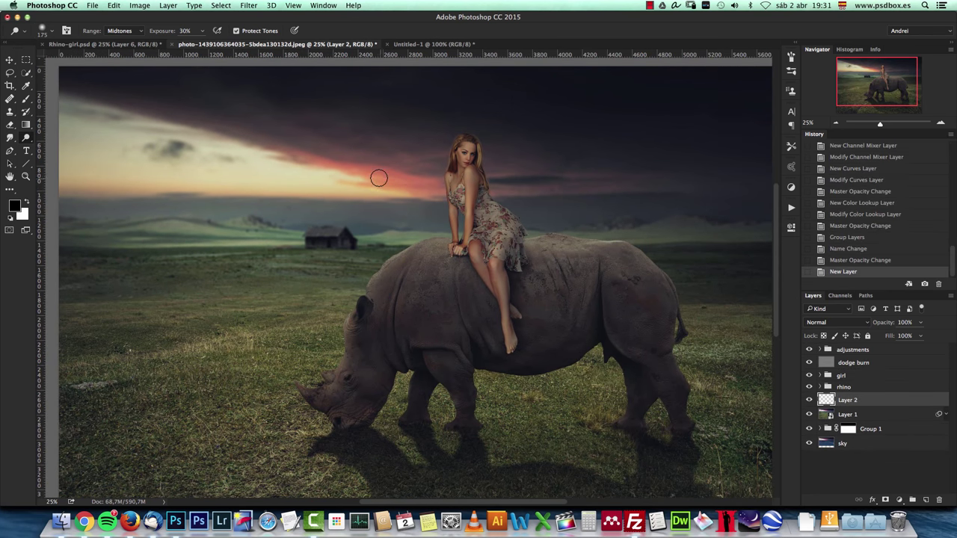
pyautogui.click(835, 123)
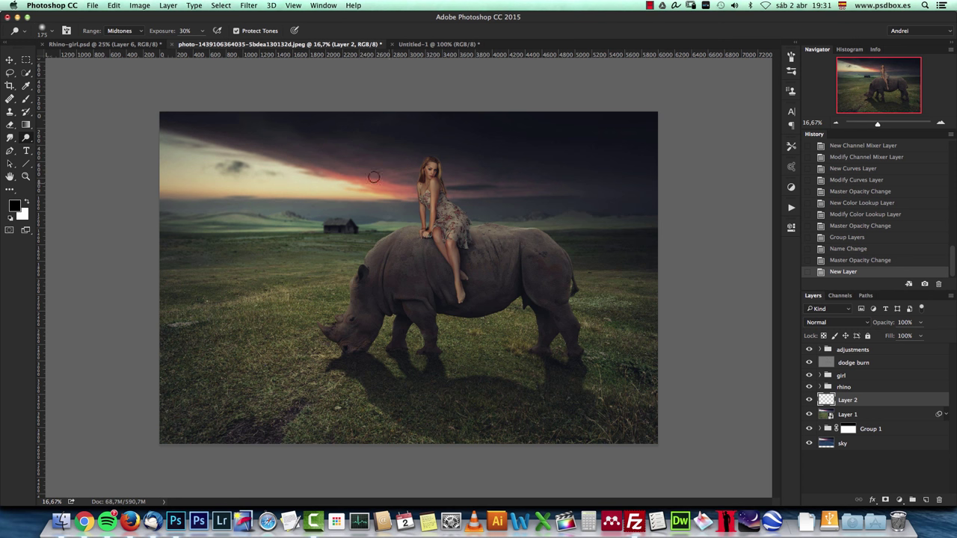
pyautogui.click(26, 99)
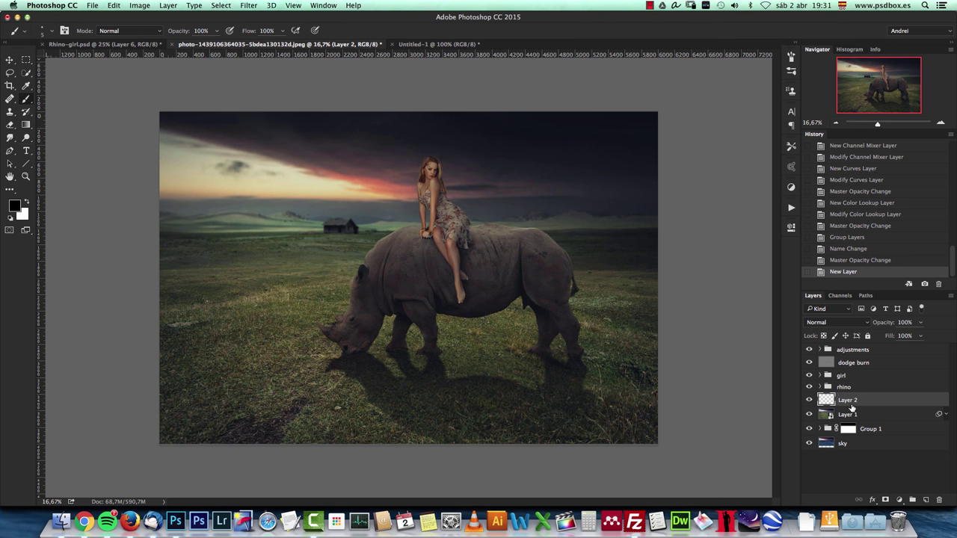
pyautogui.doubleClick(845, 416)
pyautogui.press('Return')
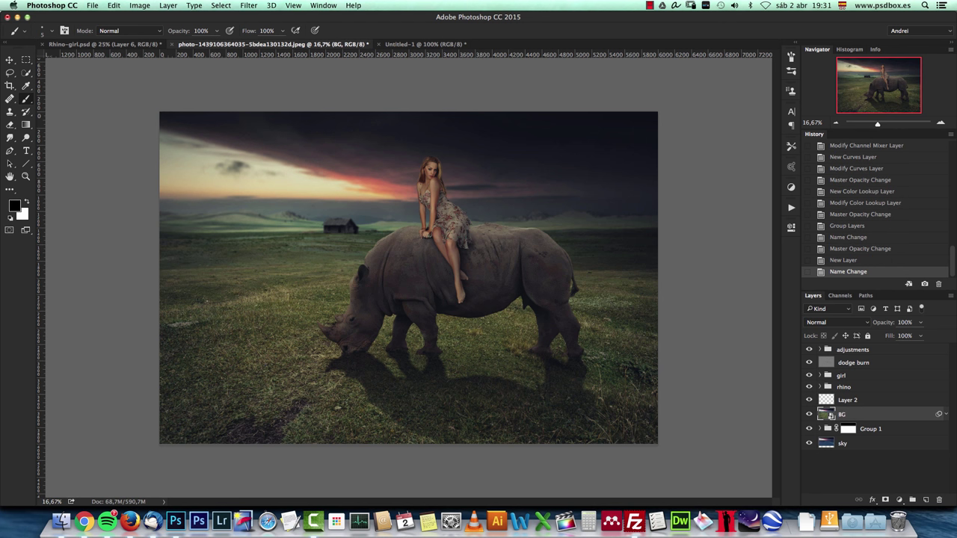
# Rename Layer 2 to "sun light 1" and set its blend mode to Color Dodge.
pyautogui.click(856, 401)
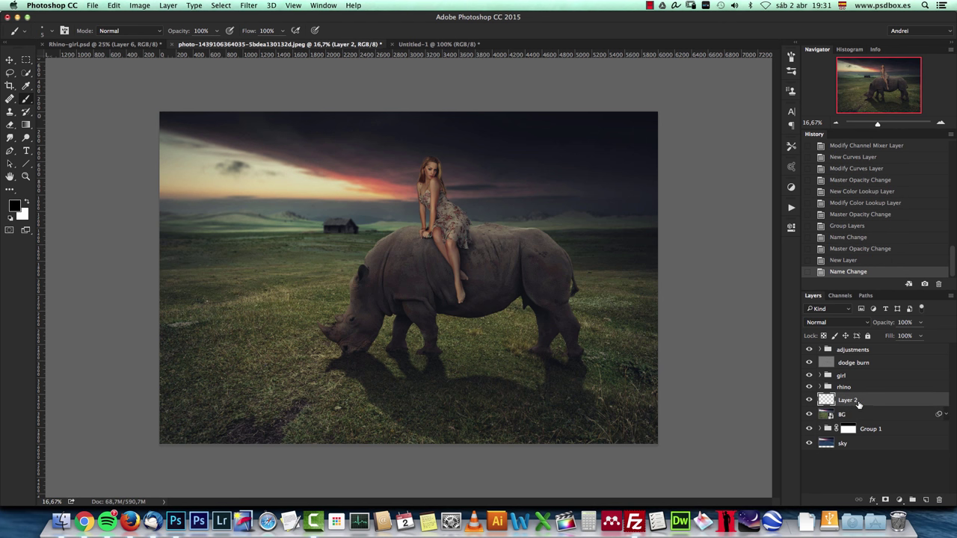
pyautogui.doubleClick(850, 401)
pyautogui.write('sun light 1')
pyautogui.press('Return')
pyautogui.click(838, 322)
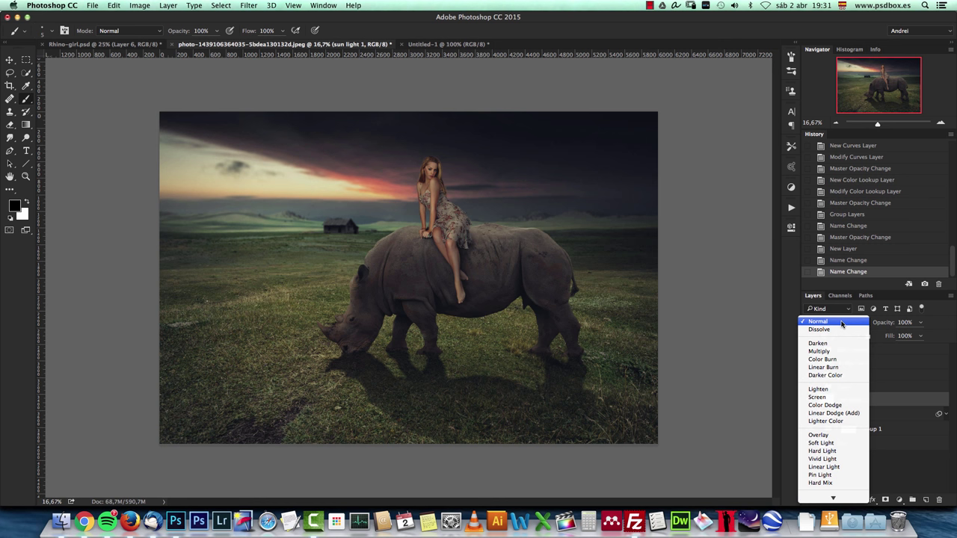
pyautogui.click(829, 406)
# Sample the reddish sky beside the girl and adjust the foreground color to dark orange-brown, about #4f2c15.
pyautogui.rightClick(367, 180)
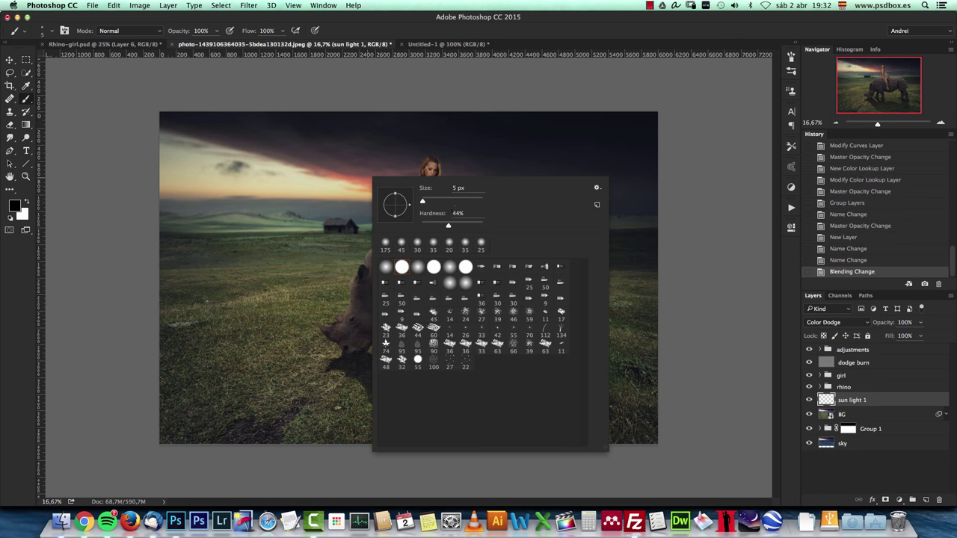
pyautogui.press('Escape')
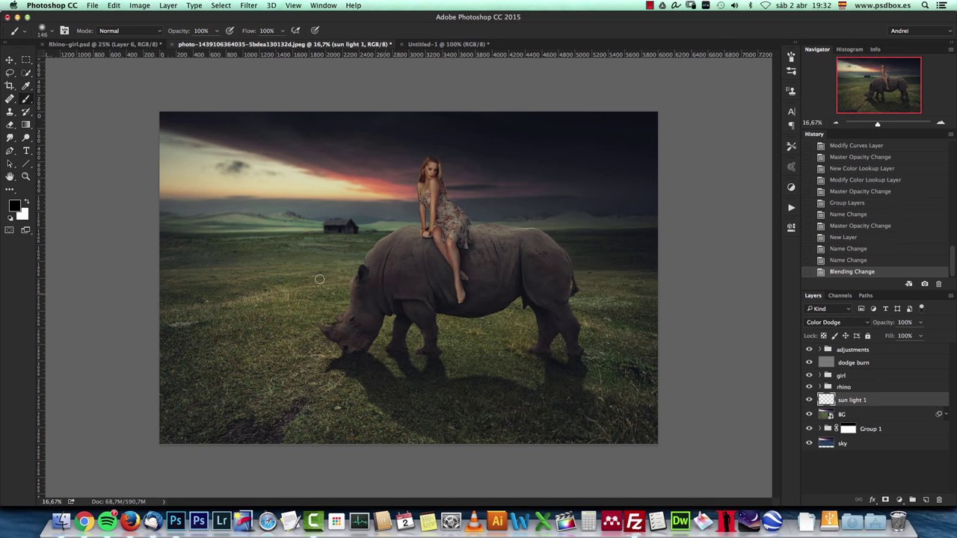
pyautogui.keyDown('alt'); pyautogui.click(395, 179); pyautogui.keyUp('alt')
pyautogui.click(14, 206)
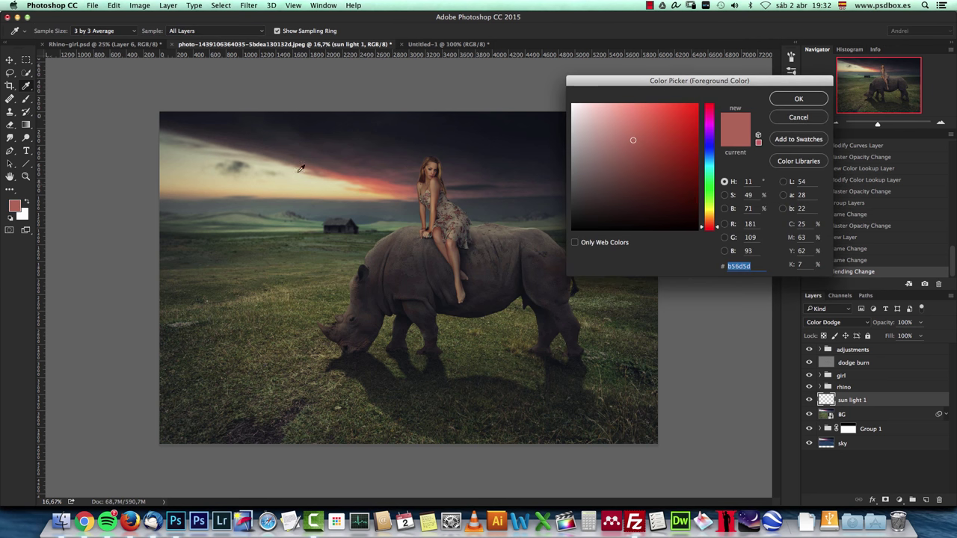
pyautogui.click(710, 215)
pyautogui.click(707, 222)
pyautogui.moveTo(642, 179); pyautogui.dragTo(653, 191)
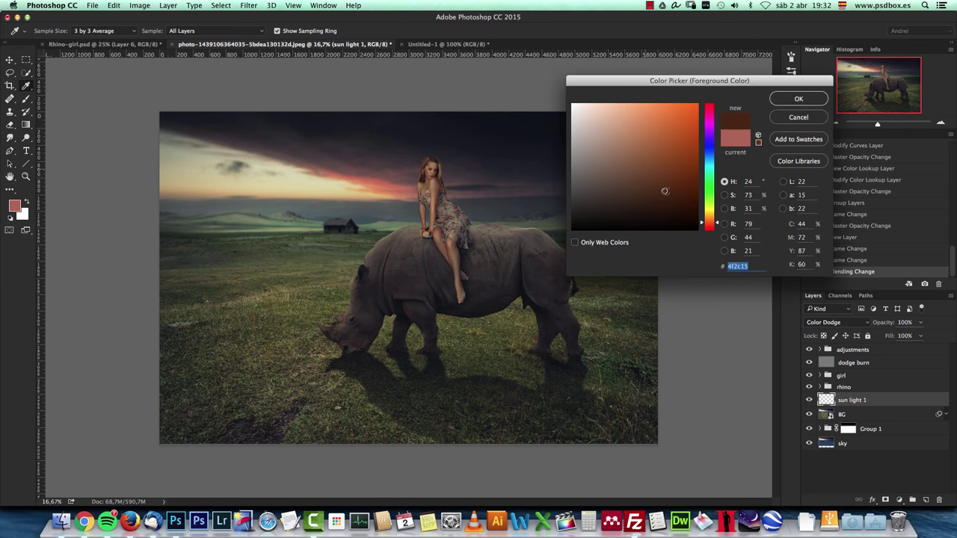
pyautogui.press('Return')
# Enlarge the brush to 2200 px and paint one soft dab of glow on the horizon behind the girl on sun light 1.
pyautogui.press(']')
pyautogui.press(']')
pyautogui.press(']')
pyautogui.press(']')
pyautogui.press(']')
pyautogui.press(']')
pyautogui.press(']')
pyautogui.press(']')
pyautogui.press(']')
pyautogui.press(']')
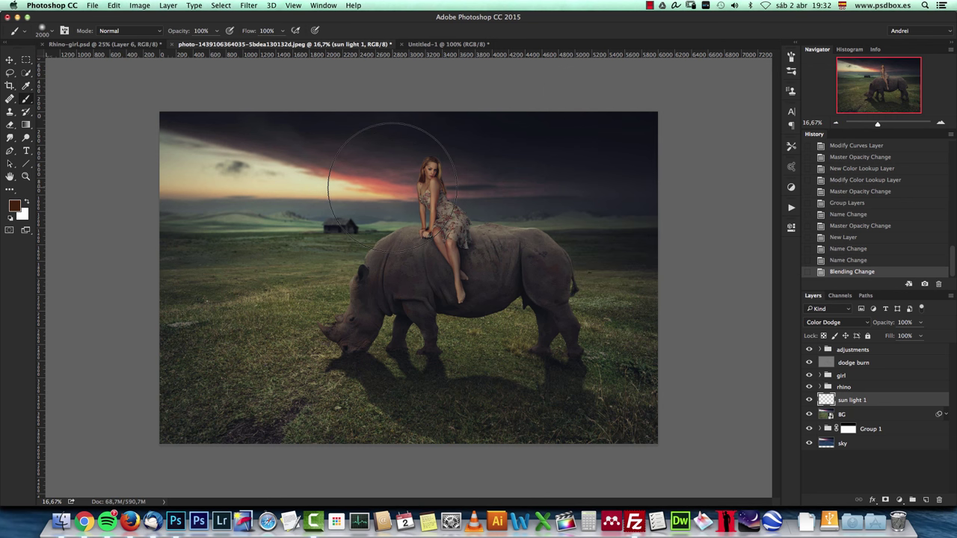
pyautogui.click(386, 191)
pyautogui.press('super+z')
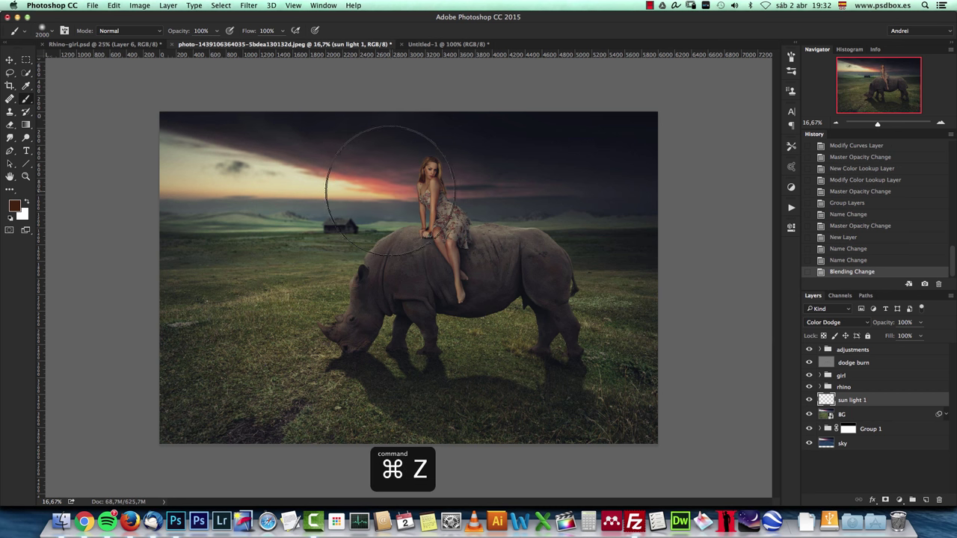
pyautogui.press(']')
pyautogui.press(']')
pyautogui.click(393, 190)
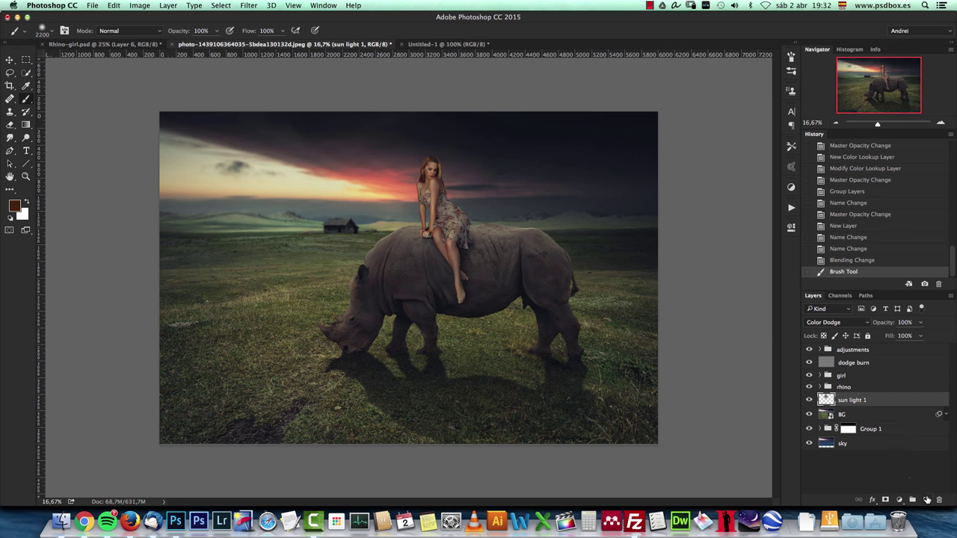
# Add a new layer above sun light 1, name it "sunlight 2" and set its blend mode to Screen.
pyautogui.click(926, 499)
pyautogui.doubleClick(848, 400)
pyautogui.write('sunligh')
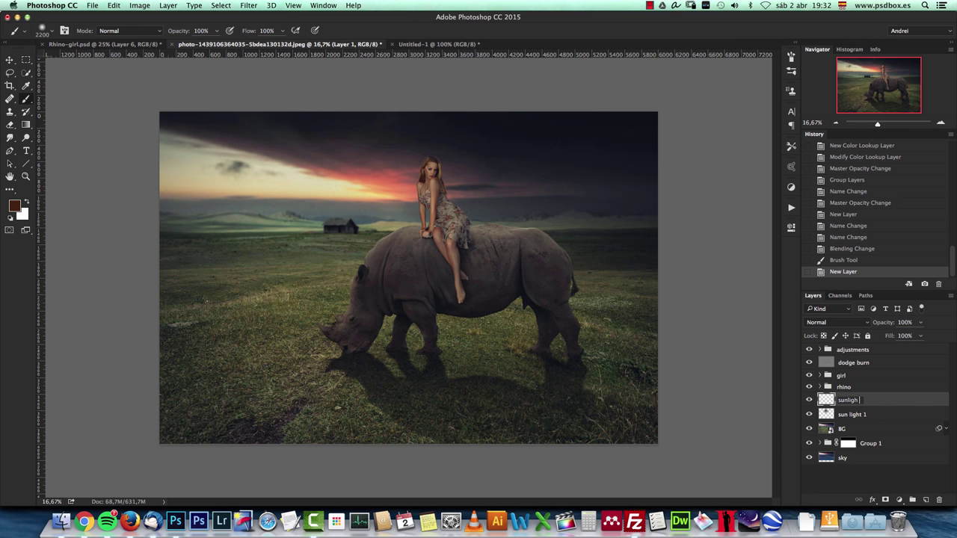
pyautogui.write('t 2')
pyautogui.press('Return')
pyautogui.click(830, 322)
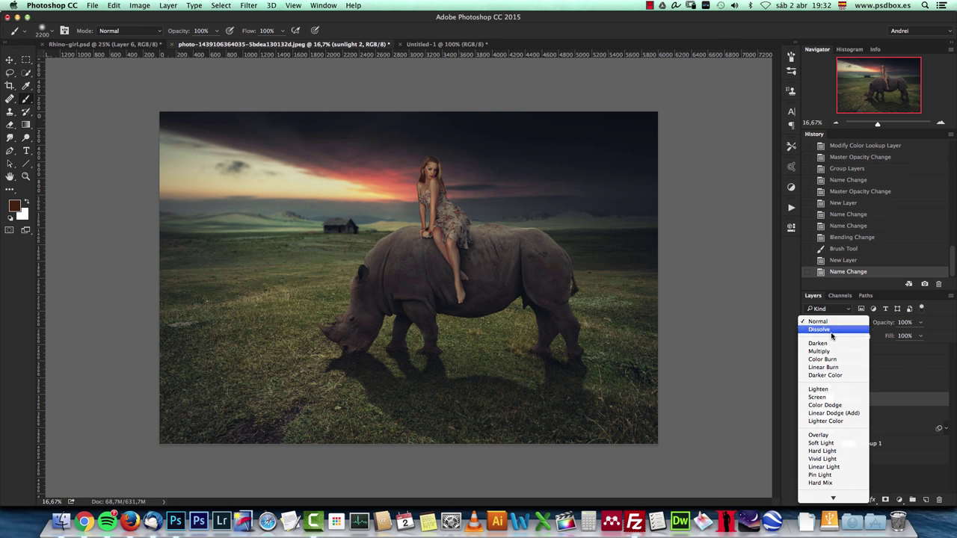
pyautogui.click(831, 396)
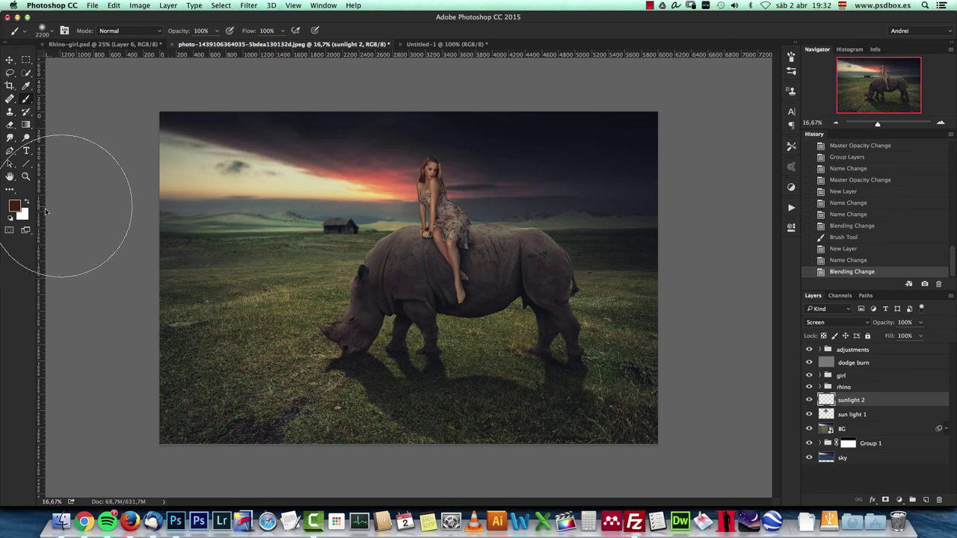
# Set the foreground color to #8d3800 and paint an 1800 px glow dab behind the girl on sunlight 2.
pyautogui.click(14, 206)
pyautogui.moveTo(686, 183); pyautogui.dragTo(699, 160)
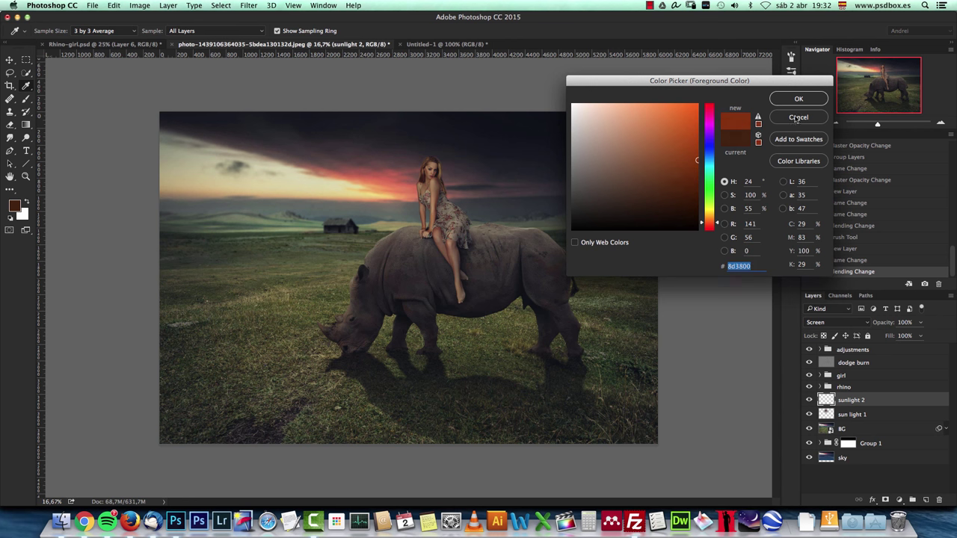
pyautogui.click(798, 99)
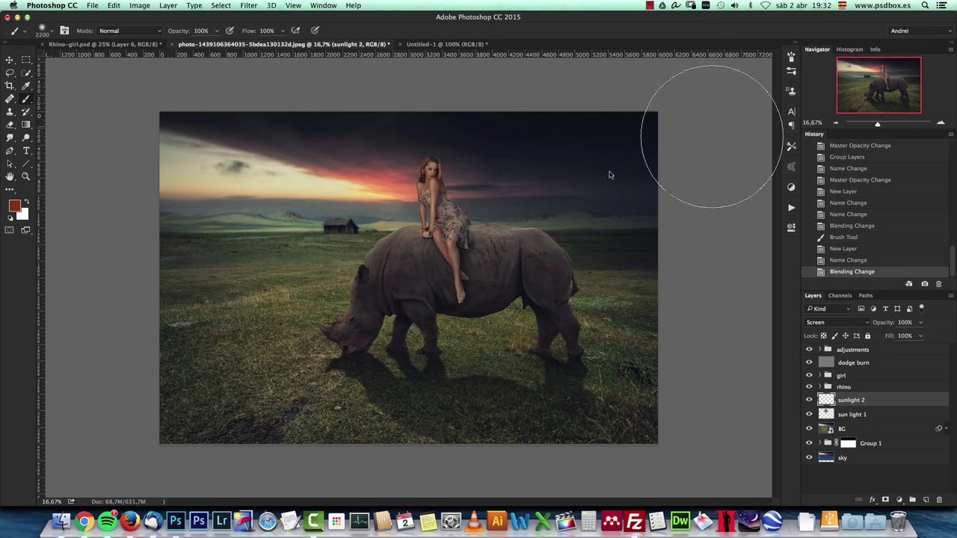
pyautogui.click(393, 192)
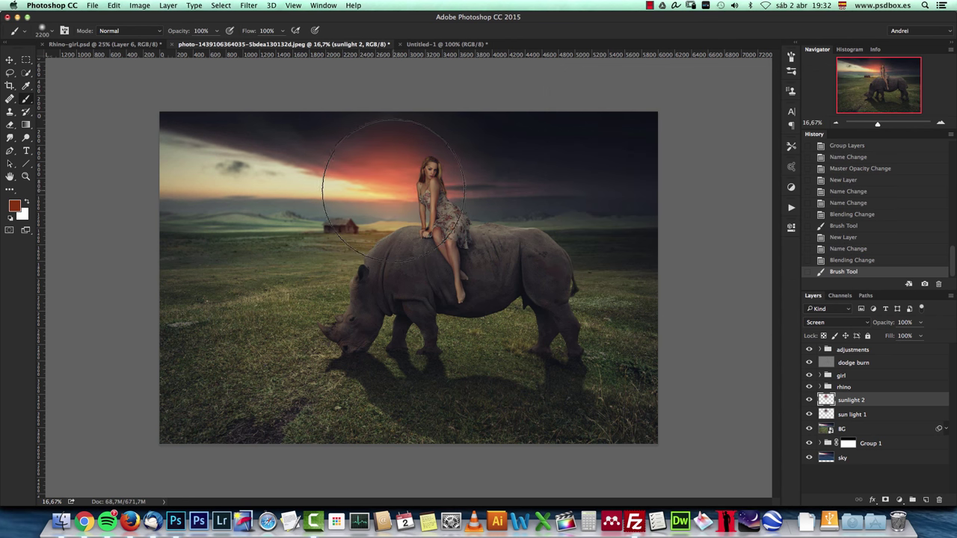
pyautogui.press('super+z')
pyautogui.press('[')
pyautogui.press('[')
pyautogui.press('[')
pyautogui.press('[')
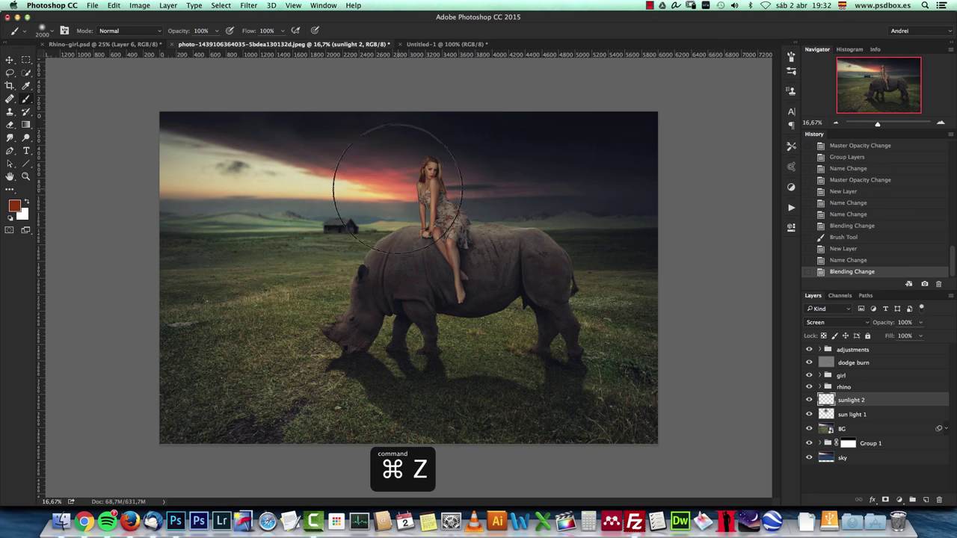
pyautogui.click(400, 192)
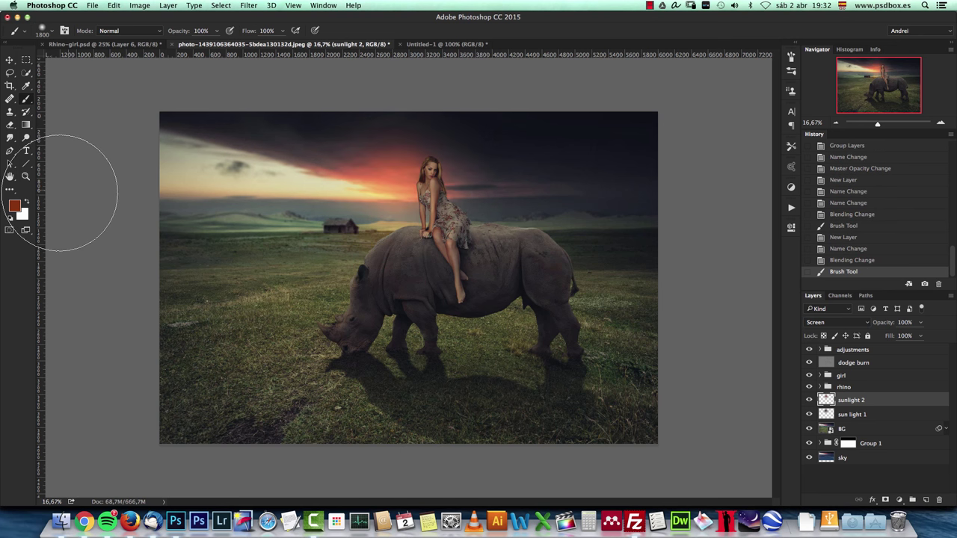
# Change the foreground color to orange #bf6710 and add another glow dab behind the girl.
pyautogui.click(14, 206)
pyautogui.moveTo(687, 153); pyautogui.dragTo(687, 135)
pyautogui.click(713, 222)
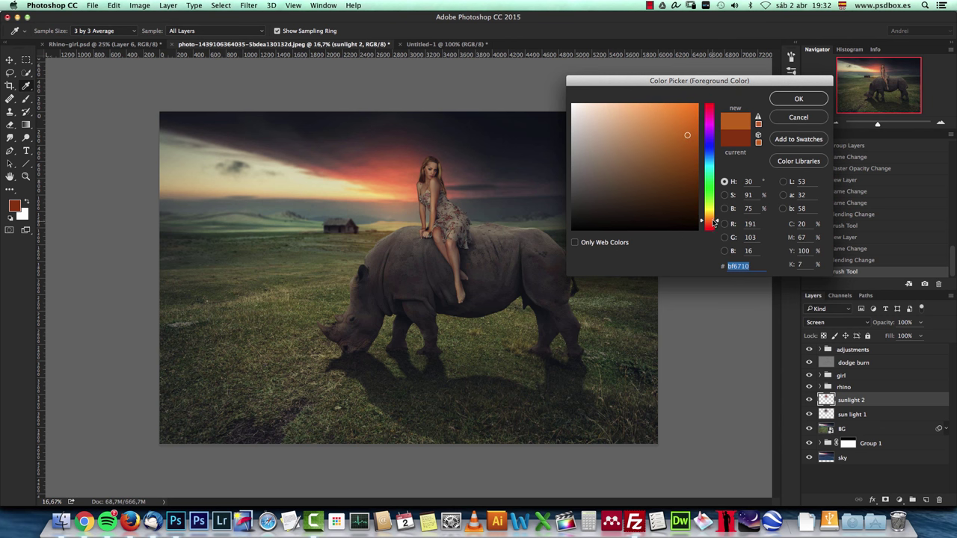
pyautogui.click(797, 99)
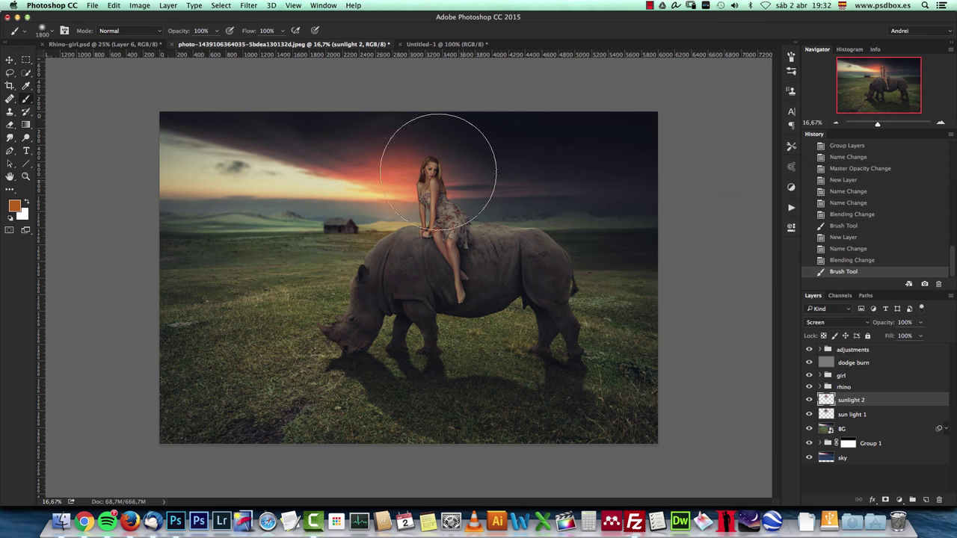
pyautogui.click(400, 189)
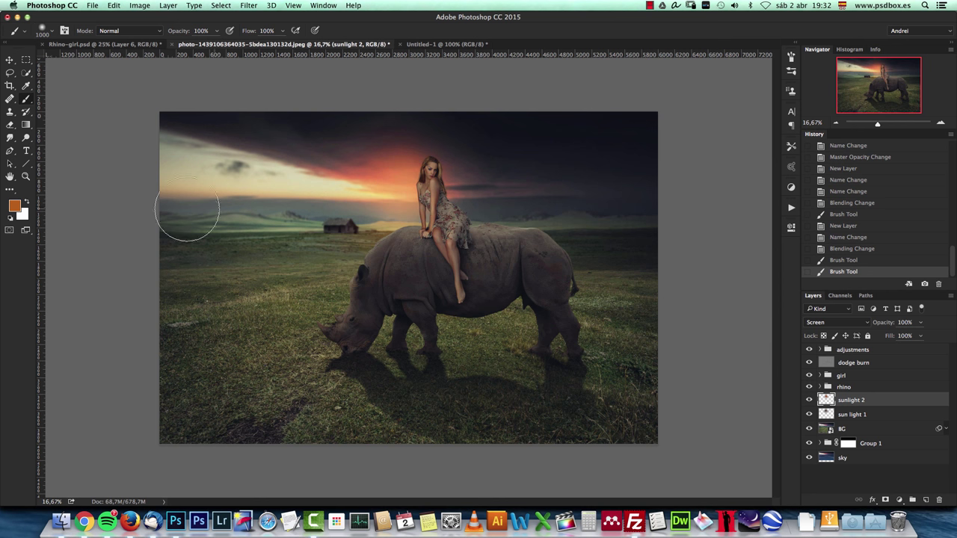
# Switch the foreground color to light orange #f29a43 and dab small highlights beside the girl, lowering the brush opacity to 22%.
pyautogui.click(13, 205)
pyautogui.moveTo(636, 107)
pyautogui.mouseDown()
pyautogui.moveTo(669, 115)
pyautogui.moveTo(663, 110)
pyautogui.mouseUp()
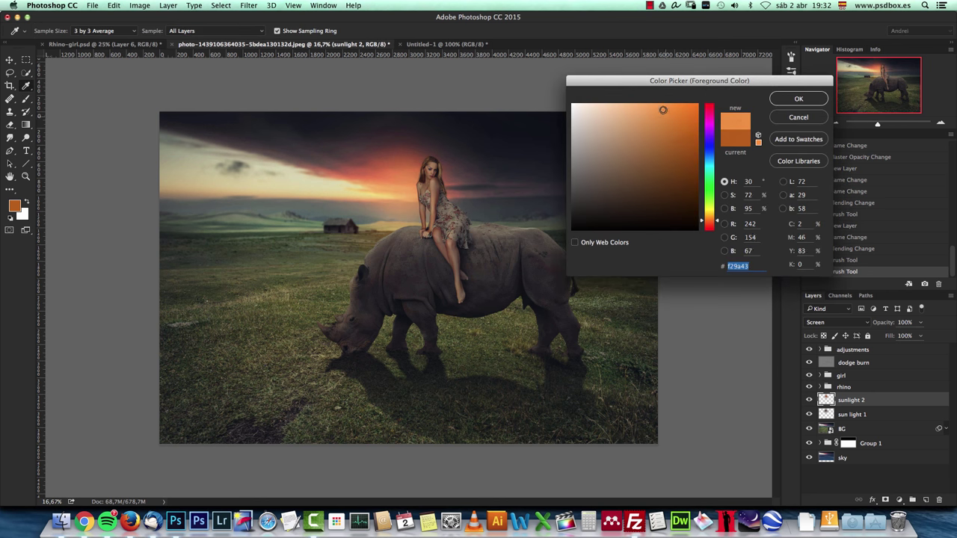
pyautogui.click(775, 103)
pyautogui.click(423, 192)
pyautogui.press('2')
pyautogui.press('2')
pyautogui.click(411, 196)
pyautogui.click(419, 195)
pyautogui.click(414, 195)
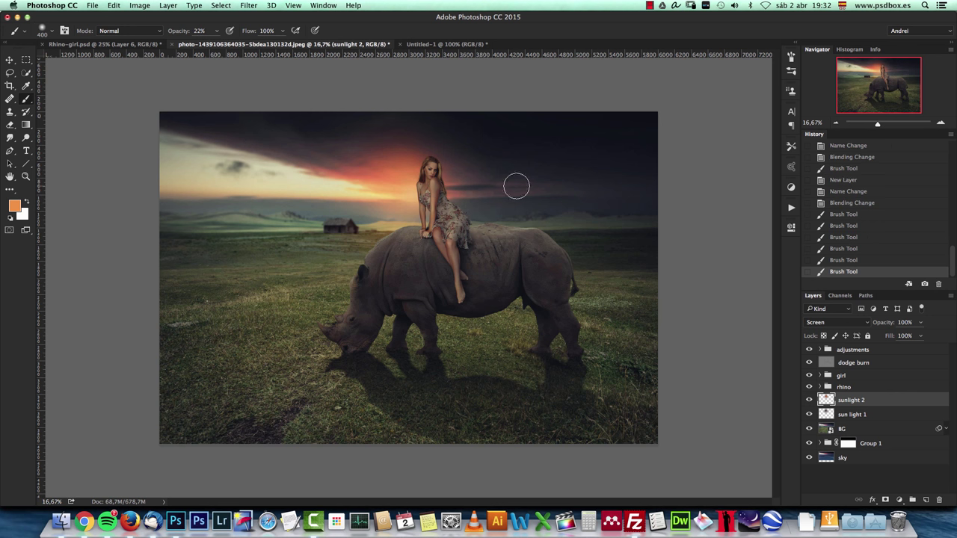
# Add a new layer above the adjustments group, name it "glow" and set its blend mode to Screen.
pyautogui.click(879, 350)
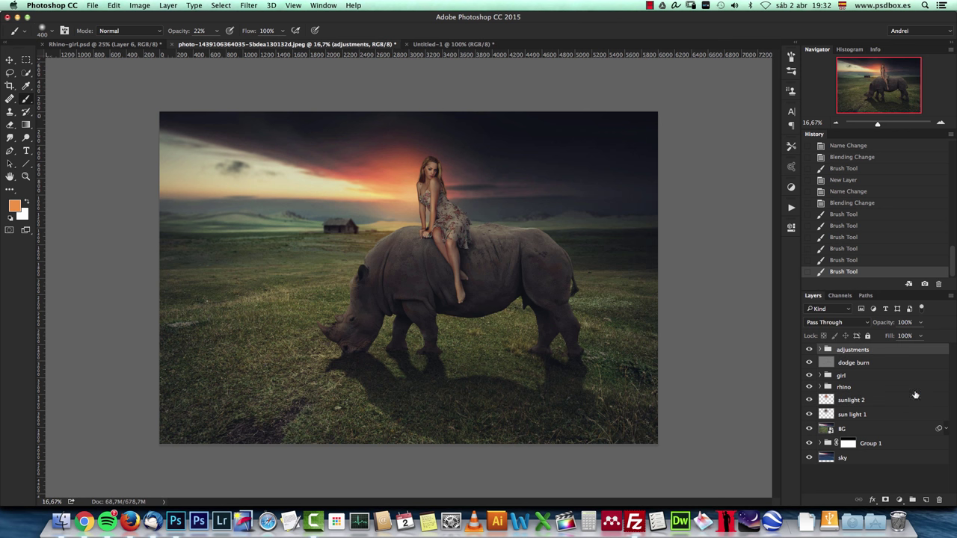
pyautogui.click(925, 498)
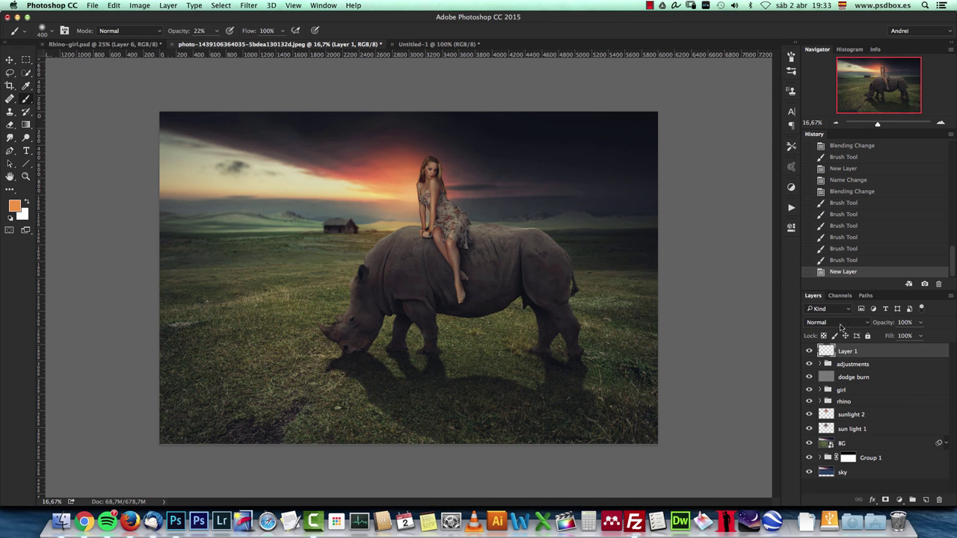
pyautogui.doubleClick(847, 352)
pyautogui.write('glo')
pyautogui.press('Return')
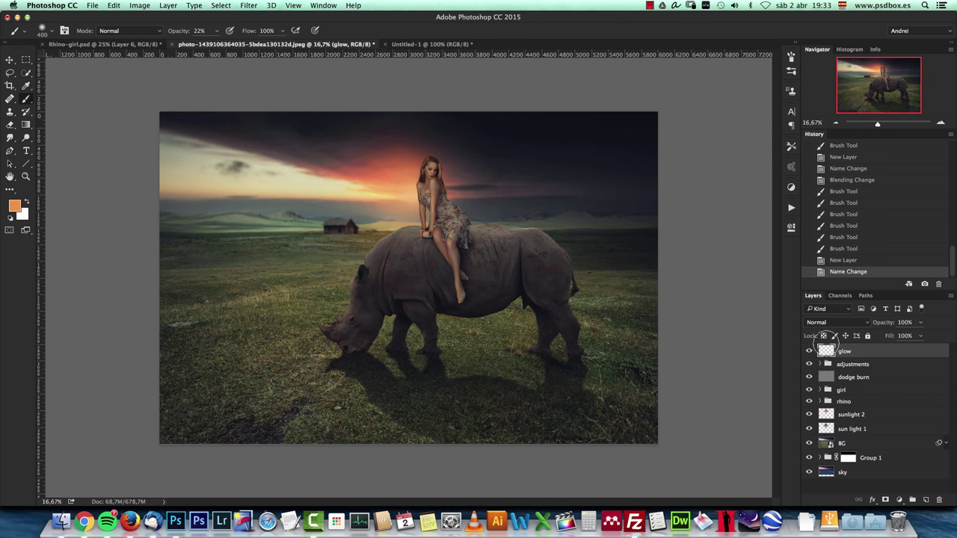
pyautogui.click(941, 122)
pyautogui.click(825, 327)
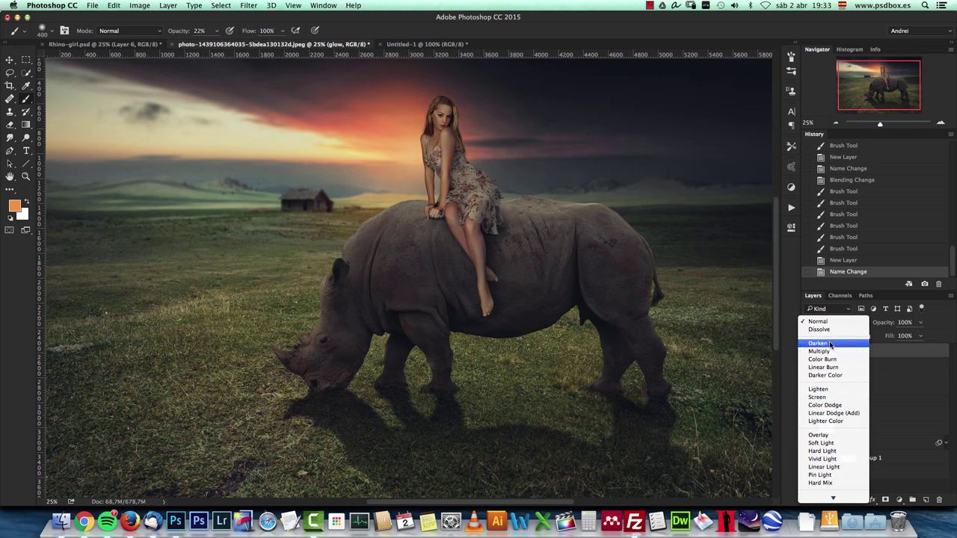
pyautogui.click(829, 393)
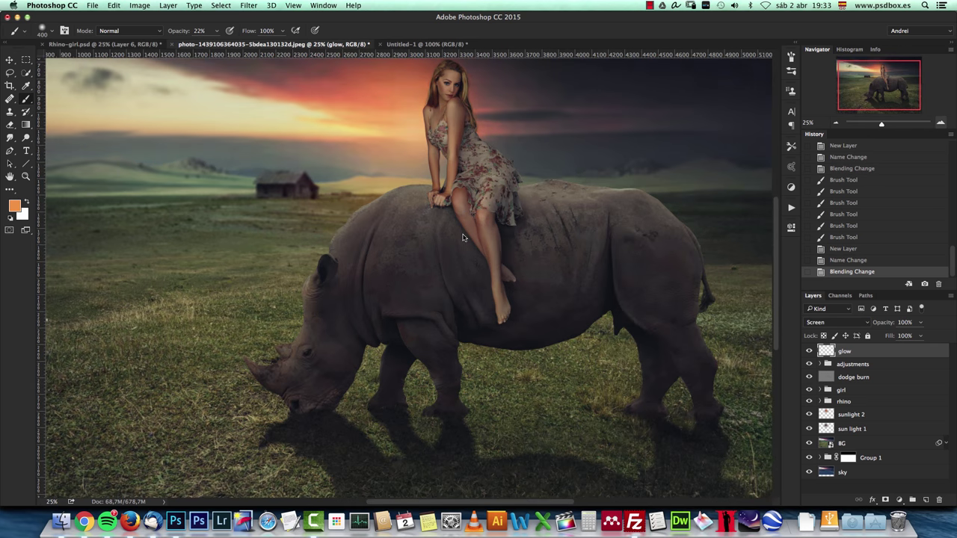
# Choose a dark brown foreground color, paint soft light dabs around the girl on the glow layer and compare with the layer hidden.
pyautogui.keyDown('super'); pyautogui.click(490, 203); pyautogui.keyUp('super')
pyautogui.moveTo(502, 242); pyautogui.dragTo(437, 292)
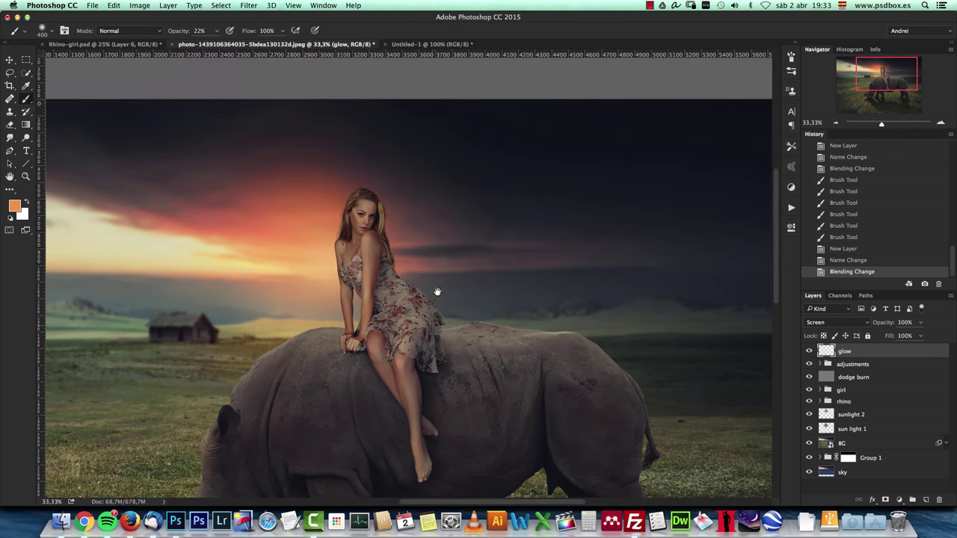
pyautogui.click(16, 206)
pyautogui.moveTo(653, 154)
pyautogui.mouseDown()
pyautogui.moveTo(634, 175)
pyautogui.moveTo(636, 192)
pyautogui.mouseUp()
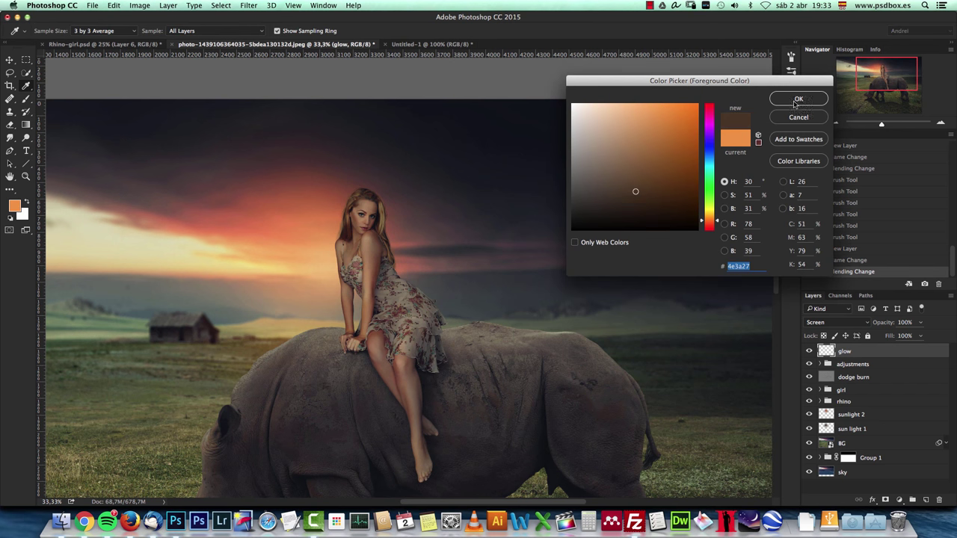
pyautogui.click(797, 99)
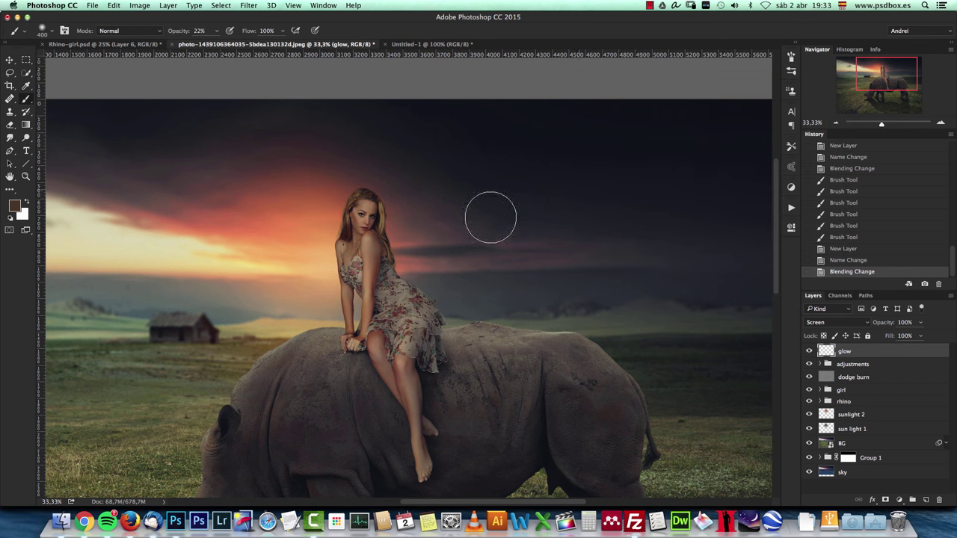
pyautogui.click(339, 320)
pyautogui.click(317, 267)
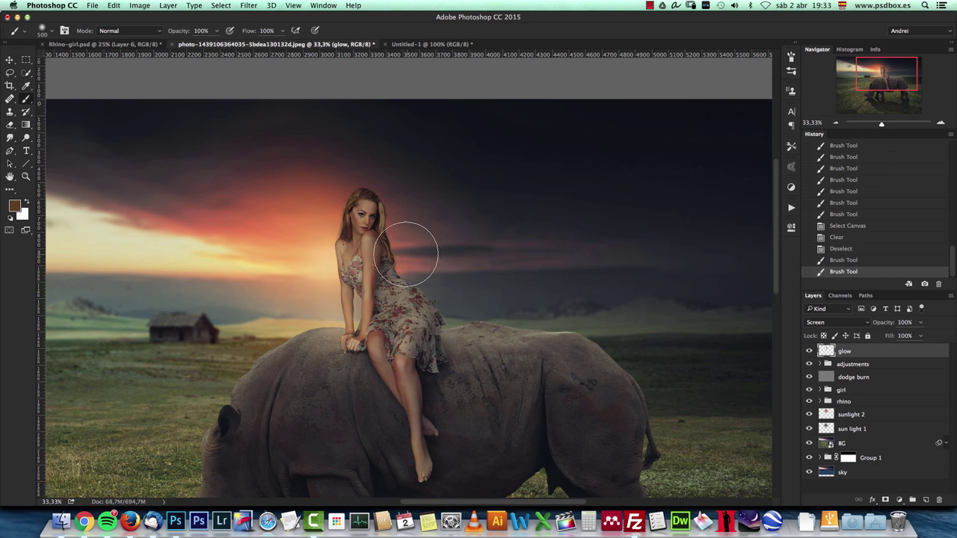
pyautogui.click(406, 254)
pyautogui.click(809, 352)
pyautogui.click(809, 351)
pyautogui.click(809, 351)
pyautogui.click(809, 351)
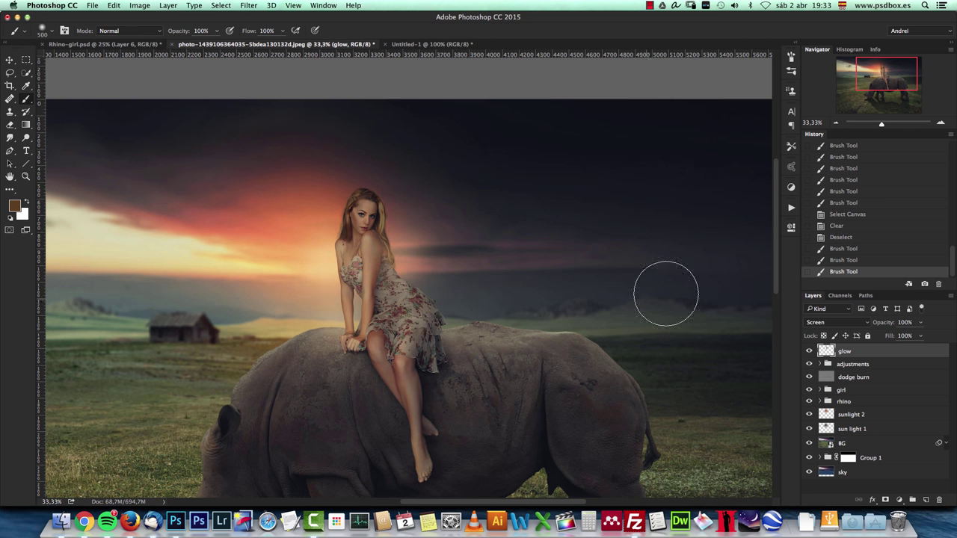
pyautogui.hotkey('ctrl', 'l')
pyautogui.moveTo(664, 271); pyautogui.dragTo(646, 271)
pyautogui.press('Return')
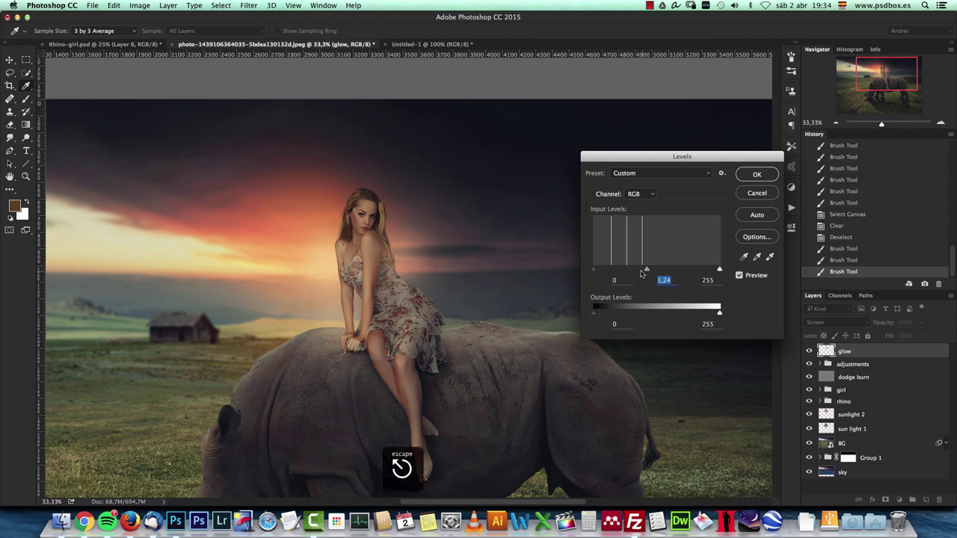
# Darken the glow layer with Hue/Saturation, setting Lightness to -17, and return to the Brush tool.
pyautogui.press('super+u')
pyautogui.moveTo(691, 202); pyautogui.dragTo(682, 203)
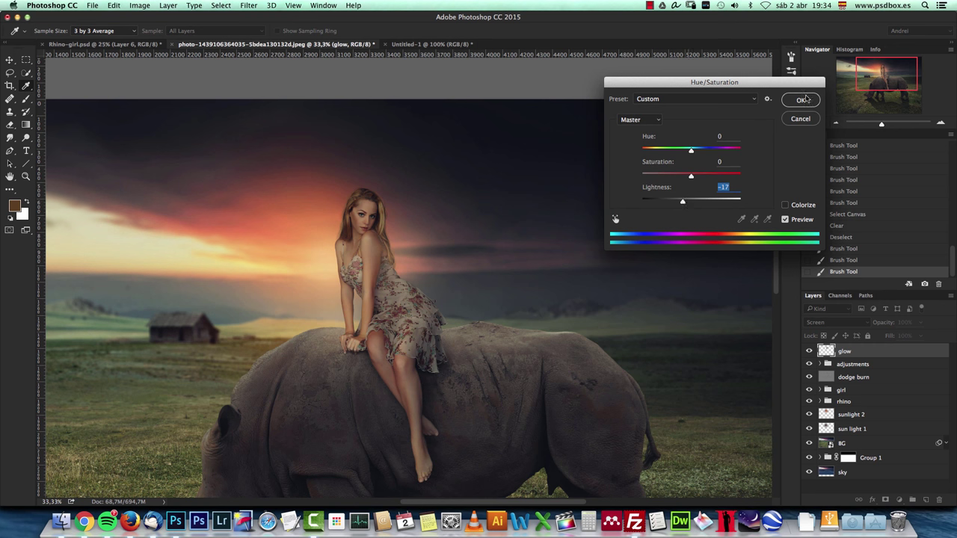
pyautogui.press('Return')
pyautogui.press('b')
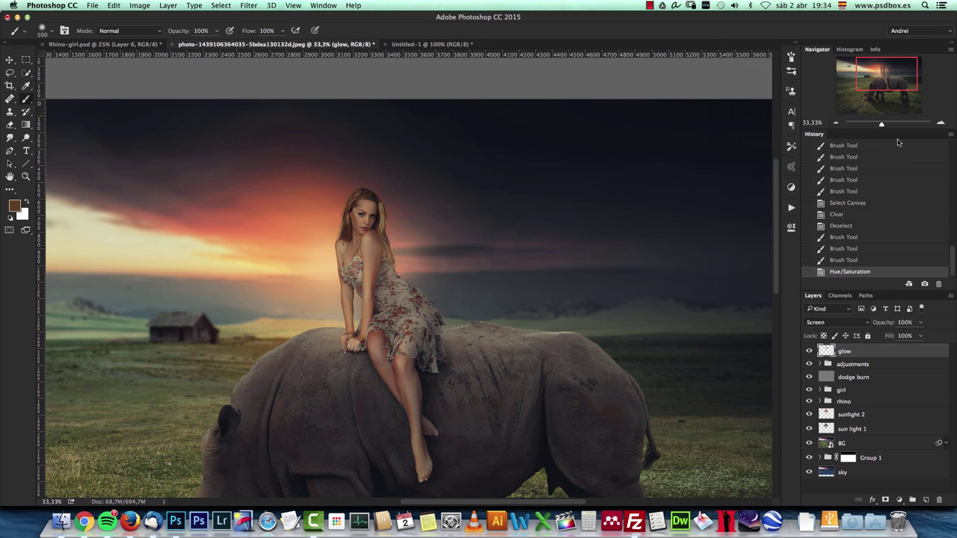
# Stamp all visible layers into a new layer above glow, convert it to a smart object and open the Camera Raw Filter.
pyautogui.moveTo(883, 82); pyautogui.dragTo(881, 86)
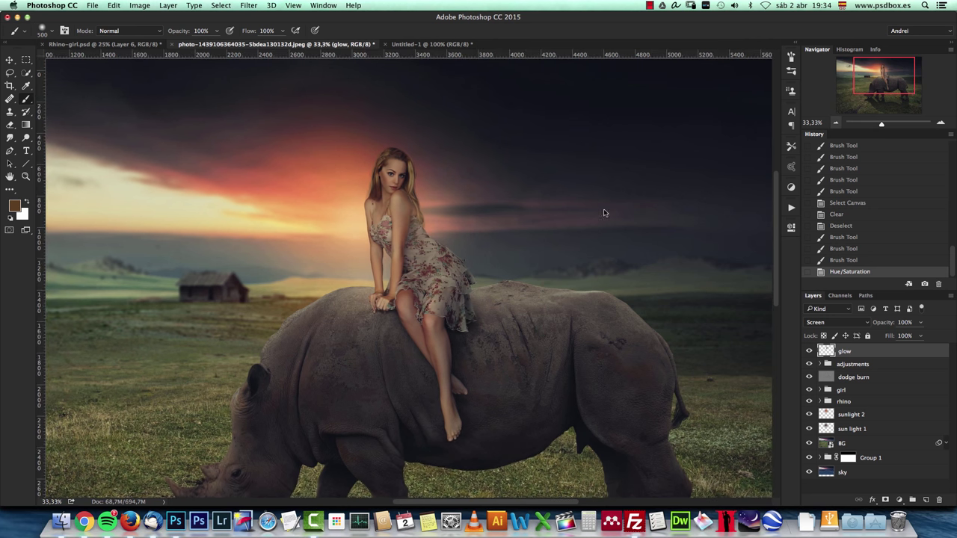
pyautogui.press('super+minus')
pyautogui.click(835, 123)
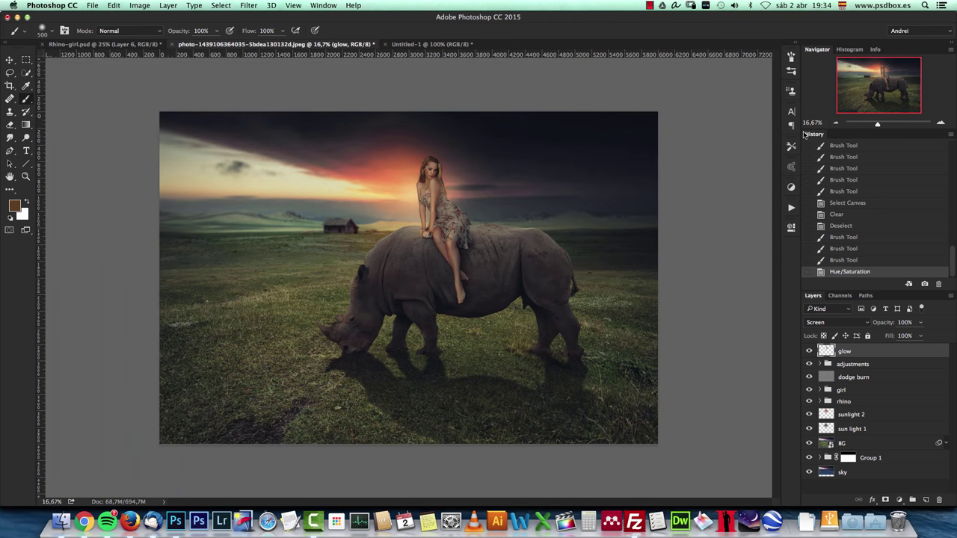
pyautogui.press('alt+shift+super+e')
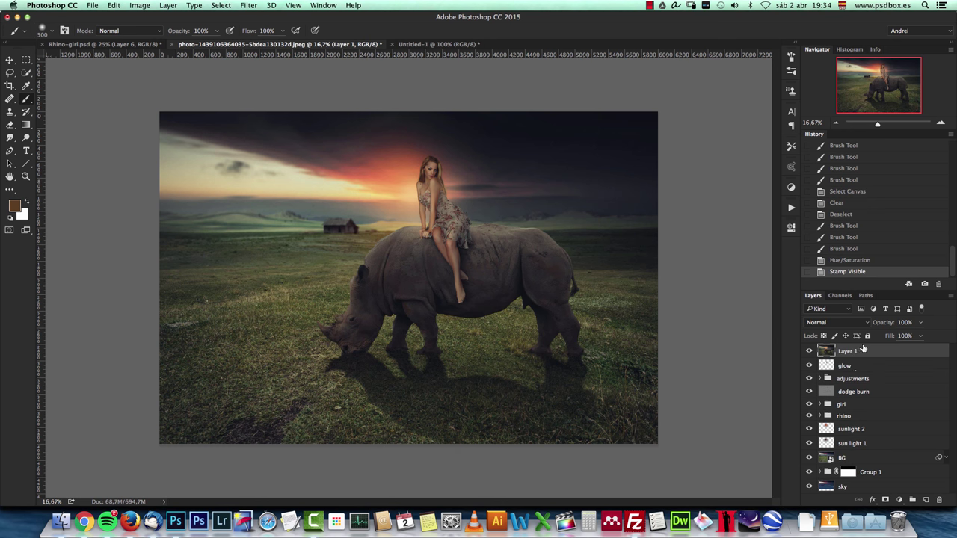
pyautogui.rightClick(863, 349)
pyautogui.click(788, 207)
pyautogui.click(249, 5)
pyautogui.click(271, 74)
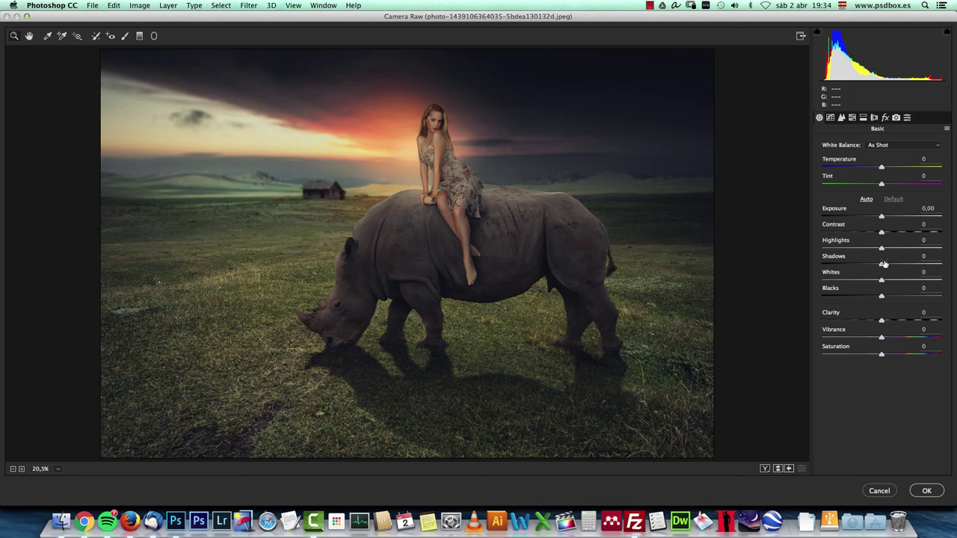
# Set the Camera Raw Clarity to +36 and Vibrance to +17.
pyautogui.click(896, 320)
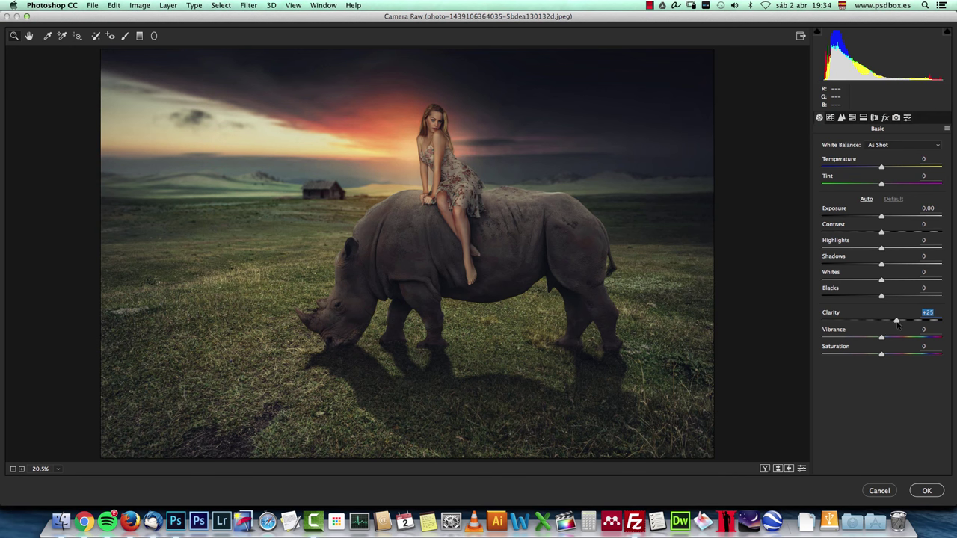
pyautogui.click(910, 322)
pyautogui.click(902, 321)
pyautogui.click(891, 338)
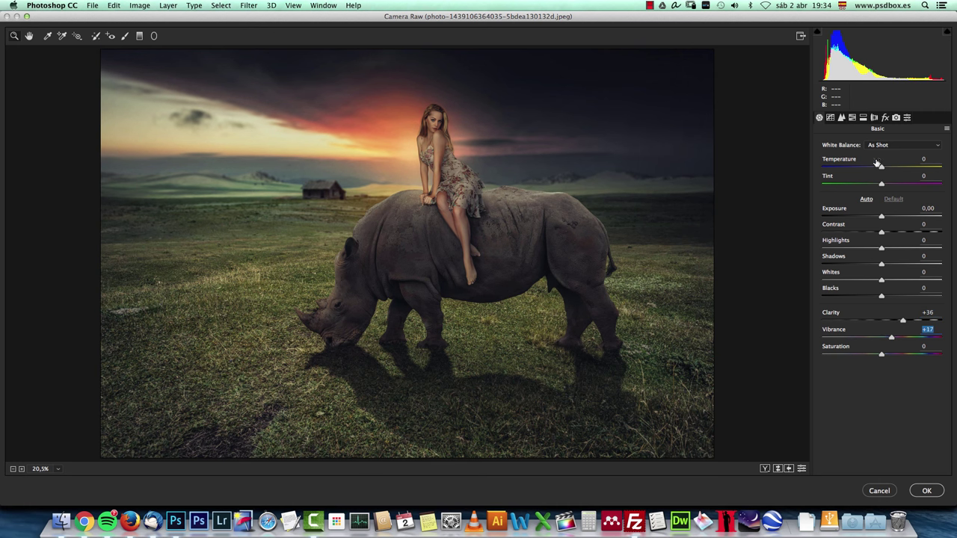
# Dab the Adjustment Brush on the girl's head and reset its Shadows, Clarity and Dehaze to 0.
pyautogui.click(125, 36)
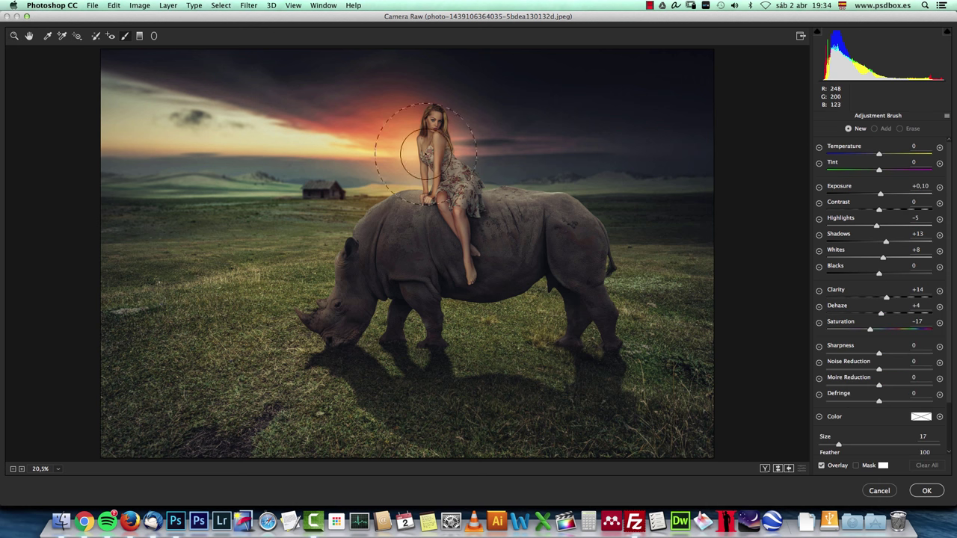
pyautogui.click(443, 117)
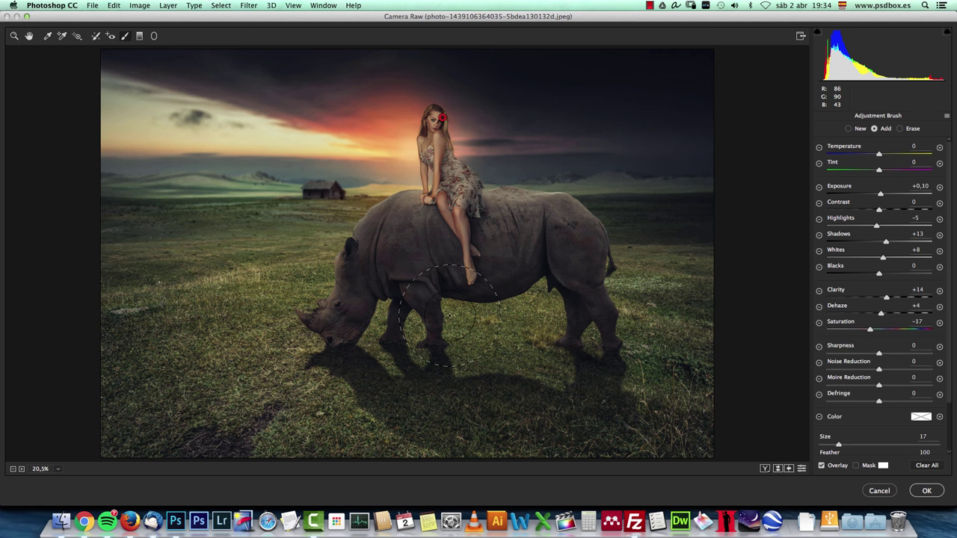
pyautogui.click(917, 234)
pyautogui.write('0')
pyautogui.click(916, 289)
pyautogui.write('00')
pyautogui.press('Tab')
pyautogui.write('00')
# Set the Adjustment Brush dab's Exposure to +0,46, raise its Clarity slightly and return to the basic adjustments.
pyautogui.click(919, 186)
pyautogui.write('0')
pyautogui.moveTo(881, 193); pyautogui.dragTo(884, 193)
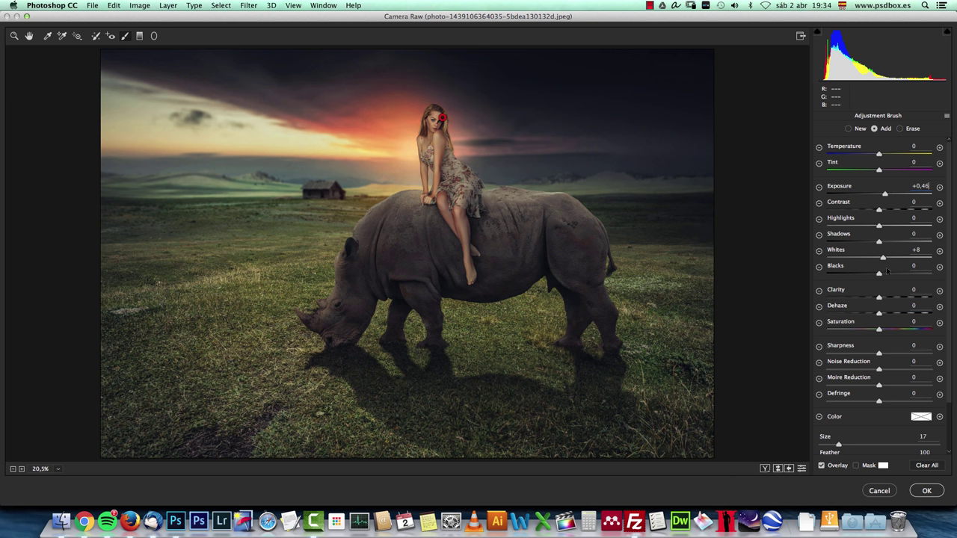
pyautogui.moveTo(880, 297)
pyautogui.mouseDown()
pyautogui.moveTo(896, 298)
pyautogui.moveTo(887, 314)
pyautogui.mouseUp()
pyautogui.click(29, 36)
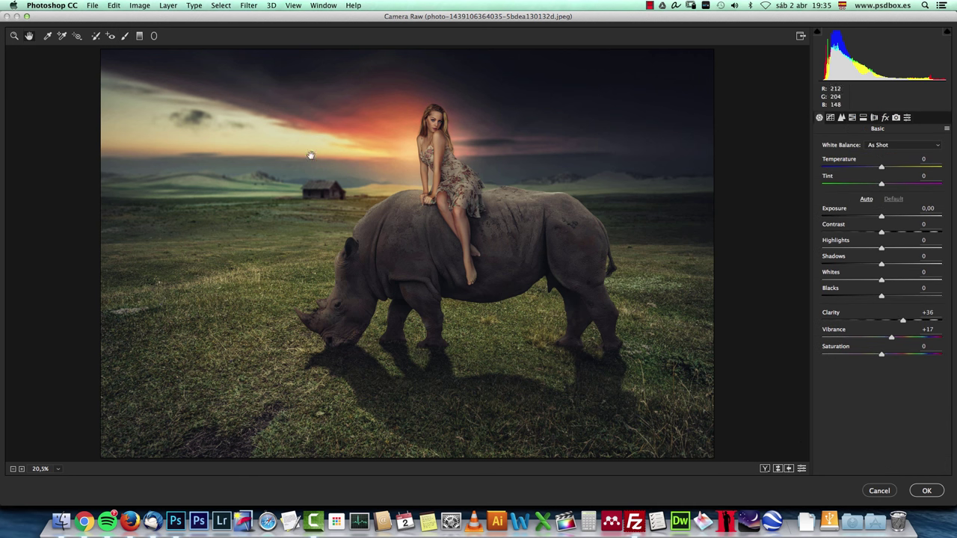
# Lower Shadows to -4, try Temperature at +11 and reset Temperature to 0.
pyautogui.moveTo(882, 264)
pyautogui.mouseDown()
pyautogui.moveTo(902, 264)
pyautogui.moveTo(879, 263)
pyautogui.mouseUp()
pyautogui.click(879, 263)
pyautogui.moveTo(890, 167)
pyautogui.mouseDown()
pyautogui.moveTo(900, 167)
pyautogui.moveTo(888, 167)
pyautogui.mouseUp()
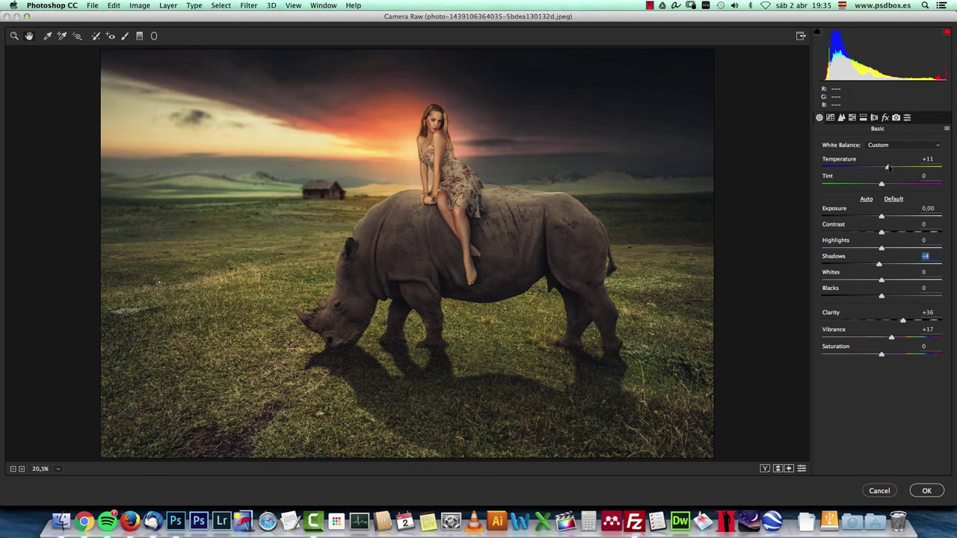
pyautogui.press('Up')
pyautogui.press('Up')
pyautogui.write('0')
pyautogui.press('Return')
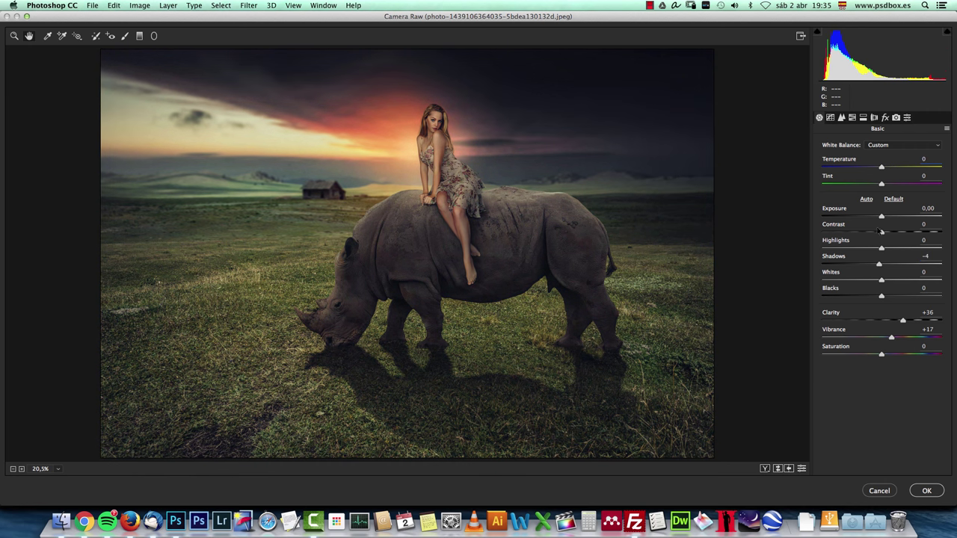
# Set Saturation to -10, Vibrance to +33 and Shadows to -19.
pyautogui.moveTo(882, 354); pyautogui.dragTo(872, 356)
pyautogui.click(902, 338)
pyautogui.moveTo(877, 358); pyautogui.dragTo(879, 357)
pyautogui.moveTo(882, 265); pyautogui.dragTo(871, 268)
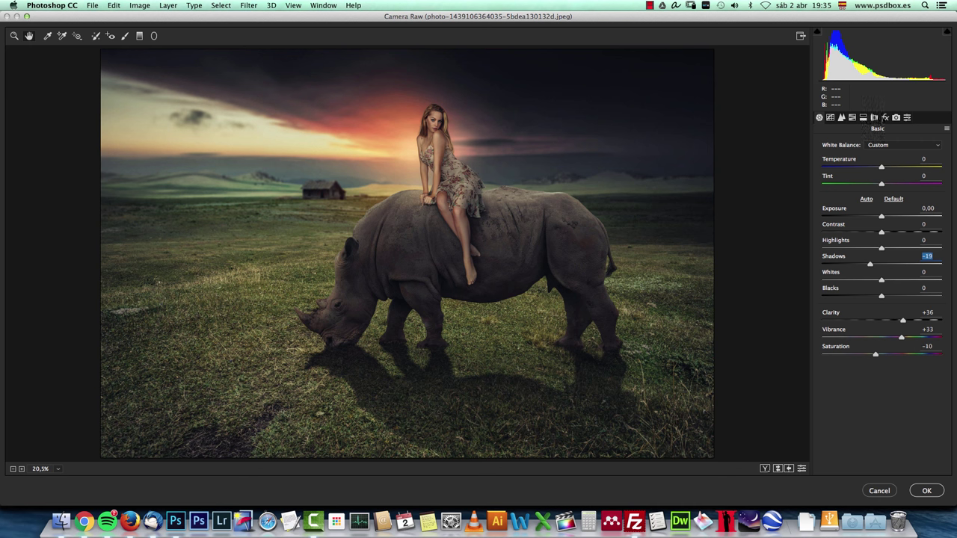
# Apply Split Toning with Highlights Hue 41 and Saturation 18, Shadows Hue 219 and Saturation 8, and Balance +18.
pyautogui.click(873, 119)
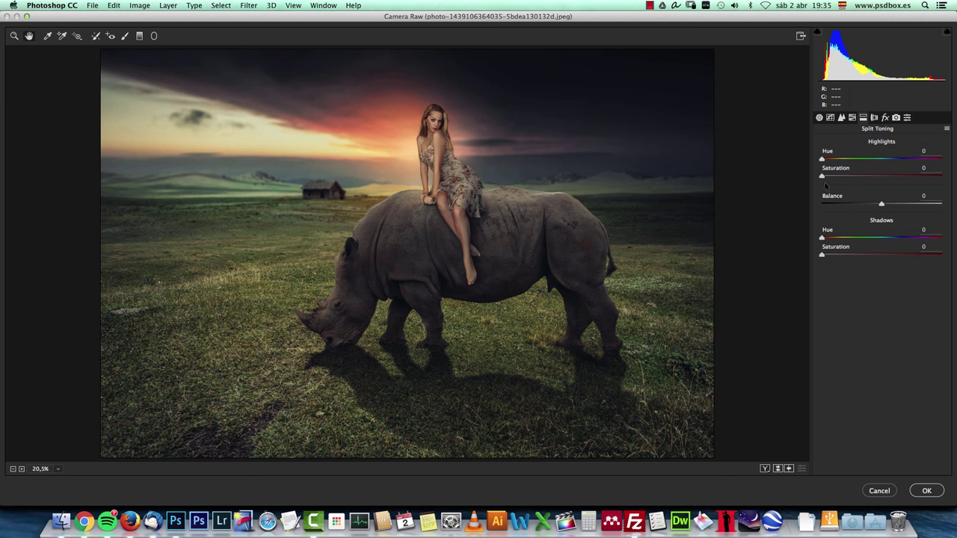
pyautogui.moveTo(822, 160); pyautogui.dragTo(844, 176)
pyautogui.moveTo(821, 238); pyautogui.dragTo(897, 251)
pyautogui.moveTo(823, 255); pyautogui.dragTo(832, 258)
pyautogui.moveTo(882, 205); pyautogui.dragTo(892, 207)
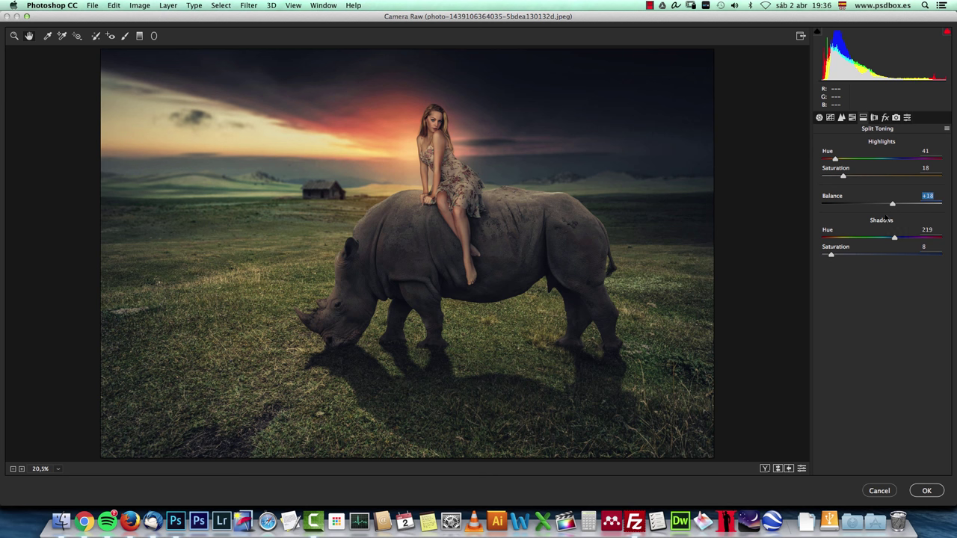
# Add a Highlight Priority post-crop vignette with Amount -14 and Midpoint 21, and adjust its Feather and Highlights.
pyautogui.click(885, 118)
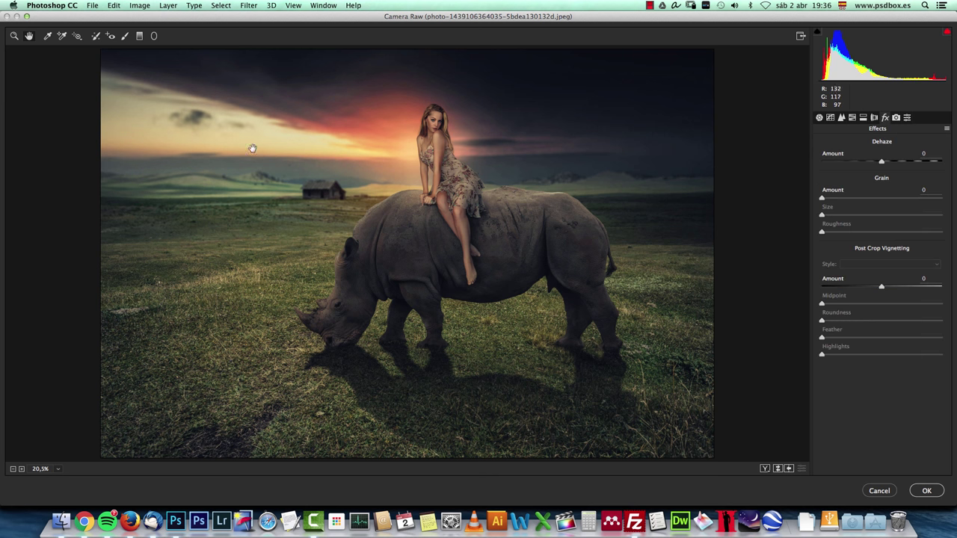
pyautogui.moveTo(881, 289)
pyautogui.mouseDown()
pyautogui.moveTo(823, 304)
pyautogui.moveTo(848, 305)
pyautogui.moveTo(872, 287)
pyautogui.mouseUp()
pyautogui.click(873, 287)
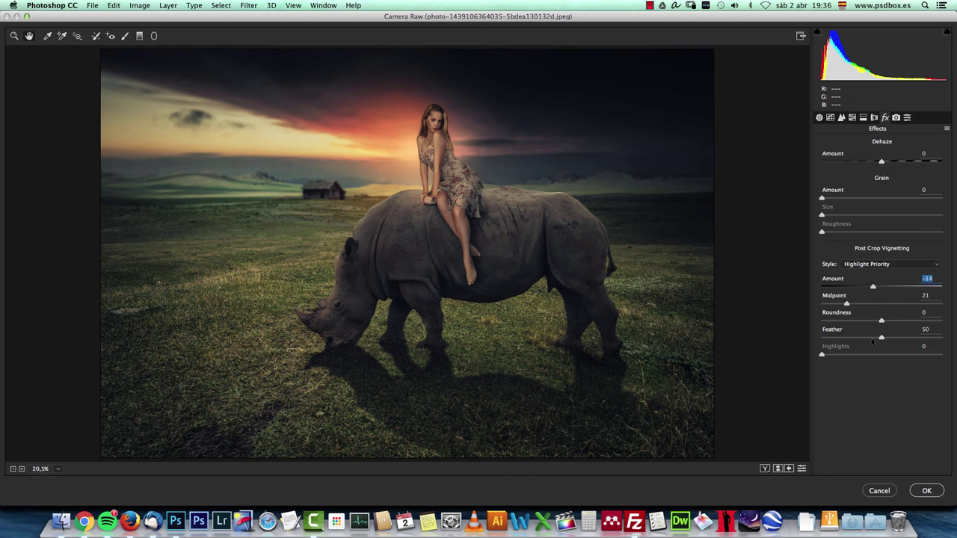
pyautogui.moveTo(878, 338); pyautogui.dragTo(901, 327)
pyautogui.click(881, 353)
# Raise the overall Clarity further and apply the Camera Raw filter.
pyautogui.click(819, 118)
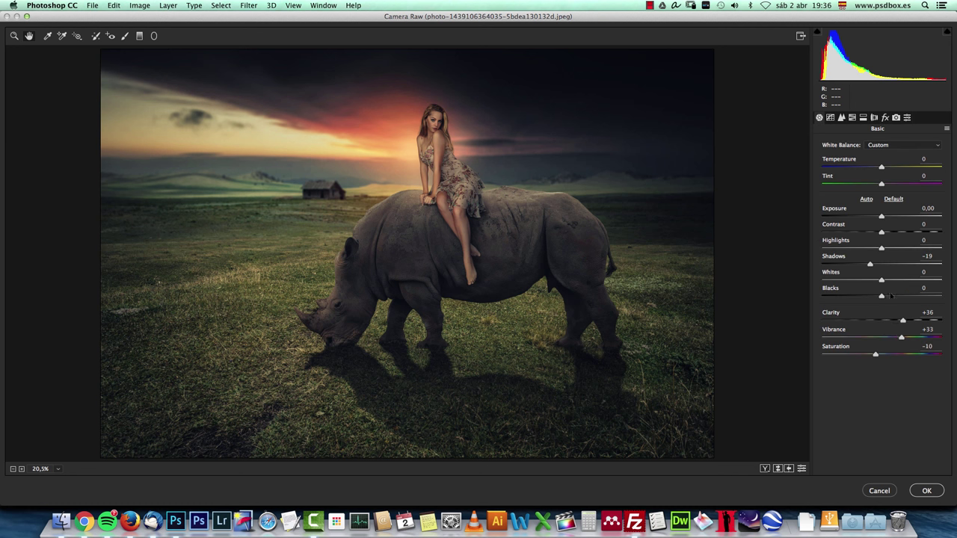
pyautogui.moveTo(903, 320); pyautogui.dragTo(916, 320)
pyautogui.click(926, 491)
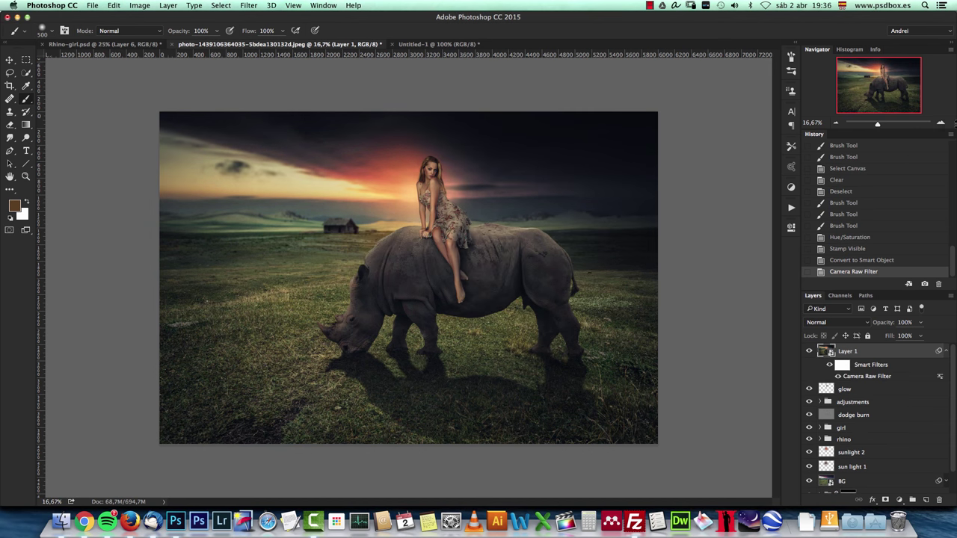
# Compare the composite with the Camera Raw layer hidden and shown, checking the girl and rhino up close and the full image.
pyautogui.click(942, 121)
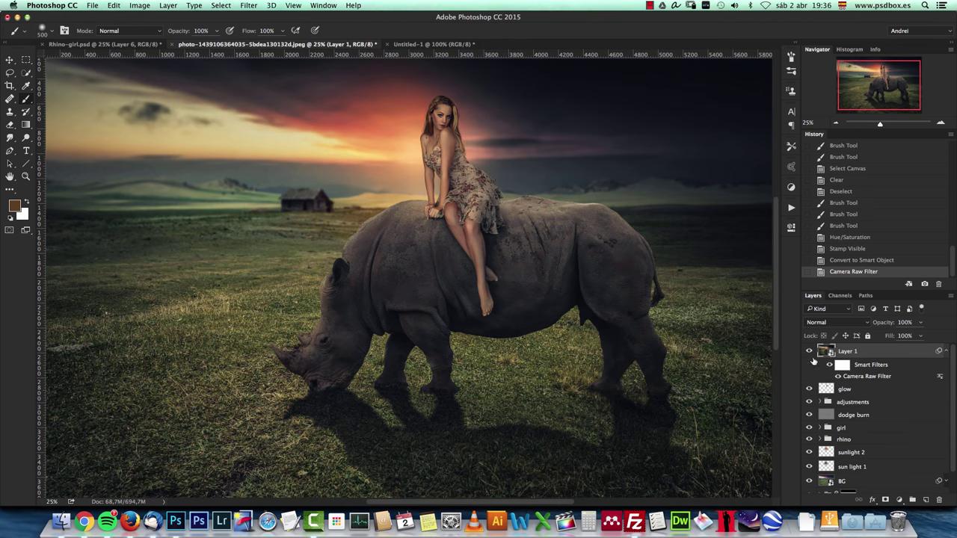
pyautogui.click(809, 351)
pyautogui.click(809, 350)
pyautogui.click(808, 351)
pyautogui.click(808, 351)
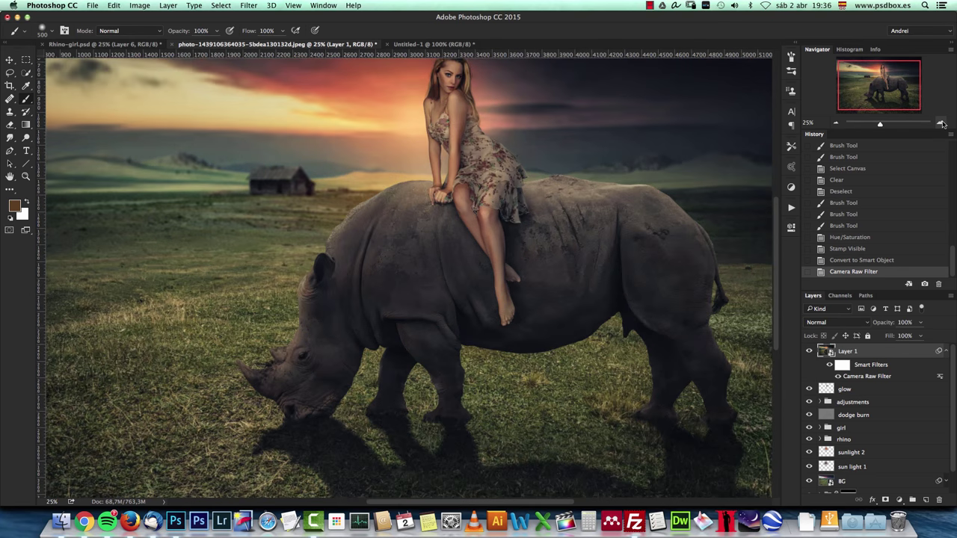
pyautogui.press('super+plus')
pyautogui.moveTo(591, 194); pyautogui.dragTo(613, 211)
pyautogui.click(835, 122)
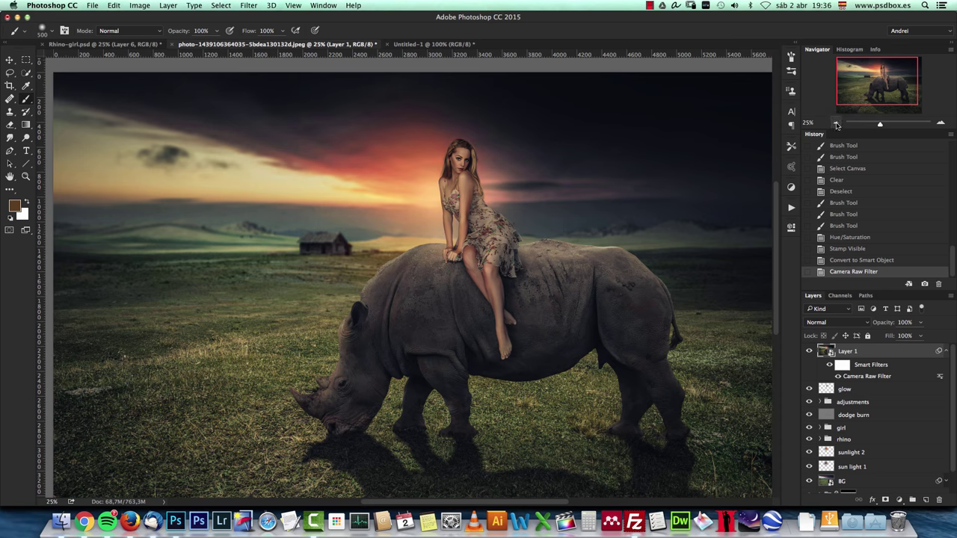
pyautogui.click(836, 123)
pyautogui.click(809, 351)
pyautogui.click(809, 350)
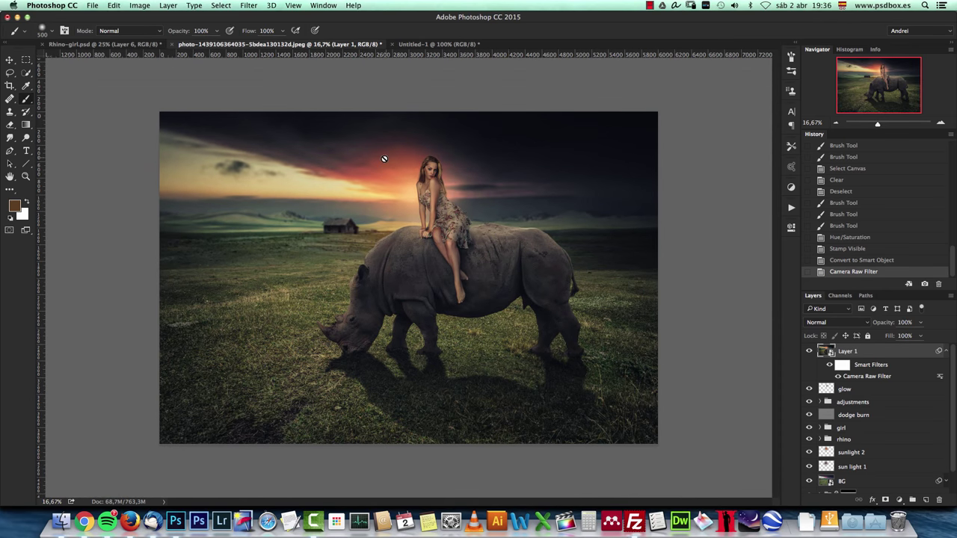
pyautogui.click(65, 5)
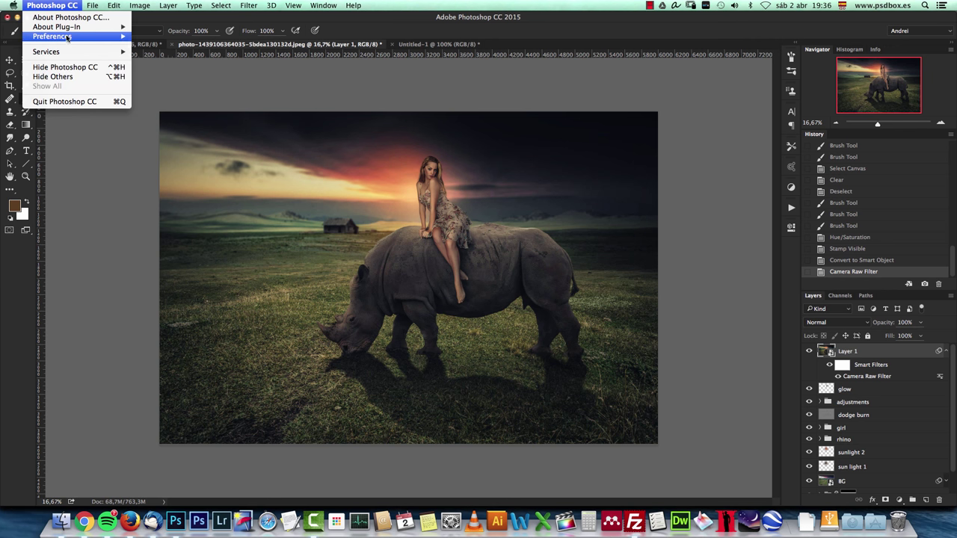
pyautogui.moveTo(70, 36)
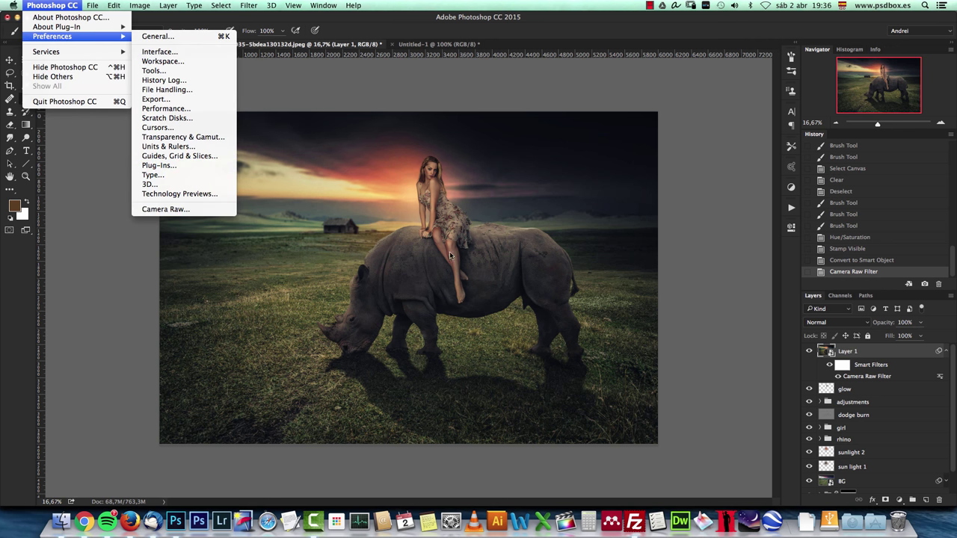
pyautogui.click(913, 195)
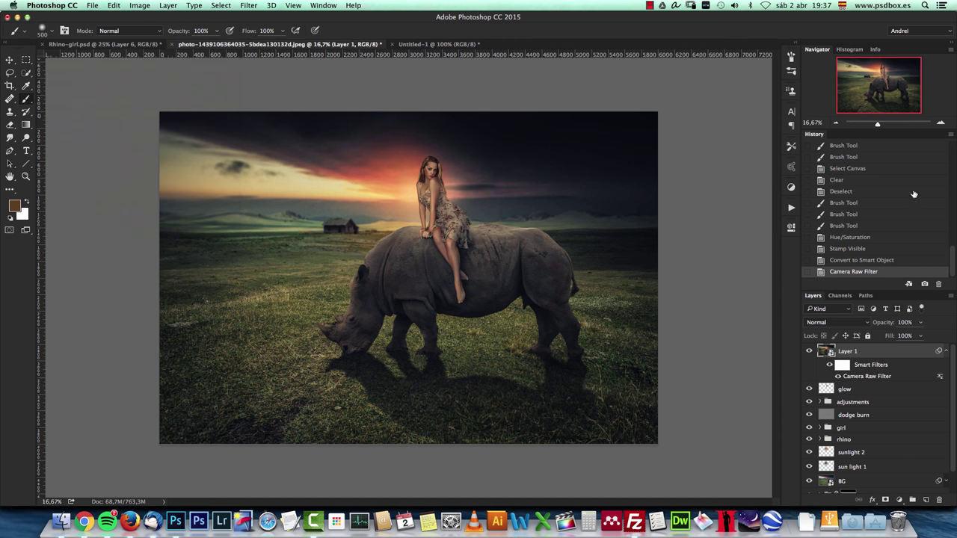
# Compare the finished composite with the reference document Rhino-girl.psd and return to the full view of the composite.
pyautogui.click(939, 125)
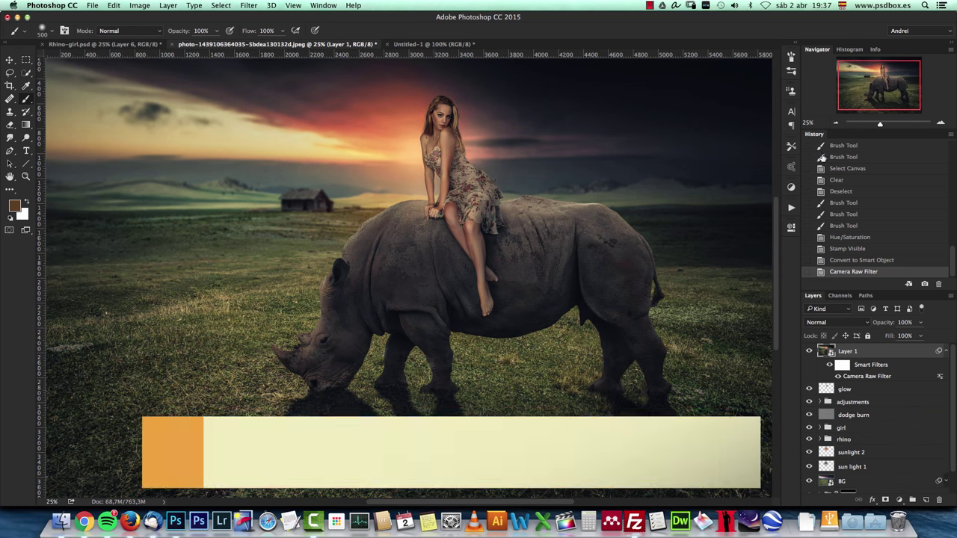
pyautogui.moveTo(854, 96); pyautogui.dragTo(852, 92)
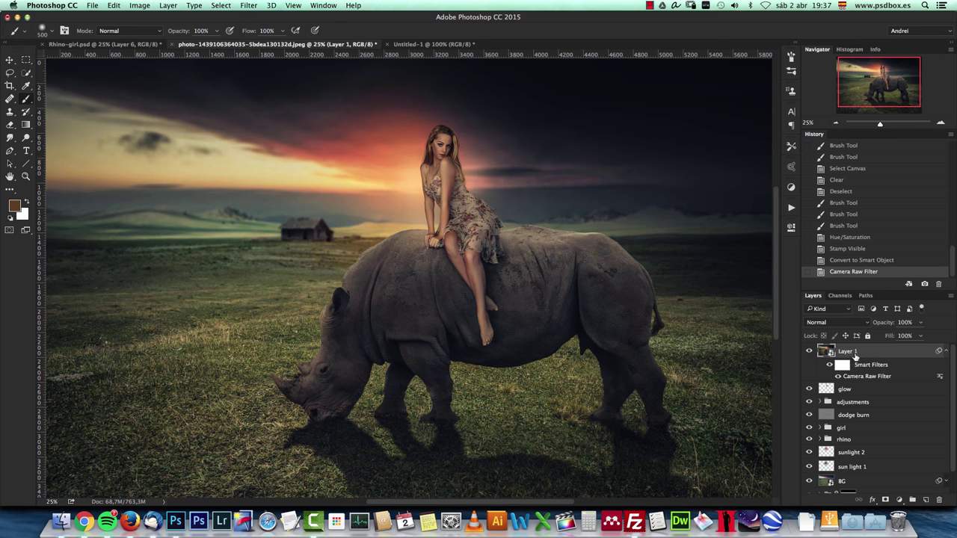
pyautogui.click(129, 45)
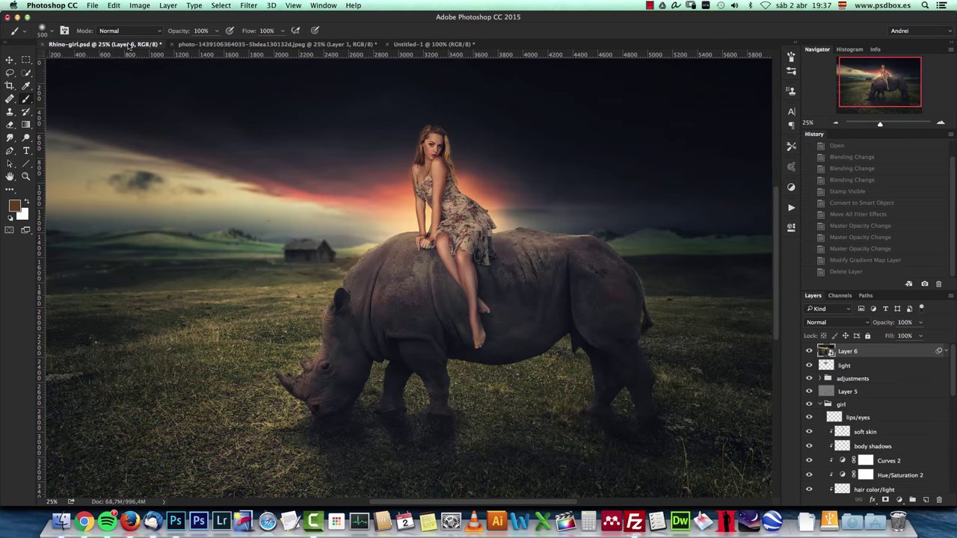
pyautogui.click(190, 45)
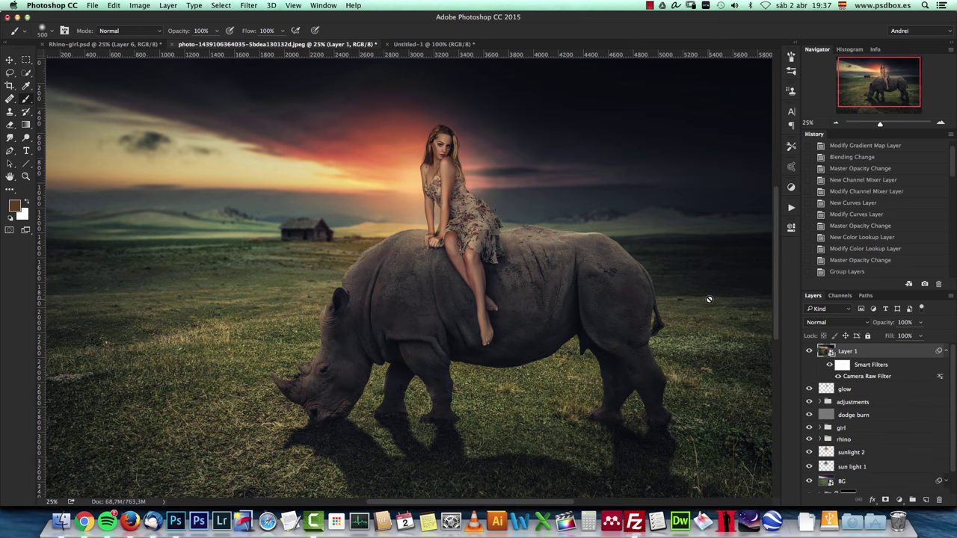
pyautogui.click(835, 124)
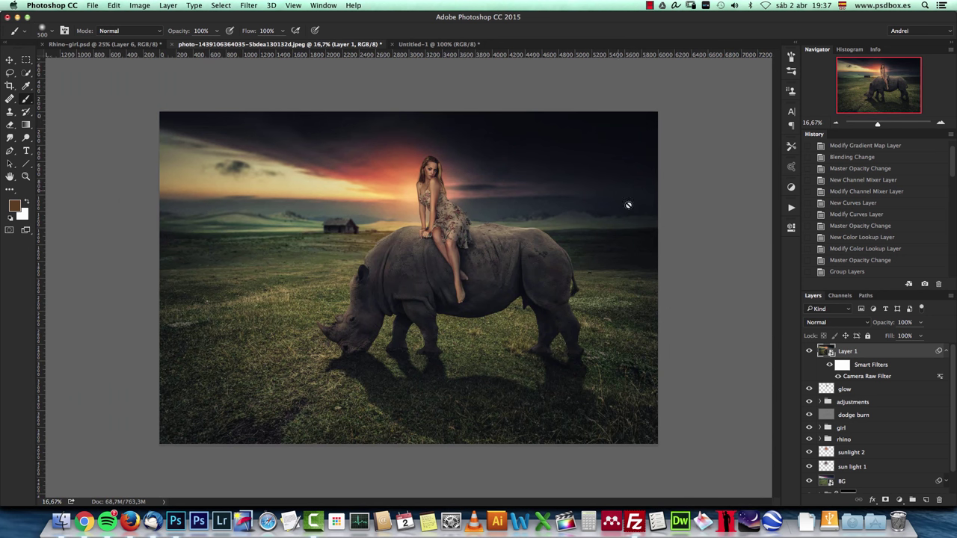